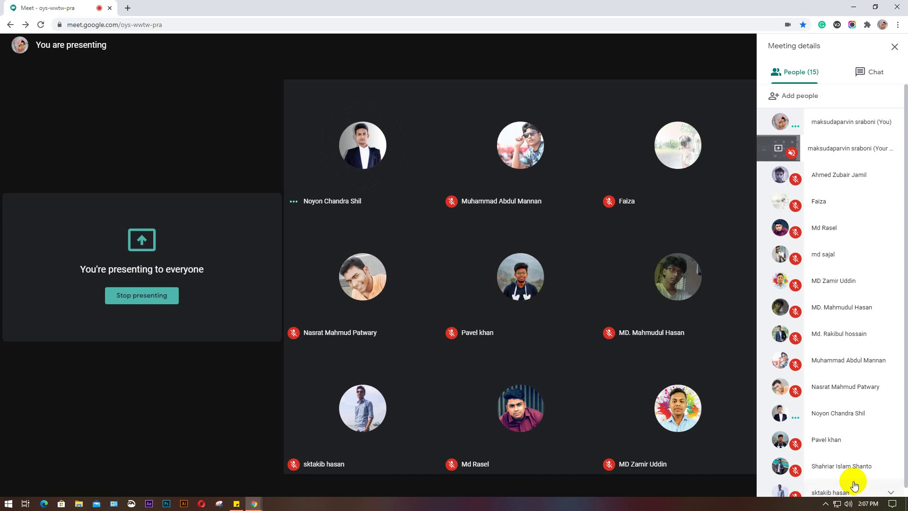
left_click(413, 477)
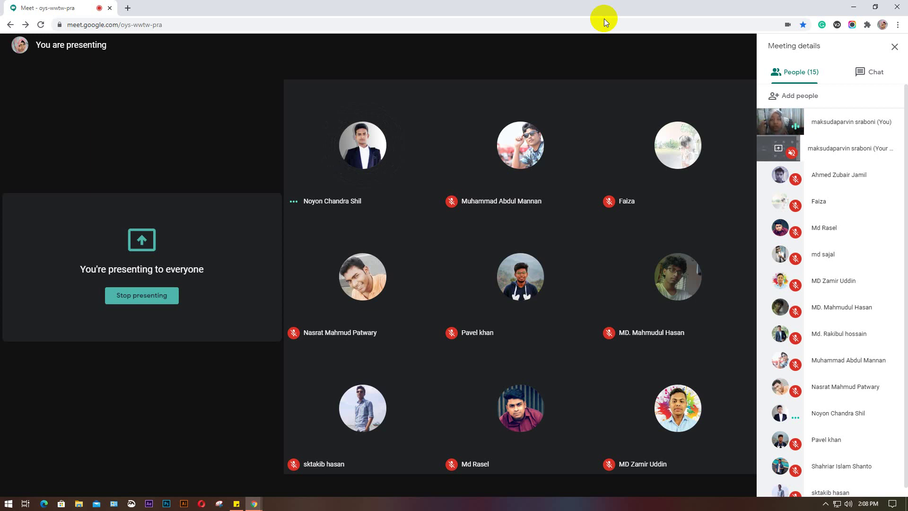
left_click(872, 71)
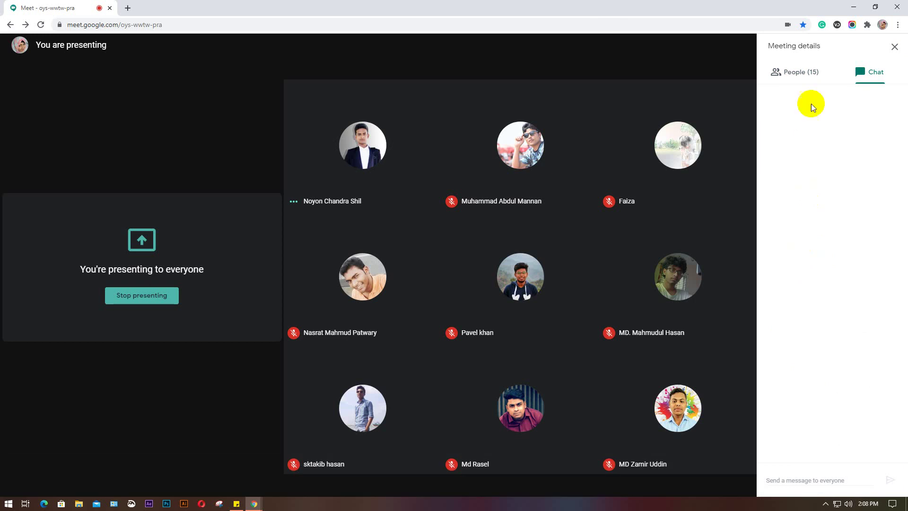
left_click(796, 71)
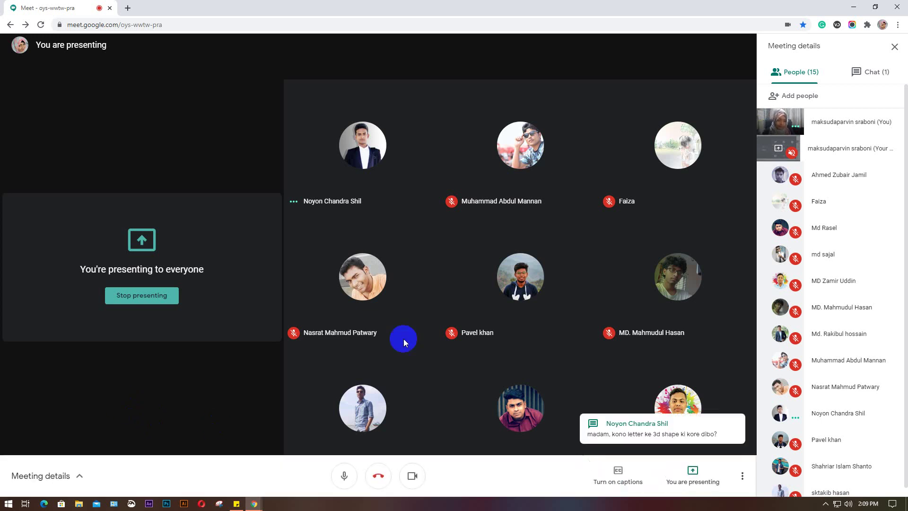
Check the new Meet chat message, then minimize Meet and select the business card file on the desktop
left_click(878, 72)
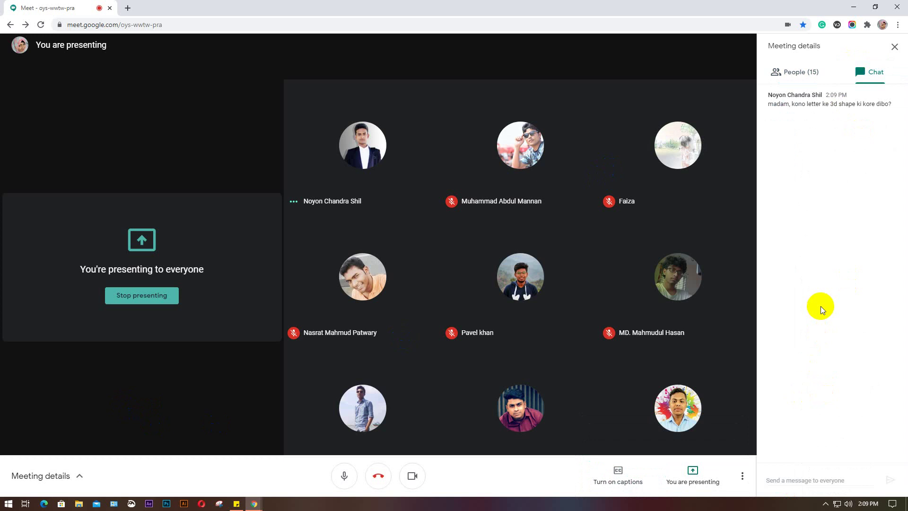
left_click(804, 71)
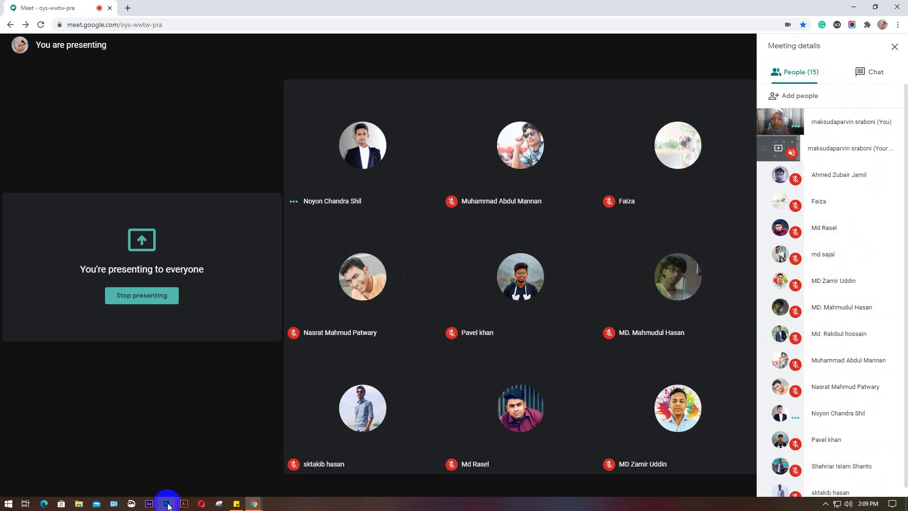
left_click(851, 7)
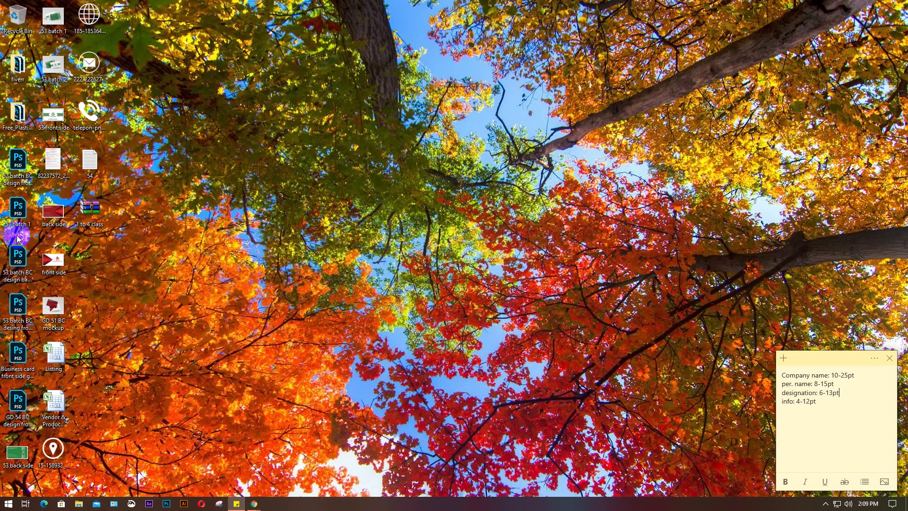
left_click(19, 164)
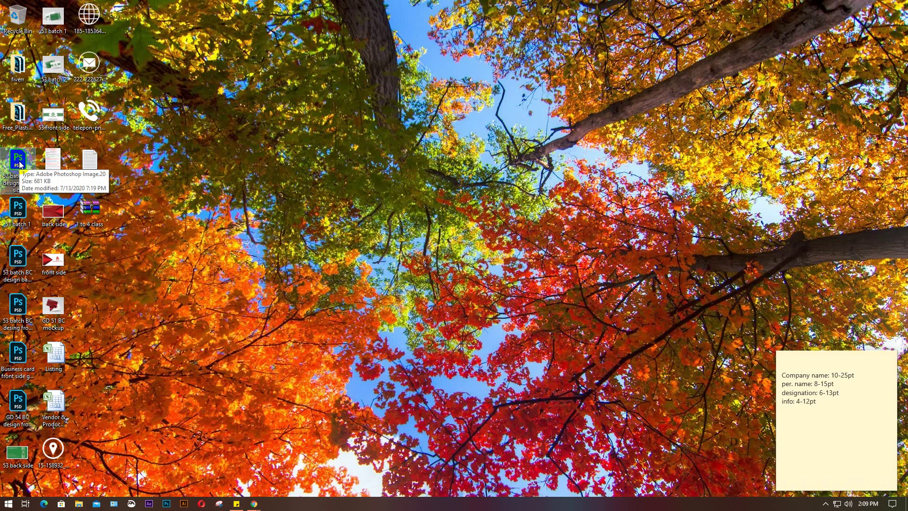
Restore the Meet window and show its chat with the 3D-letter questions
mouse_move(254, 503)
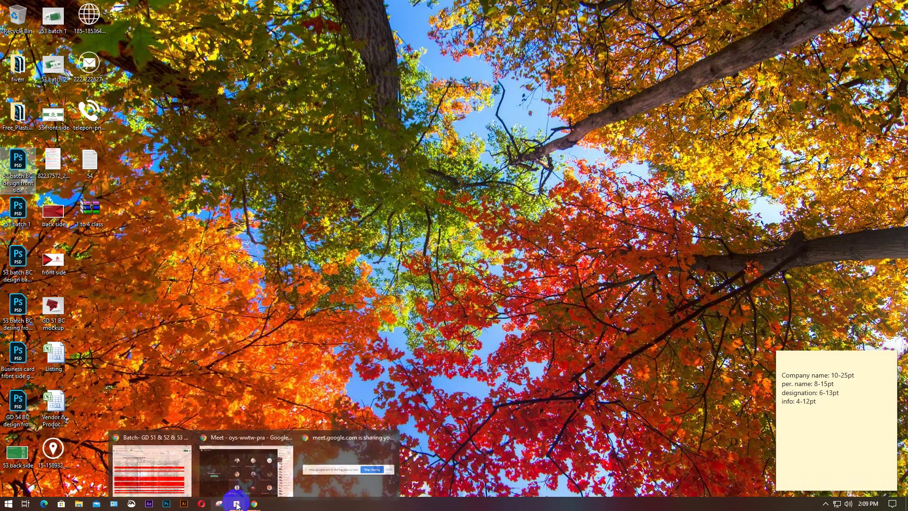
left_click(254, 479)
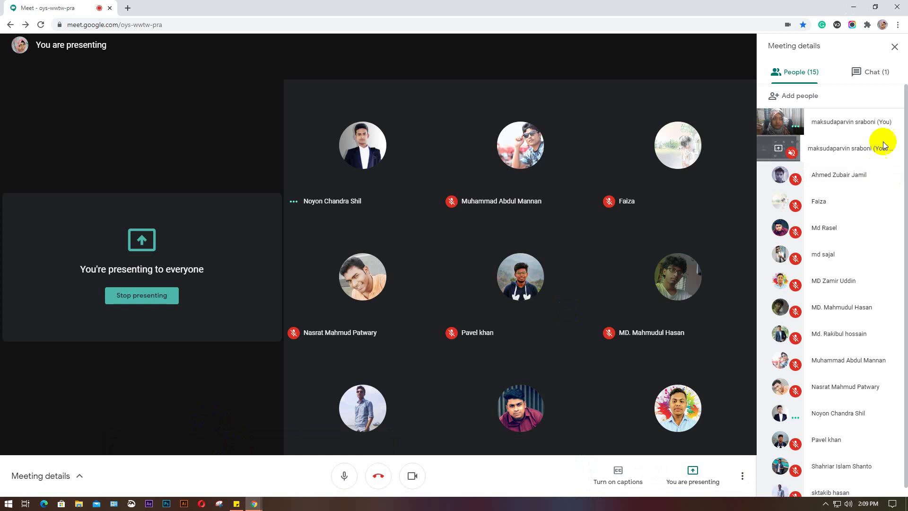
left_click(869, 72)
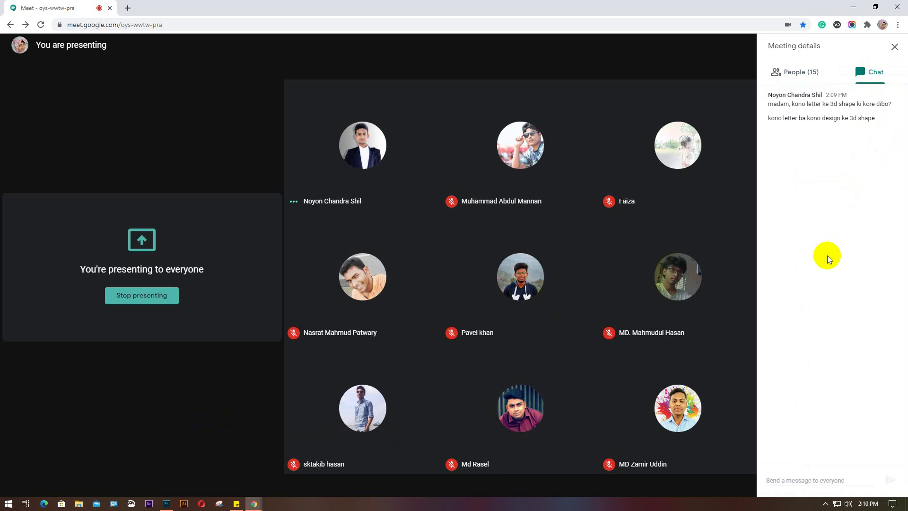
In Photoshop, deselect the text layer and start a new 3.5 × 2 in, 300 ppi CMYK document
left_click(166, 504)
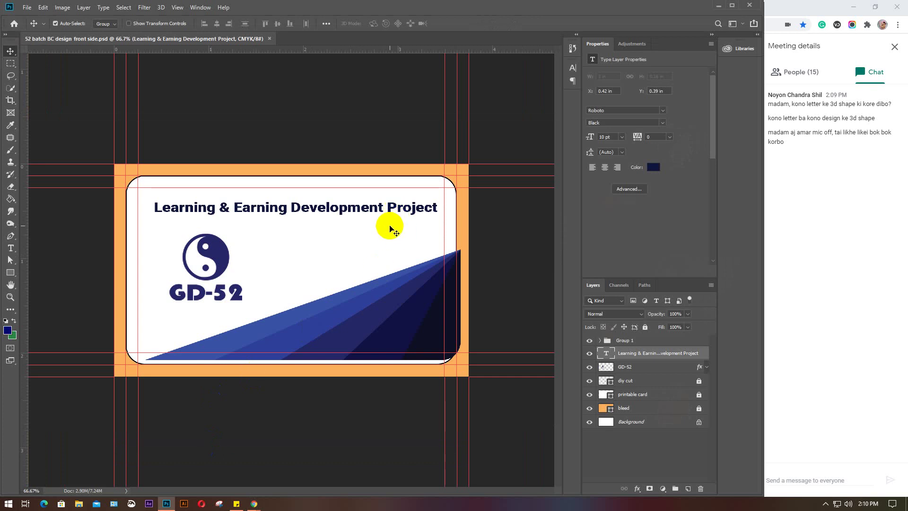
left_click(655, 456)
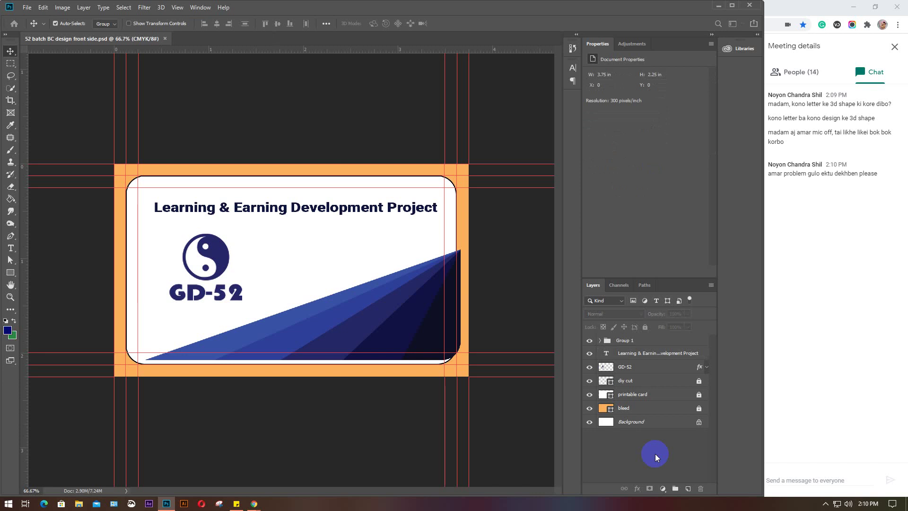
key("ctrl+n")
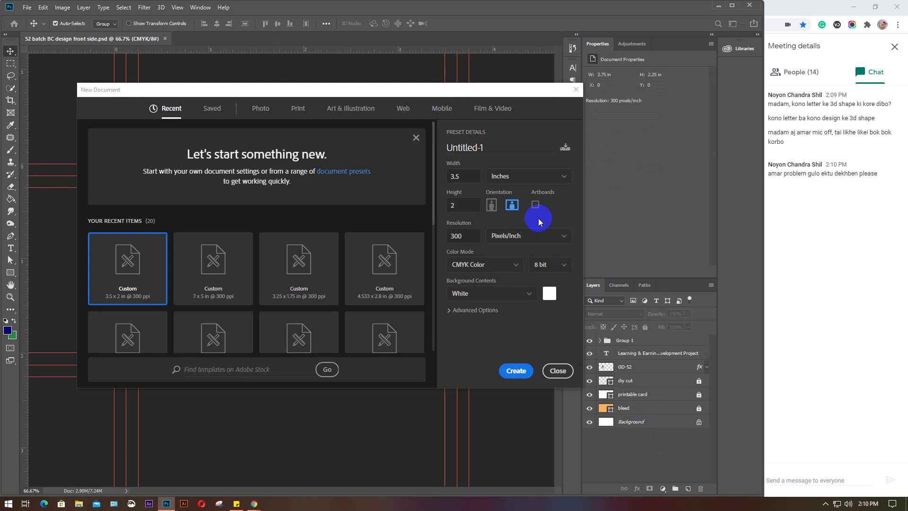
Create the white 3.5 × 2 inch document and type 'GD' on it
left_click(515, 370)
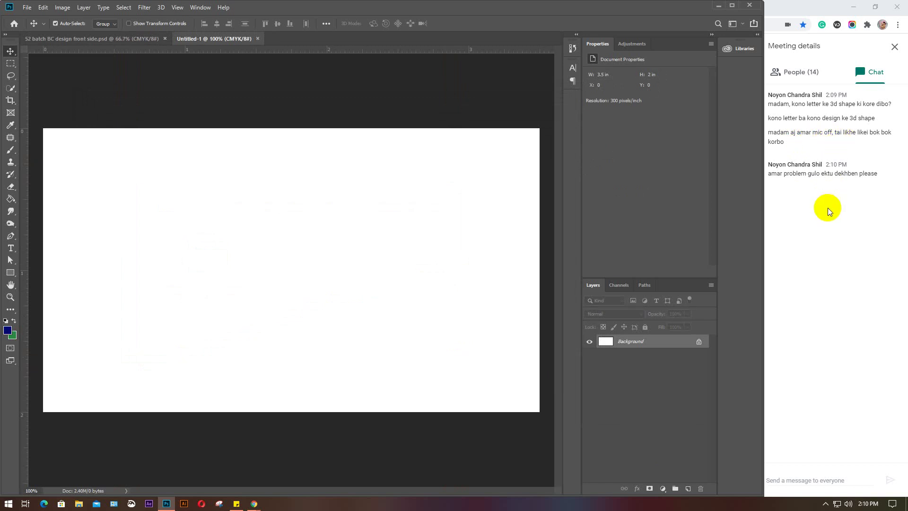
left_click(6, 252)
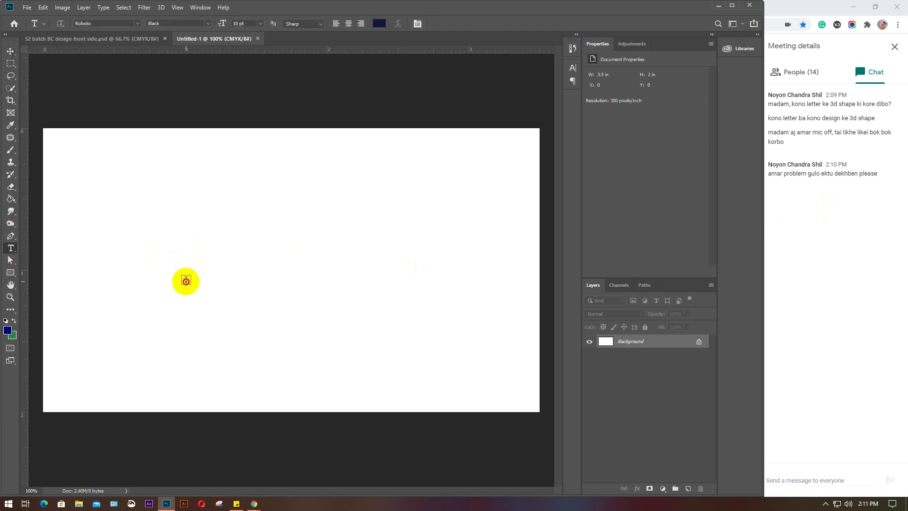
left_click(185, 280)
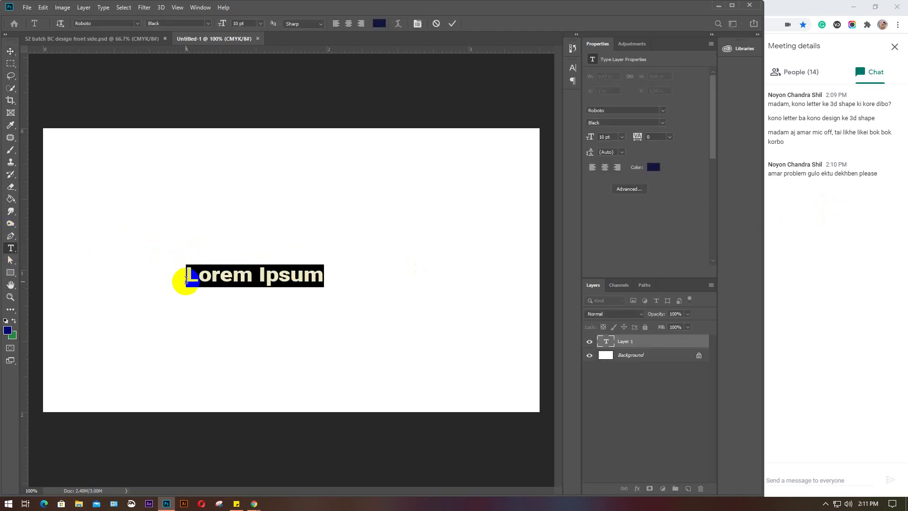
type("GD")
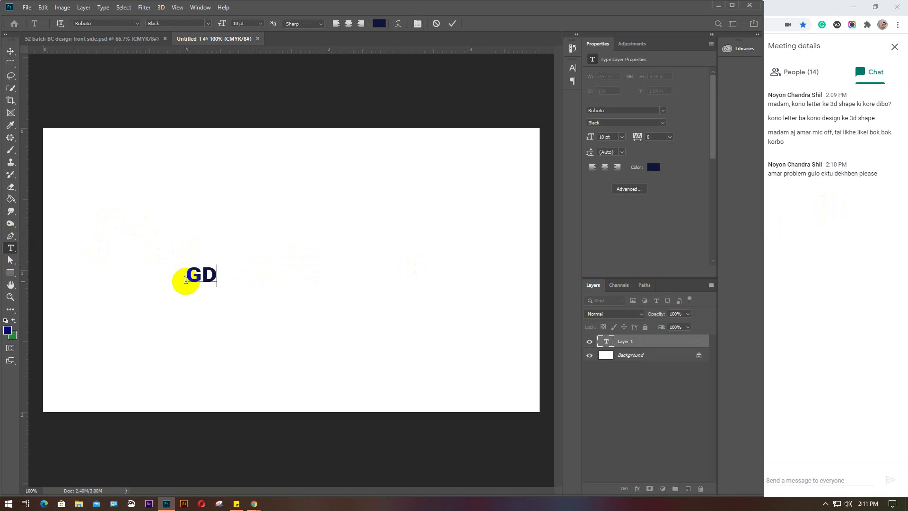
left_click(10, 51)
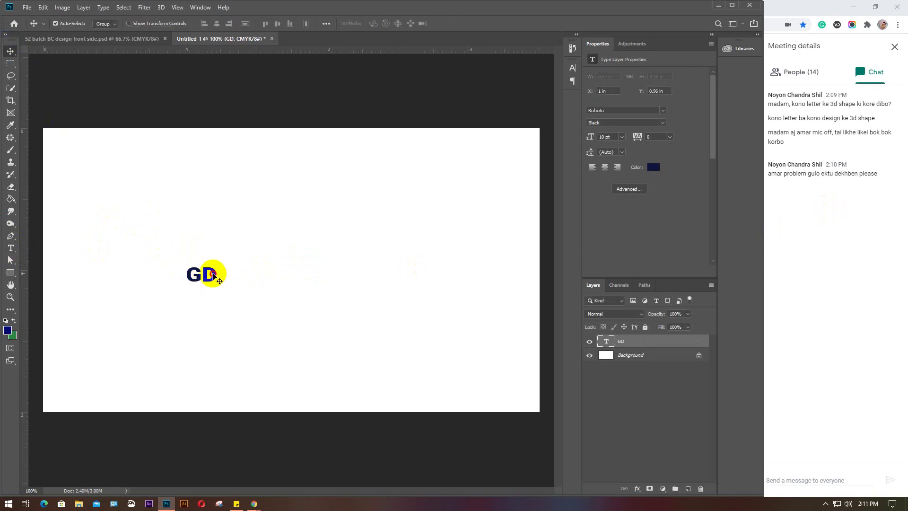
Move the GD text toward the centre and enlarge it to 74.14 pt
left_click(243, 265)
left_click_drag(211, 271, 283, 261)
key("ctrl+t")
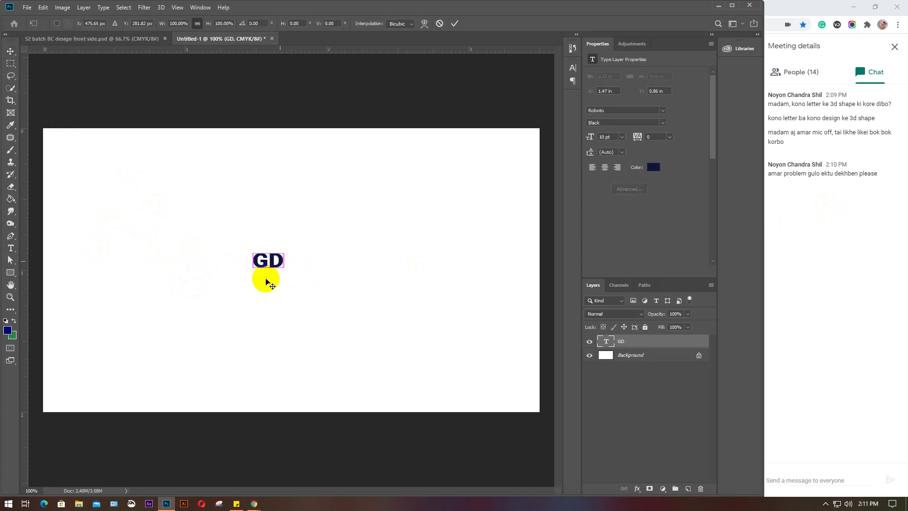
left_click_drag(283, 272, 438, 382)
left_click_drag(364, 314, 294, 251)
left_click_drag(367, 319, 412, 348)
key("Return")
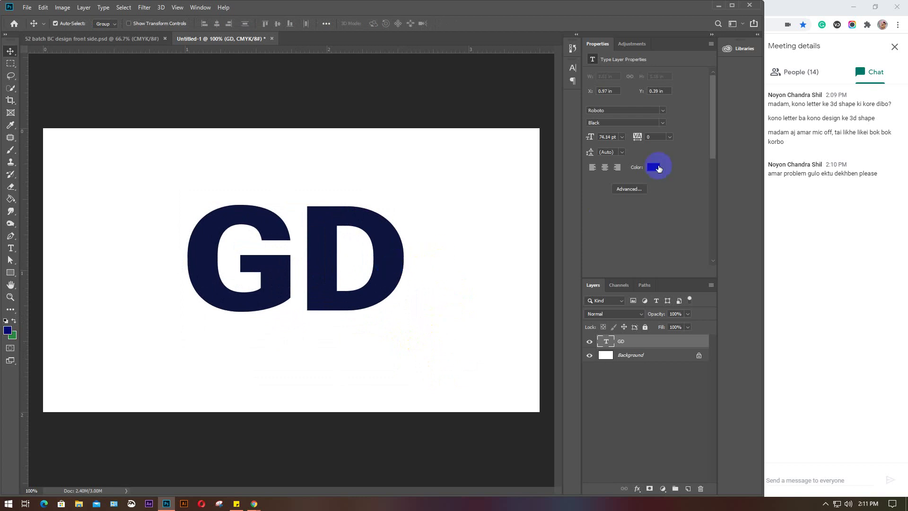
Change the GD text colour to navy #001386, then open the 3D menu
left_click(654, 167)
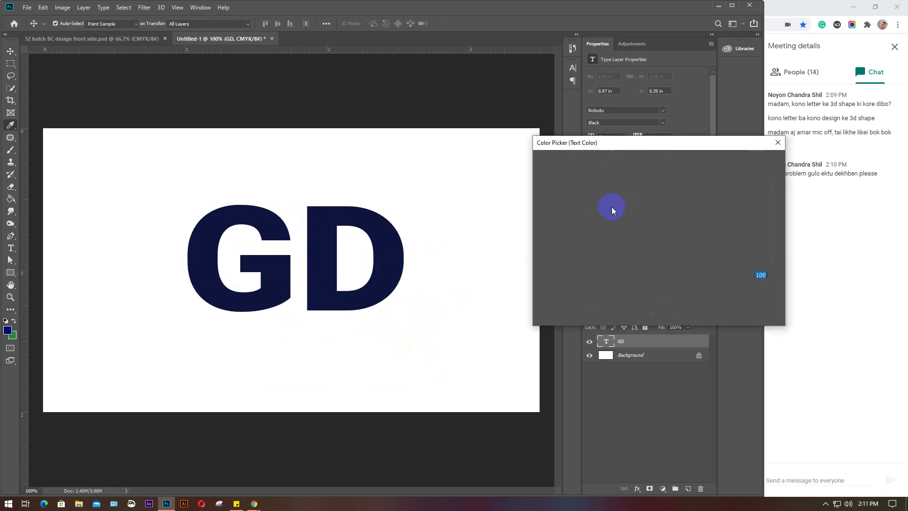
left_click_drag(653, 229, 661, 222)
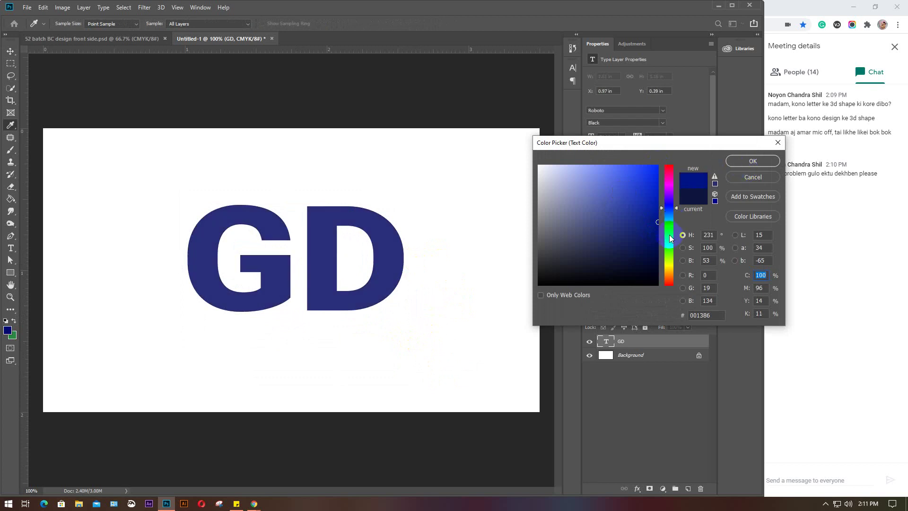
left_click(752, 161)
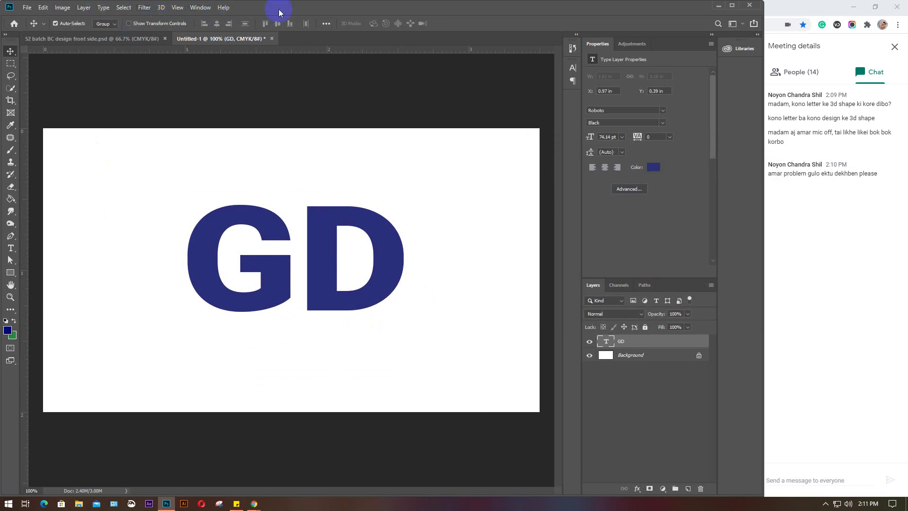
left_click(161, 8)
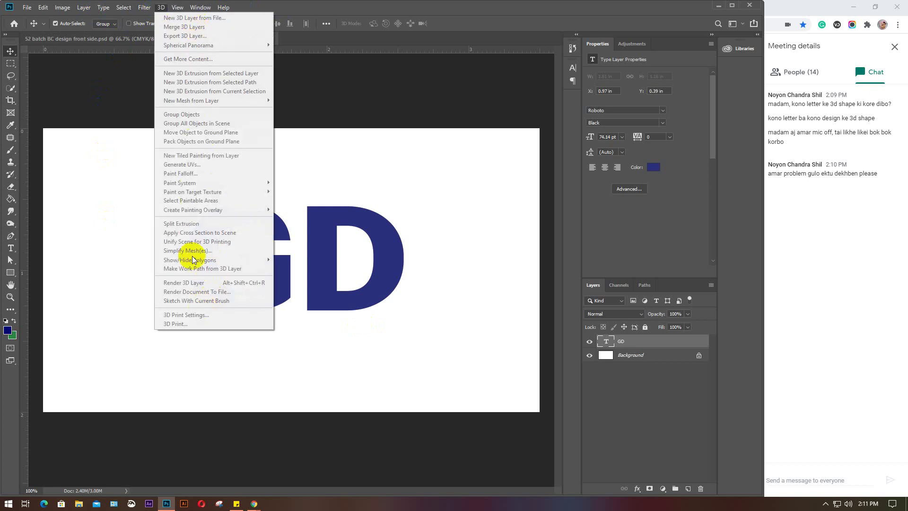
Rasterize the GD text layer into pixels
left_click(342, 248)
left_click(652, 348)
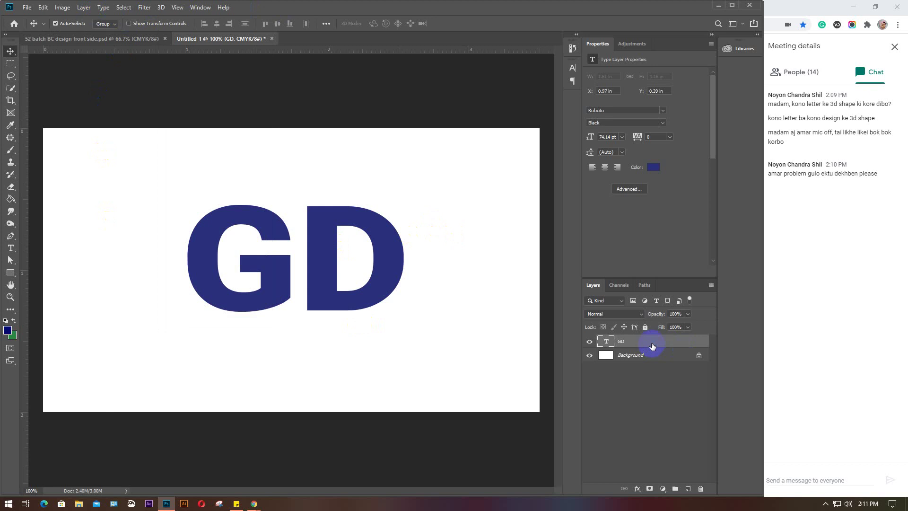
right_click(649, 258)
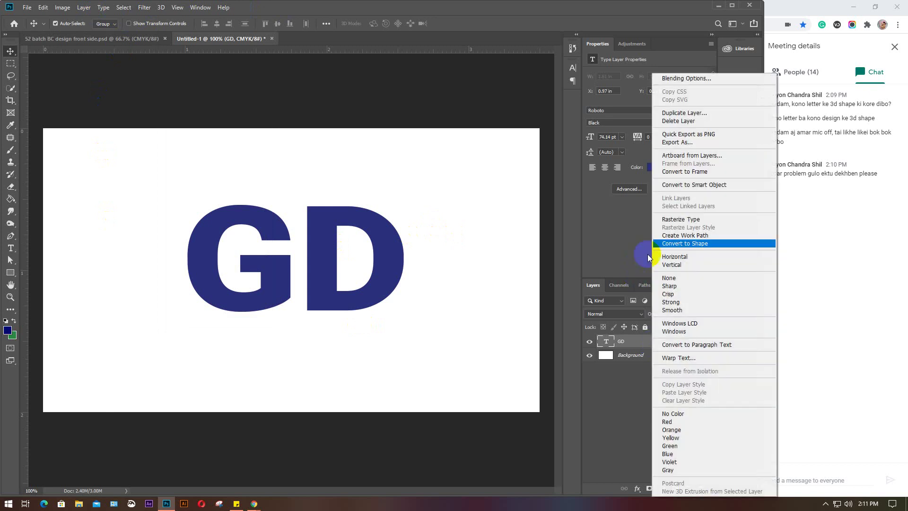
left_click(680, 219)
left_click(160, 8)
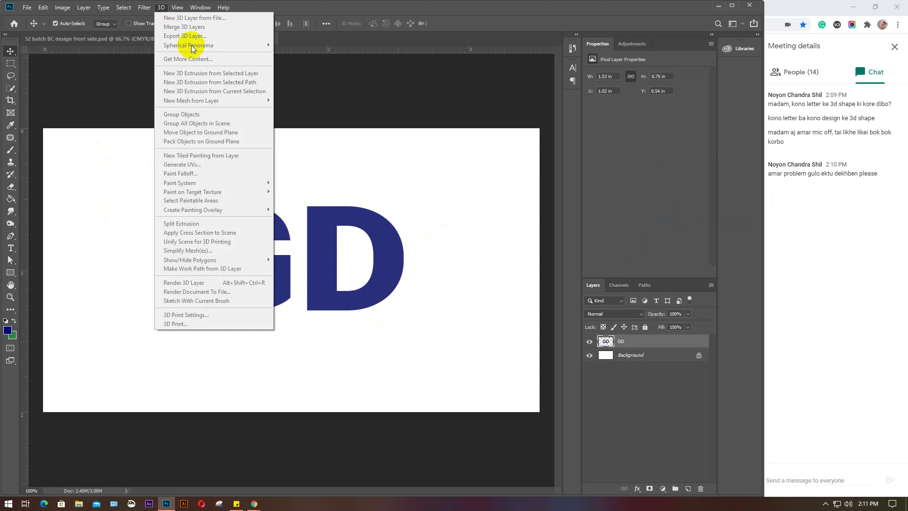
left_click(370, 182)
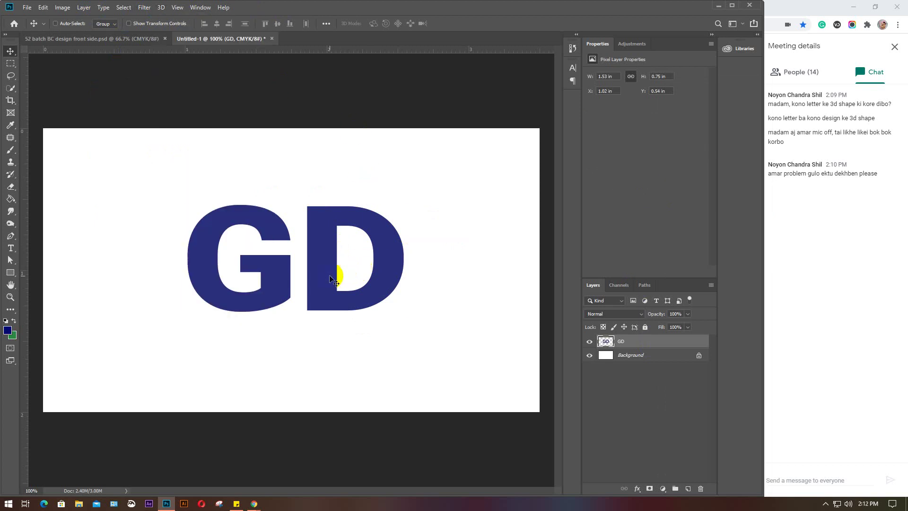
Load the GD letters as a selection and show the 3D panel from the Window menu
left_click(609, 343, "ctrl")
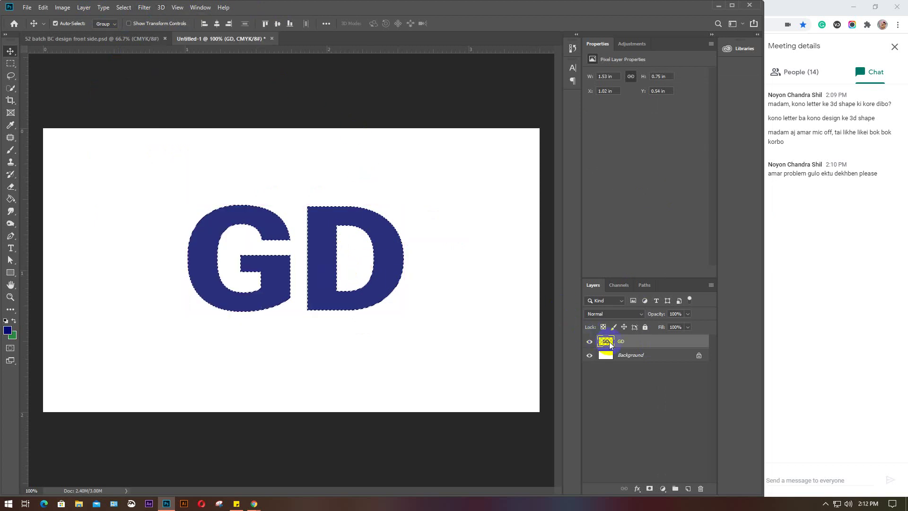
left_click(161, 7)
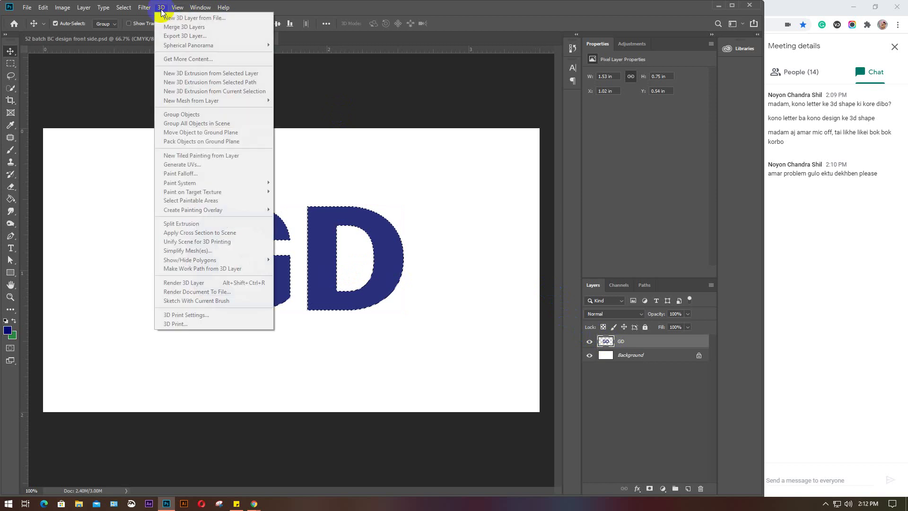
left_click(160, 8)
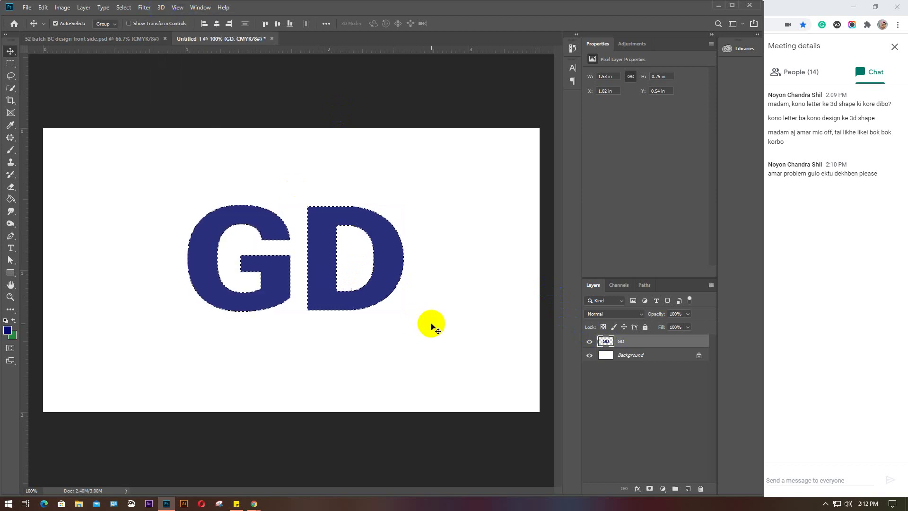
left_click(194, 8)
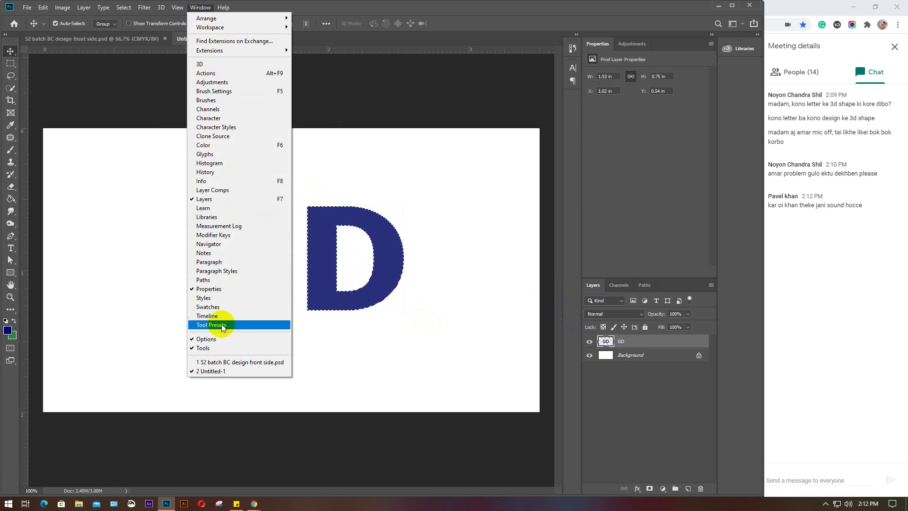
left_click(202, 64)
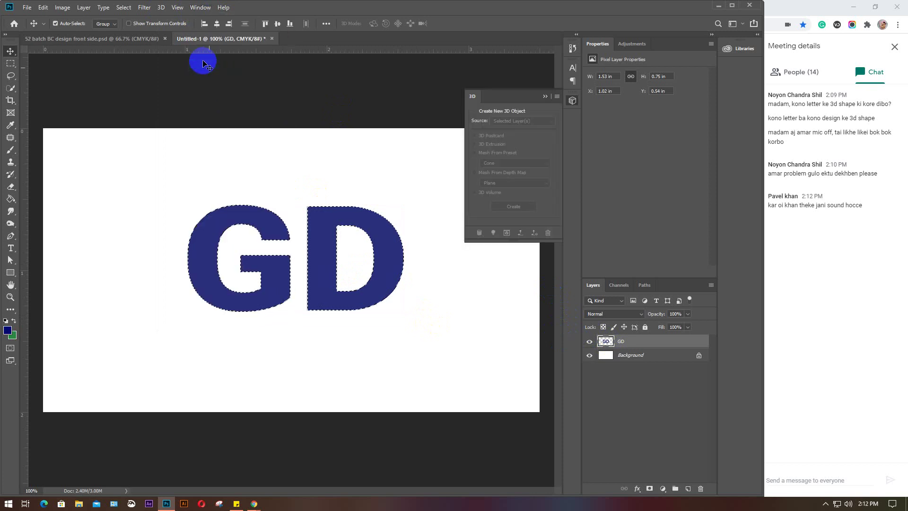
left_click(558, 97)
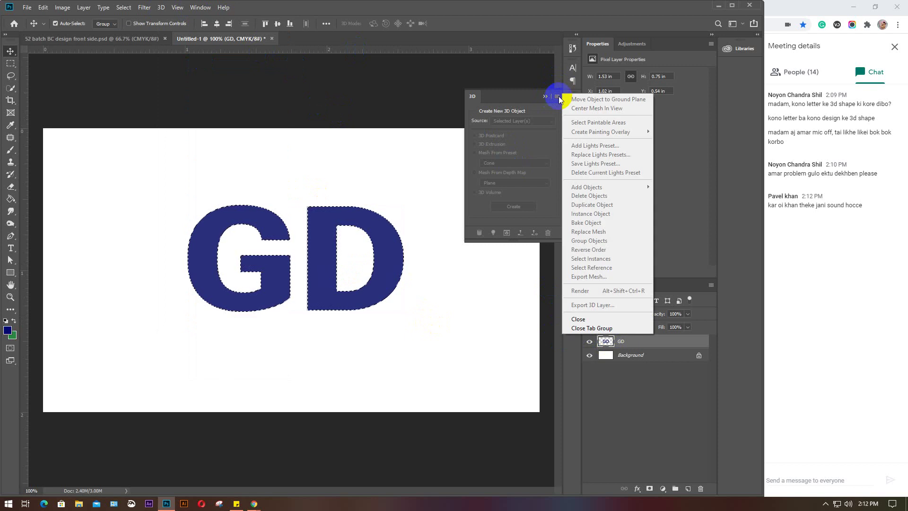
left_click(558, 97)
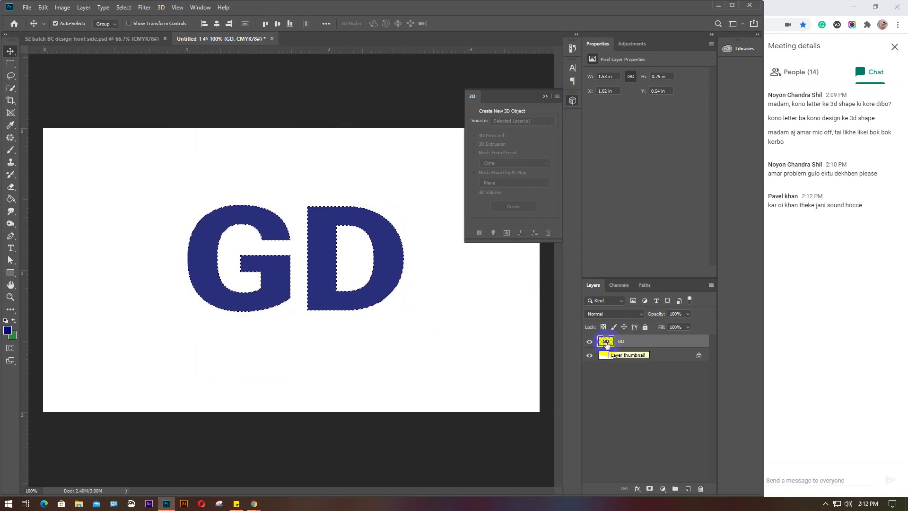
Convert the GD layer to a smart object and collapse the 3D panel
right_click(642, 343)
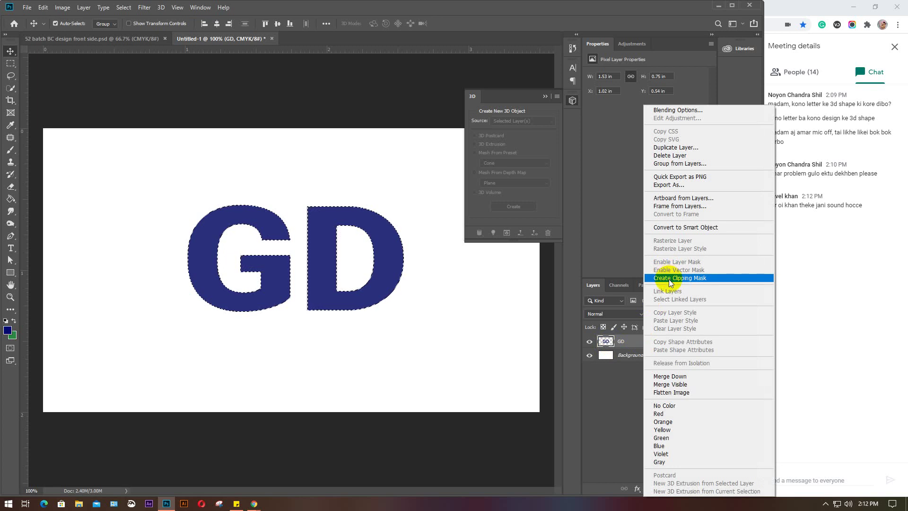
left_click(673, 227)
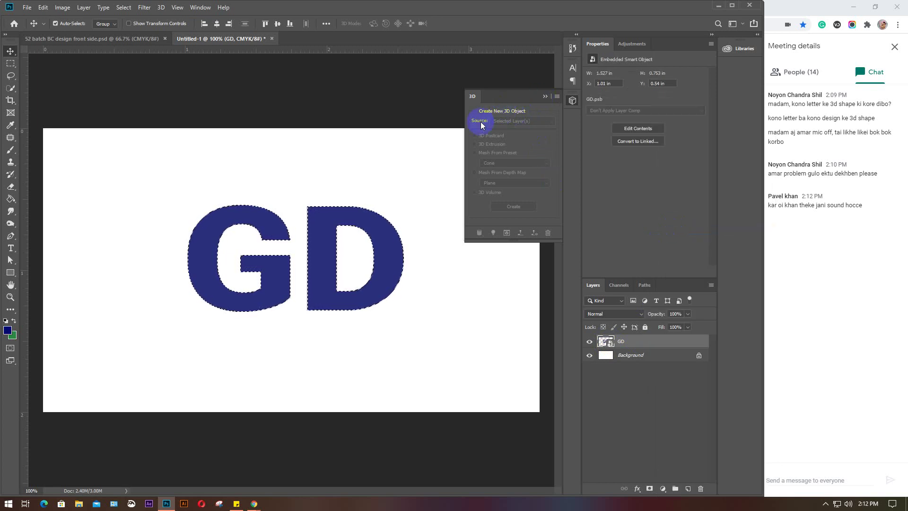
left_click(545, 96)
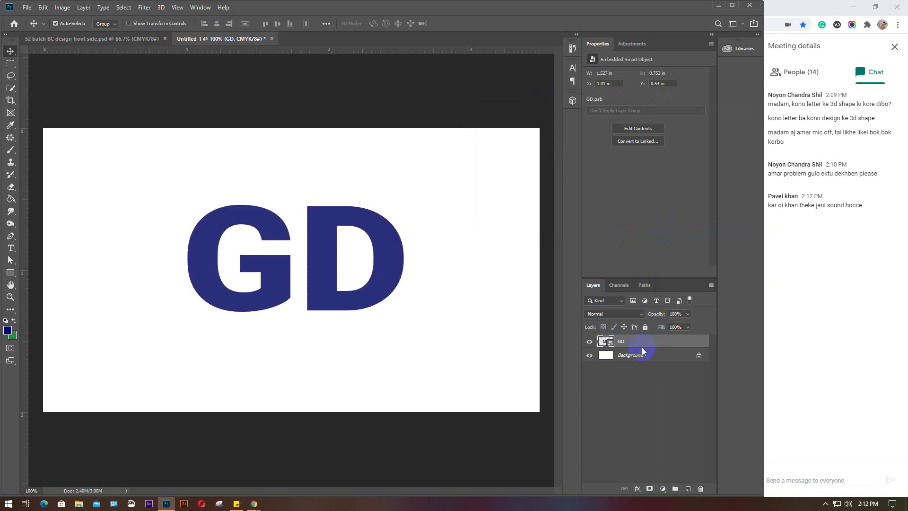
left_click(572, 100)
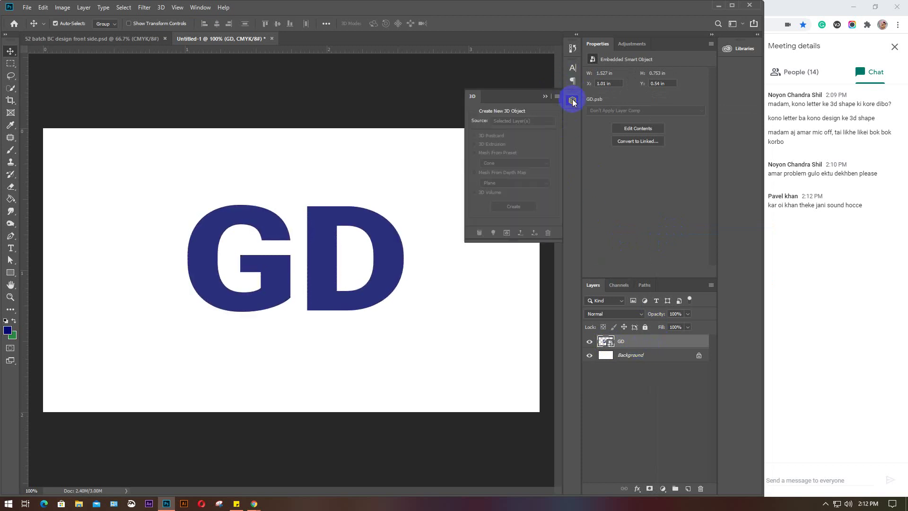
left_click(573, 100)
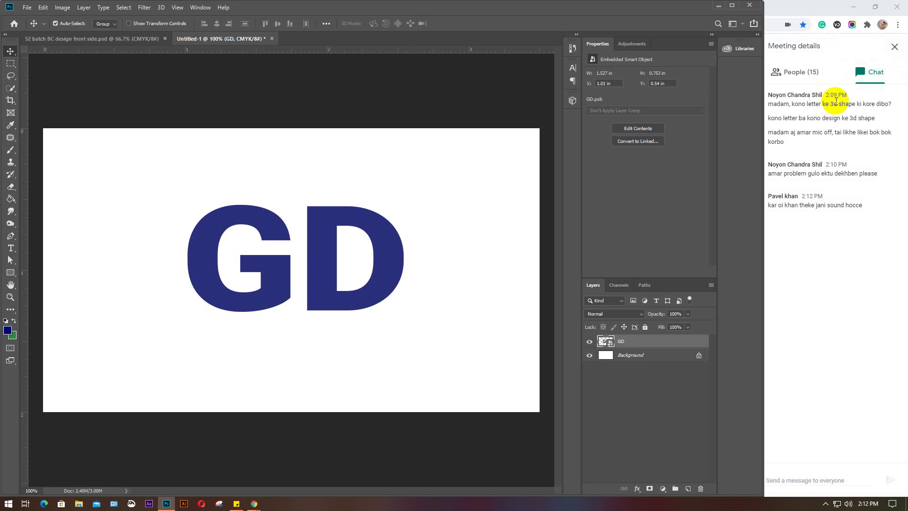
Check Meet's participant list, then return to Photoshop and hide the GD layer
left_click(797, 72)
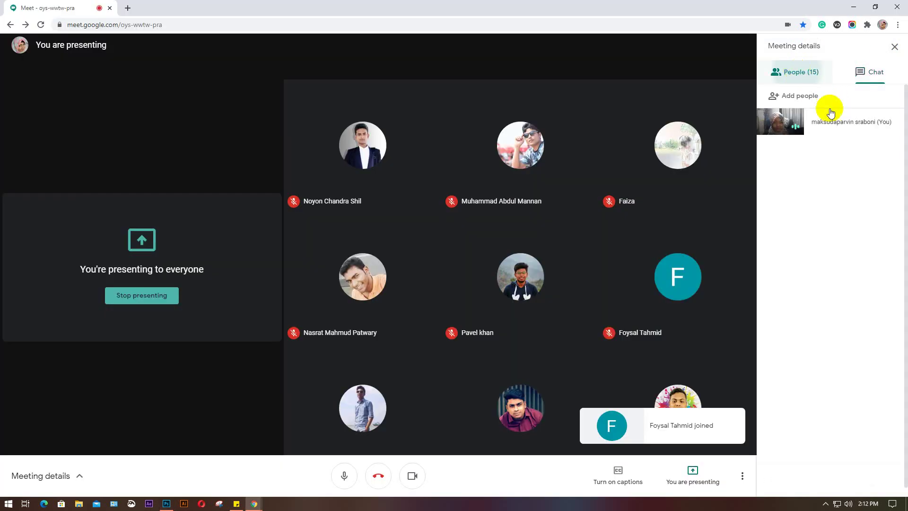
left_click(166, 503)
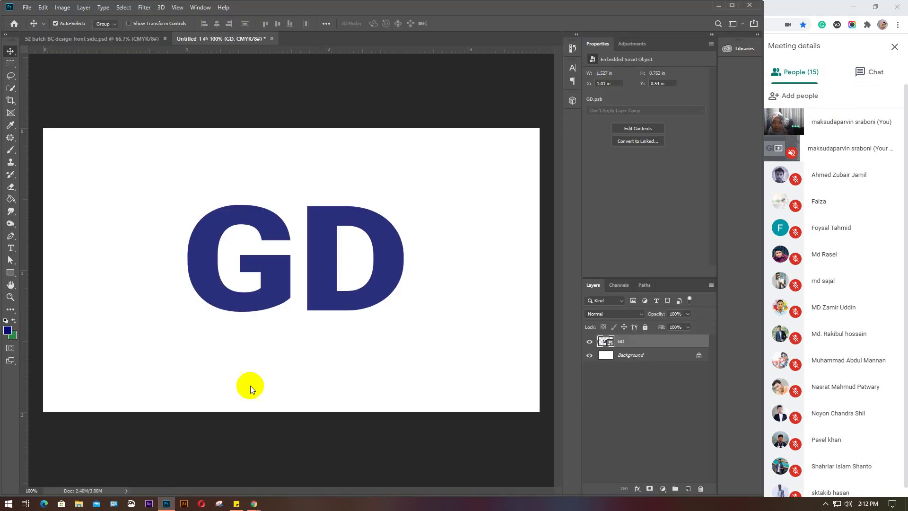
left_click(142, 8)
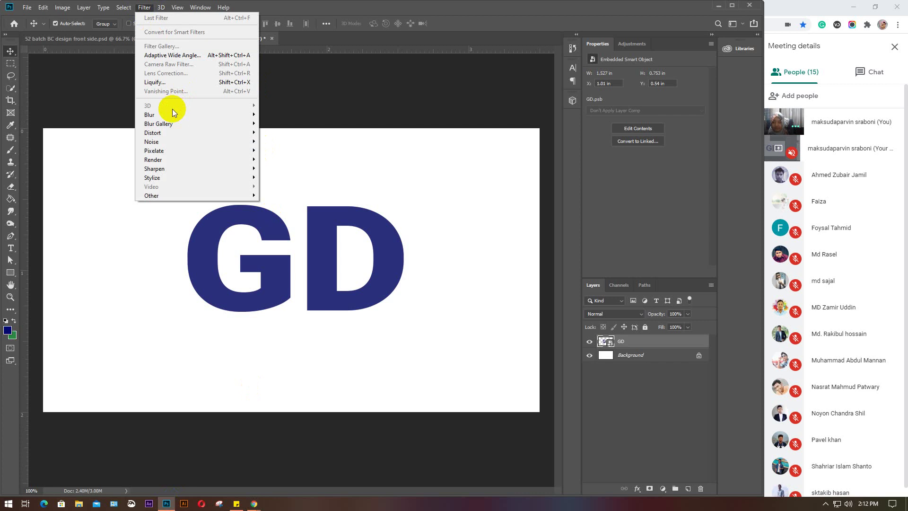
left_click(654, 340)
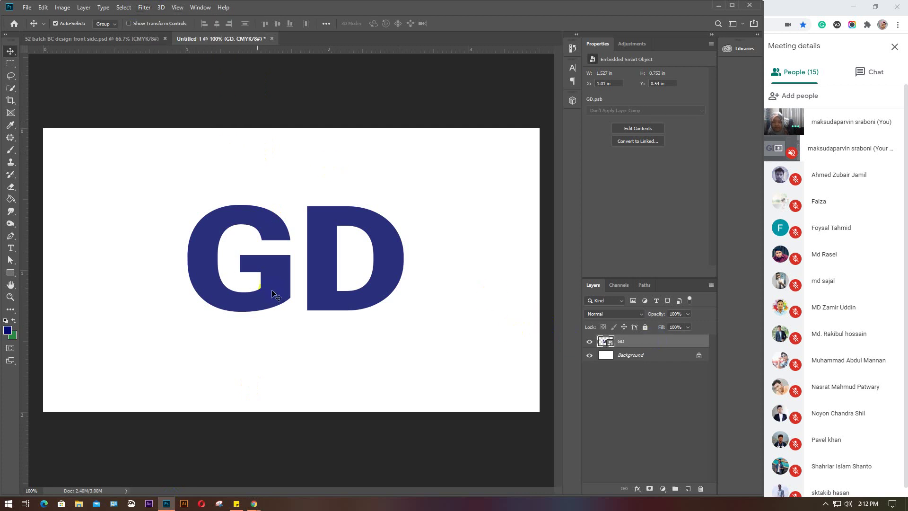
left_click(589, 341)
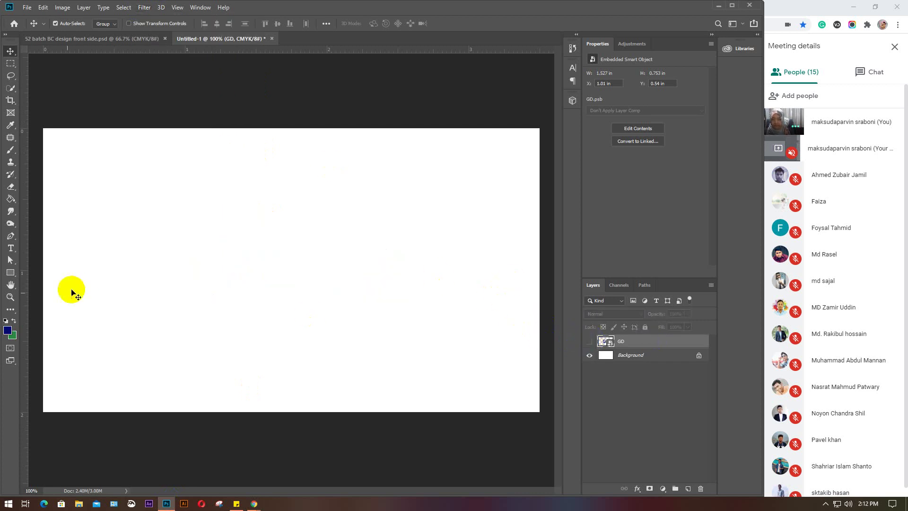
left_click(10, 273)
Draw a navy 368 × 144 px rectangle near the canvas centre
left_click_drag(182, 207, 356, 274)
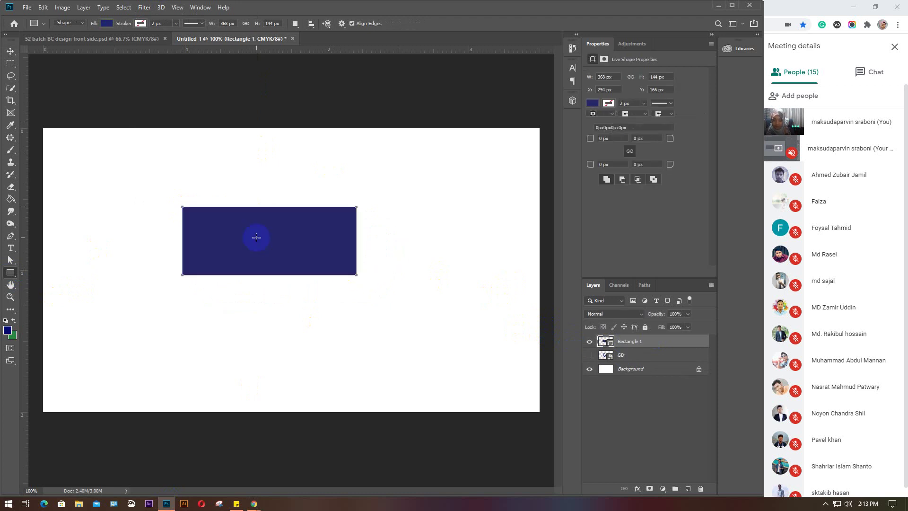
key("v")
left_click(161, 9)
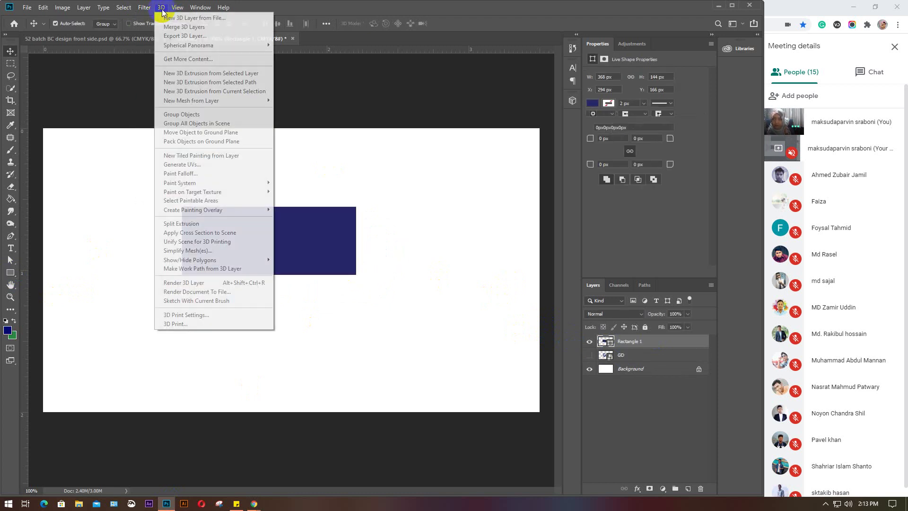
left_click(160, 8)
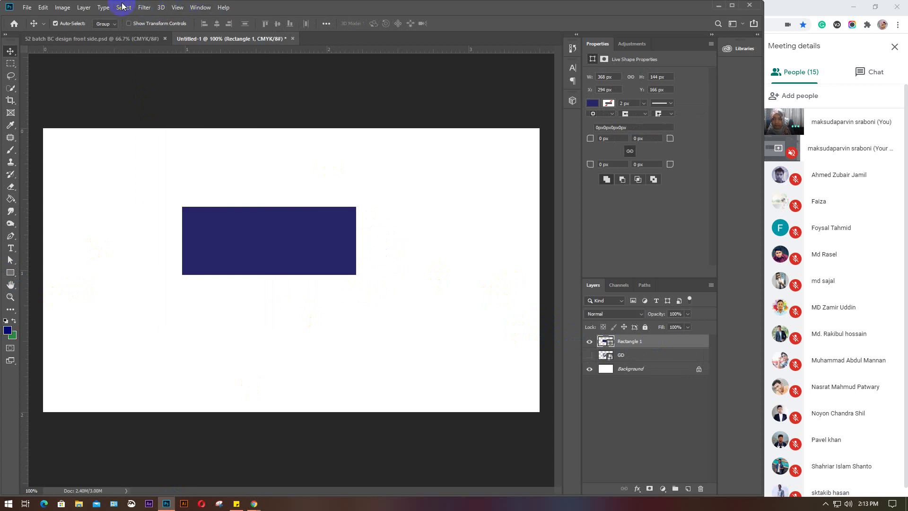
left_click(177, 8)
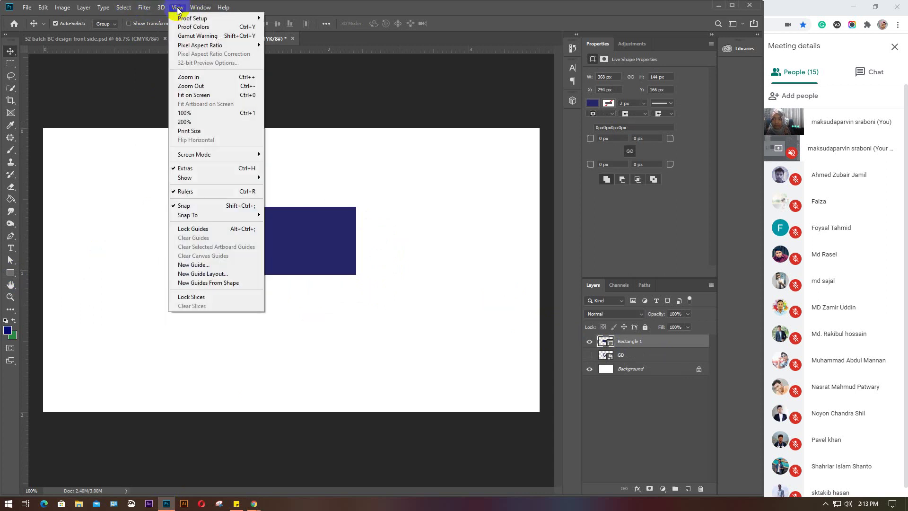
left_click(178, 10)
Browse the Select and View menus, show then collapse the 3D panel, and open the Filter menu
left_click(122, 8)
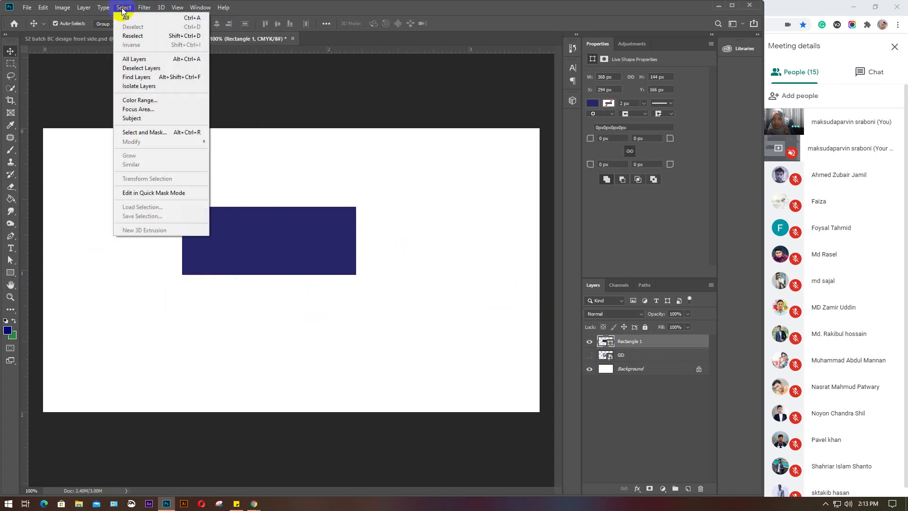
left_click(122, 8)
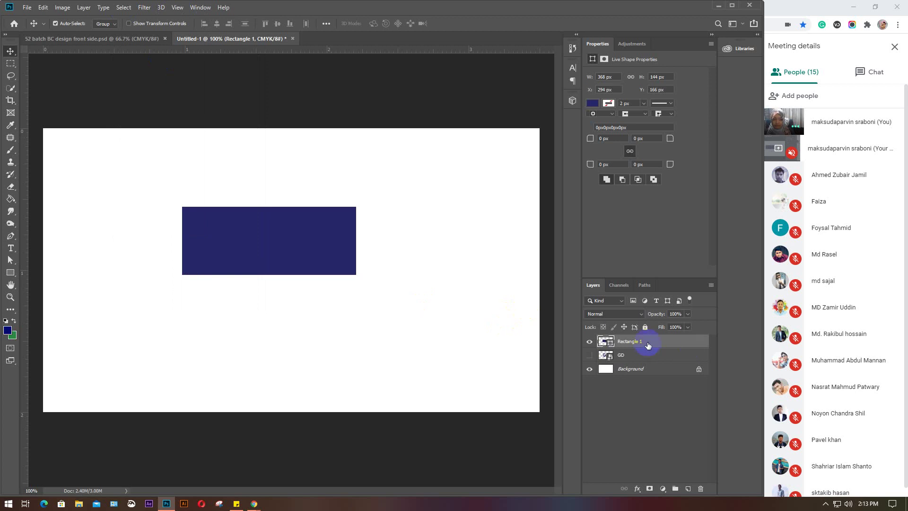
left_click(200, 8)
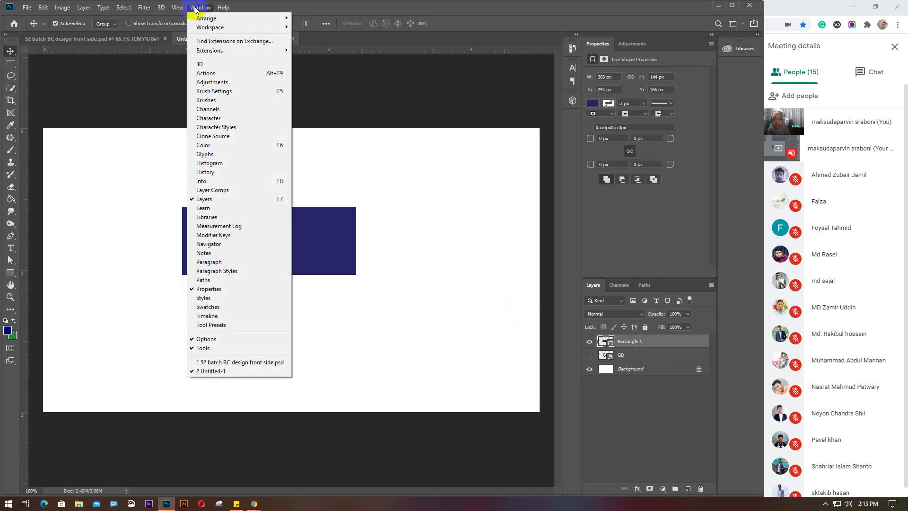
left_click(204, 63)
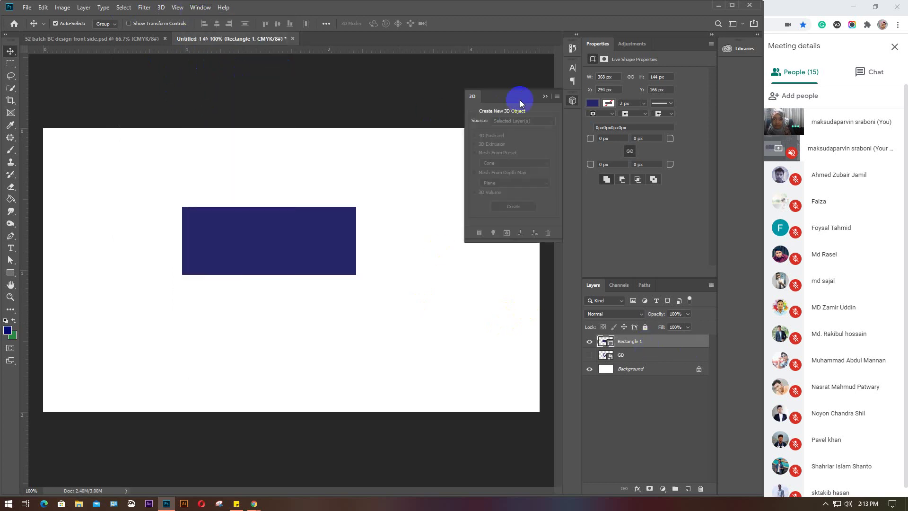
left_click(545, 96)
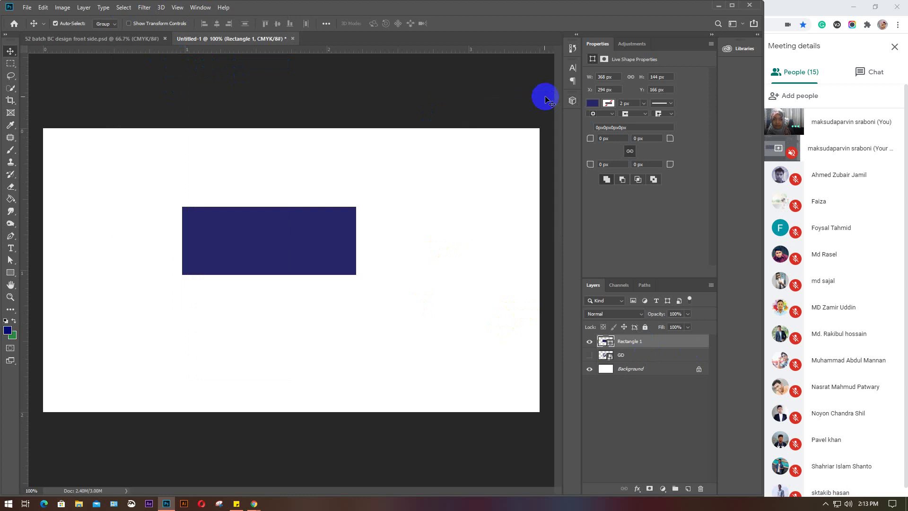
left_click(177, 7)
left_click(178, 7)
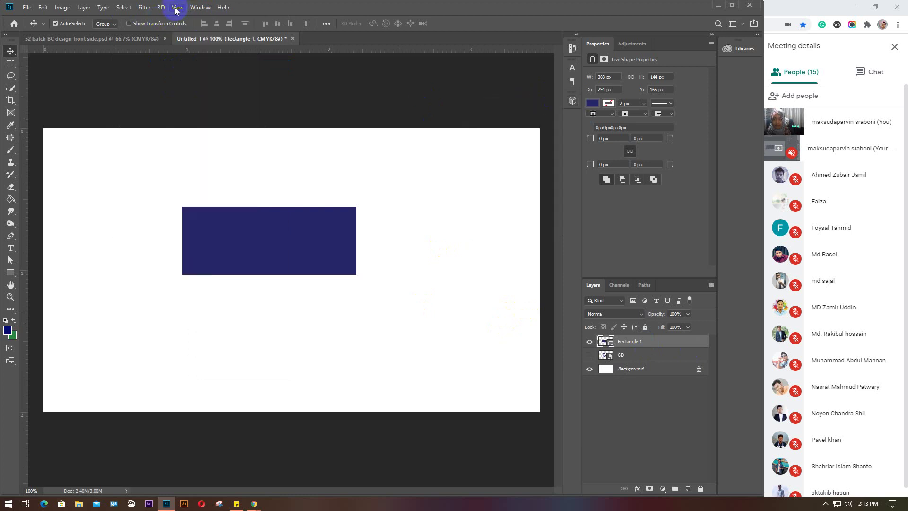
left_click(145, 8)
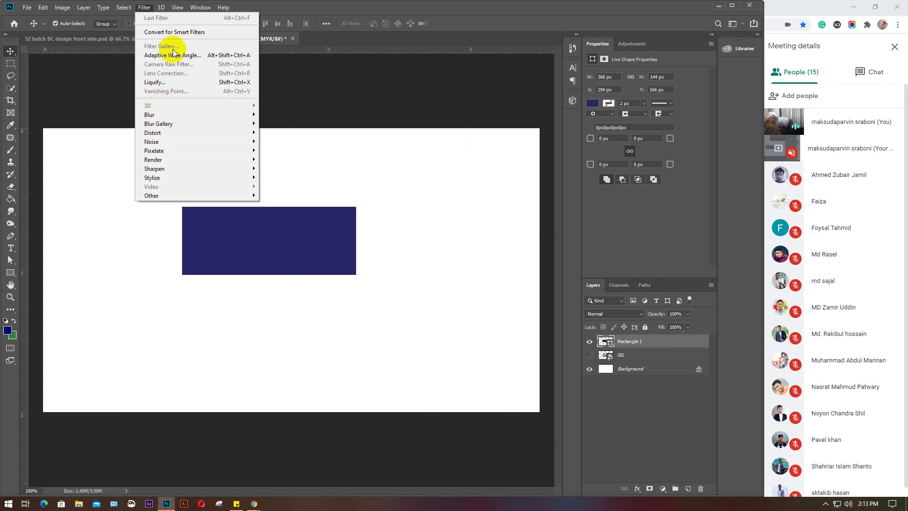
Convert the Rectangle 1 layer for smart filters, turning it into a smart object
left_click(179, 33)
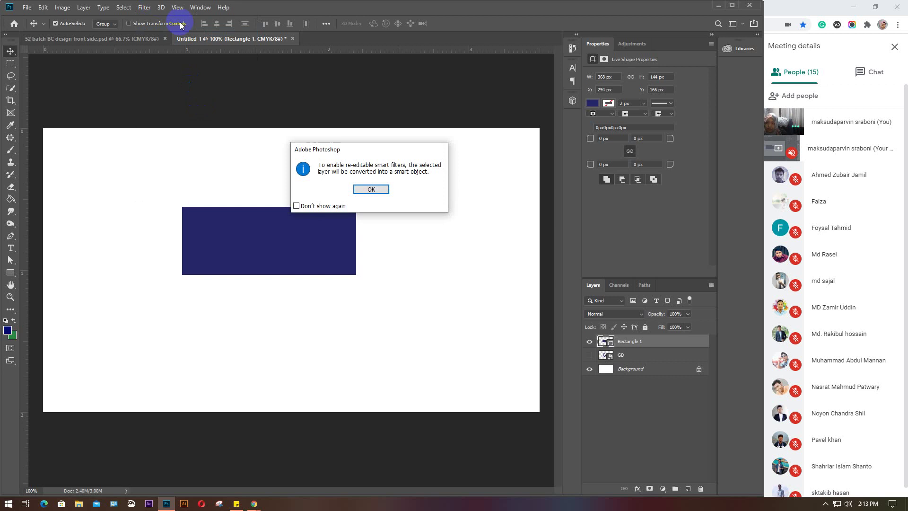
left_click(371, 189)
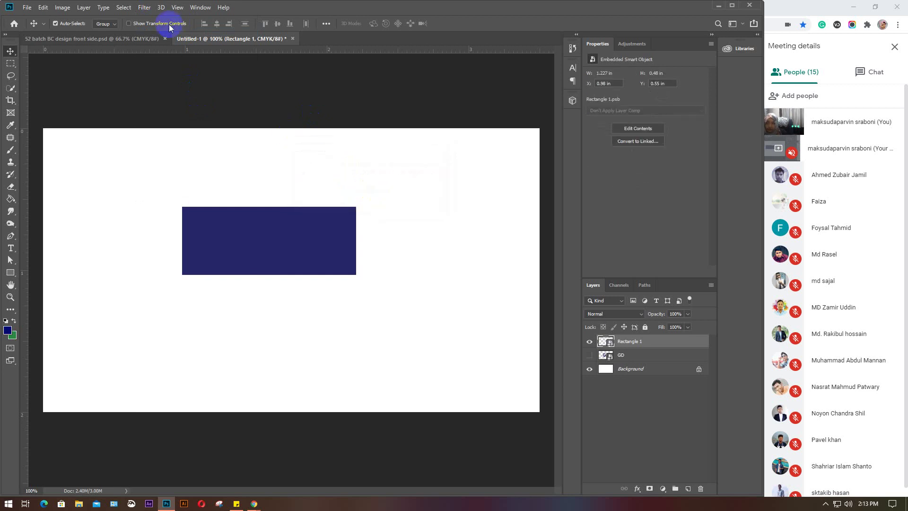
left_click(160, 8)
left_click(160, 8)
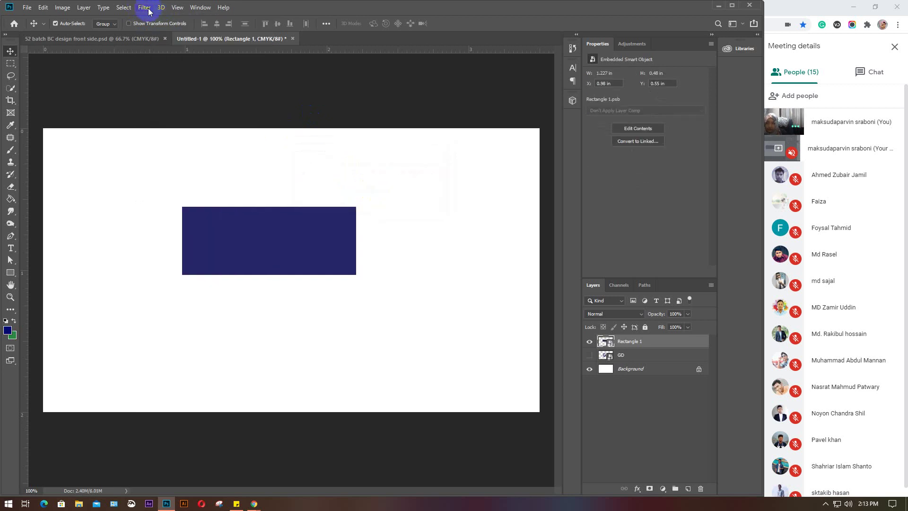
left_click(144, 8)
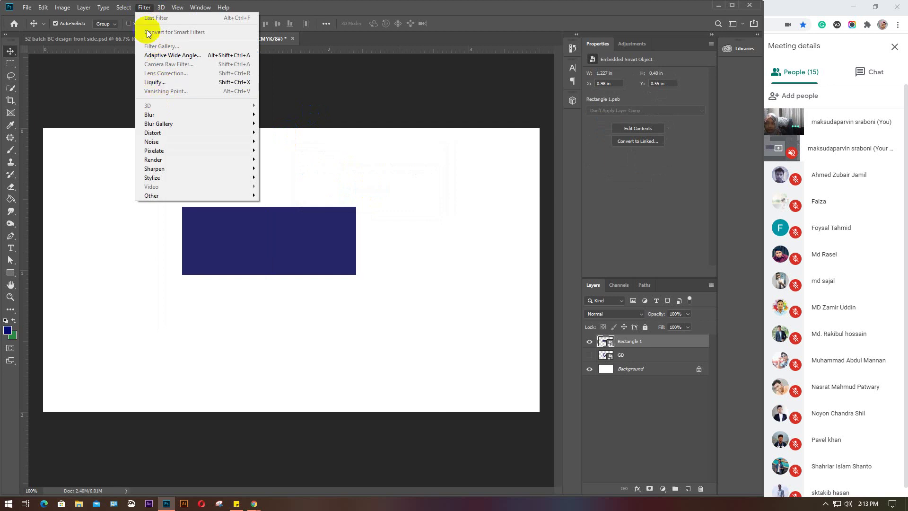
Delete the GD and Rectangle 1 layers, leaving only the Background
left_click(123, 7)
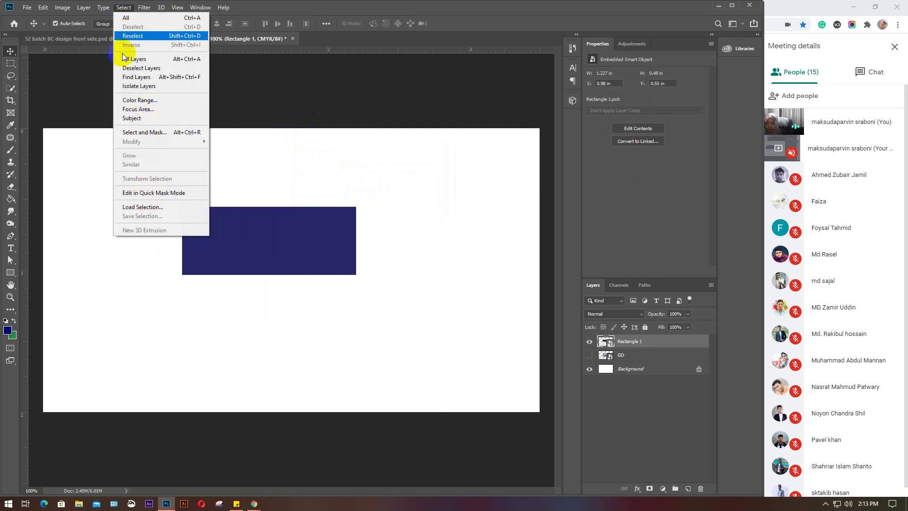
left_click(104, 12)
left_click(105, 12)
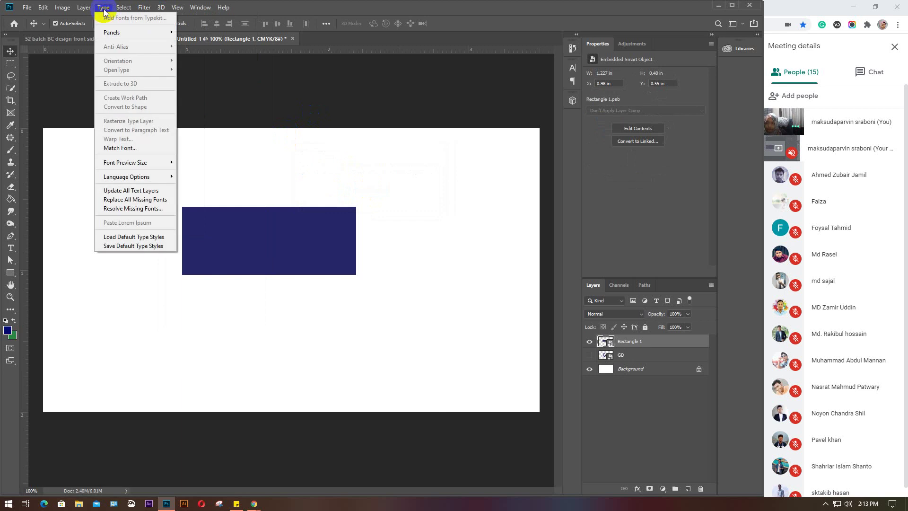
left_click(105, 11)
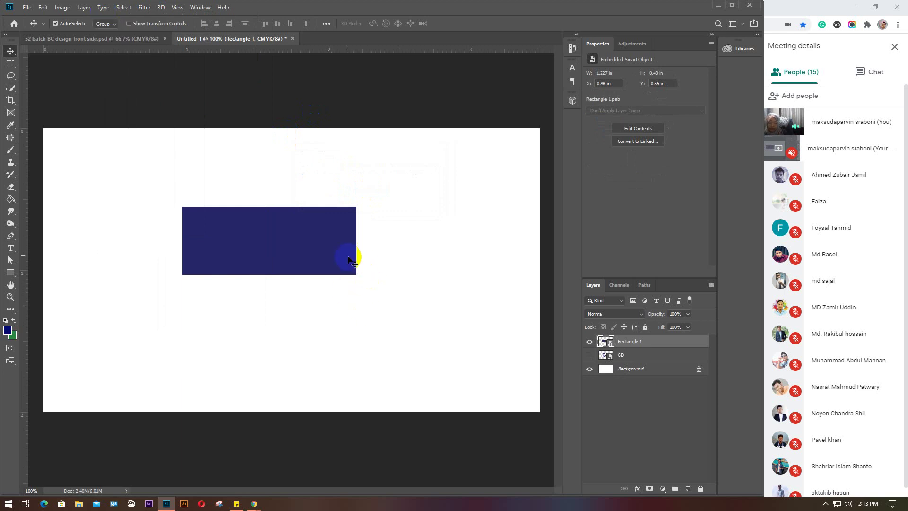
left_click(654, 352)
key("Delete")
key("Delete")
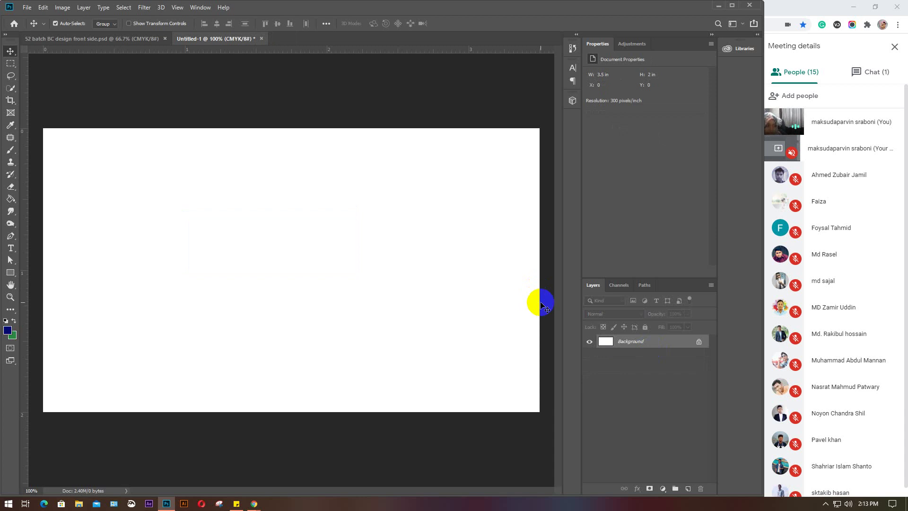
Check the Meet chat and participant list while browsing Photoshop's 3D menu without choosing anything
left_click(863, 71)
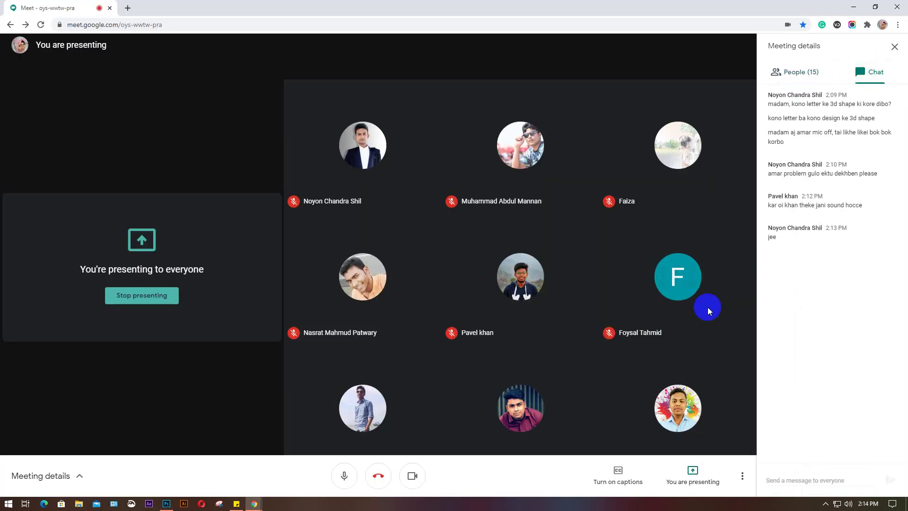
left_click(167, 503)
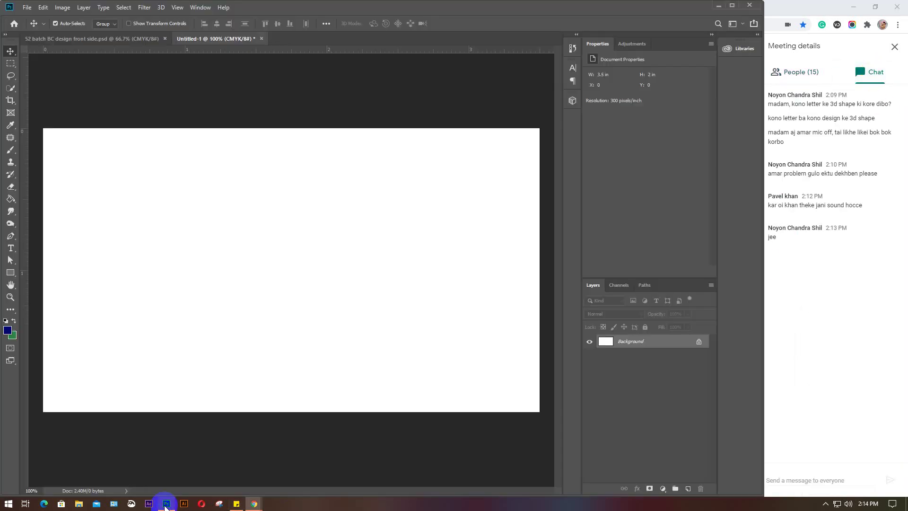
left_click(161, 8)
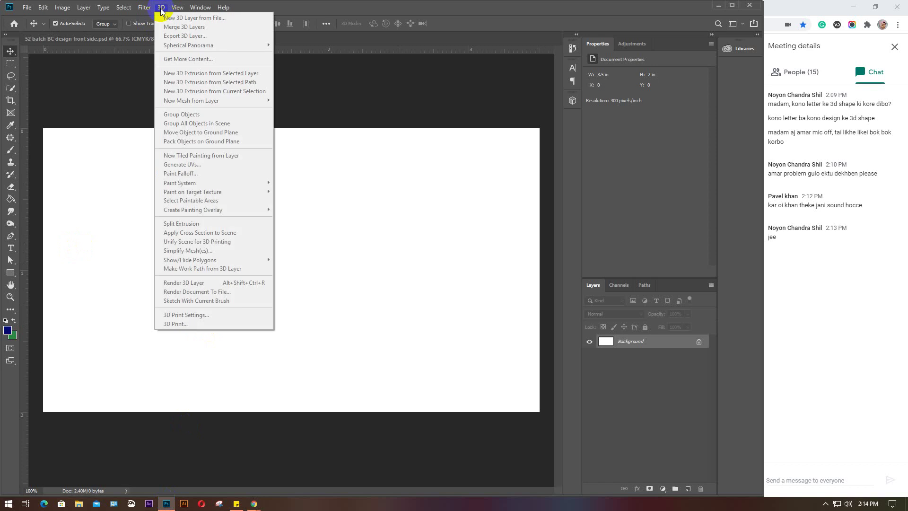
left_click(161, 8)
left_click(161, 8)
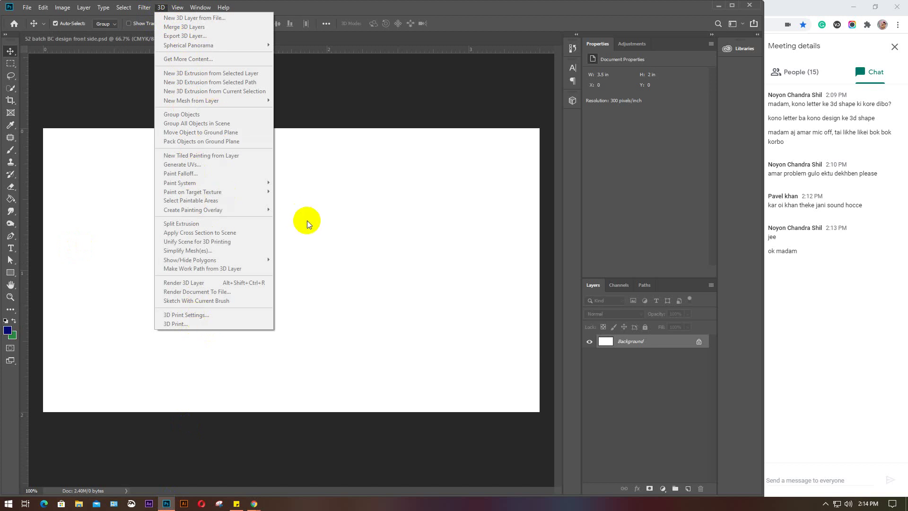
left_click(322, 204)
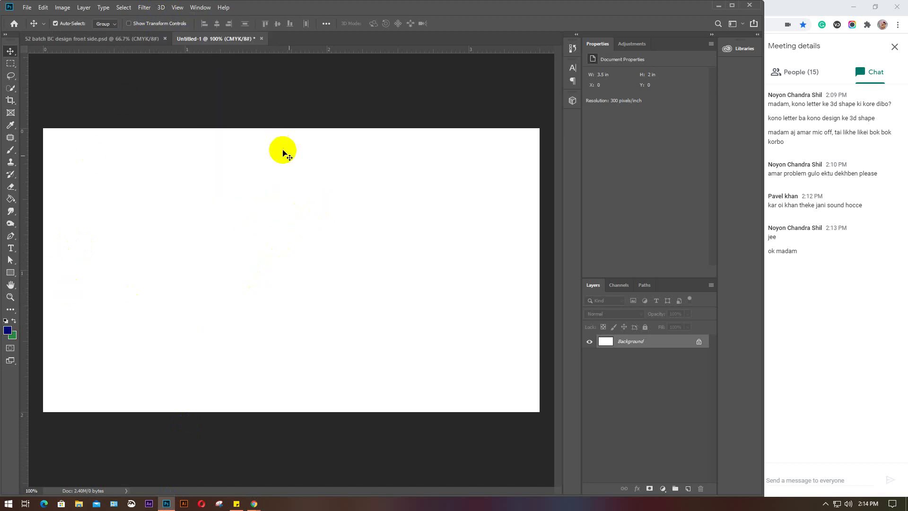
left_click(160, 7)
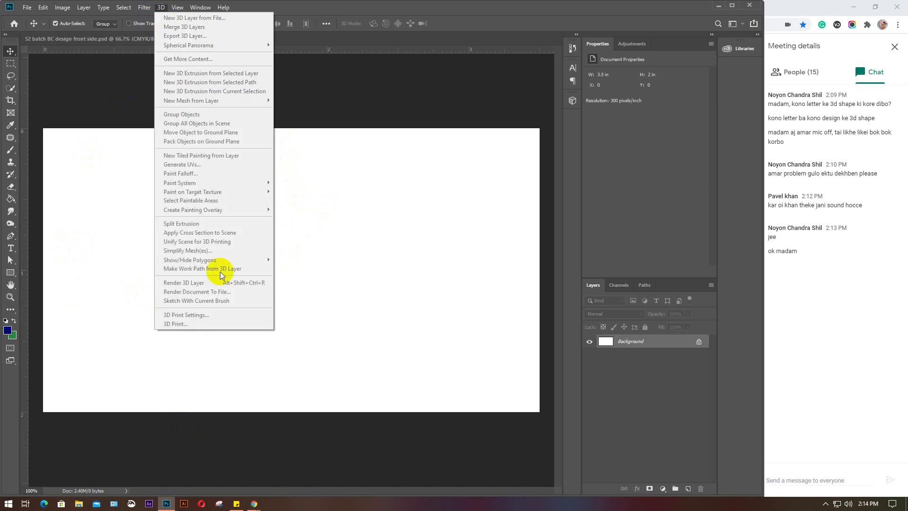
left_click(312, 283)
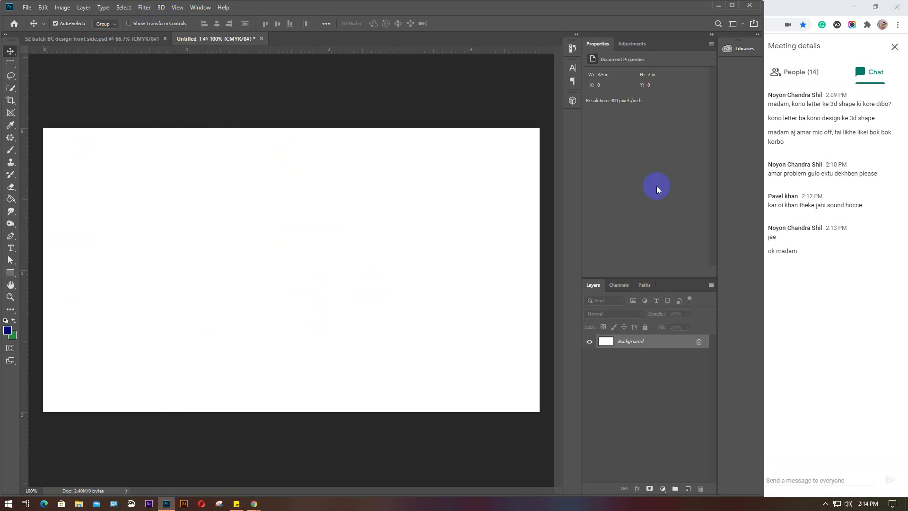
left_click(801, 75)
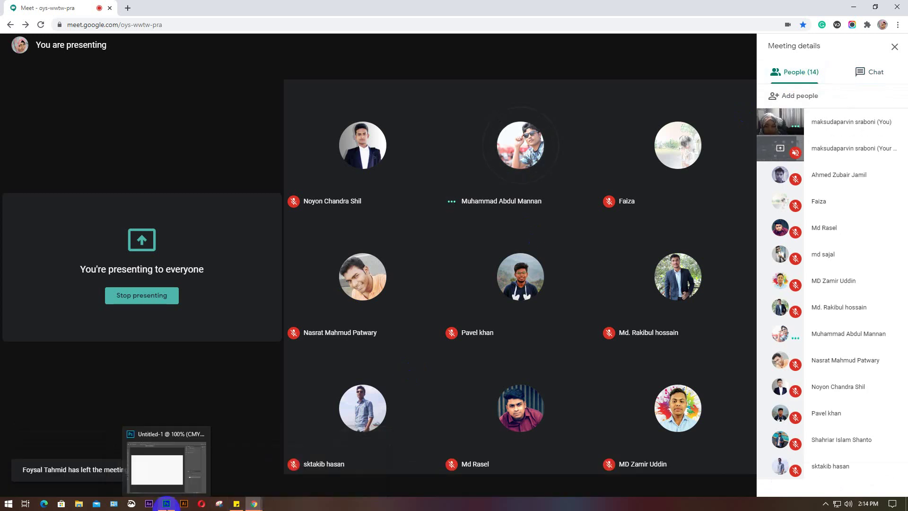
left_click(148, 430)
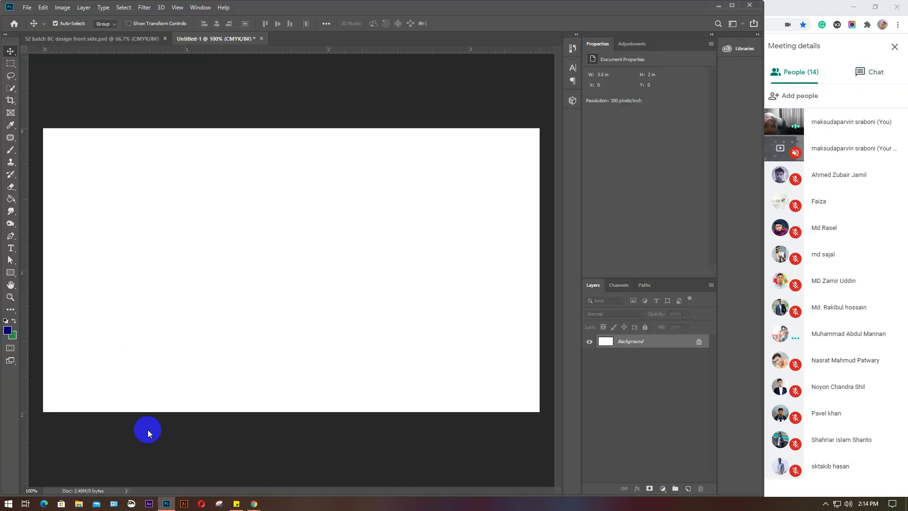
Apply a trial perspective crop left of centre, then undo it
left_click(11, 114)
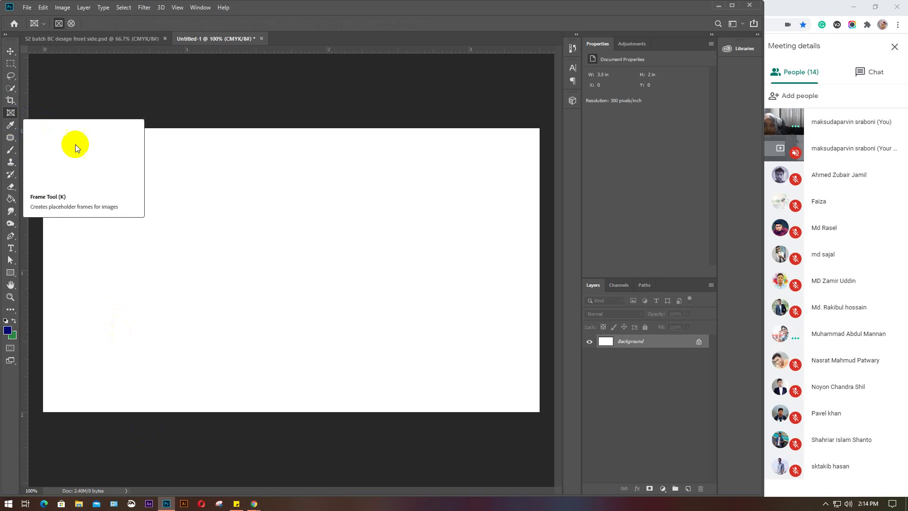
left_click(11, 101)
left_click(43, 110)
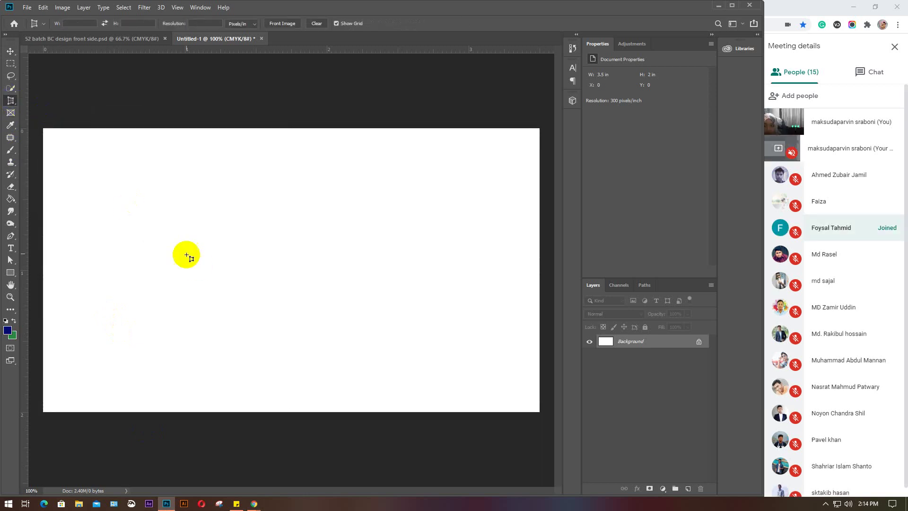
left_click_drag(155, 235, 275, 310)
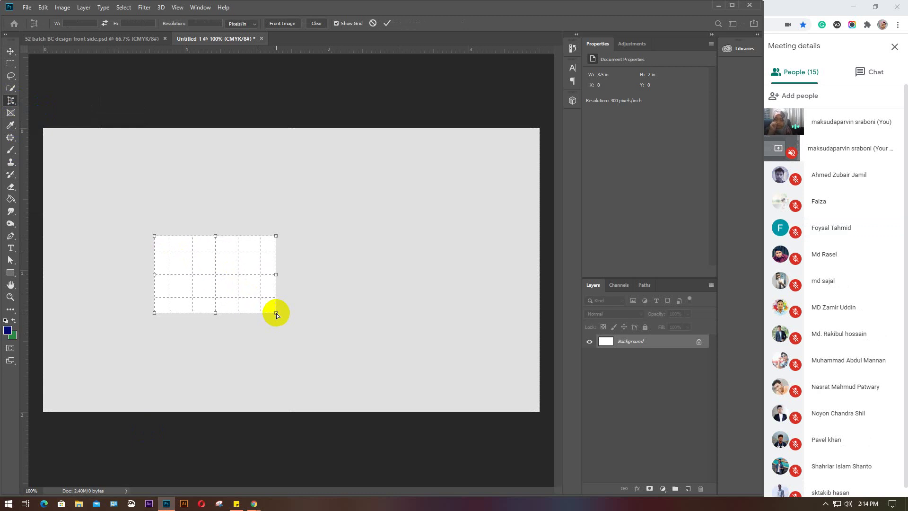
left_click(388, 24)
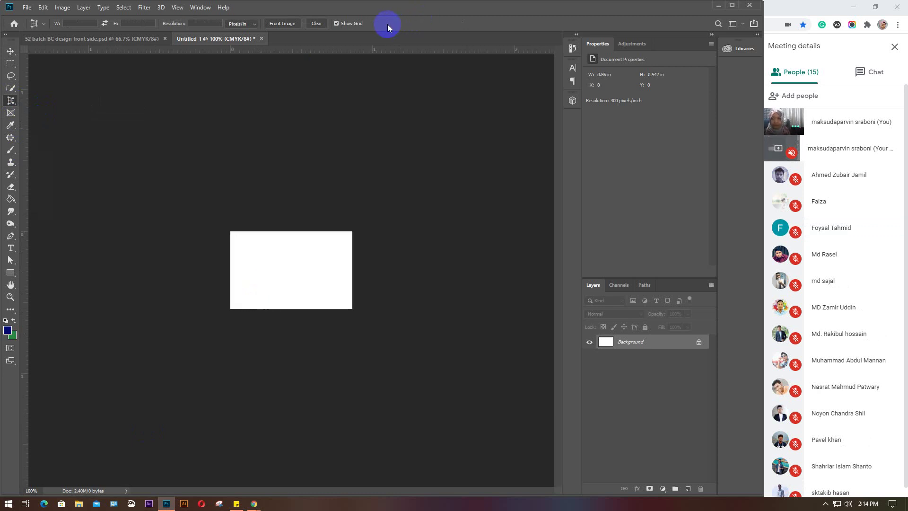
key("ctrl+z")
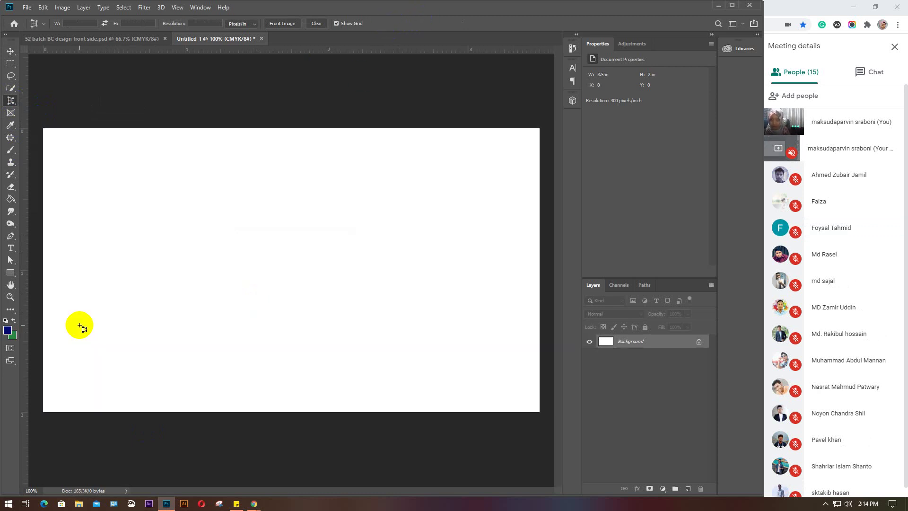
Add a new text layer reading 'GD' left of the canvas centre and select the text
left_click(10, 248)
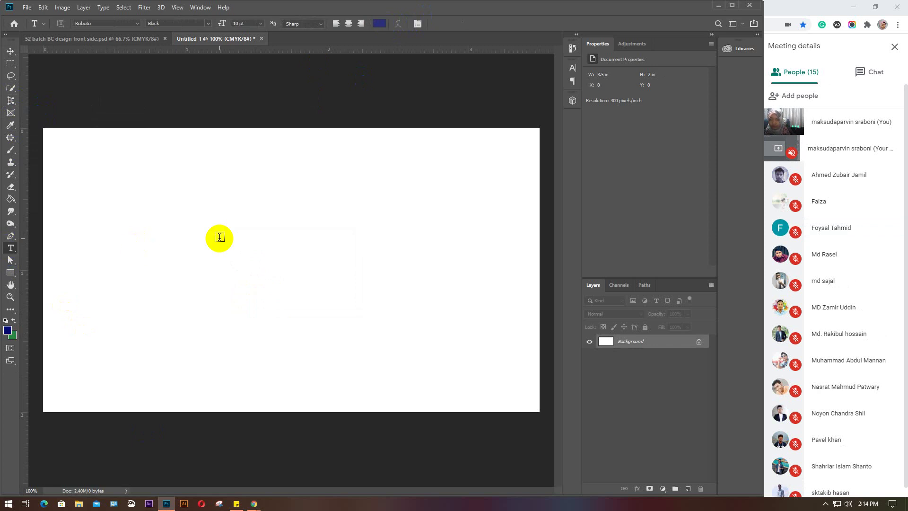
left_click(213, 262)
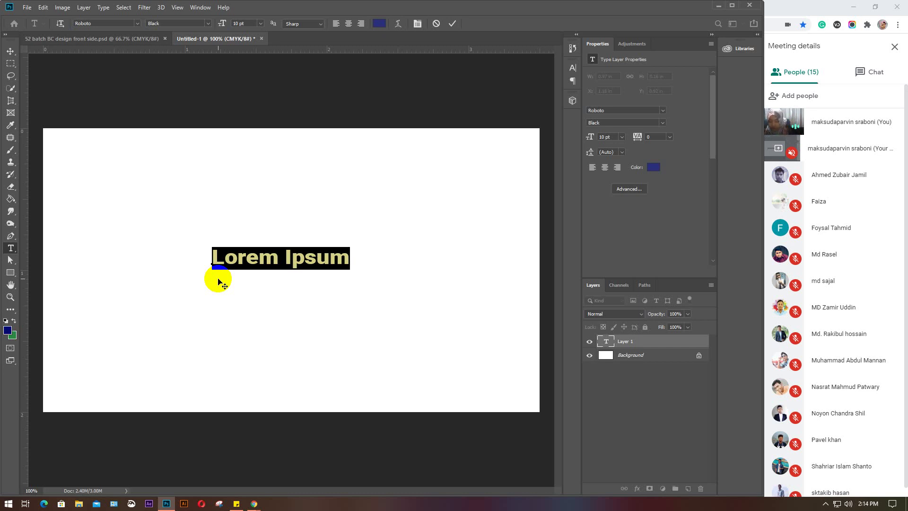
type("GD")
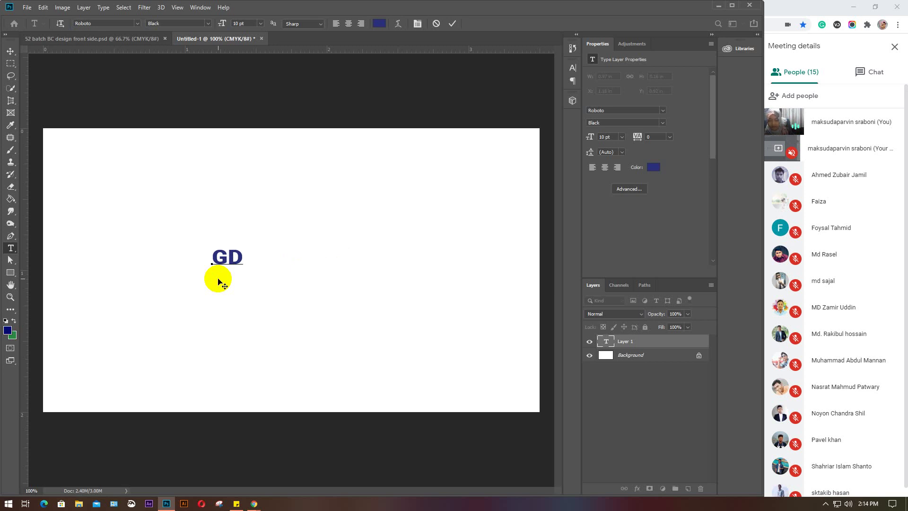
left_click_drag(239, 257, 203, 258)
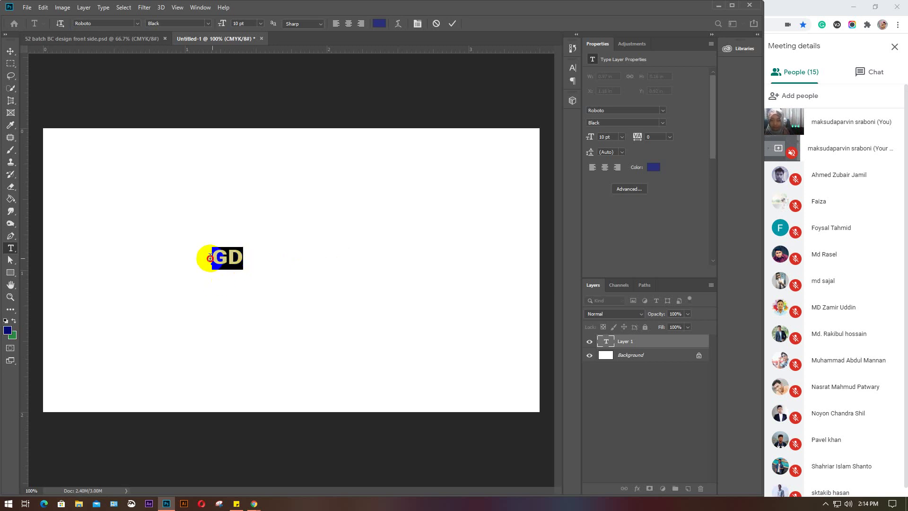
Commit the GD text, try the Perspective Crop Tool, and dismiss the unsupported-layer error
left_click(9, 103)
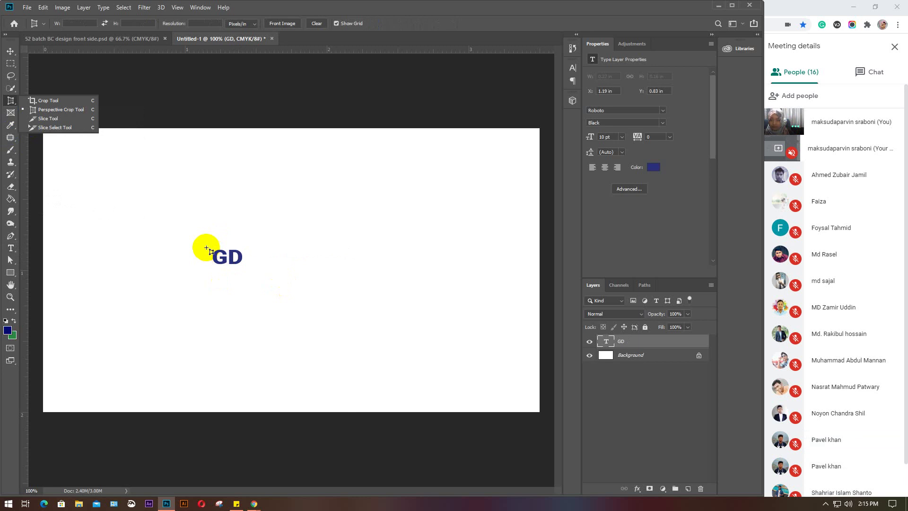
left_click(229, 262)
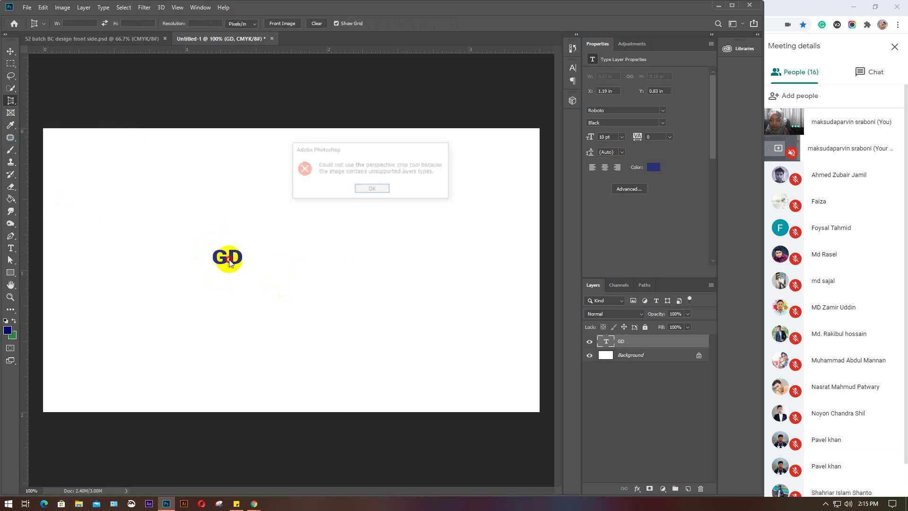
left_click(367, 191)
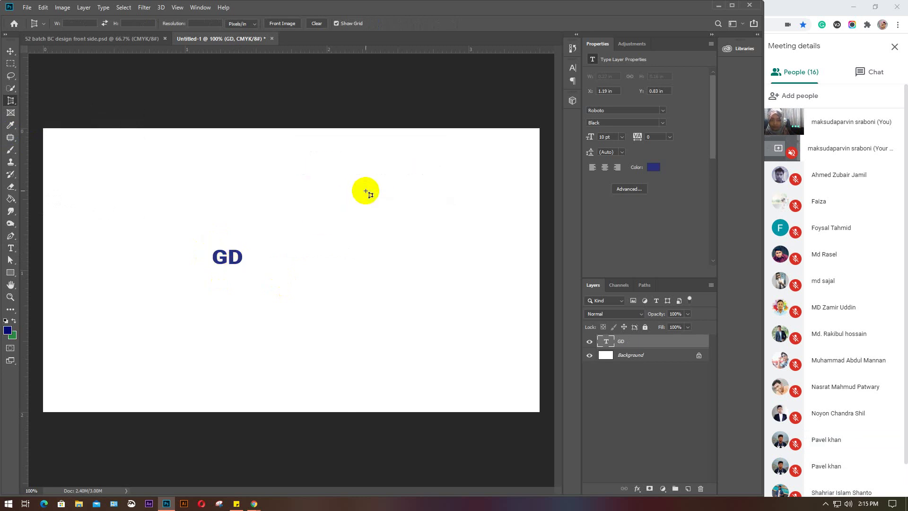
Free-transform GD to about 61.66 pt and move it up and left
key("v")
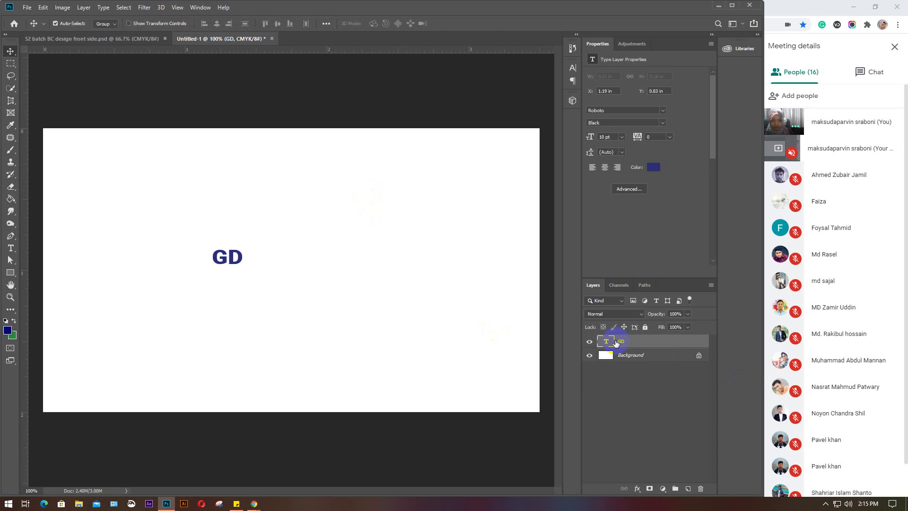
key("ctrl")
key("ctrl+t")
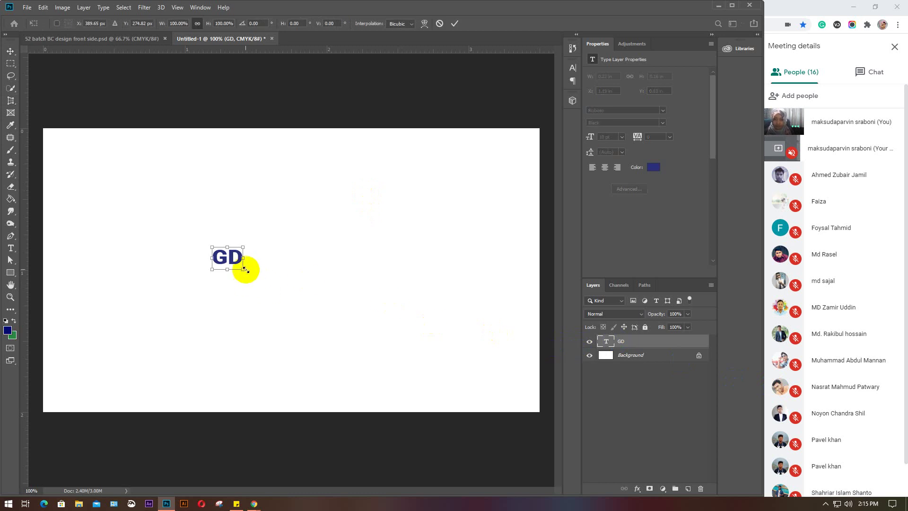
left_click_drag(244, 268, 414, 362)
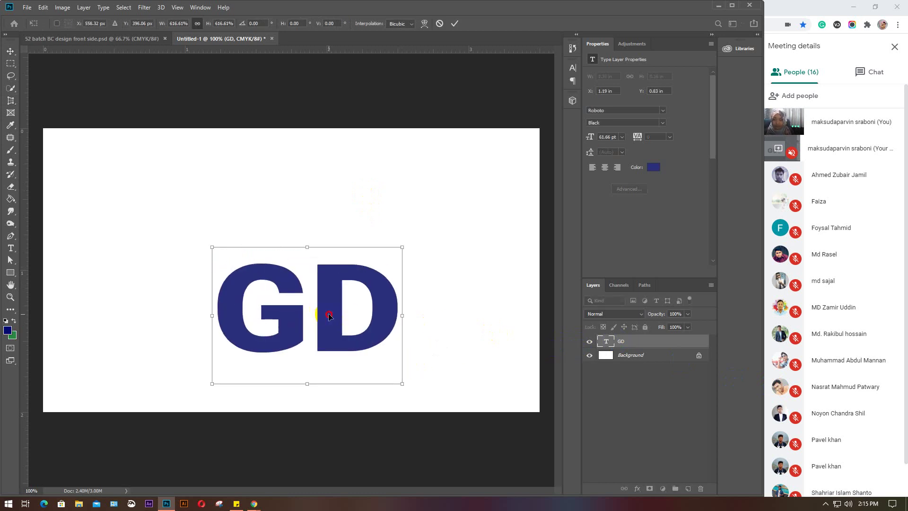
left_click_drag(328, 315, 303, 261)
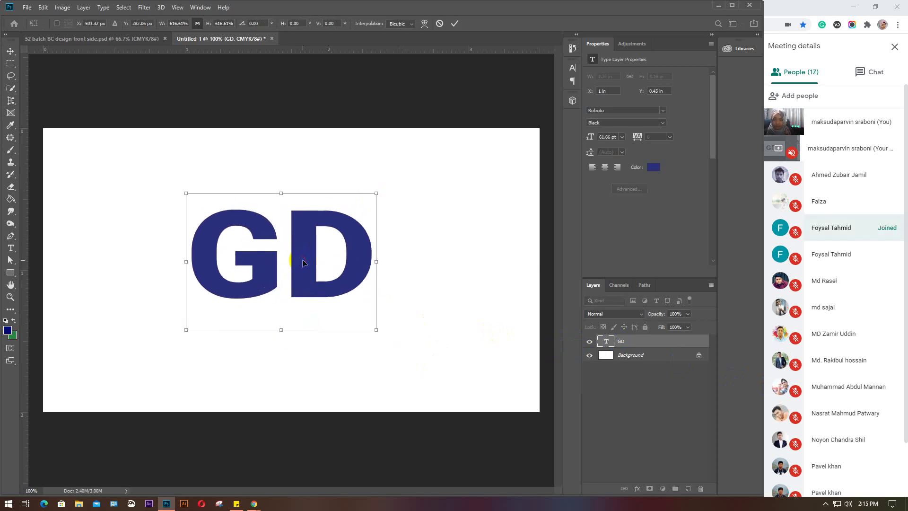
left_click(589, 326)
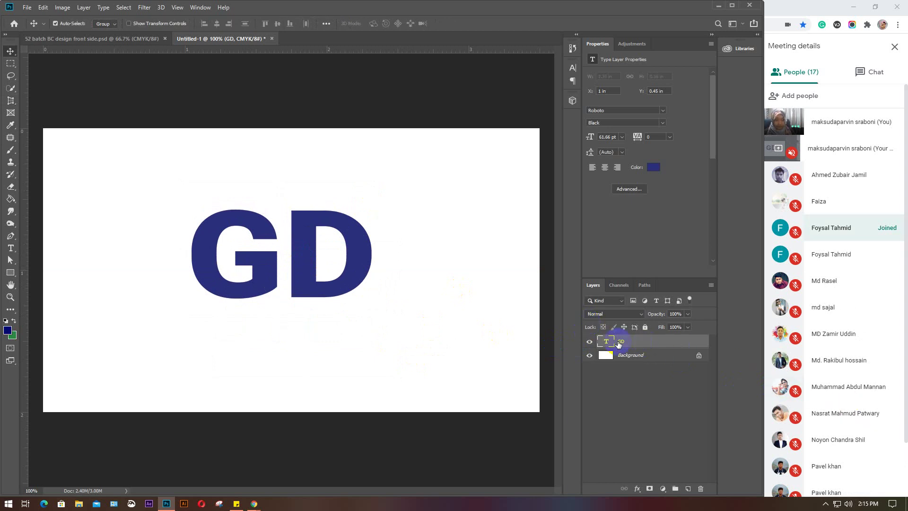
Rasterize the GD type layer into pixels
right_click(660, 336)
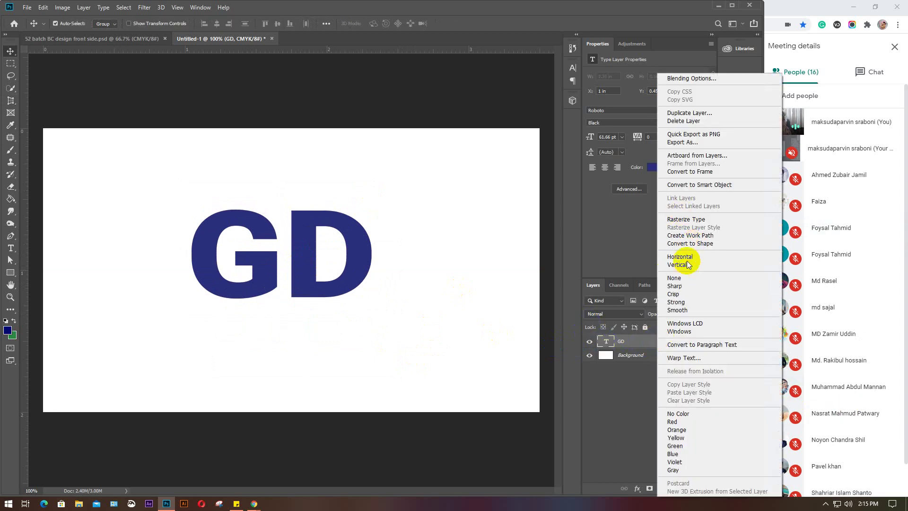
left_click(690, 219)
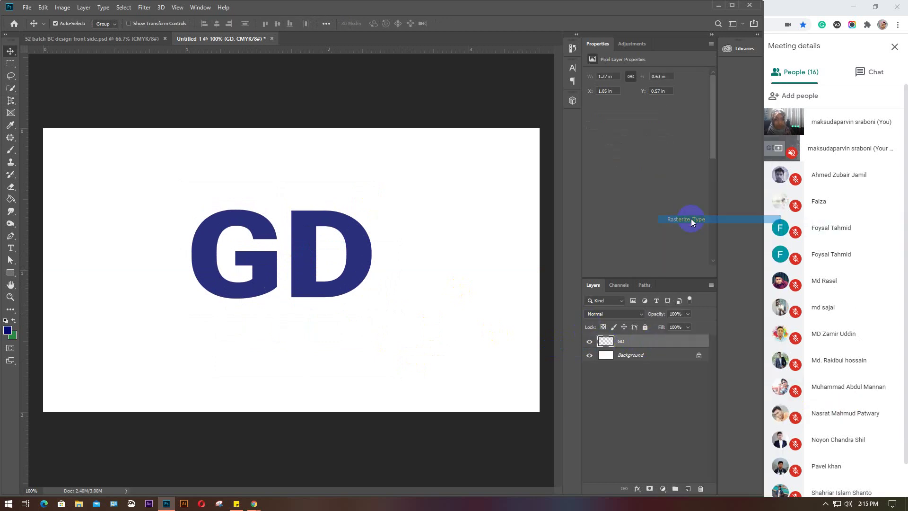
right_click(644, 341)
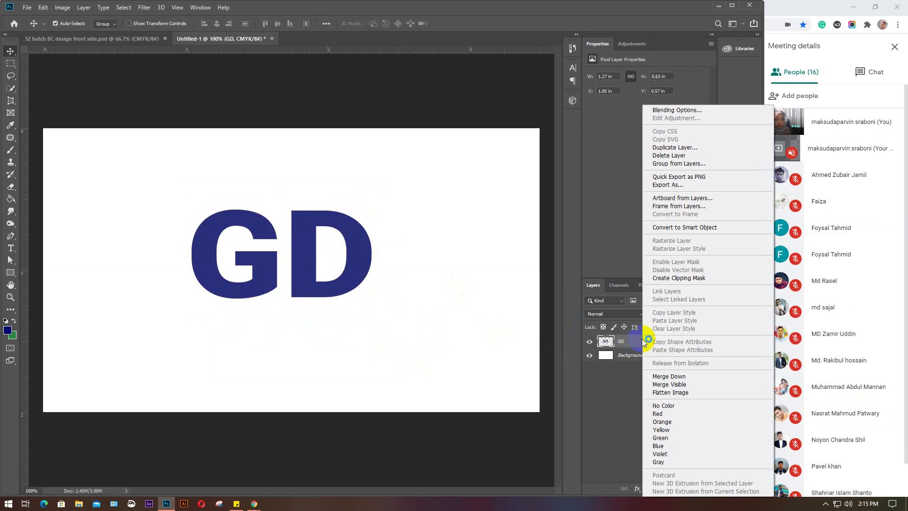
left_click(642, 338)
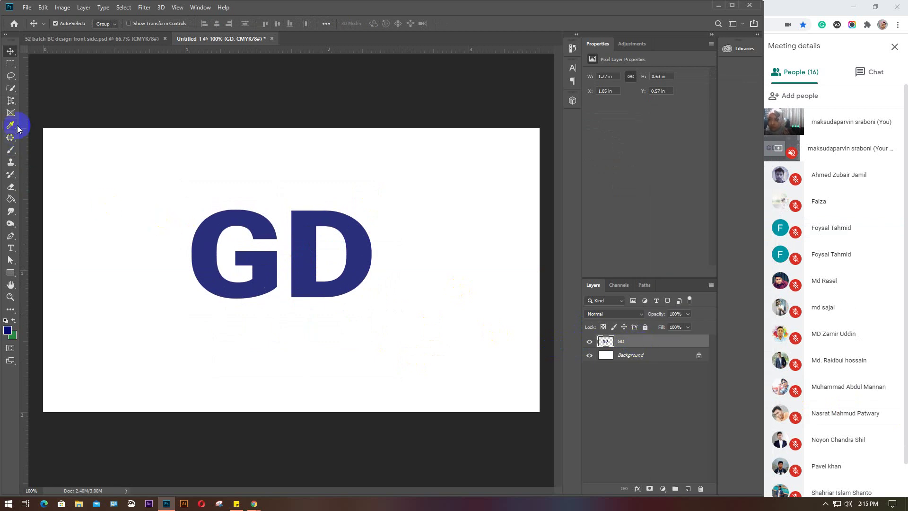
Apply a skewed perspective crop around GD, then undo it
left_click(11, 100)
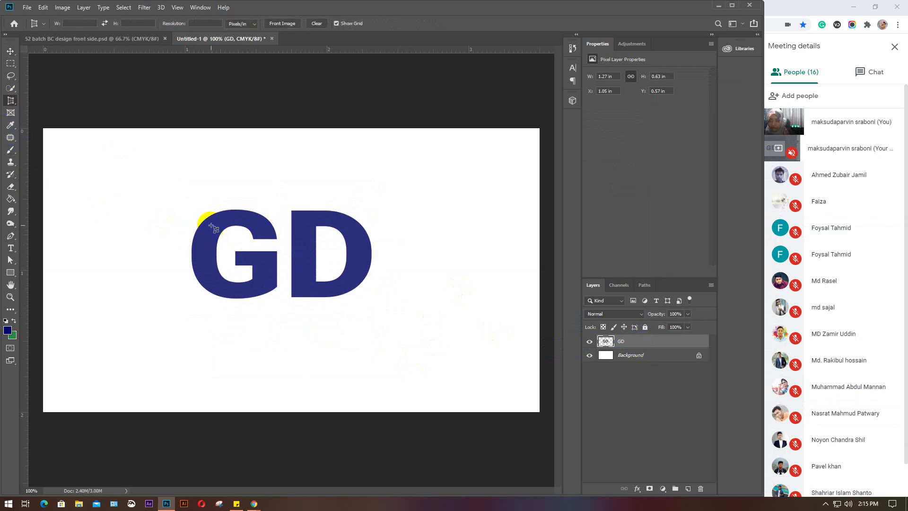
left_click_drag(183, 194, 371, 317)
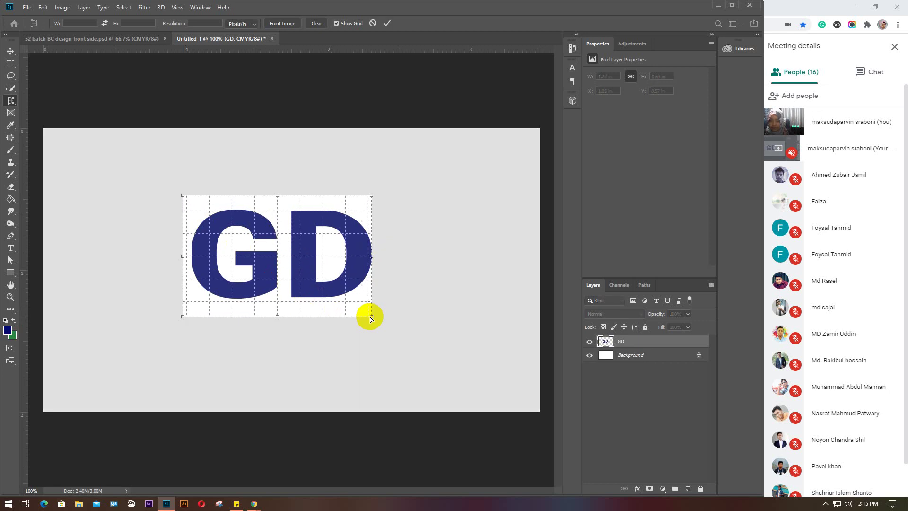
left_click_drag(370, 317, 370, 294)
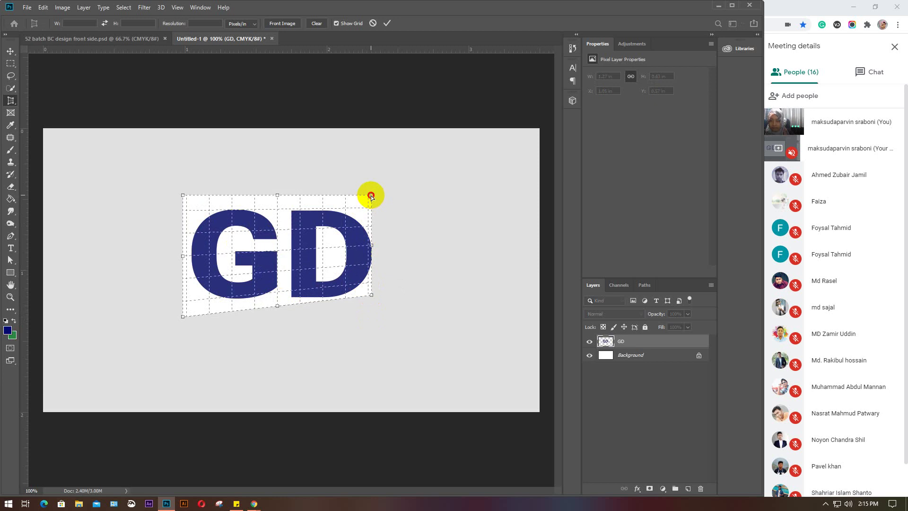
left_click_drag(371, 196, 373, 220)
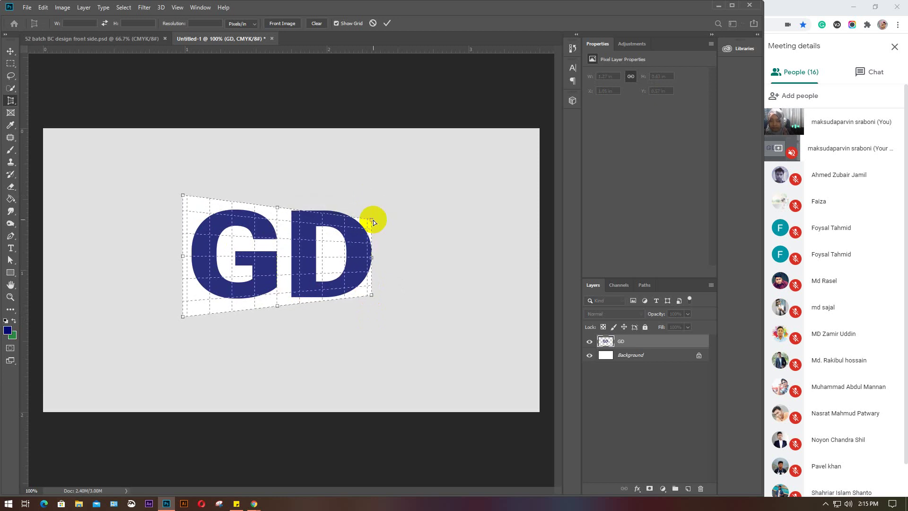
left_click(11, 249)
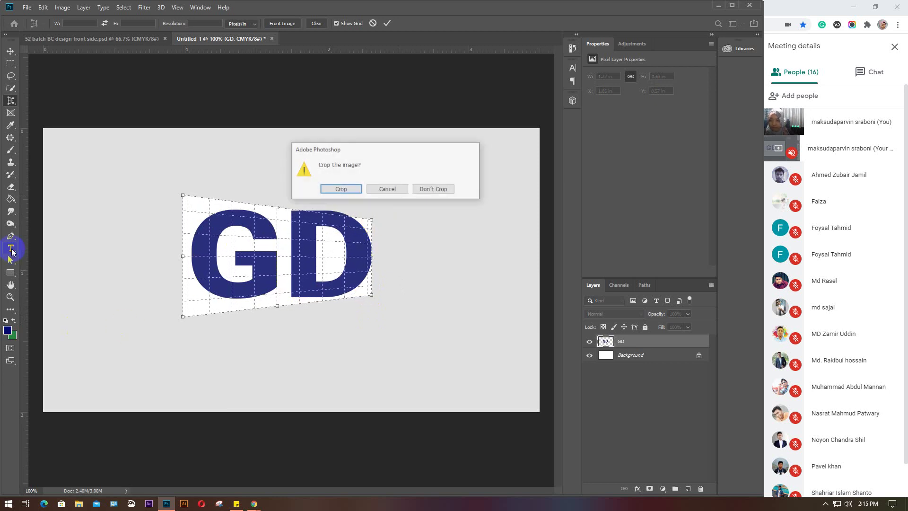
left_click(341, 189)
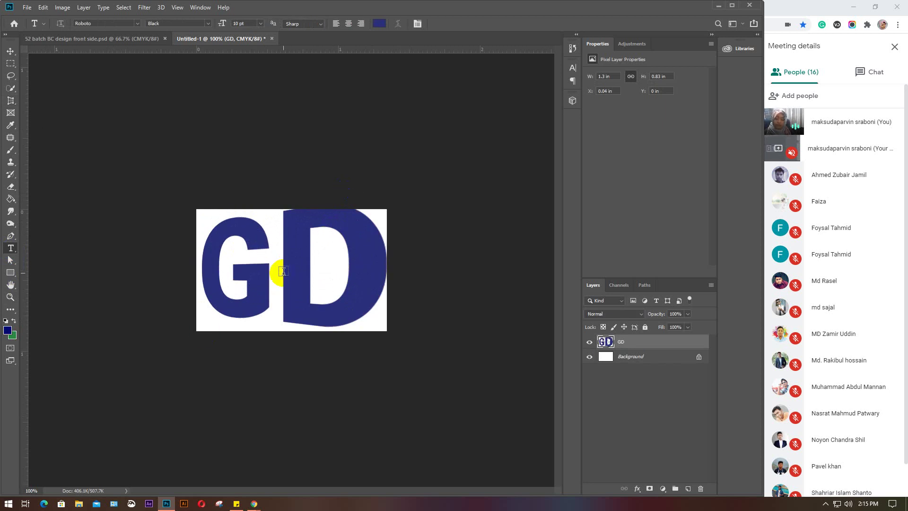
key("ctrl+z")
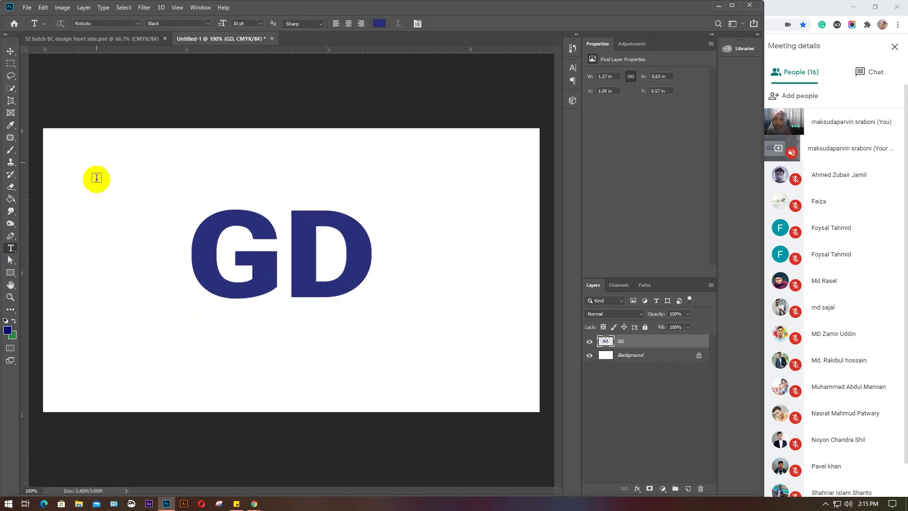
Select the Move tool, launch Illustrator from the taskbar, and minimize the meeting window
left_click(9, 51)
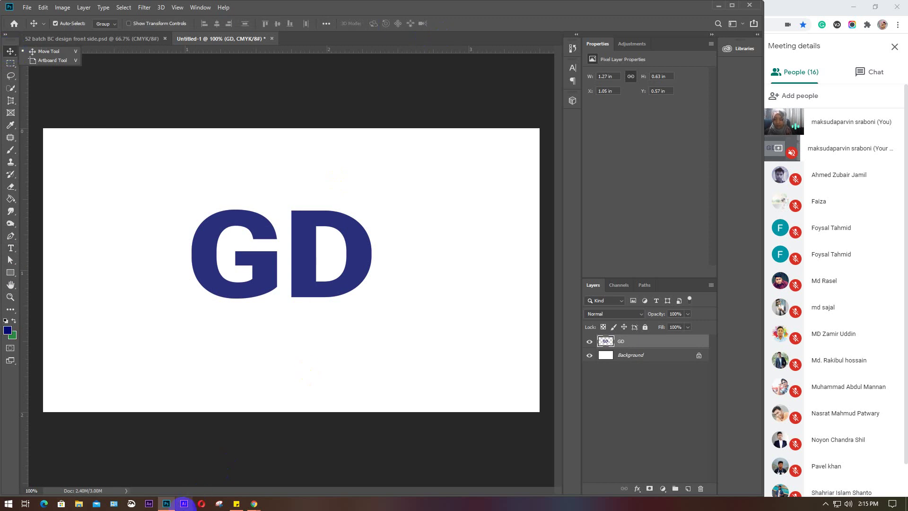
left_click(188, 503)
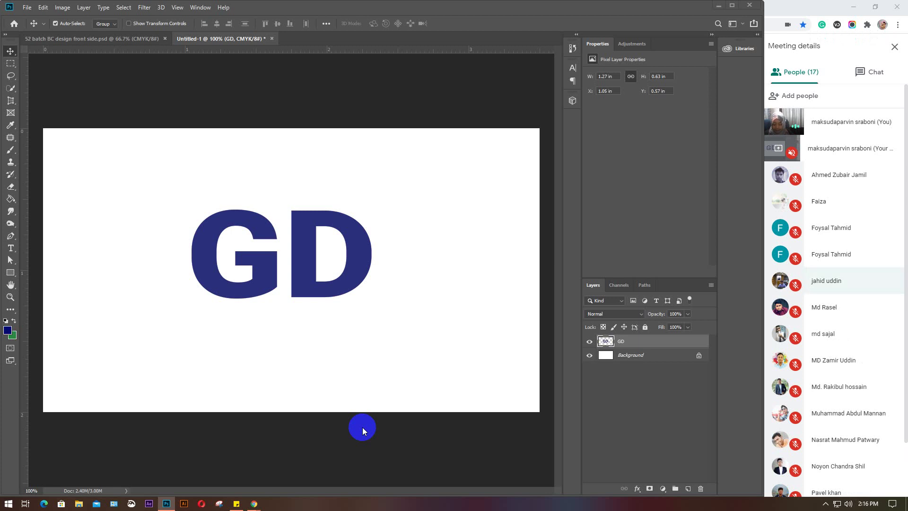
mouse_move(248, 495)
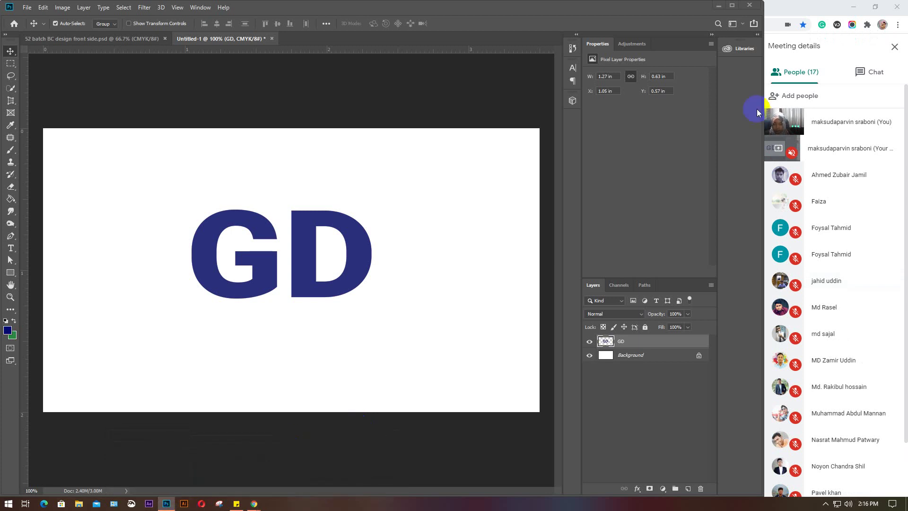
left_click(853, 7)
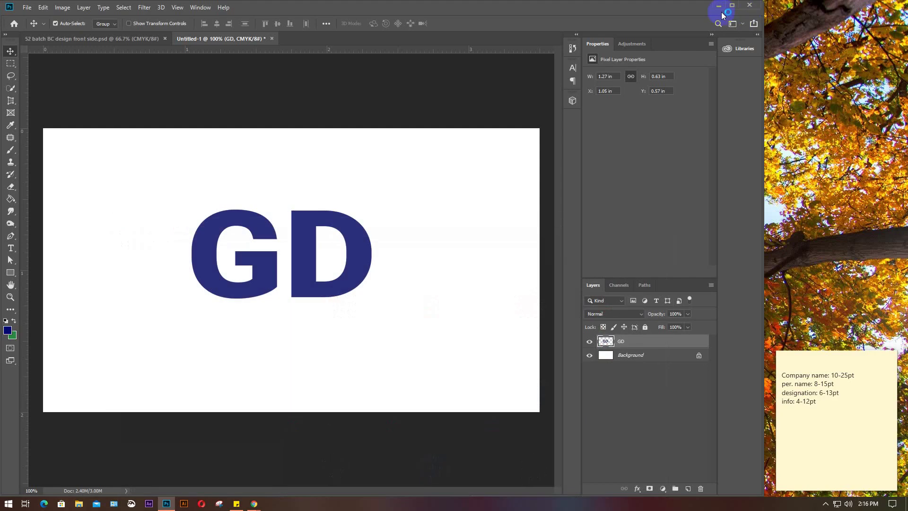
Minimize Photoshop so the Illustrator CC splash screen shows while it loads
left_click(718, 6)
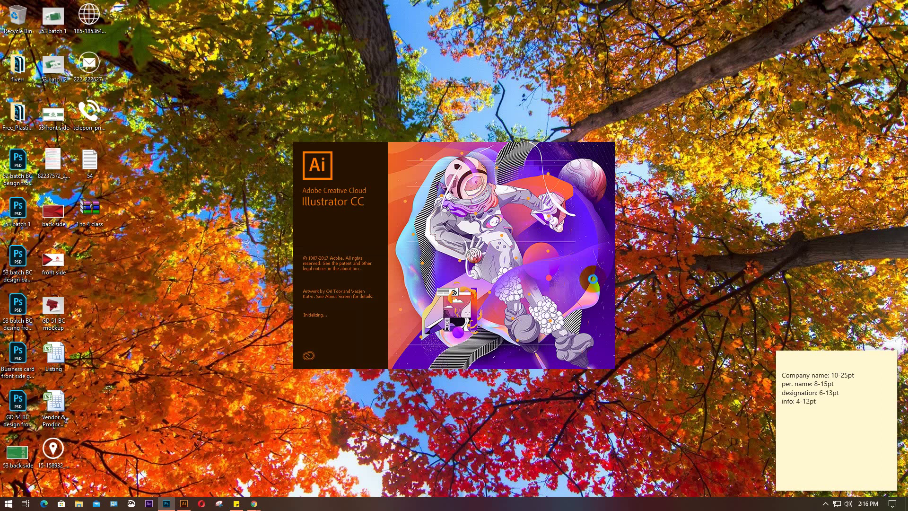
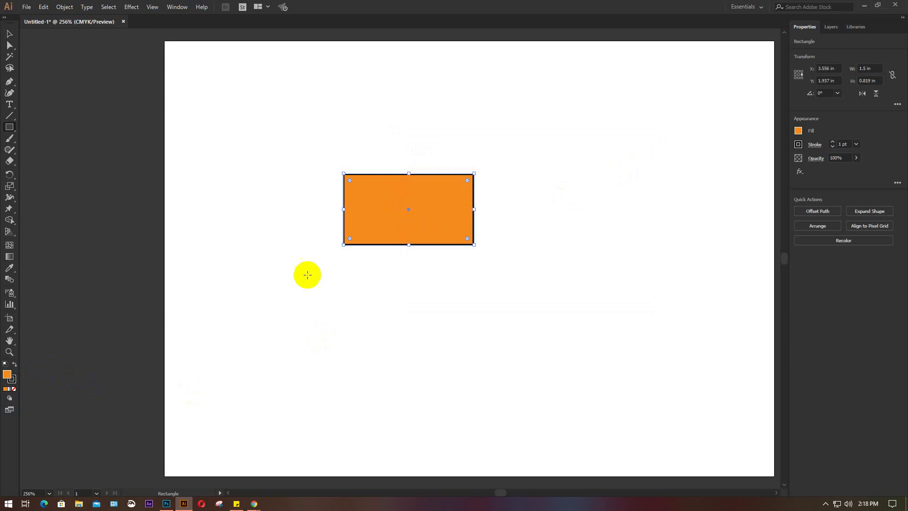
Give the orange rectangle a dark olive outline colour
left_click(11, 379)
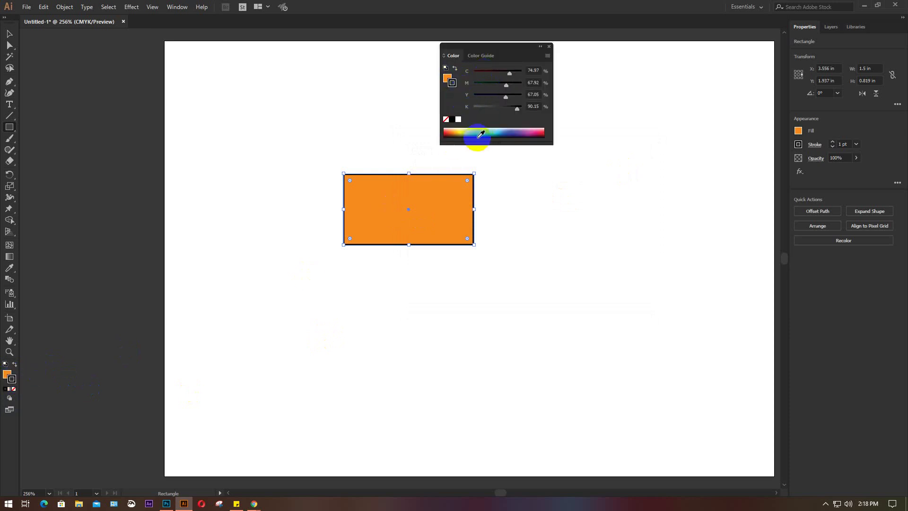
left_click(457, 131)
left_click(457, 131)
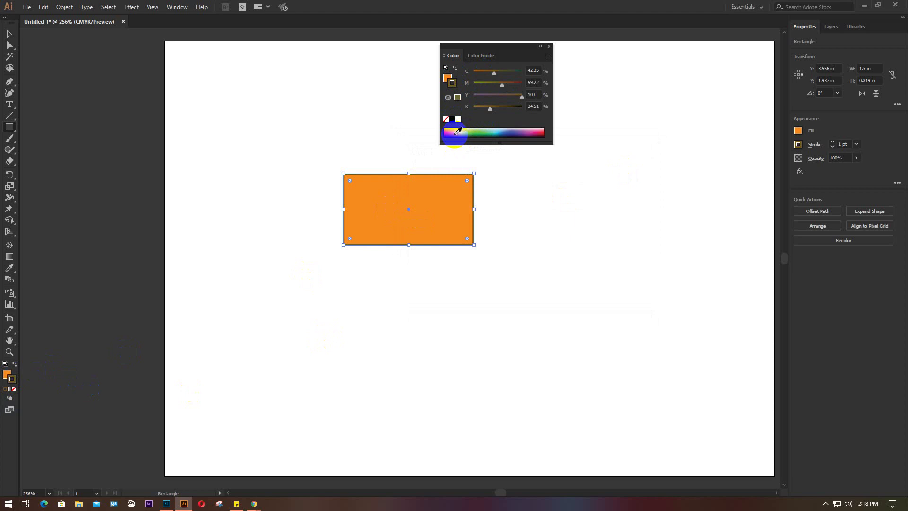
left_click(549, 47)
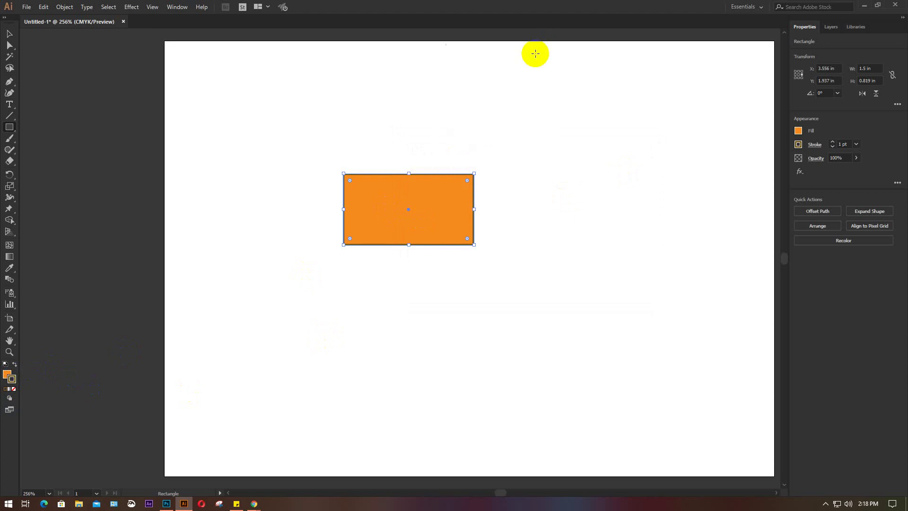
Move the orange rectangle right and down, then open the Effect menu
left_click(10, 34)
left_click(452, 206)
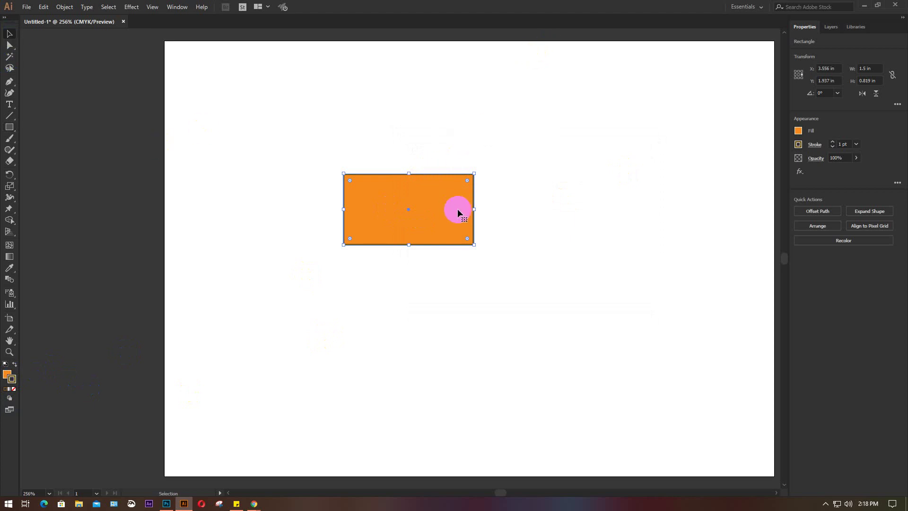
scroll(458, 213, "up", 4)
scroll(432, 221, "down", 3)
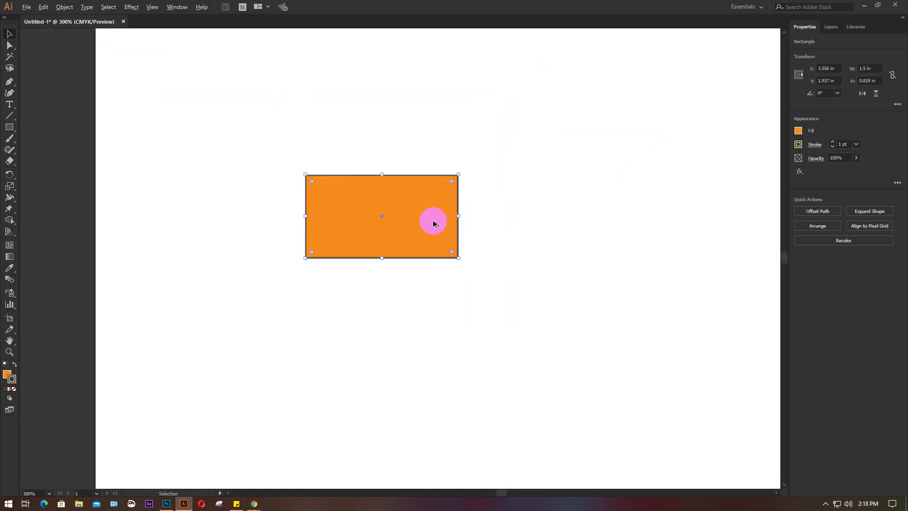
left_click_drag(434, 223, 517, 243)
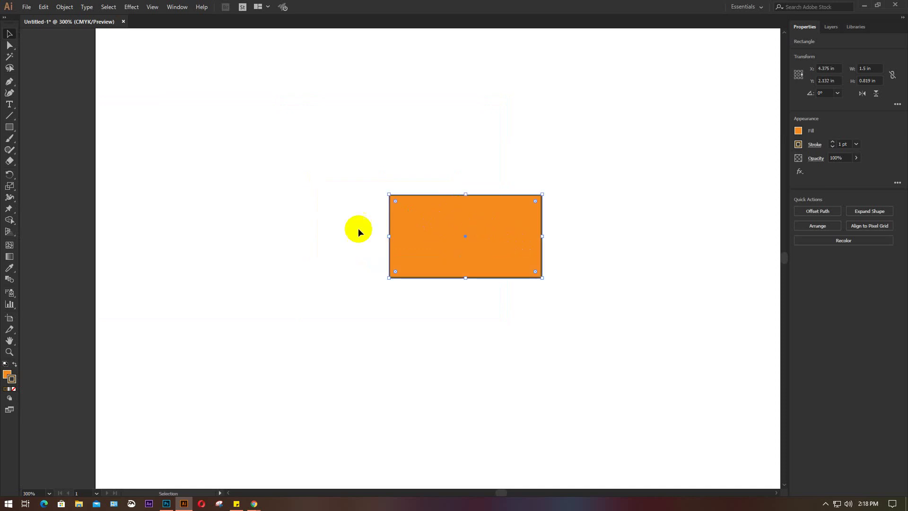
left_click(131, 7)
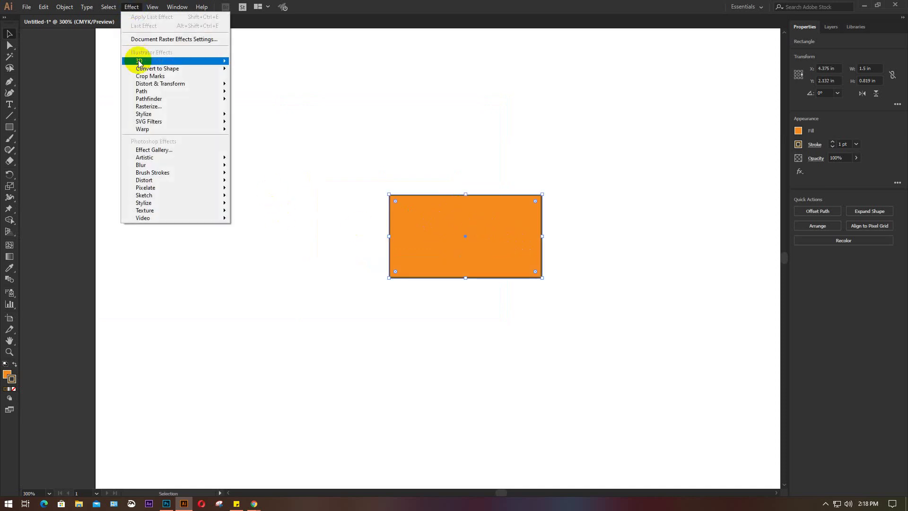
Apply Effect > 3D > Extrude & Bevel to the rectangle with Preview on
mouse_move(139, 61)
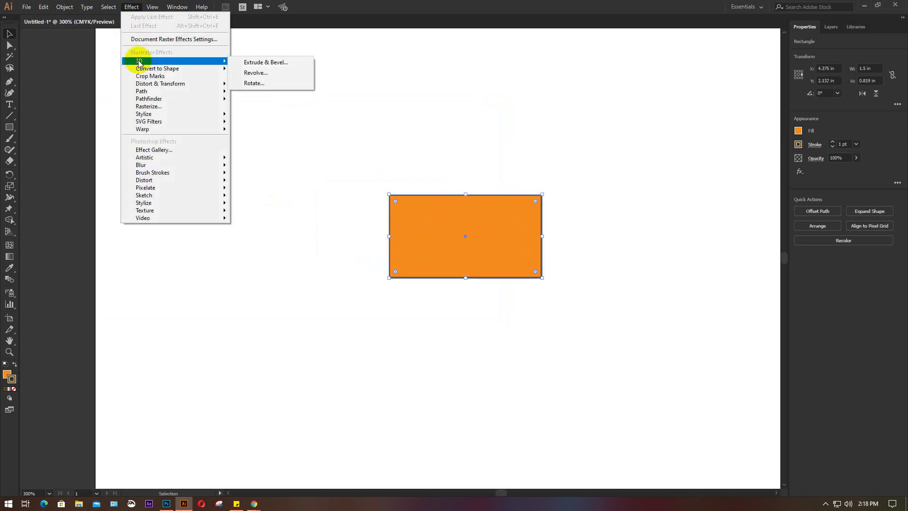
left_click(262, 63)
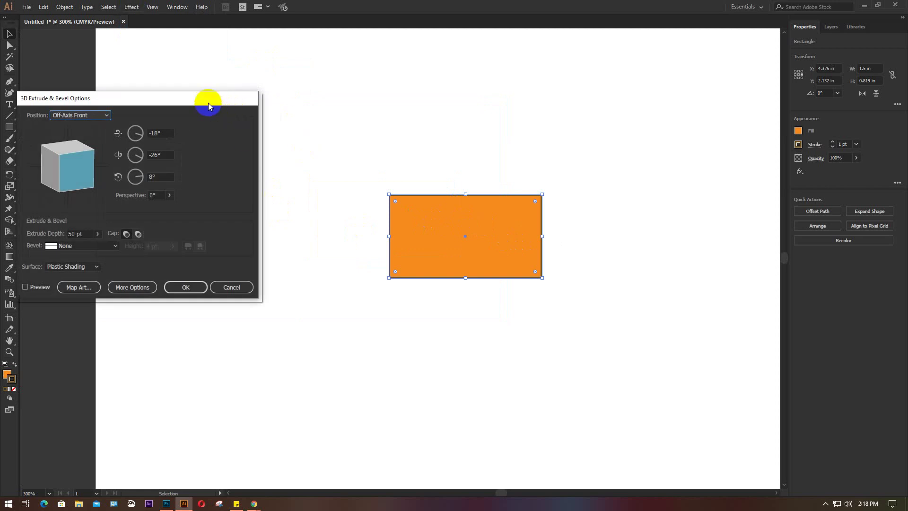
left_click_drag(208, 98, 310, 98)
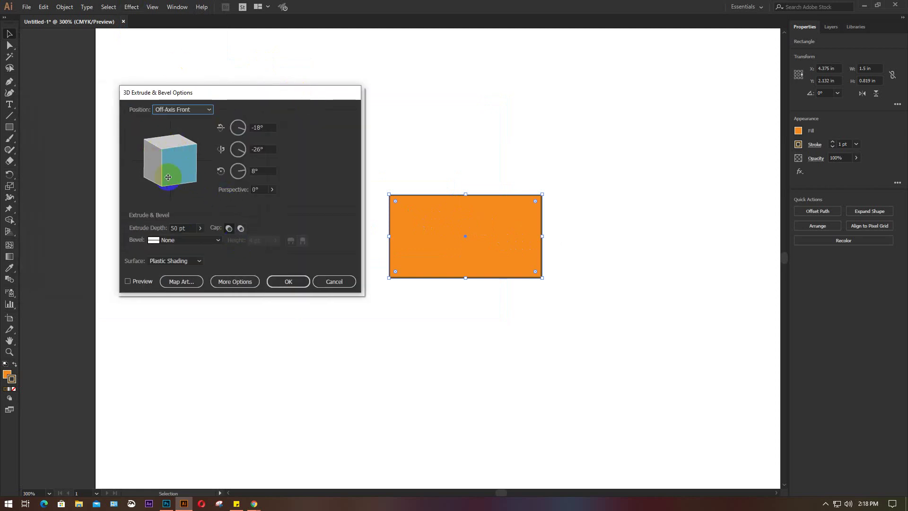
left_click(133, 281)
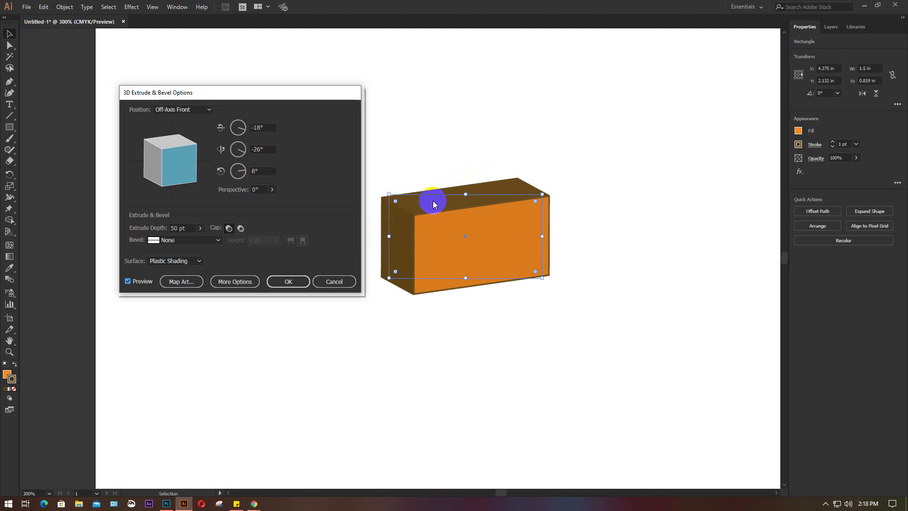
Bring the Google Meet call to the front from the taskbar
mouse_move(160, 503)
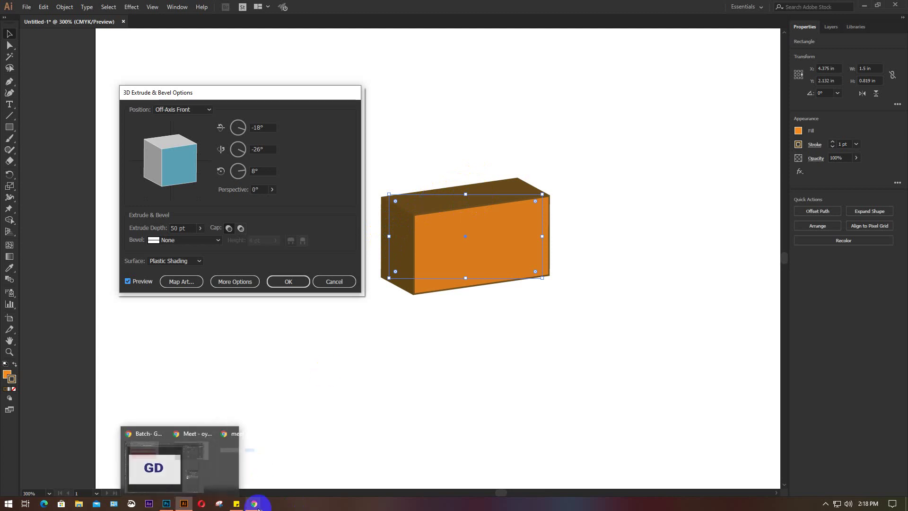
mouse_move(254, 503)
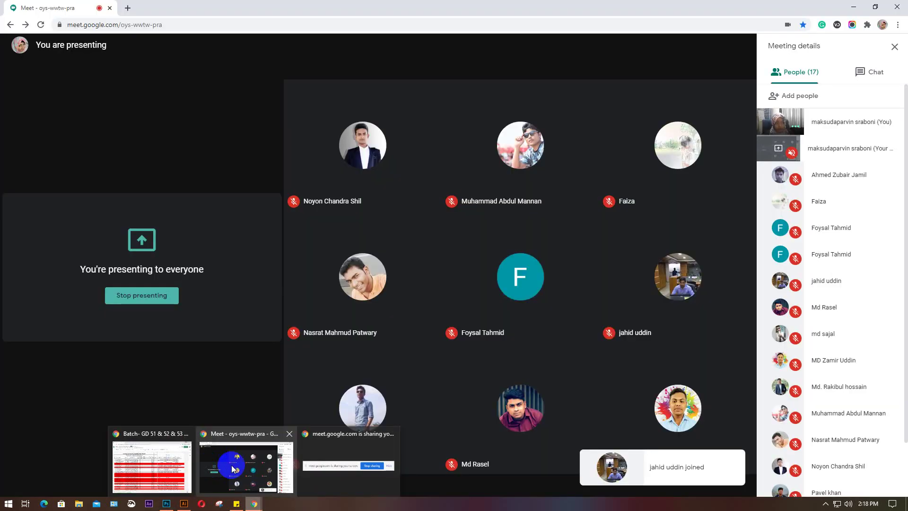
left_click(232, 468)
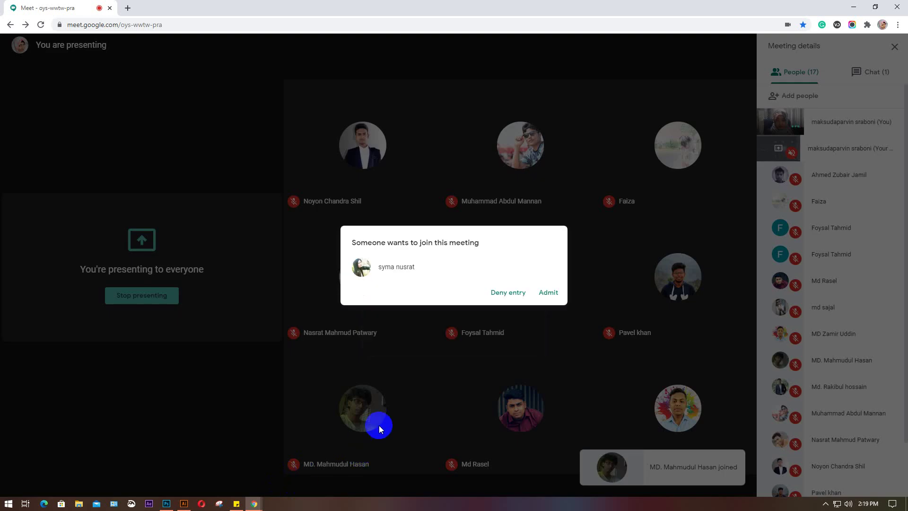
Answer the join request, turn the mic off and back on, and return to Illustrator
left_click(379, 424)
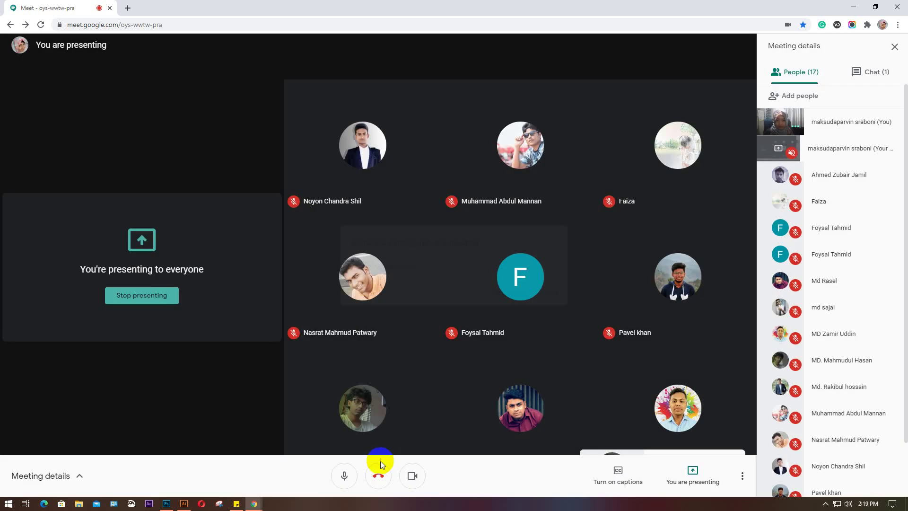
left_click(342, 479)
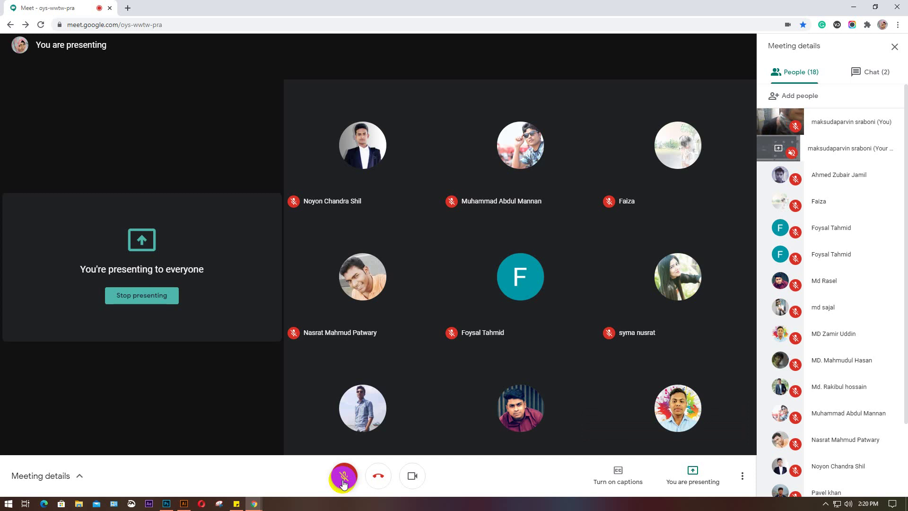
mouse_move(254, 504)
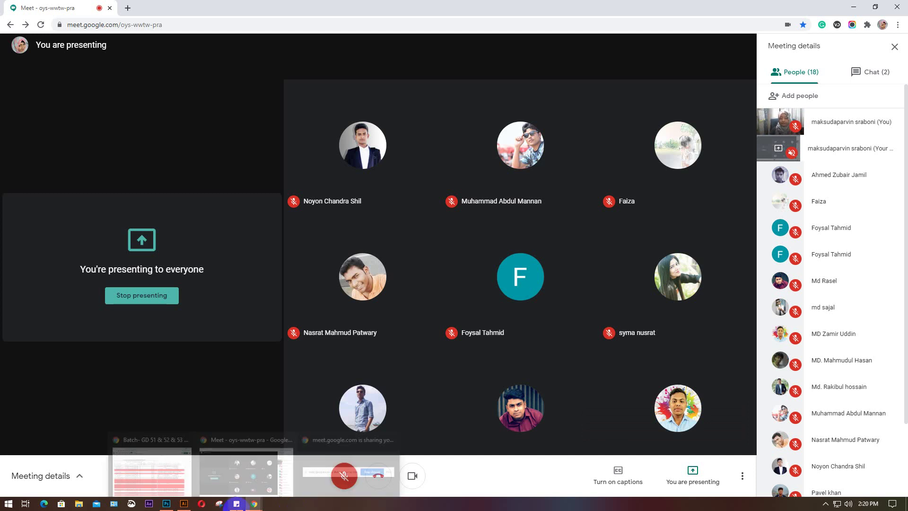
left_click(343, 478)
mouse_move(184, 504)
left_click(189, 465)
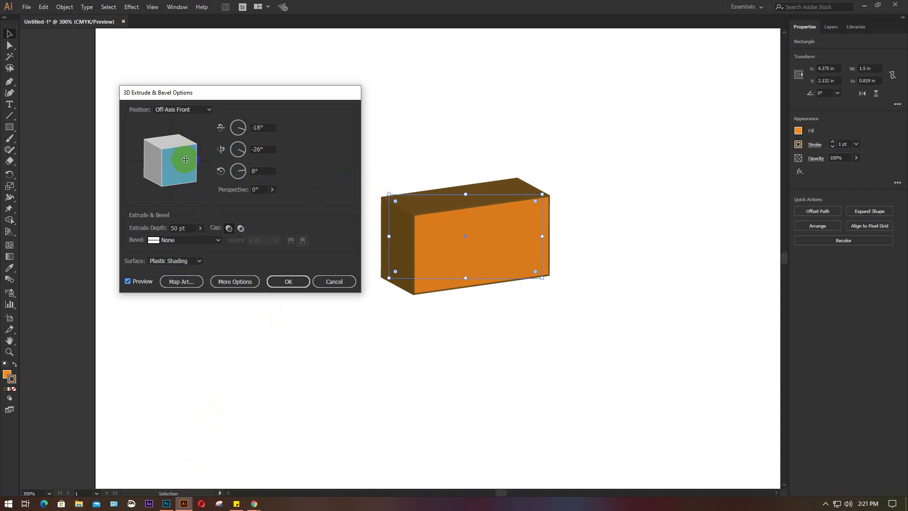
Rotate the 3D box to about -24°, -13°, 6°, then Alt+Tab to Meet
left_click_drag(184, 157, 169, 170)
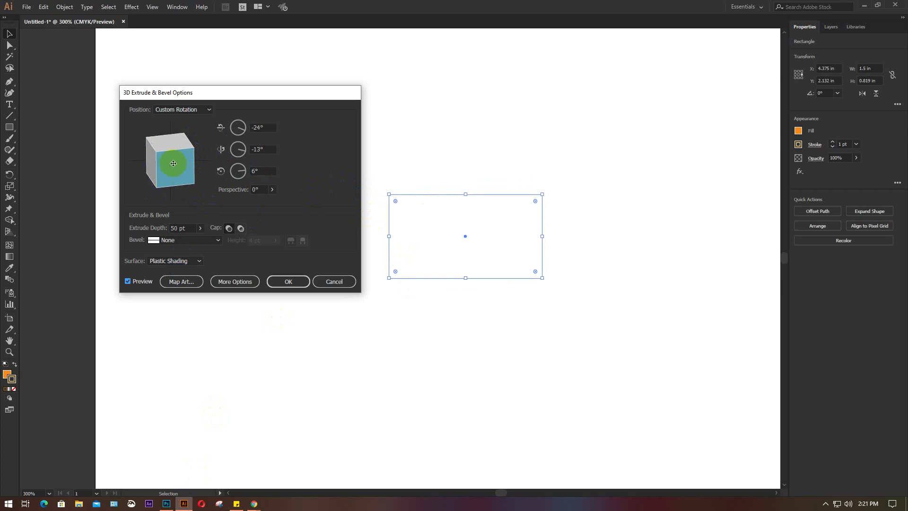
left_click(184, 185)
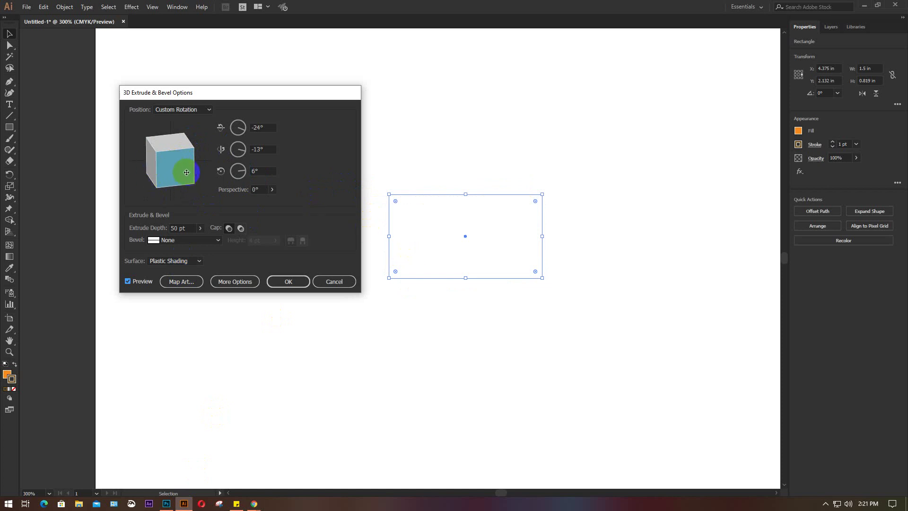
left_click(188, 163)
key("alt+Tab")
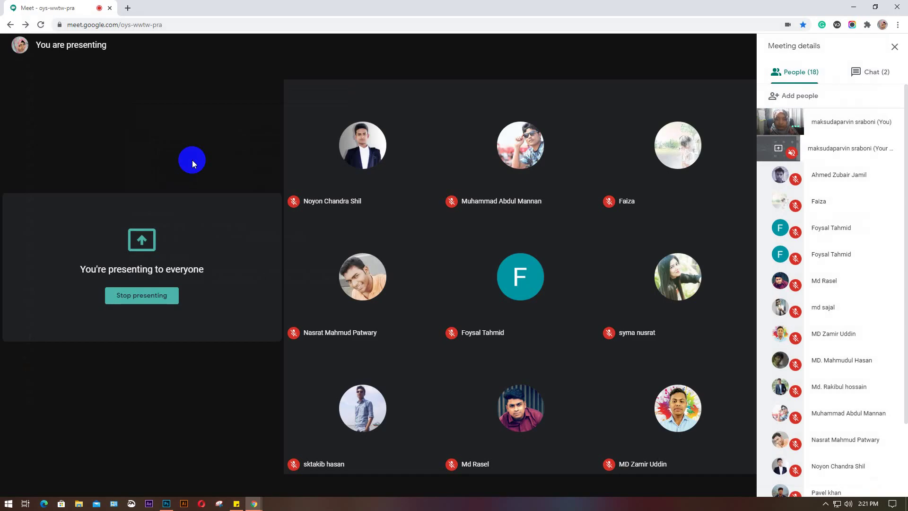
Open Meet's chat to read the class module PDF link and the new 'ok' reply
left_click(186, 503)
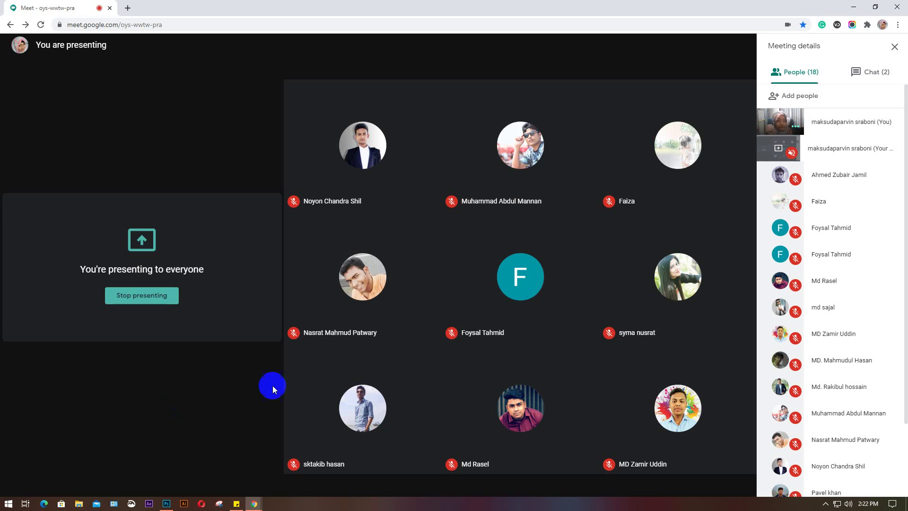
left_click(872, 72)
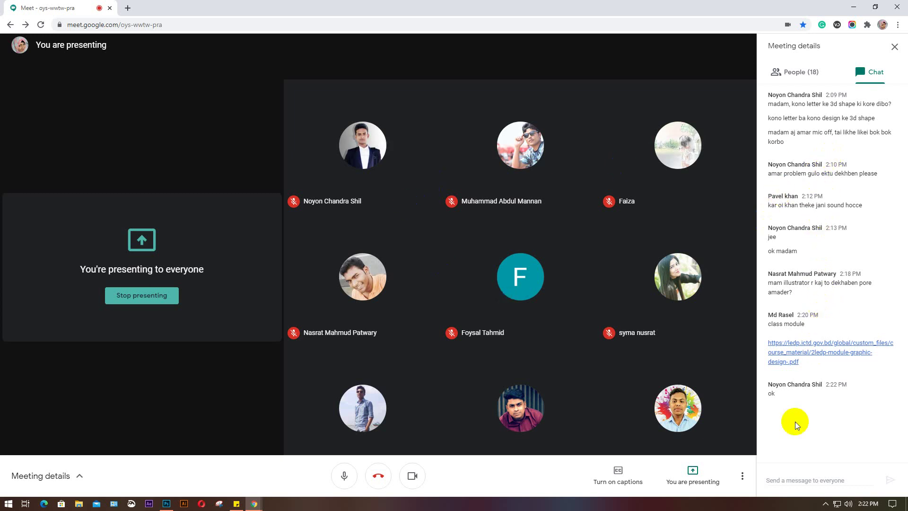
Switch Meet's sidebar to People and bring up Photoshop's Untitled-1 GD document
left_click(243, 417)
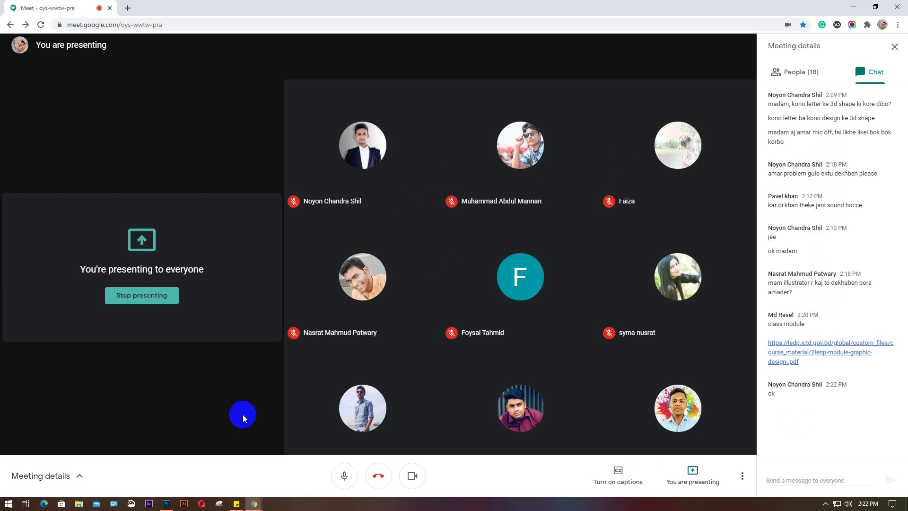
left_click(808, 72)
left_click(254, 503)
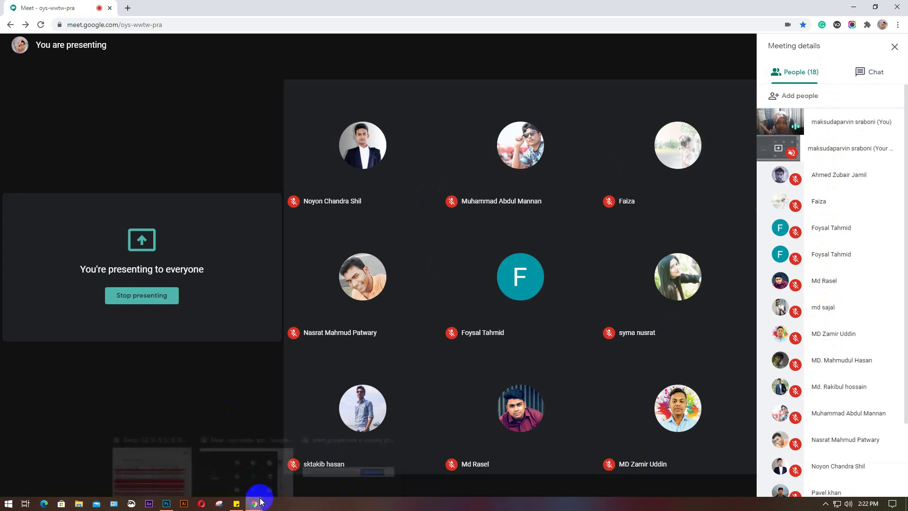
left_click(168, 505)
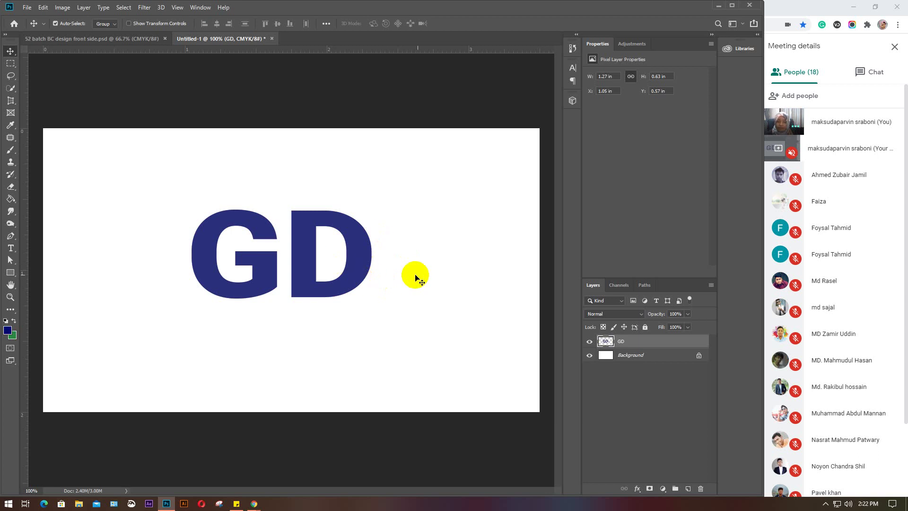
Close Untitled-1 without saving and nudge the blue stripe Group 1 into the card's corner
left_click(275, 39)
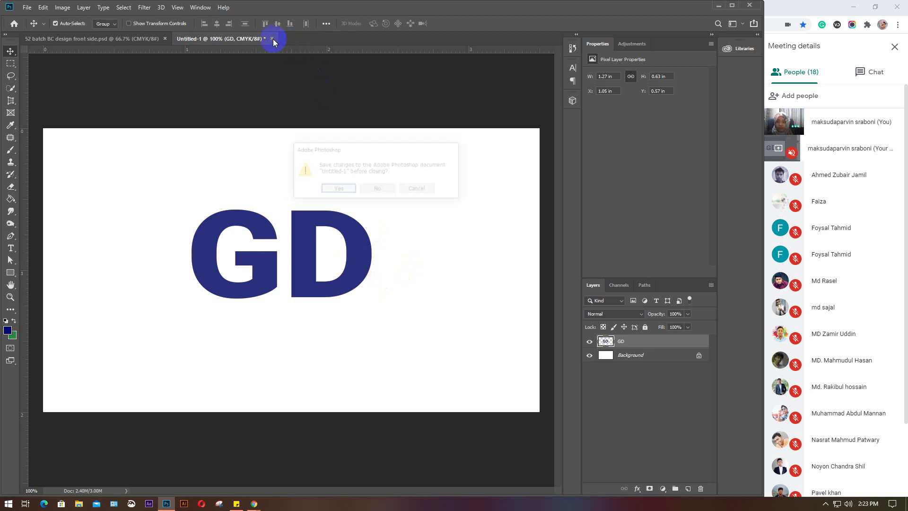
left_click(377, 190)
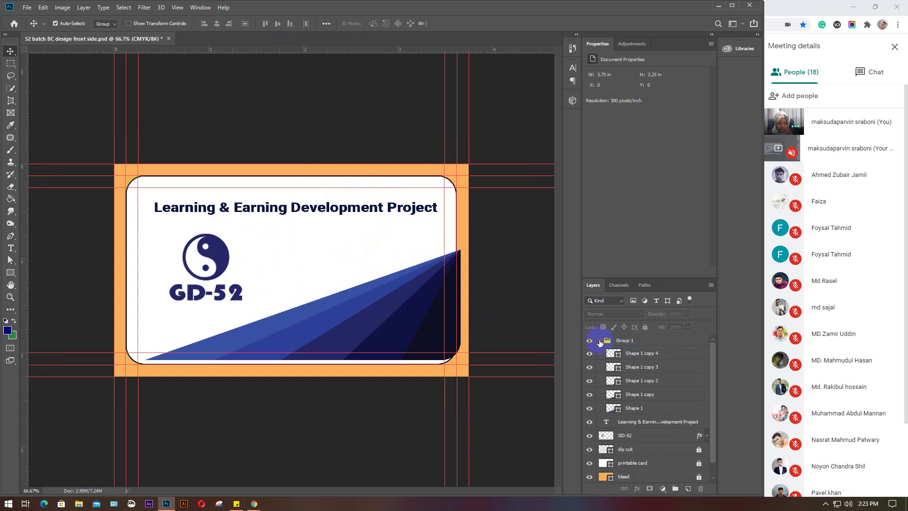
left_click(599, 341)
left_click(599, 340)
left_click(638, 341)
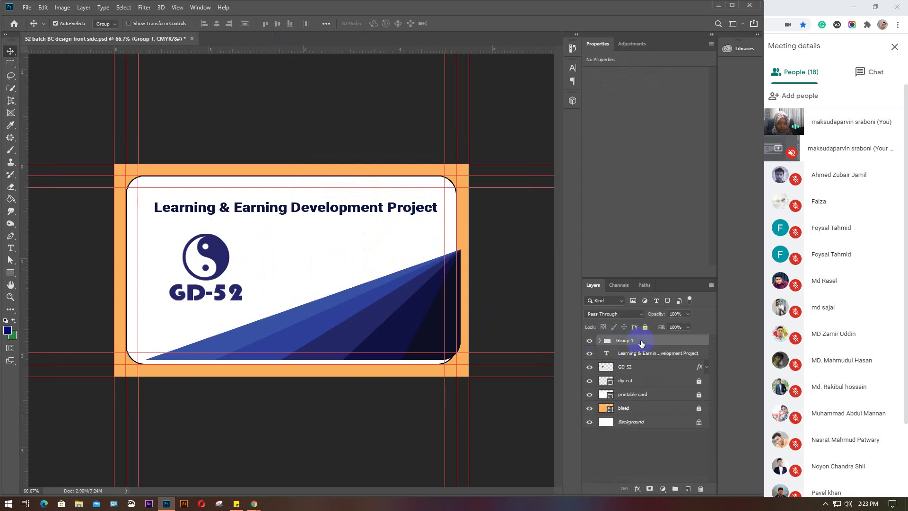
left_click_drag(427, 291, 424, 290)
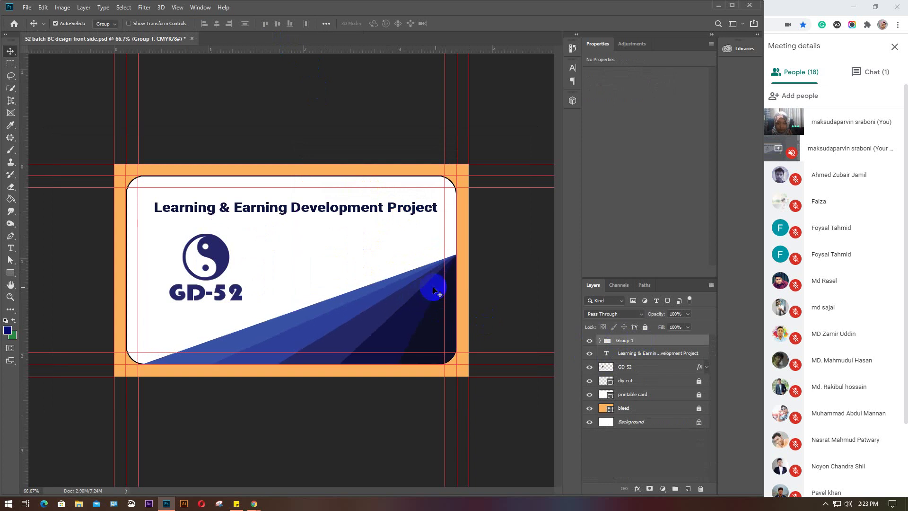
Check Meet's chat, switch back to People, and bring the card design forward
left_click(863, 76)
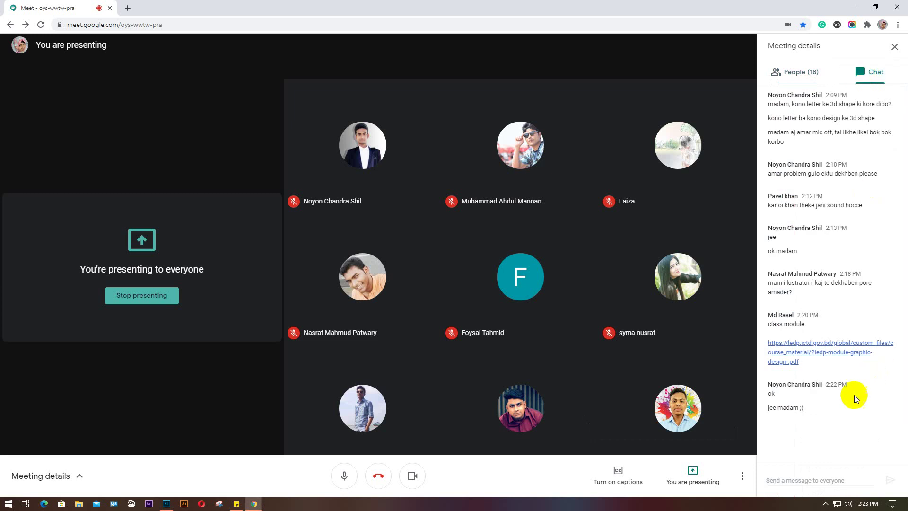
left_click(792, 72)
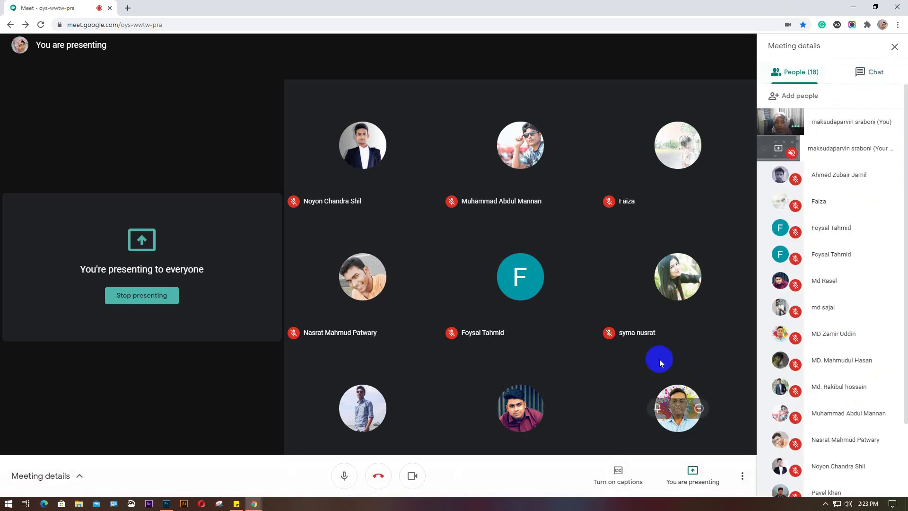
left_click(161, 468)
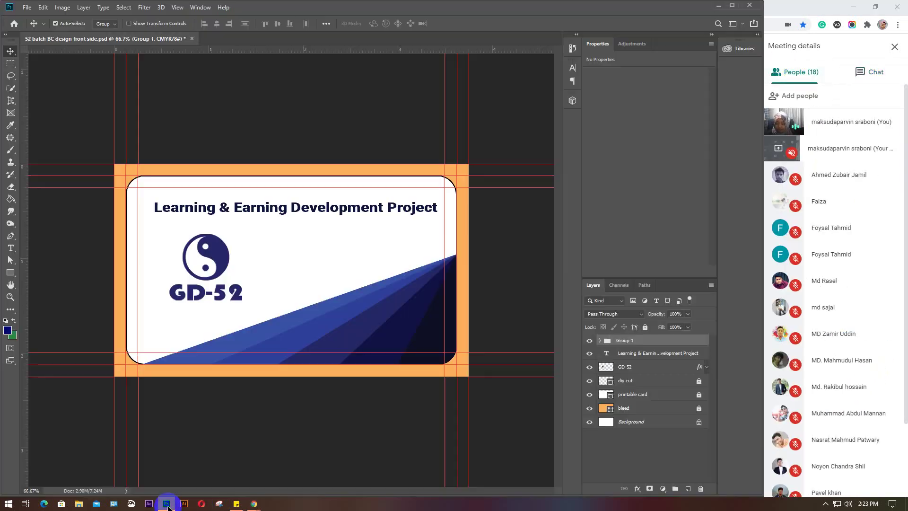
Move the GD-52 logo and the Learning & Earning Development Project title slightly down
left_click(286, 421)
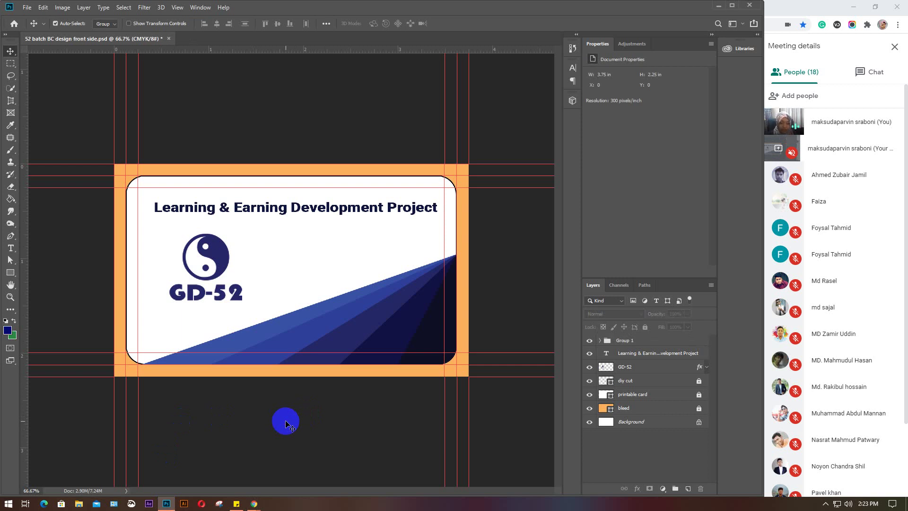
left_click(227, 259)
left_click_drag(226, 257, 229, 268)
left_click(248, 210)
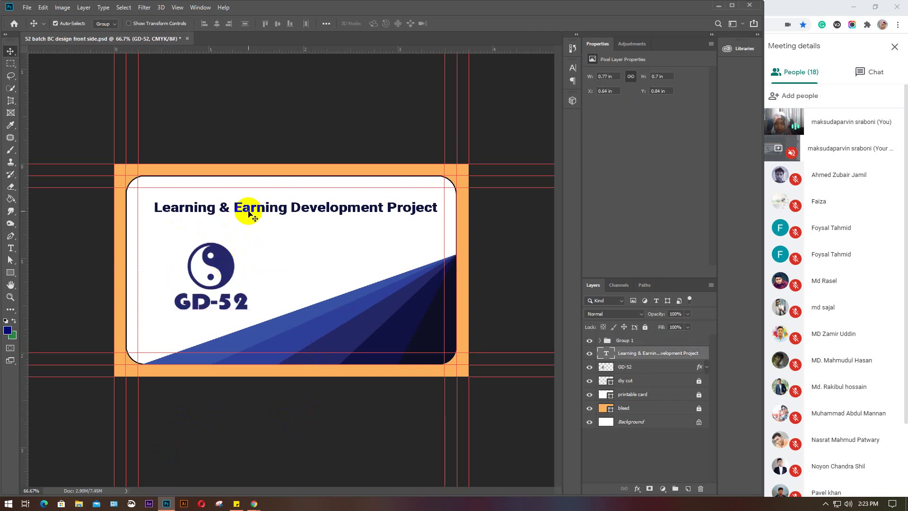
left_click_drag(248, 210, 247, 214)
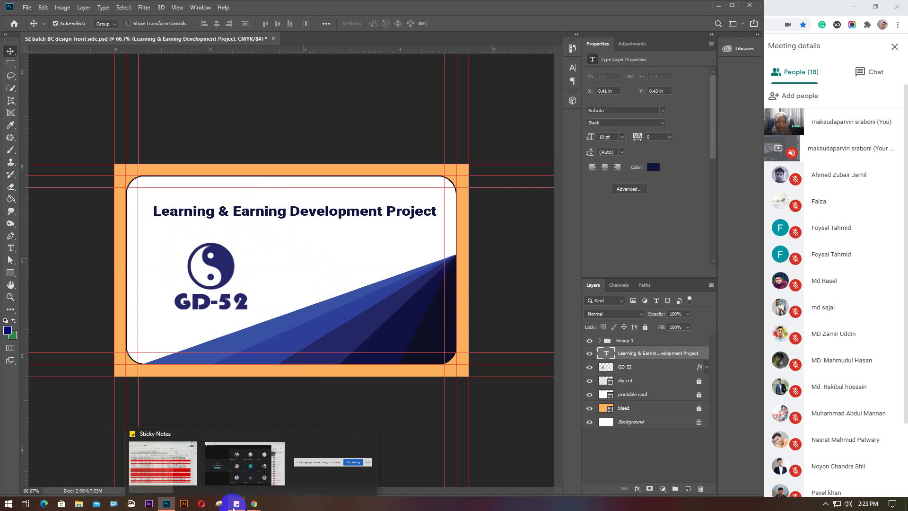
Enlarge the font-size guide note and place it beside the card, then view Meet's chat
left_click(236, 504)
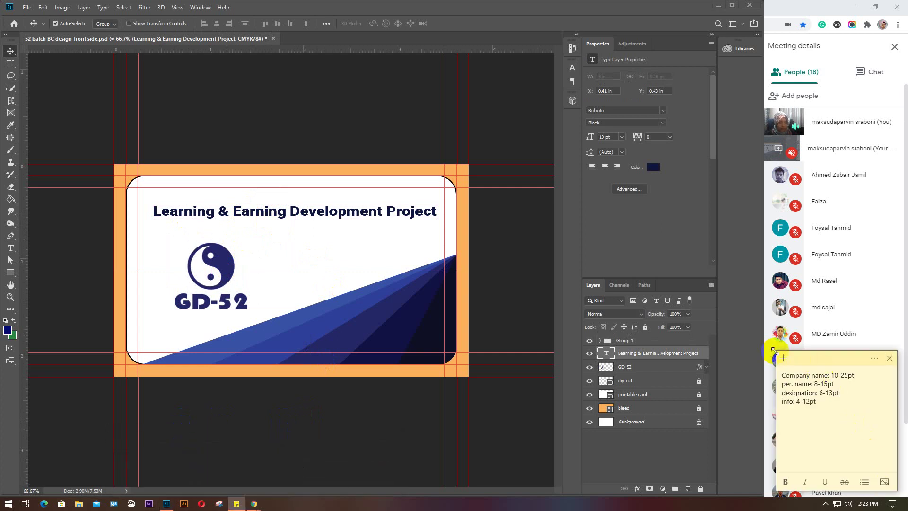
left_click_drag(775, 351, 673, 119)
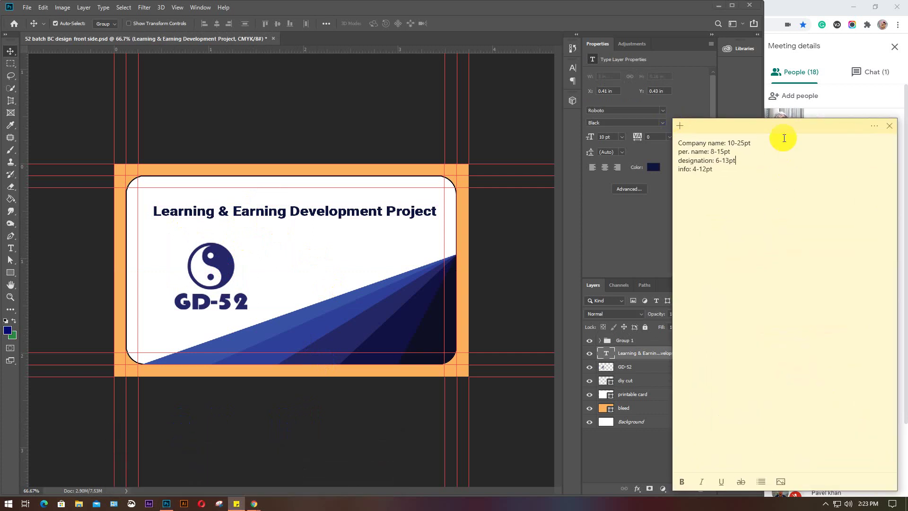
left_click_drag(778, 128, 657, 154)
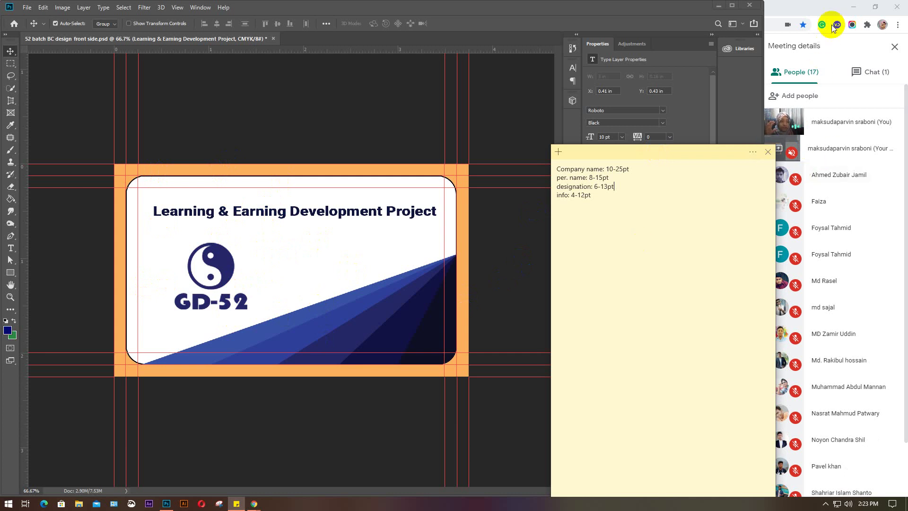
left_click(885, 76)
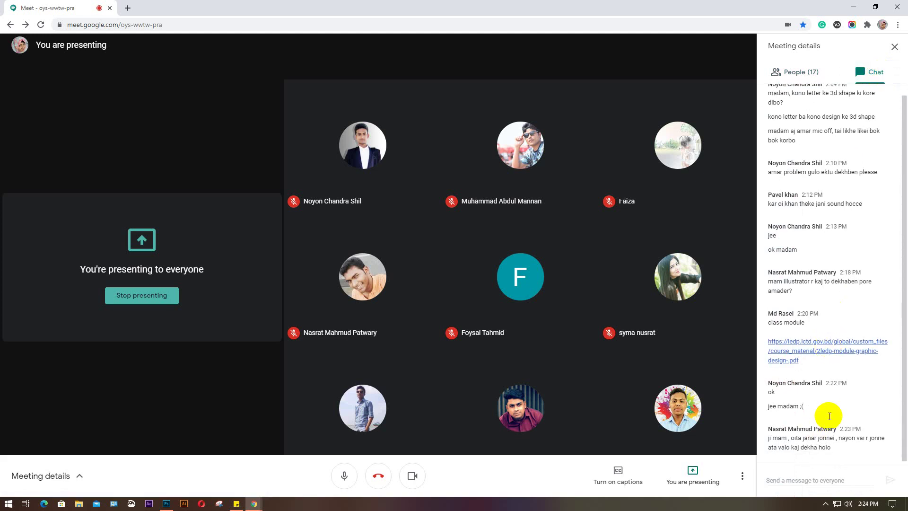
Switch Meet to its 18-participant list and return to the Photoshop card design
left_click(803, 72)
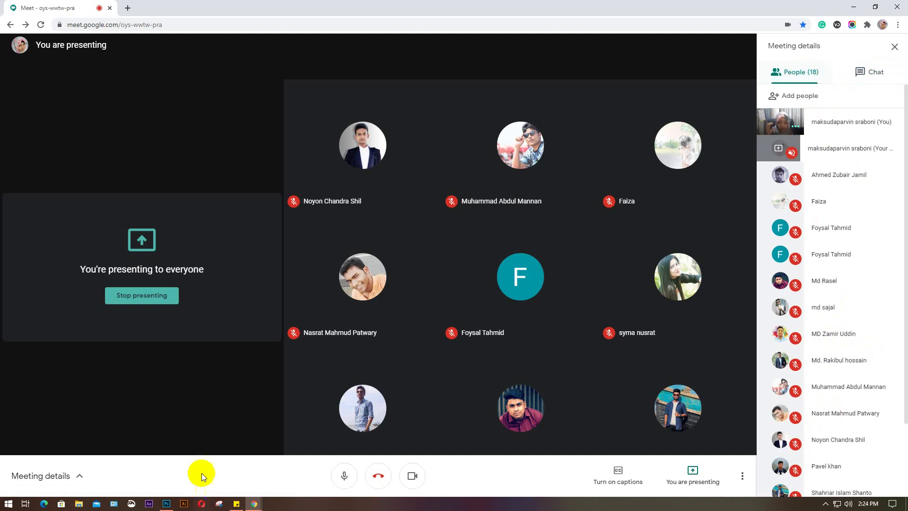
left_click(165, 504)
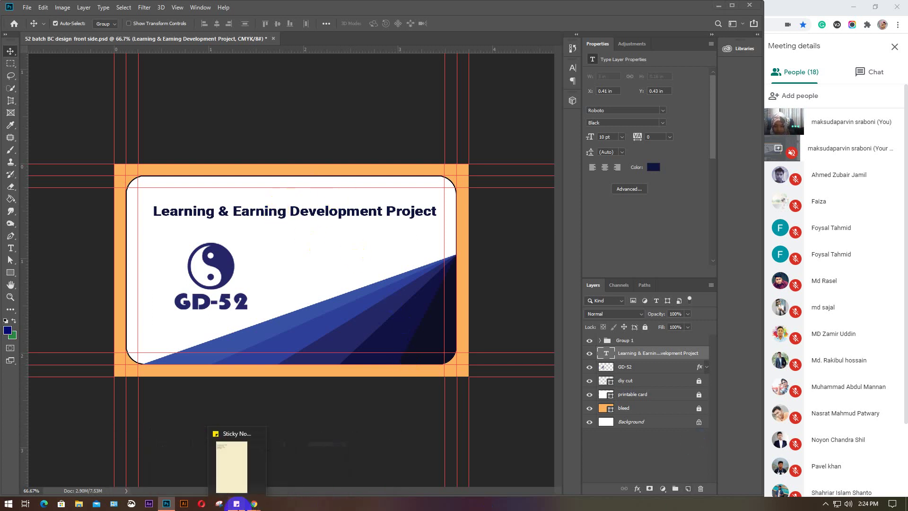
Reopen the Sticky Notes font-size guide over the card and highlight its four guideline lines
left_click(236, 503)
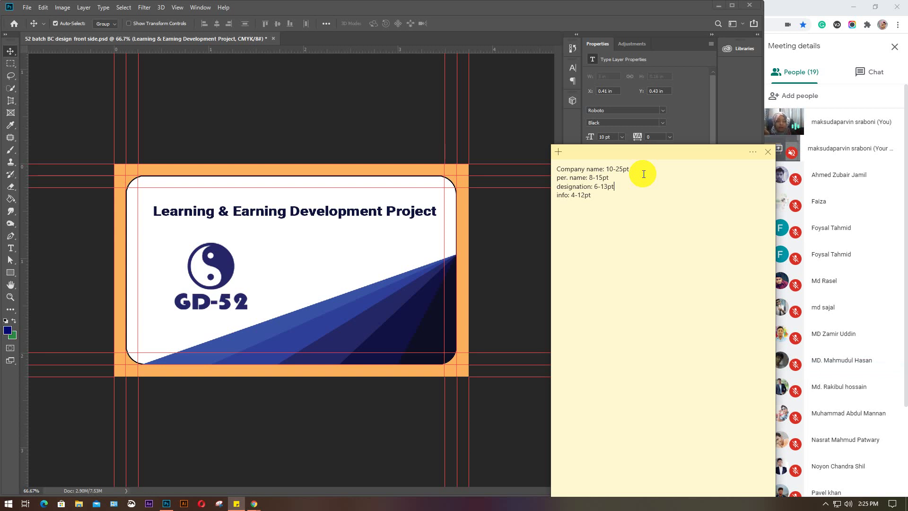
left_click_drag(602, 195, 555, 169)
Read through the note's four font-size guidelines, then close the Sticky Note
left_click(618, 214)
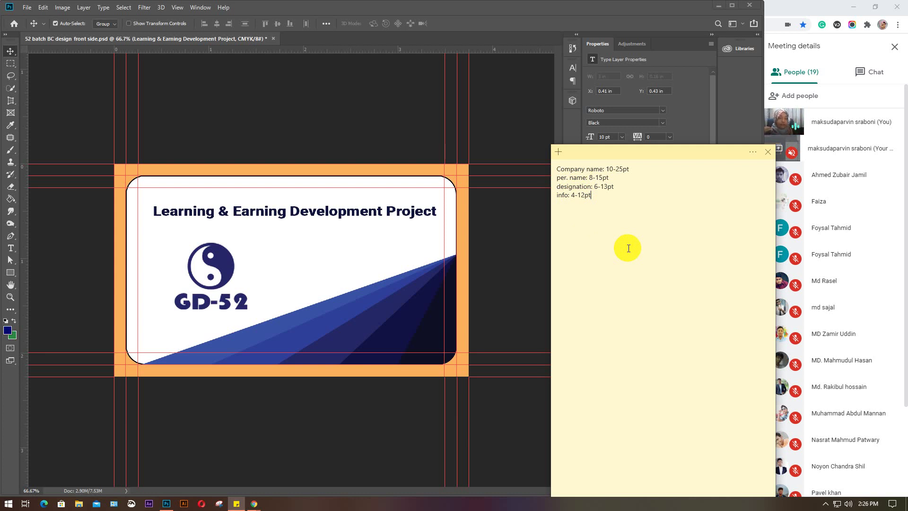
left_click_drag(630, 247, 554, 161)
left_click(649, 231)
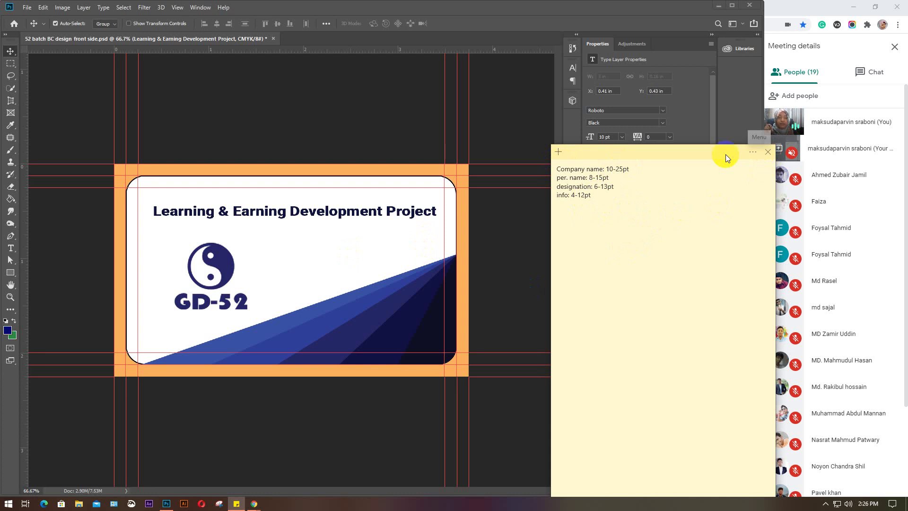
left_click(750, 152)
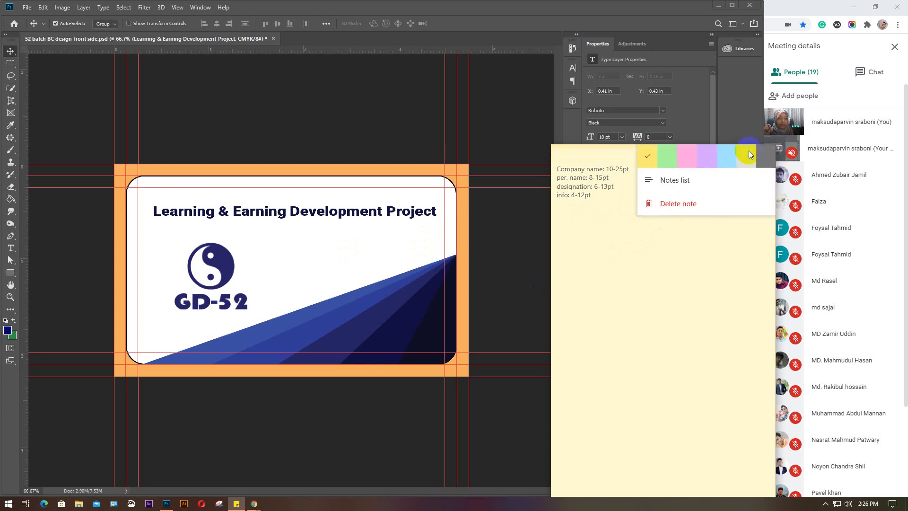
left_click(680, 263)
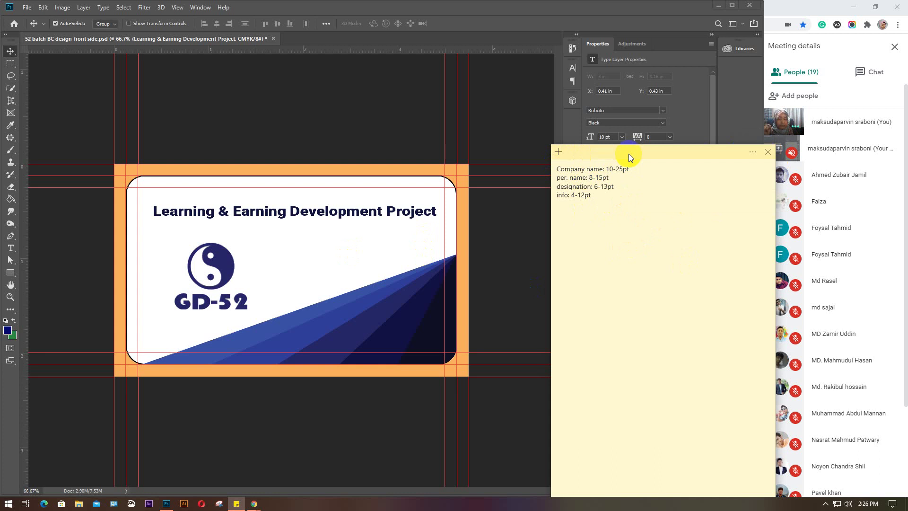
left_click(767, 152)
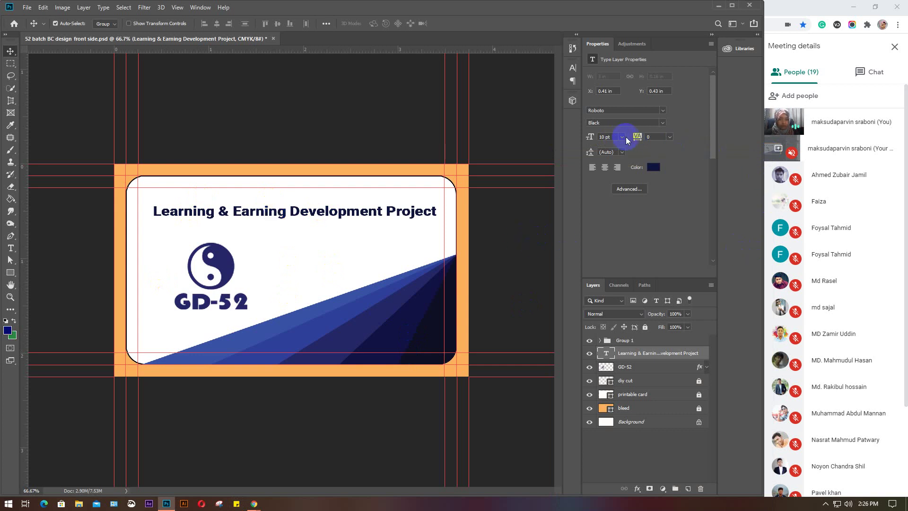
Nudge the title up-left and the GD-52 logo left, save the front side, and start a new document
key("Return")
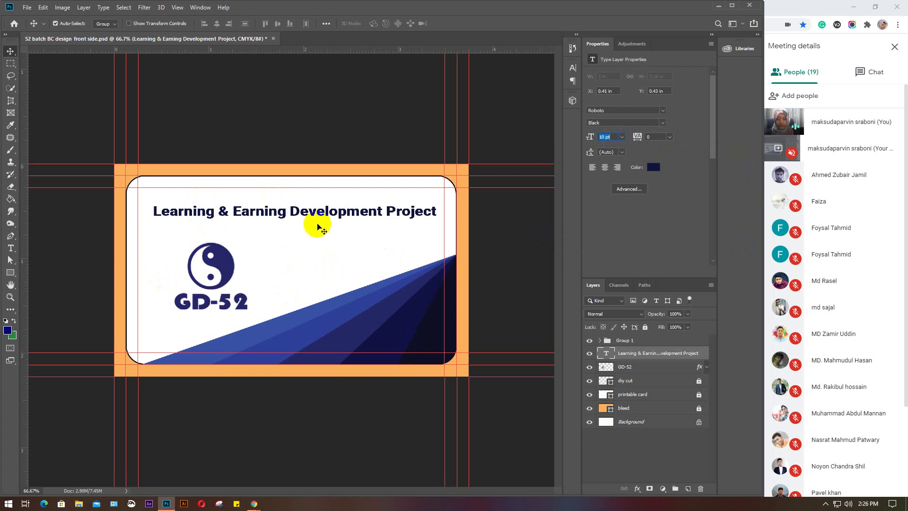
left_click(317, 215)
left_click_drag(317, 214, 315, 210)
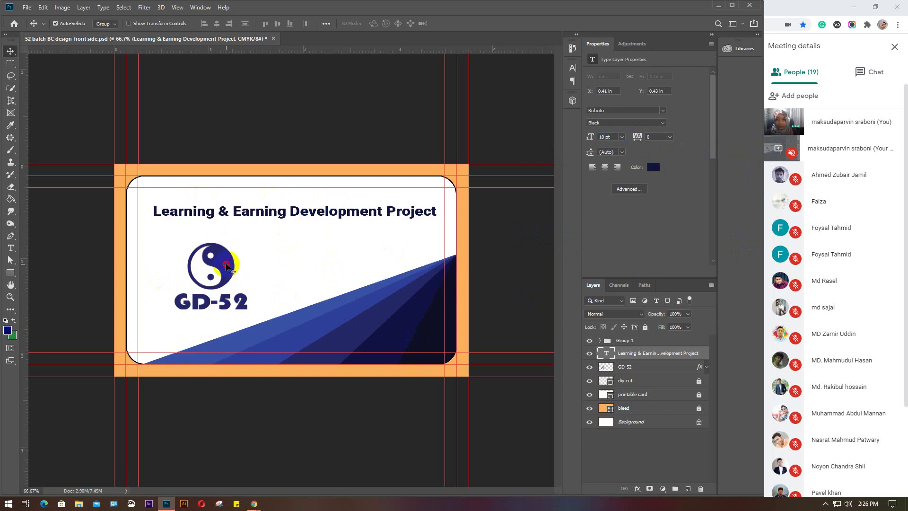
left_click(227, 266)
left_click_drag(227, 266, 214, 267)
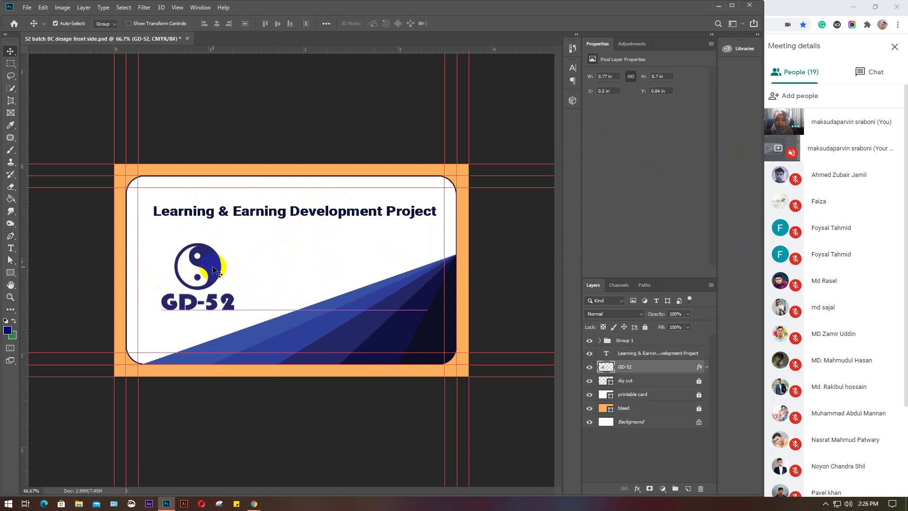
left_click_drag(331, 215, 333, 217)
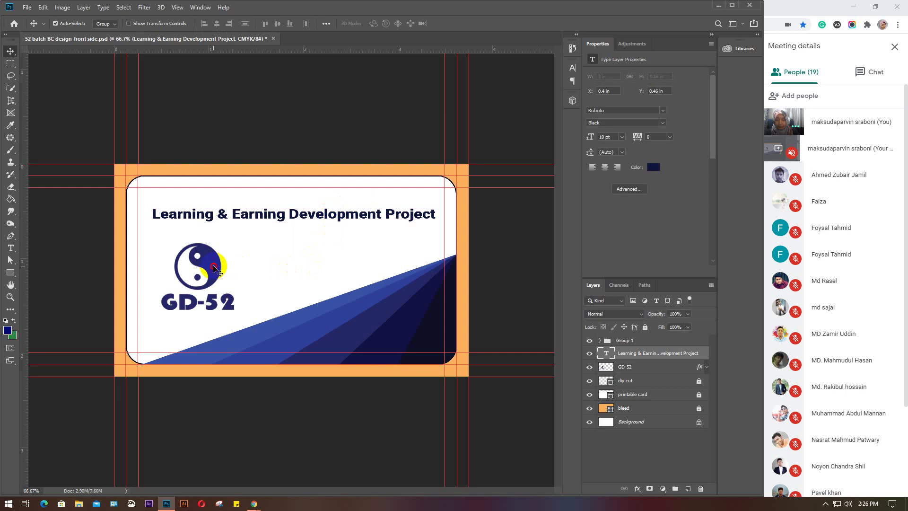
left_click_drag(213, 268, 220, 269)
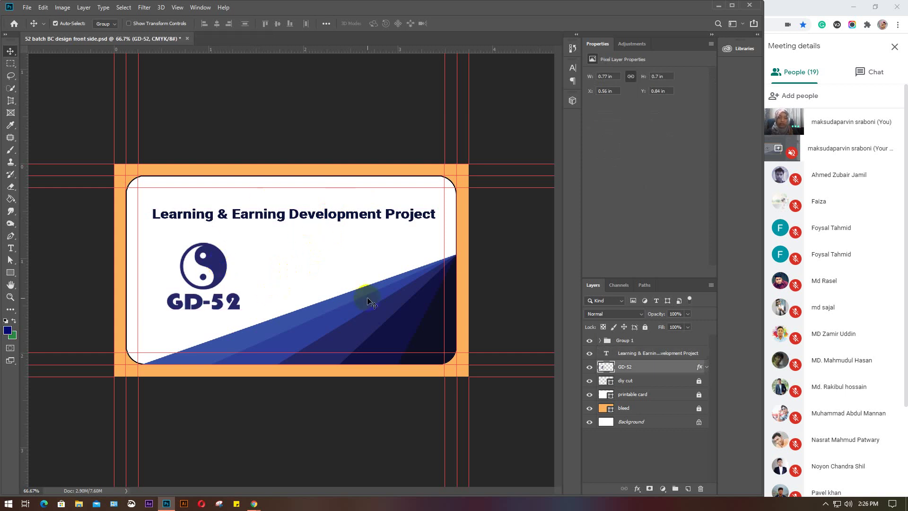
key("ctrl+s")
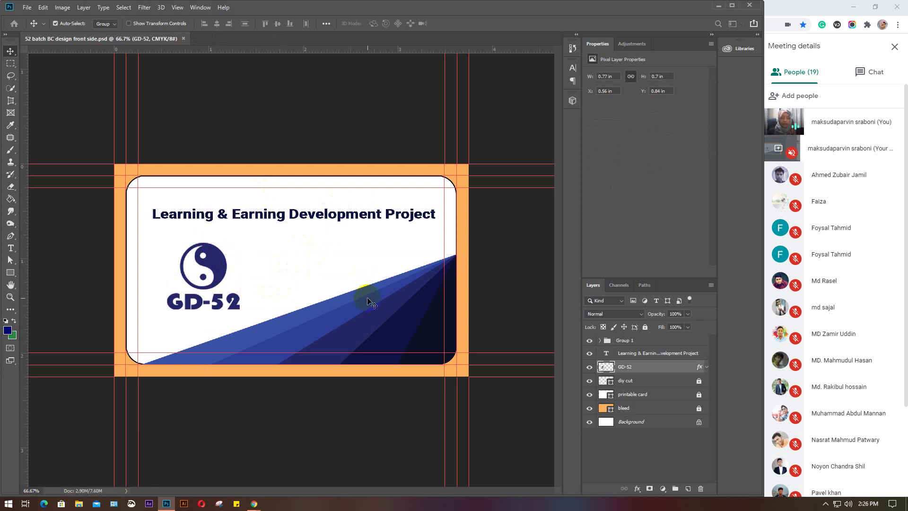
key("ctrl+n")
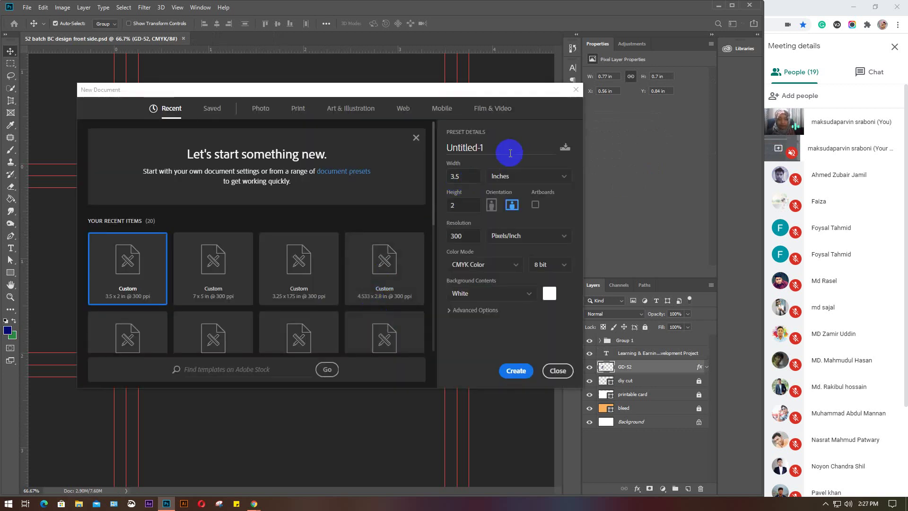
Create the 3.5 × 2 in, 300 ppi CMYK document named '52 batch BC design back side'
left_click_drag(506, 148, 438, 153)
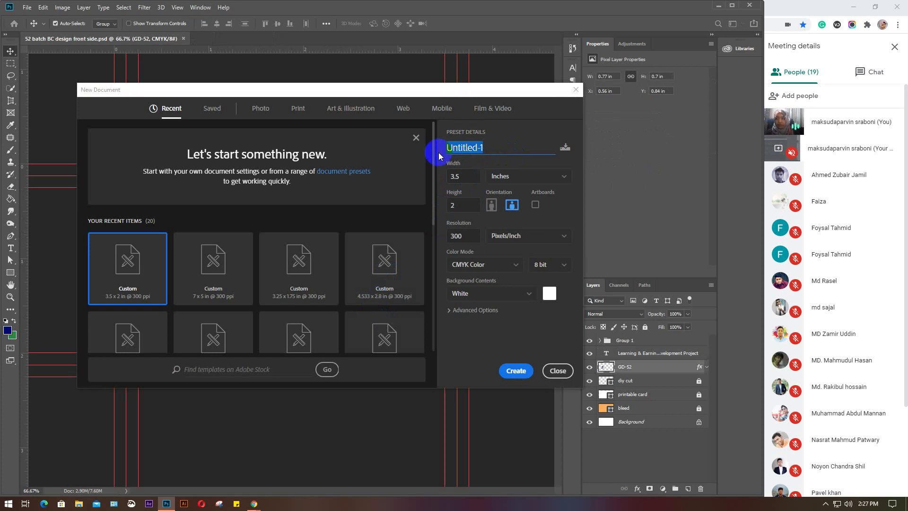
type("52")
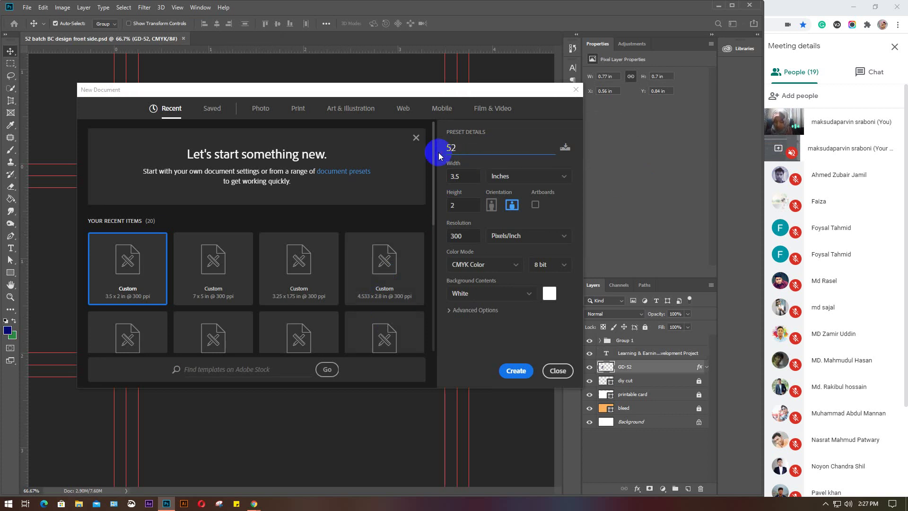
type(" batch B")
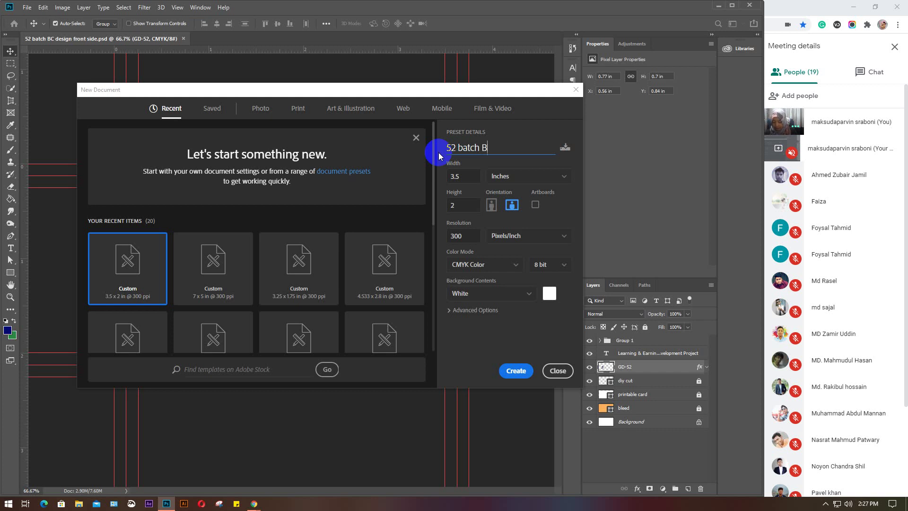
type("C design ")
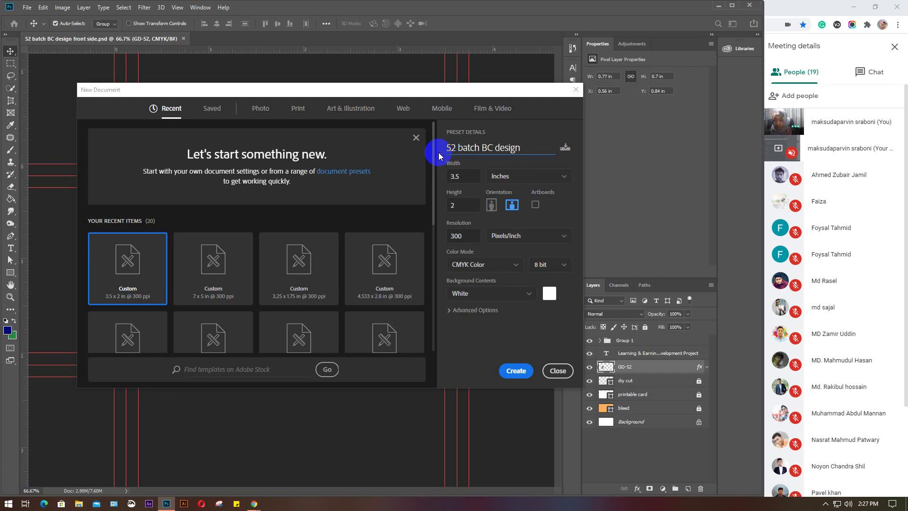
type("fro")
key("BackSpace")
key("BackSpace")
key("BackSpace")
type("ba")
type("ck ")
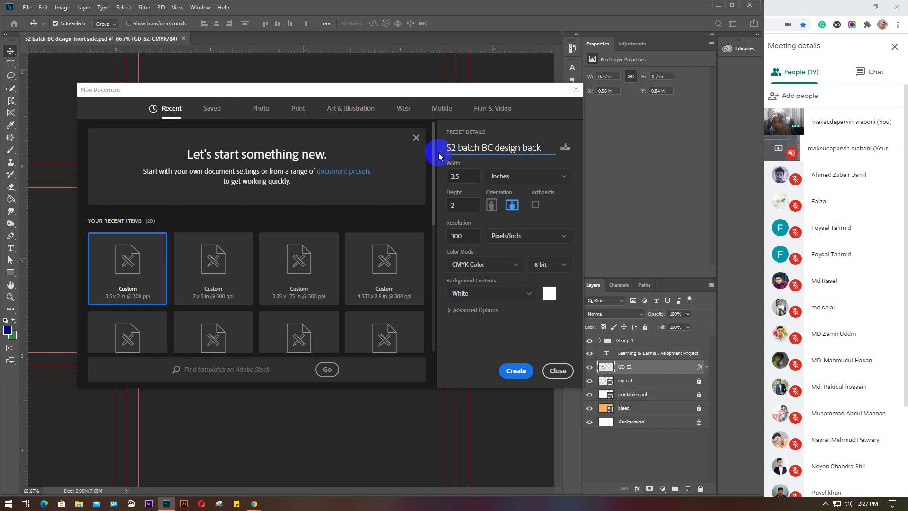
type("side")
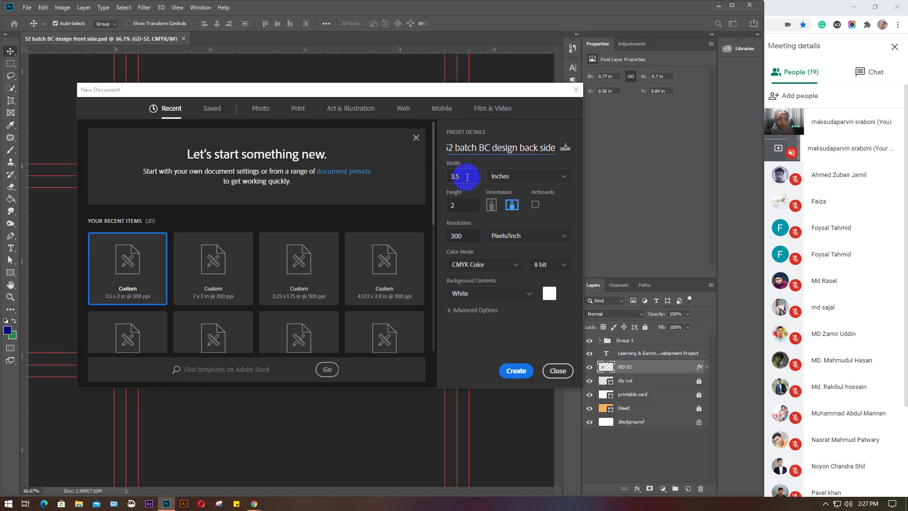
left_click(517, 373)
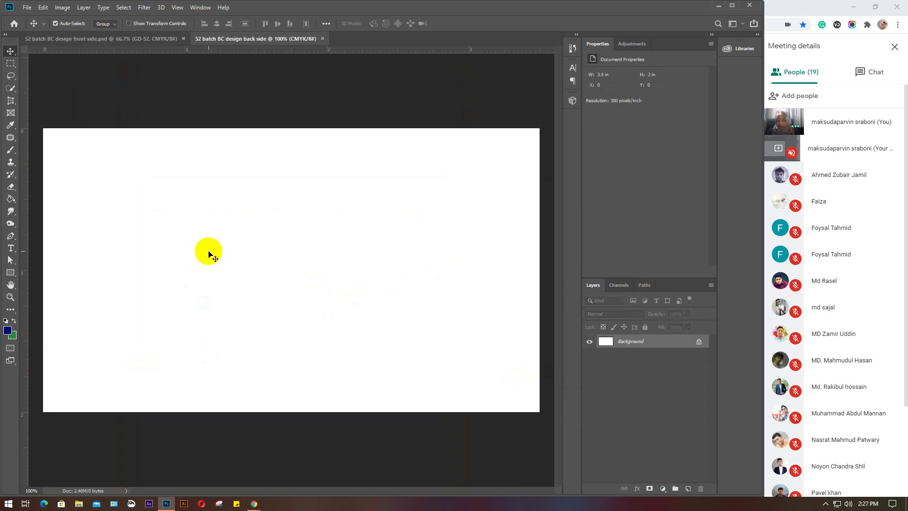
Drag guides from the rulers onto the edges of the blank card
scroll(208, 253, "down", 2)
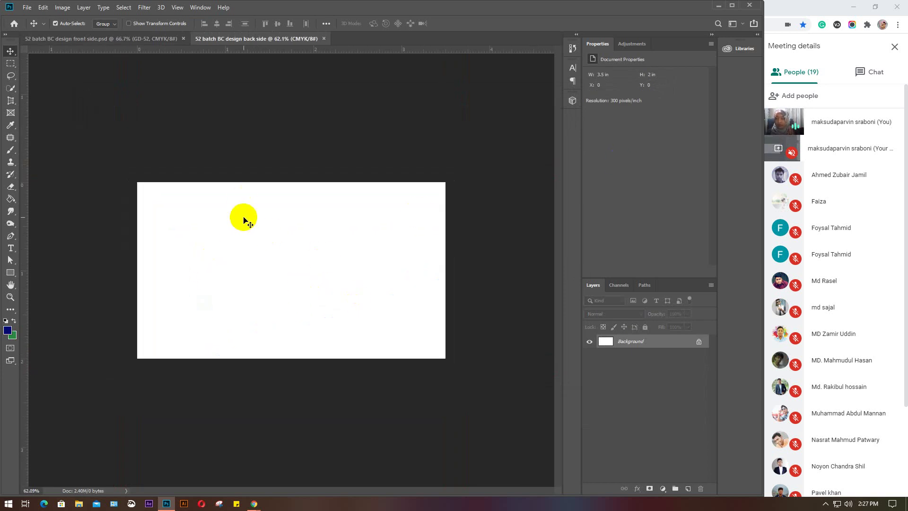
left_click_drag(26, 179, 445, 218)
left_click_drag(292, 49, 276, 182)
left_click_drag(270, 51, 270, 358)
Set the canvas guide colour to a custom yellow in Guides, Grid & Slices preferences
left_click(43, 7)
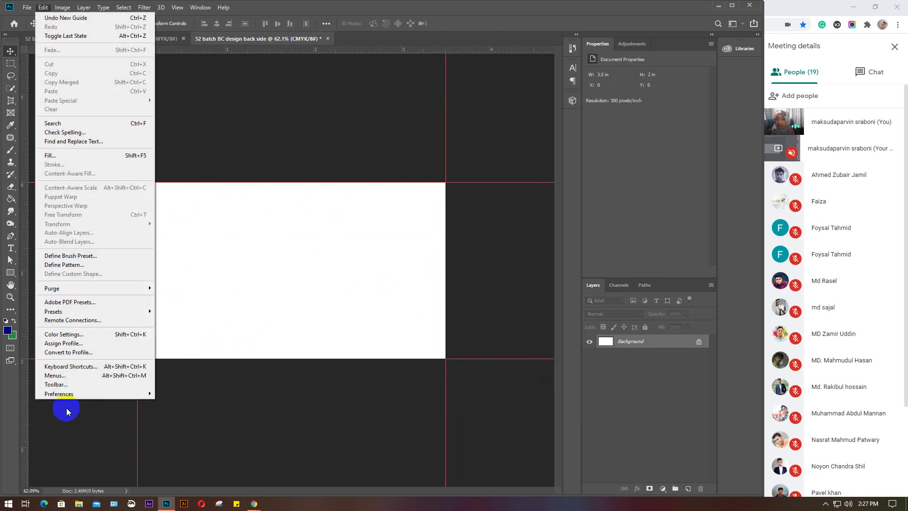
mouse_move(70, 395)
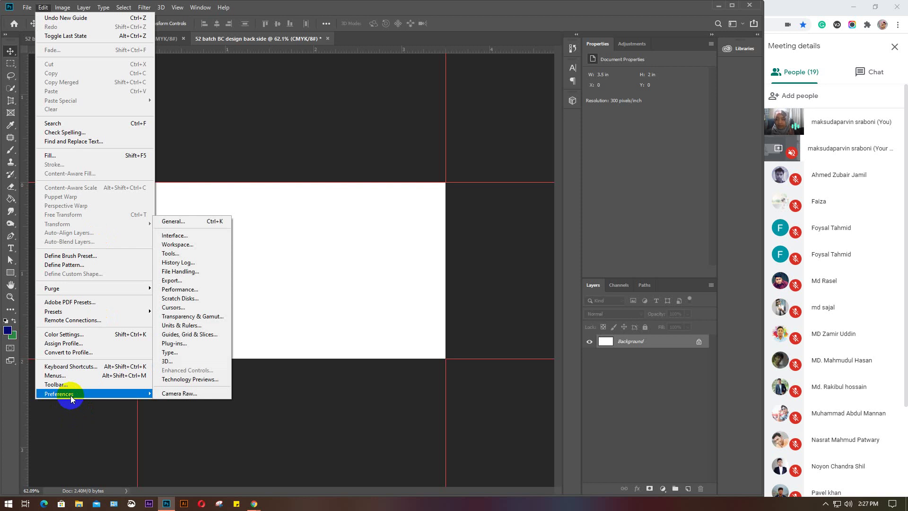
left_click(185, 335)
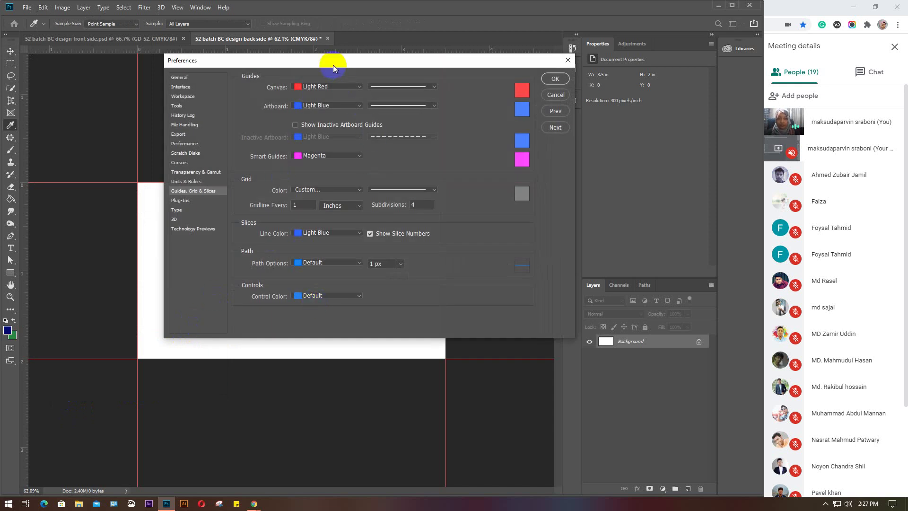
left_click_drag(331, 57, 474, 38)
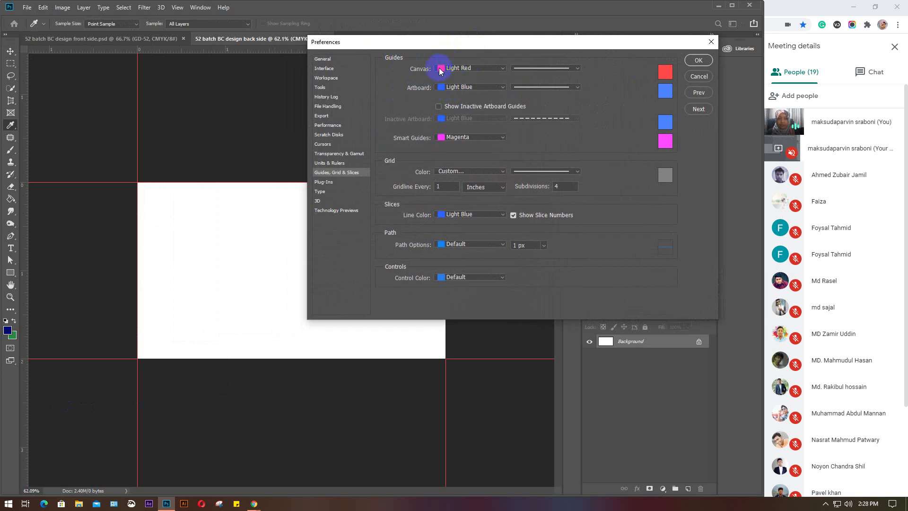
left_click(439, 71)
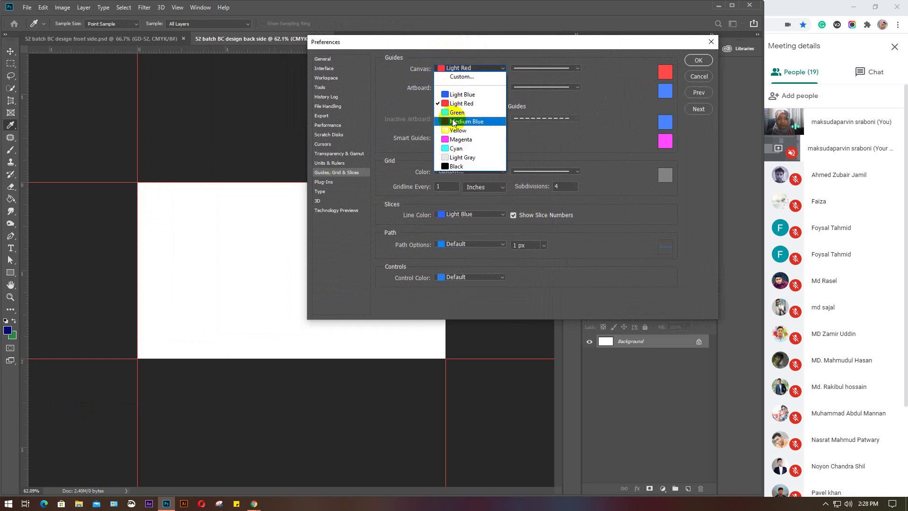
left_click(460, 77)
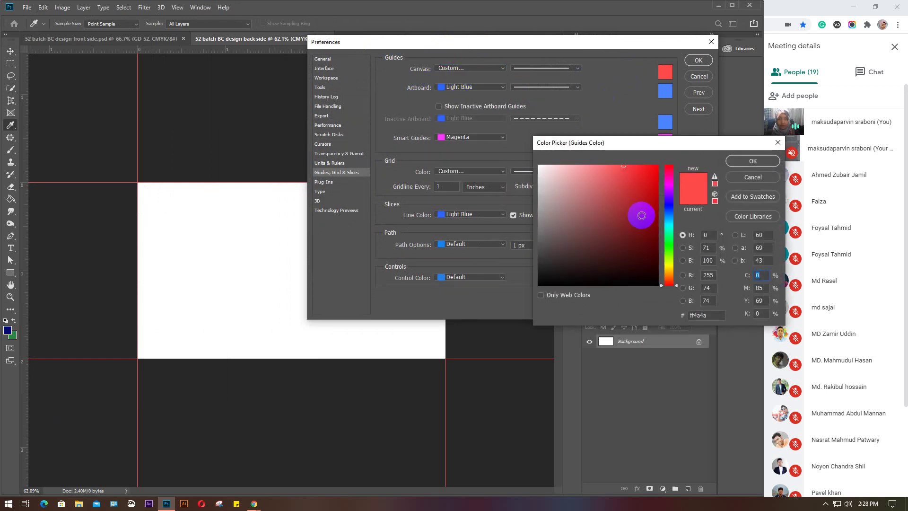
left_click(671, 186)
left_click_drag(647, 180, 669, 230)
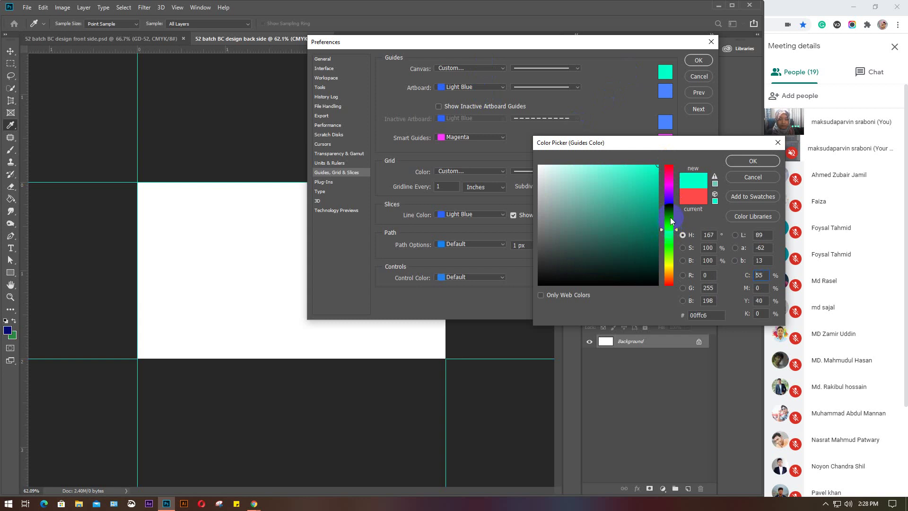
left_click(670, 217)
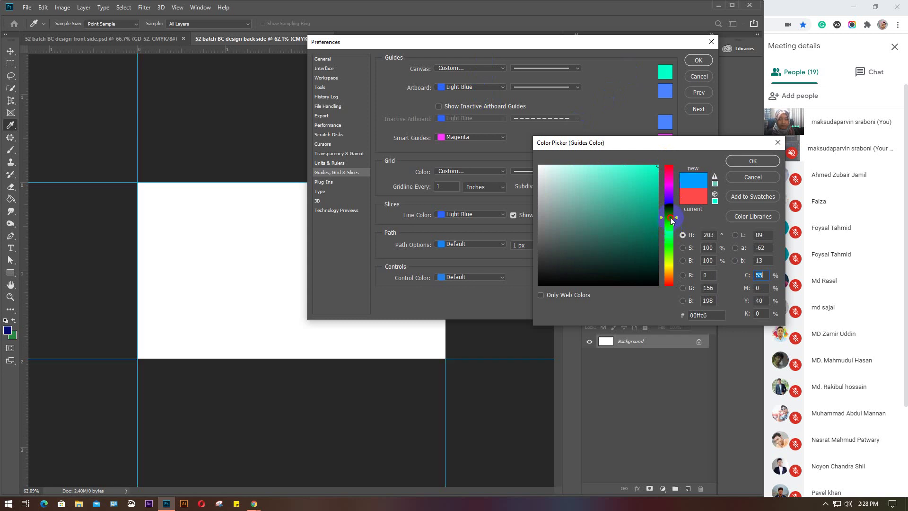
left_click(670, 265)
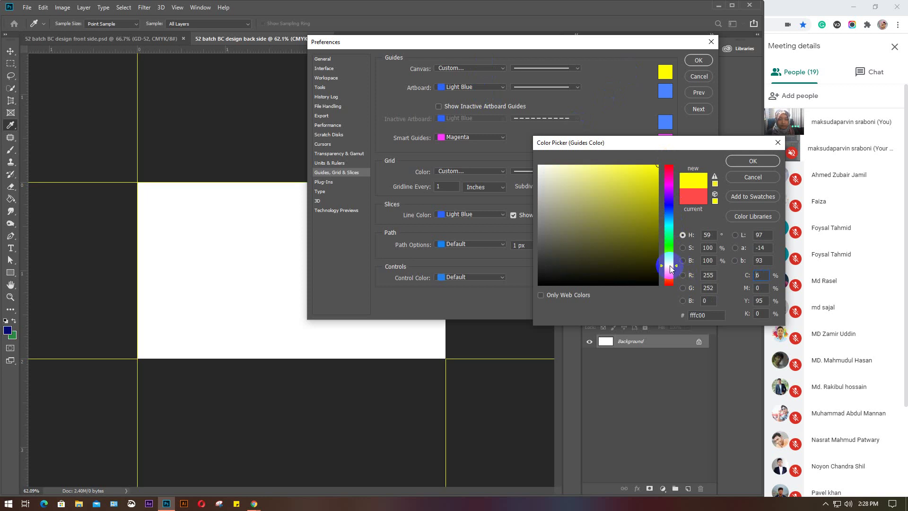
left_click(746, 161)
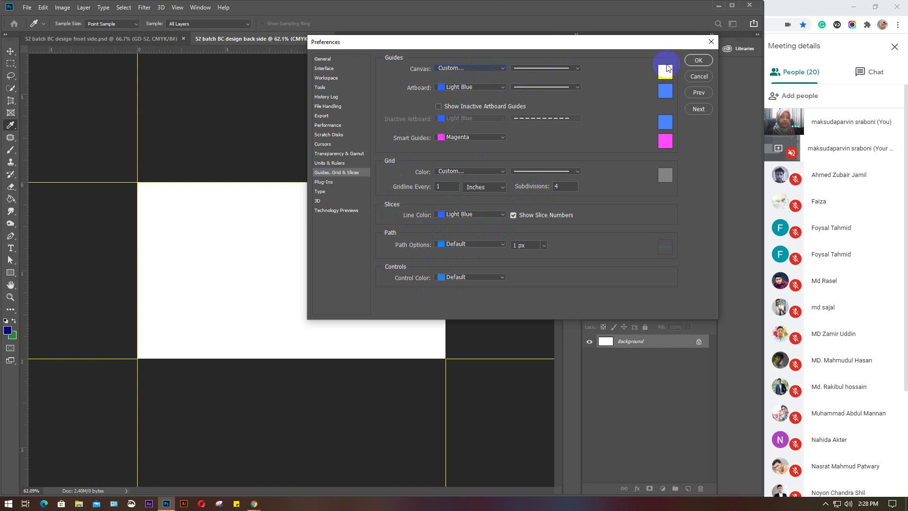
left_click(698, 60)
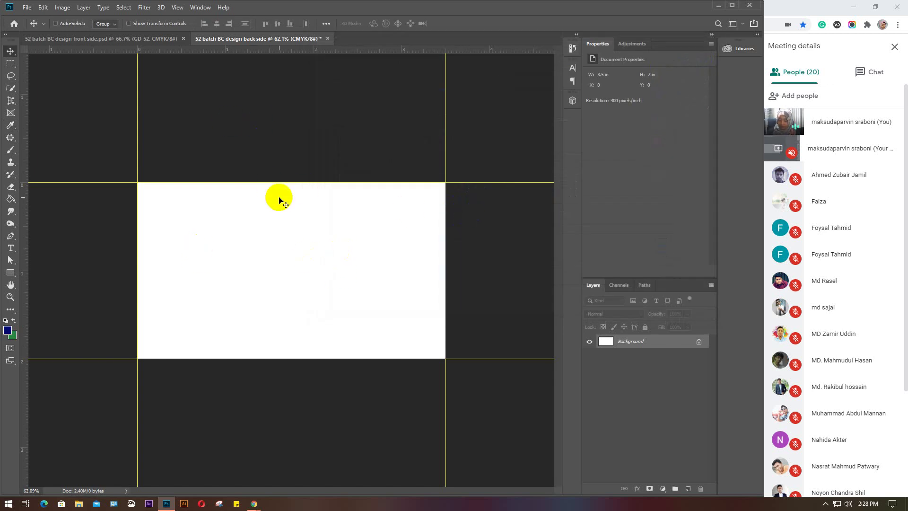
Enlarge the canvas by a relative 0.25 in each way to 3.75 × 2.25 in
key("ctrl")
key("ctrl+alt+c")
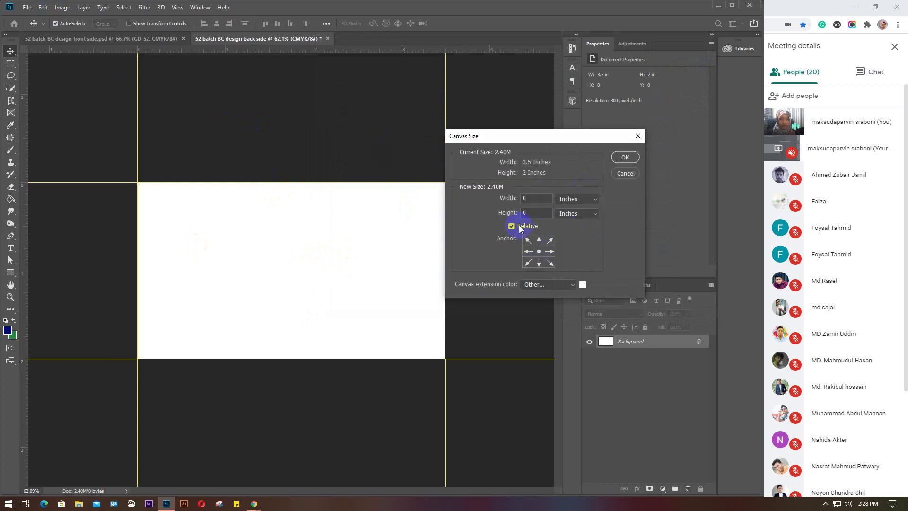
left_click(535, 198)
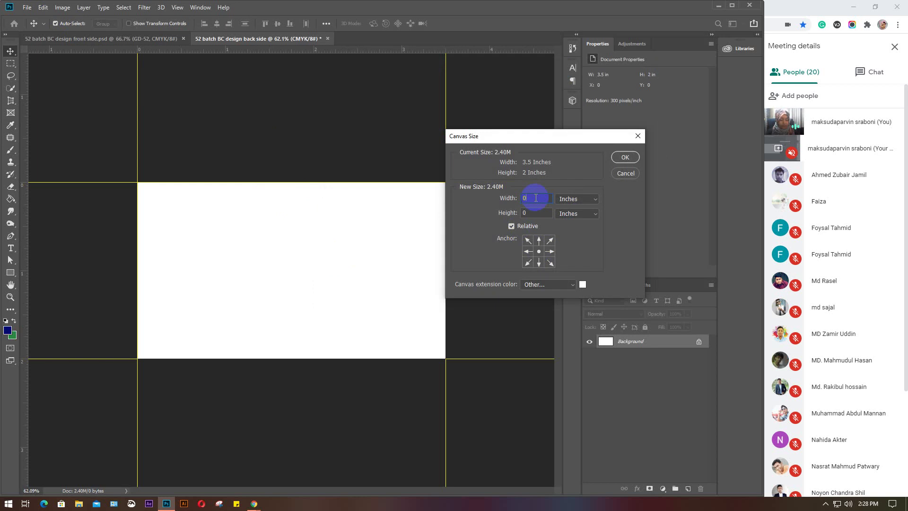
type(".25")
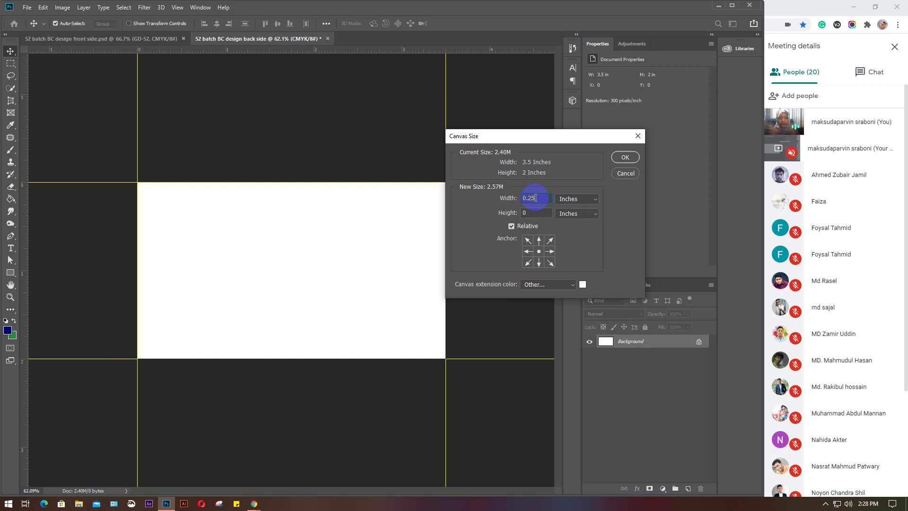
left_click(536, 197)
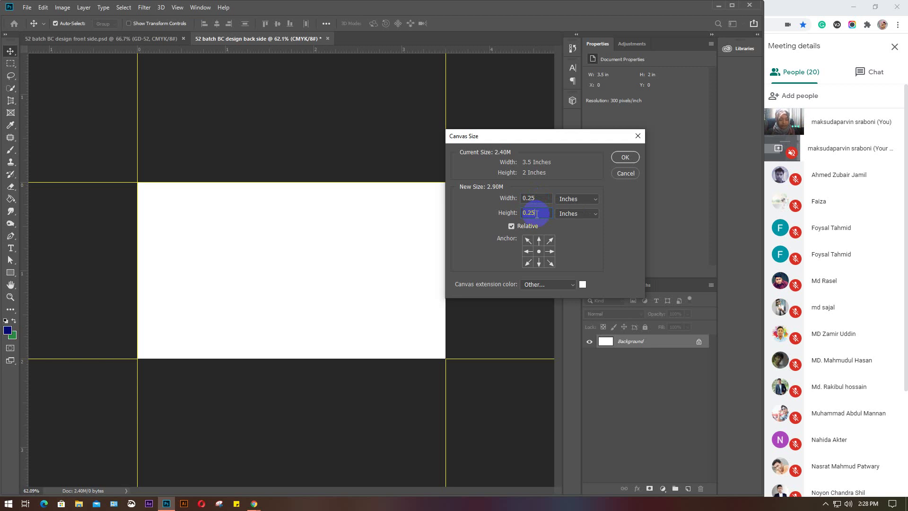
key("Return")
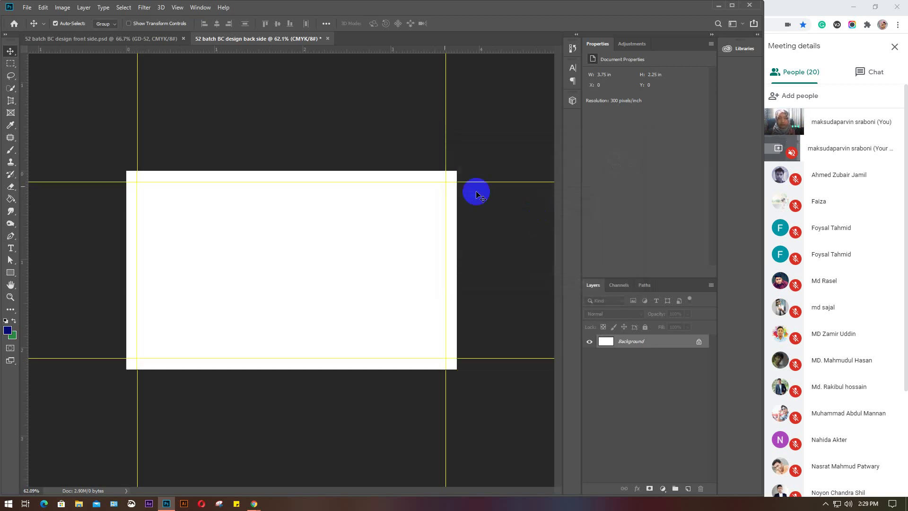
Add guides along the enlarged canvas's left, top, right and bottom edges
left_click_drag(22, 235, 127, 232)
left_click_drag(216, 48, 214, 170)
left_click_drag(22, 230, 460, 300)
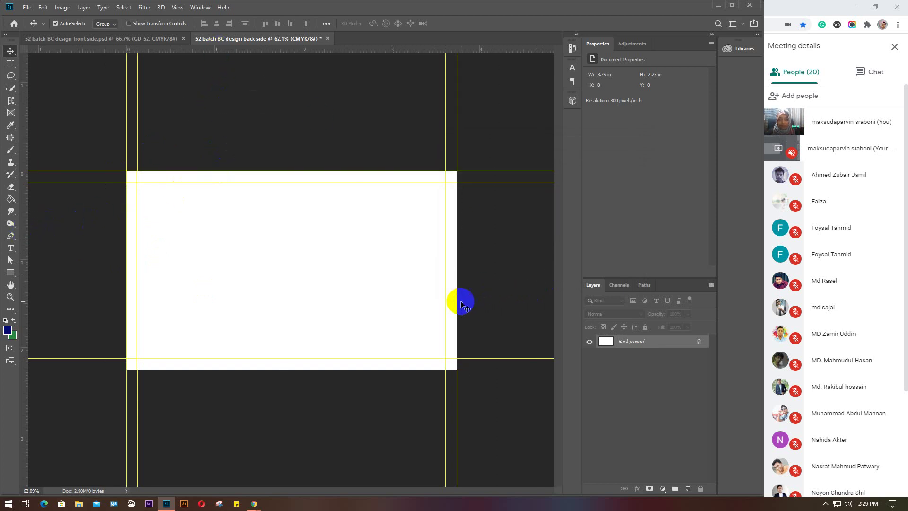
left_click_drag(291, 52, 276, 368)
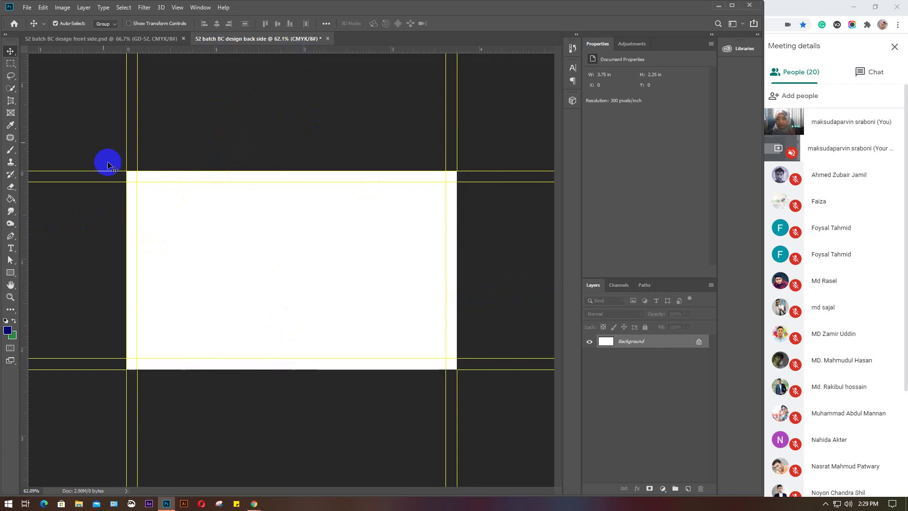
Change the canvas guide colour in Guides, Grid & Slices preferences to pure red (ff0000)
left_click(105, 39)
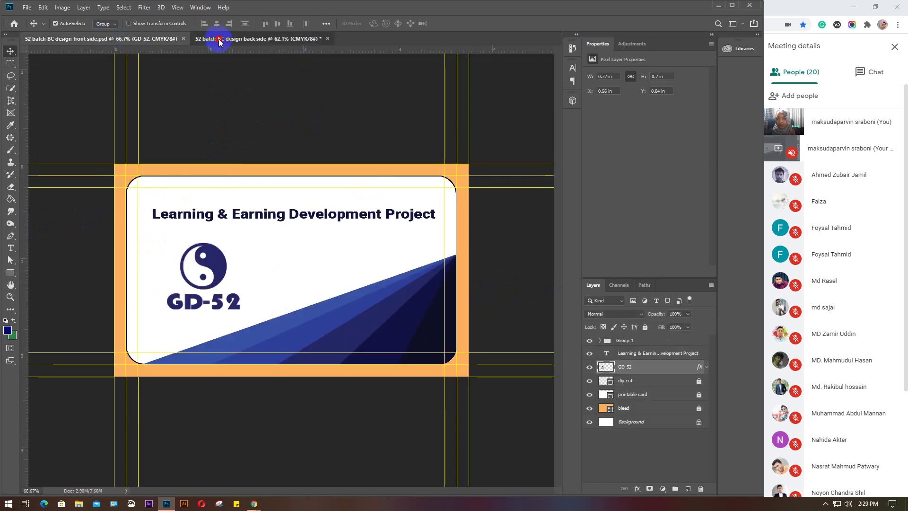
left_click(219, 39)
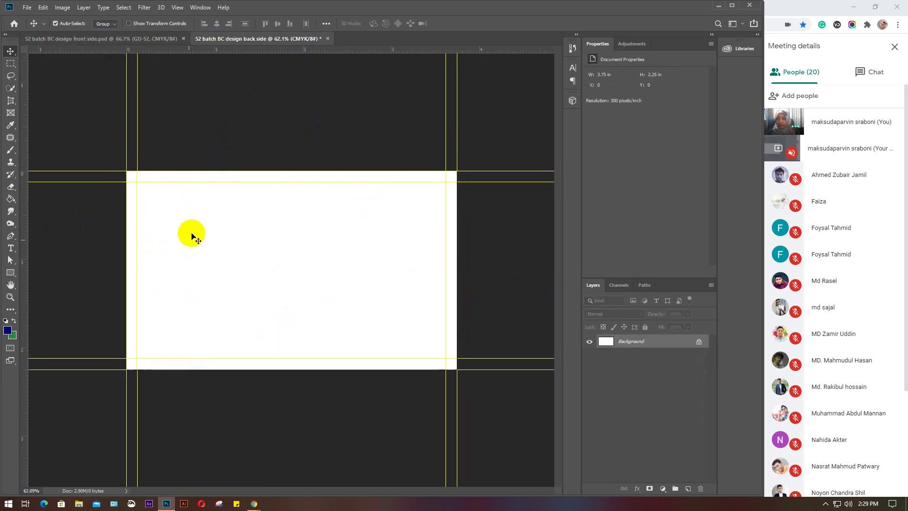
left_click(42, 8)
mouse_move(83, 395)
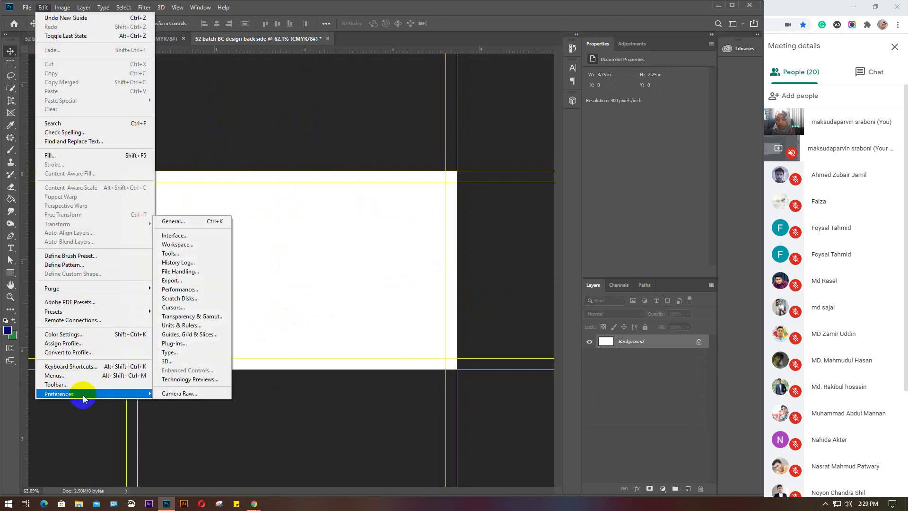
left_click(174, 335)
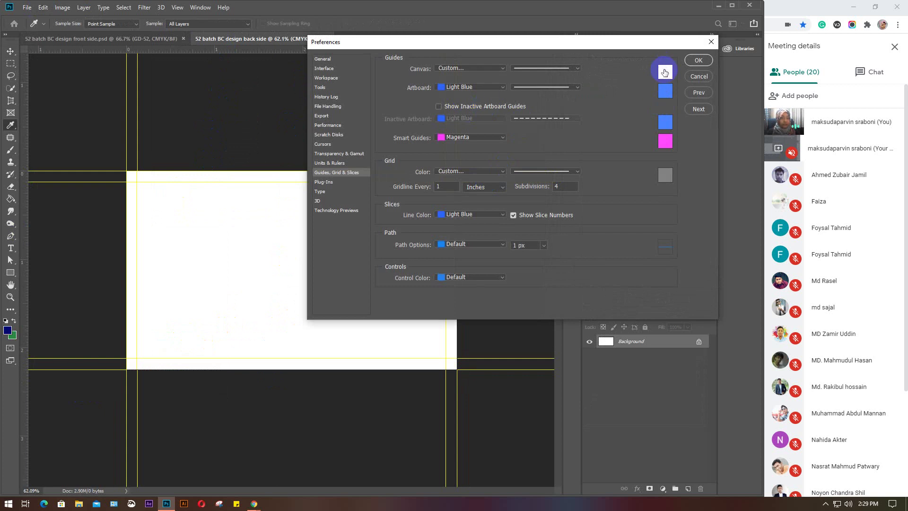
left_click(664, 72)
left_click_drag(666, 197, 667, 164)
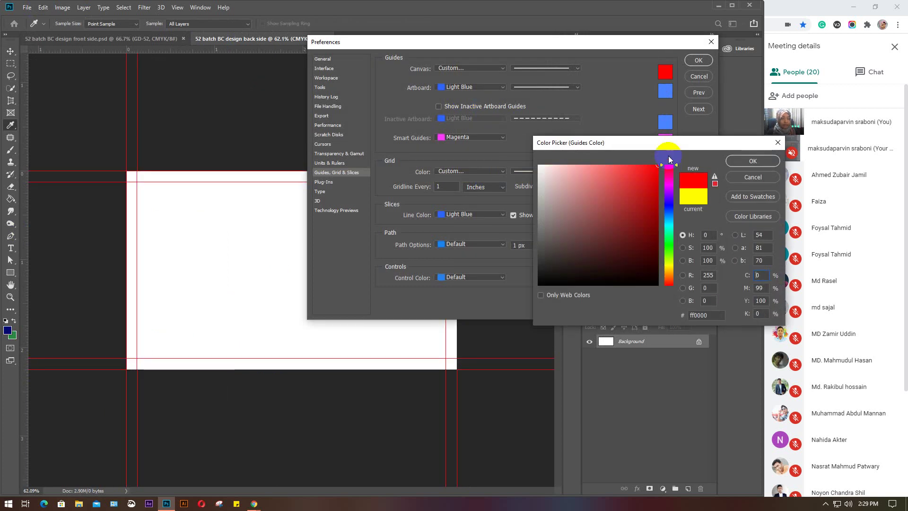
left_click(736, 161)
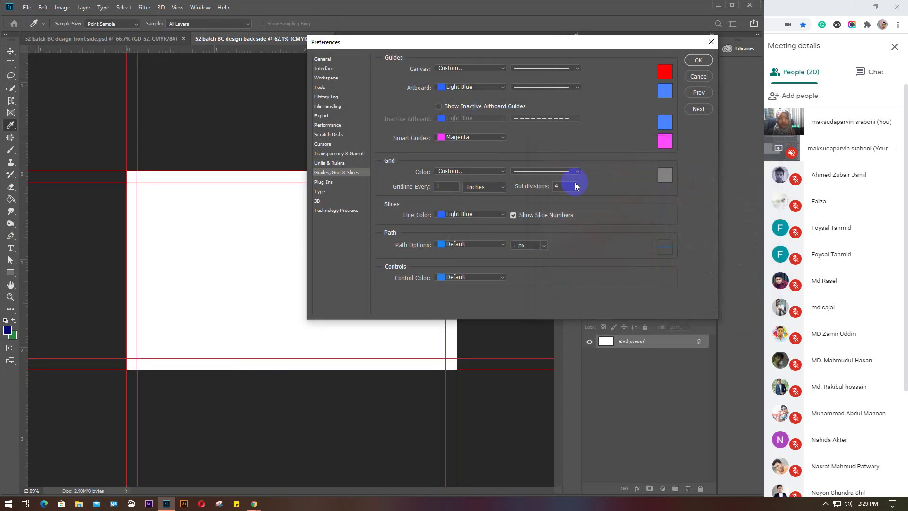
left_click(699, 61)
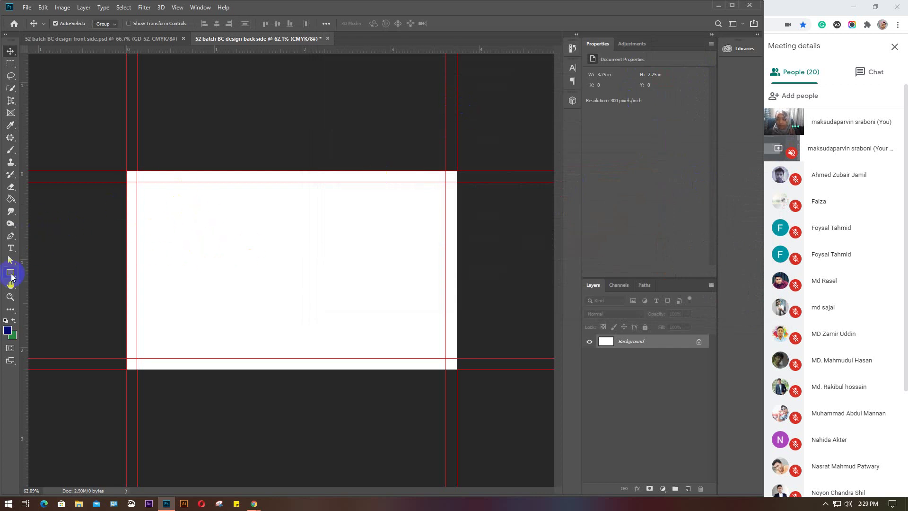
Create a 0.125 × 0.125 in square and snap it into the card's top-left corner
left_click(10, 273)
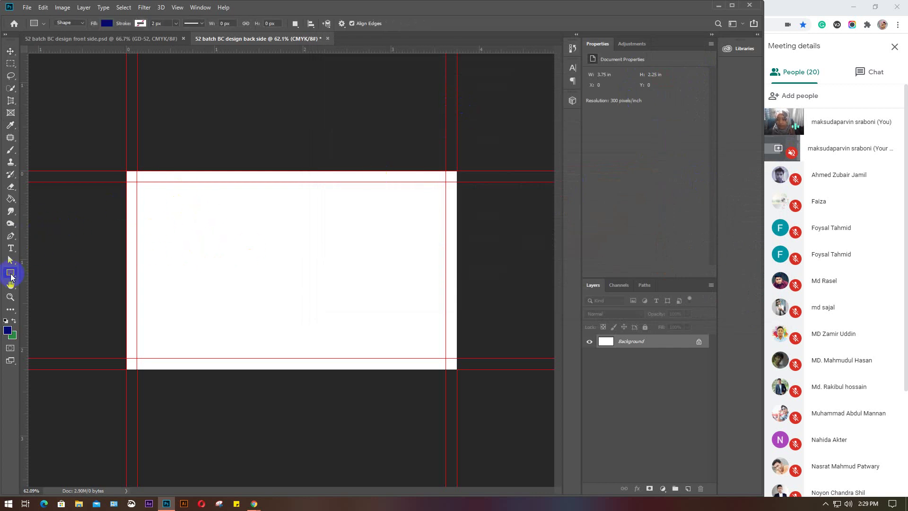
left_click(241, 255)
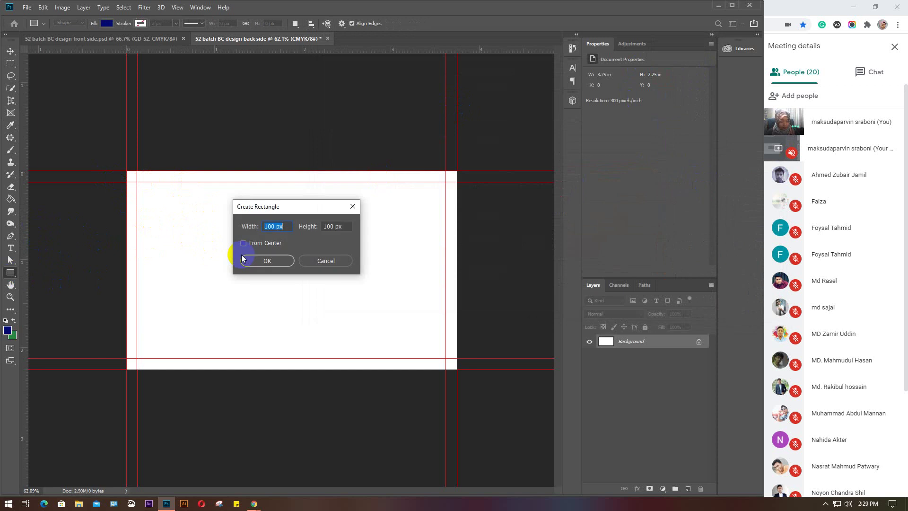
type(".125in")
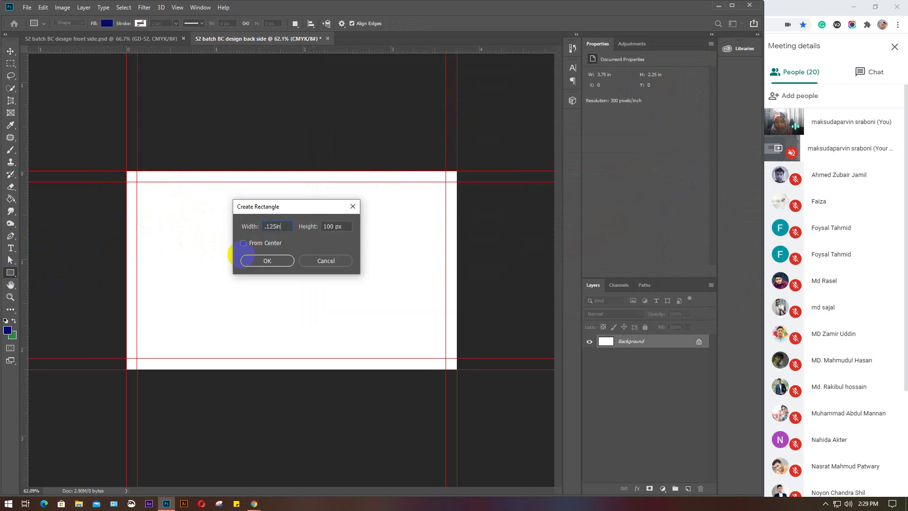
double_click(340, 226)
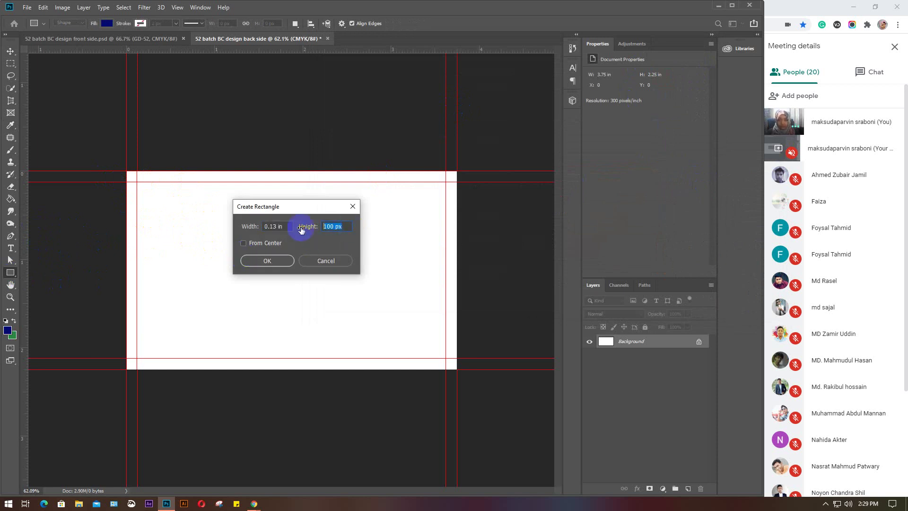
type(".125in")
key("Return")
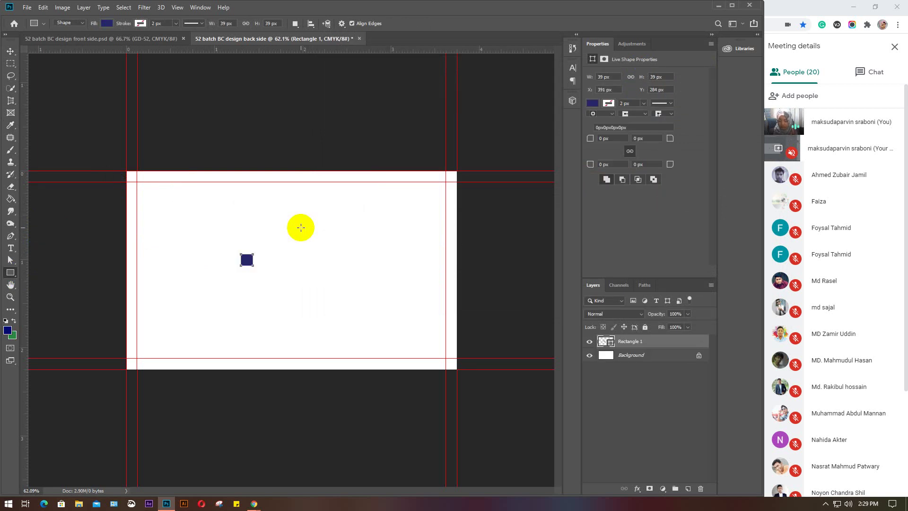
key("v")
left_click_drag(245, 258, 143, 187)
left_click_drag(24, 198, 149, 191)
Add margin guides along the square's edges near all four card sides, then delete the square
left_click_drag(193, 49, 440, 352)
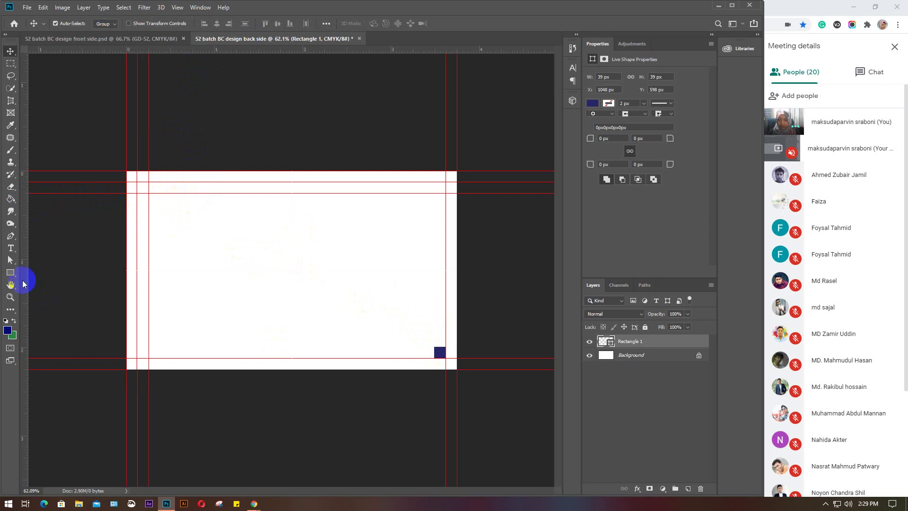
left_click_drag(25, 278, 431, 331)
left_click_drag(399, 50, 397, 347)
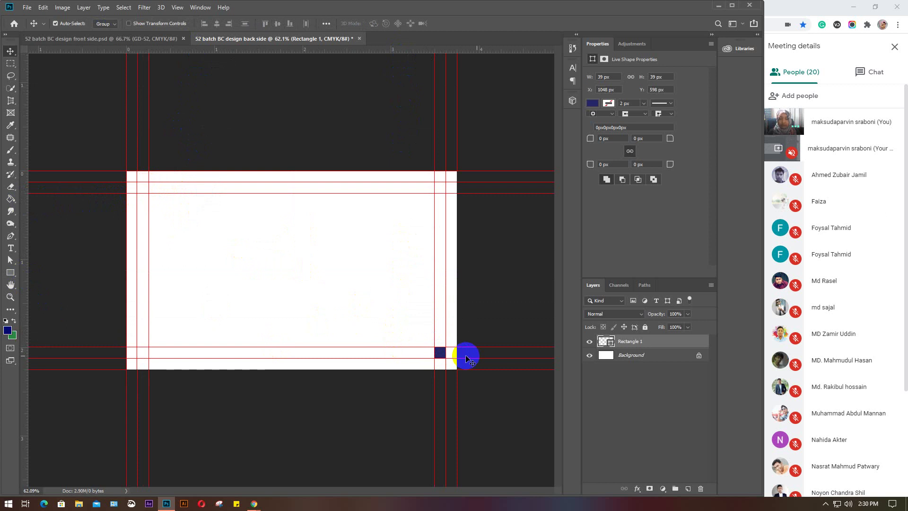
key("Delete")
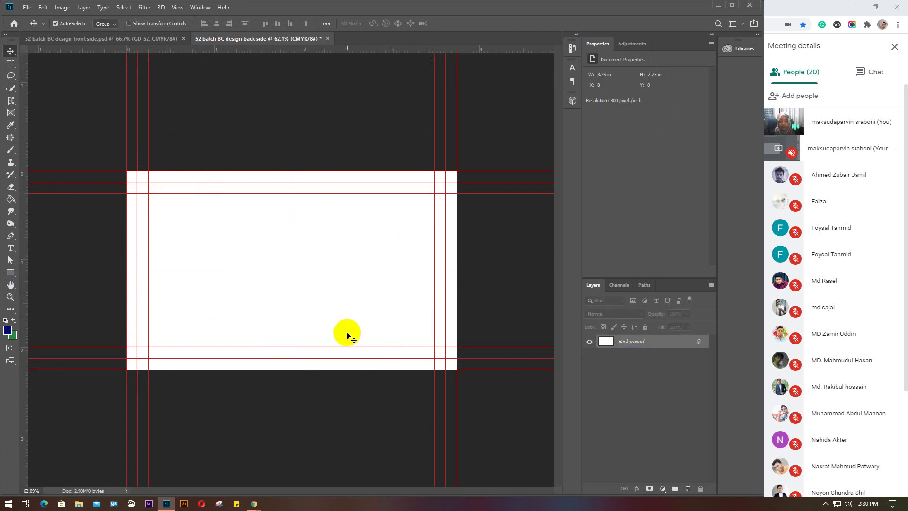
left_click(176, 7)
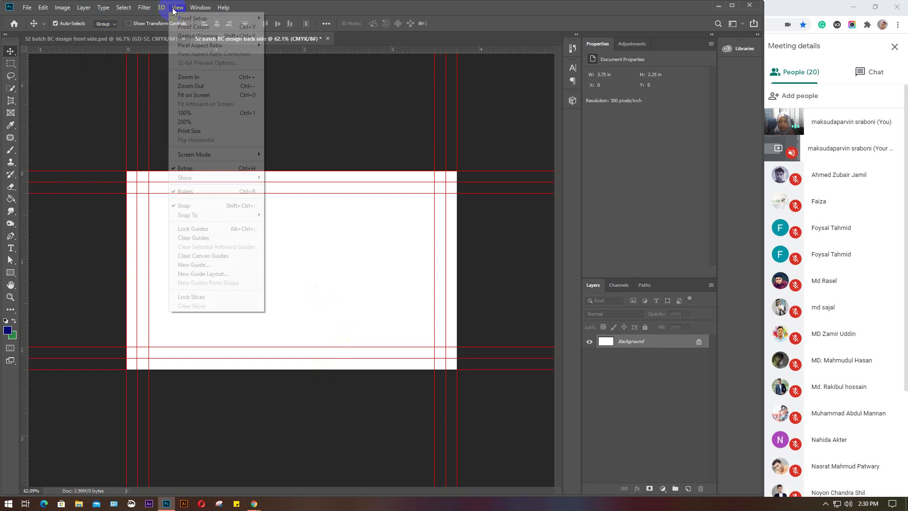
left_click(195, 237)
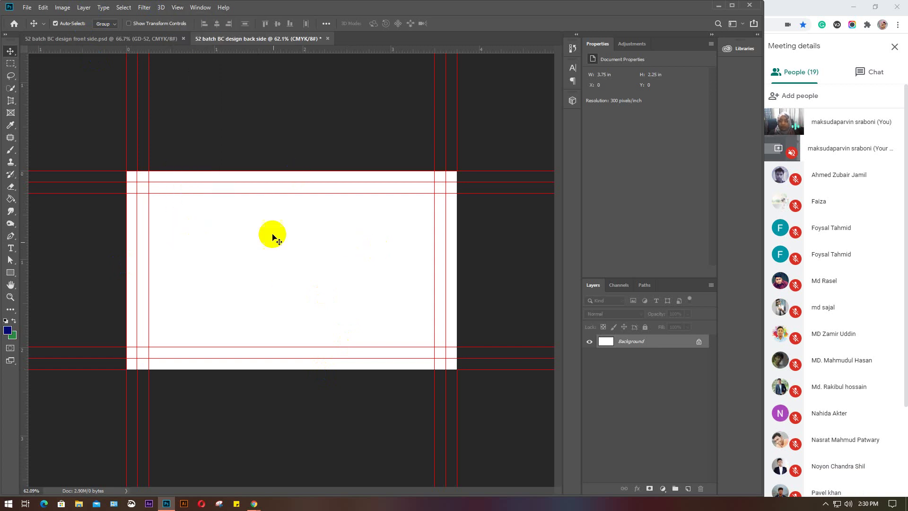
left_click(110, 226)
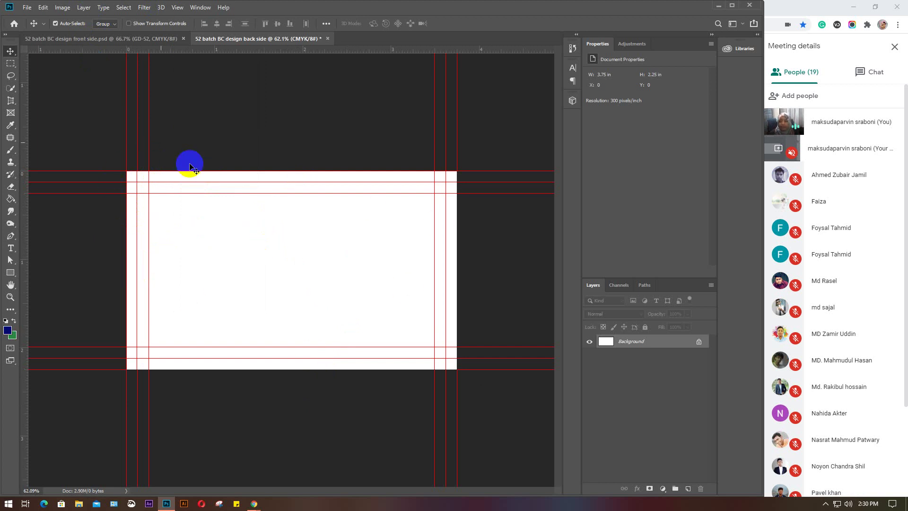
In the front-side document, unlock the bleed, printable card and diy cut layers
left_click(82, 39)
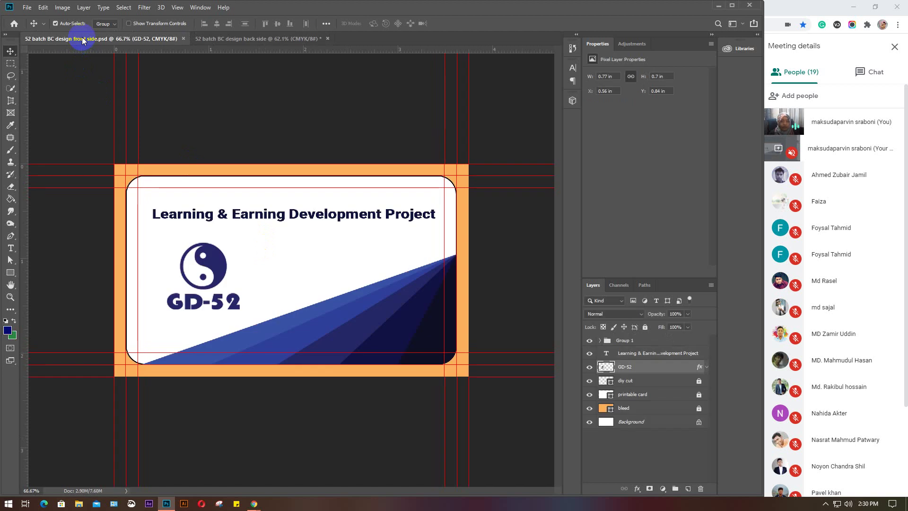
left_click(648, 428)
left_click(704, 413)
left_click(698, 409)
left_click(698, 394)
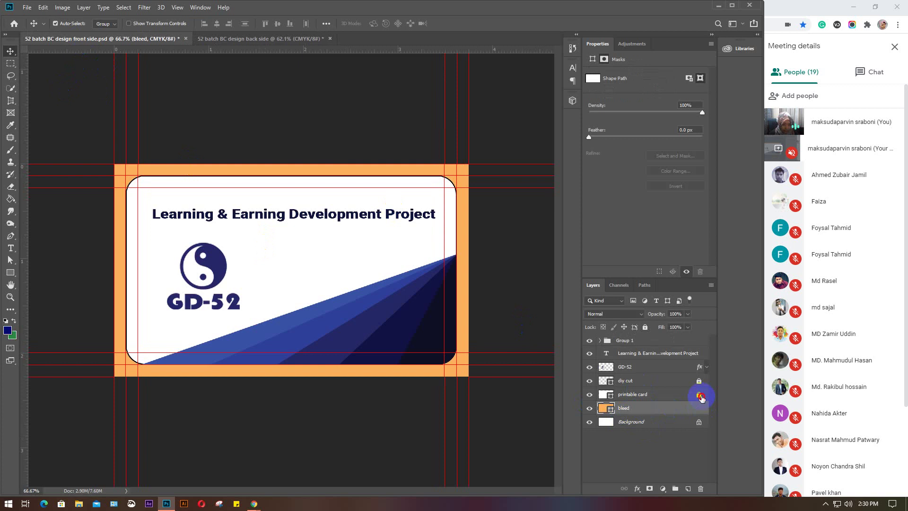
left_click(698, 380)
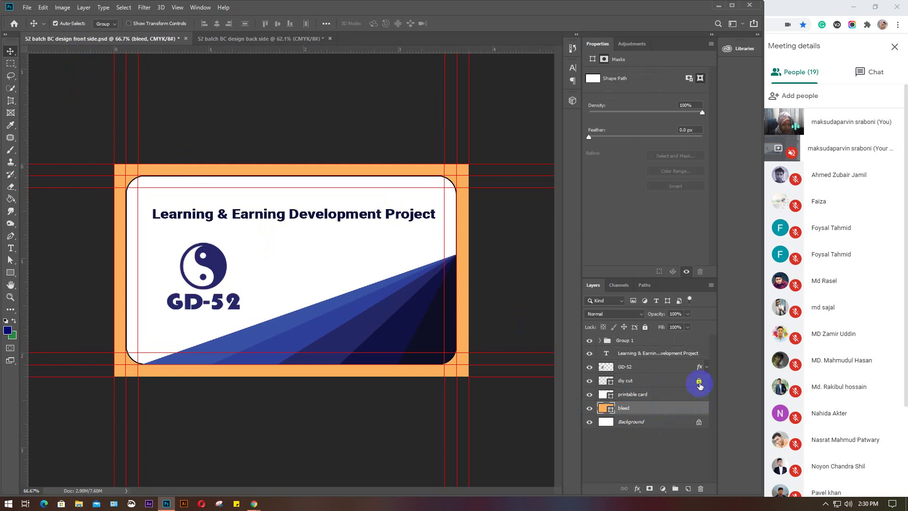
Select those three layers and drag them into the back-side document
left_click(649, 395, "shift")
left_click(644, 381, "shift")
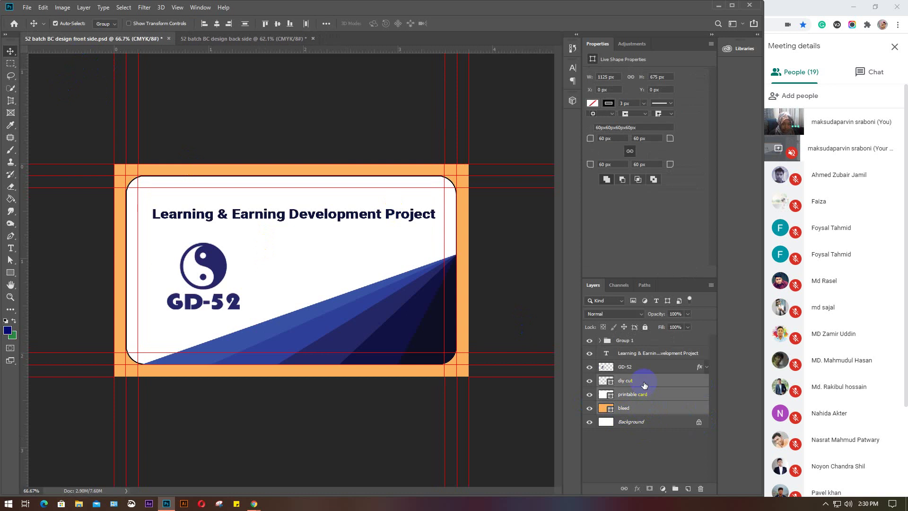
left_click(657, 412)
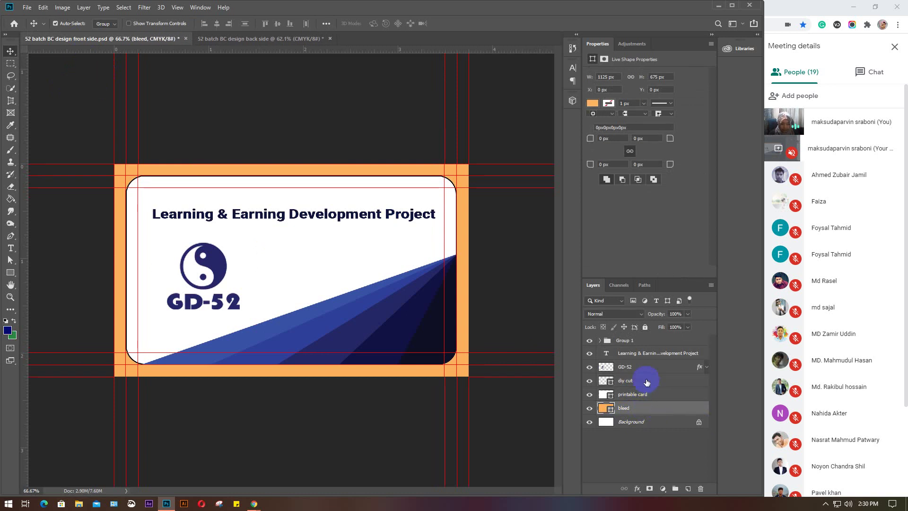
left_click(647, 381, "shift")
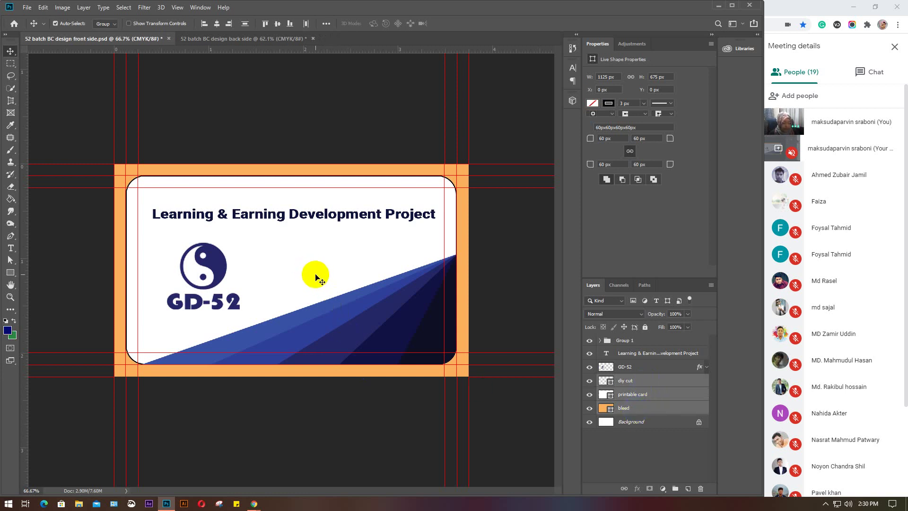
left_click_drag(316, 278, 296, 271)
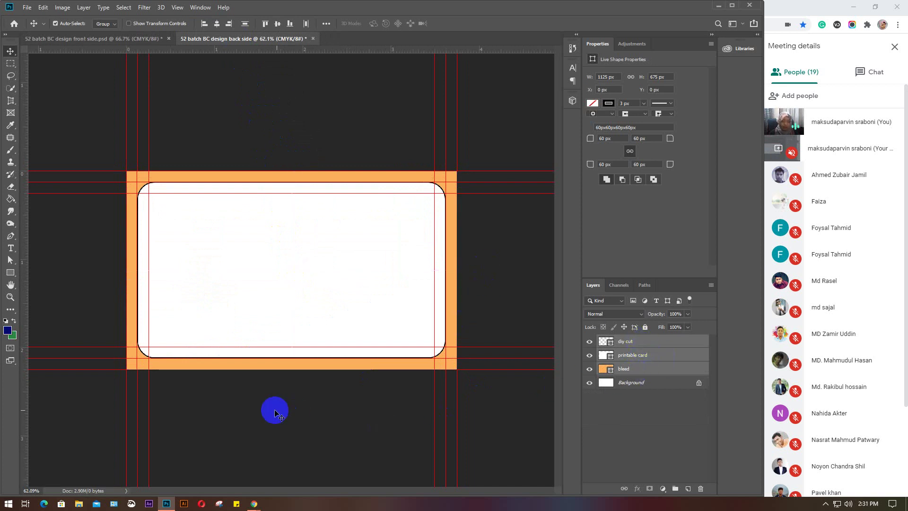
left_click(277, 413)
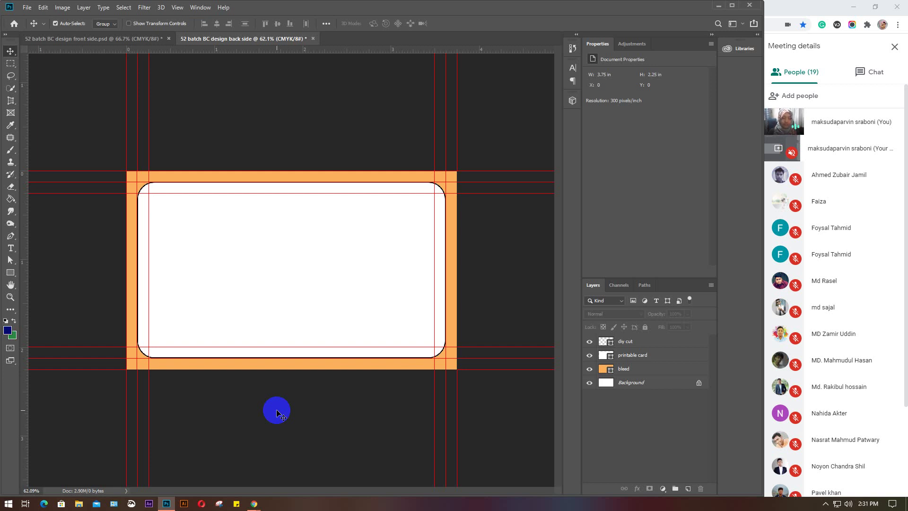
Select diy cut, printable card and bleed, apply Lock All, then switch to the front-side design
left_click(105, 41)
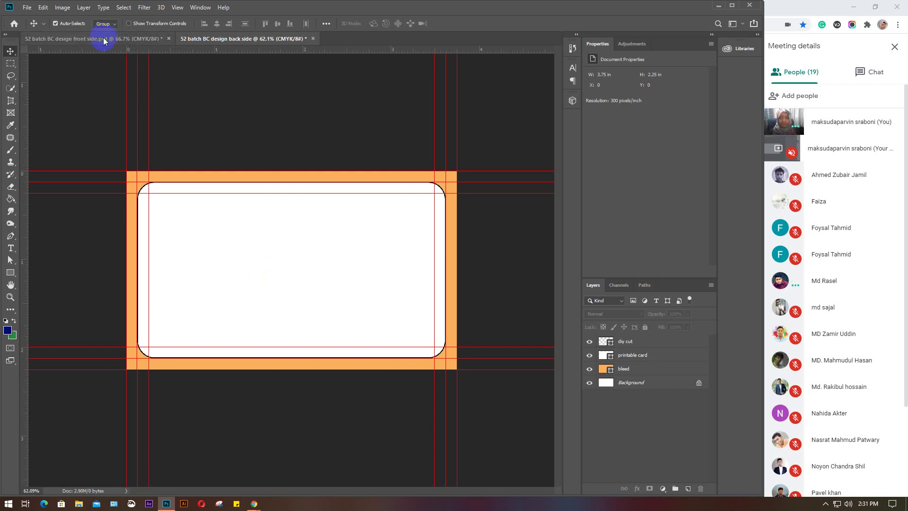
left_click(658, 341)
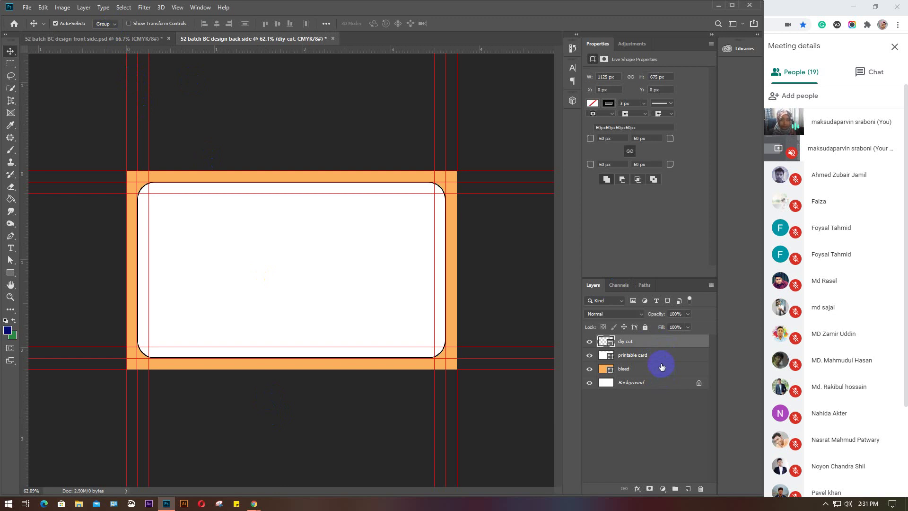
left_click(663, 369, "shift")
left_click(645, 327)
left_click(668, 425)
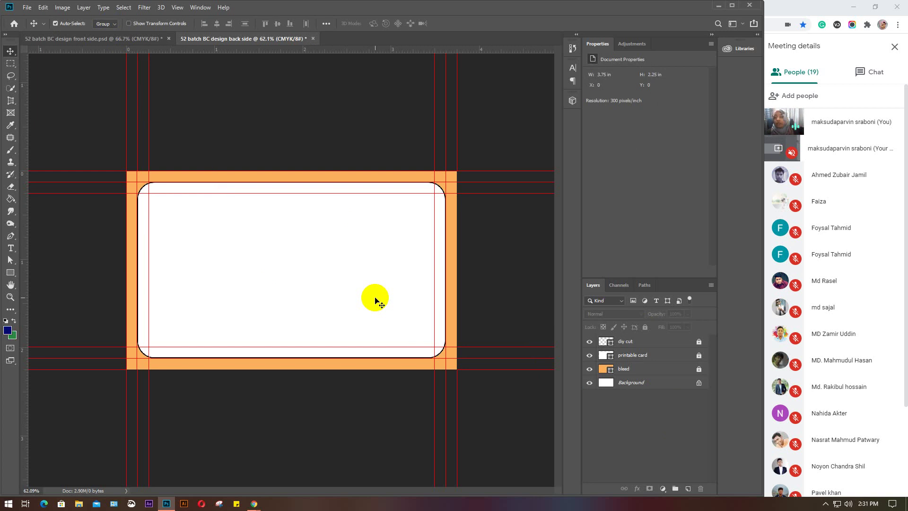
left_click(76, 39)
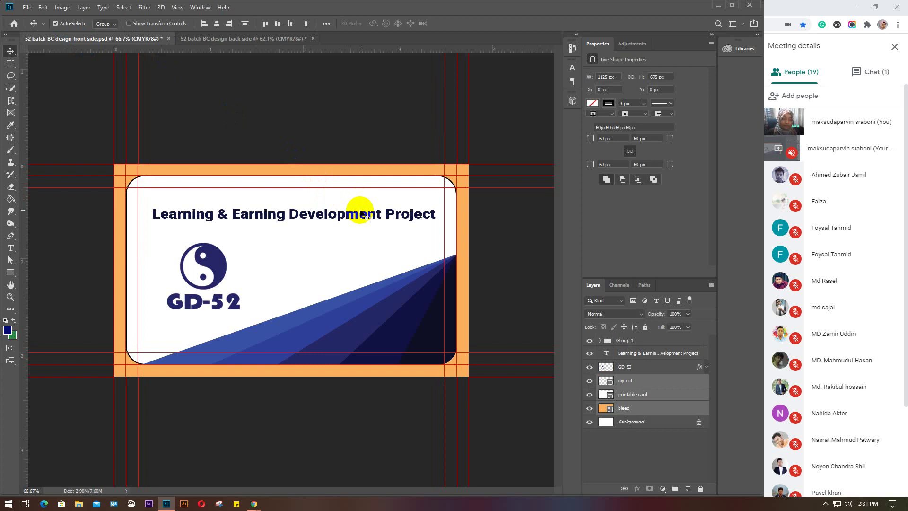
Glance at the Meet chat and participant list, then go back to Photoshop
left_click(871, 72)
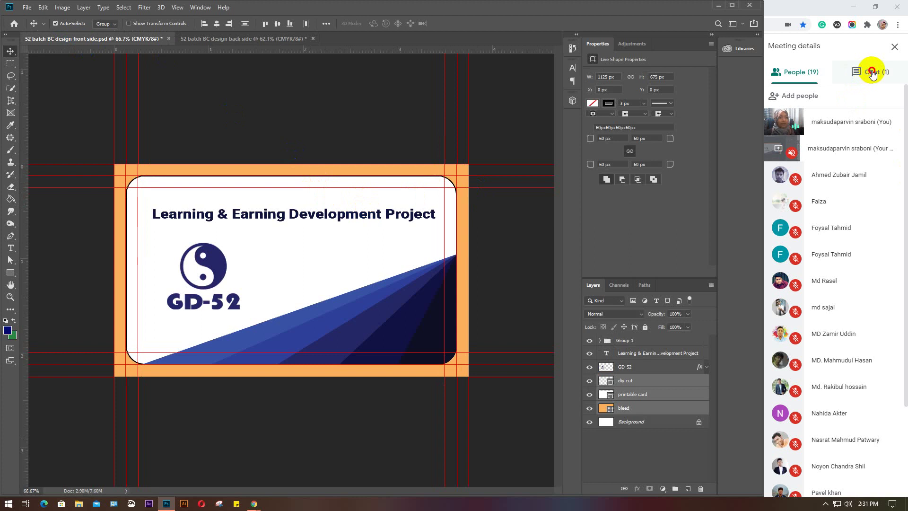
scroll(862, 253, "down", 3)
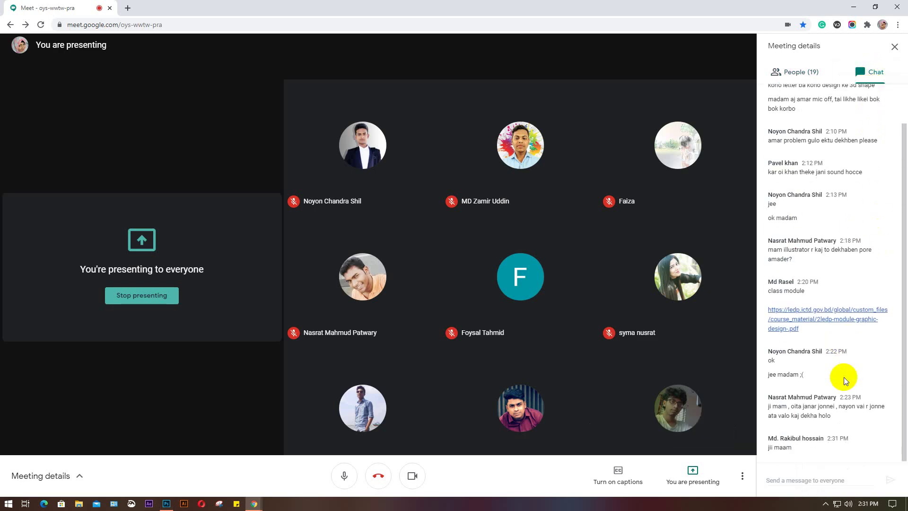
scroll(846, 293, "up", 1)
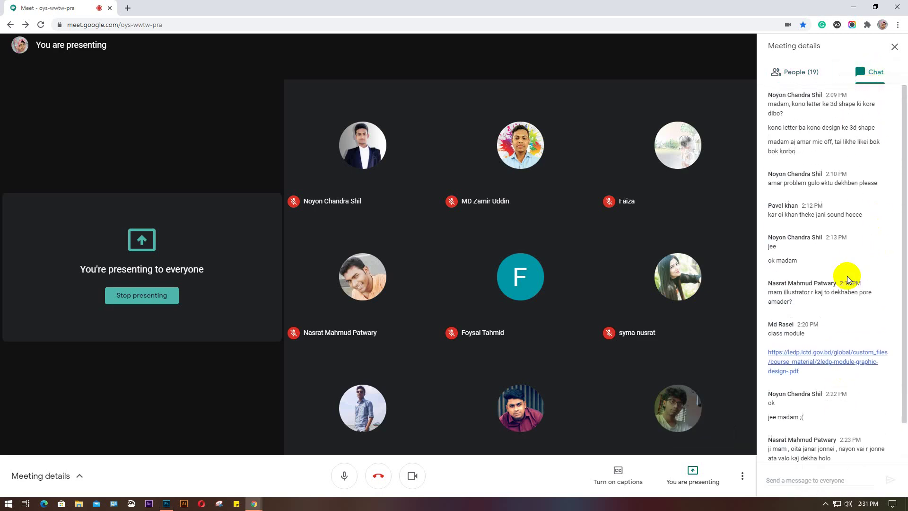
left_click(797, 76)
left_click(166, 503)
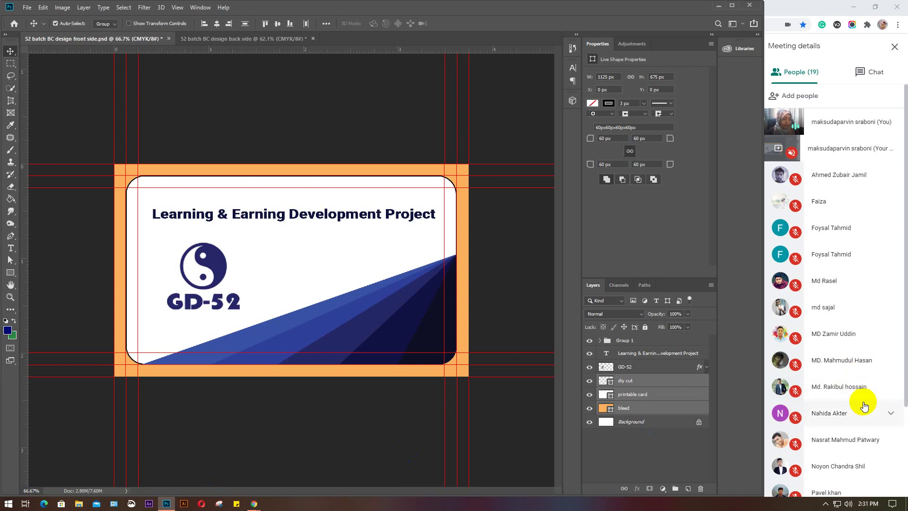
scroll(860, 405, "down", 2)
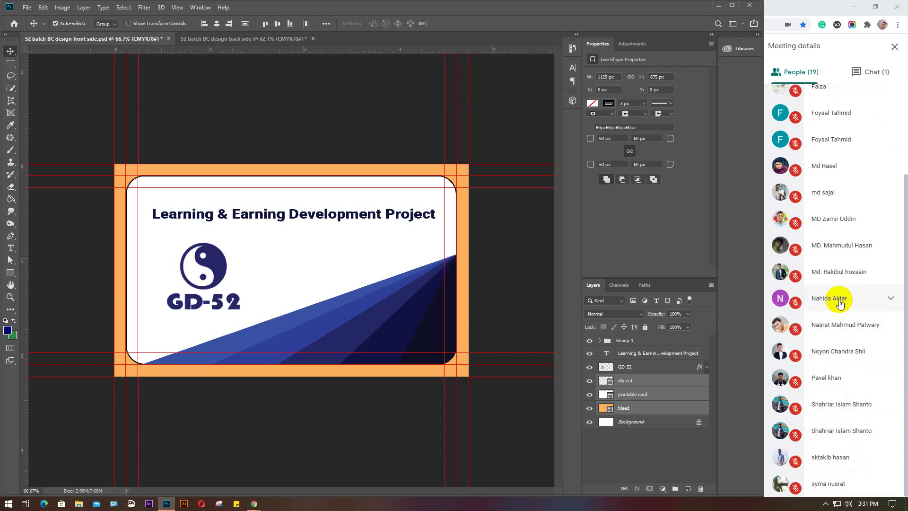
Reopen the Meet chat at the newest messages and return to Photoshop
left_click(873, 71)
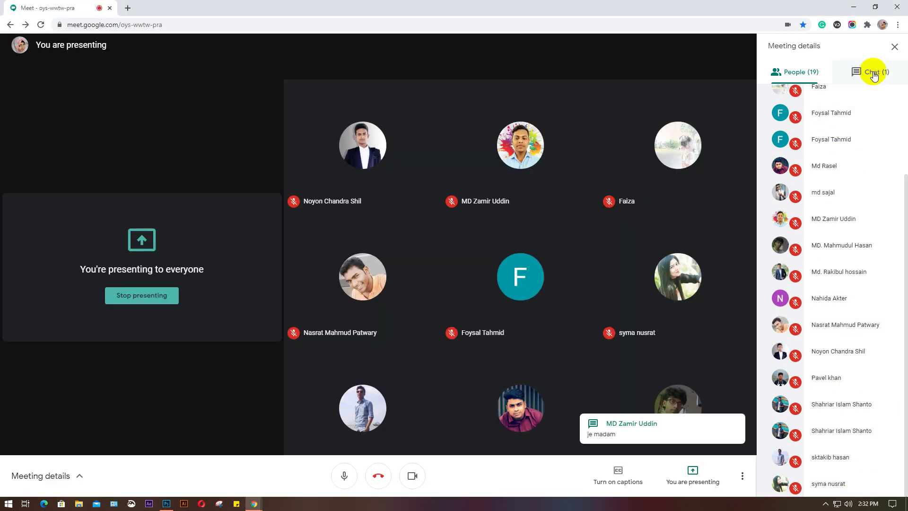
scroll(827, 314, "down", 3)
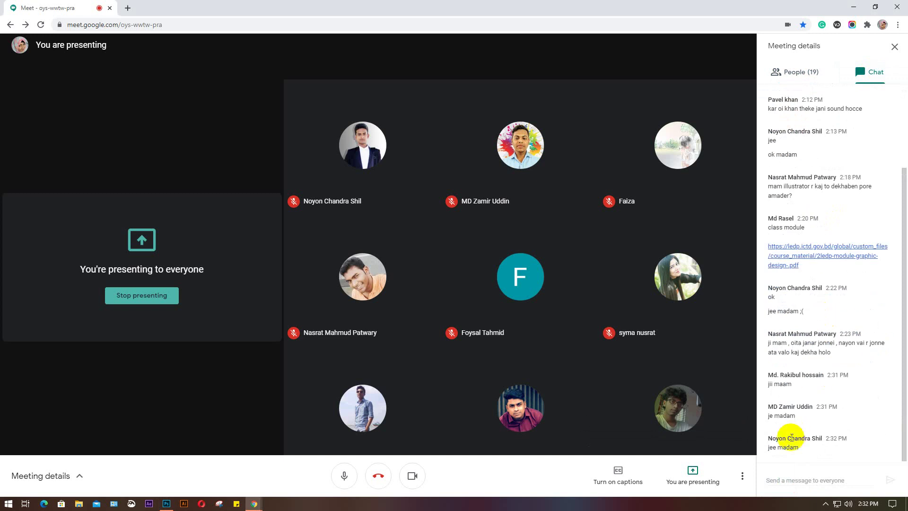
left_click(166, 504)
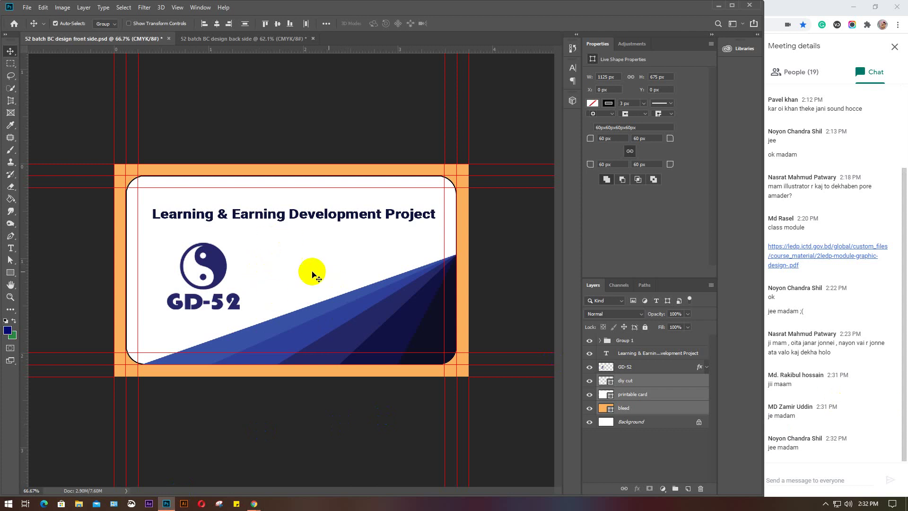
left_click(220, 109)
left_click(236, 38)
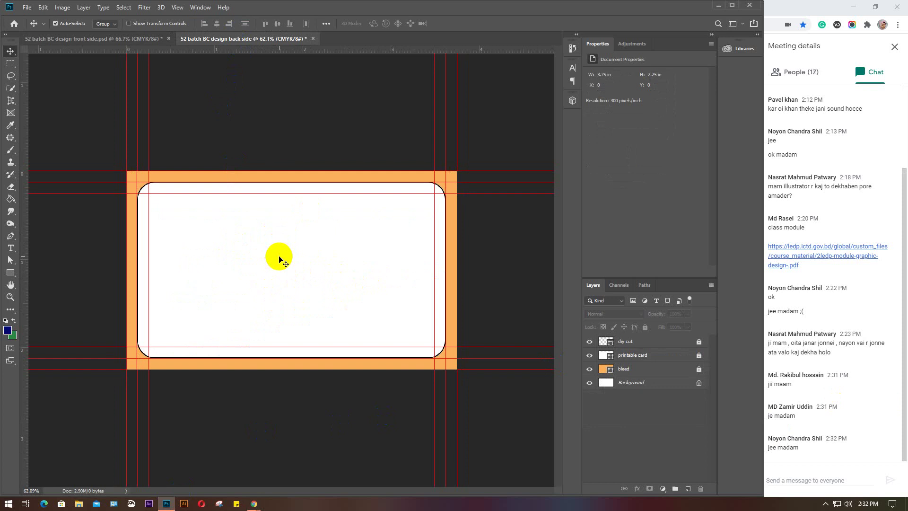
left_click(75, 37)
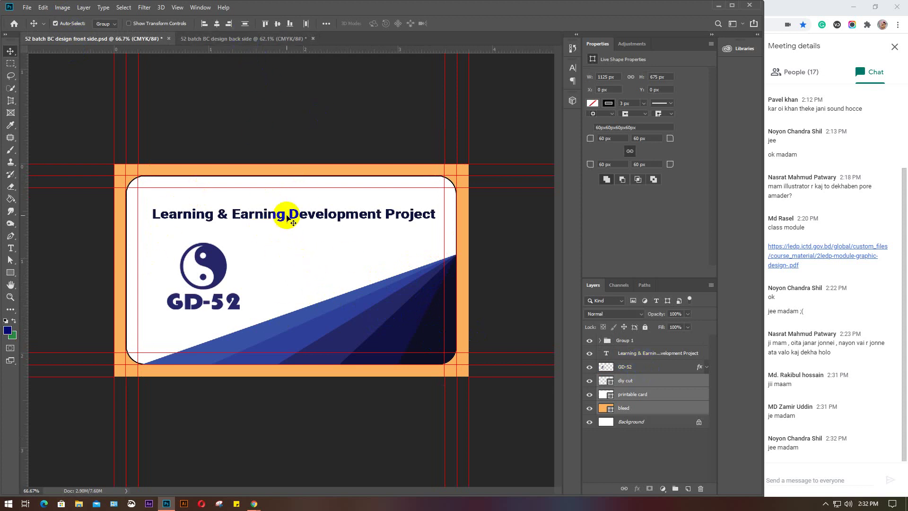
On the back-side document, select the printable card layer and try a periwinkle blue fill
left_click(252, 43)
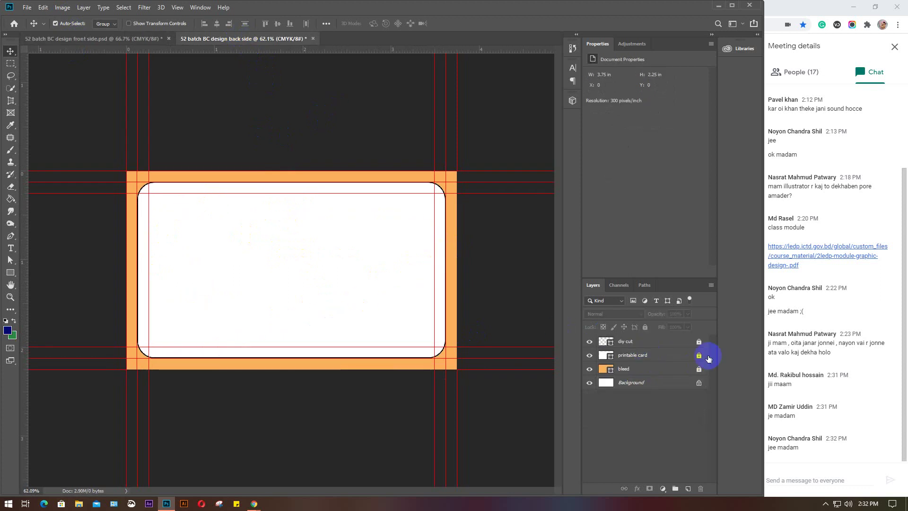
left_click(654, 354)
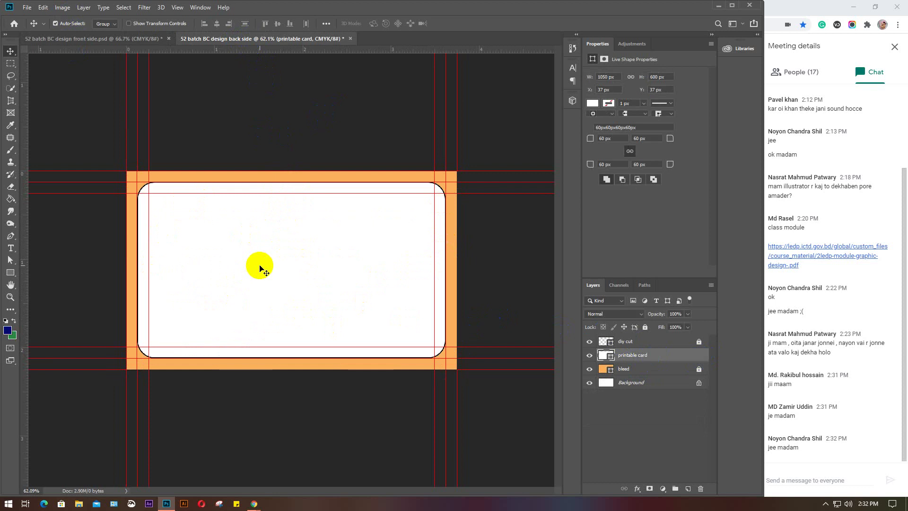
left_click(592, 103)
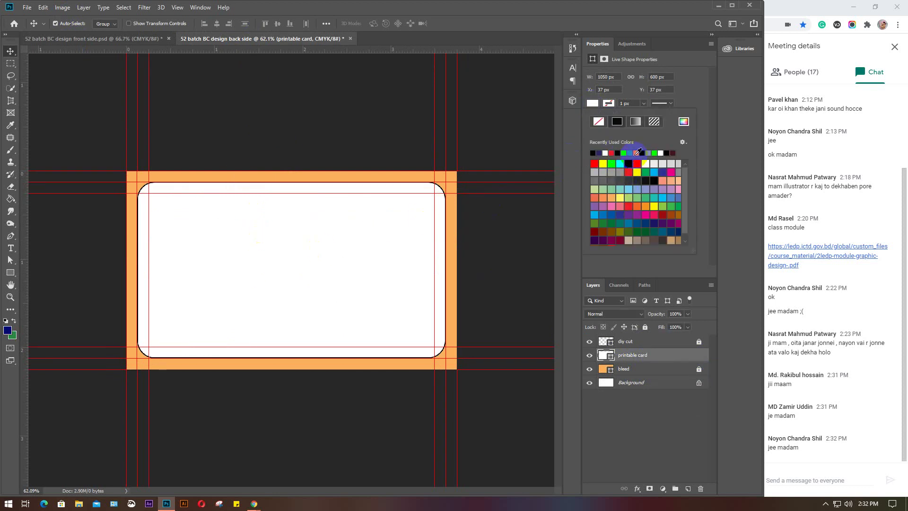
left_click(647, 152)
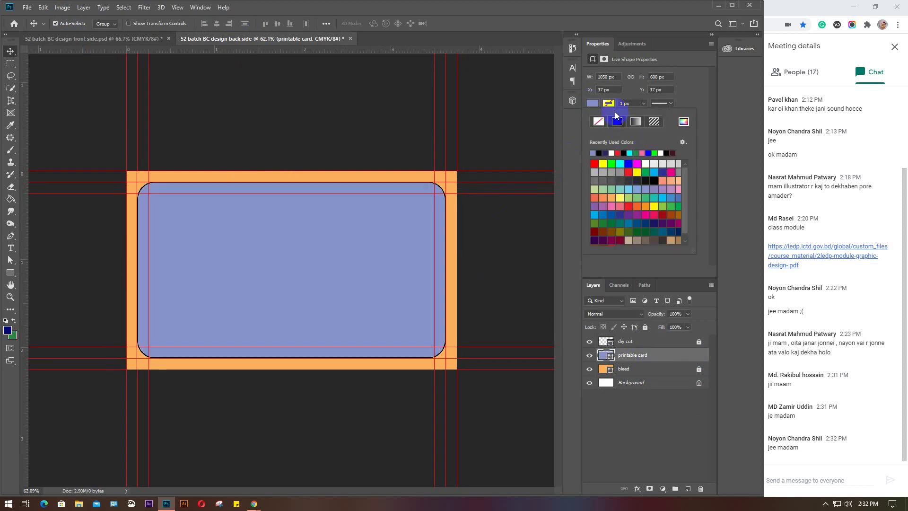
left_click(593, 103)
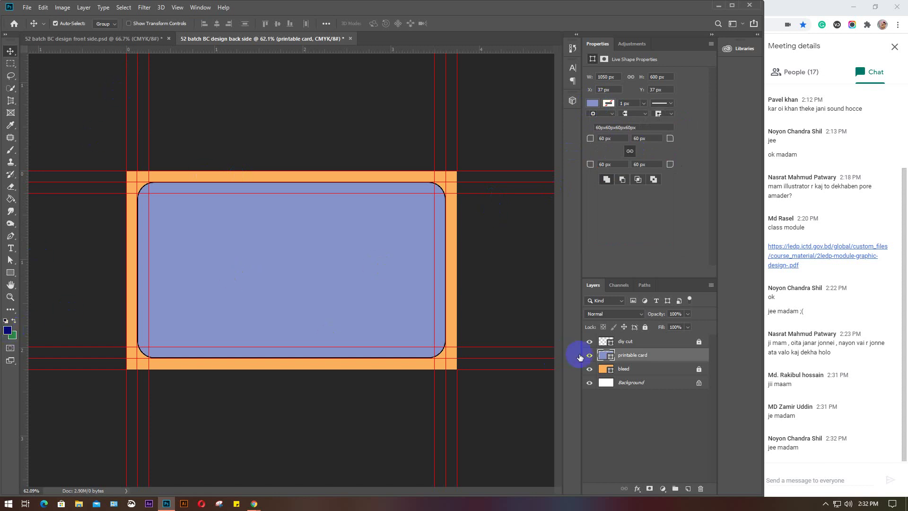
double_click(604, 356)
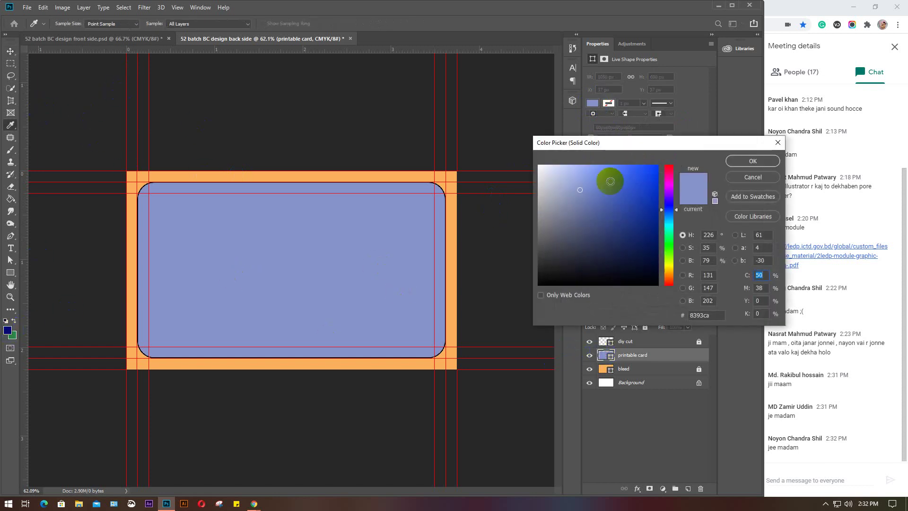
left_click(749, 178)
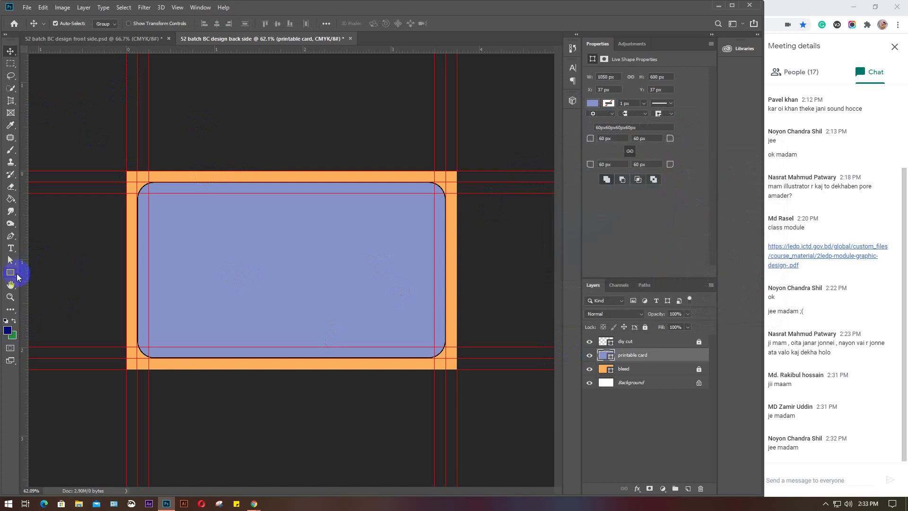
Give the card a saturated bright blue fill using the Color Picker
left_click(11, 273)
left_click(107, 23)
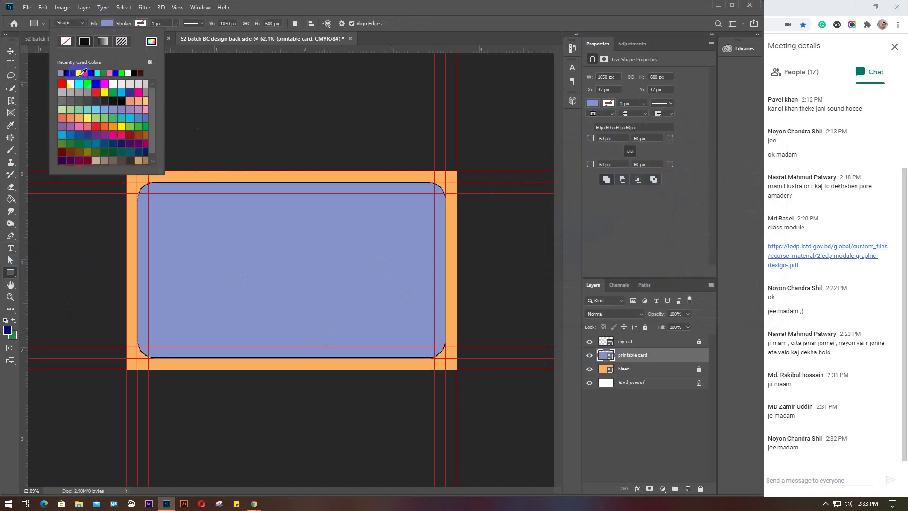
left_click(151, 41)
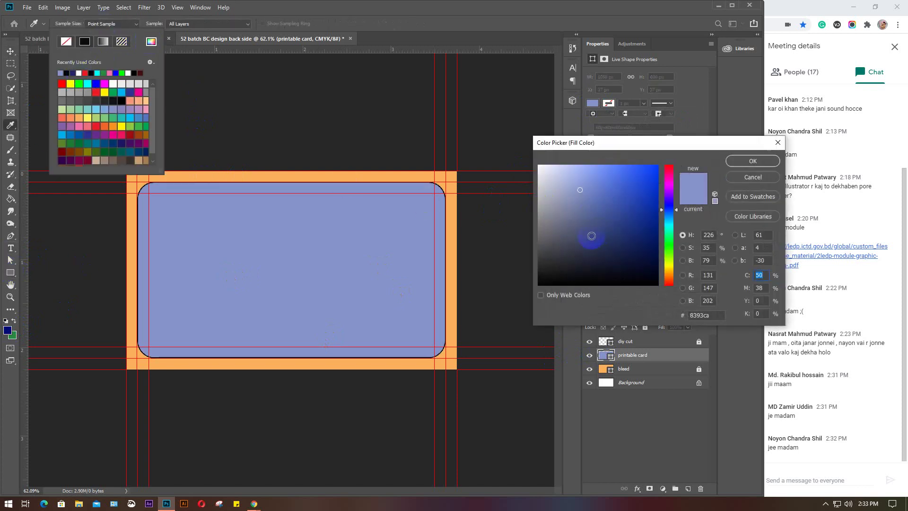
left_click_drag(653, 251, 659, 164)
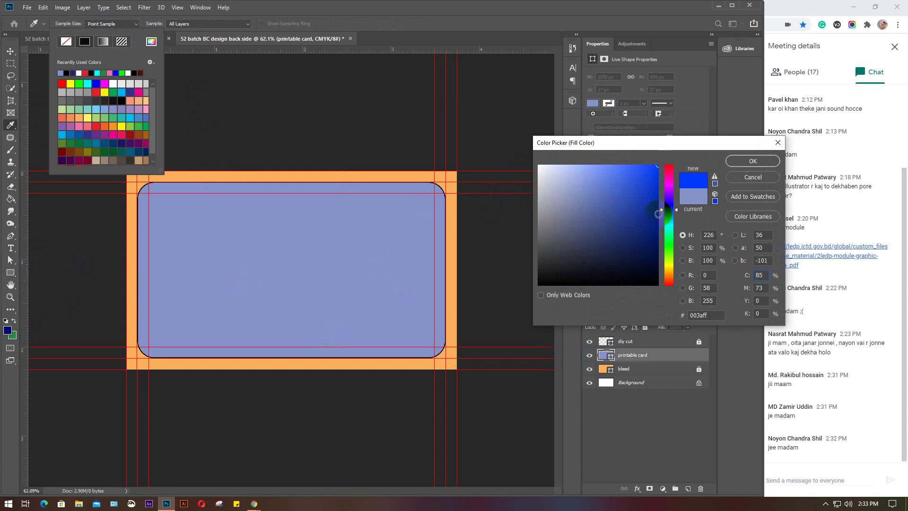
left_click(751, 161)
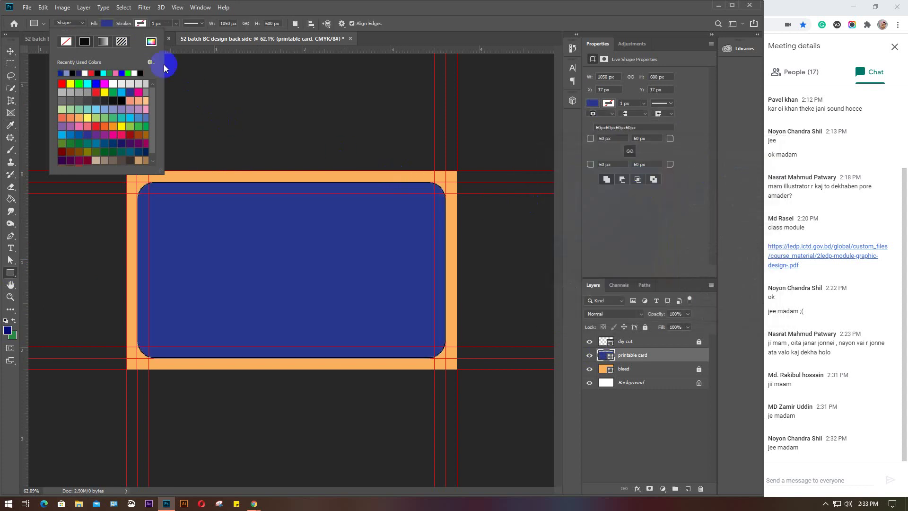
left_click(107, 23)
Change the card fill to the deeper blue #28388e
left_click(107, 23)
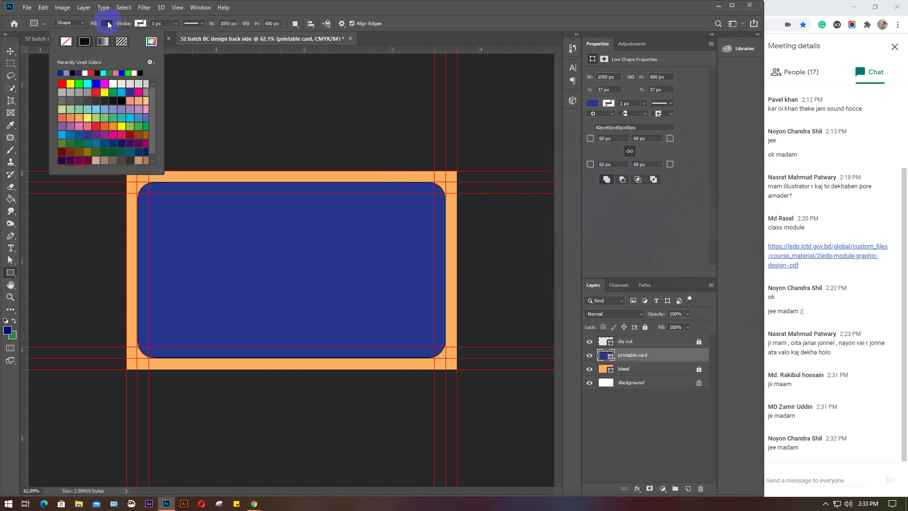
left_click(151, 42)
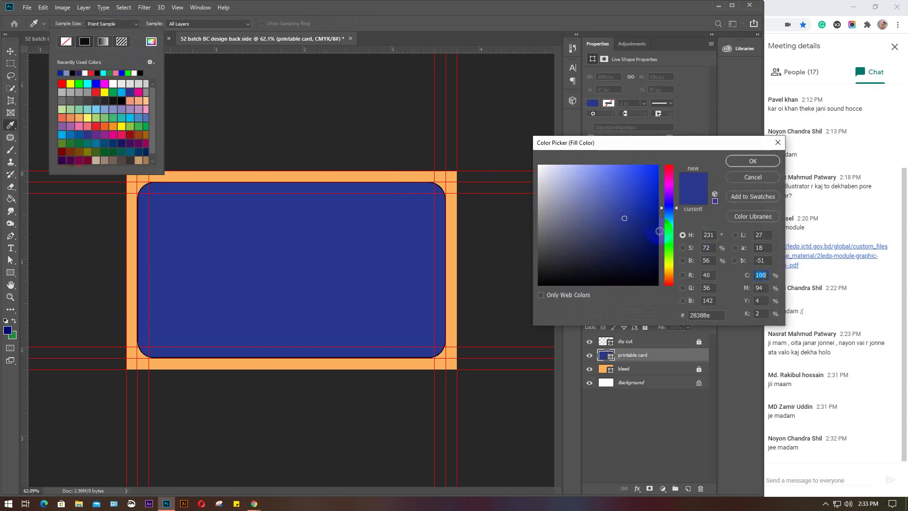
left_click(734, 161)
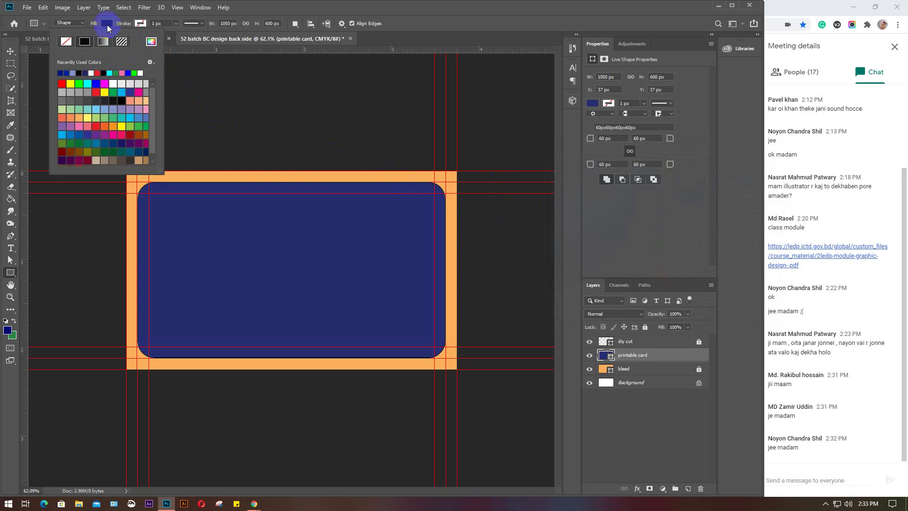
left_click(106, 24)
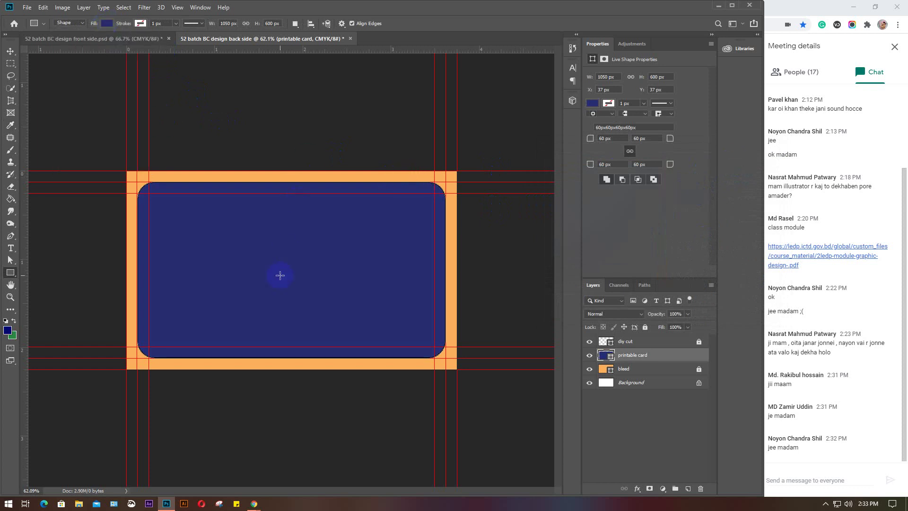
left_click(142, 37)
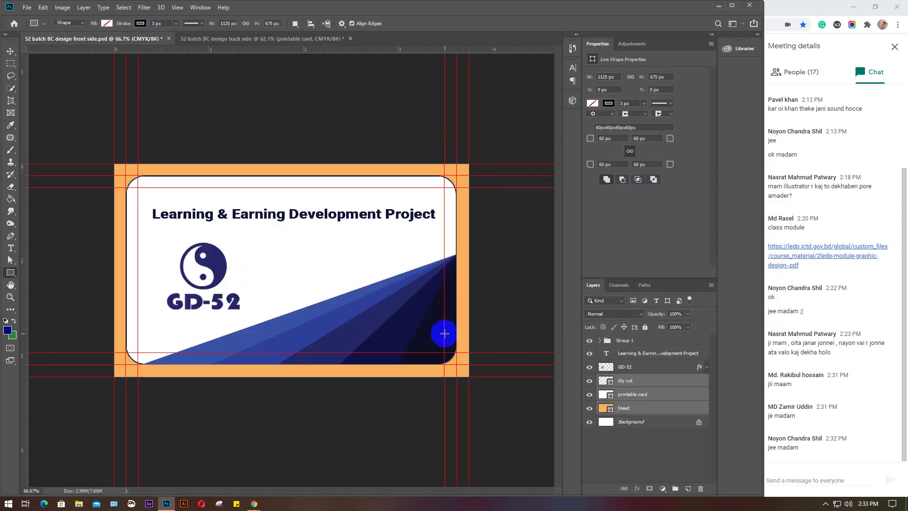
Drag Group 1's blue triangles from the front-side card onto the back-side card
left_click(643, 341)
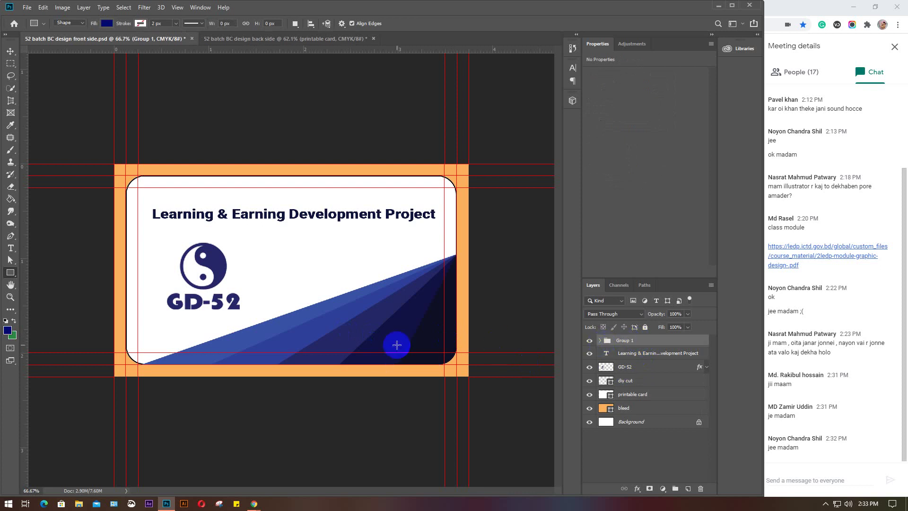
key("v")
left_click_drag(418, 330, 336, 328)
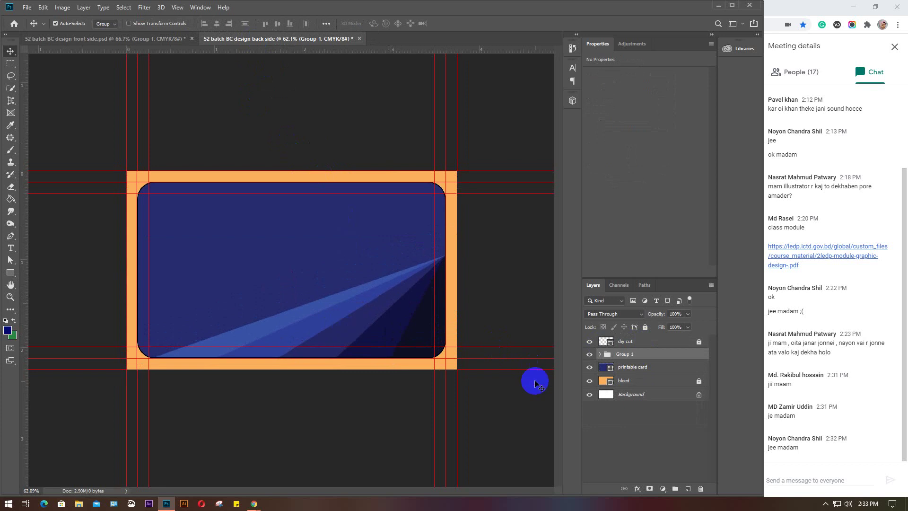
left_click(635, 369)
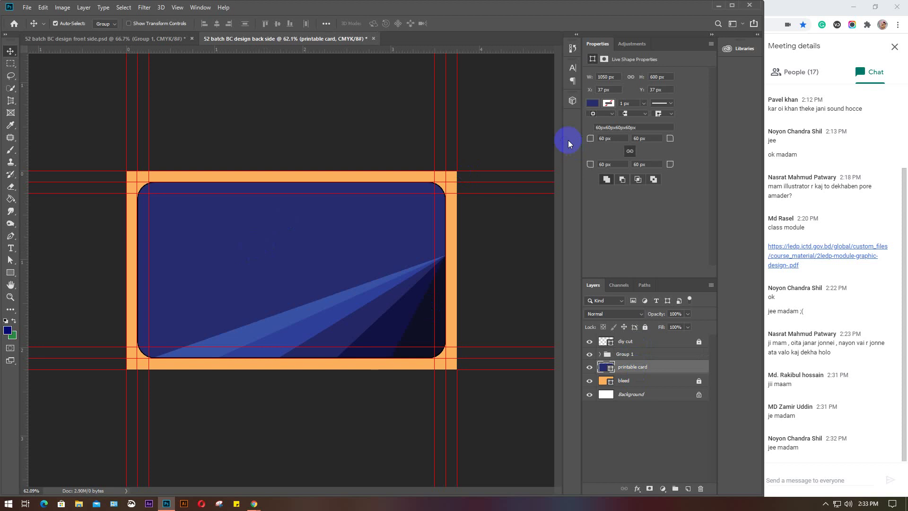
Fill the printable card with a dark navy sampled using the Color Picker eyedropper
left_click(593, 103)
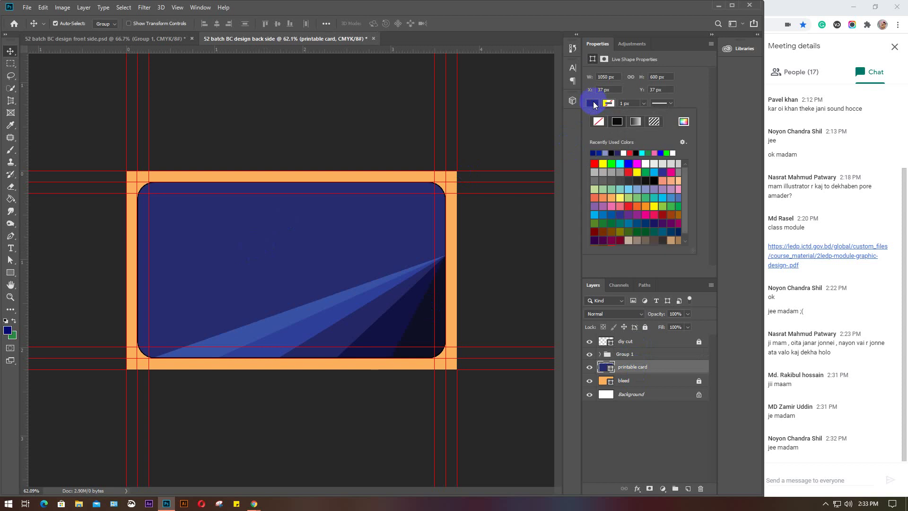
left_click(683, 121)
left_click(425, 310)
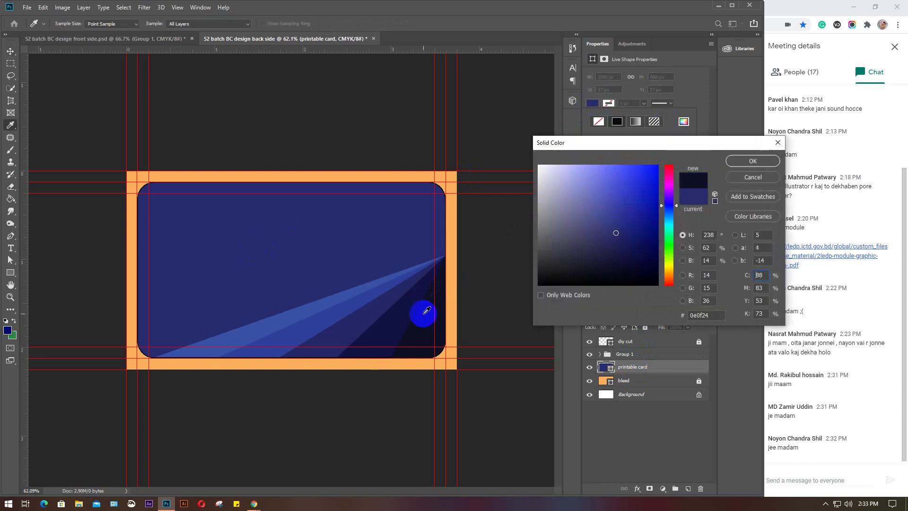
left_click_drag(425, 310, 373, 322)
left_click(747, 163)
left_click(751, 161)
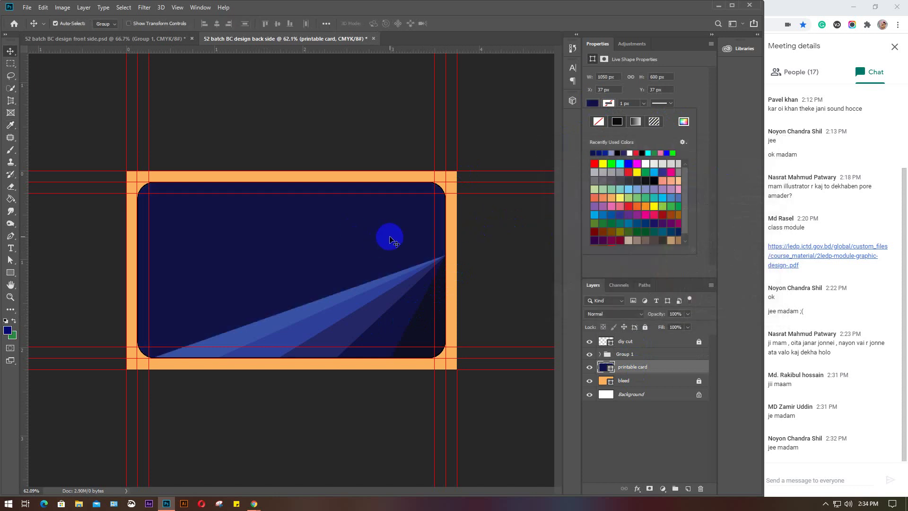
left_click(390, 237)
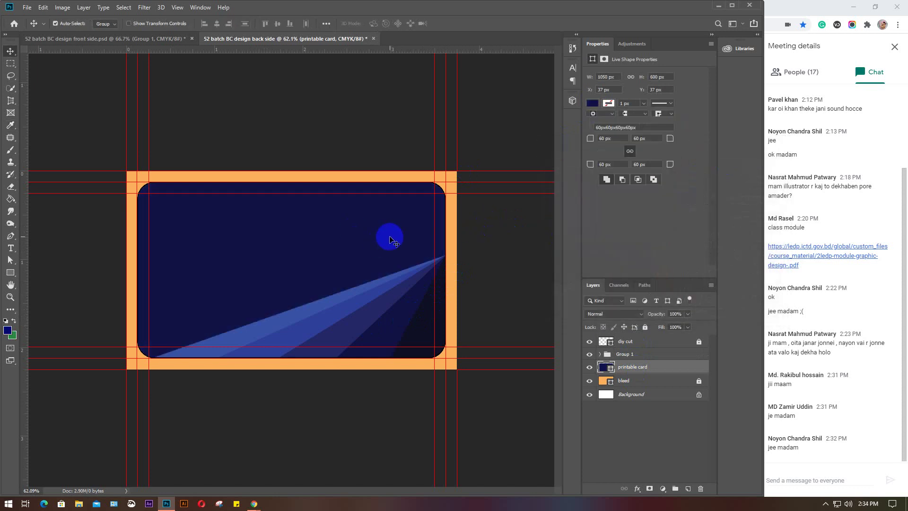
Move Group 1 below the bleed layer, hide it, and lock the printable card layer
left_click(515, 258)
left_click(638, 355)
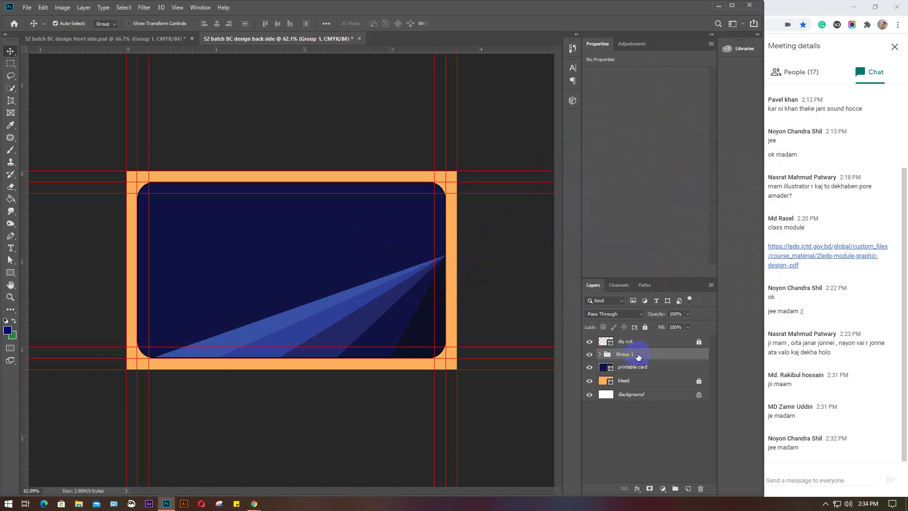
left_click_drag(644, 356, 645, 386)
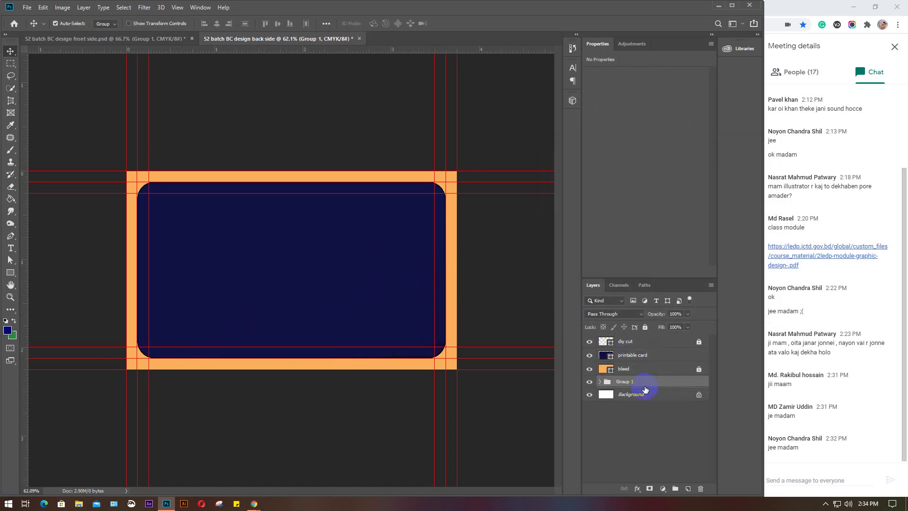
left_click(589, 382)
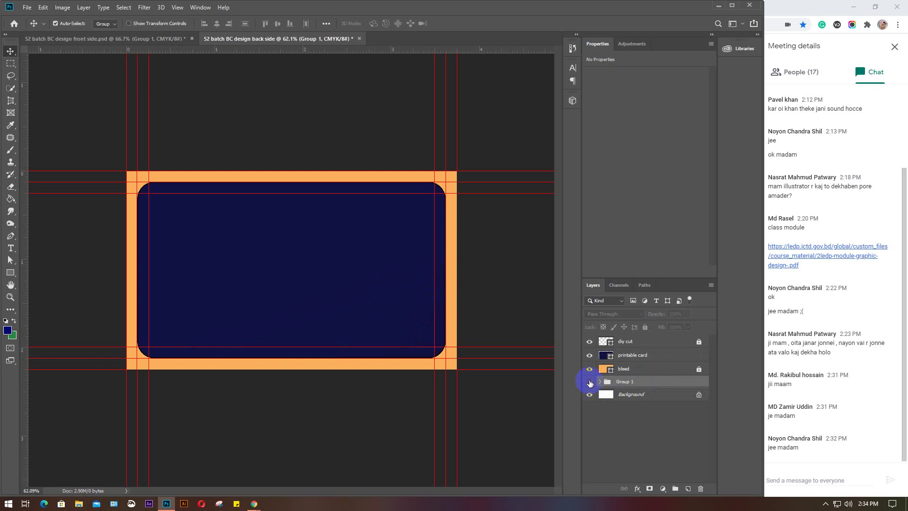
left_click(649, 356)
left_click(151, 38)
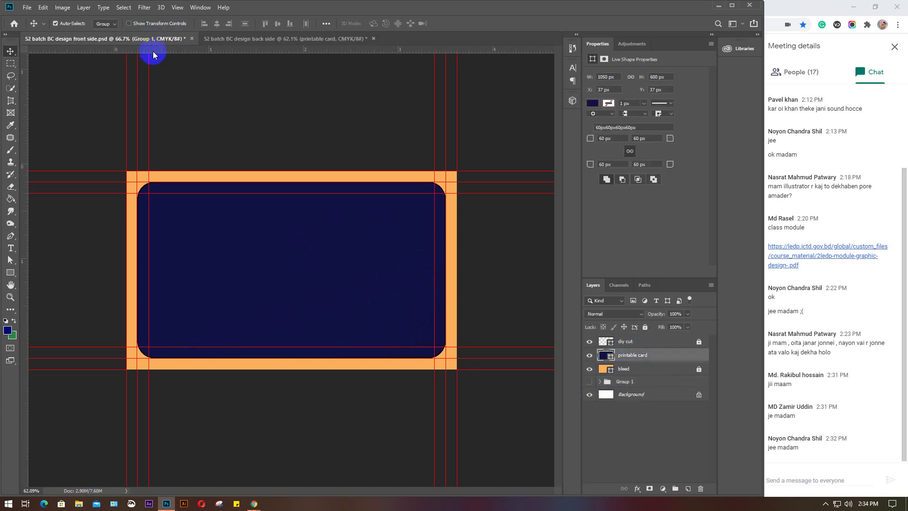
left_click(268, 38)
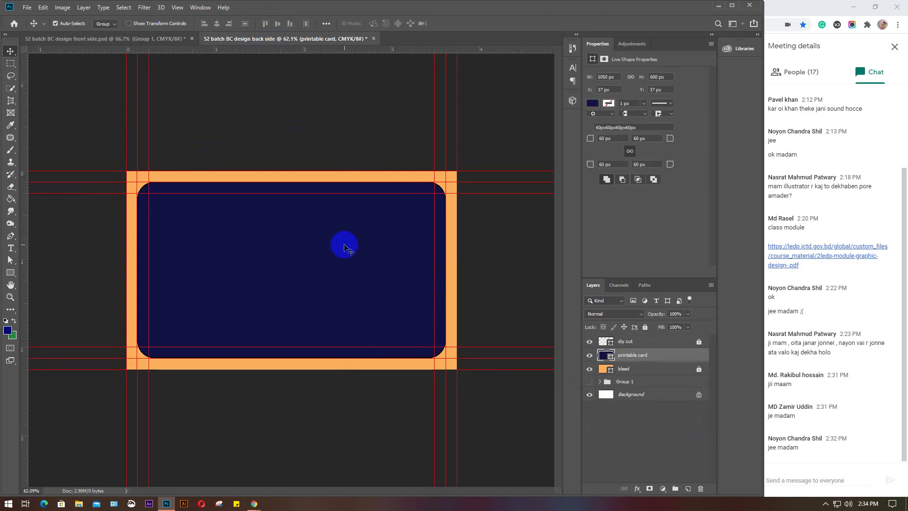
left_click(645, 326)
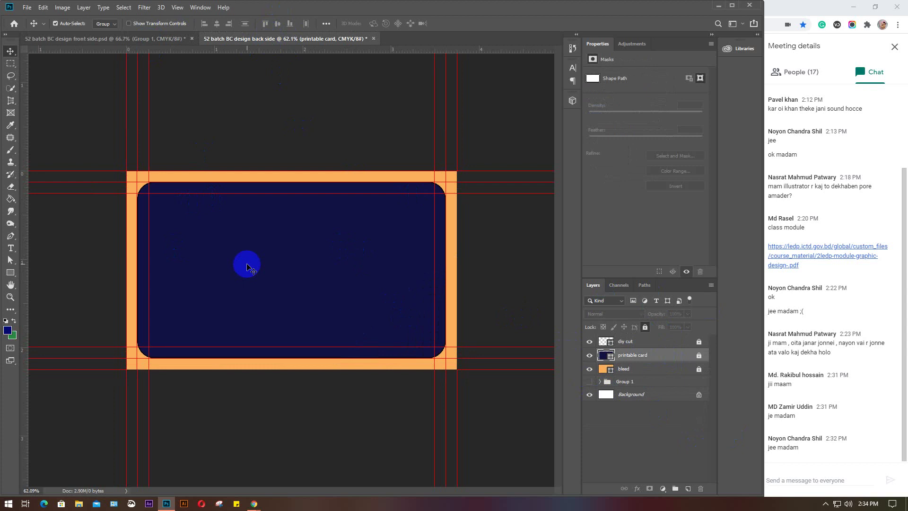
Add a type layer with the cardholder's name near the card's top-left
scroll(247, 267, "up", 1)
scroll(247, 265, "up", 3)
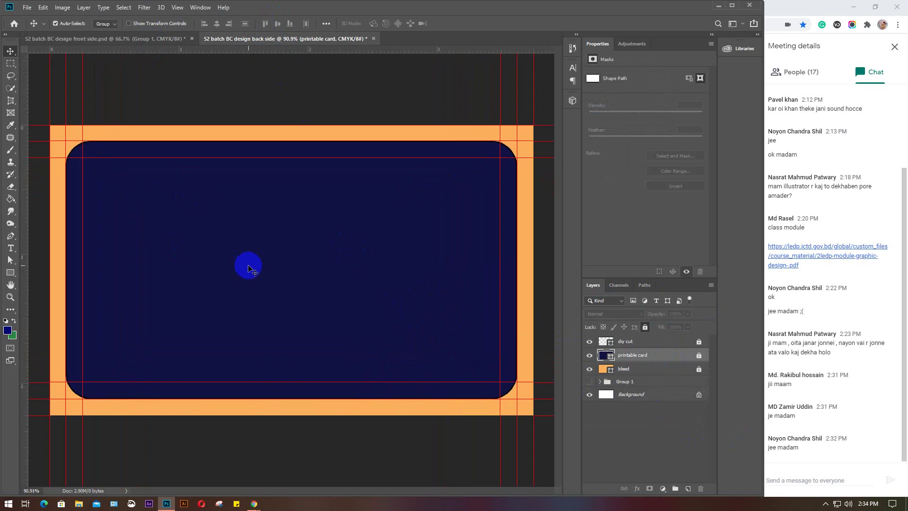
scroll(248, 268, "up", 1)
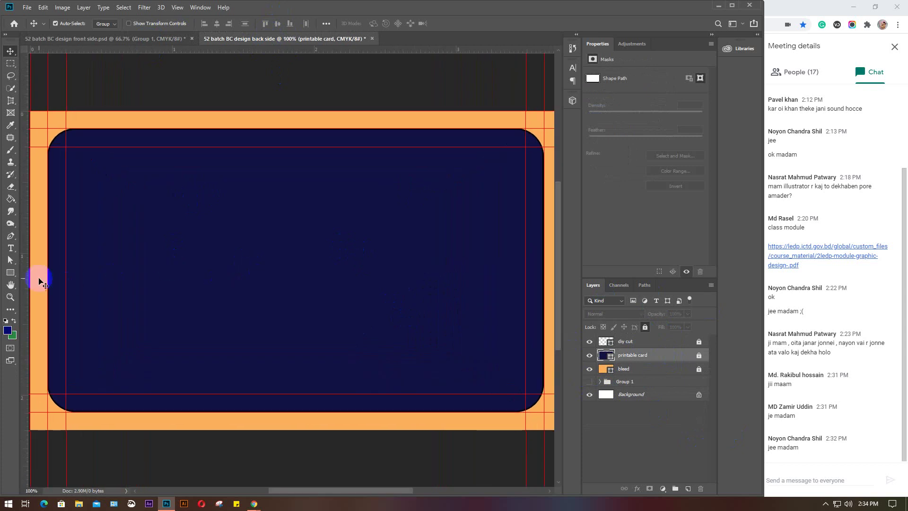
left_click(9, 251)
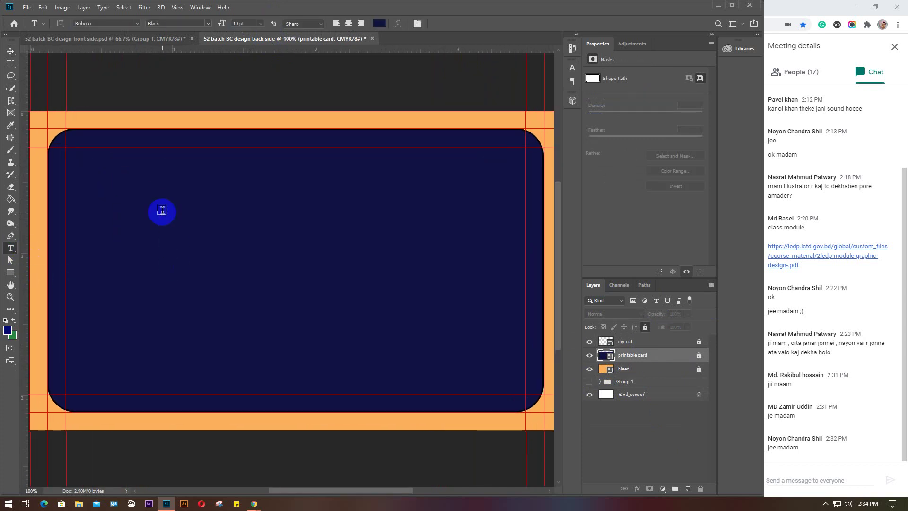
left_click(160, 171)
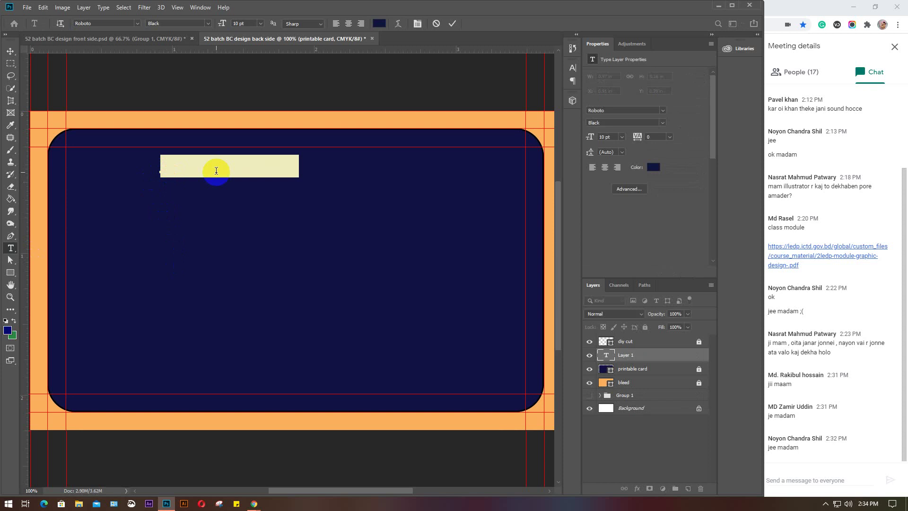
key("BackSpace")
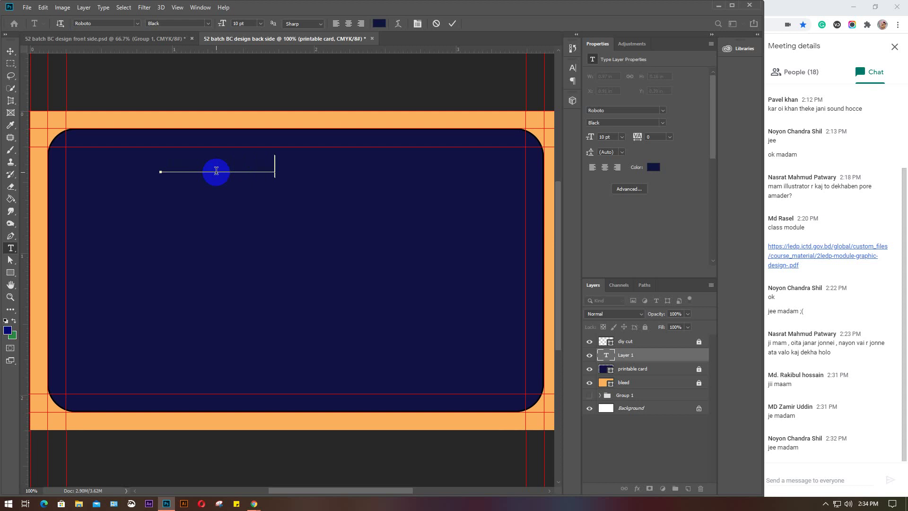
left_click_drag(251, 170, 137, 173)
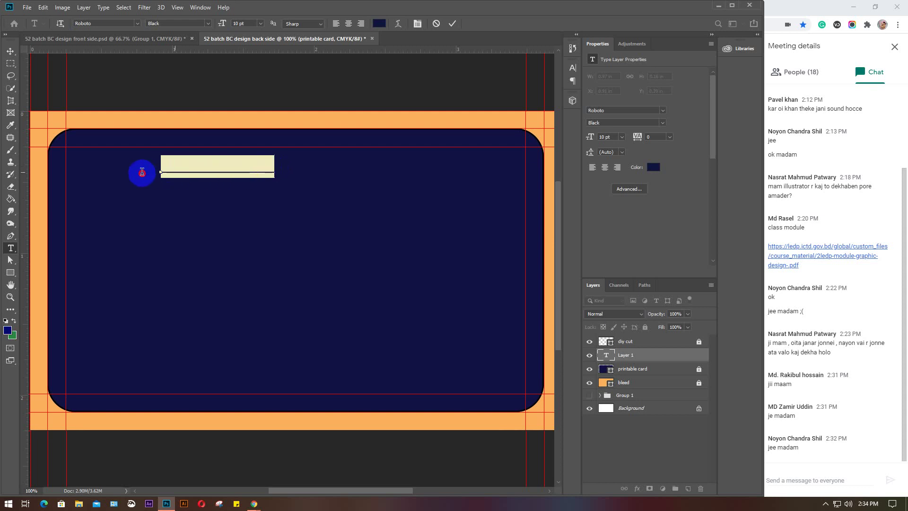
Make the name text white, then check the Meet participant list
left_click(652, 167)
left_click(553, 176)
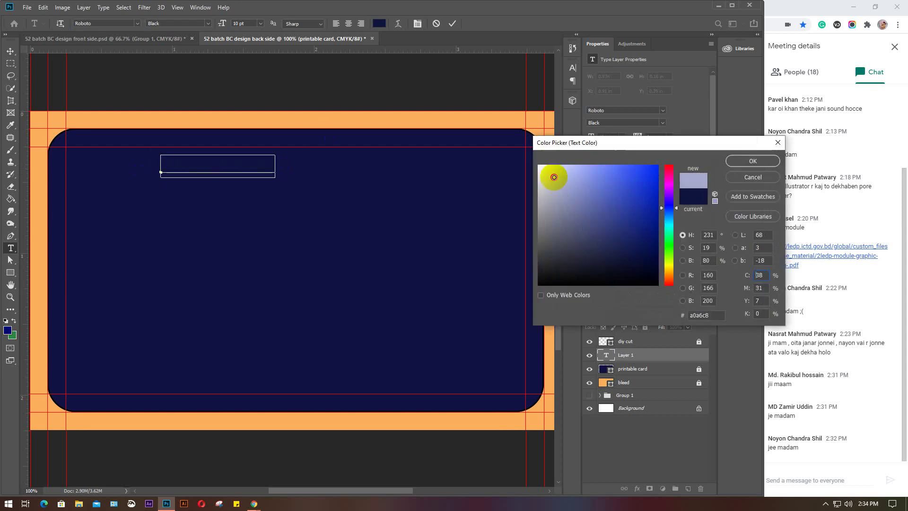
left_click(757, 160)
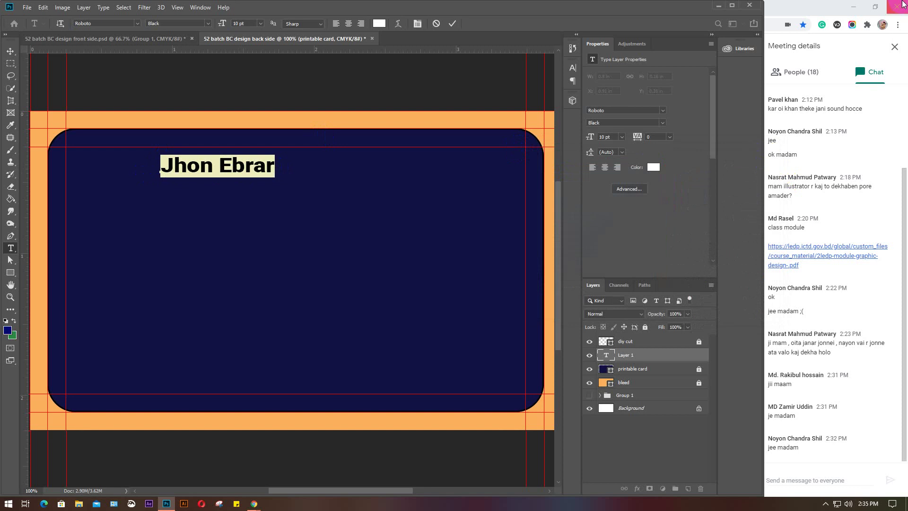
left_click(800, 73)
left_click(800, 73)
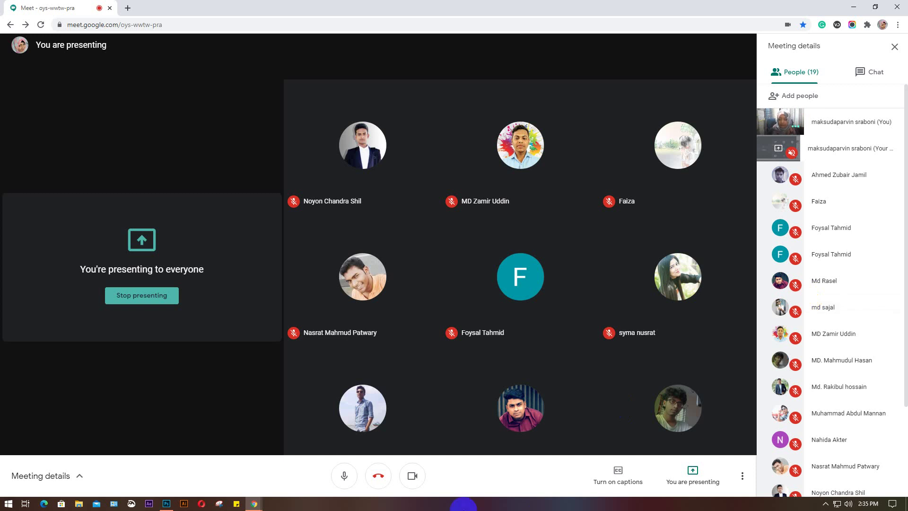
left_click(165, 504)
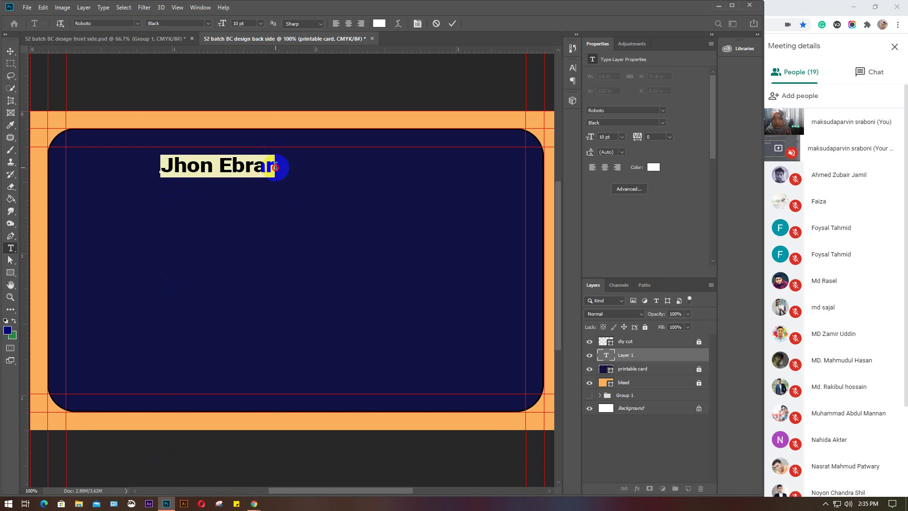
Commit the name and add a 'Graphic Designer' text line below it
left_click(275, 166)
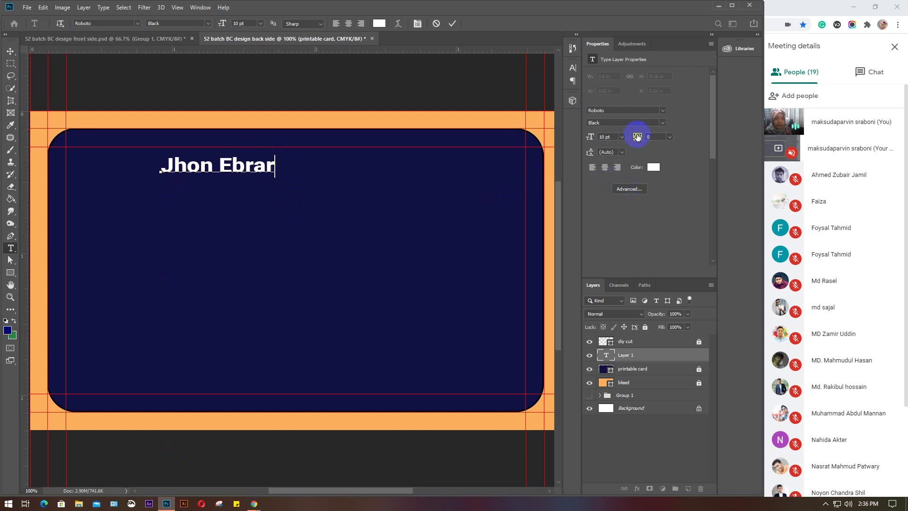
key("ctrl+Return")
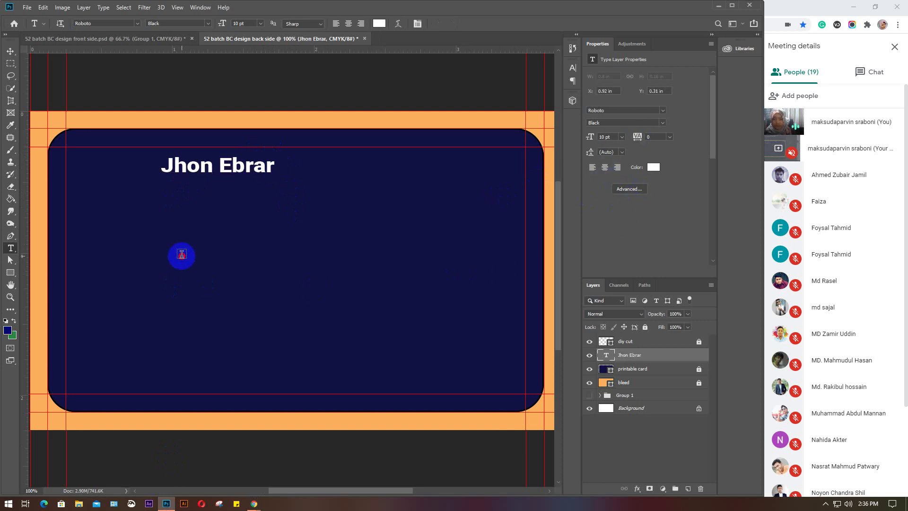
left_click(181, 254)
type("Gra")
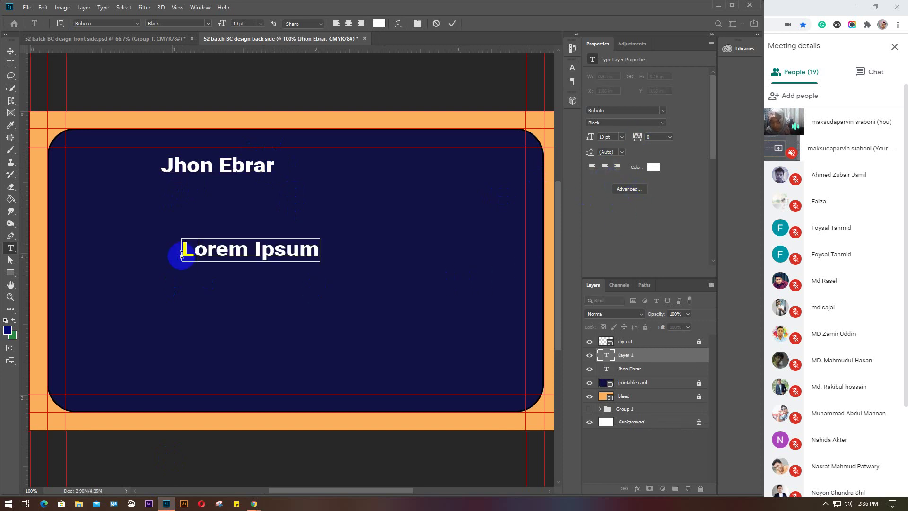
type("ph")
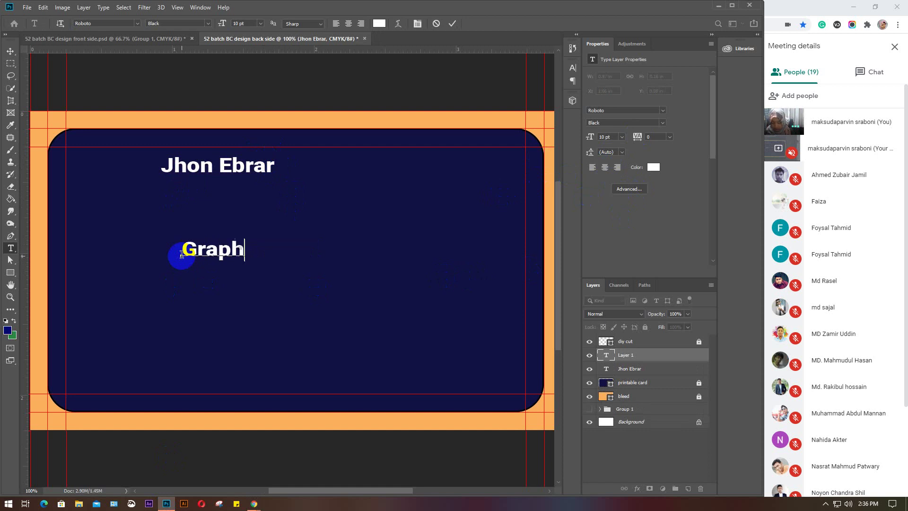
type("ic D")
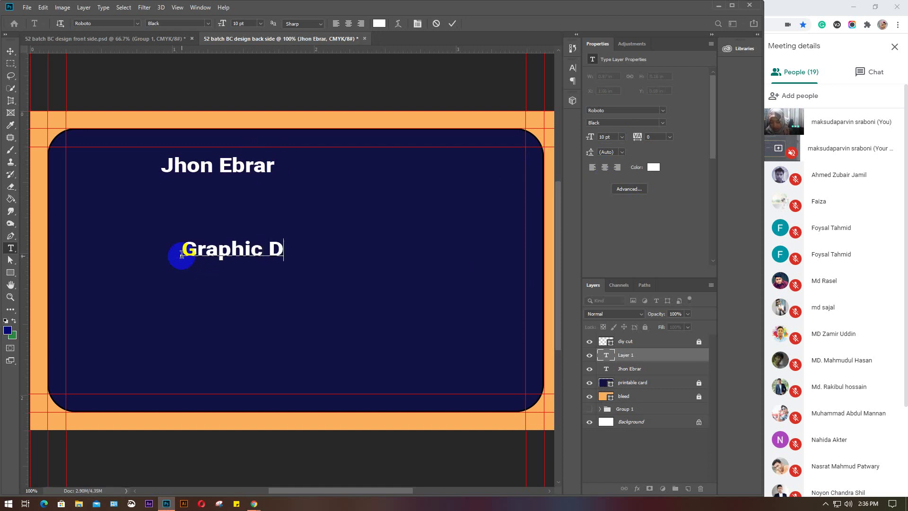
type("esigner")
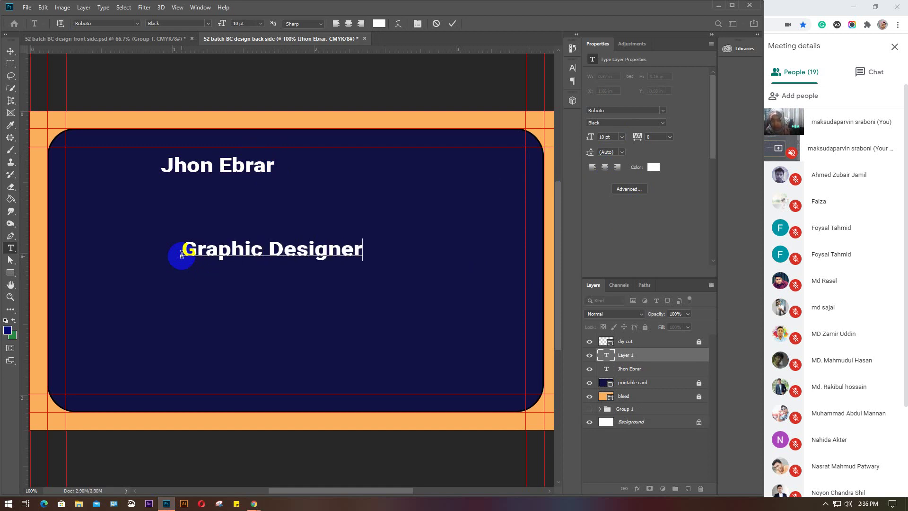
key("ctrl+Return")
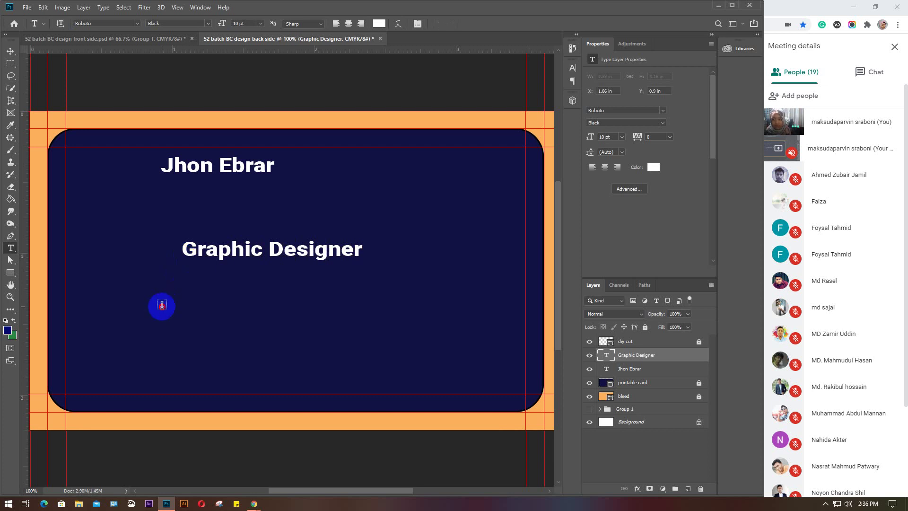
Add text lines for the phone number and the e-mail address
left_click(162, 304)
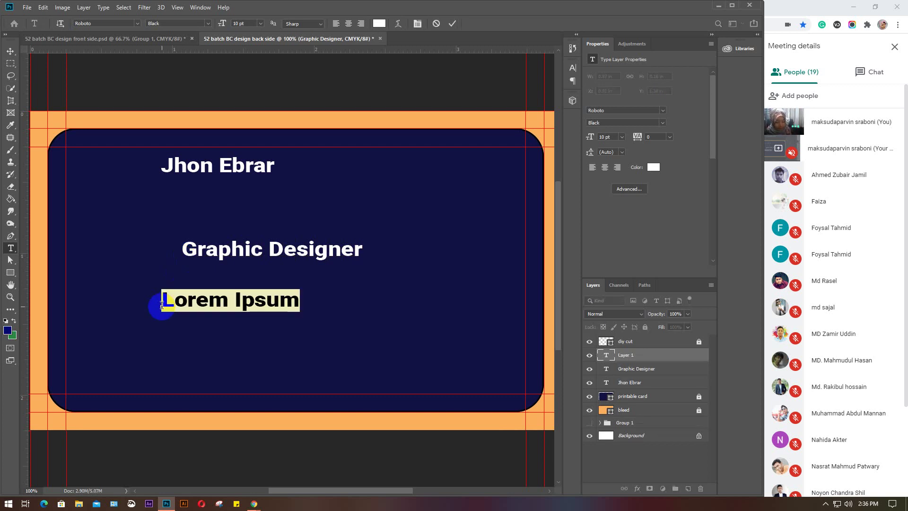
type("012")
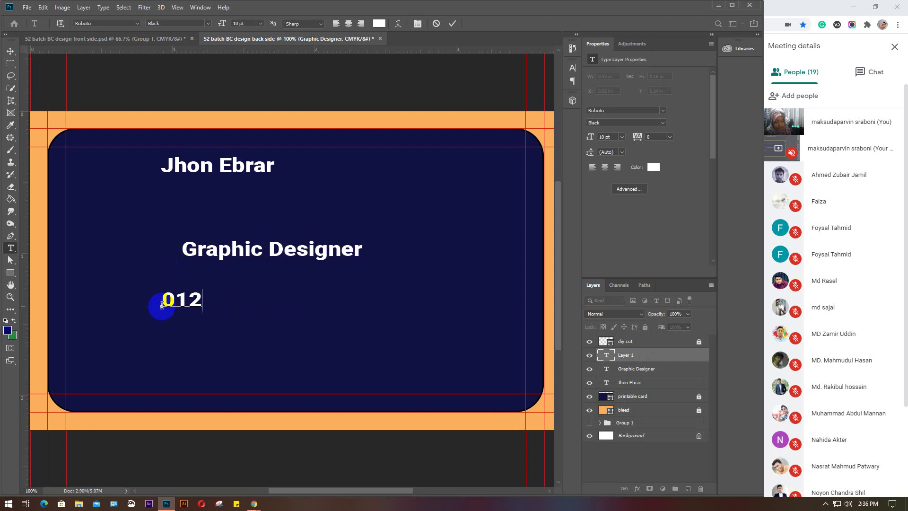
type("3 456 ")
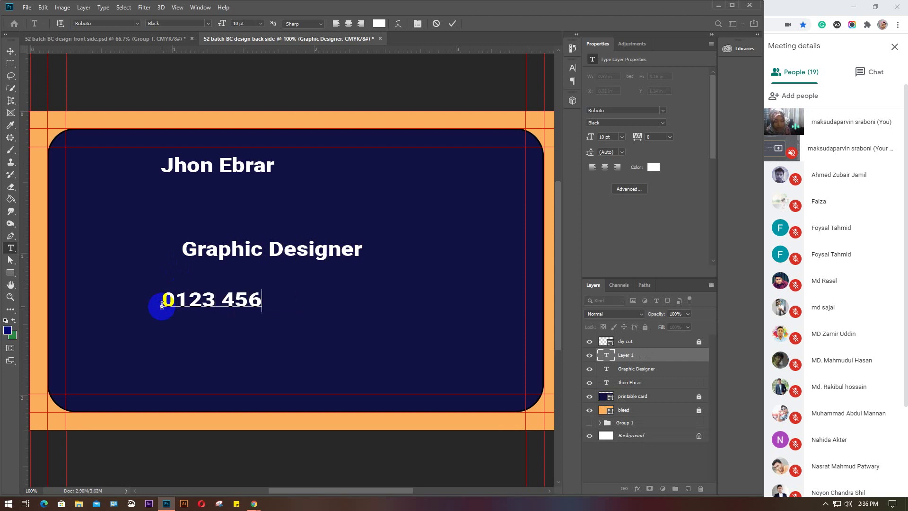
type("789")
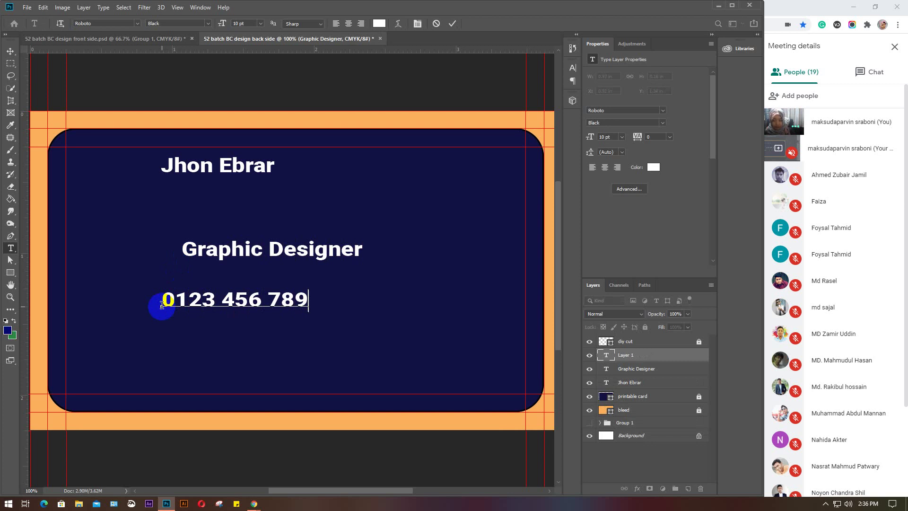
left_click(188, 299)
type("1")
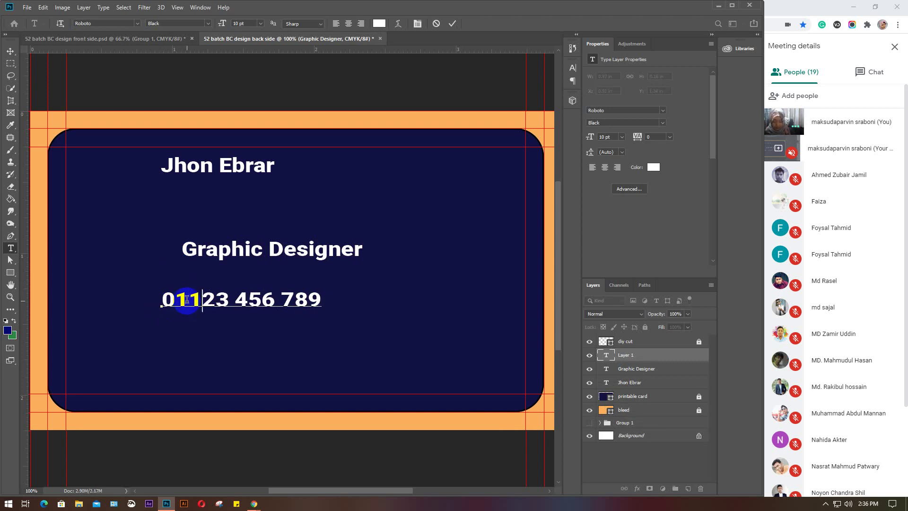
key("ctrl+Return")
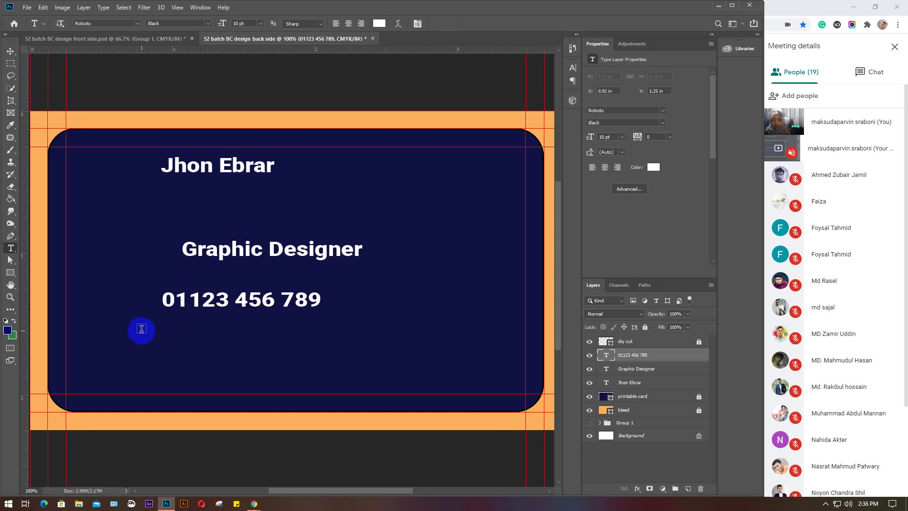
left_click(141, 328)
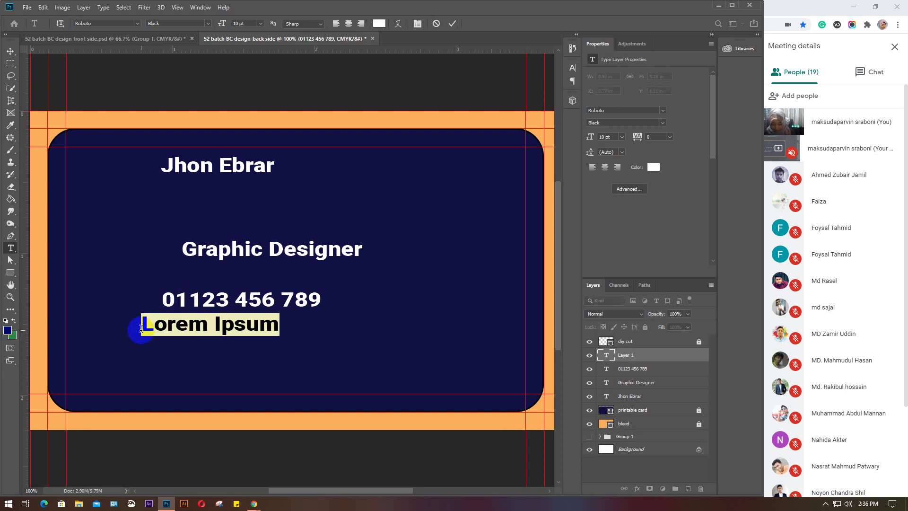
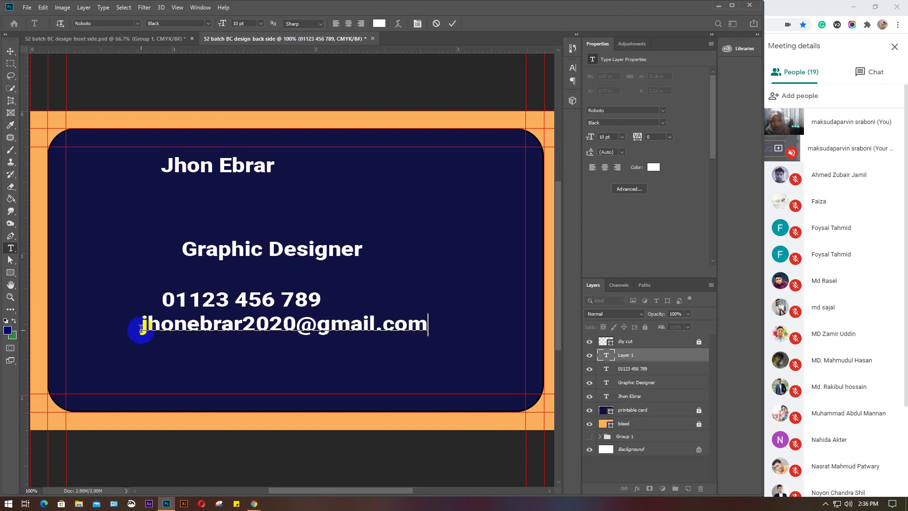
left_click(70, 347)
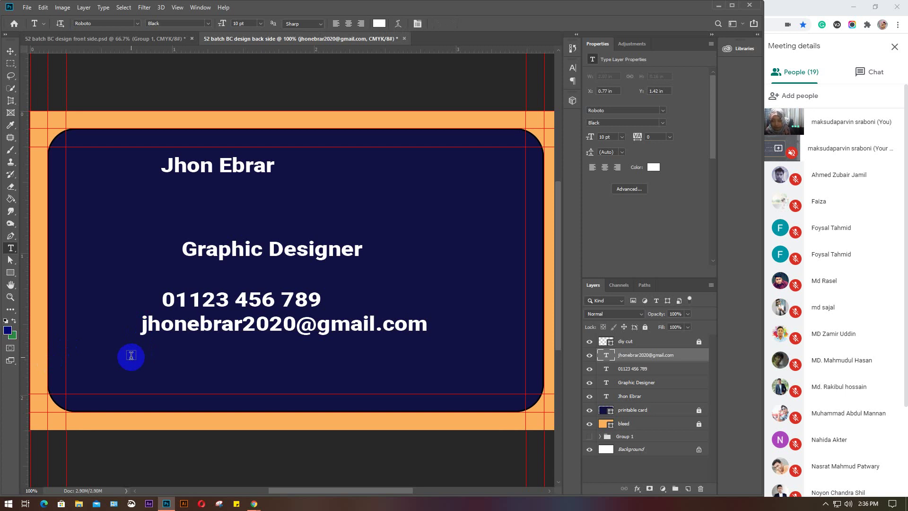
Add text lines for the website address and the street address below the e-mail
left_click(131, 356)
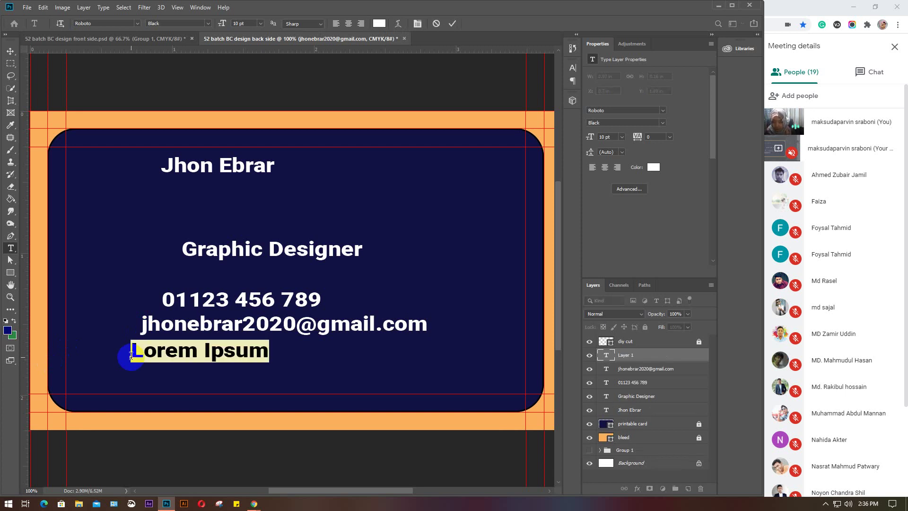
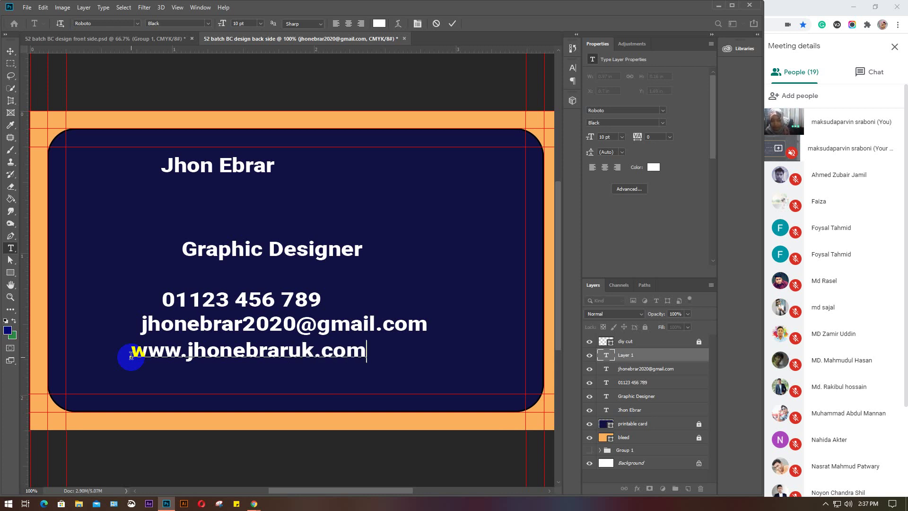
key("ctrl+Return")
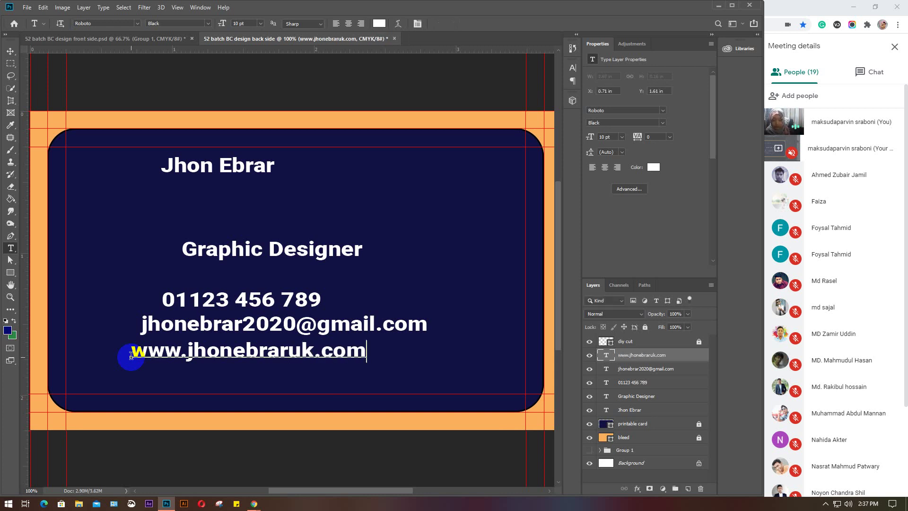
left_click(112, 380)
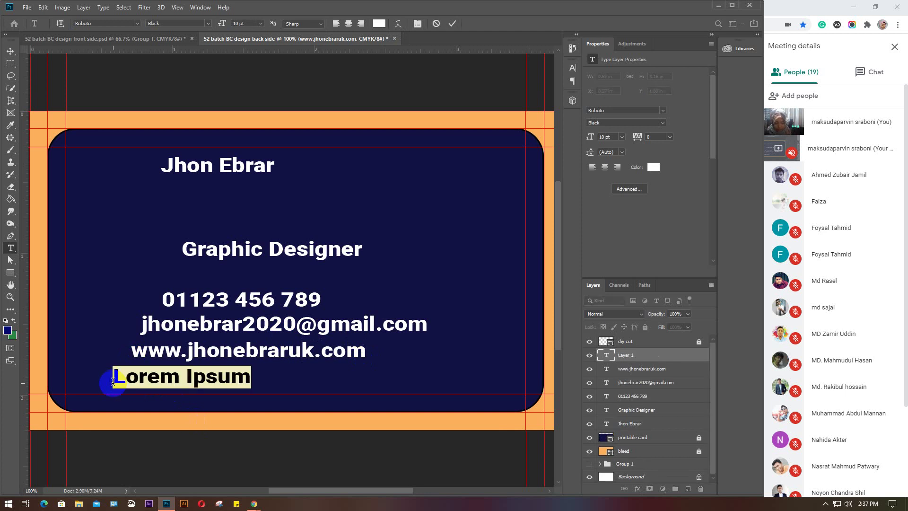
type("123")
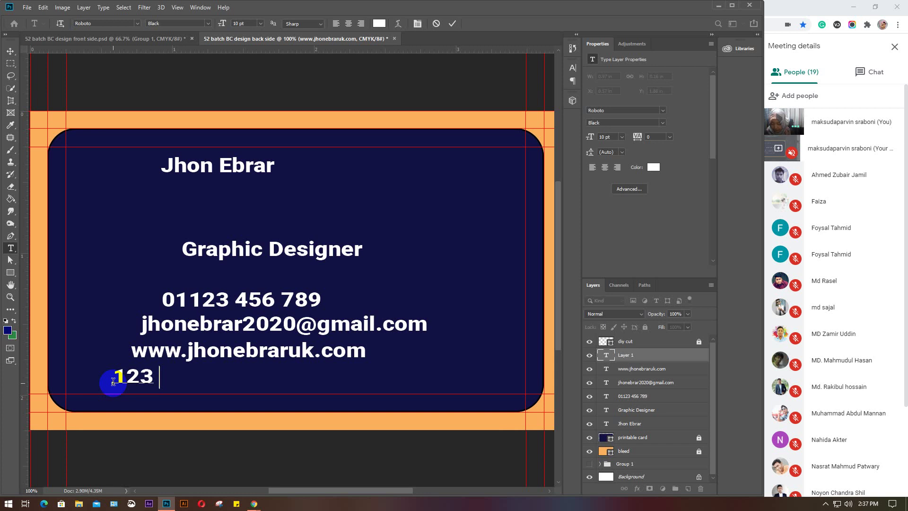
type("Stree")
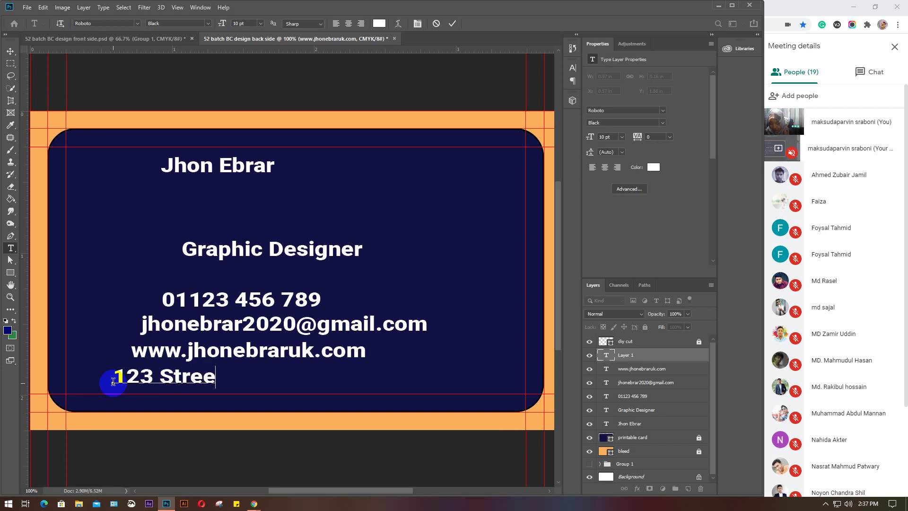
type("t Park,")
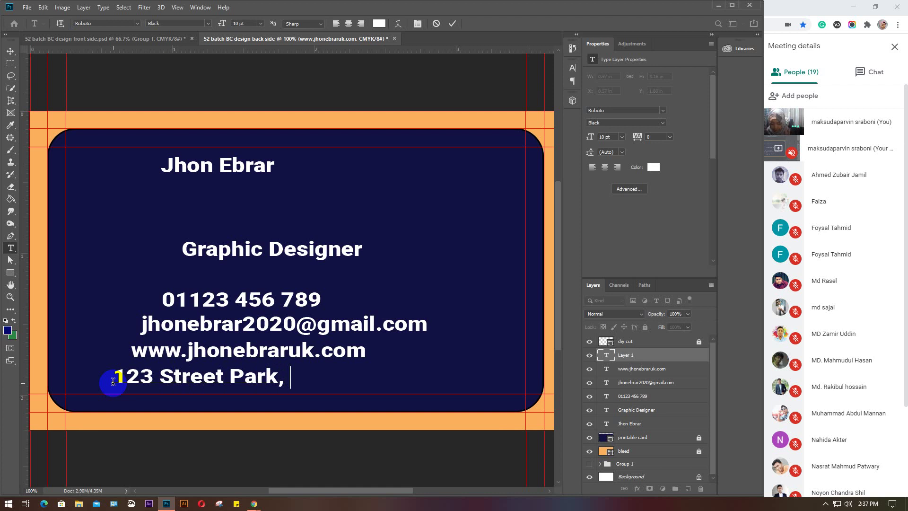
type(" Washing")
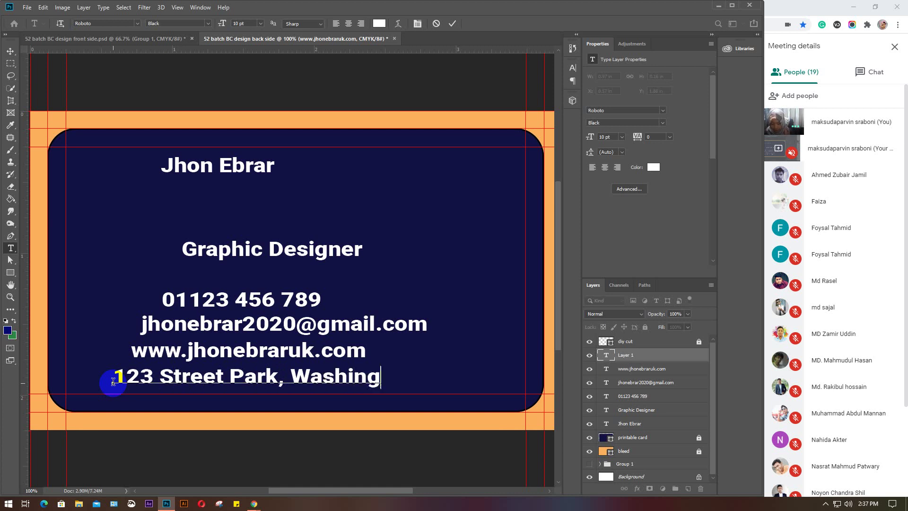
type("ton, ")
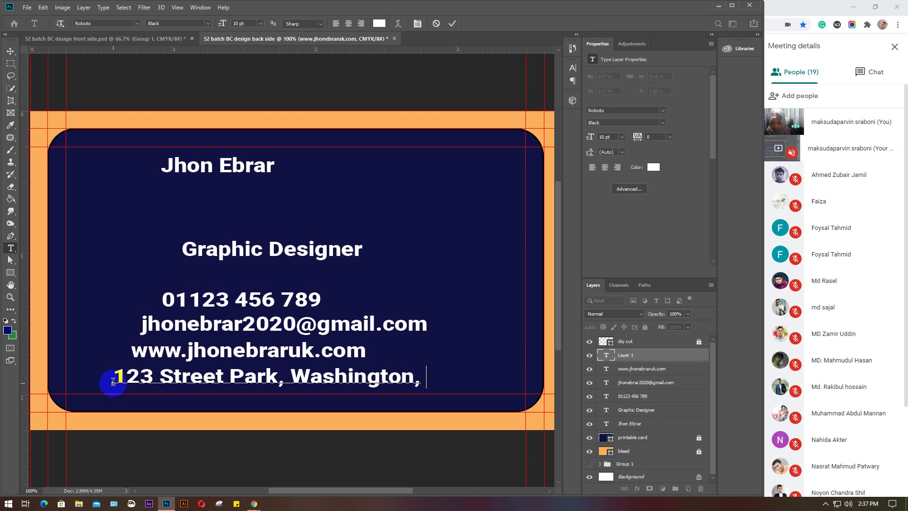
type("US")
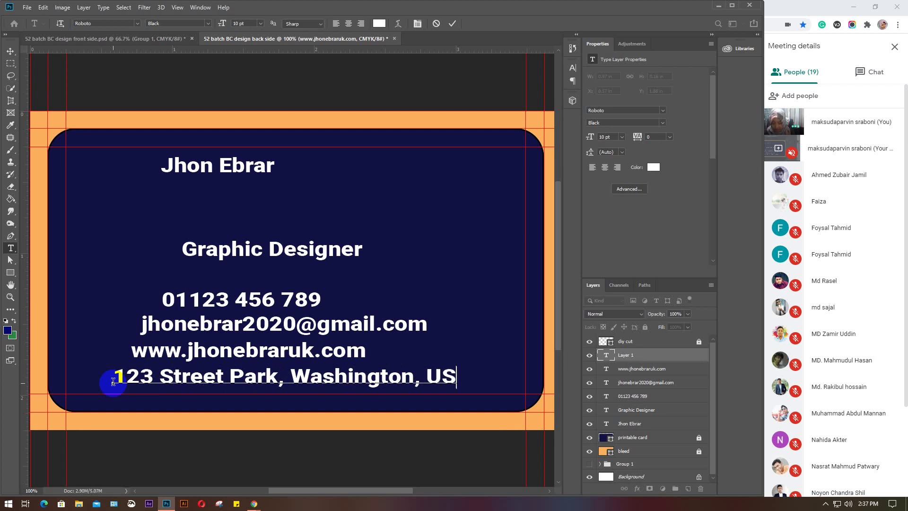
type("A")
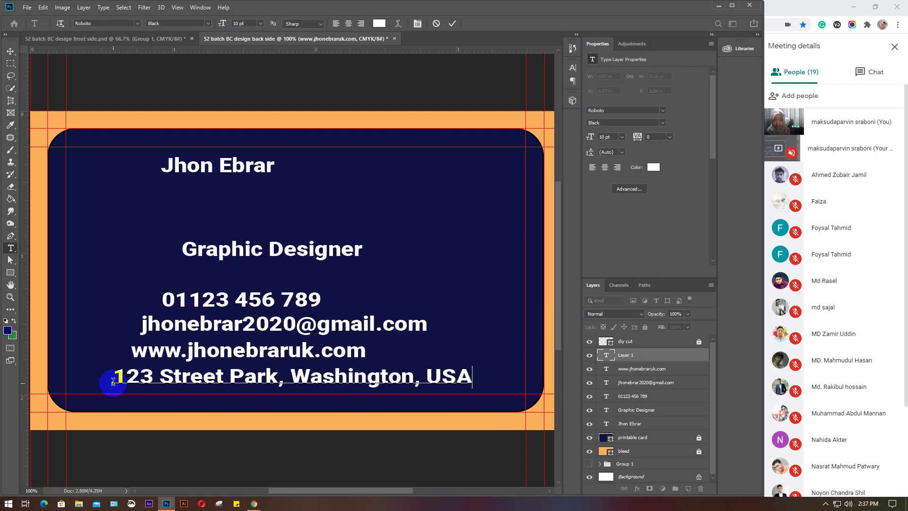
left_click(267, 267)
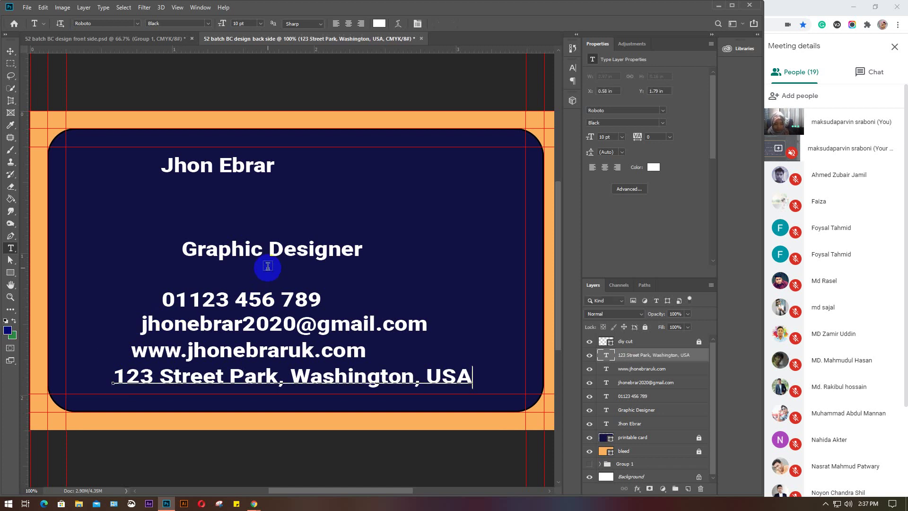
Move the name slightly lower and the Graphic Designer line up beneath it
key("v")
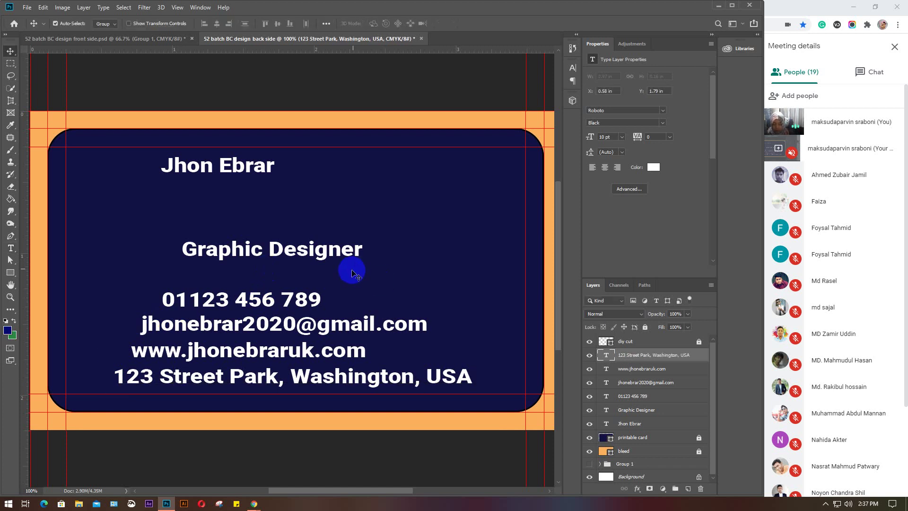
mouse_move(207, 173)
left_mouse_down()
mouse_move(199, 173)
mouse_move(205, 190)
left_mouse_up()
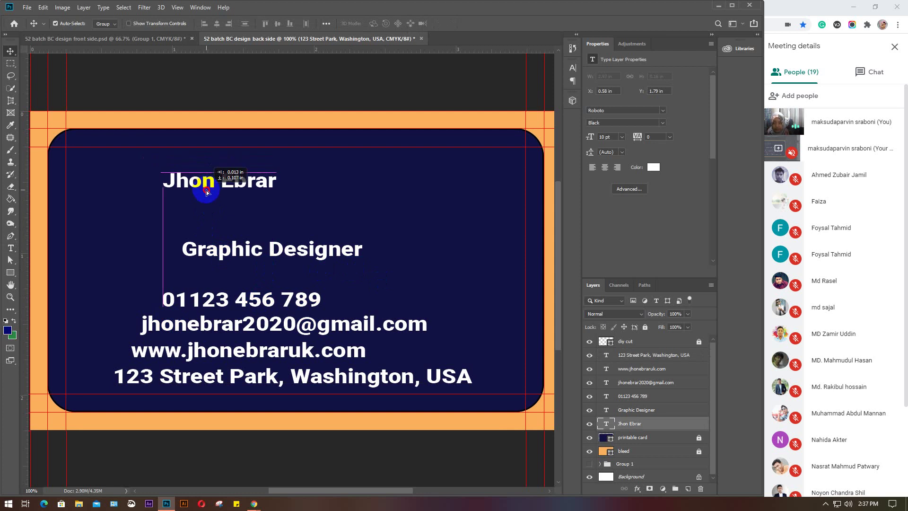
left_click_drag(204, 248, 196, 218)
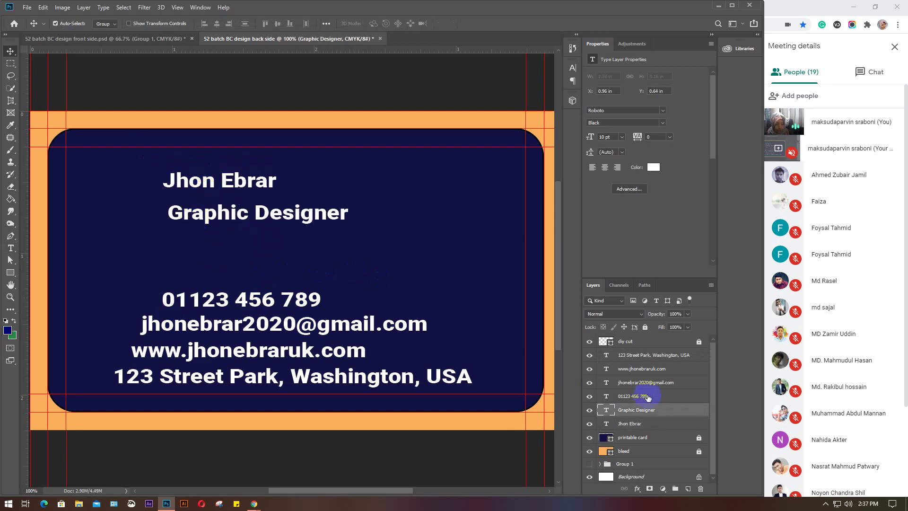
left_click_drag(661, 343, 661, 427)
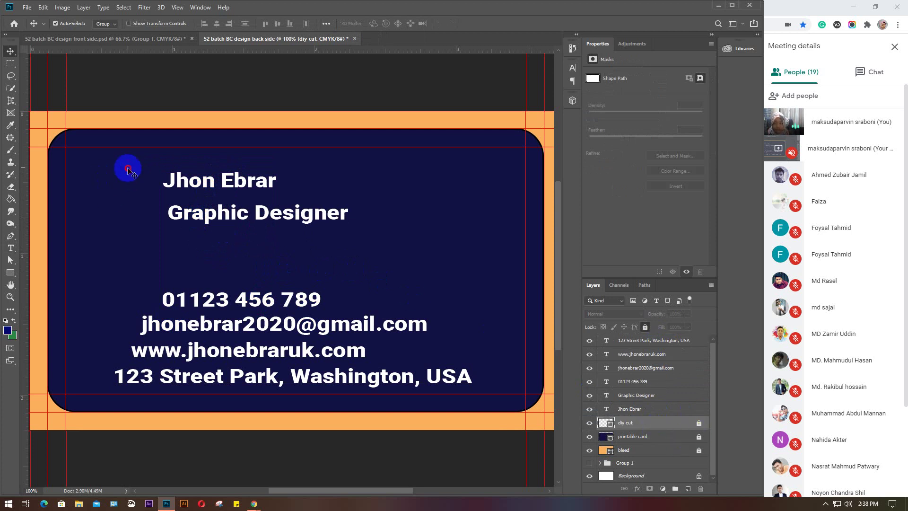
Shift all six text lines left, nudge the name left, then select the four contact lines
left_click_drag(128, 167, 294, 392)
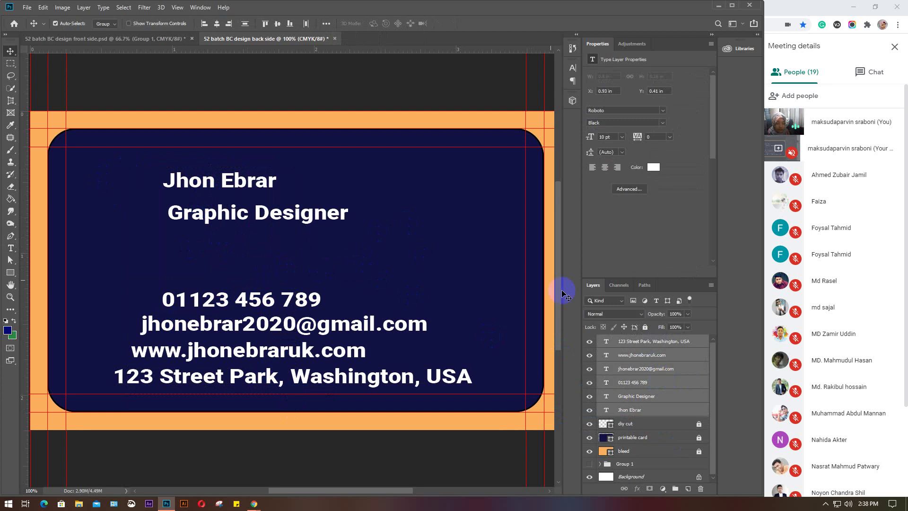
left_click(436, 233)
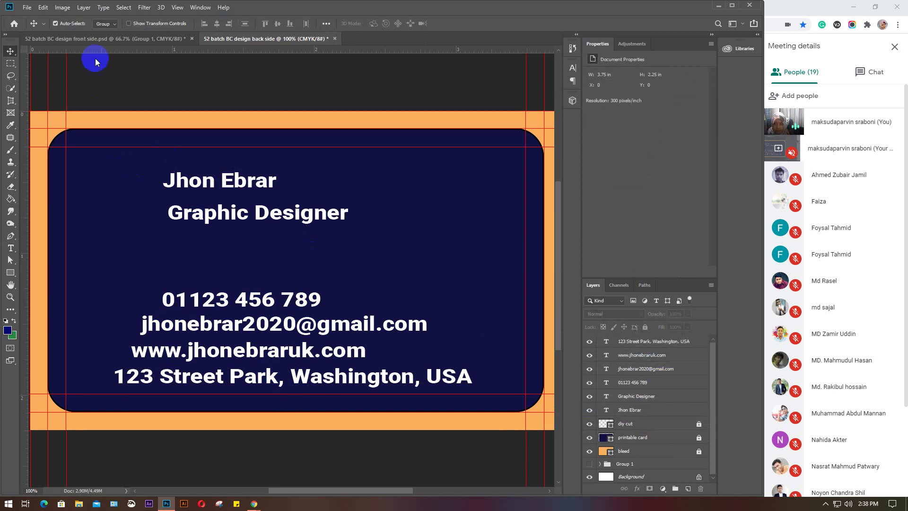
left_click(113, 25)
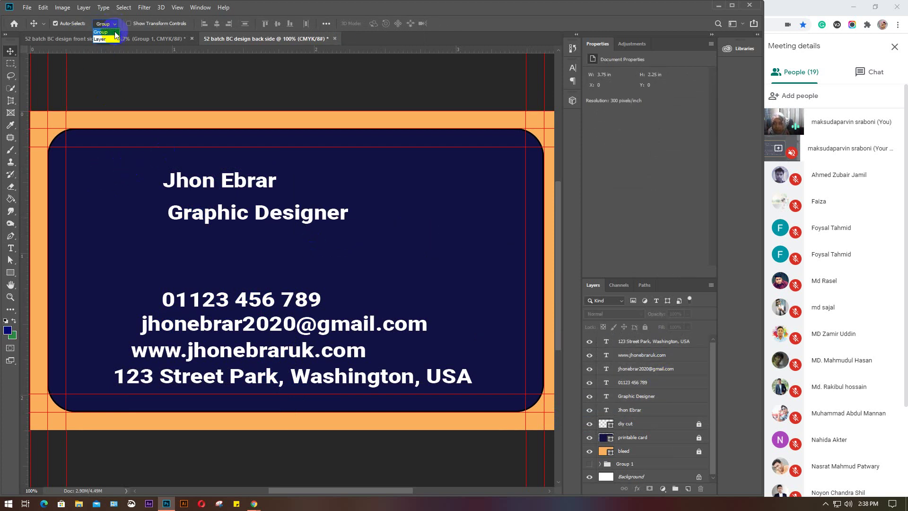
left_click(123, 151)
left_click_drag(124, 151, 282, 385)
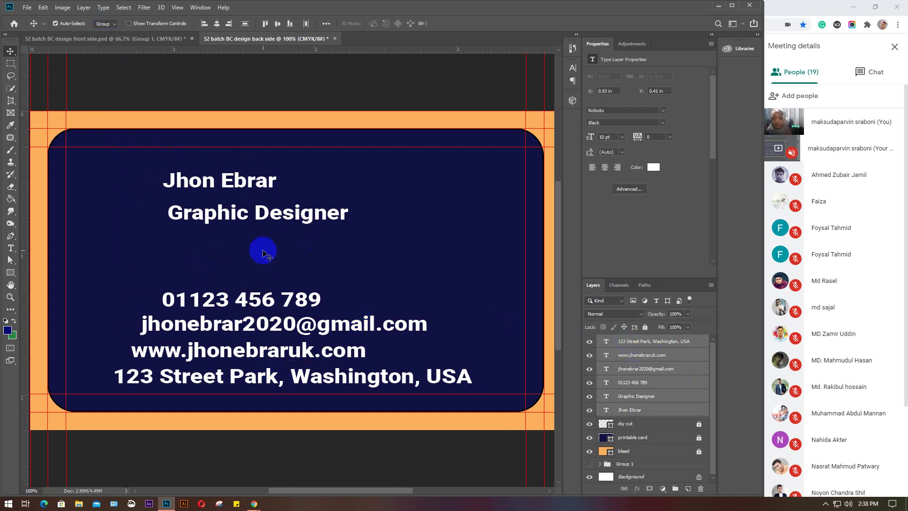
left_click(244, 300)
left_click_drag(138, 168, 272, 381)
left_click_drag(259, 305, 236, 295)
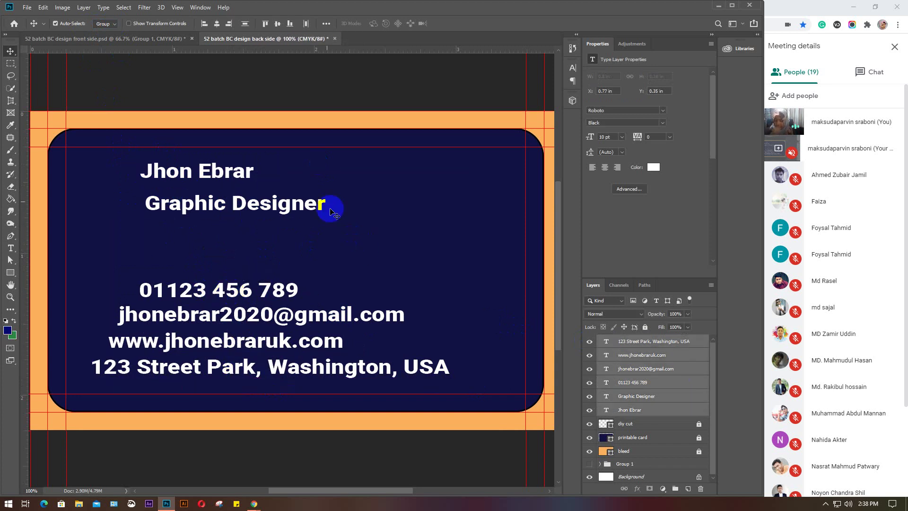
left_click(396, 240)
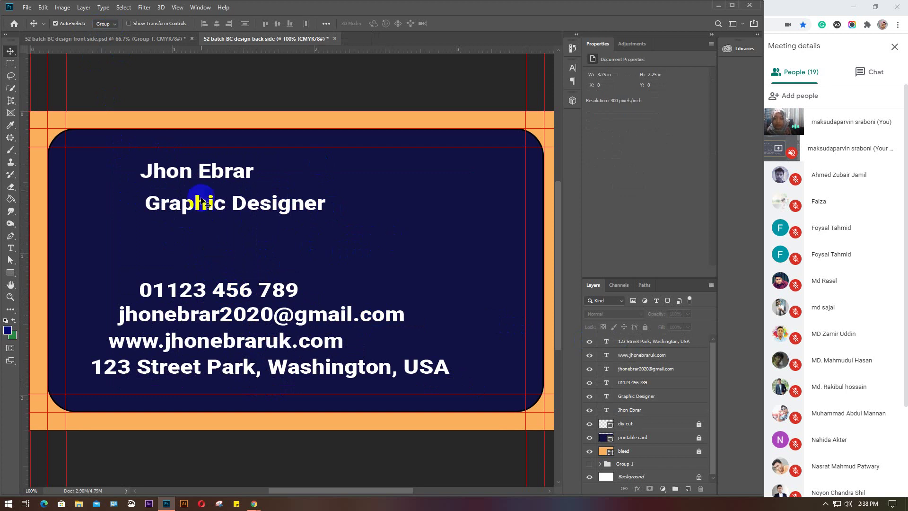
left_click_drag(183, 173, 155, 200)
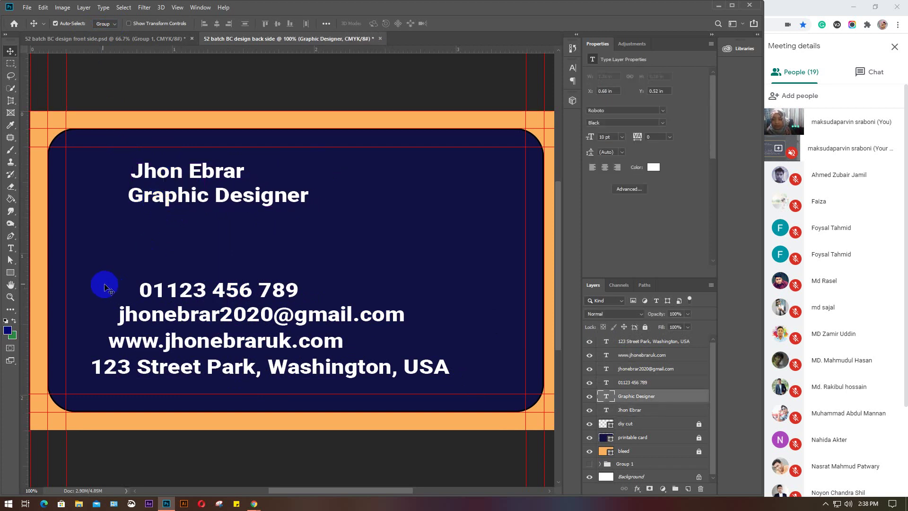
left_click_drag(106, 263, 220, 394)
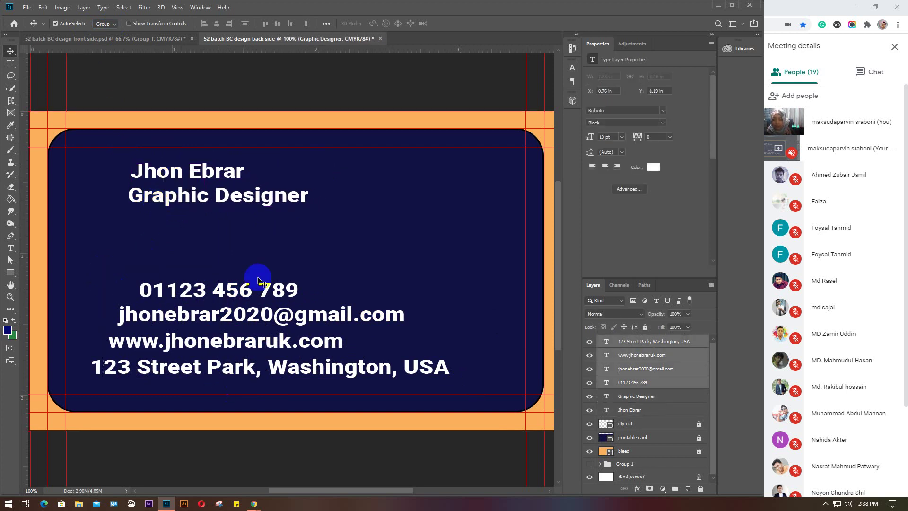
Align the phone, e-mail, website and address lines on their left edges
left_click(204, 24)
left_click(385, 255)
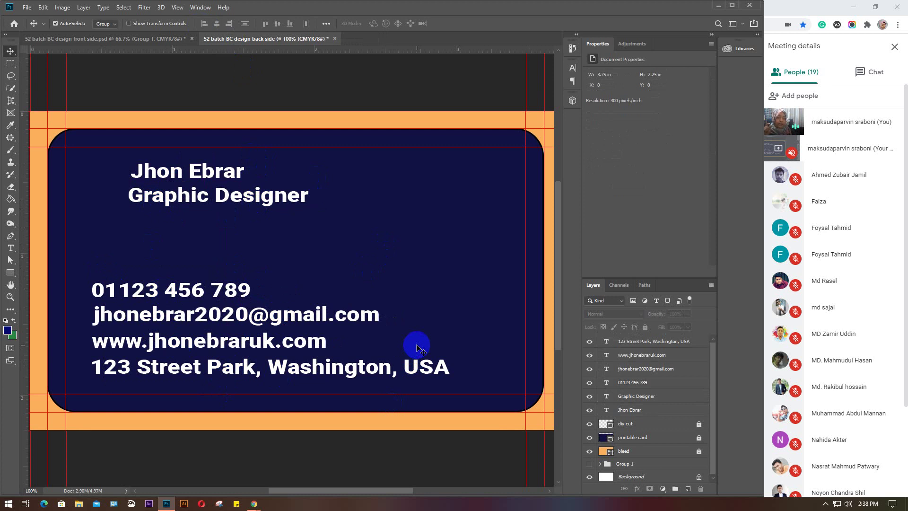
left_click(710, 46)
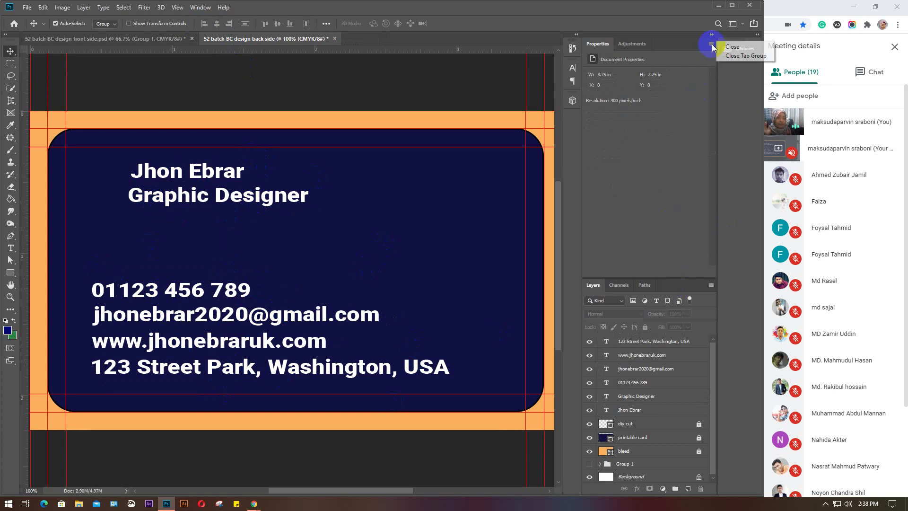
Close the Properties and Adjustments panels and select the name text layer
left_click(751, 55)
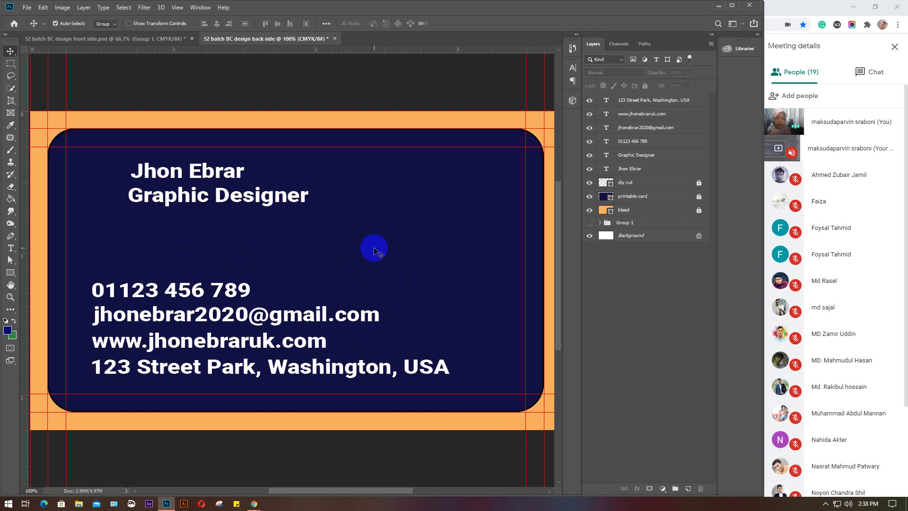
left_click(232, 173)
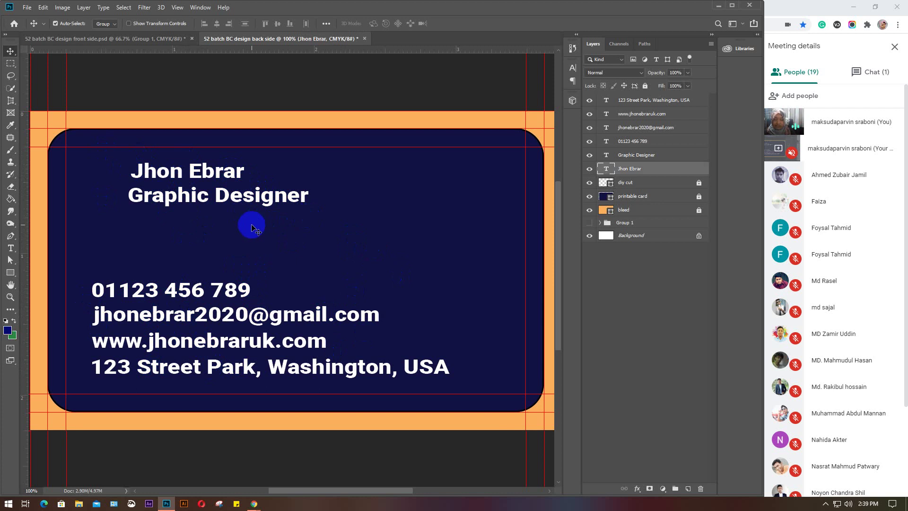
left_click(248, 225)
left_click(158, 173)
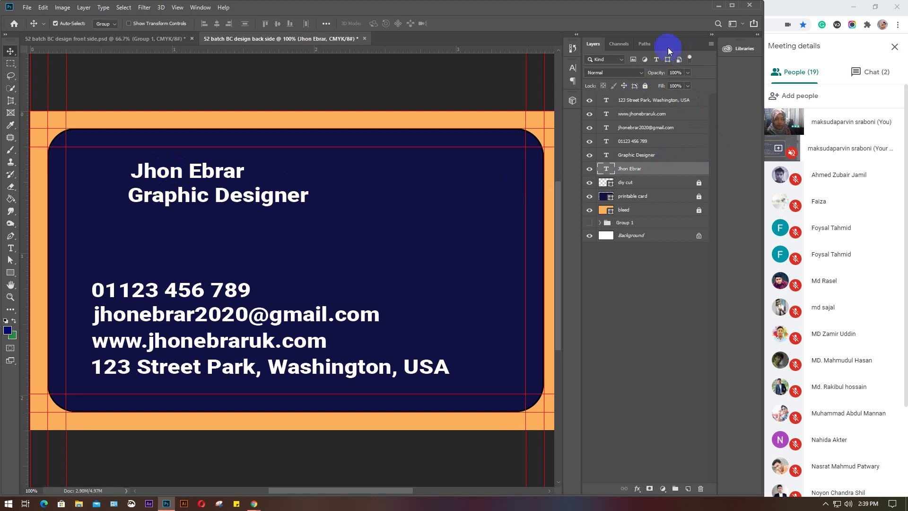
Set the name line to 14 pt, trying 15 and 13 pt before settling on 14 pt
left_click(573, 69)
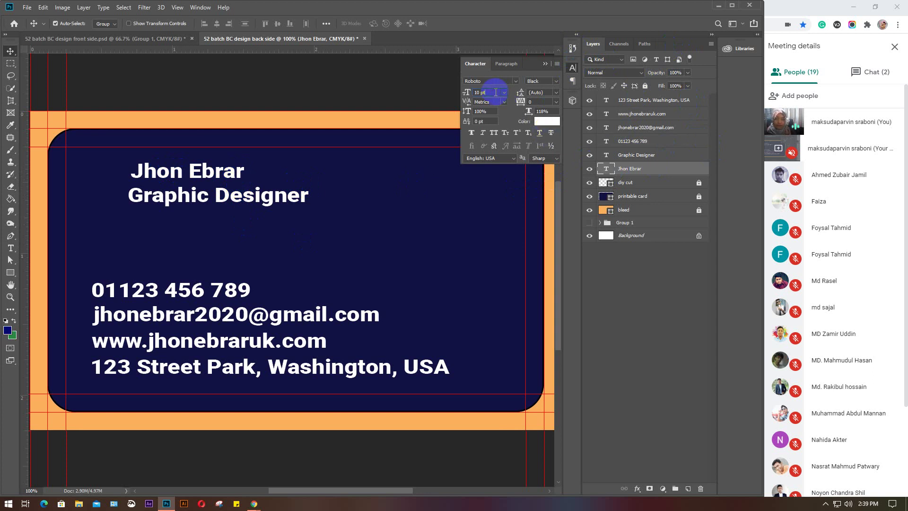
type("14")
key("Return")
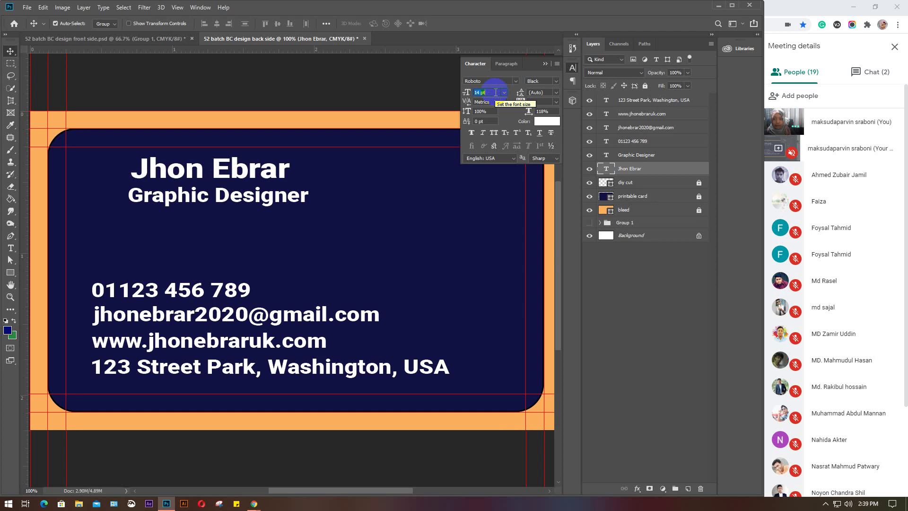
key("Up")
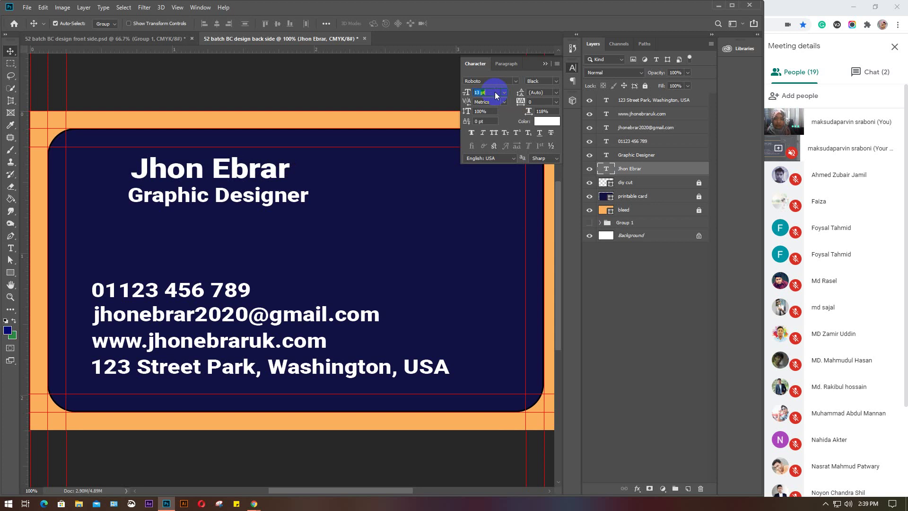
key("Down")
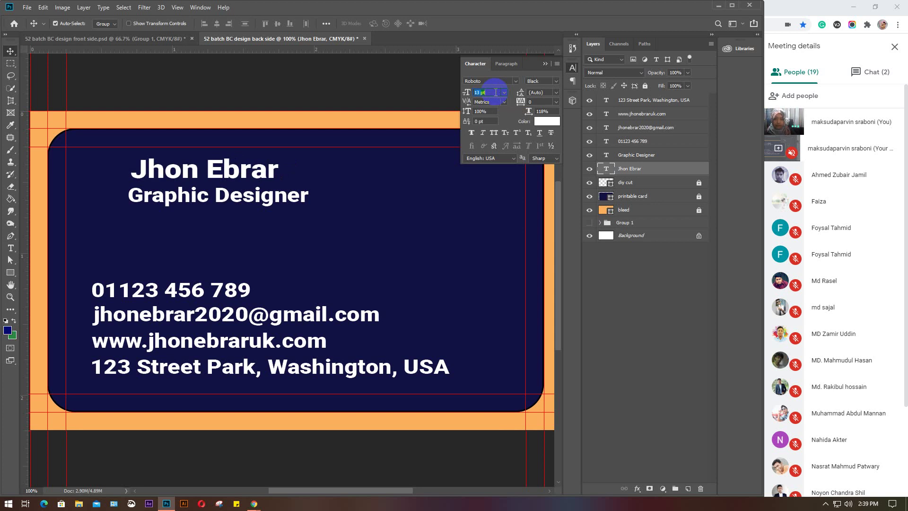
key("Up")
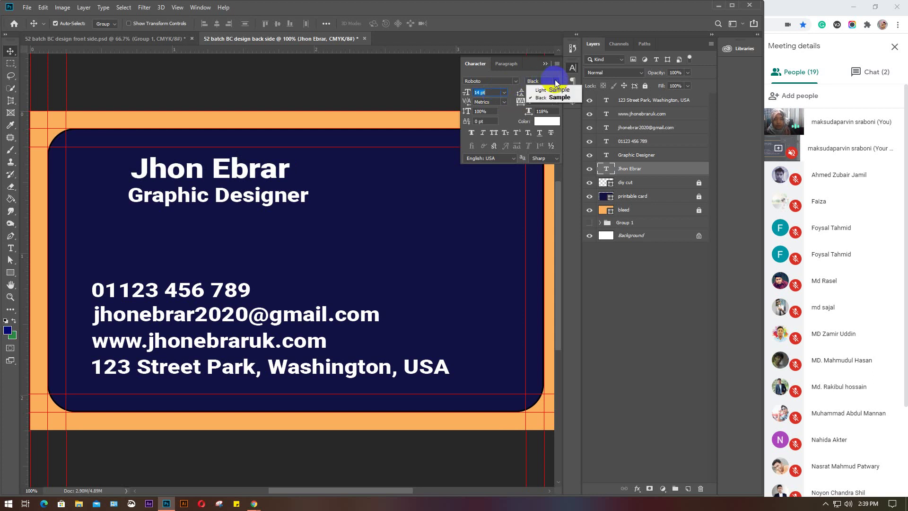
left_click(502, 81)
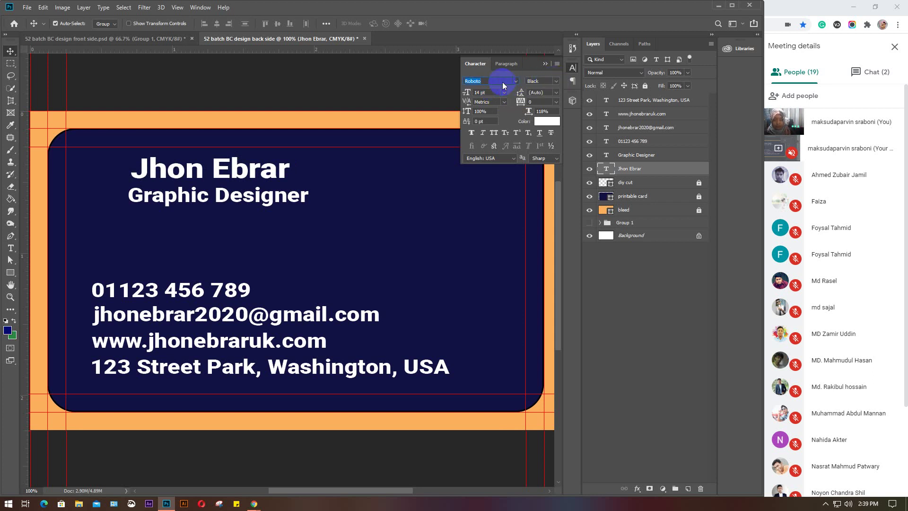
left_click(502, 81)
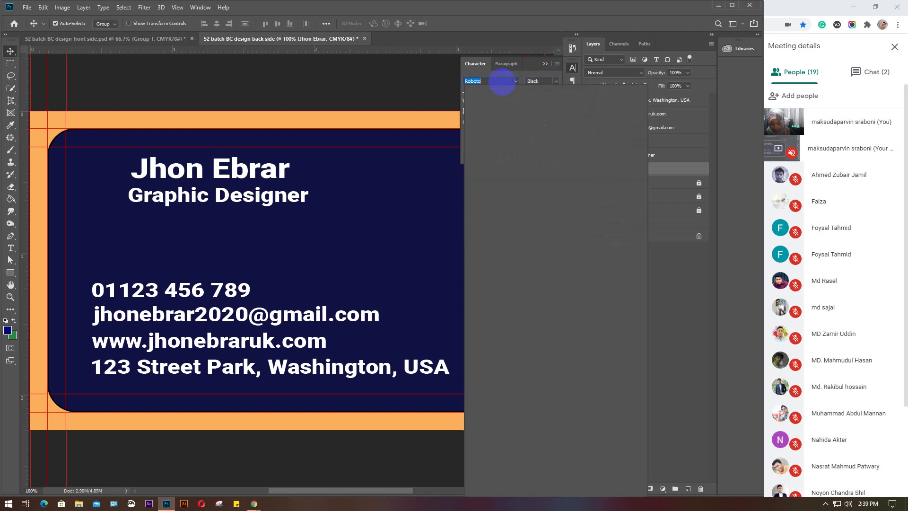
type("oat O")
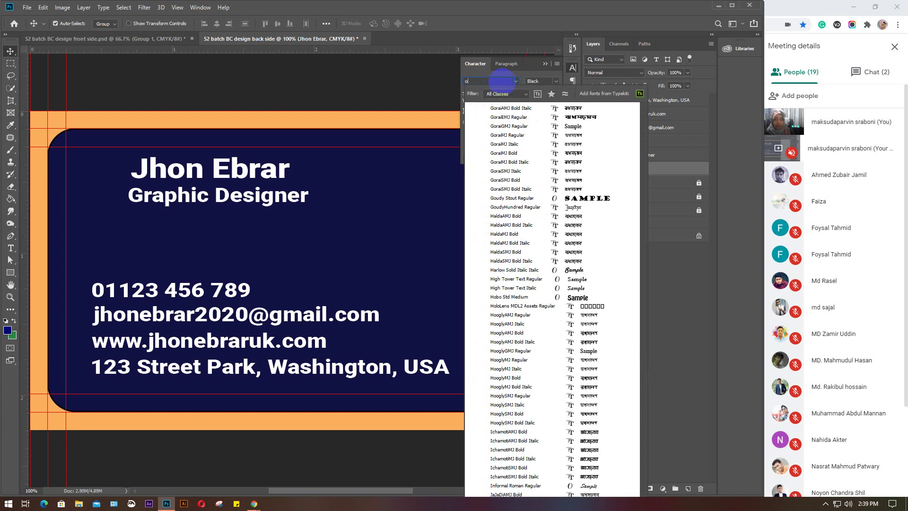
type("pen Sans")
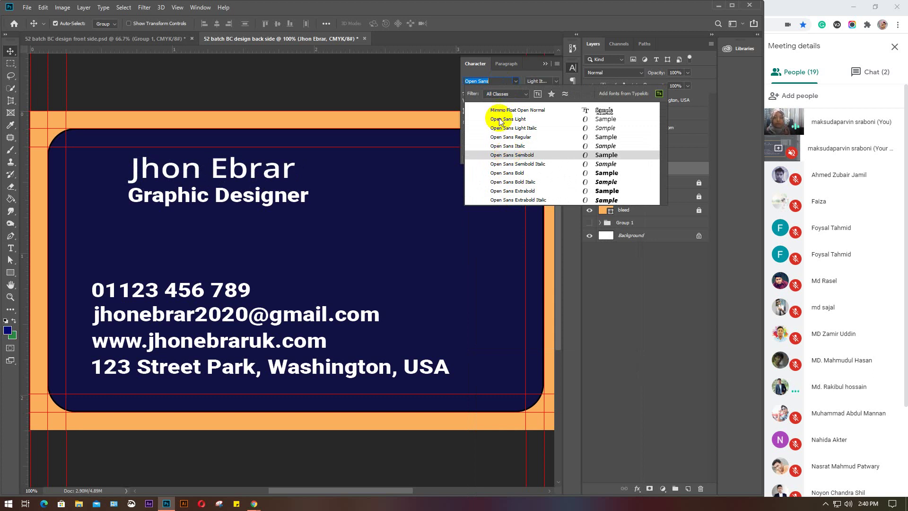
left_click(508, 80)
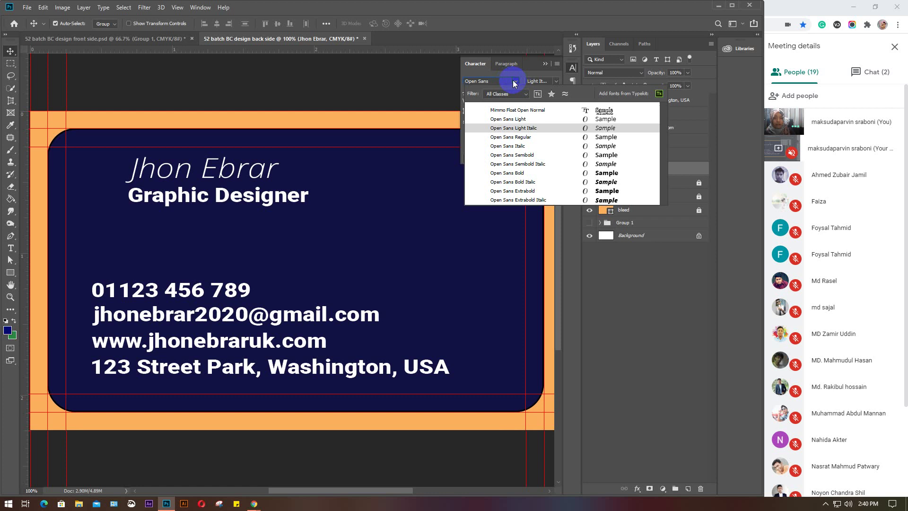
left_click(515, 81)
left_click(517, 81)
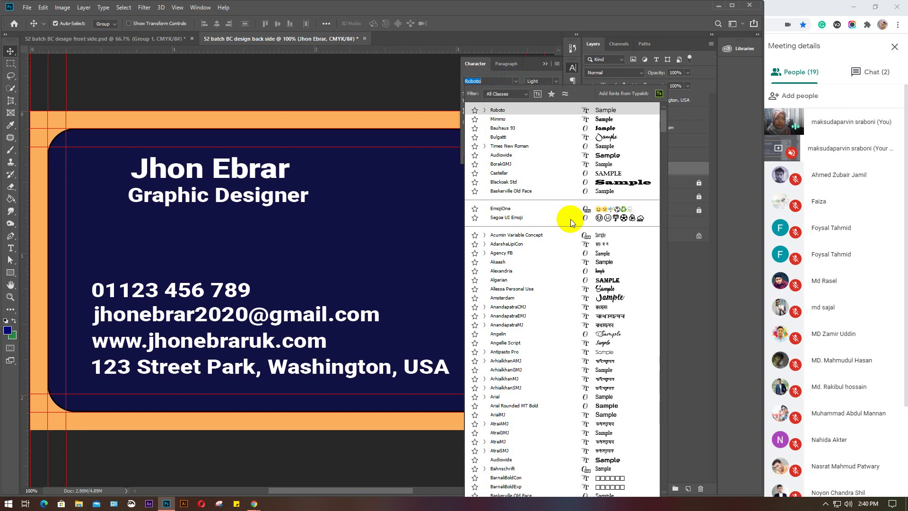
Browse the font list and try SutonnySushreeMJ on the name line
scroll(571, 219, "up", 15)
scroll(571, 219, "down", 7)
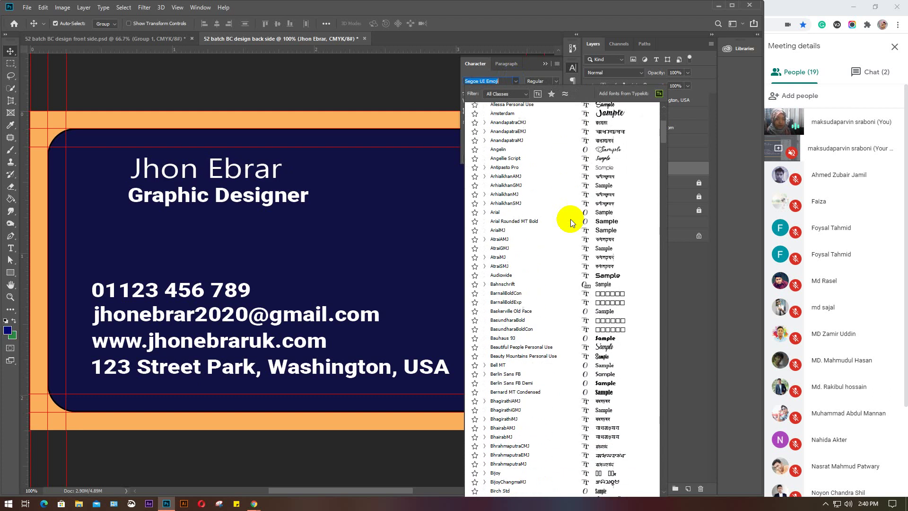
scroll(662, 144, "down", 2)
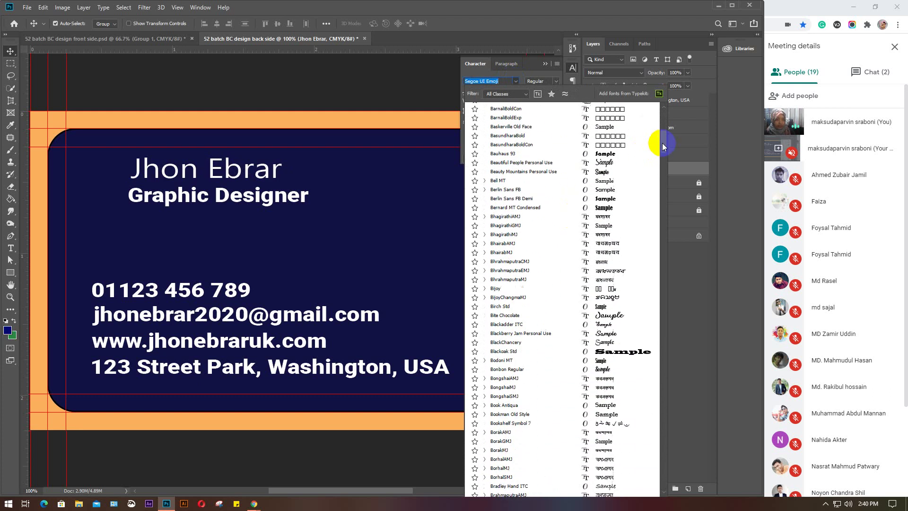
scroll(661, 152, "down", 10)
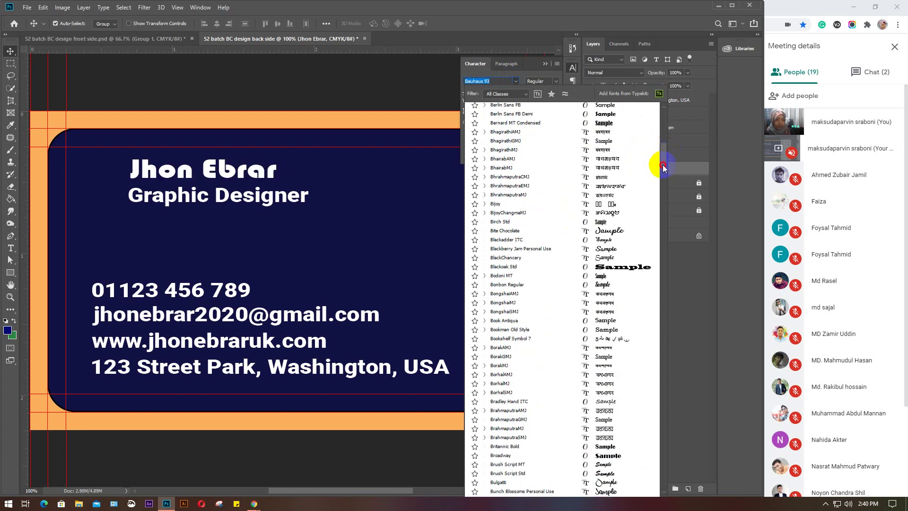
scroll(638, 184, "down", 8)
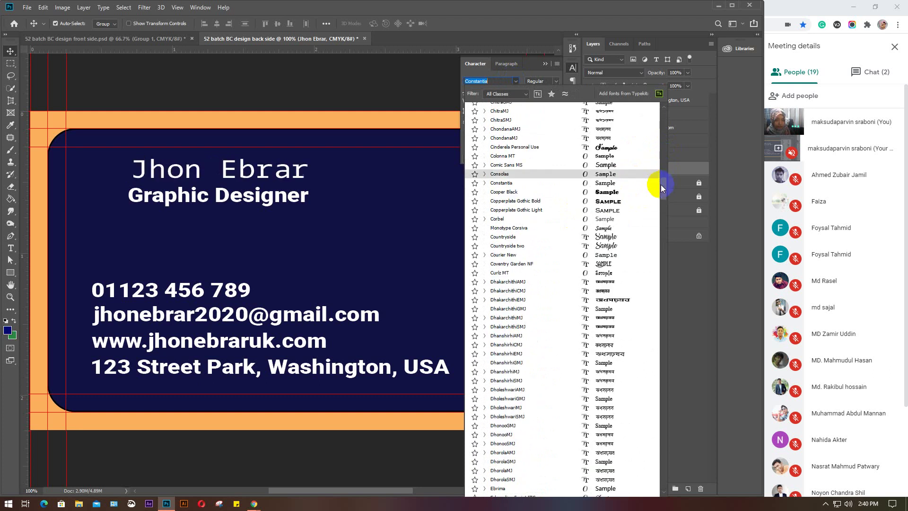
scroll(661, 185, "down", 2)
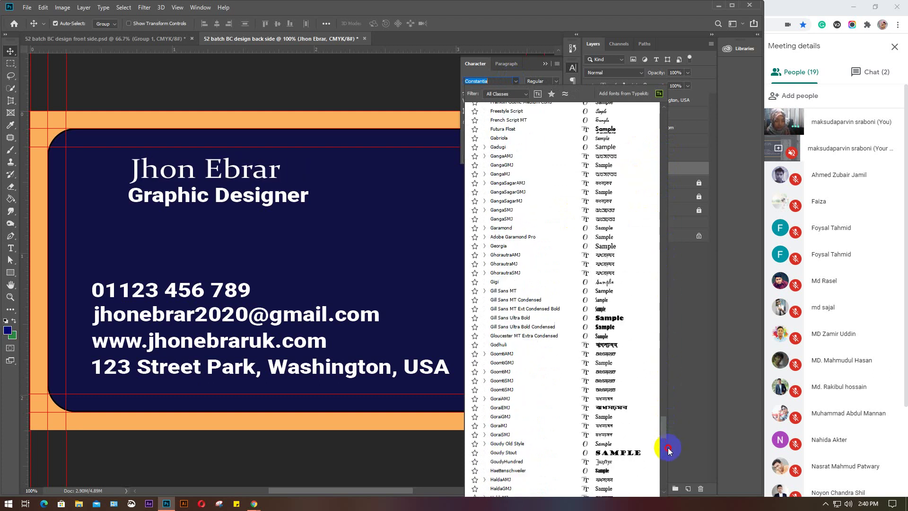
scroll(669, 482, "down", 15)
scroll(668, 425, "down", 10)
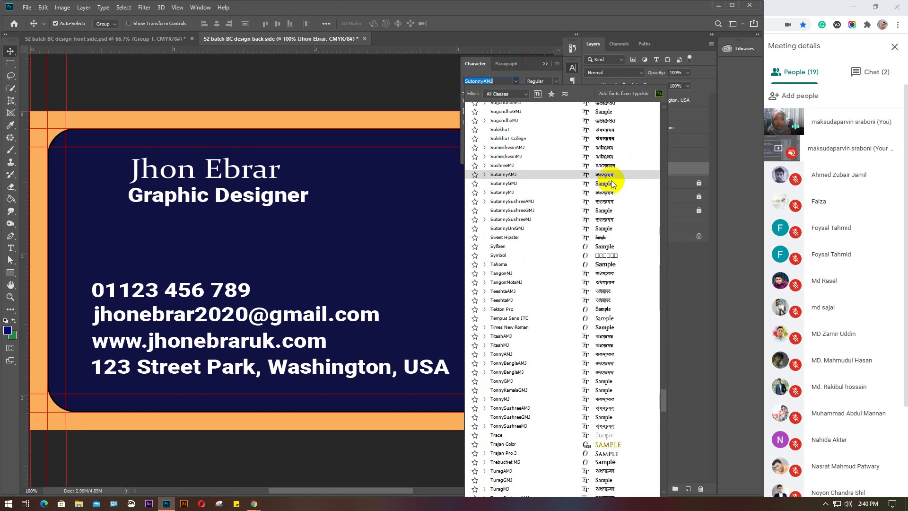
left_click(583, 228)
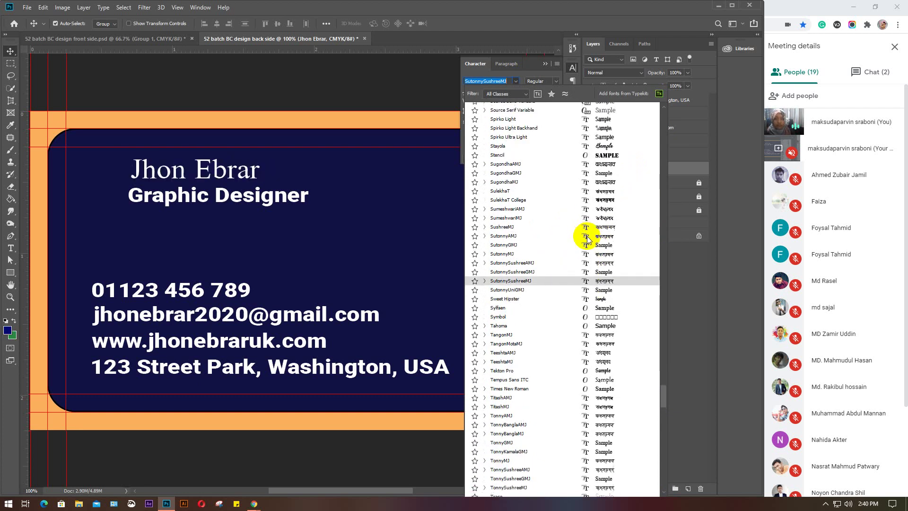
Revert the name to Roboto, then apply the Angelin script font instead
scroll(657, 401, "up", 20)
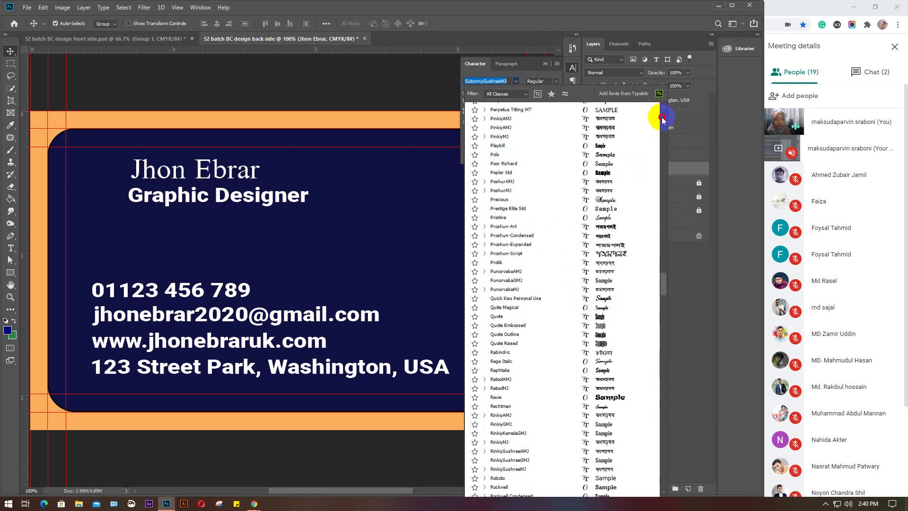
scroll(659, 116, "up", 20)
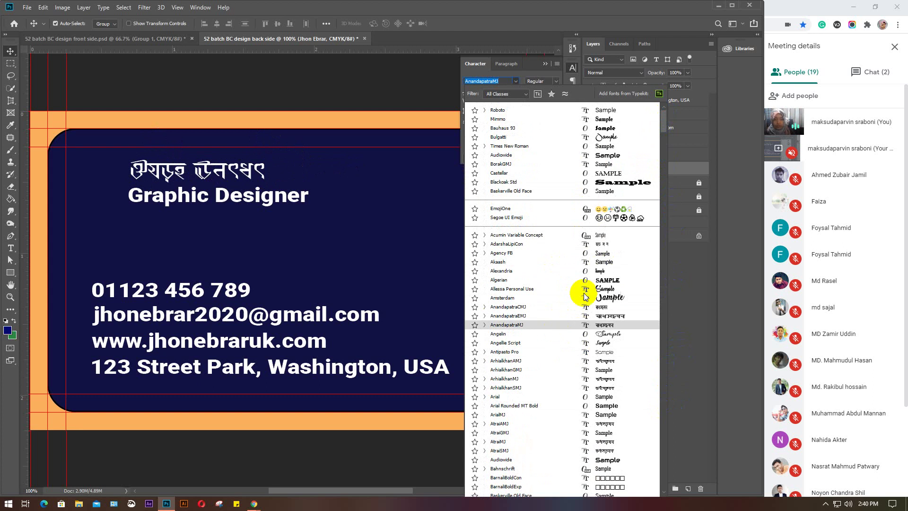
left_click(500, 83)
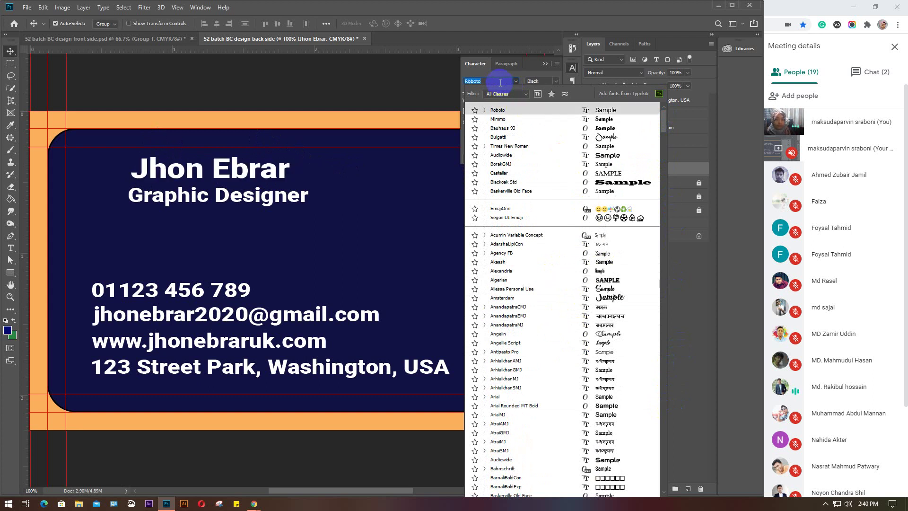
left_click(500, 83)
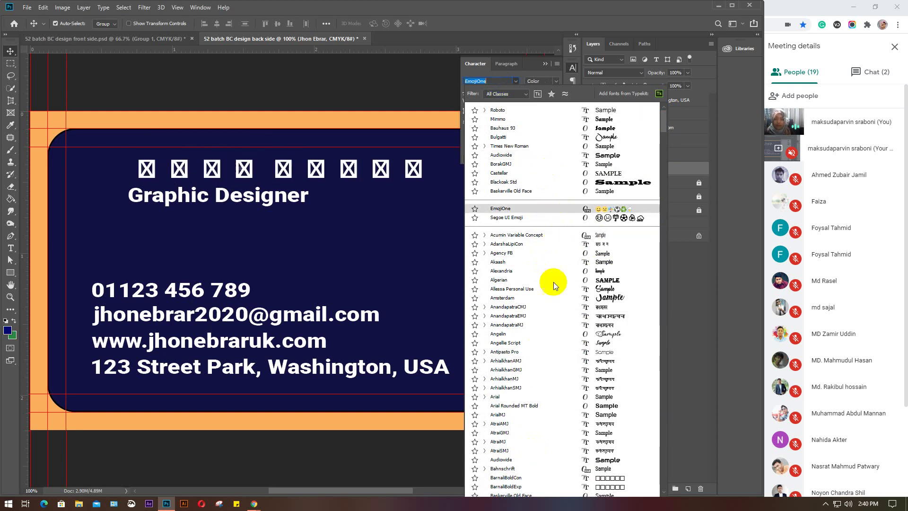
left_click(370, 218)
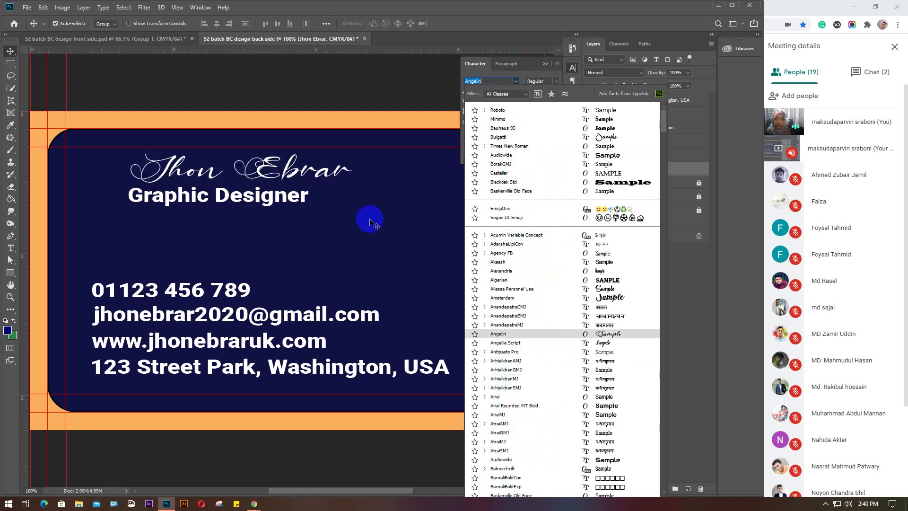
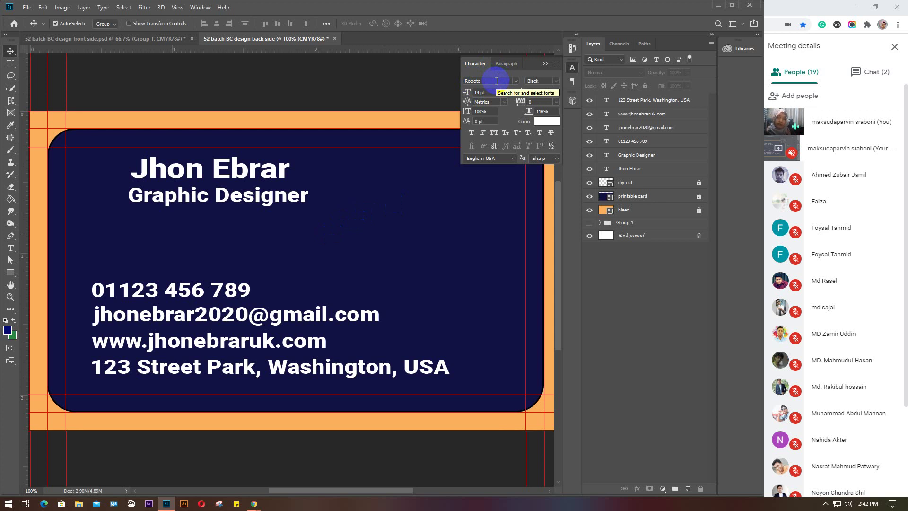
Replace the current font with Open Sans Regular in the Character panel
left_click(496, 81)
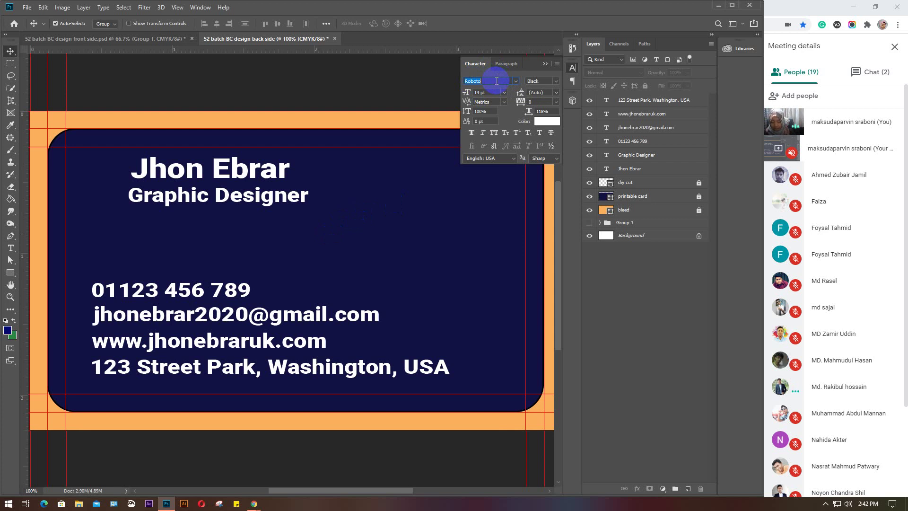
type("open Sans")
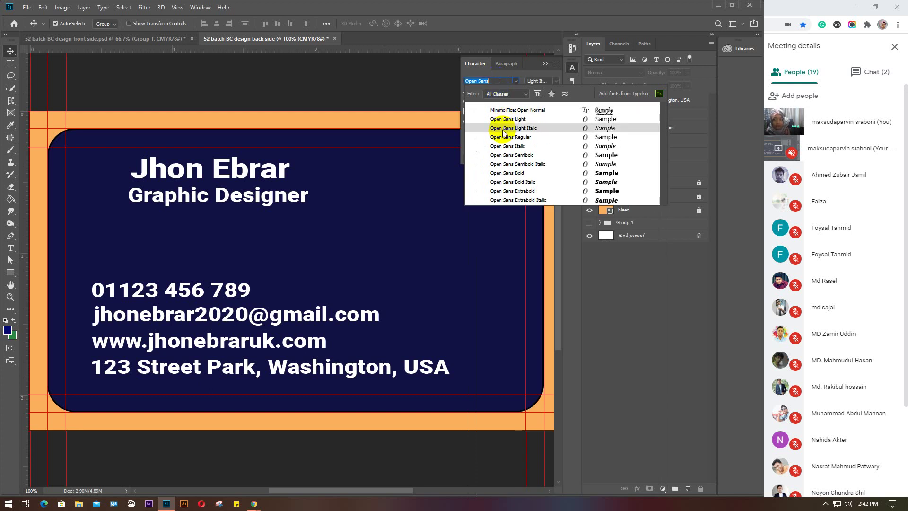
left_click(502, 138)
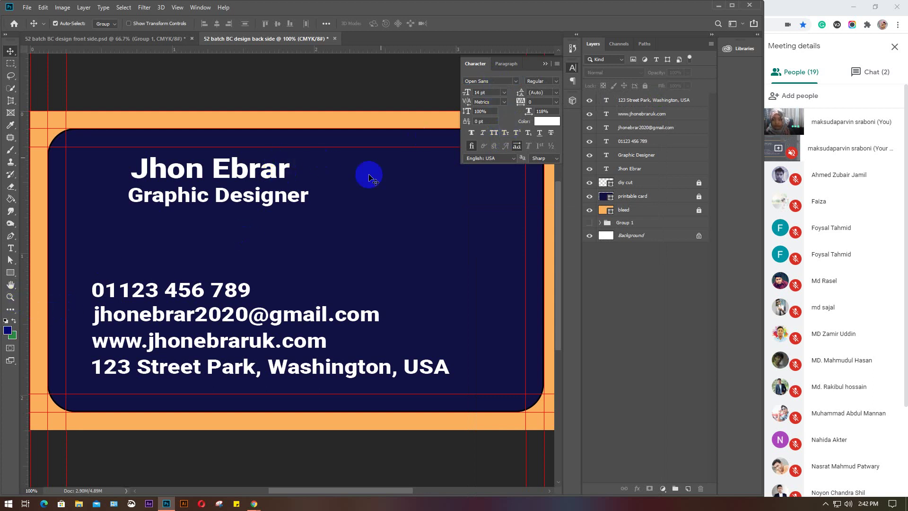
Collapse the Character panel and reset the workspace to Essentials
left_click(576, 69)
left_click_drag(677, 60, 674, 198)
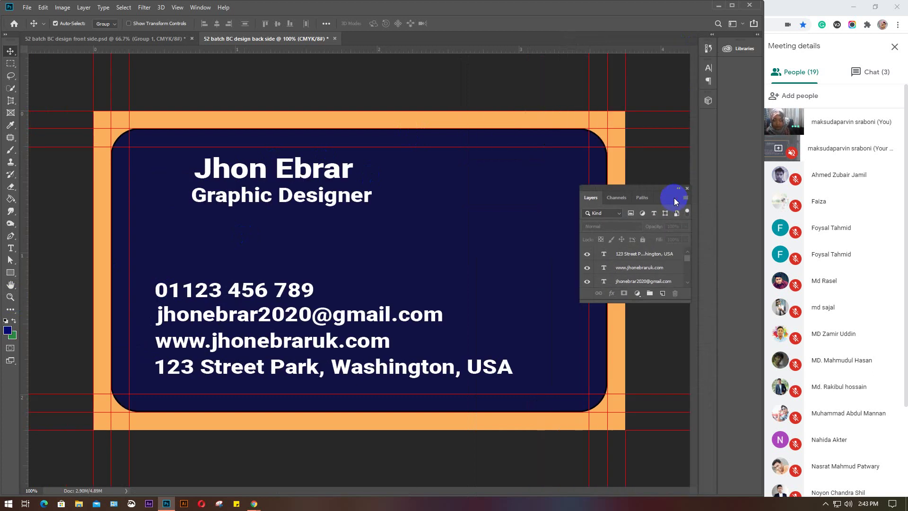
left_click(741, 25)
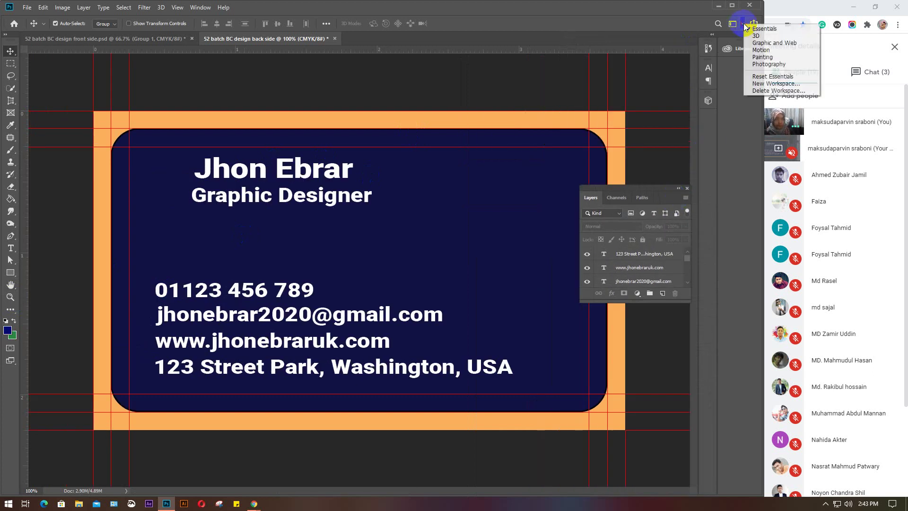
left_click(763, 78)
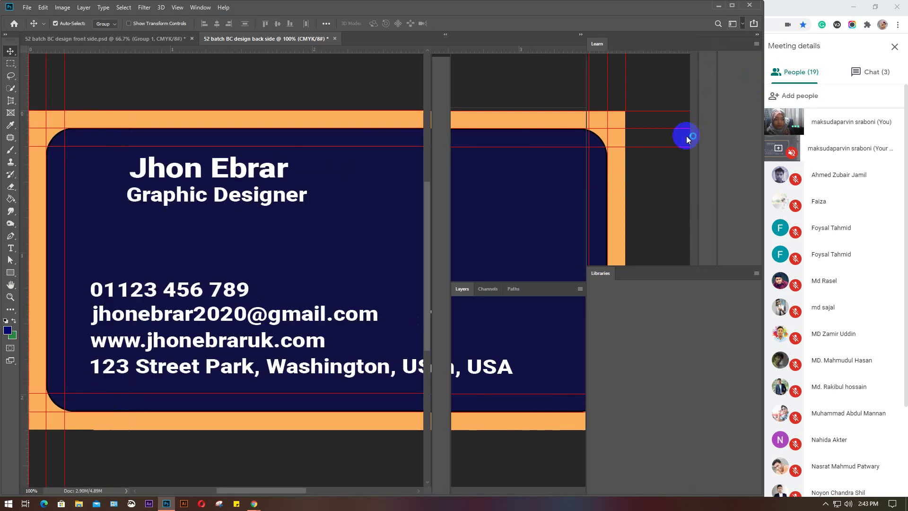
Close the Learn and Color panels, then select the name text layer
left_click(755, 44)
left_click(778, 56)
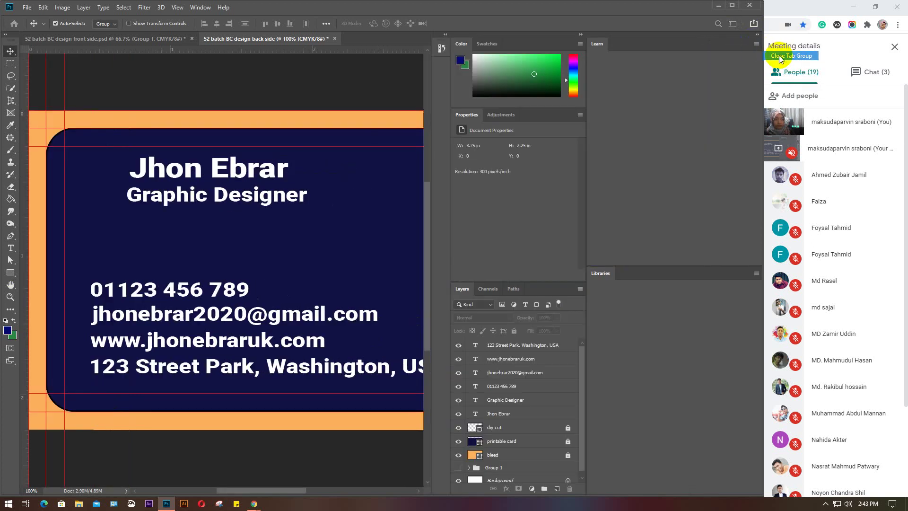
left_click(580, 44)
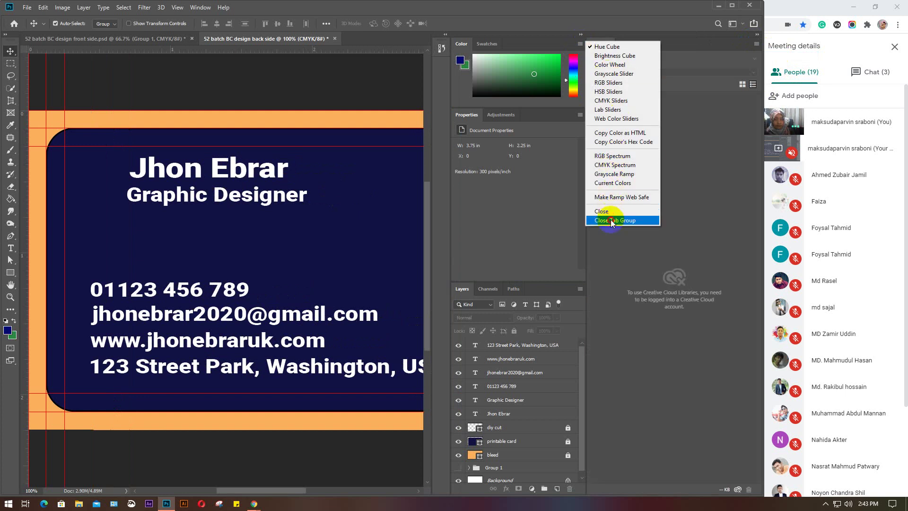
left_click(611, 211)
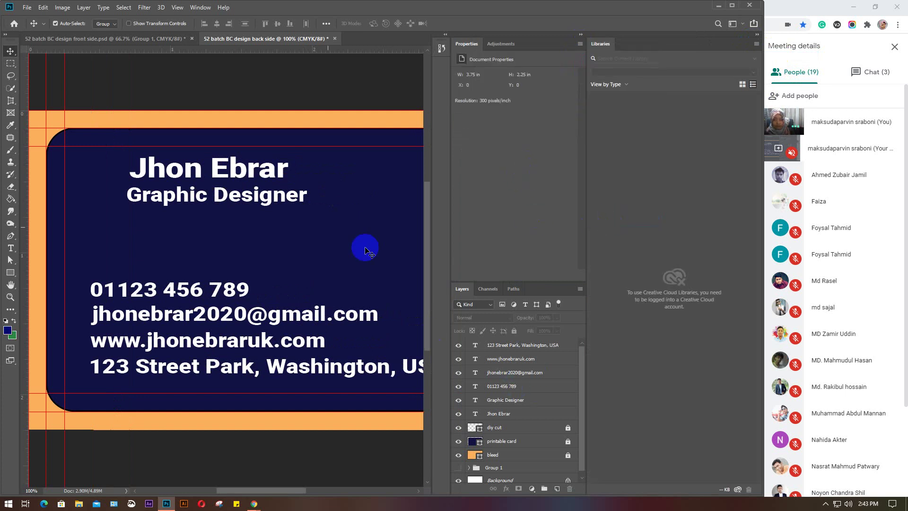
left_click(232, 173)
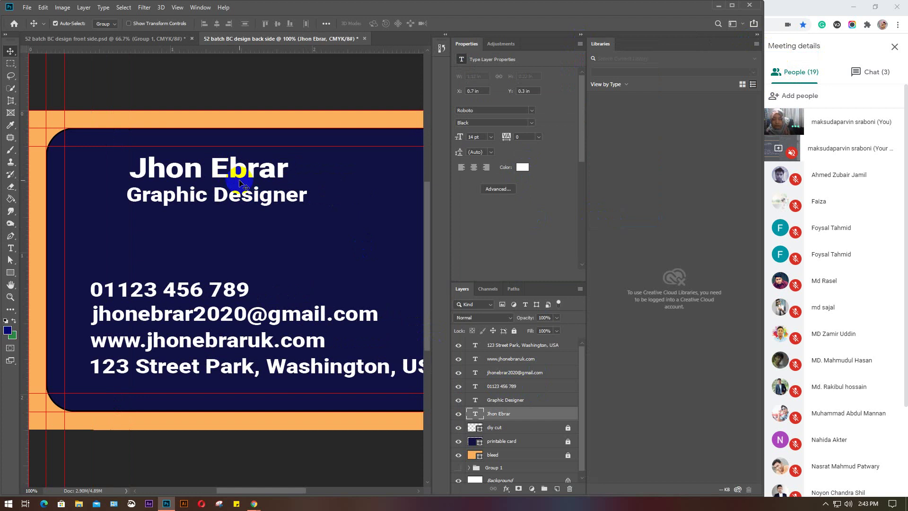
Close Libraries and set the name to Open Sans Bold, trying Semibold first
left_click(756, 47)
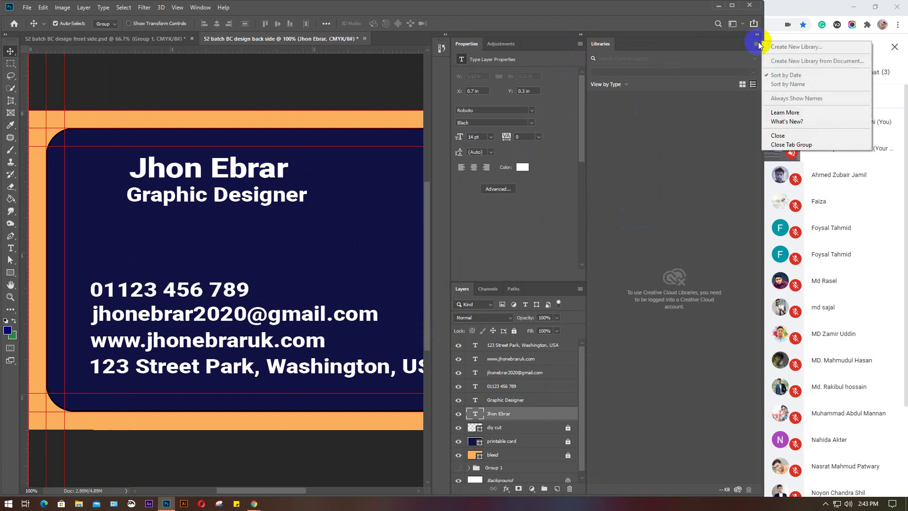
left_click(790, 143)
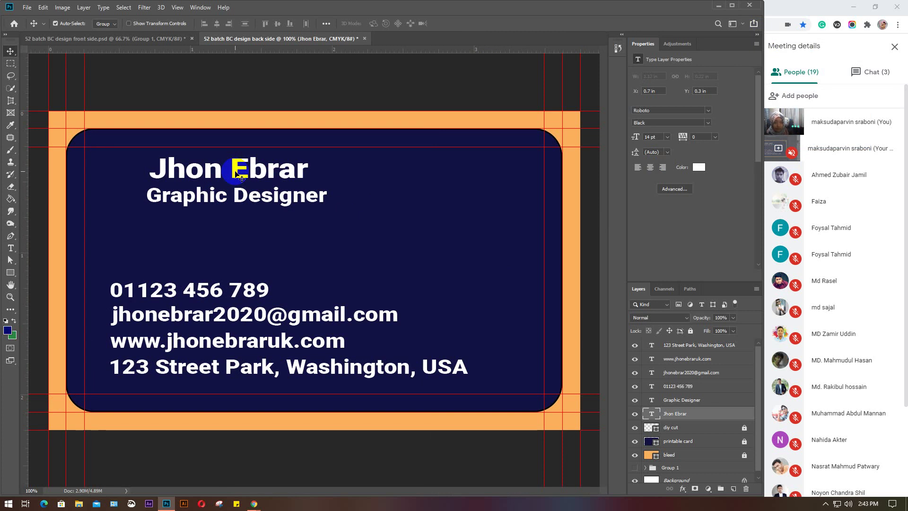
left_click(664, 111)
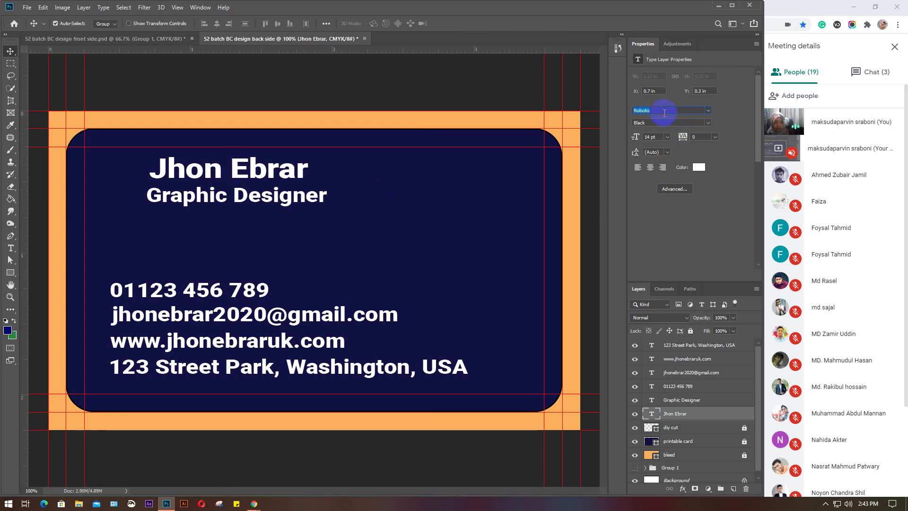
type("open")
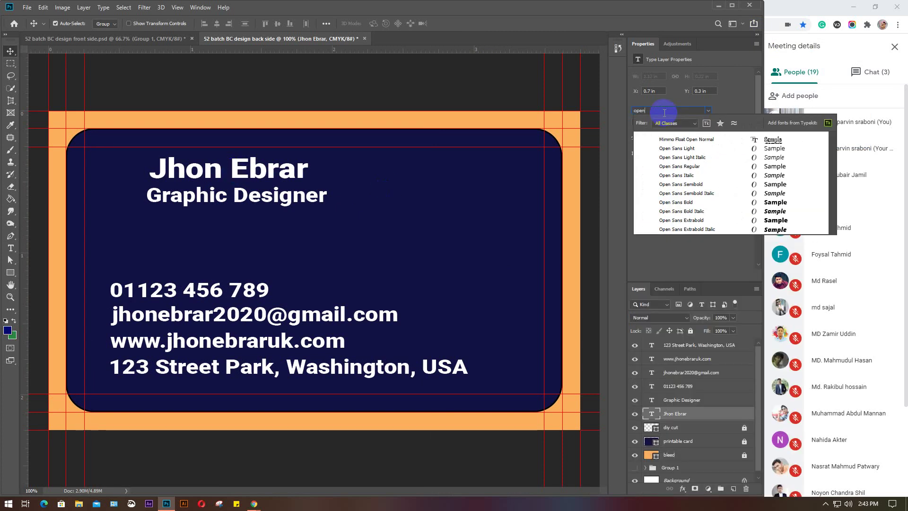
left_click(674, 166)
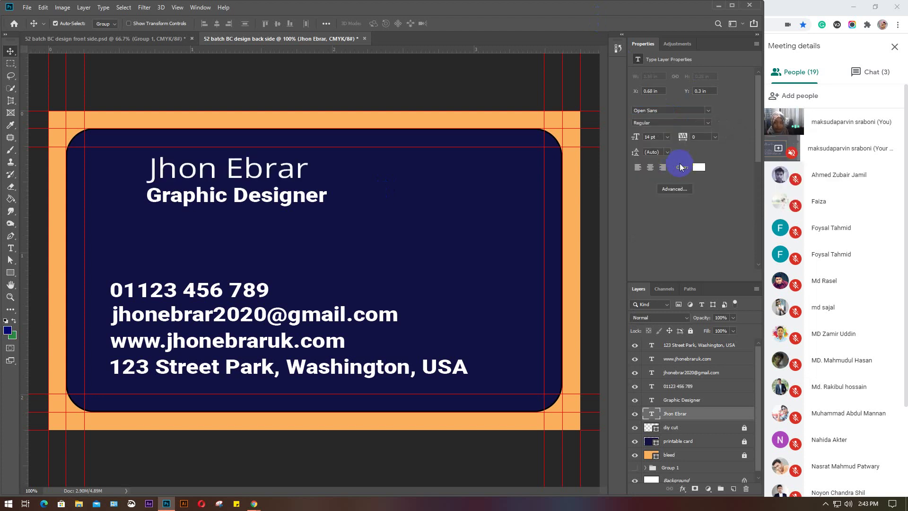
left_click(707, 123)
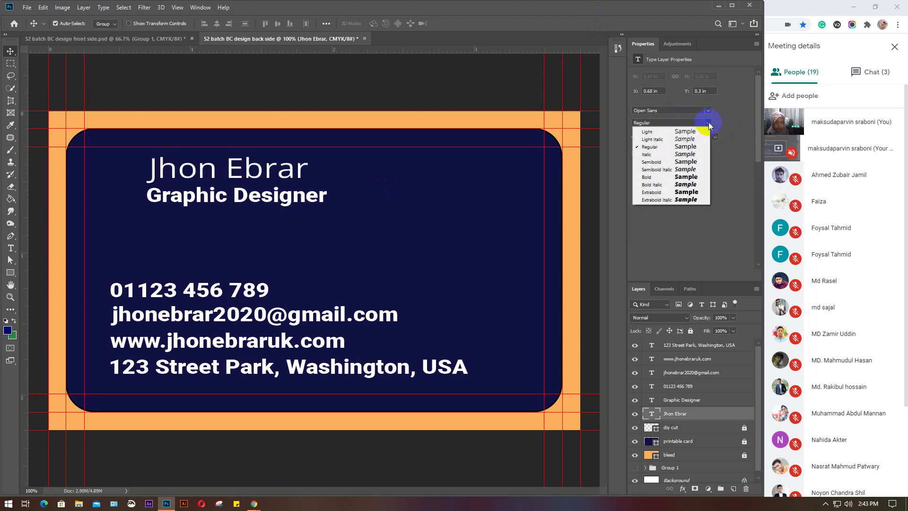
left_click(660, 162)
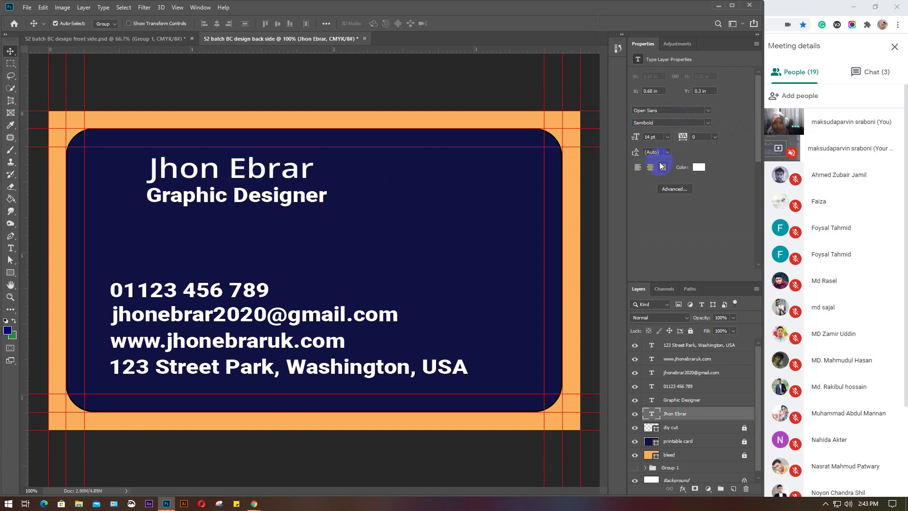
left_click(708, 122)
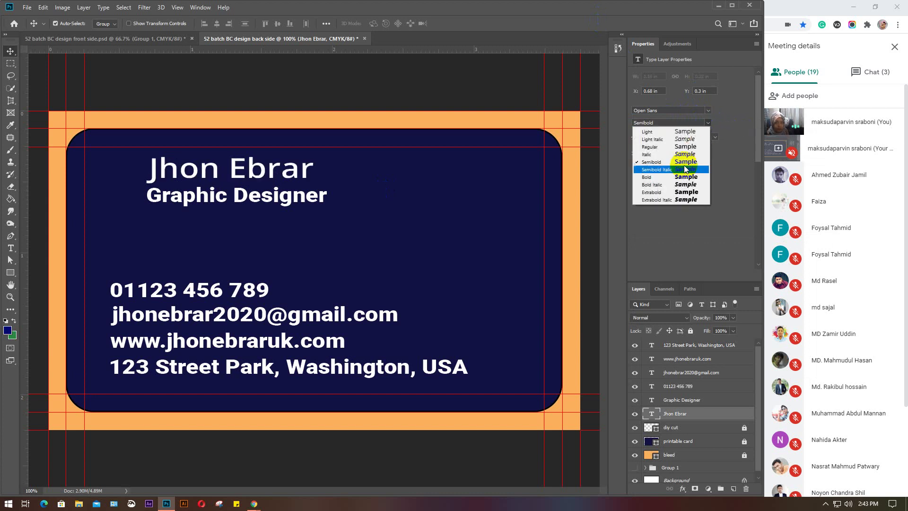
left_click(671, 177)
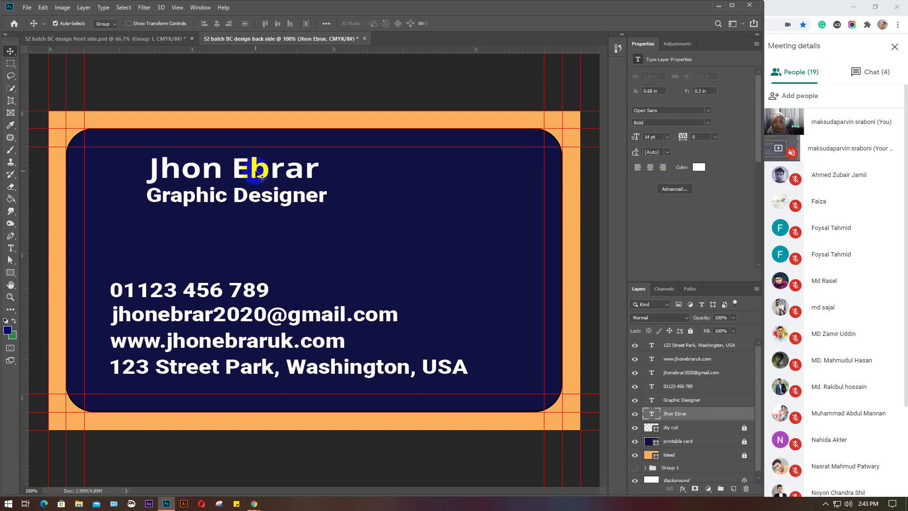
Move the name and Graphic Designer title left, aligned near the card's edge
left_click_drag(254, 174, 187, 170)
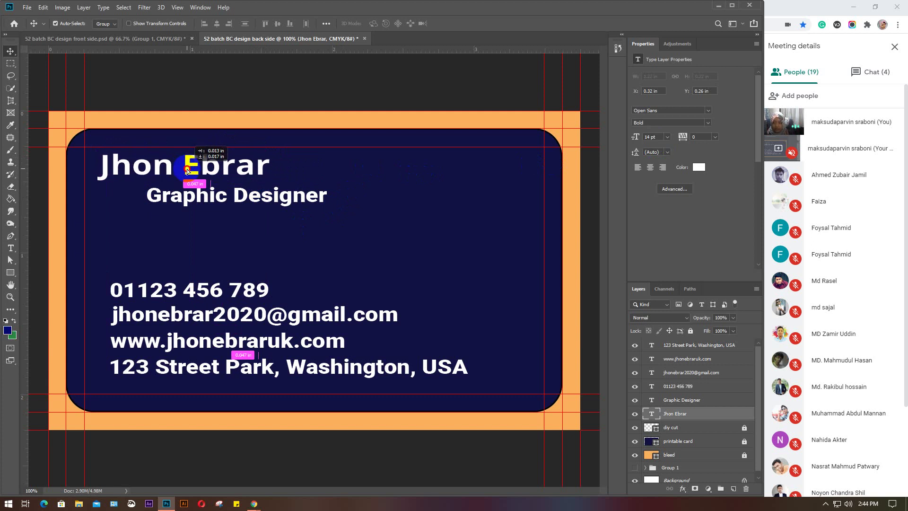
left_click(241, 195)
left_click_drag(250, 198, 196, 196)
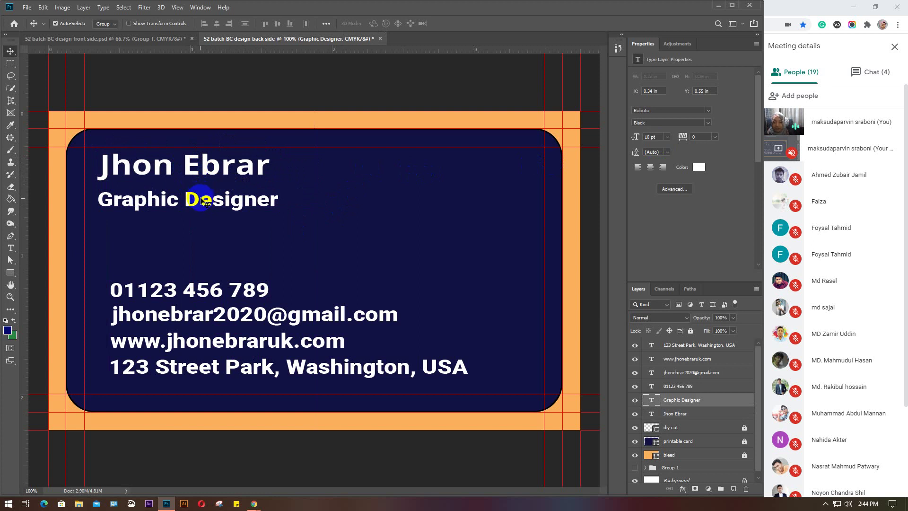
Shrink the Graphic Designer title to 8 pt and tuck it under the name
left_click_drag(201, 199, 203, 198)
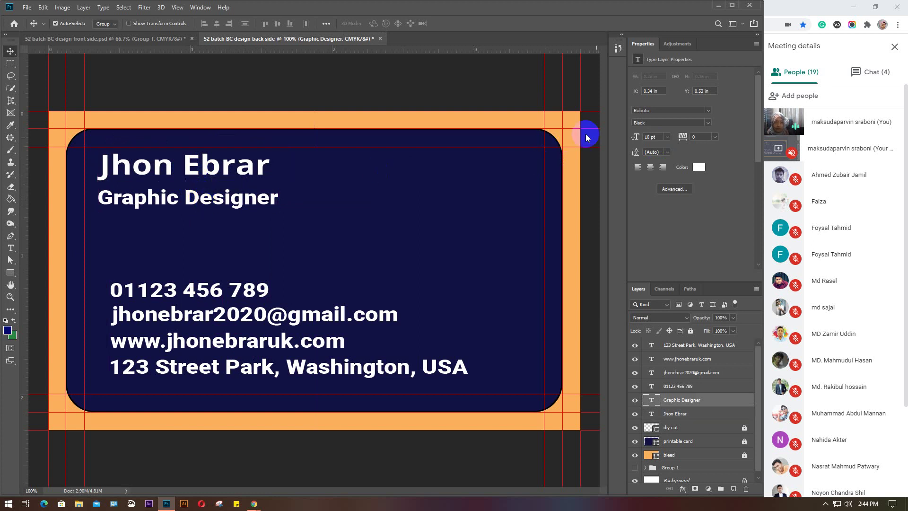
left_click_drag(659, 137, 639, 136)
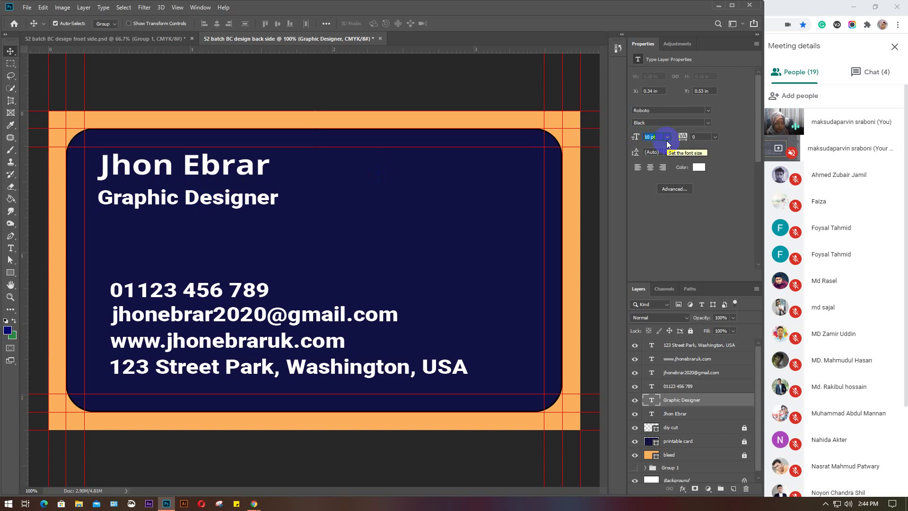
type("8")
key("Return")
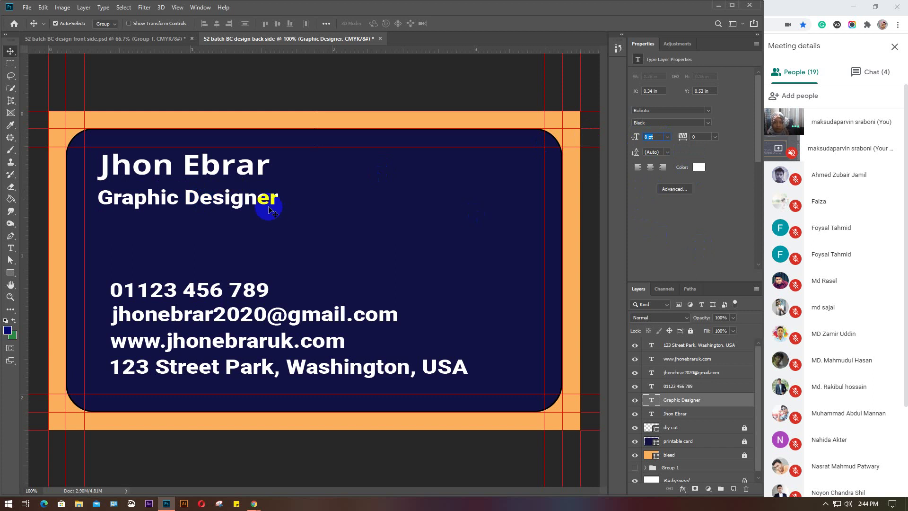
left_click(265, 198)
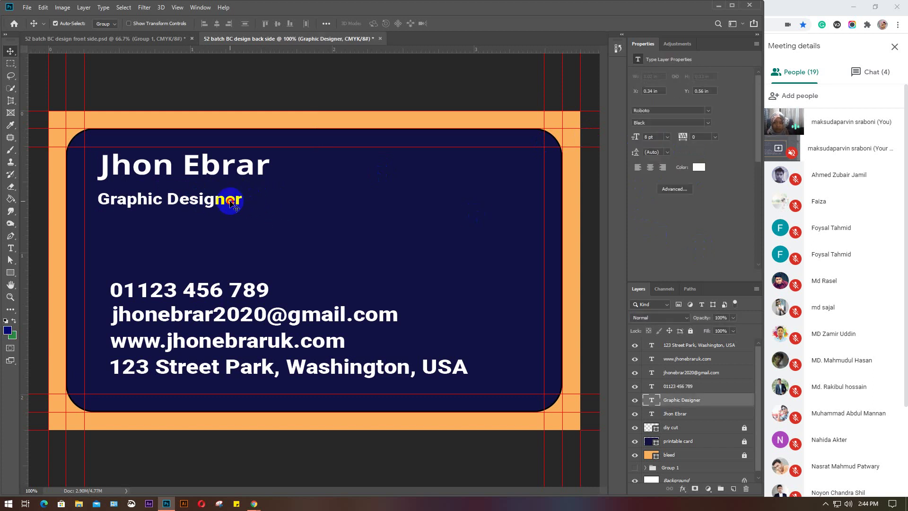
left_click_drag(230, 202, 232, 197)
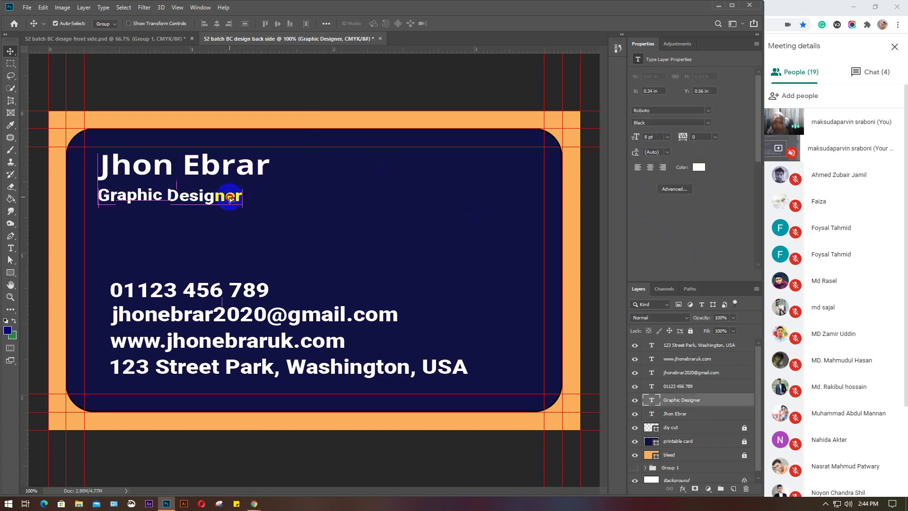
Set the title's font to Open Sans and align it just below the name
left_click(696, 109)
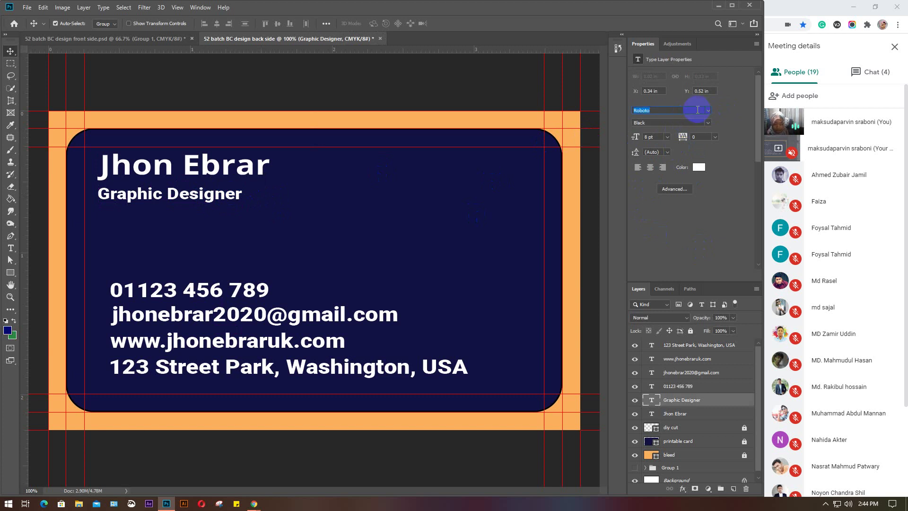
left_click(708, 110)
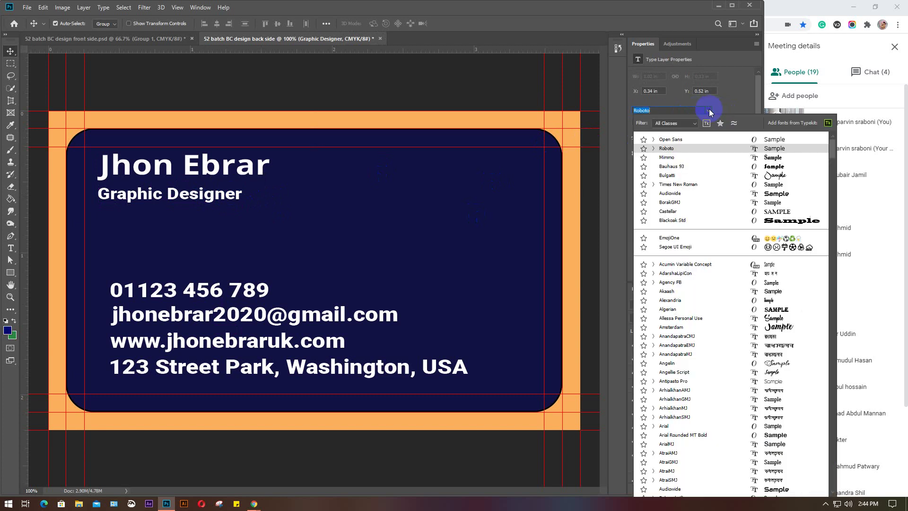
left_click(693, 139)
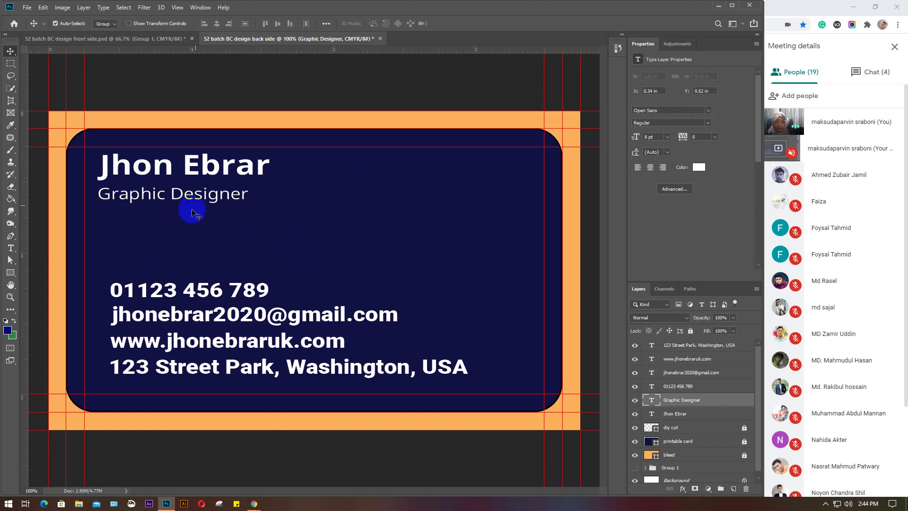
key("ctrl")
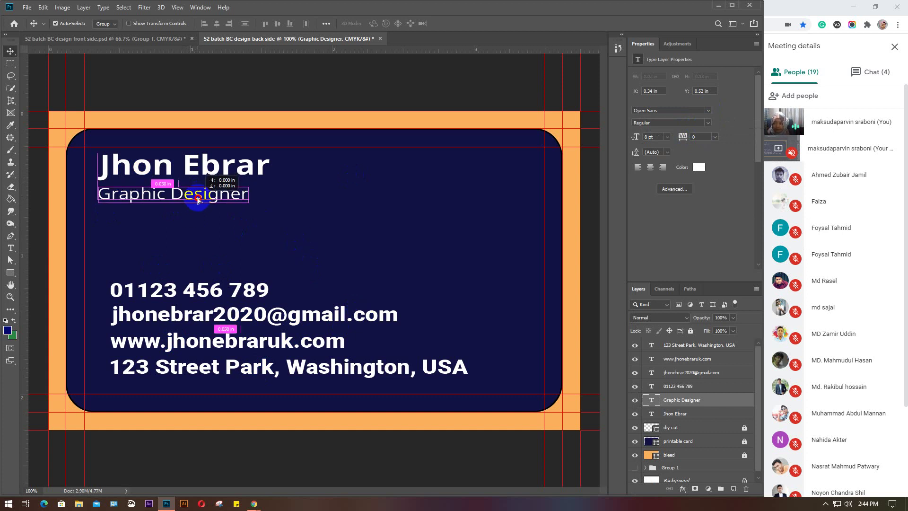
left_click(659, 137)
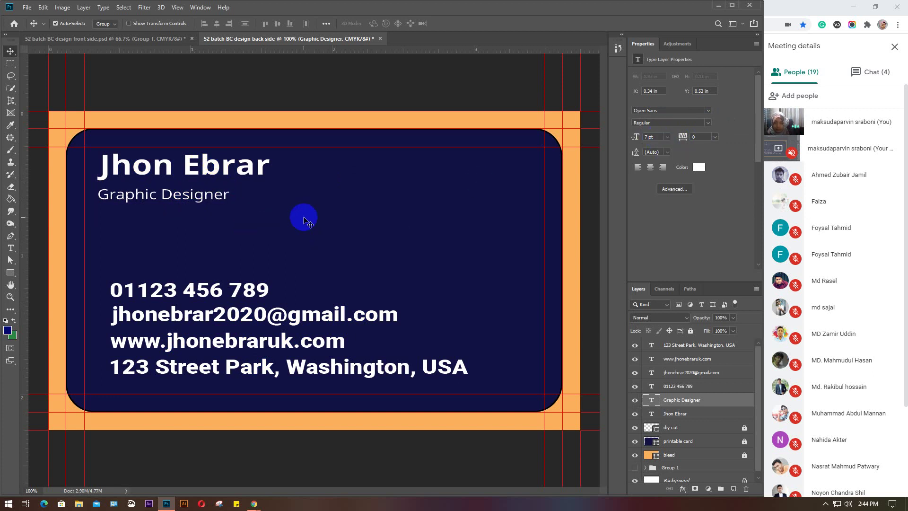
mouse_move(176, 202)
left_mouse_down()
mouse_move(176, 194)
mouse_move(174, 206)
left_mouse_up()
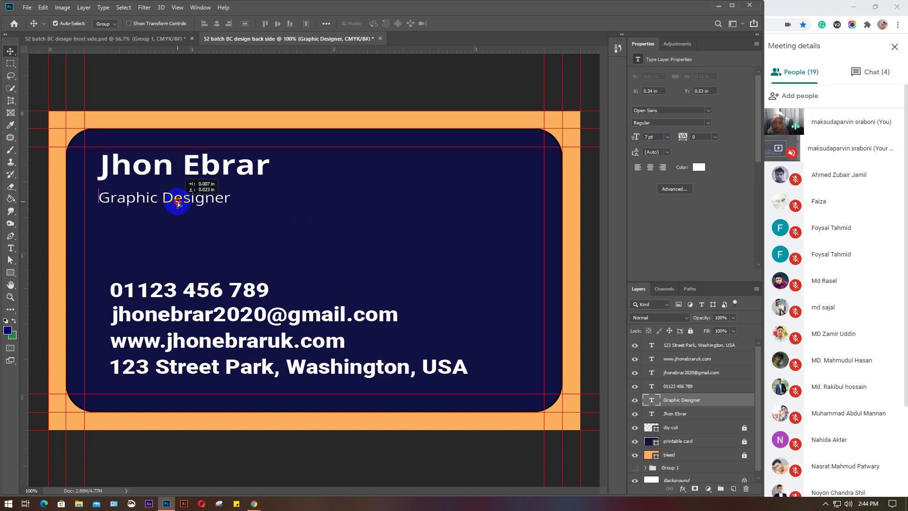
Move the name and Graphic Designer title to the card's upper right
left_click_drag(224, 178, 483, 178)
left_click_drag(212, 202, 464, 202)
left_click(319, 218)
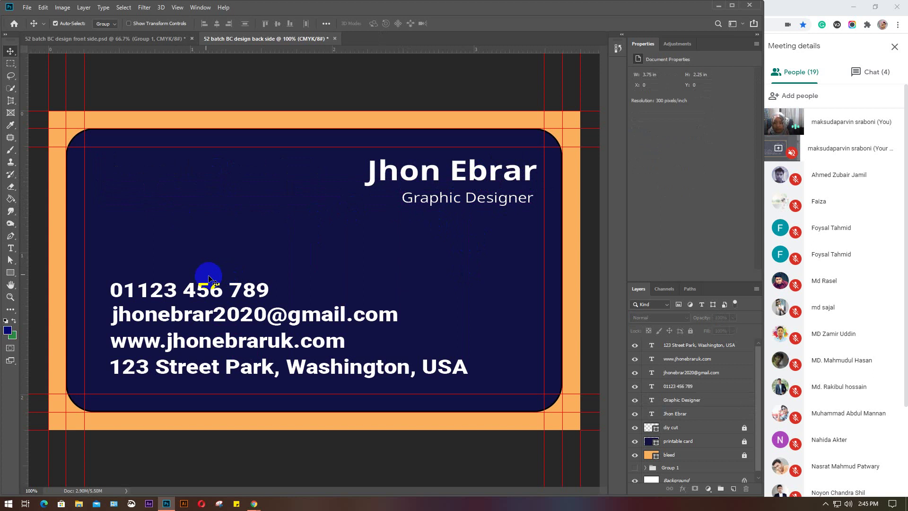
Set the four contact lines to Open Sans Regular at 6 pt
left_click_drag(201, 259, 255, 373)
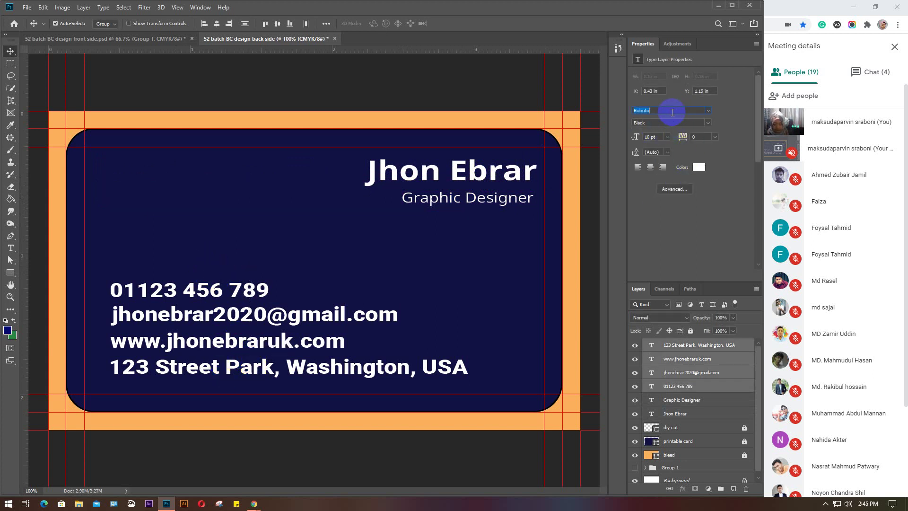
type("ope")
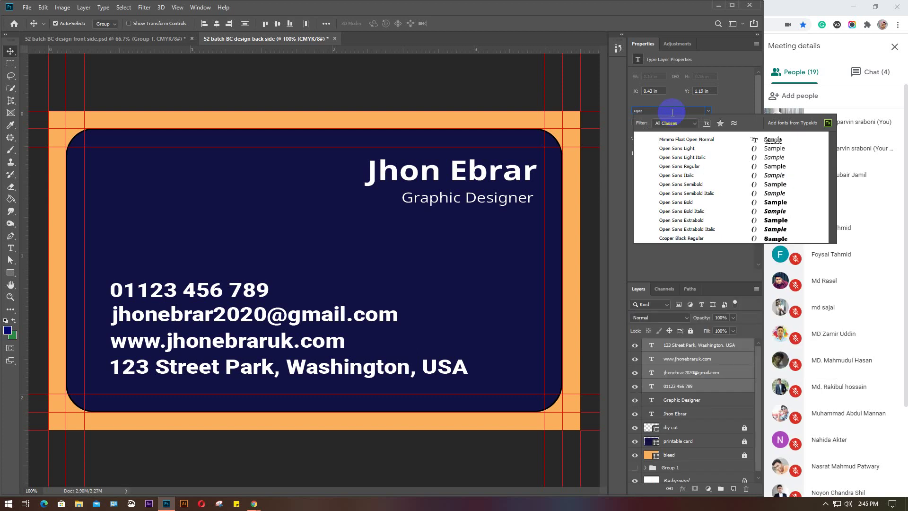
left_click(677, 166)
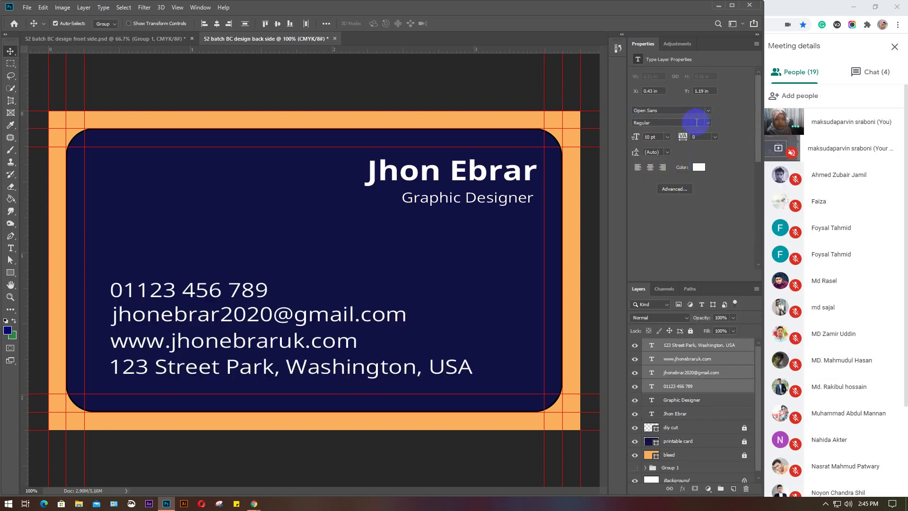
left_click(648, 136)
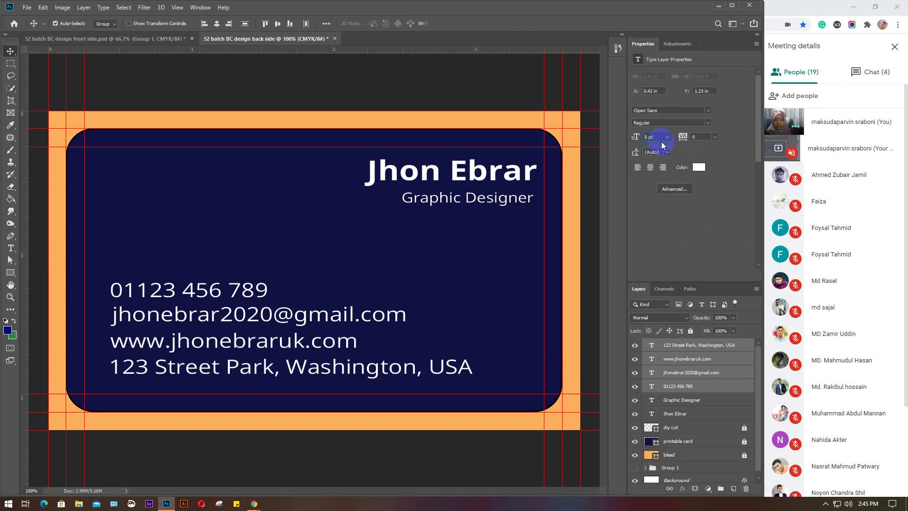
key("Return")
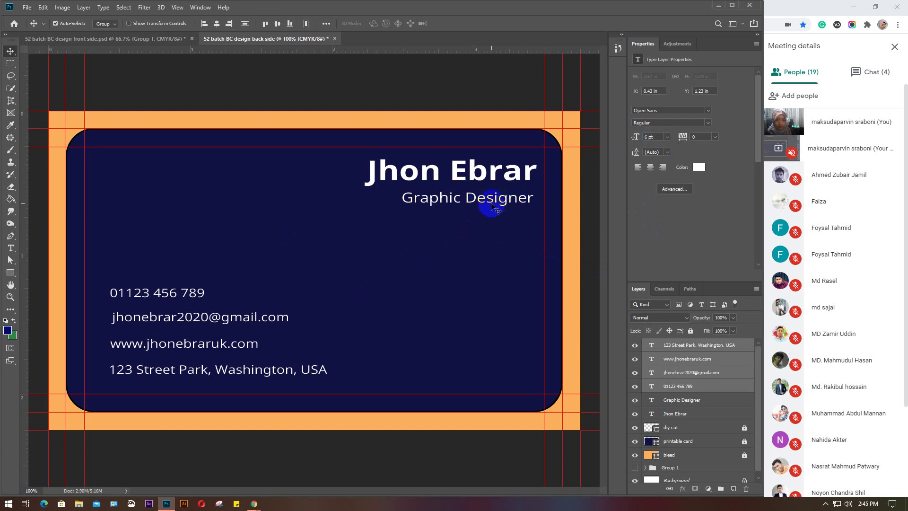
Shift the four contact lines together right and up toward the card's middle
left_click(318, 265)
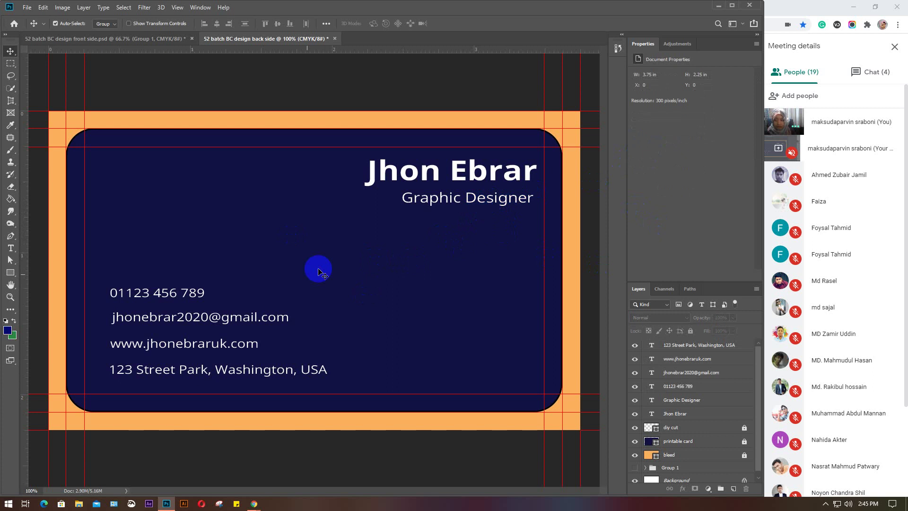
left_click_drag(142, 267, 179, 371)
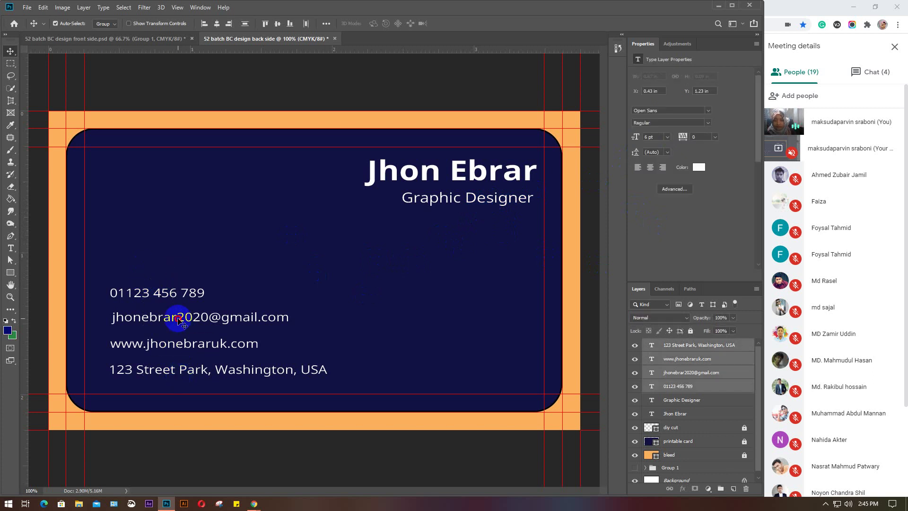
left_click_drag(183, 317, 272, 312)
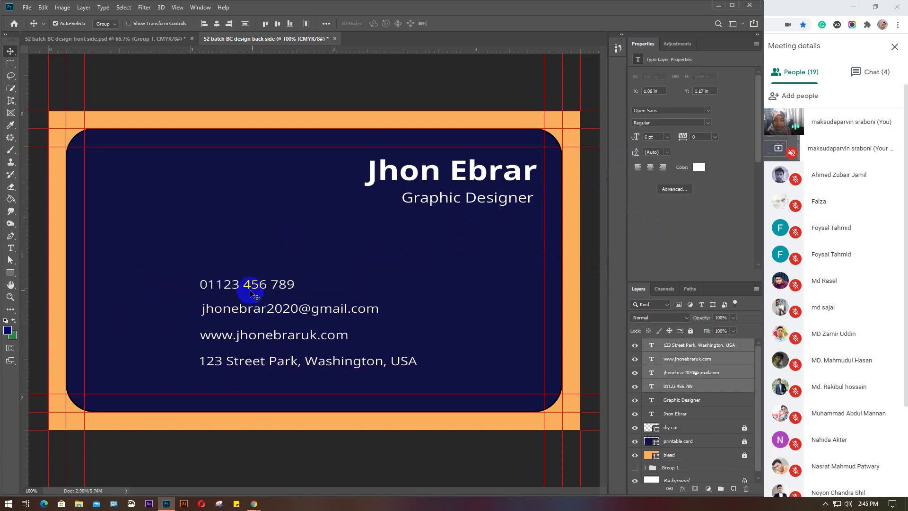
left_click(364, 278)
left_click_drag(256, 267, 294, 374)
left_click_drag(282, 310, 231, 266)
Align the four contact lines by right edges and place them under the title
left_click(263, 258)
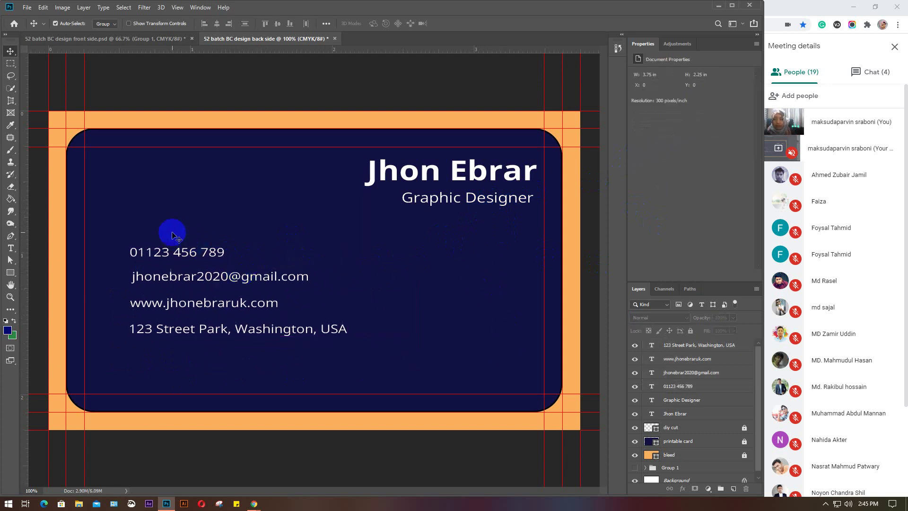
left_click_drag(172, 232, 204, 349)
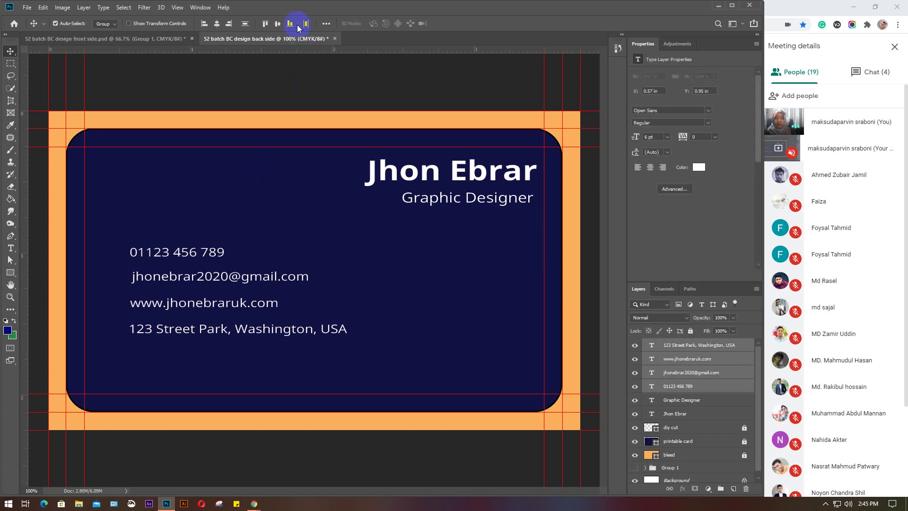
left_click(228, 24)
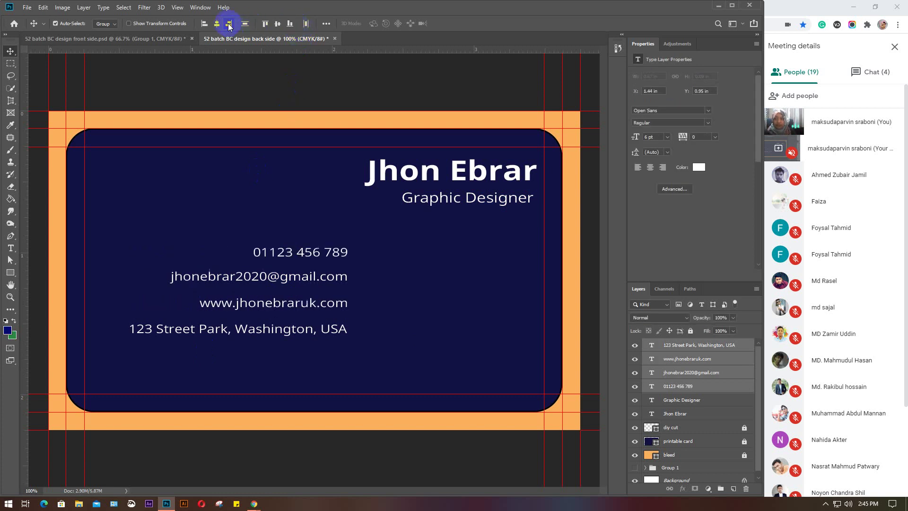
left_click_drag(288, 257, 403, 279)
left_click(322, 258)
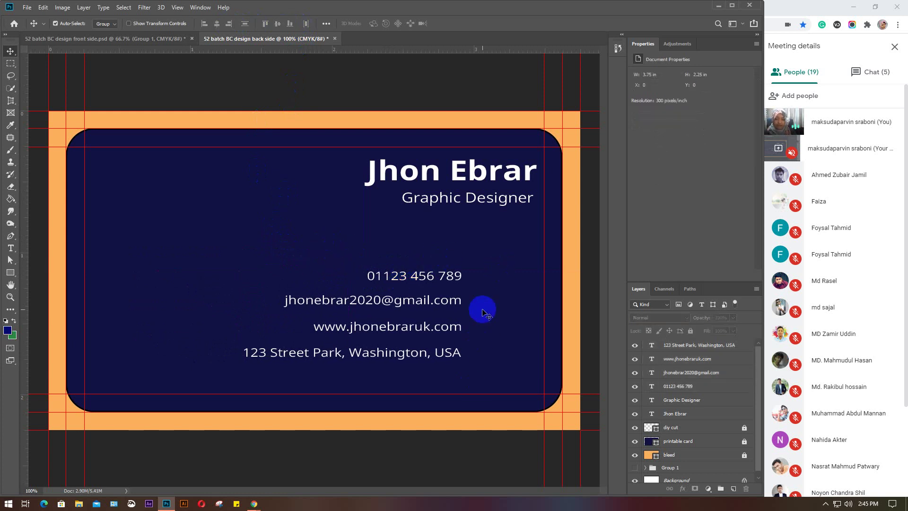
Select the phone and address layers, then bring the Google Meet call full screen
left_click(456, 278)
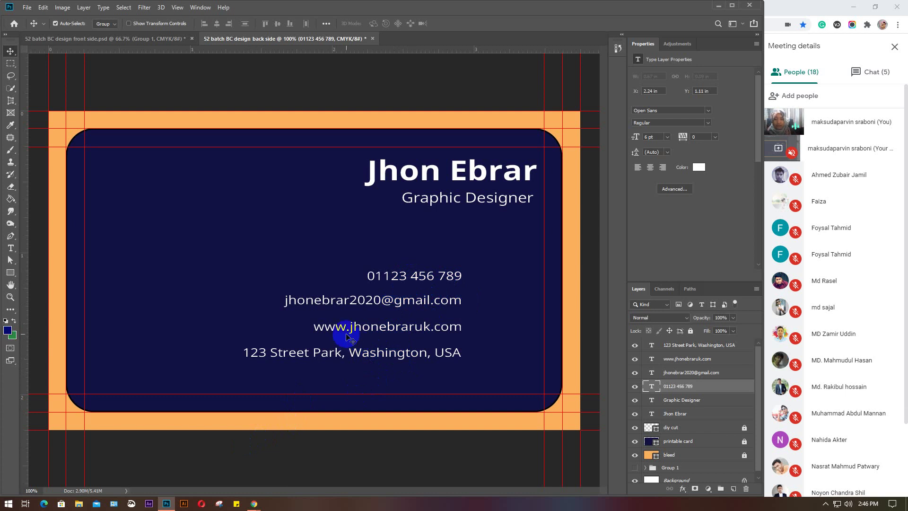
left_click(281, 358)
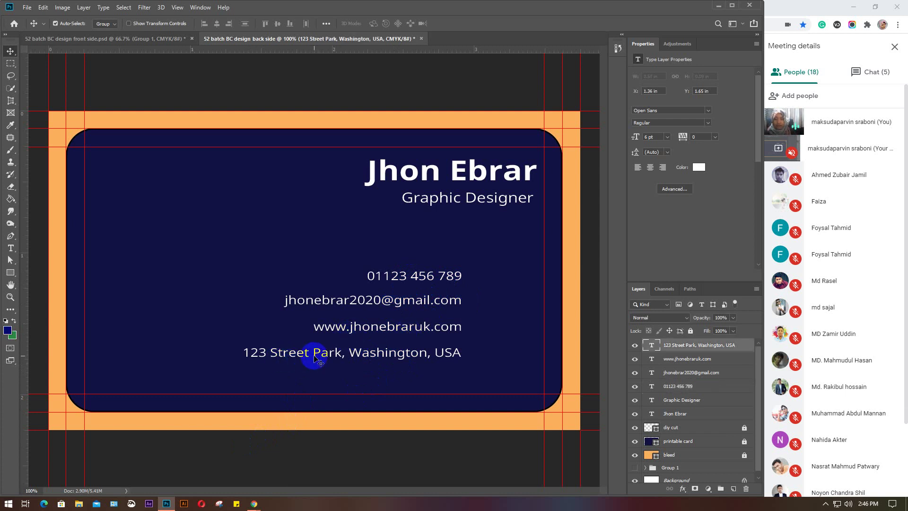
double_click(780, 14)
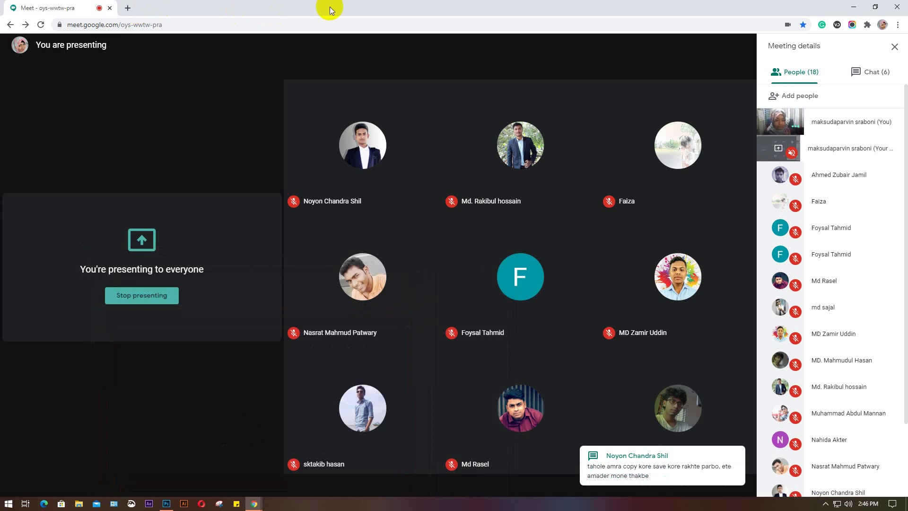
Switch Meet's side panel to the chat, read the latest messages, then return to Photoshop
left_click(875, 73)
scroll(878, 271, "down", 5)
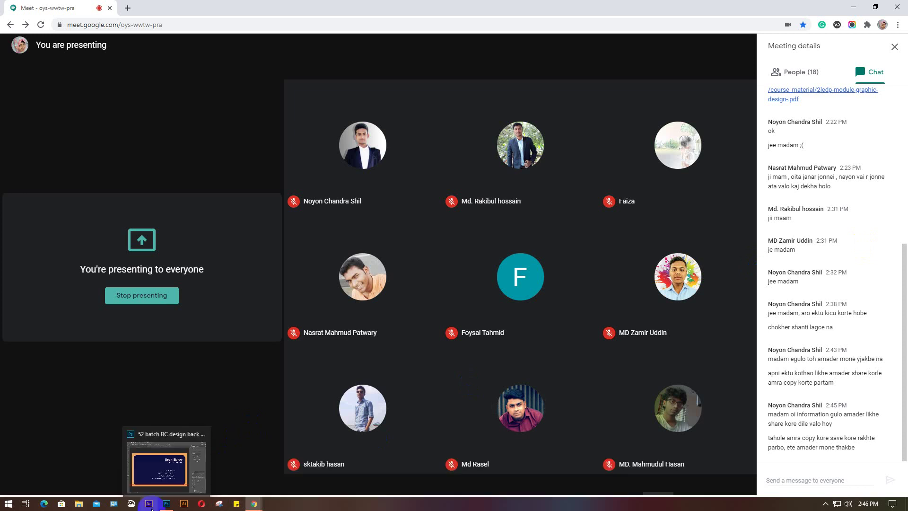
left_click(208, 450)
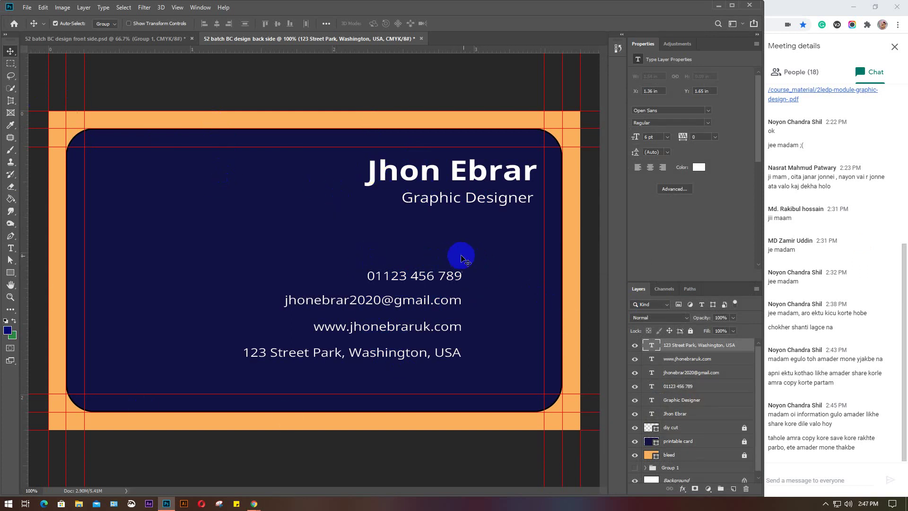
left_click_drag(462, 264, 402, 378)
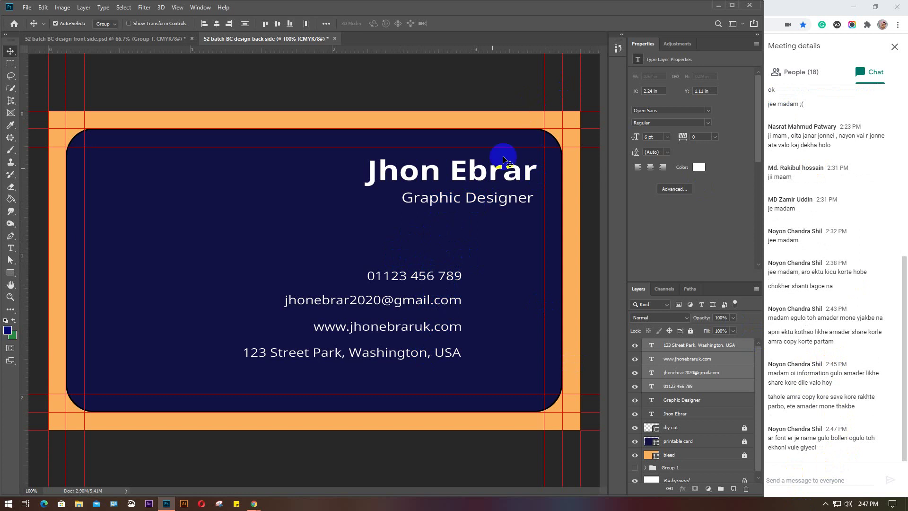
Search Google Images for 'phone icon png' in a new Chrome tab
left_click(718, 6)
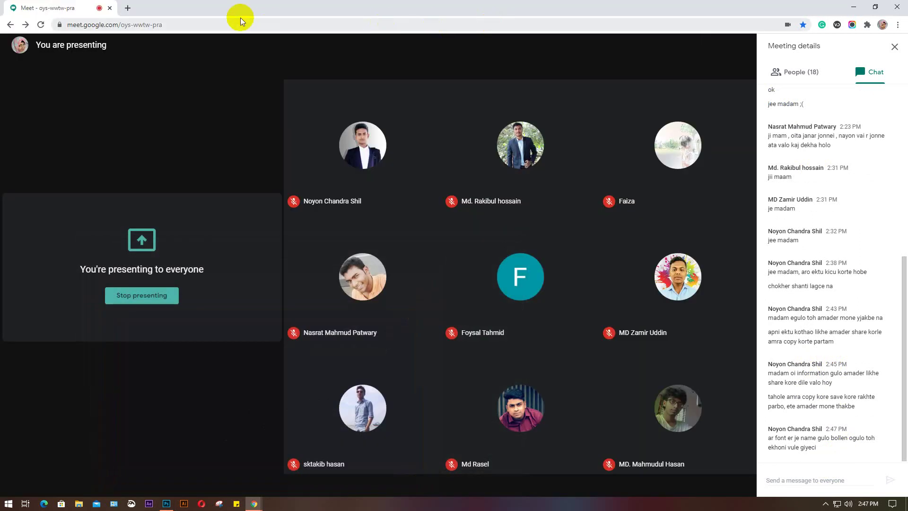
left_click(129, 8)
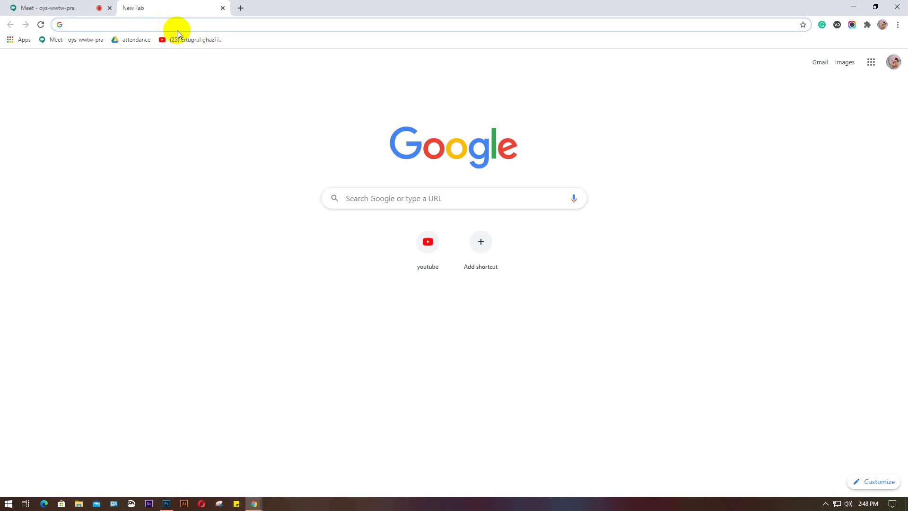
type("phone icon png")
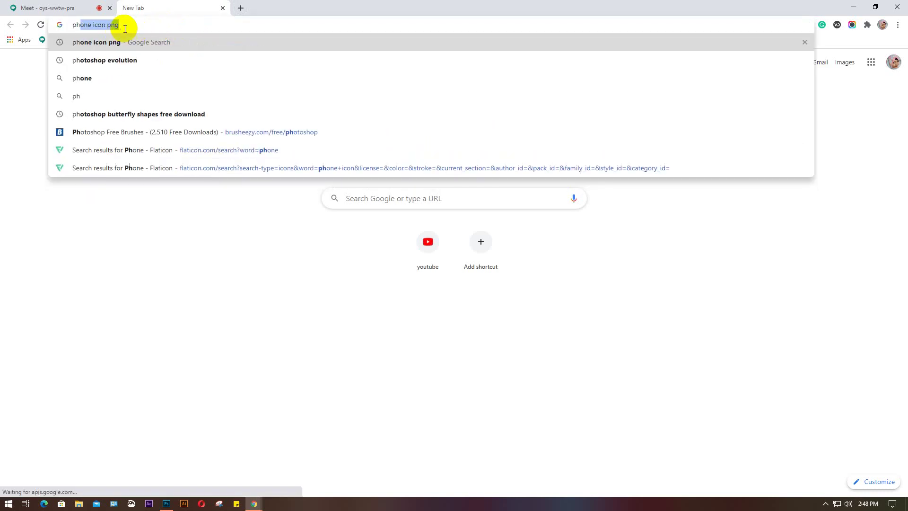
key("Return")
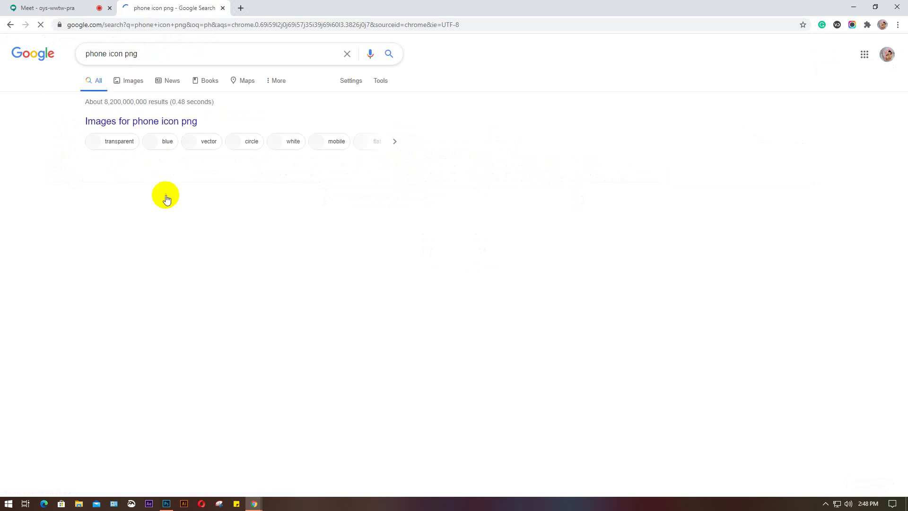
left_click(140, 92)
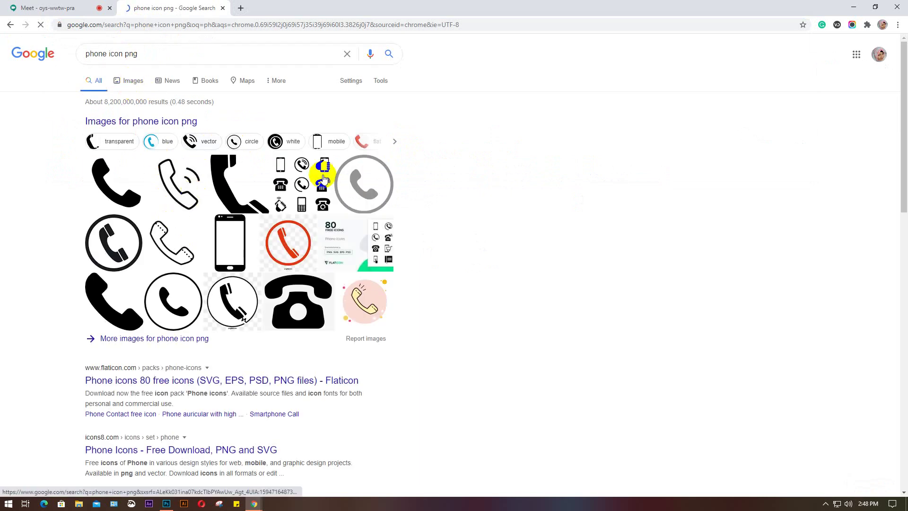
Load flaticon.com in another new tab
left_click(242, 9)
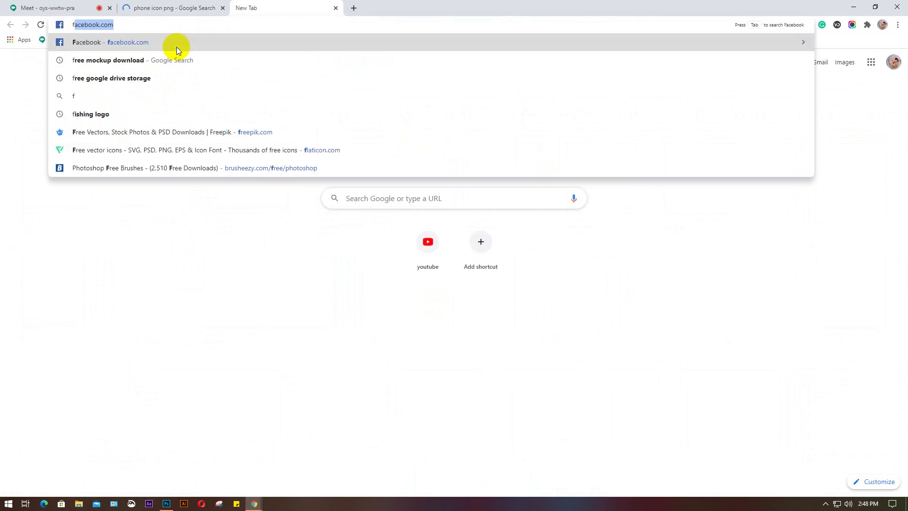
type("l")
left_click(177, 47)
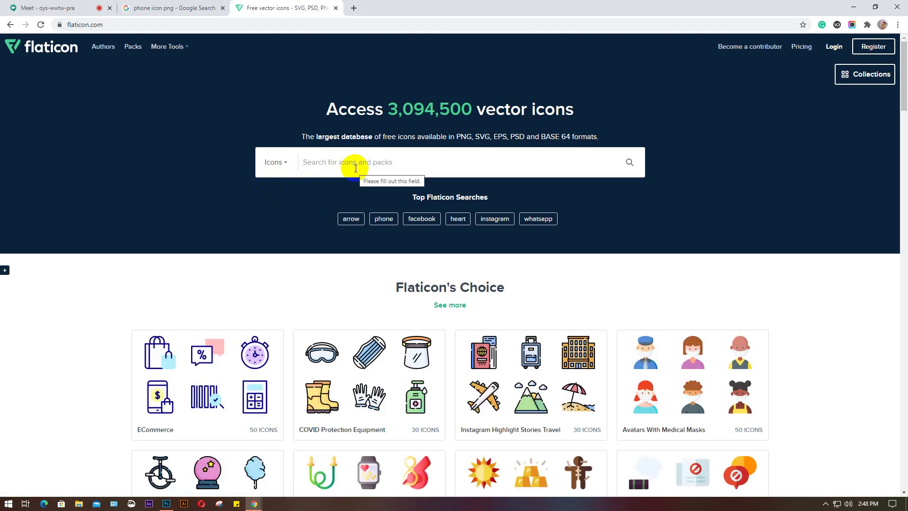
Place the telepon-png-7 phone image on the card and shrink it to icon size
left_click(35, 7)
left_click(856, 7)
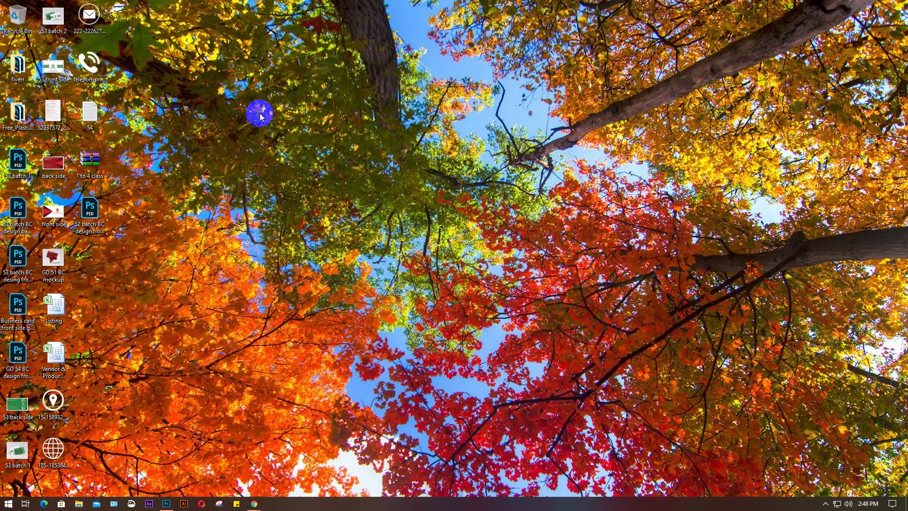
right_click(267, 62)
left_click(299, 90)
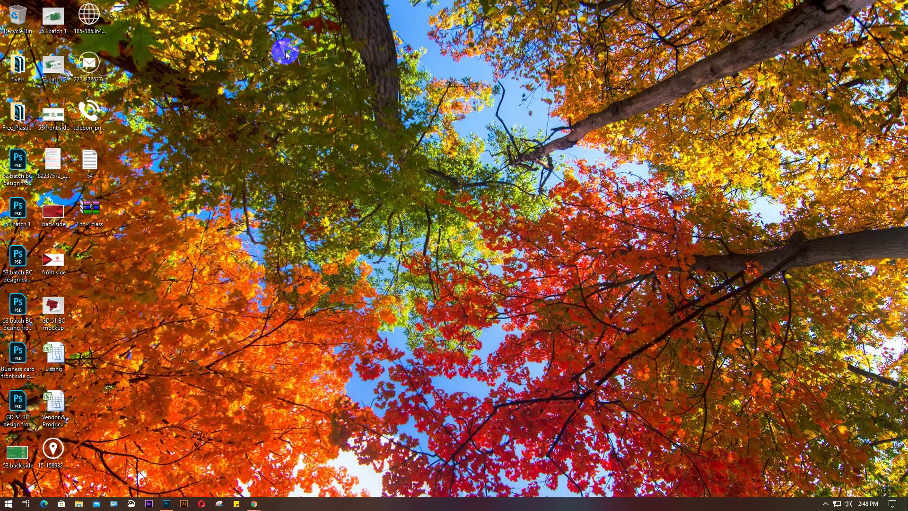
right_click(285, 51)
left_click(324, 79)
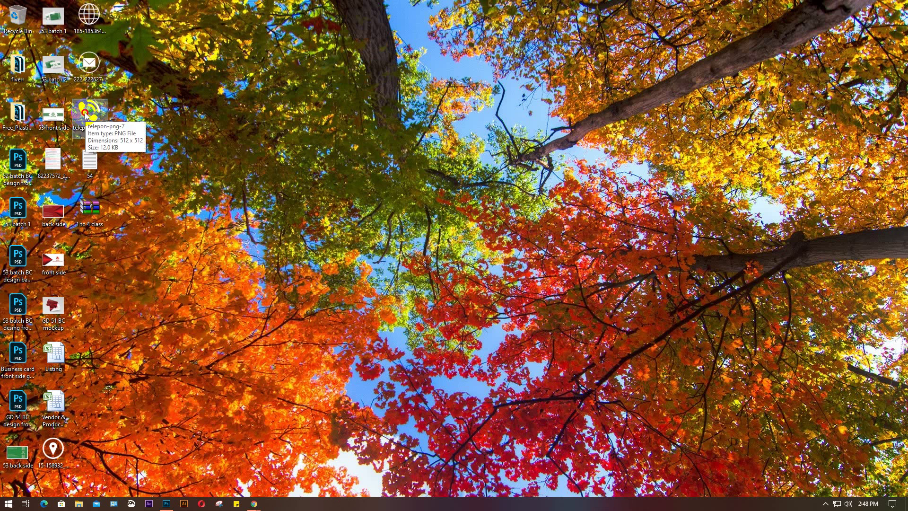
left_click_drag(87, 116, 214, 331)
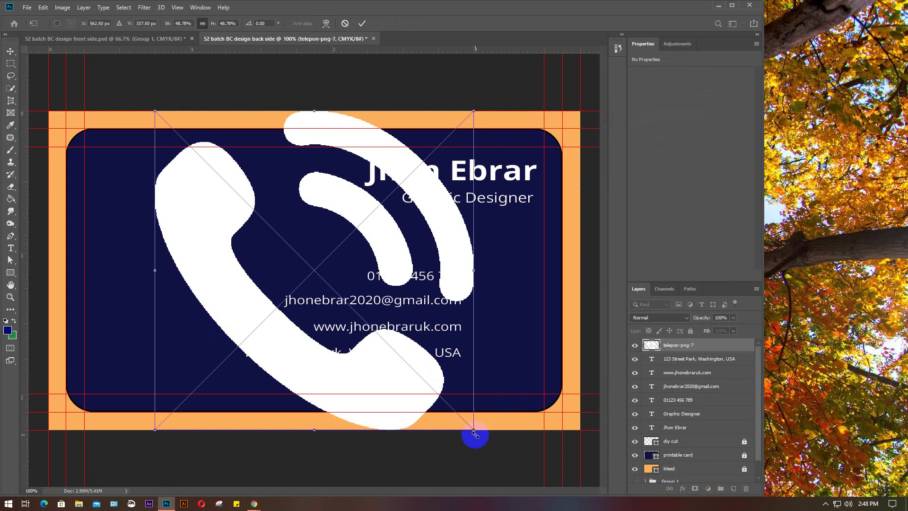
left_click_drag(473, 431, 152, 229)
left_click(194, 174)
key("Return")
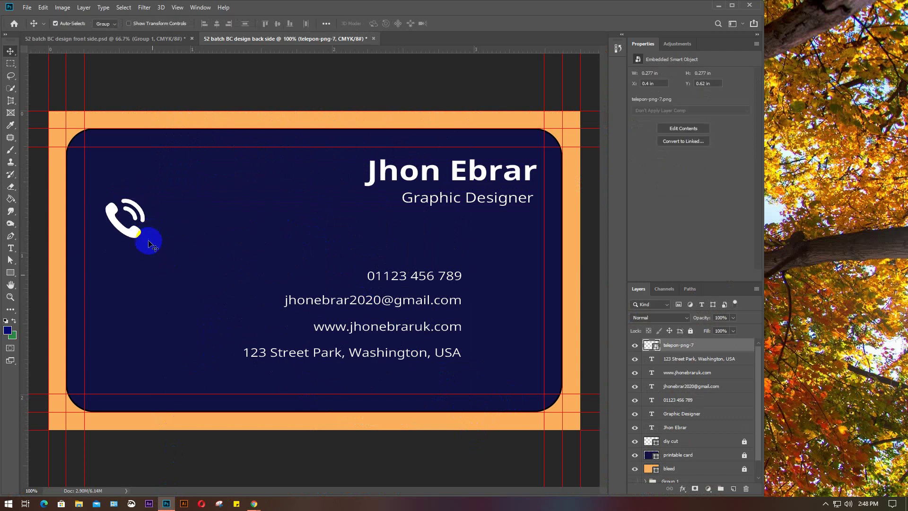
Add the envelope image, scaled to icon size, beside the phone icon
left_click(718, 5)
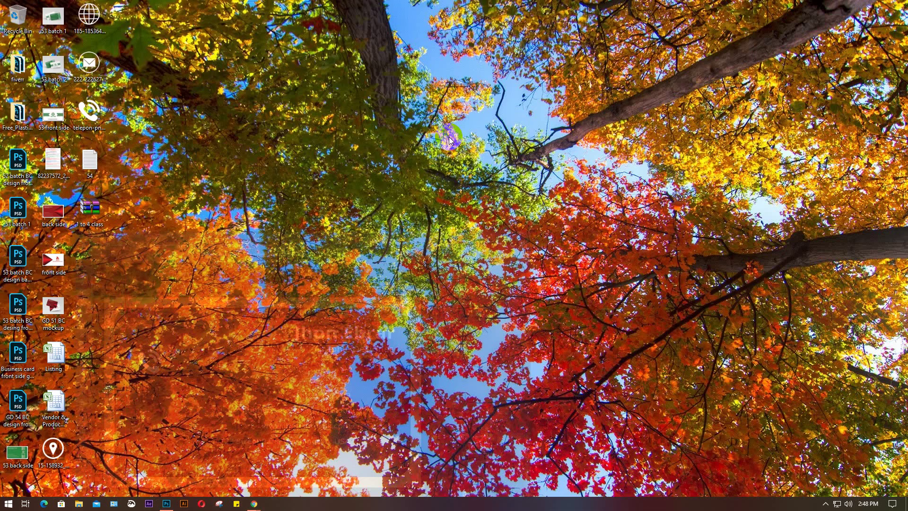
left_click_drag(88, 64, 442, 348)
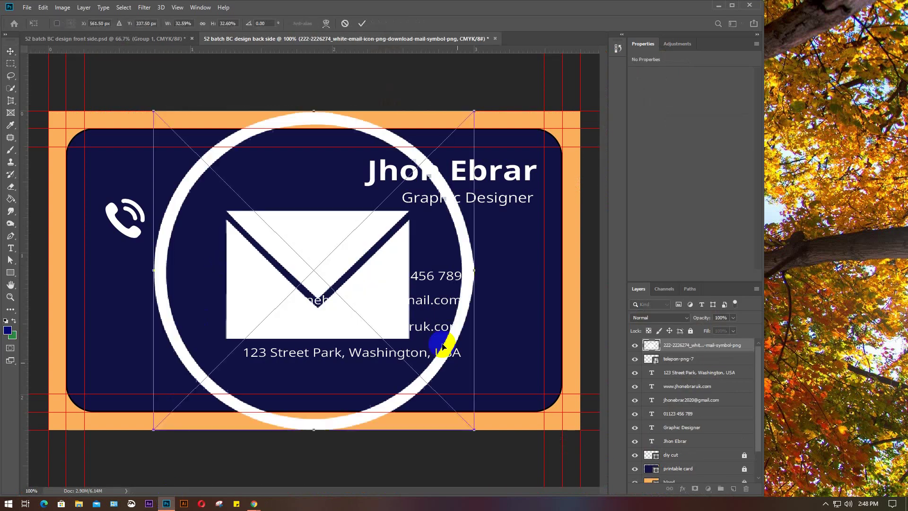
left_click_drag(472, 427, 227, 183)
left_click_drag(204, 154, 212, 255)
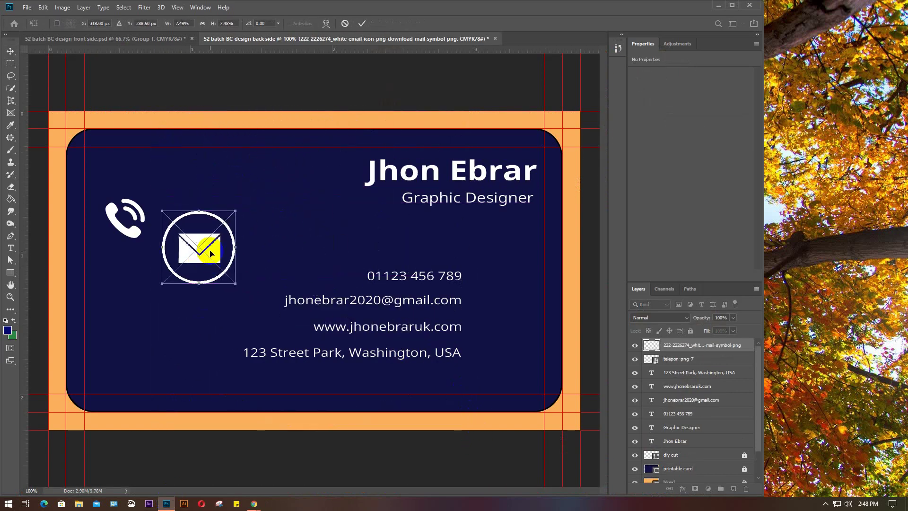
key("Return")
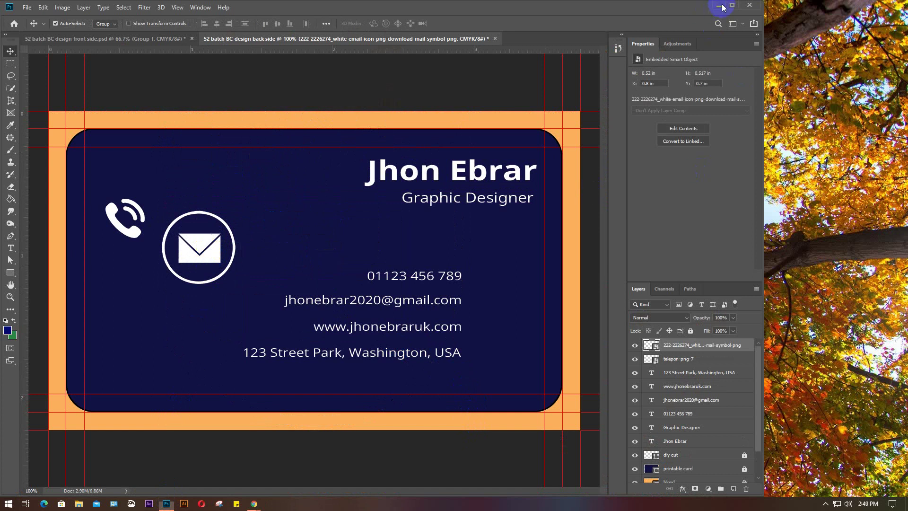
Add the globe image to the card, scaled down to a small icon
left_click(719, 6)
left_click_drag(88, 15, 262, 331)
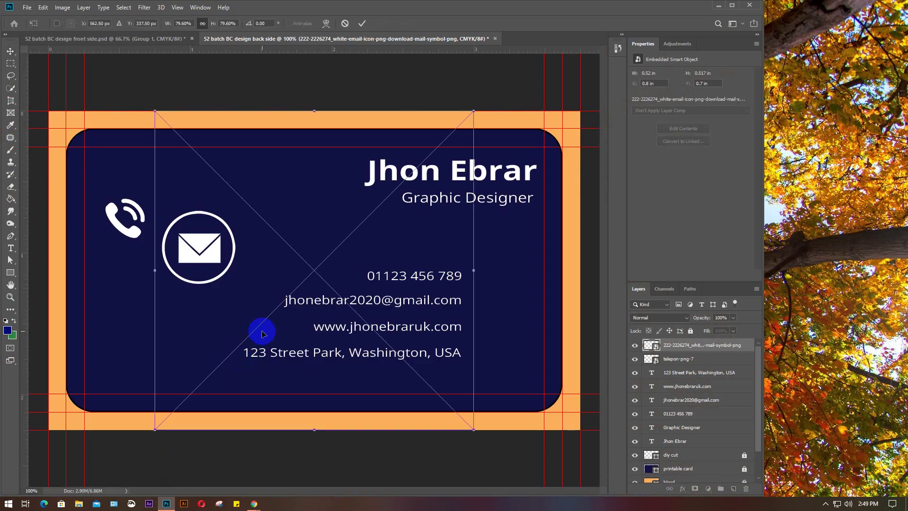
left_click_drag(473, 431, 275, 189)
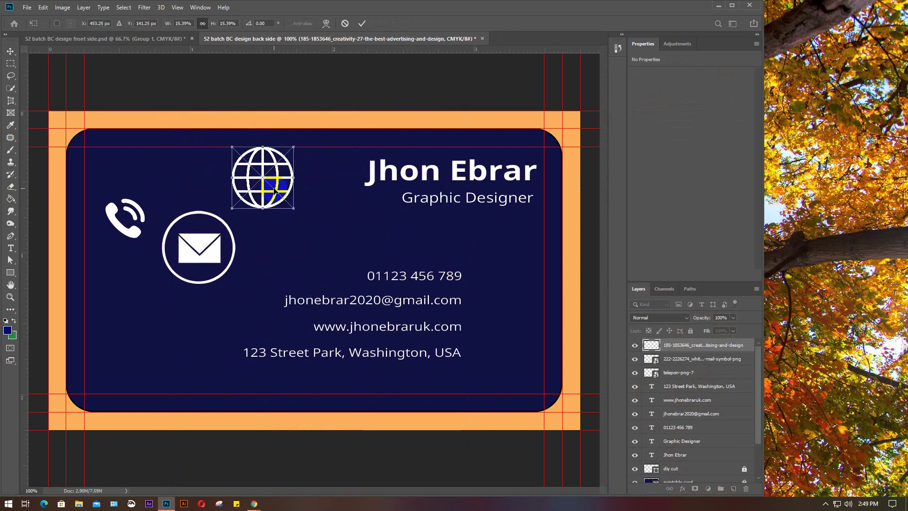
key("Return")
Add the location-pin image as a small icon beside the address line
left_click(718, 5)
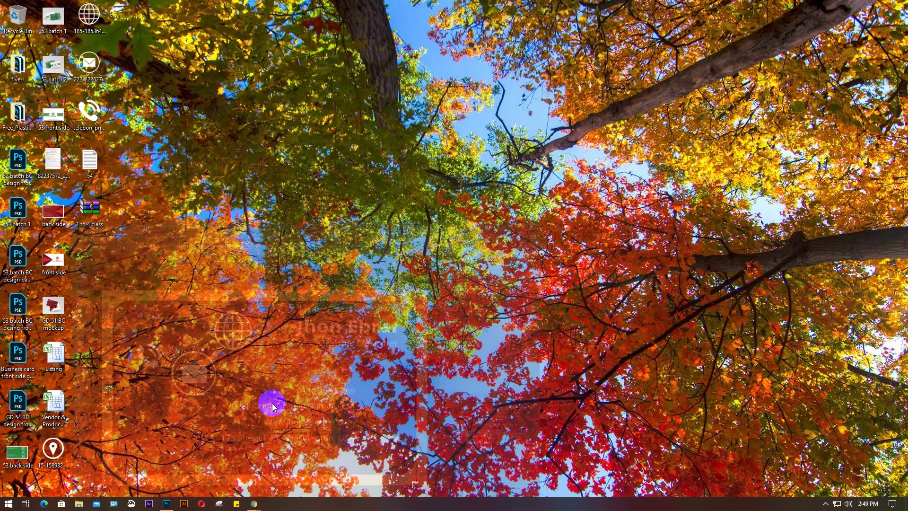
left_click(73, 452)
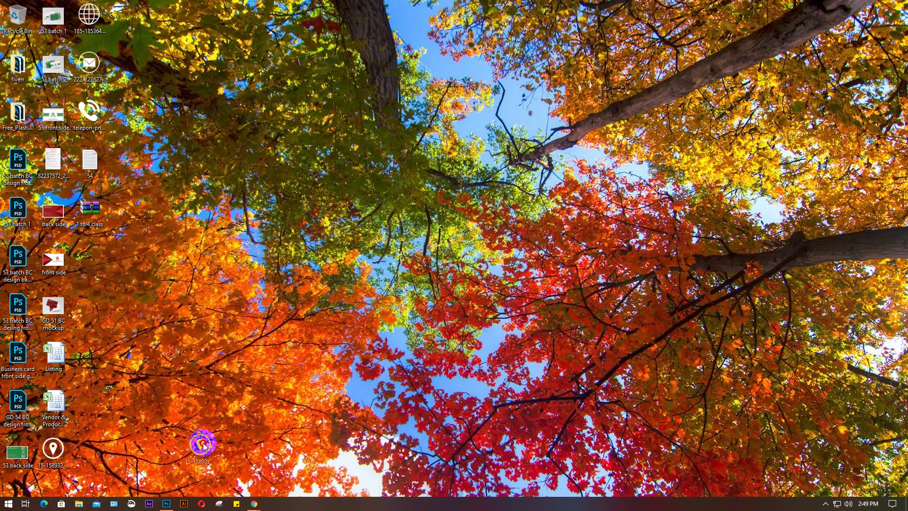
left_click(166, 502)
left_click_drag(252, 348, 249, 345)
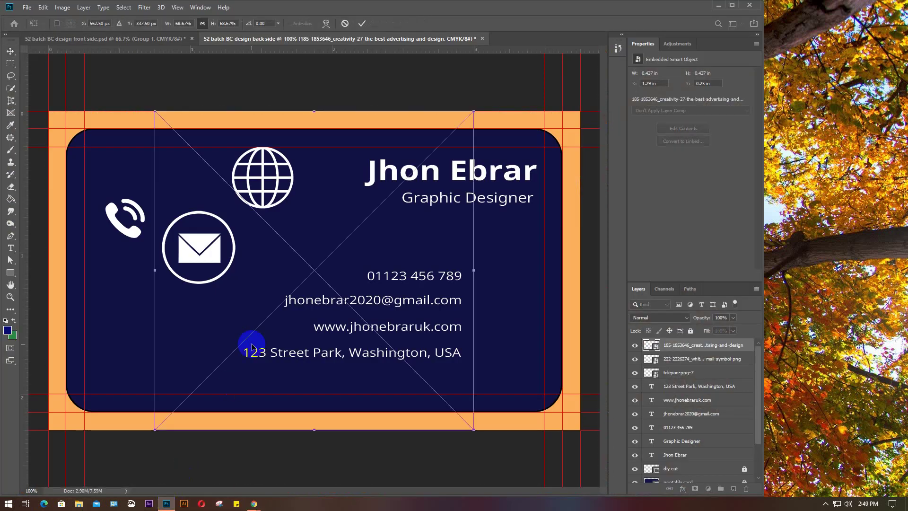
left_click_drag(475, 428, 190, 345)
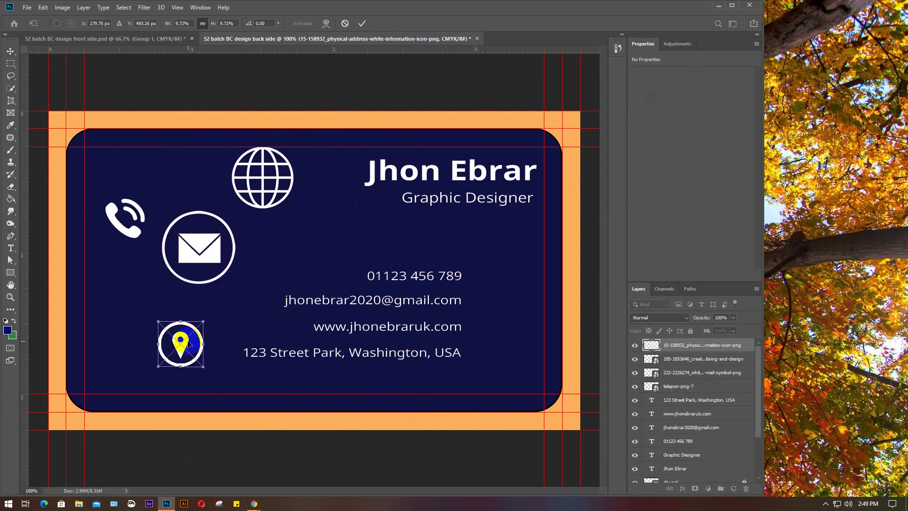
key("Return")
scroll(193, 330, "up", 2)
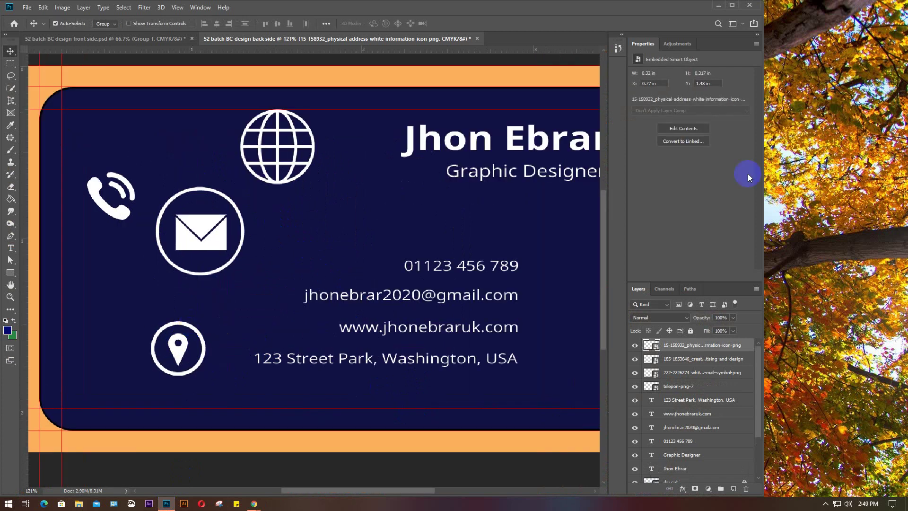
Switch Meet's side panel from chat to the participant list, then return to Photoshop
mouse_move(168, 505)
mouse_move(254, 504)
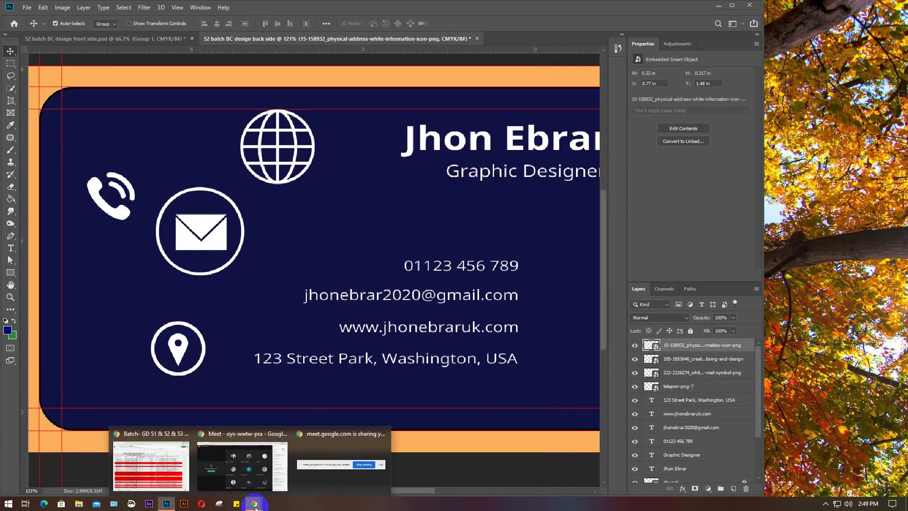
left_click(213, 469)
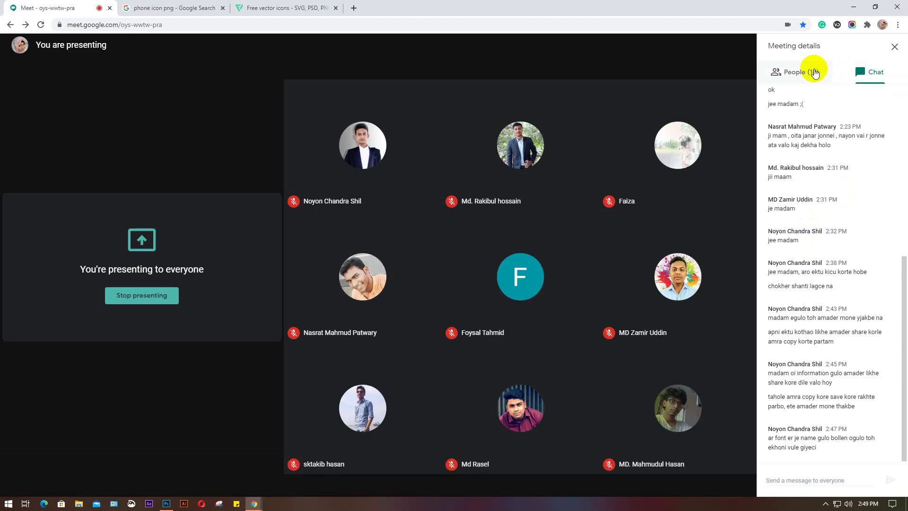
left_click(798, 75)
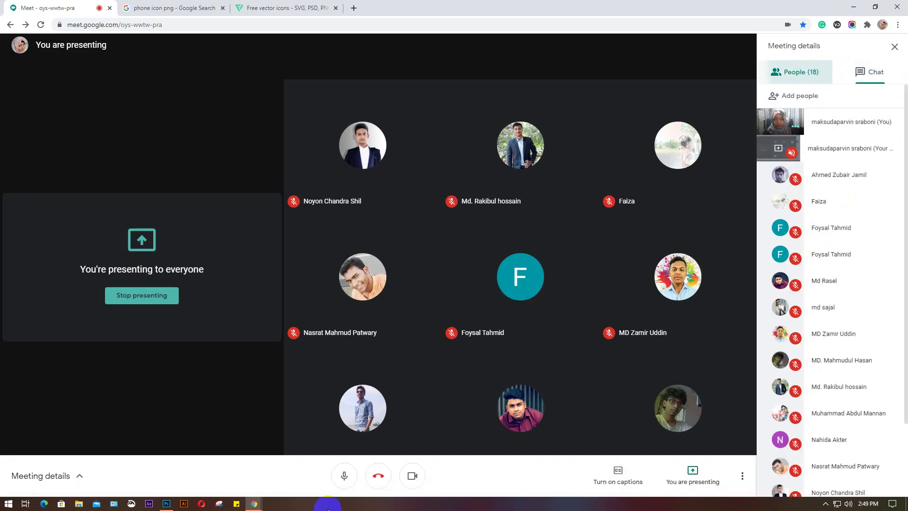
left_click(168, 505)
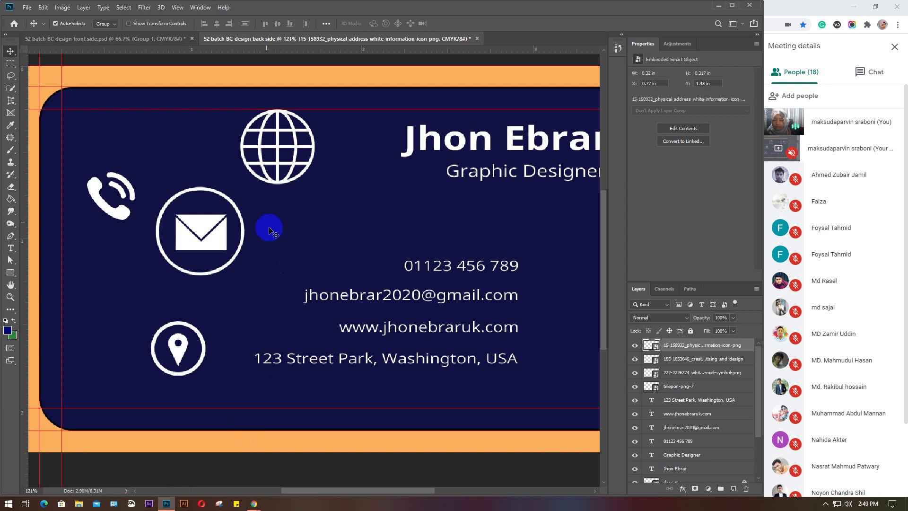
Shrink the globe icon down in two Free Transform passes
left_click(276, 185)
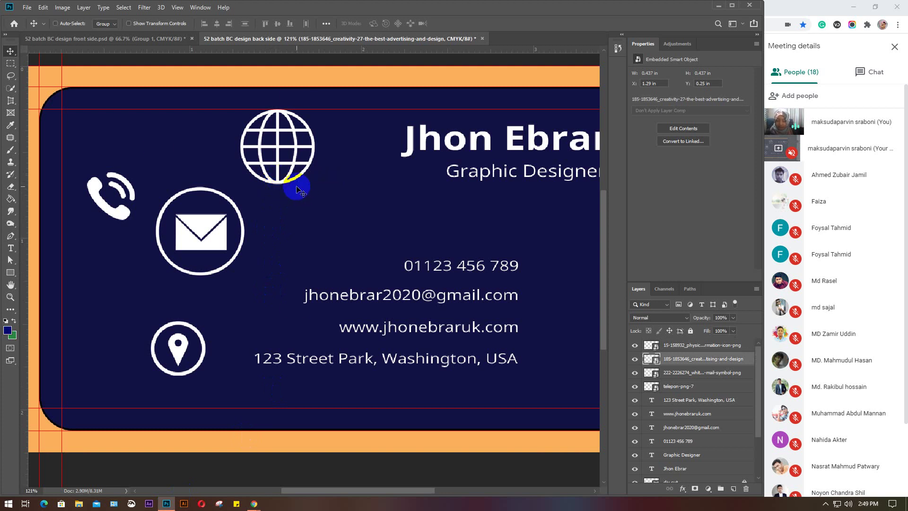
key("ctrl+t")
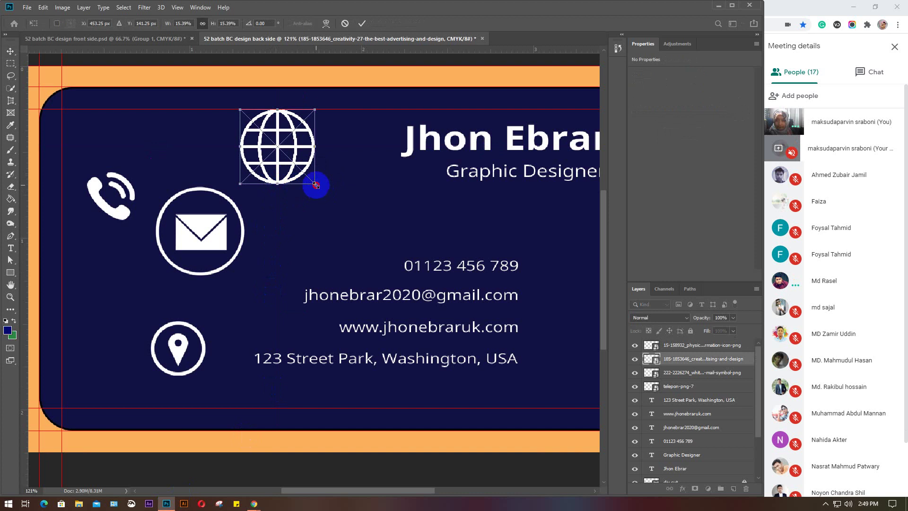
left_click_drag(316, 185, 108, 361)
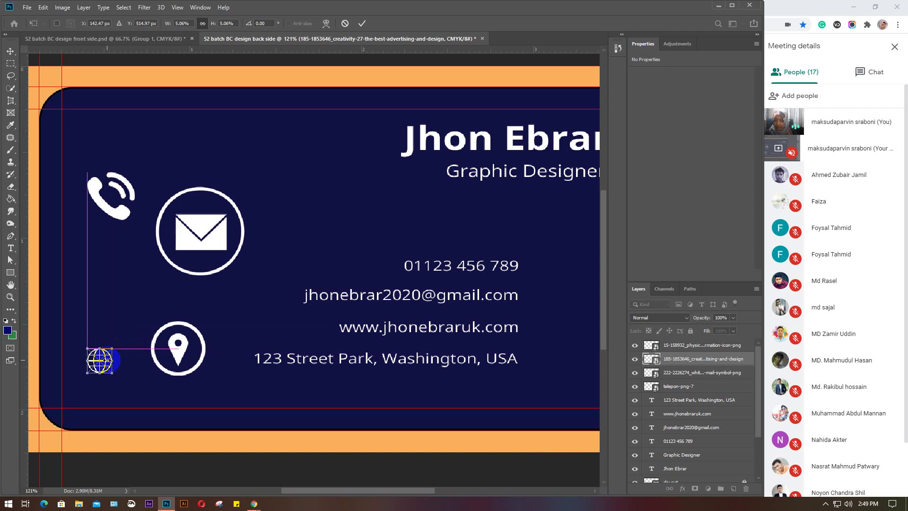
key("Return")
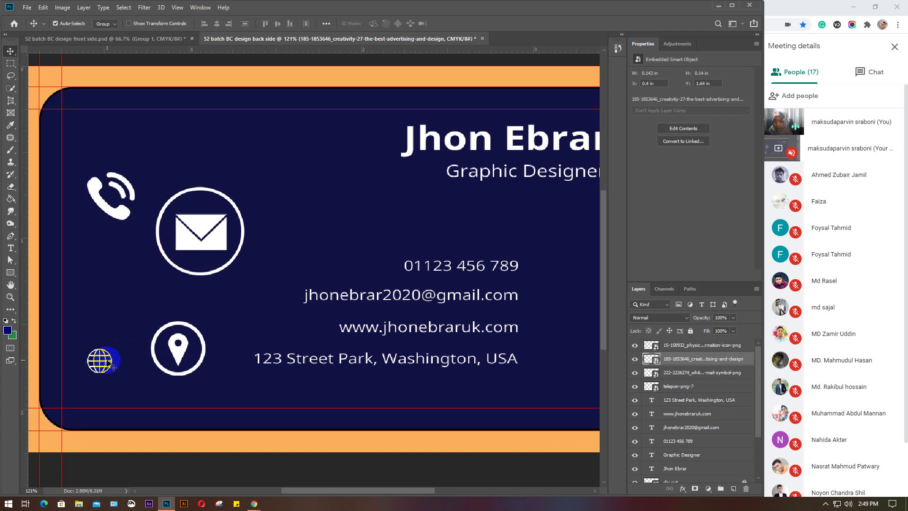
scroll(109, 362, "up", 2)
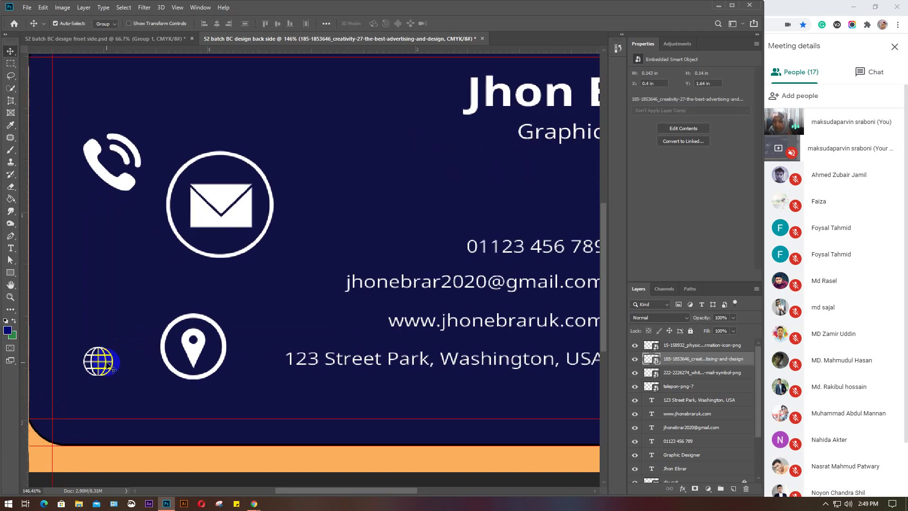
key("ctrl+t")
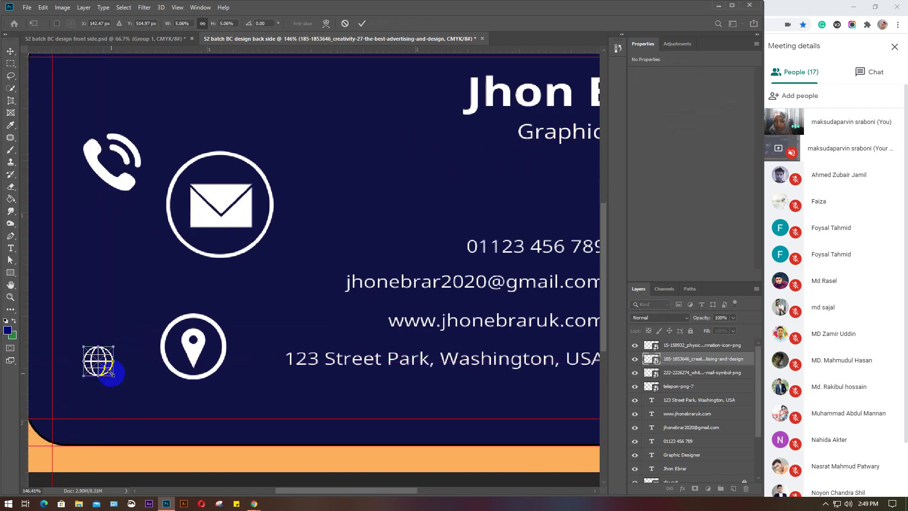
left_click_drag(115, 375, 112, 372)
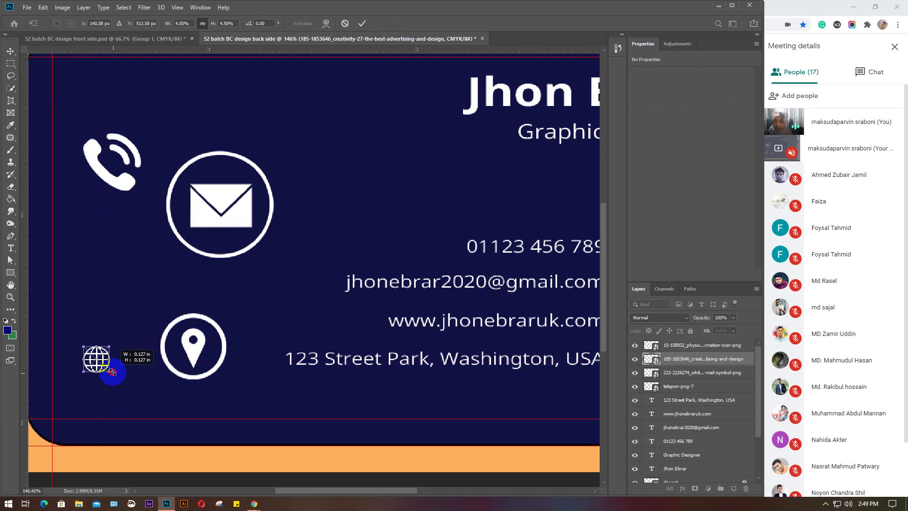
key("Return")
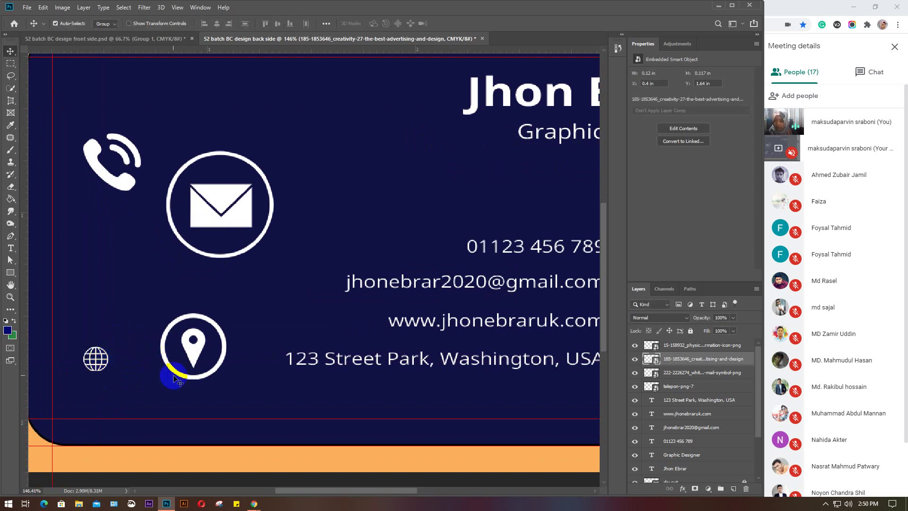
Shrink the location-pin icon to match the globe, align it under the phone icon, and refine the globe
left_click(201, 352)
key("ctrl+t")
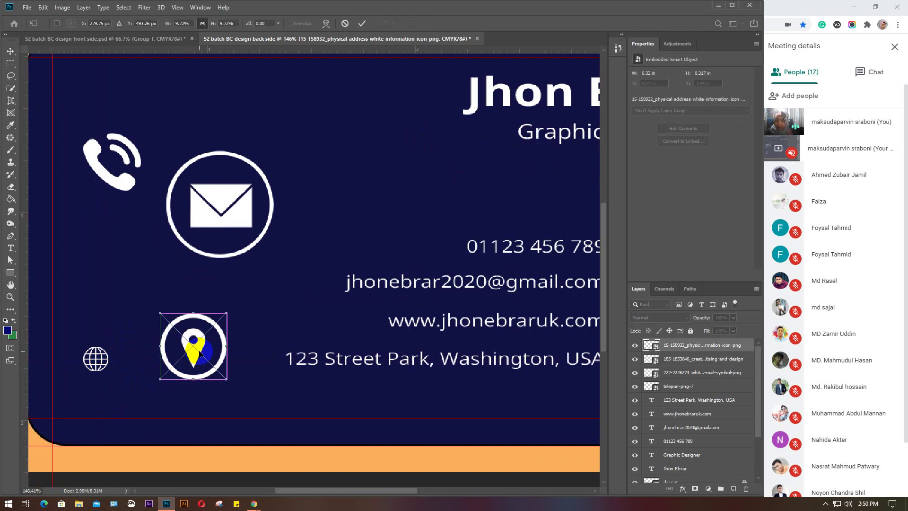
left_click_drag(219, 354, 190, 330)
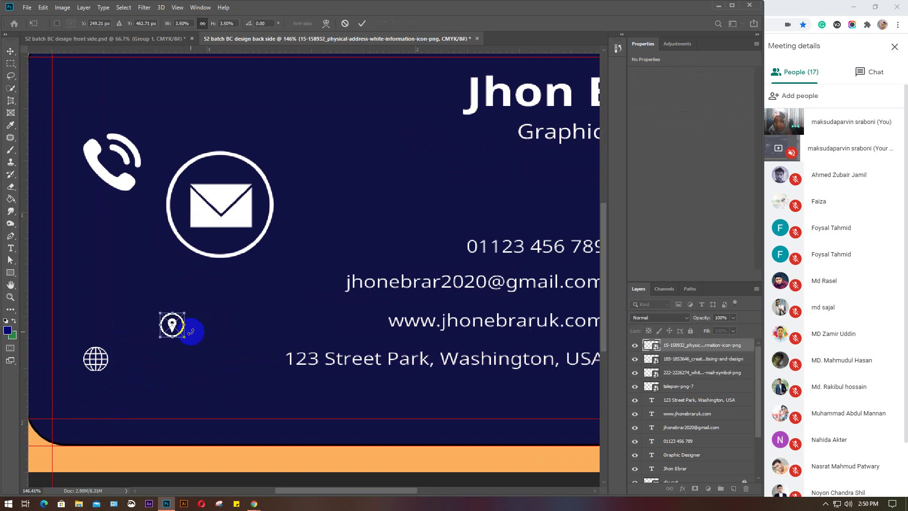
key("Return")
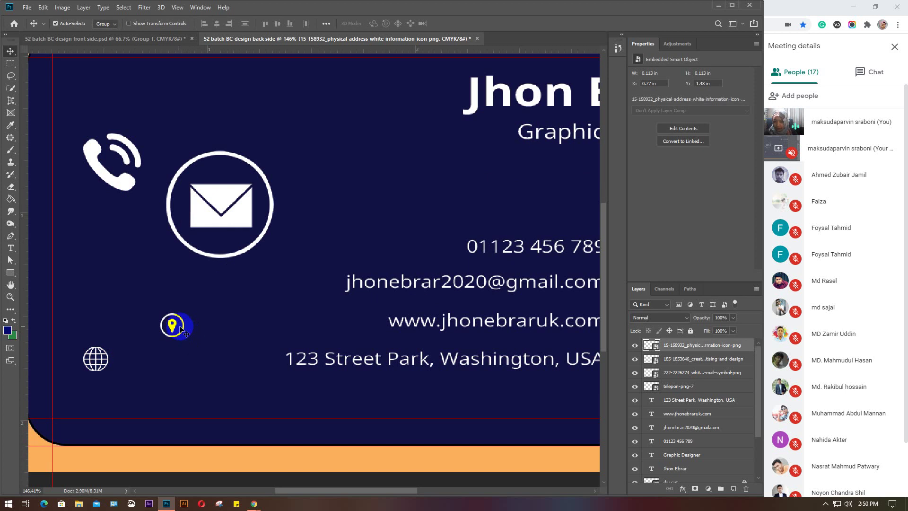
left_click_drag(182, 329, 95, 327)
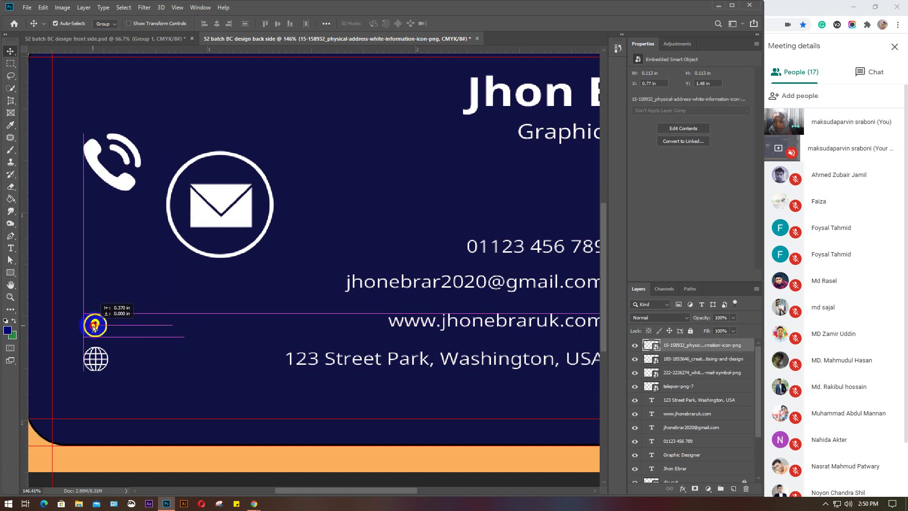
left_click(103, 361)
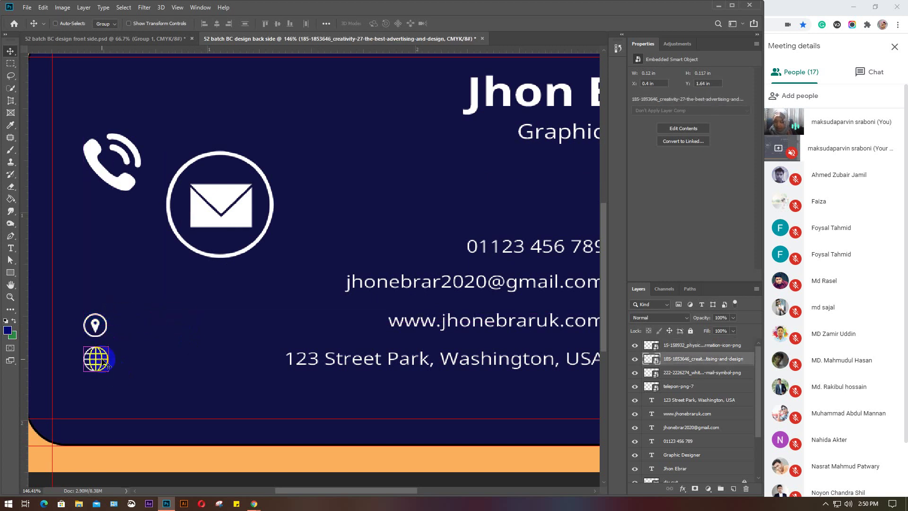
key("ctrl+t")
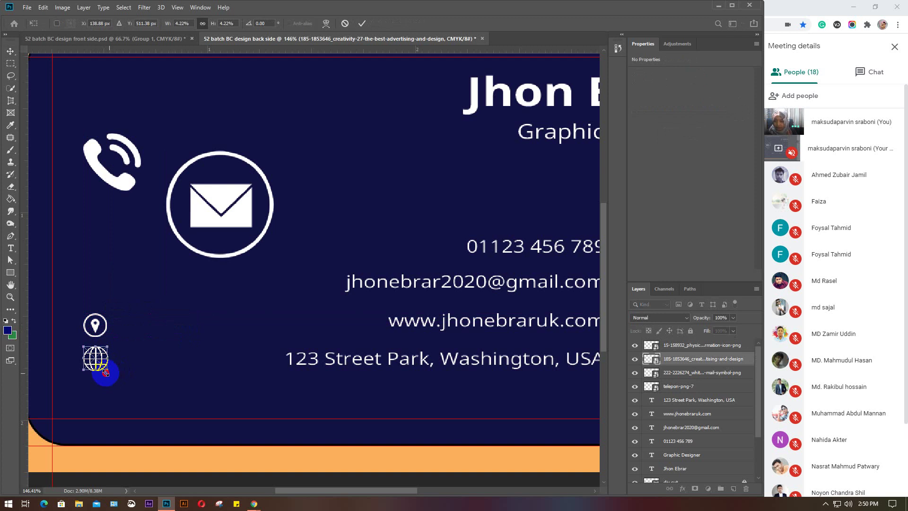
left_click_drag(105, 372, 105, 370)
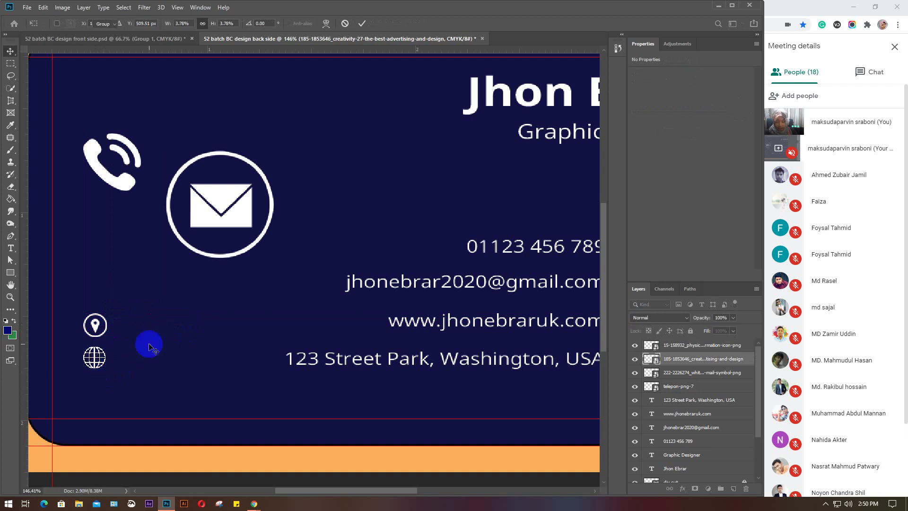
key("Return")
Shrink the email icon to icon size and move it above the location icon
left_click(208, 212)
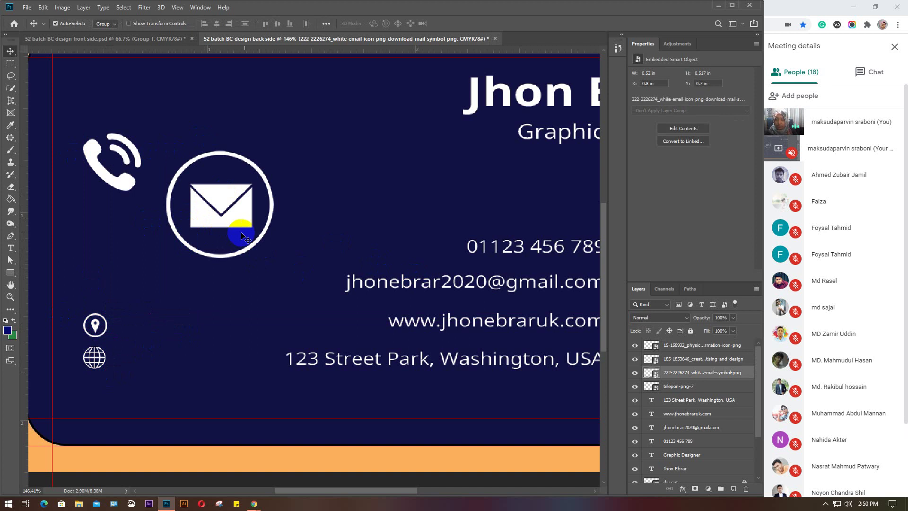
key("ctrl+t")
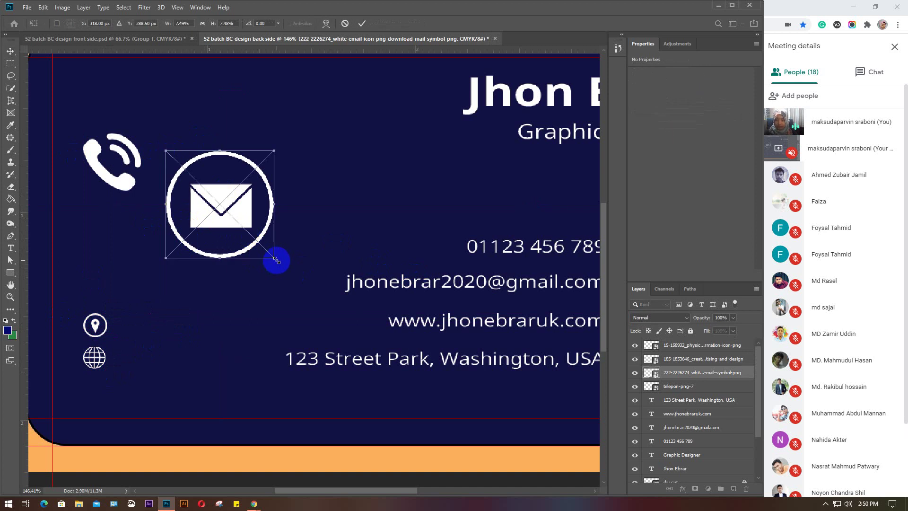
left_click_drag(275, 259, 193, 176)
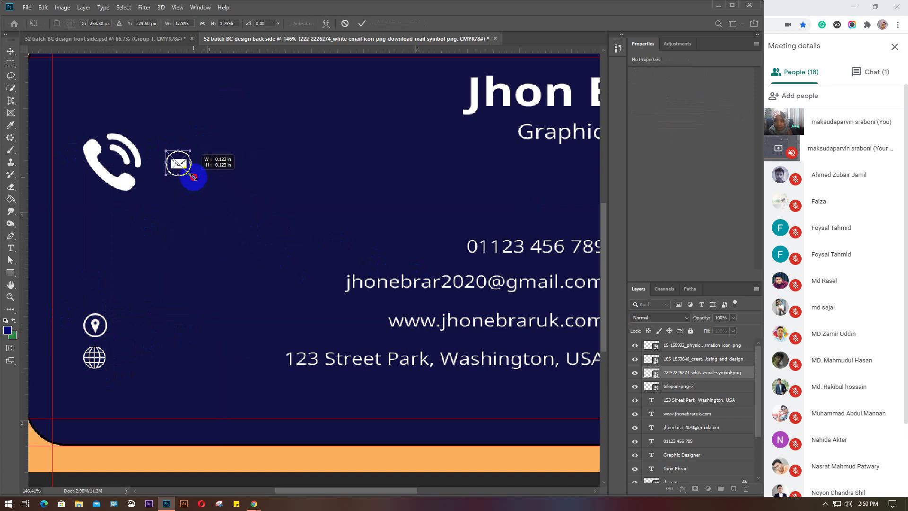
key("Return")
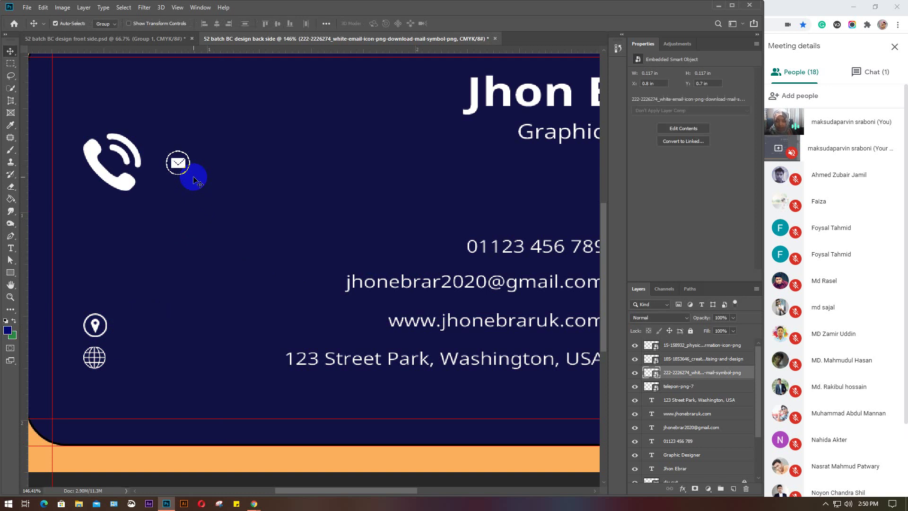
left_click_drag(182, 168, 96, 292)
Shrink the phone icon beside its number and add vertical guides at 0.400 and 0.523 in
left_click(112, 183)
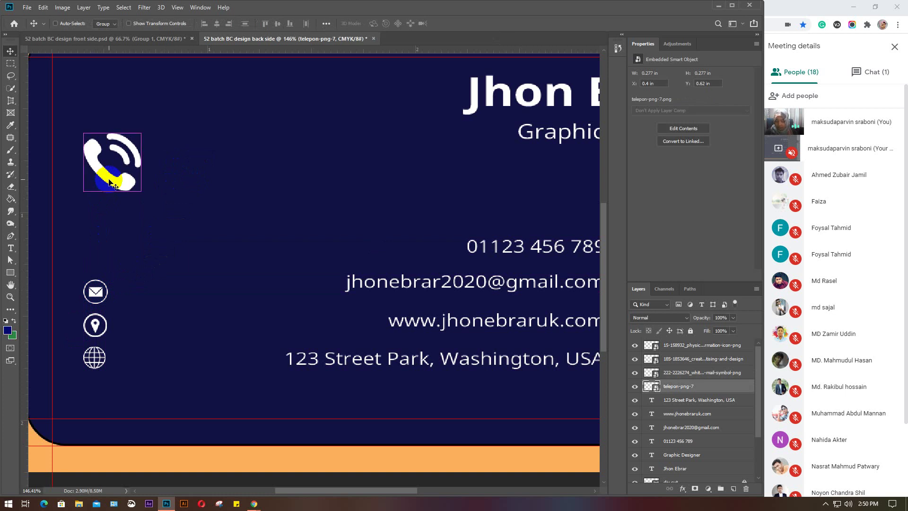
key("ctrl+t")
left_click_drag(141, 191, 109, 161)
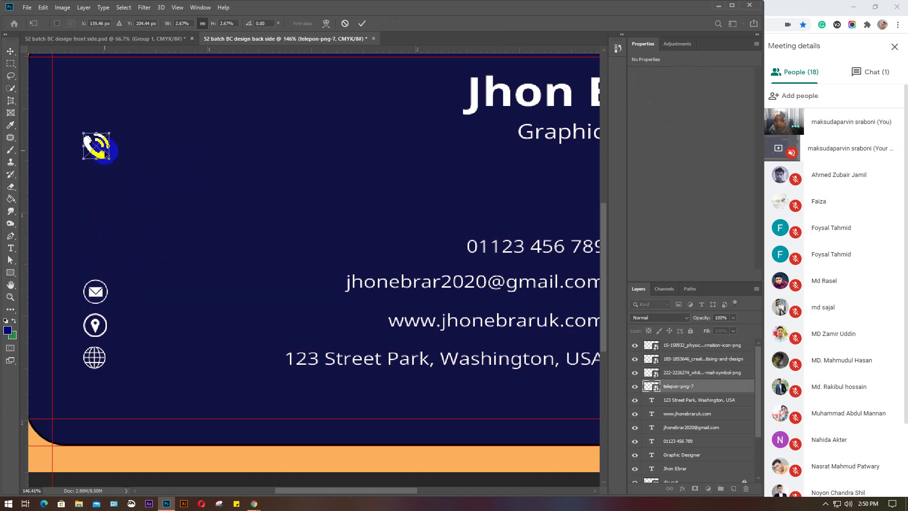
left_click_drag(102, 145, 101, 246)
left_click(160, 241)
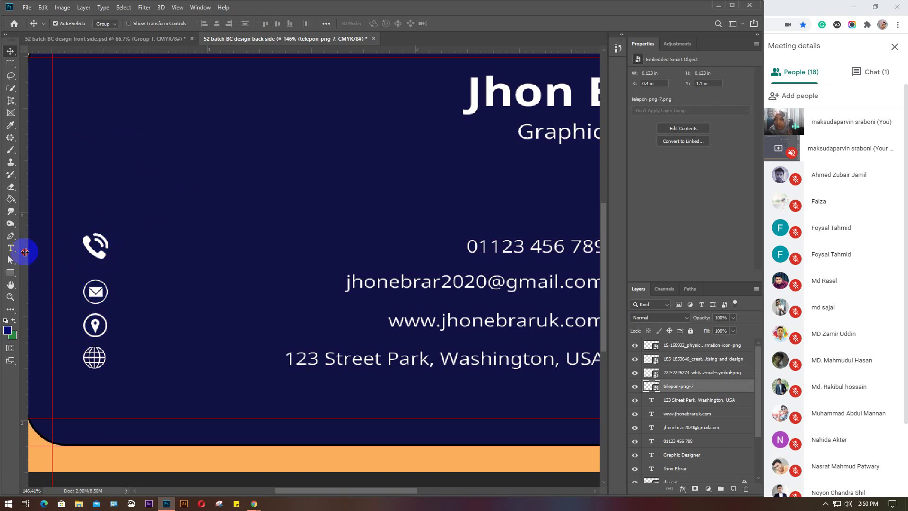
left_click_drag(24, 252, 82, 269)
left_click_drag(24, 246, 107, 255)
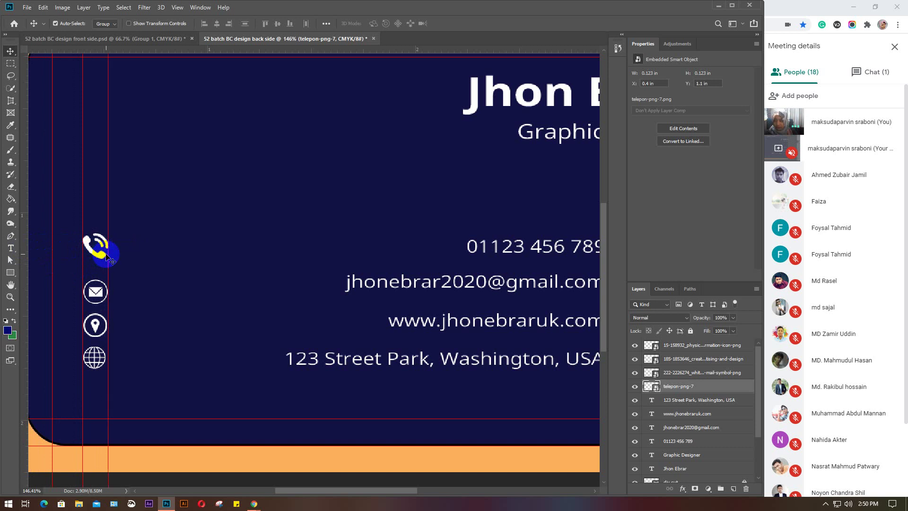
Confirm the globe icon's size, then marquee-select all four contact icons and move them right together
left_click(98, 359)
key("ctrl+t")
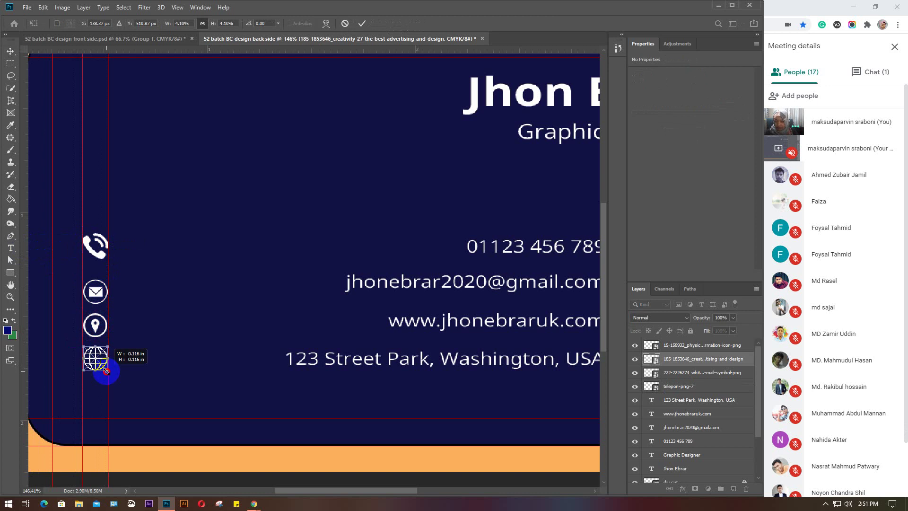
key("Return")
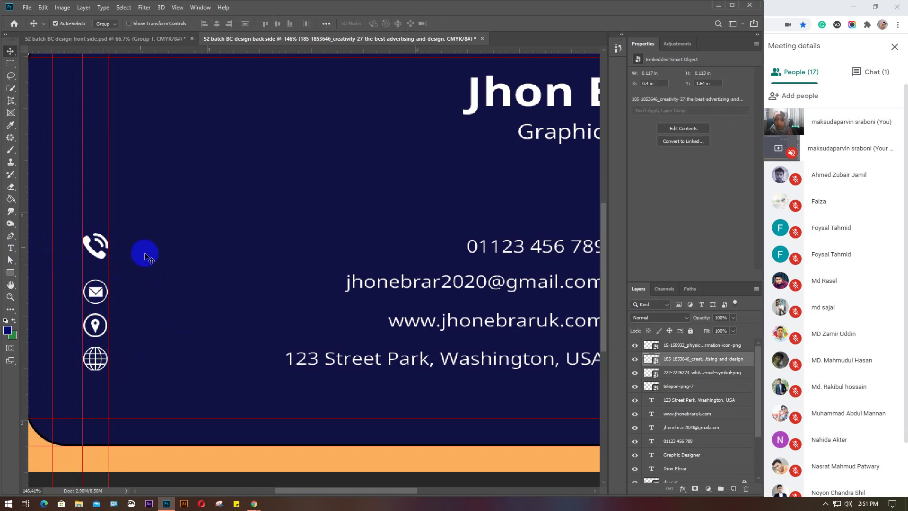
left_click_drag(126, 218, 83, 383)
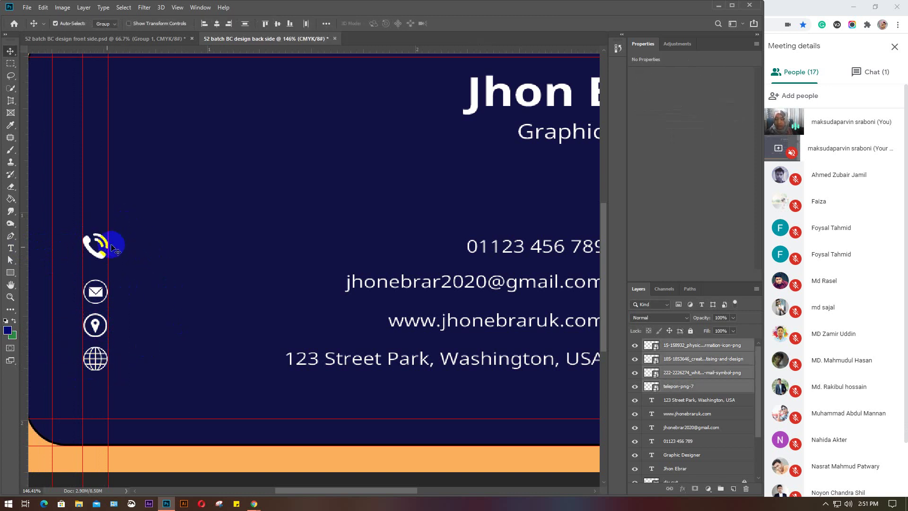
left_click_drag(113, 244, 161, 254)
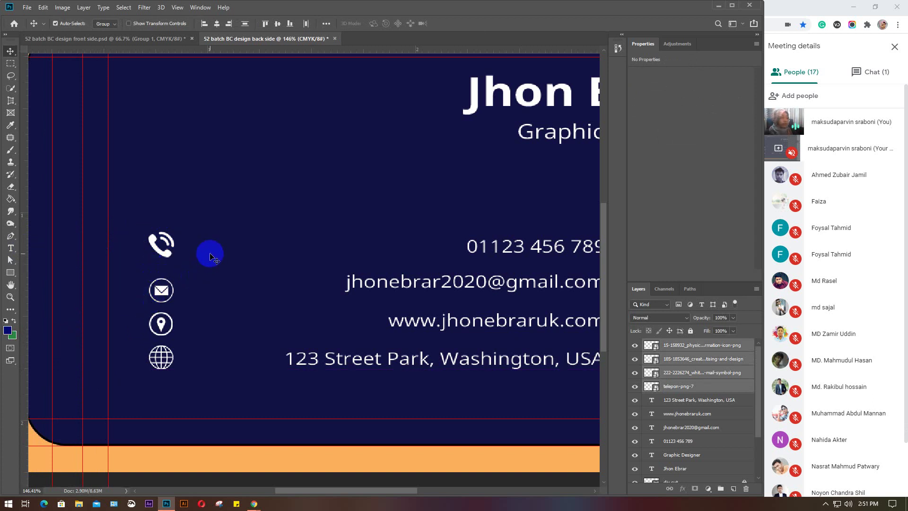
left_click(215, 182)
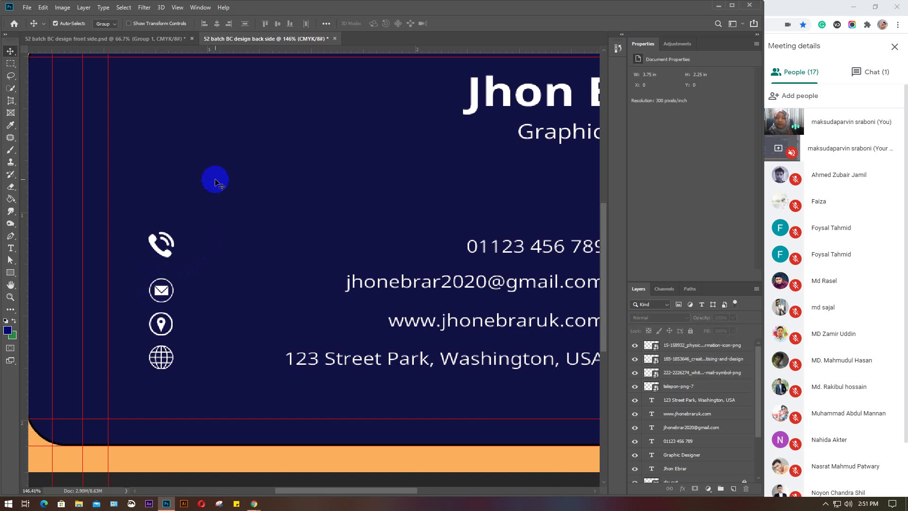
Switch to the Custom Shape Tool and browse the preset shape library and its options menu
left_click(10, 272)
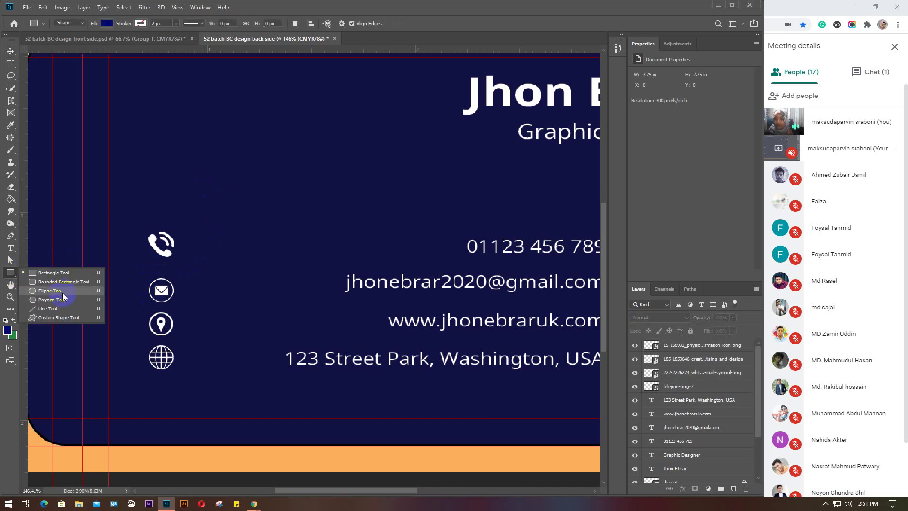
left_click(51, 319)
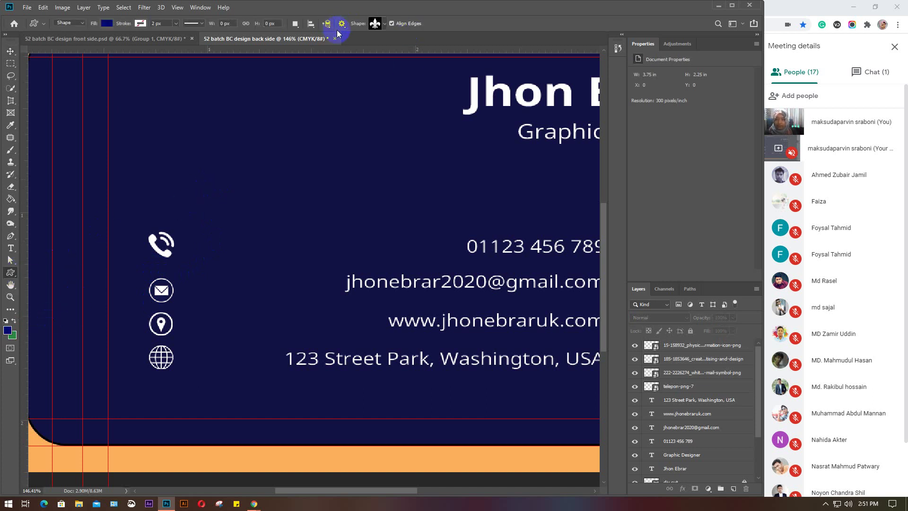
left_click(385, 24)
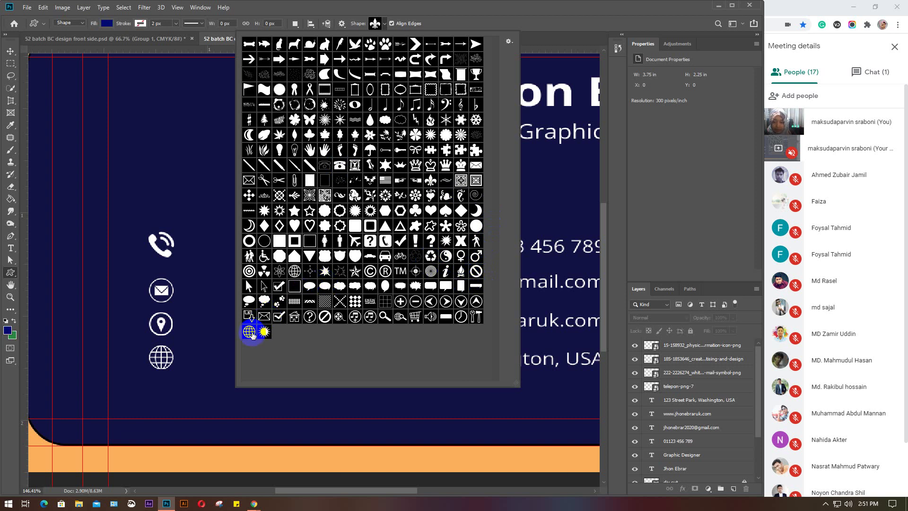
left_click(249, 332)
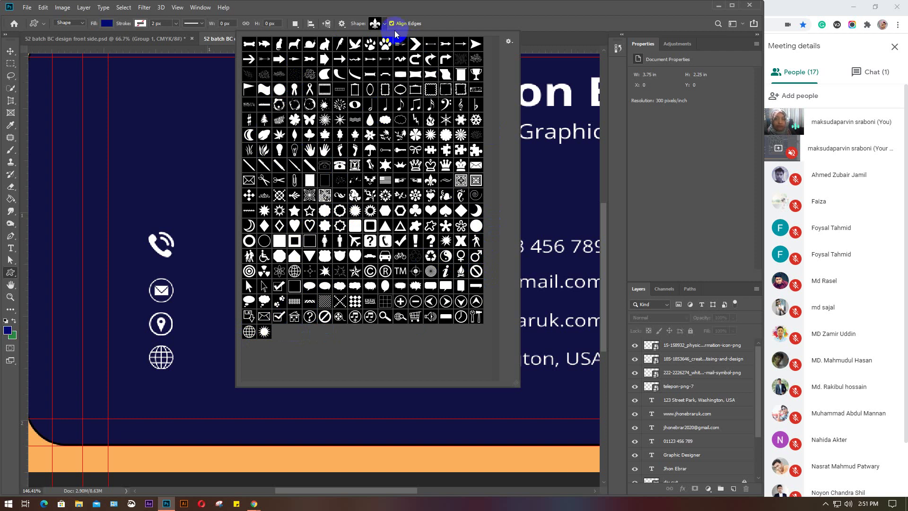
left_click(510, 41)
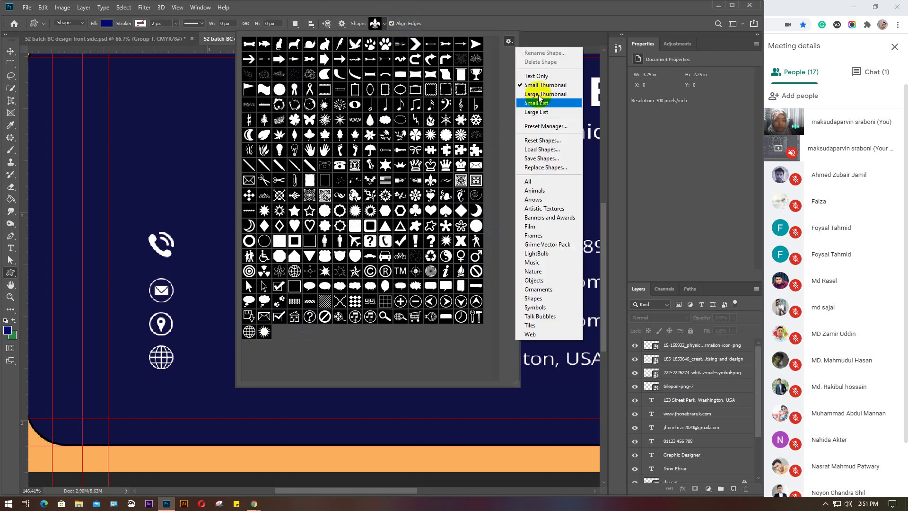
left_click(508, 41)
left_click(384, 24)
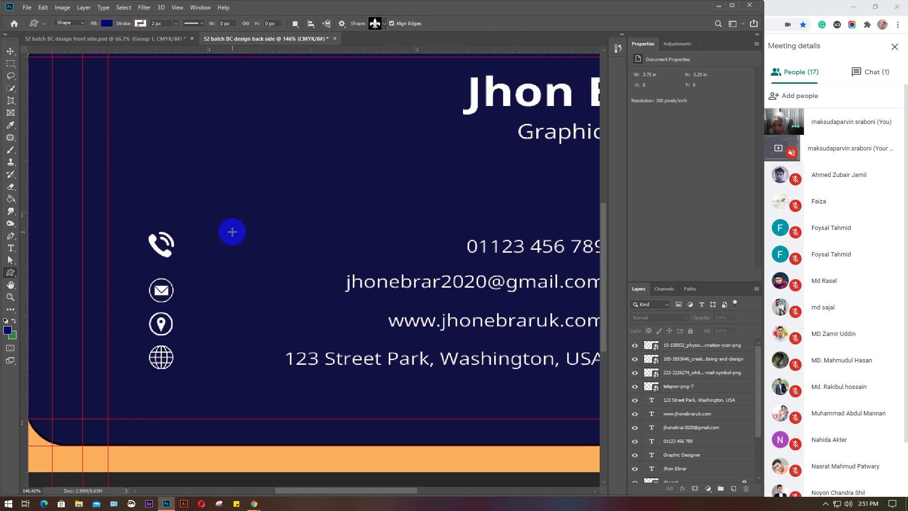
Switch to the Move tool and minimise Photoshop to reveal the Google Meet presentation
key("v")
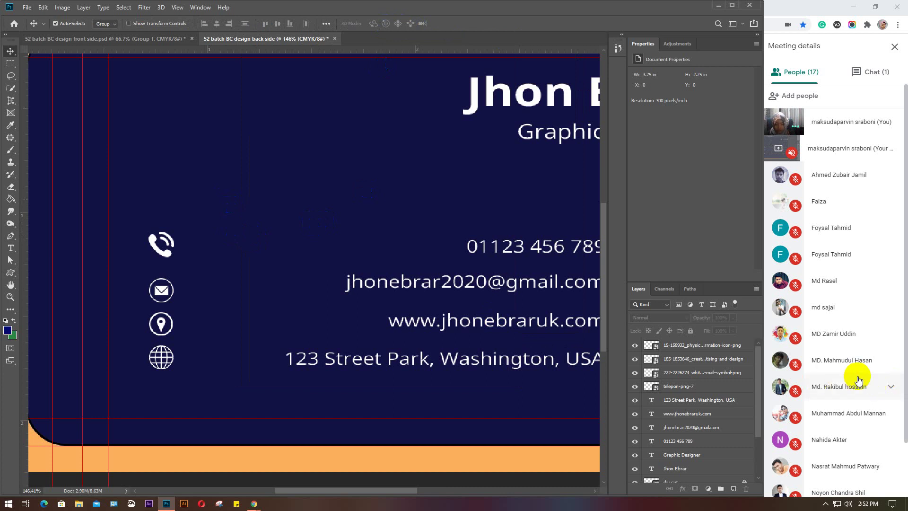
scroll(858, 379, "down", 2)
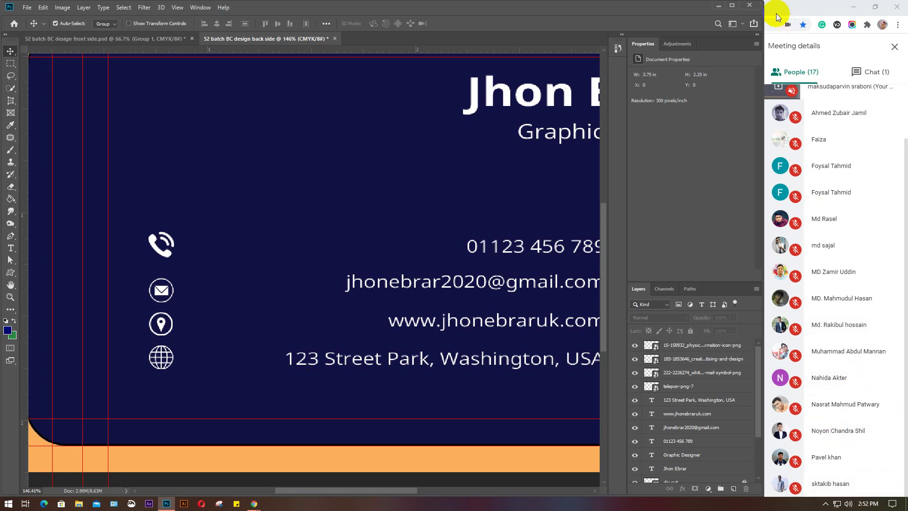
left_click(719, 7)
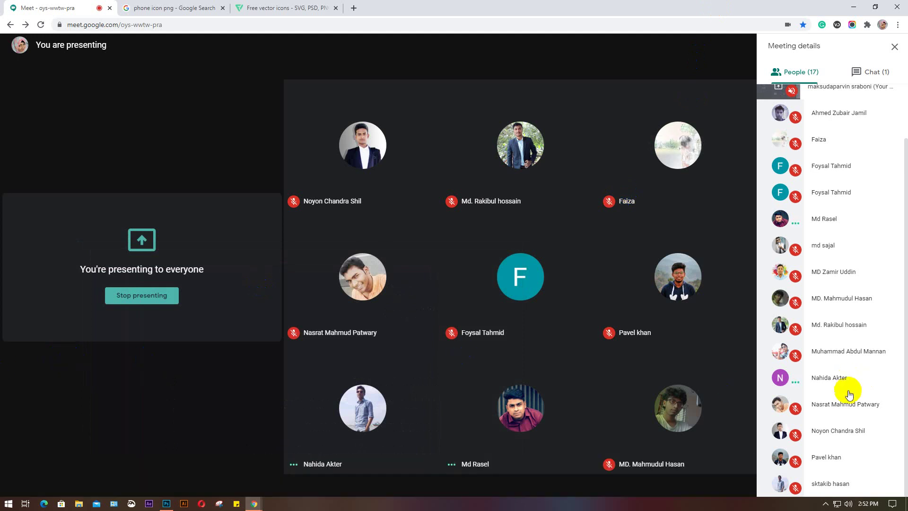
scroll(852, 405, "up", 2)
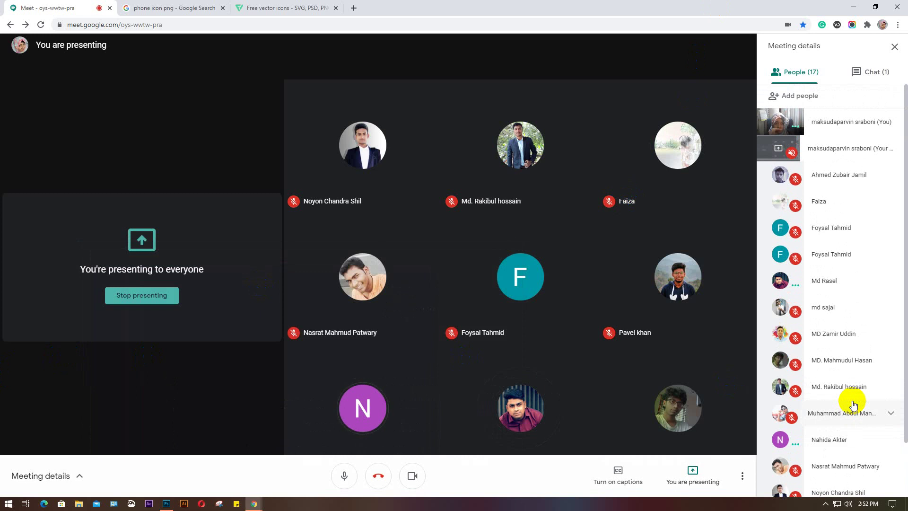
scroll(853, 405, "down", 2)
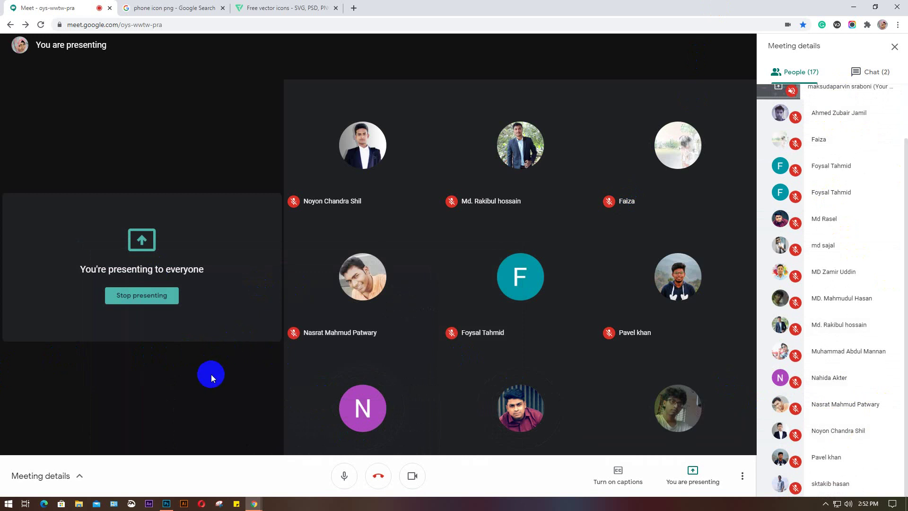
left_click(875, 71)
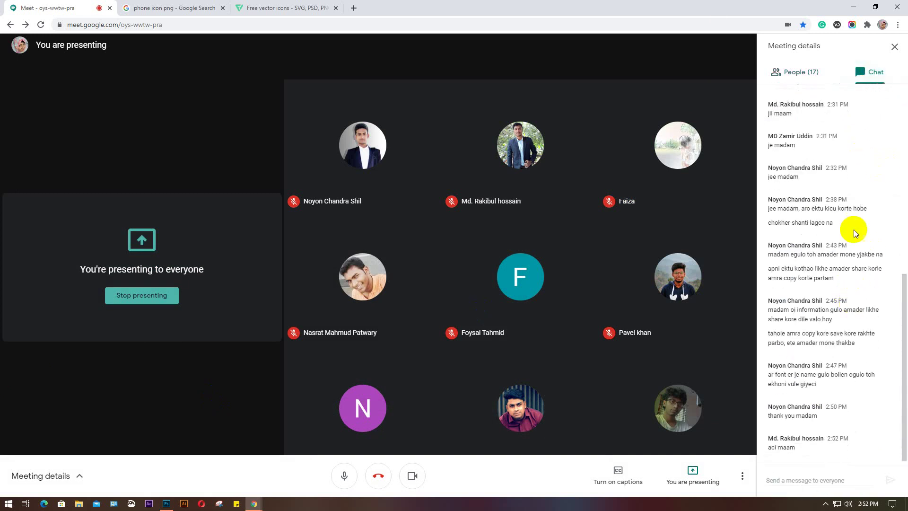
left_click(796, 70)
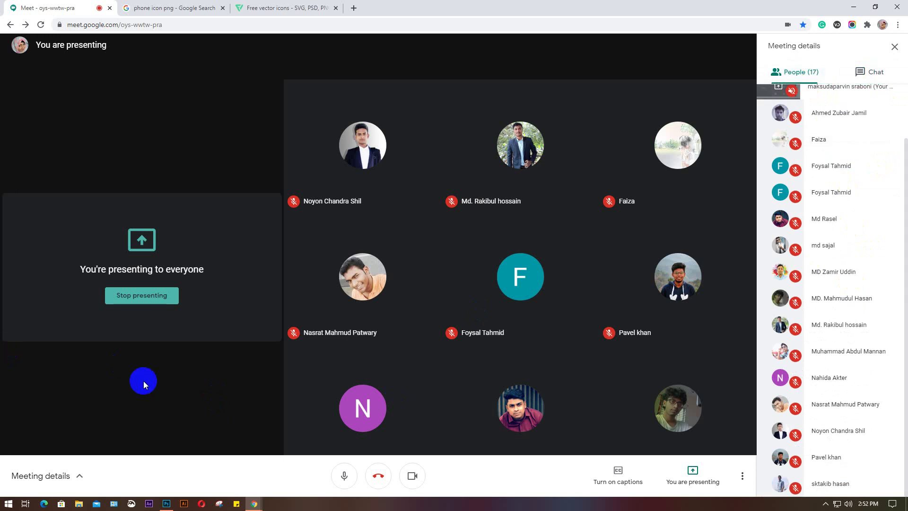
left_click(166, 503)
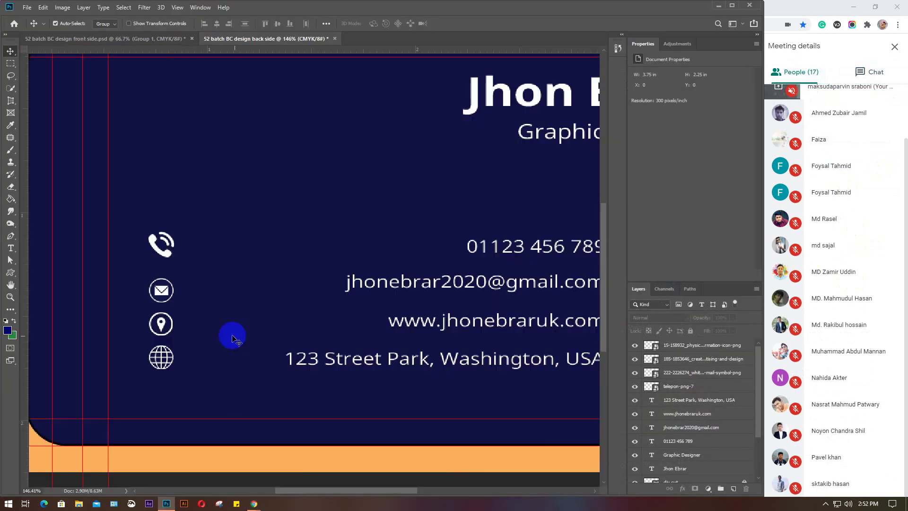
left_click_drag(191, 231, 156, 377)
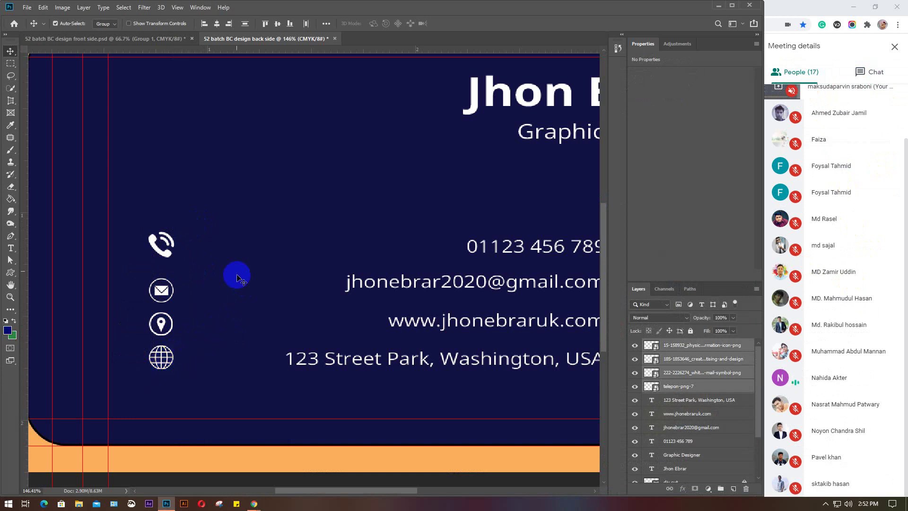
left_click(234, 249)
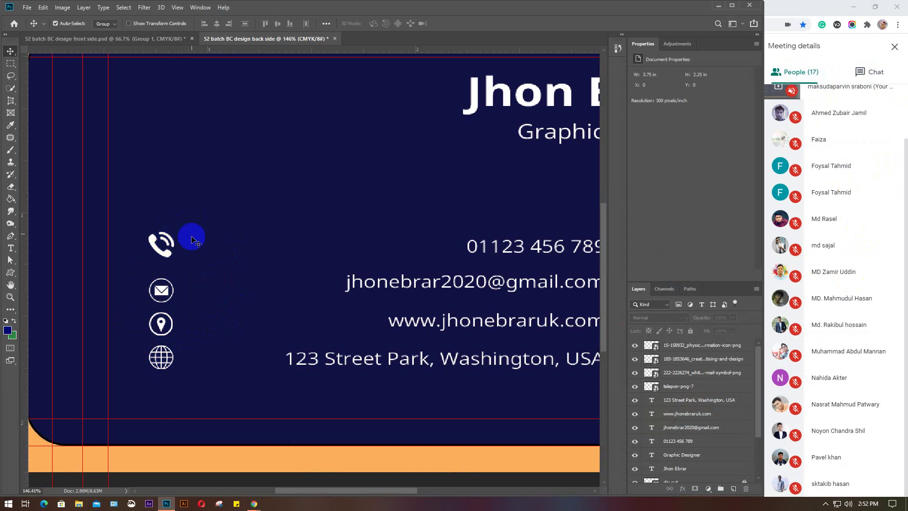
left_click_drag(193, 231, 160, 379)
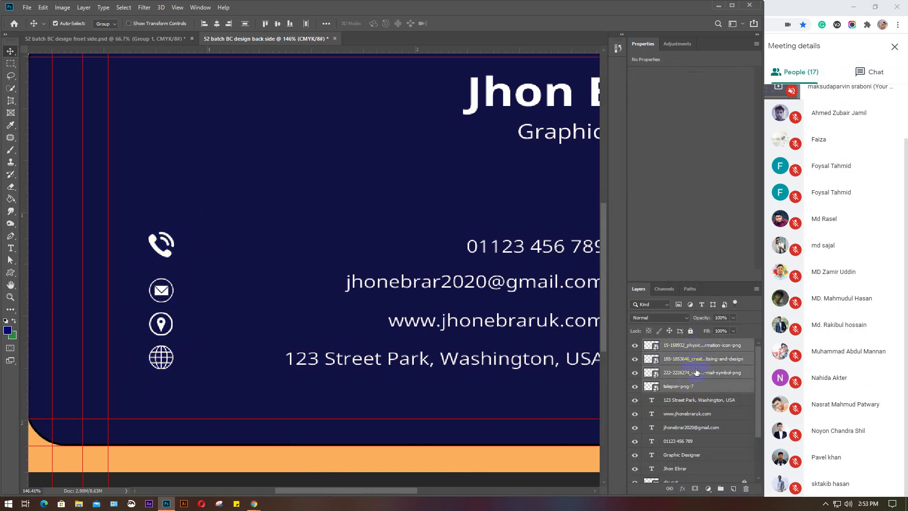
left_click(382, 209)
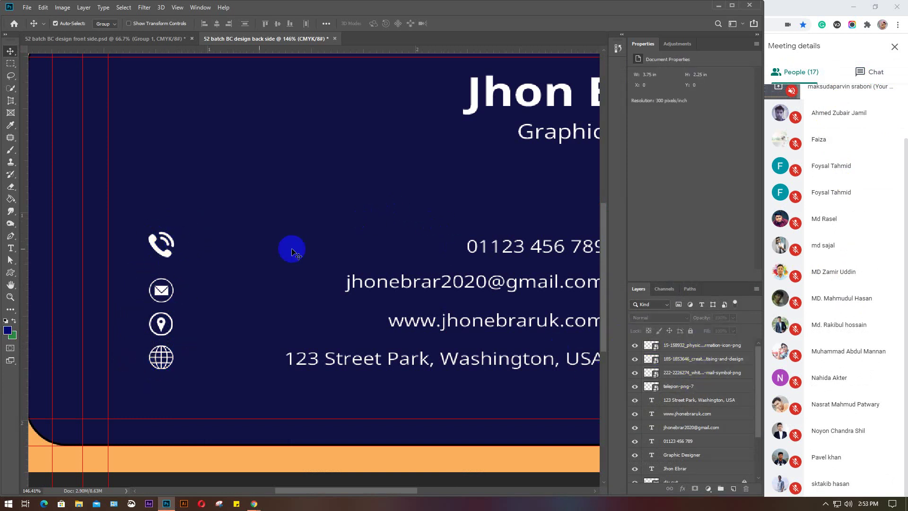
left_click(160, 243)
left_click(161, 291)
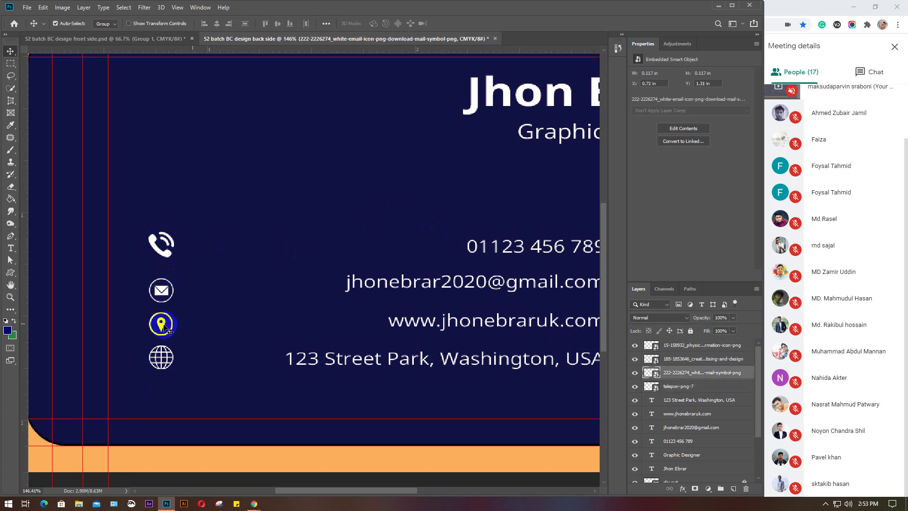
left_click(157, 244)
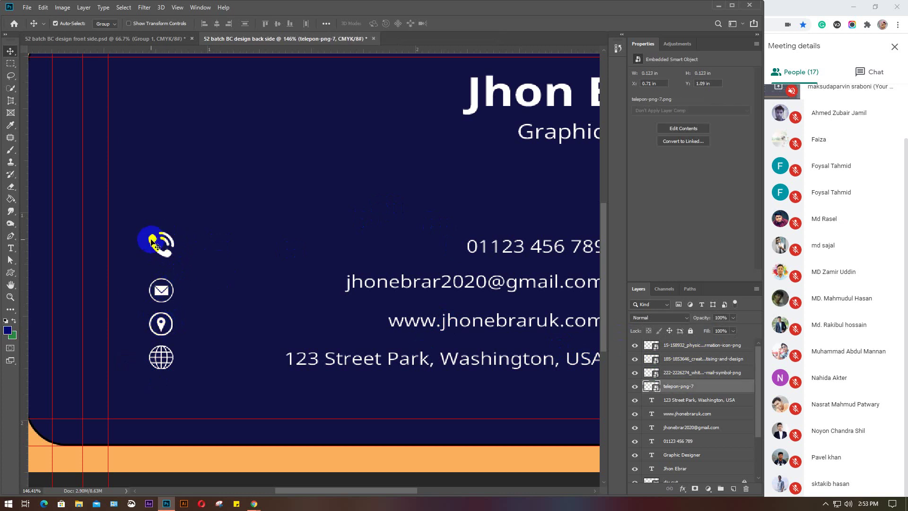
Rename the telepon-png-7 layer to 'phone icon' and the envelope layer to 'email icon'
double_click(677, 386)
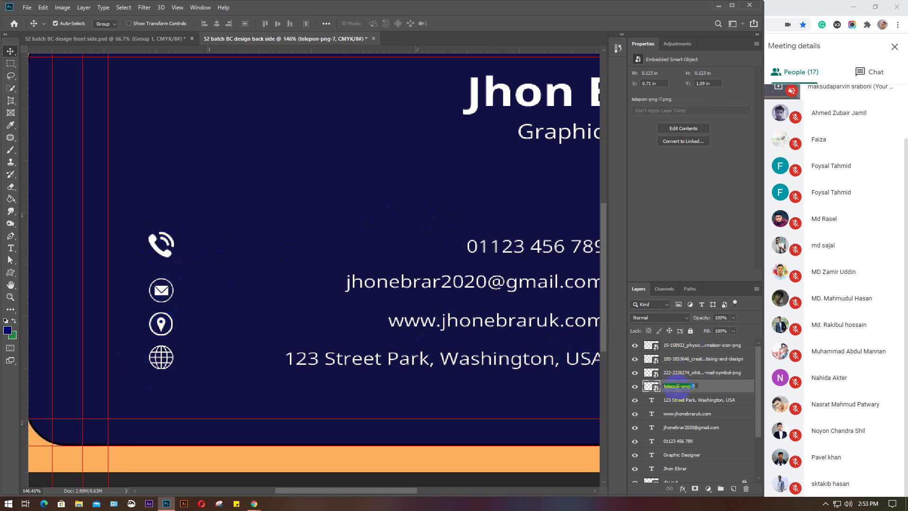
type("phone icon")
key("Return")
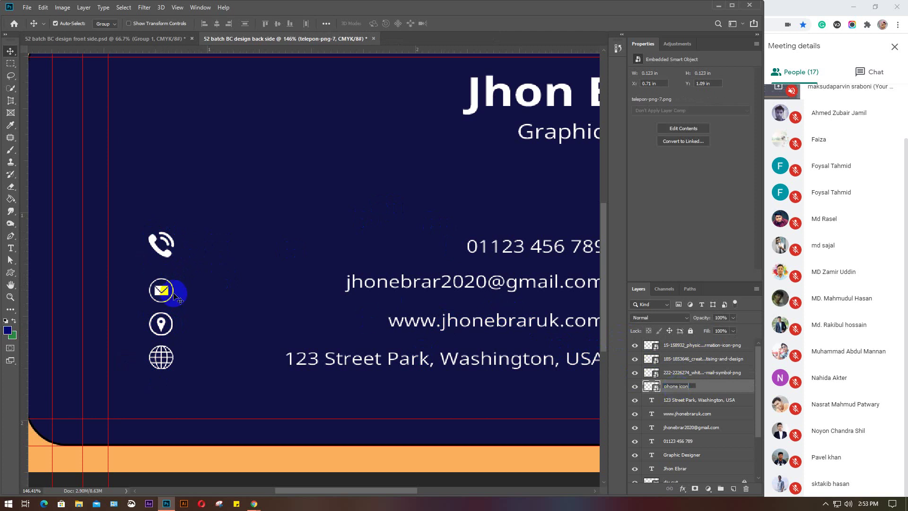
left_click(162, 290)
left_click(168, 296)
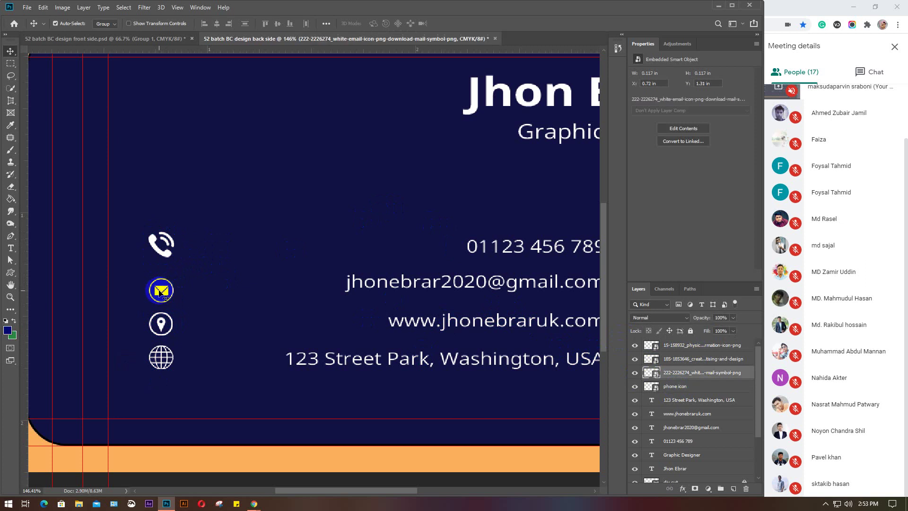
double_click(692, 372)
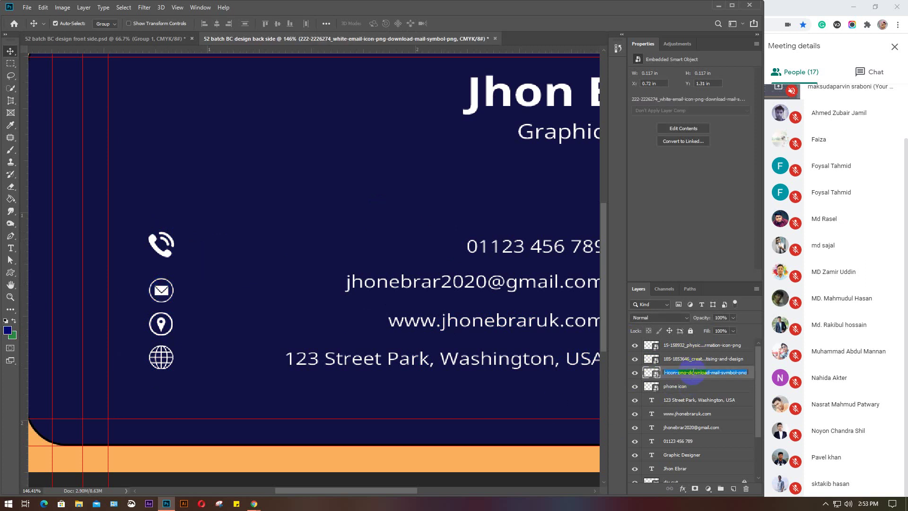
type("email icon")
left_click(191, 279)
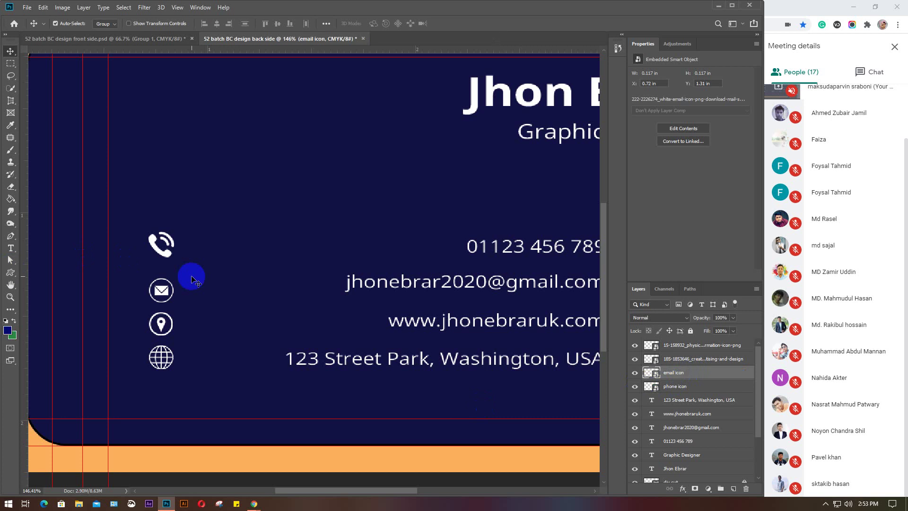
Enlarge the Layers list and rename the address pin layer to 'location icon'
left_click(161, 325)
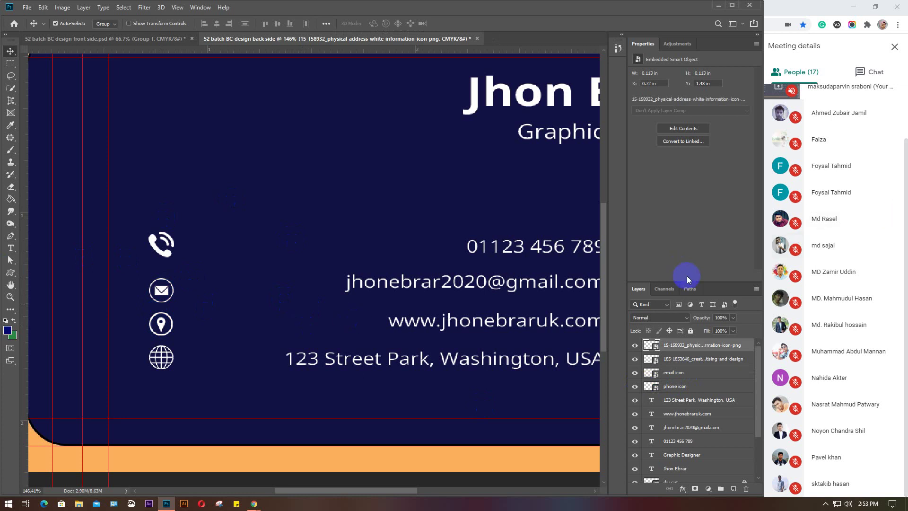
left_click_drag(716, 284, 709, 184)
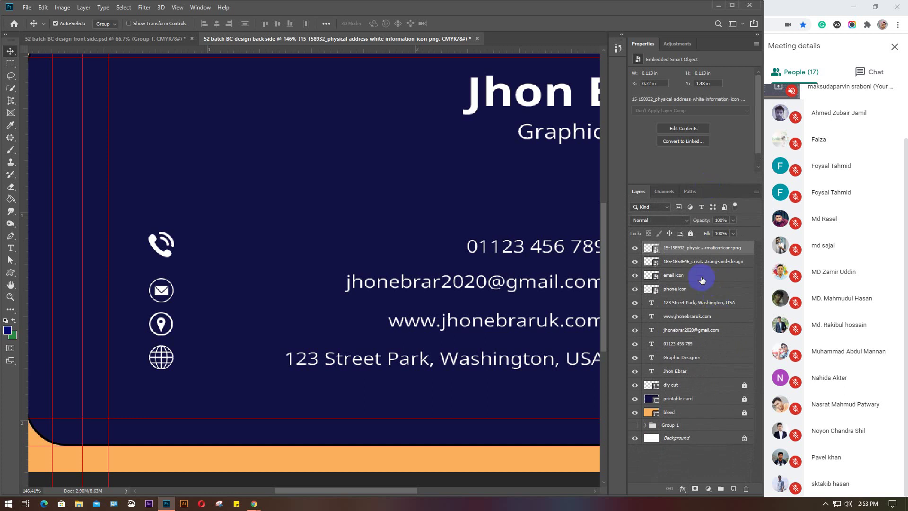
left_click(158, 325)
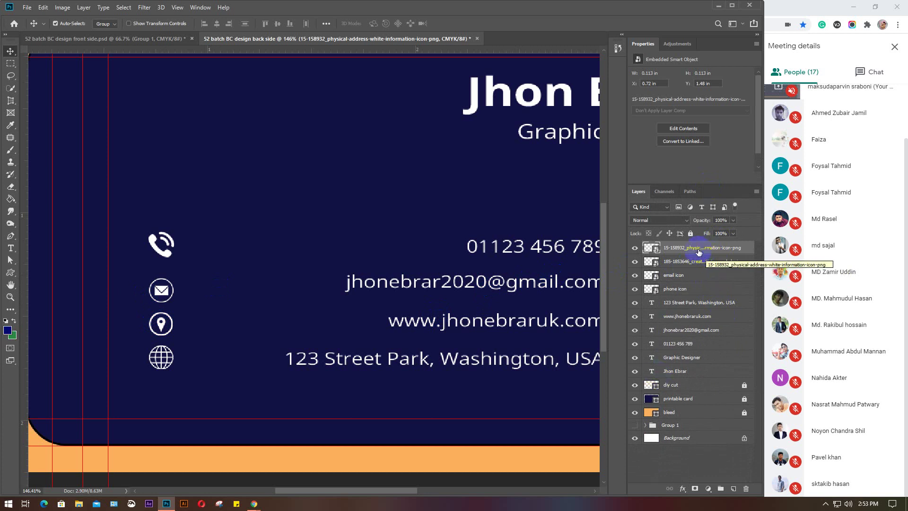
double_click(699, 247)
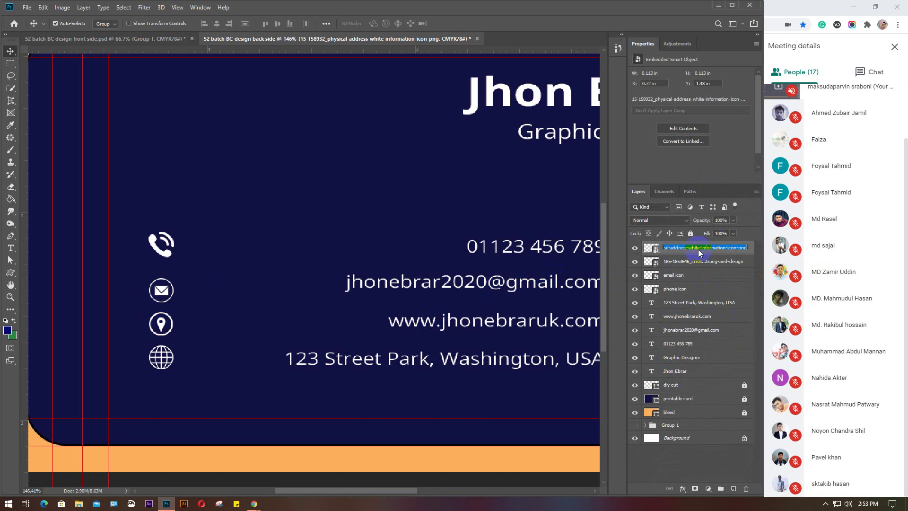
type("location icon")
key("Return")
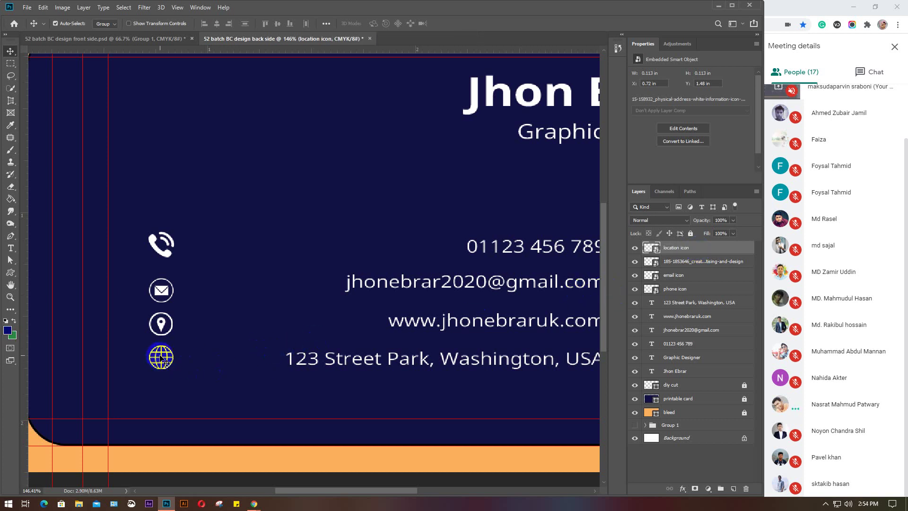
left_click(161, 358)
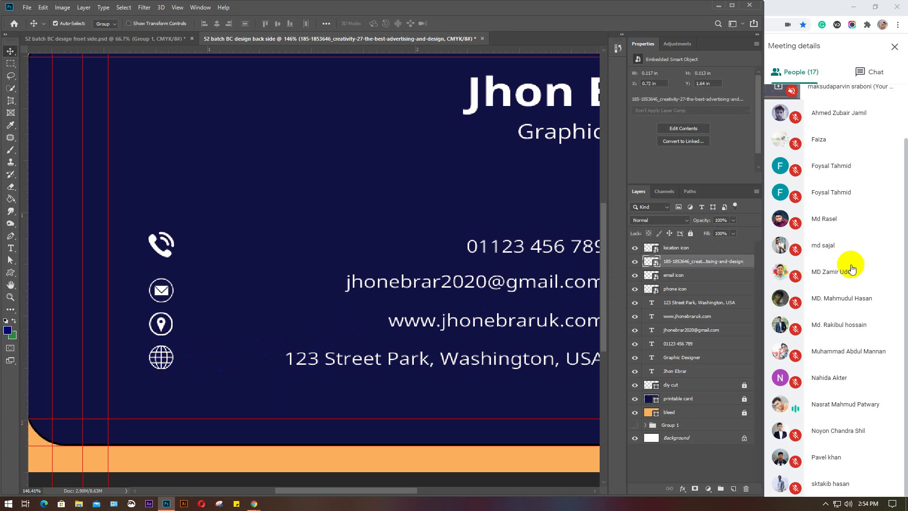
Rename the globe icon layer to 'web icon'
left_click(701, 266)
double_click(701, 262)
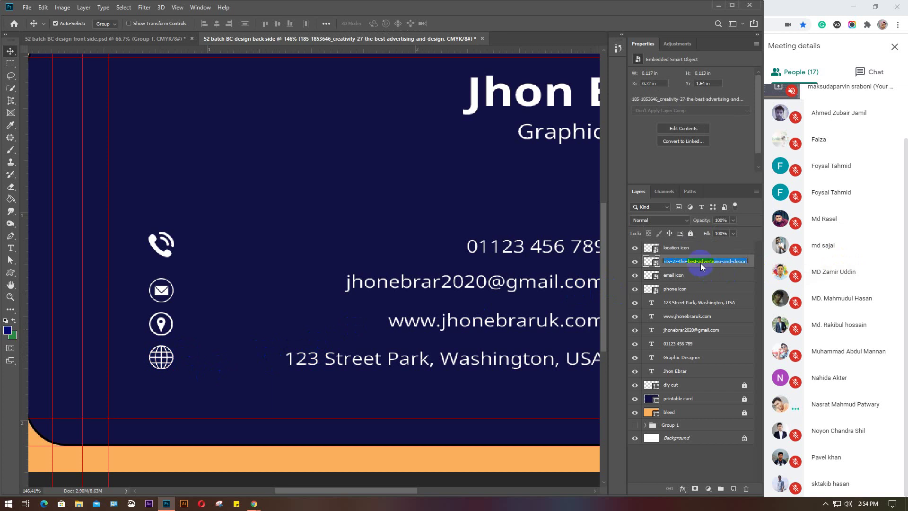
type("web")
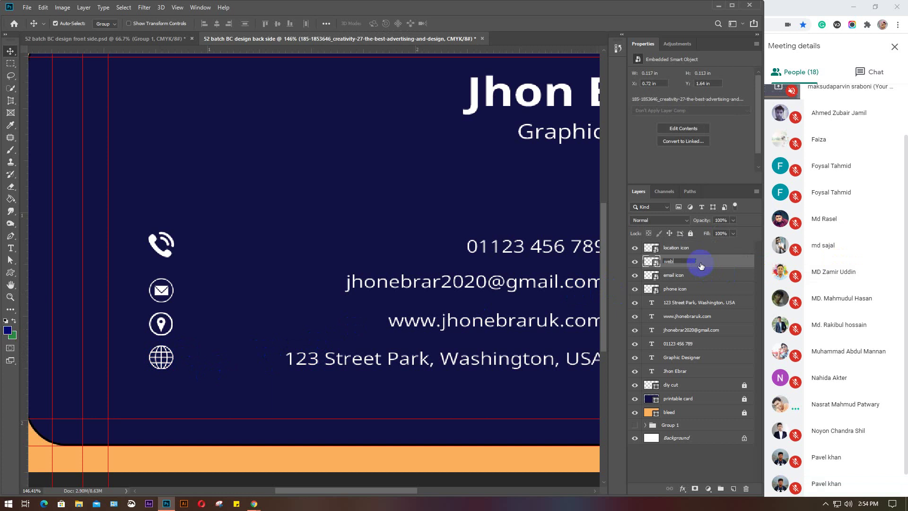
type(" icon")
key("Return")
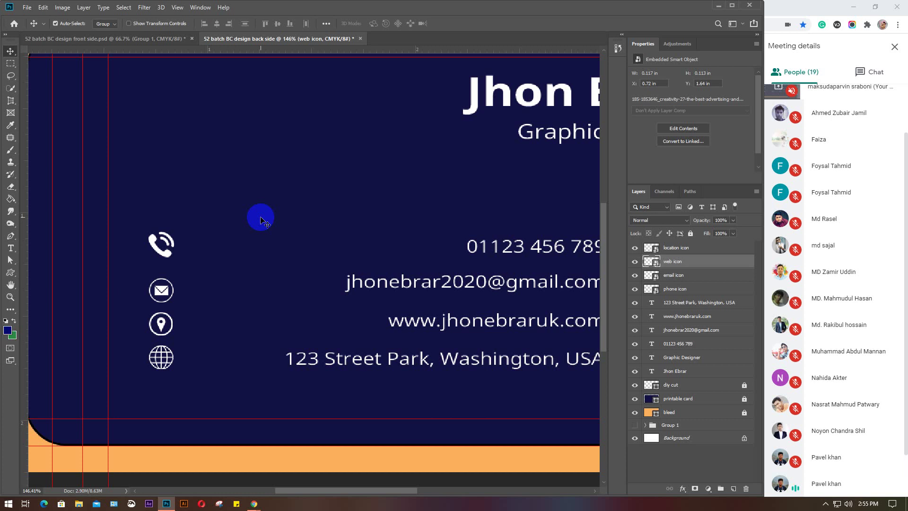
Minimise Photoshop and close the two icon search tabs in Chrome
left_click(718, 5)
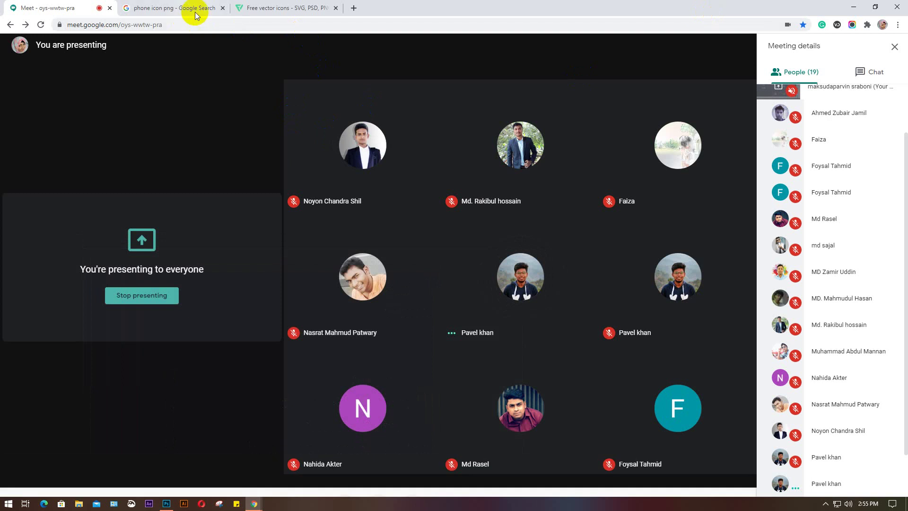
left_click(223, 9)
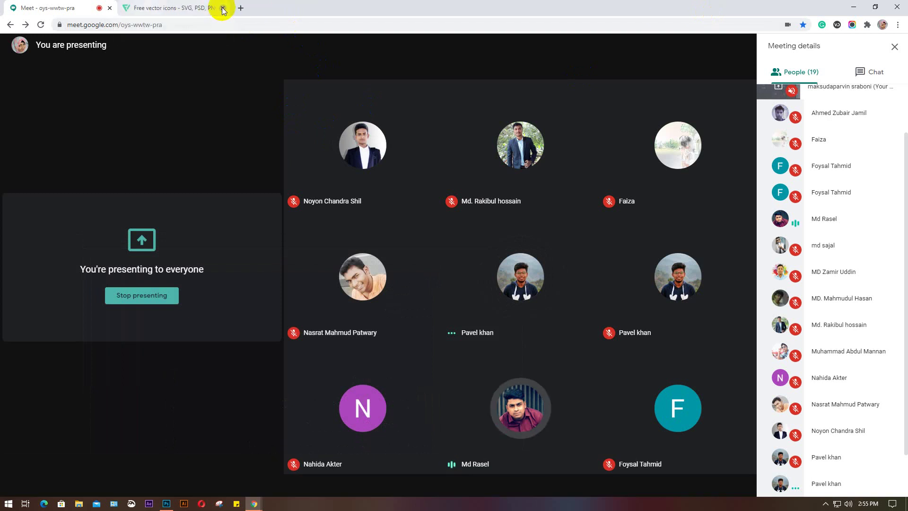
left_click(223, 8)
In a new tab, search Google for 'qr code generator'
left_click(129, 9)
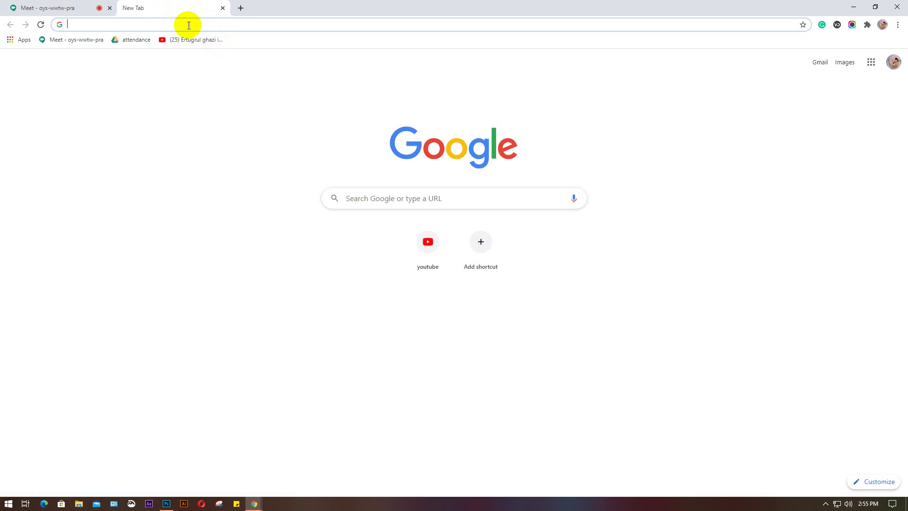
type("shado")
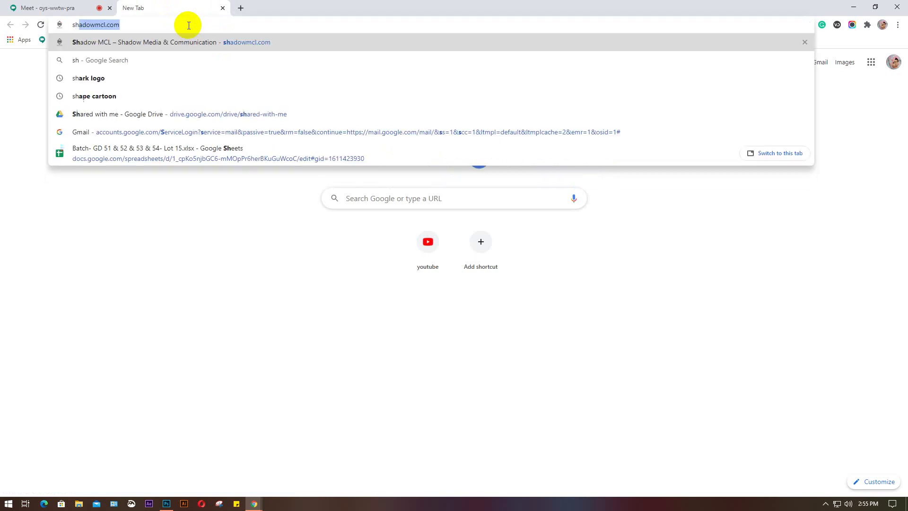
type("wmc")
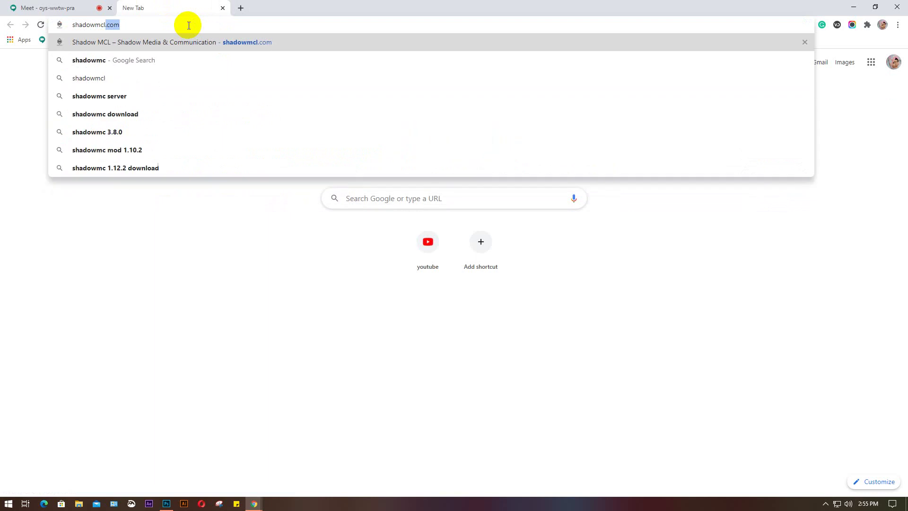
type("l.com")
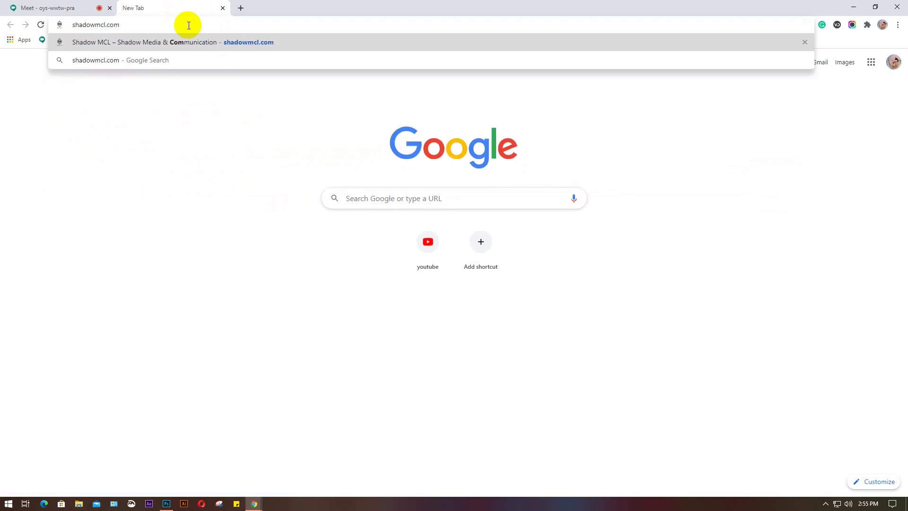
left_click_drag(120, 25, 74, 24)
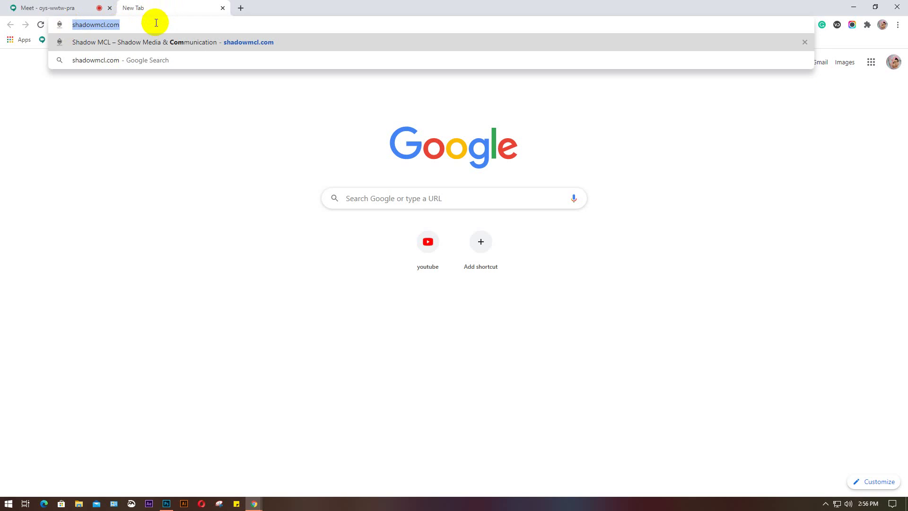
type("bar")
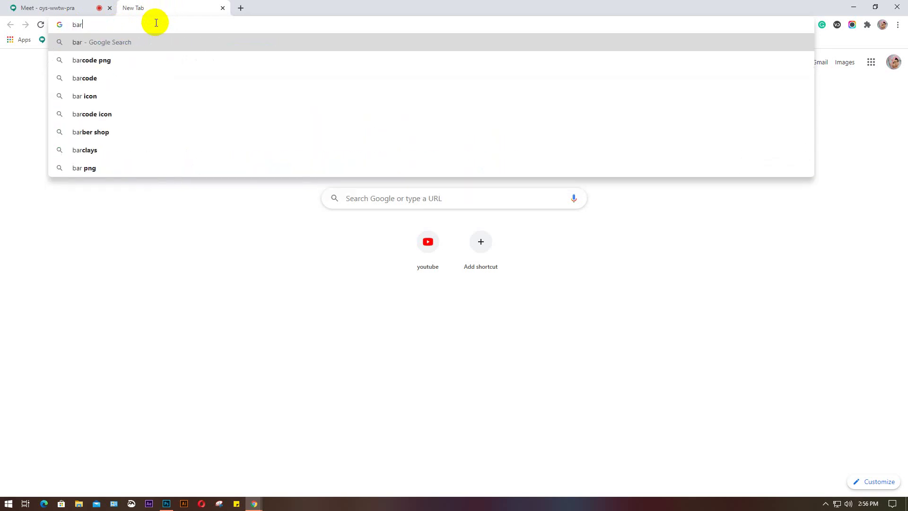
key("BackSpace")
key("BackSpace")
key("BackSpace")
type("qr")
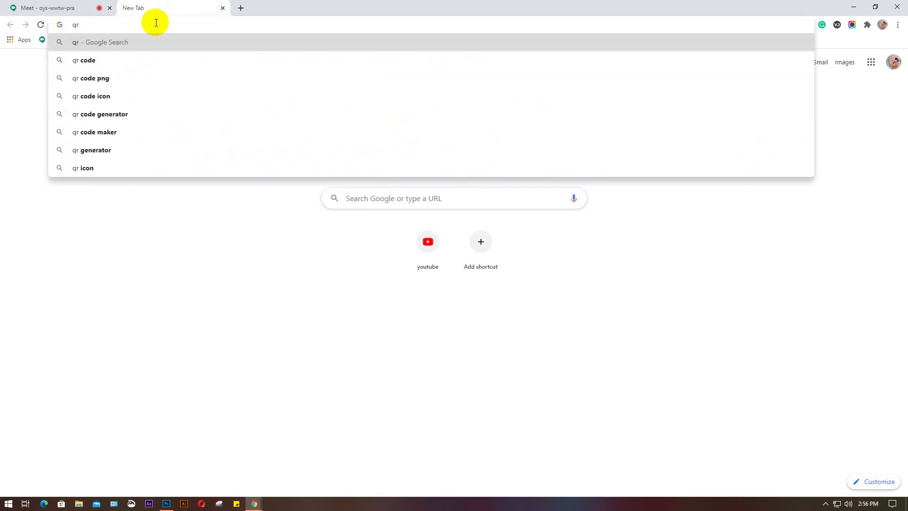
left_click(125, 114)
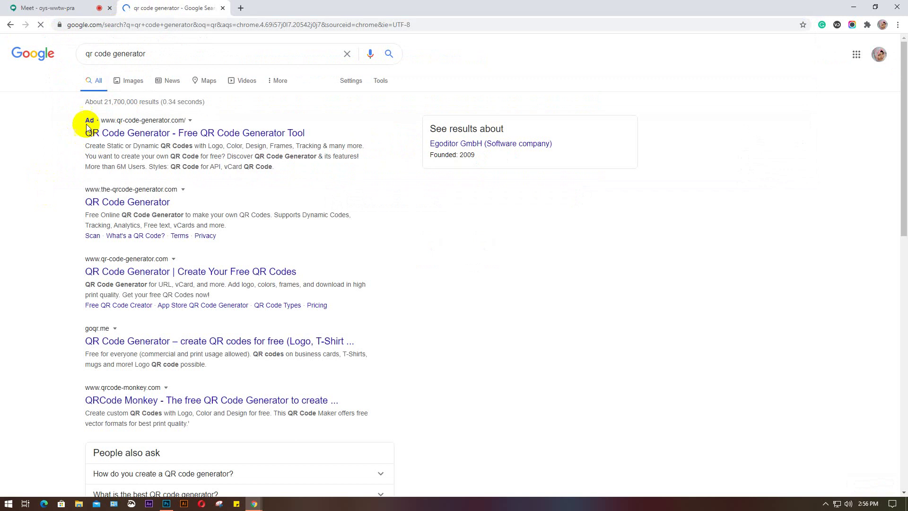
Enter the shadowmcl.com address as a URL QR code on the-qrcode-generator.com, then go back to the results
left_click(131, 202)
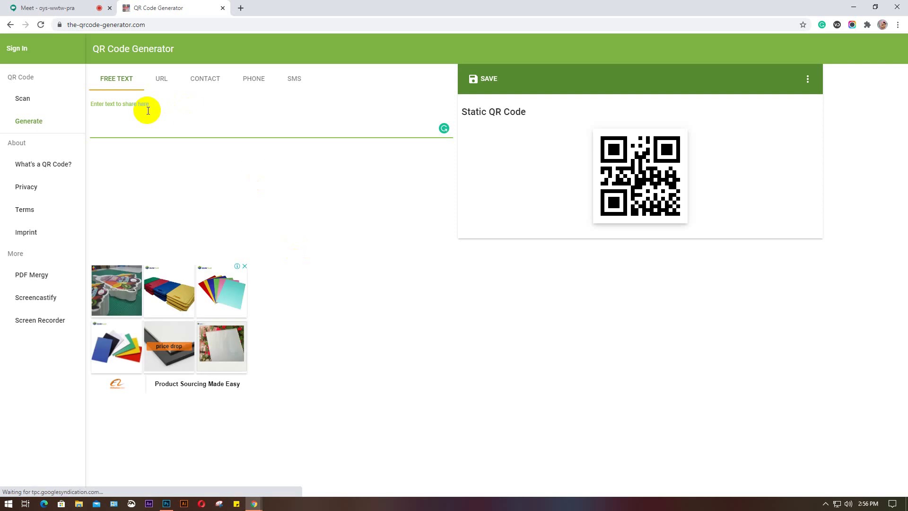
type("http://shadowmcl.com/")
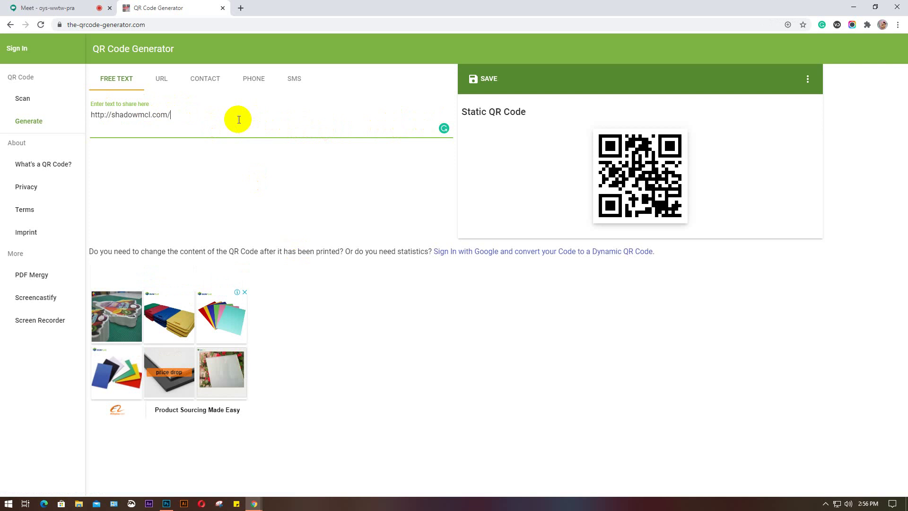
left_click_drag(193, 112, 90, 115)
key("ctrl+c")
left_click(162, 79)
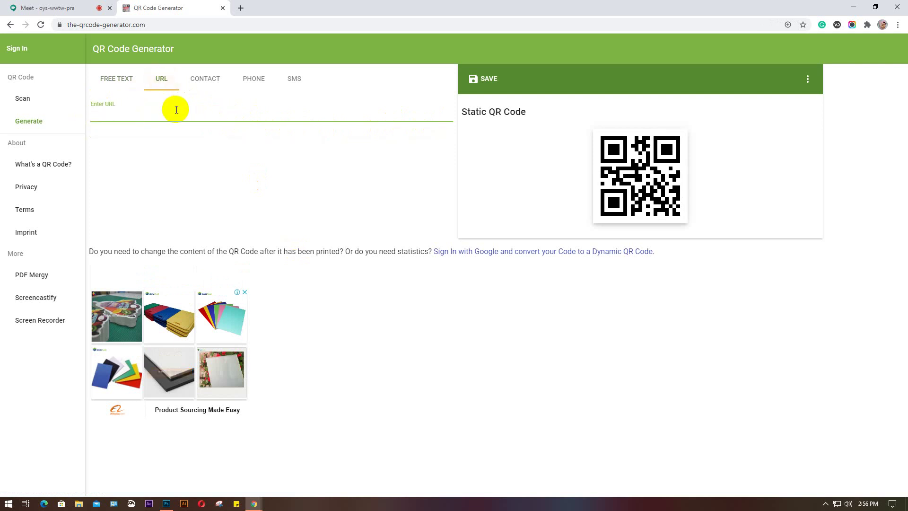
key("ctrl+v")
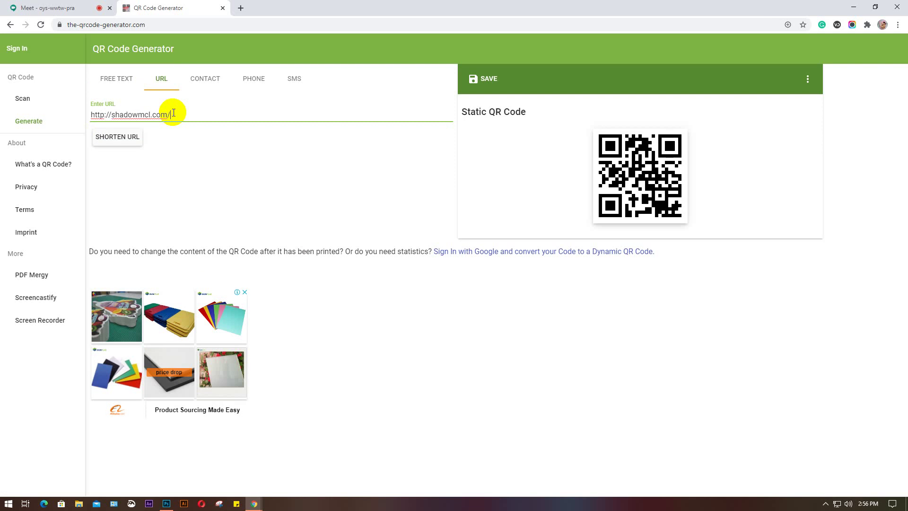
key("BackSpace")
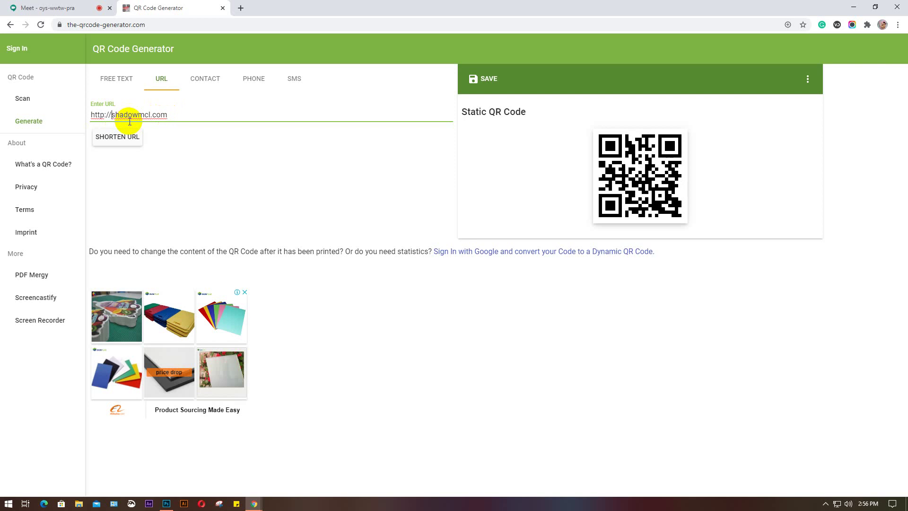
key("BackSpace")
key("BackSpace")
key("BackSpace")
key("BackSpace")
key("BackSpace")
key("BackSpace")
key("BackSpace")
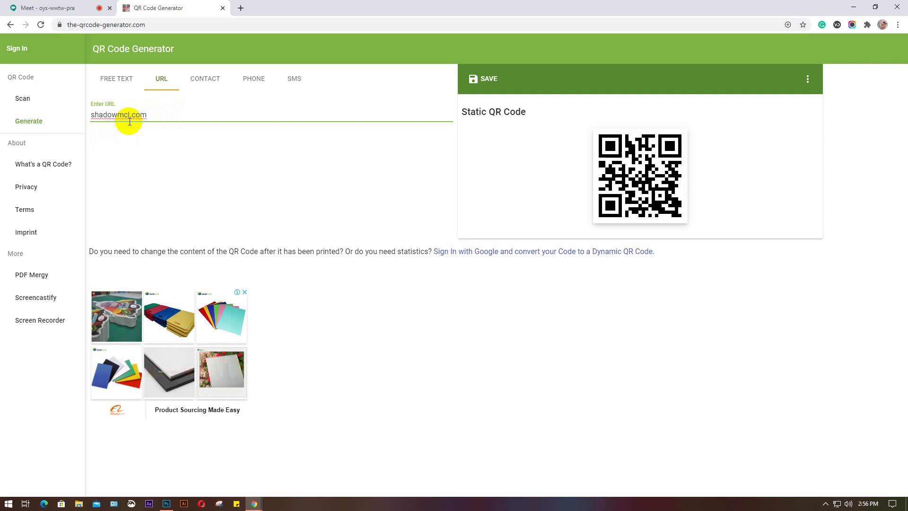
left_click(167, 115)
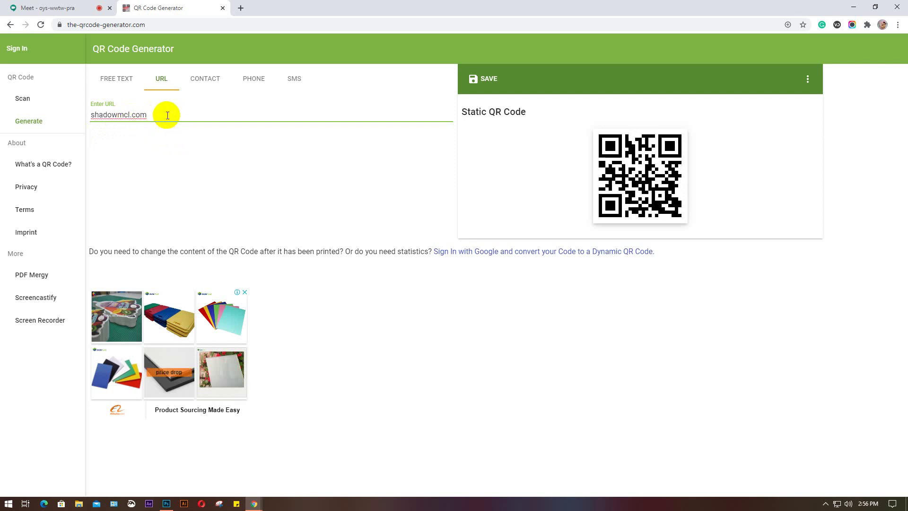
left_click(8, 29)
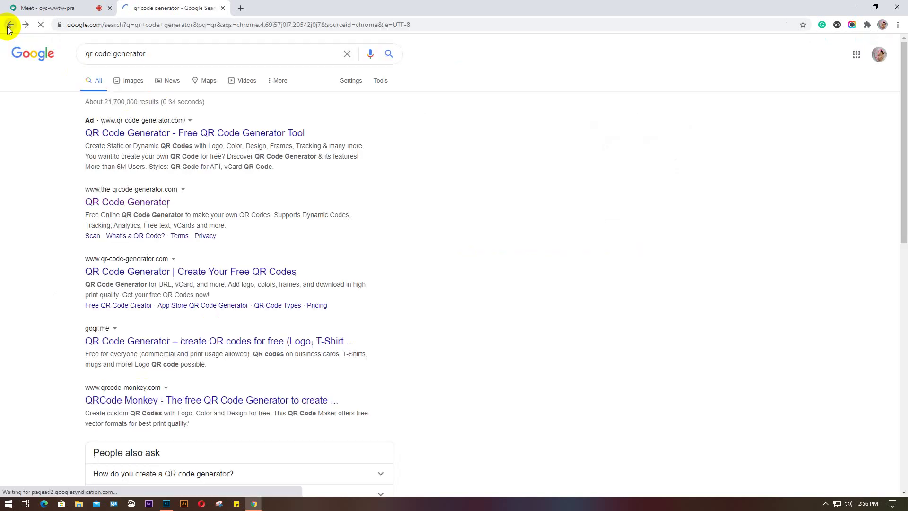
left_click(193, 134)
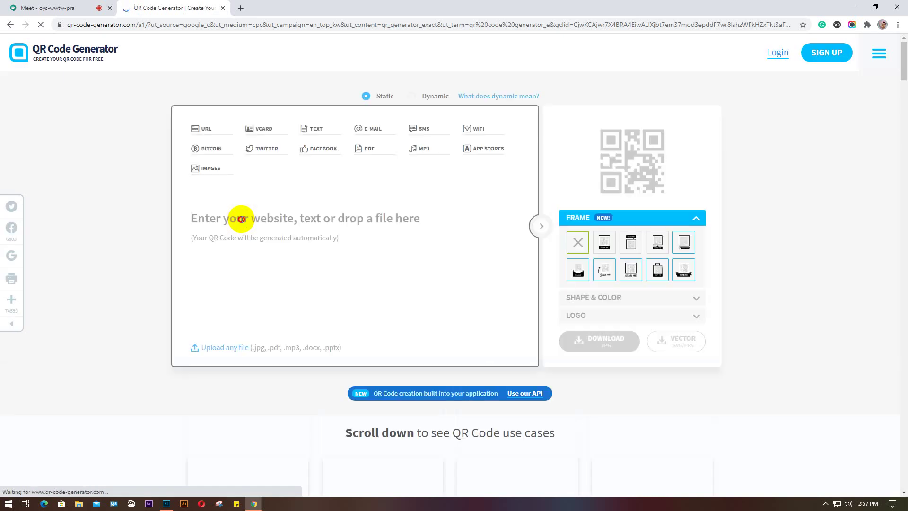
type("http://shadowmcl.com/")
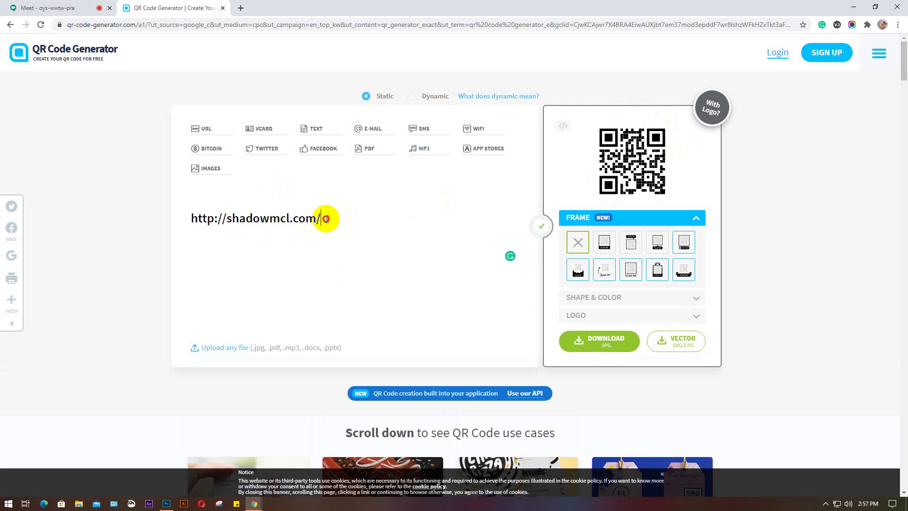
left_click_drag(323, 219, 229, 229)
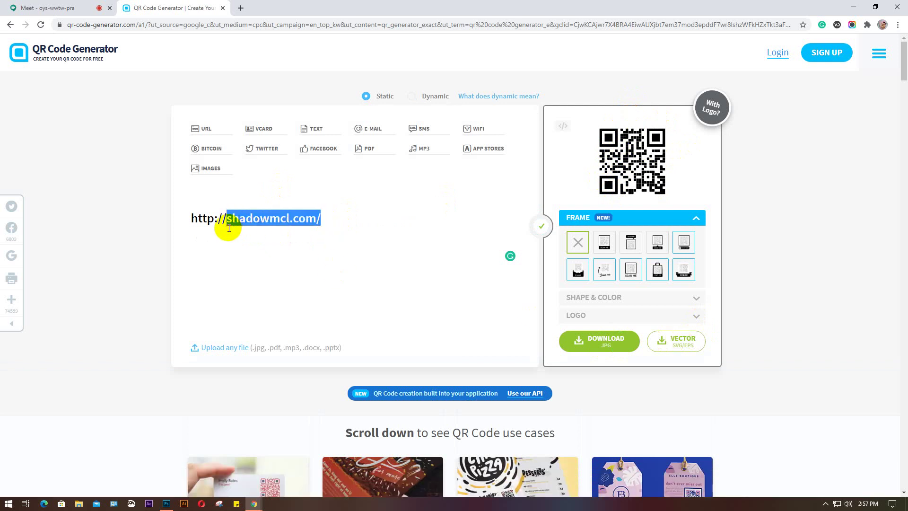
type("educa")
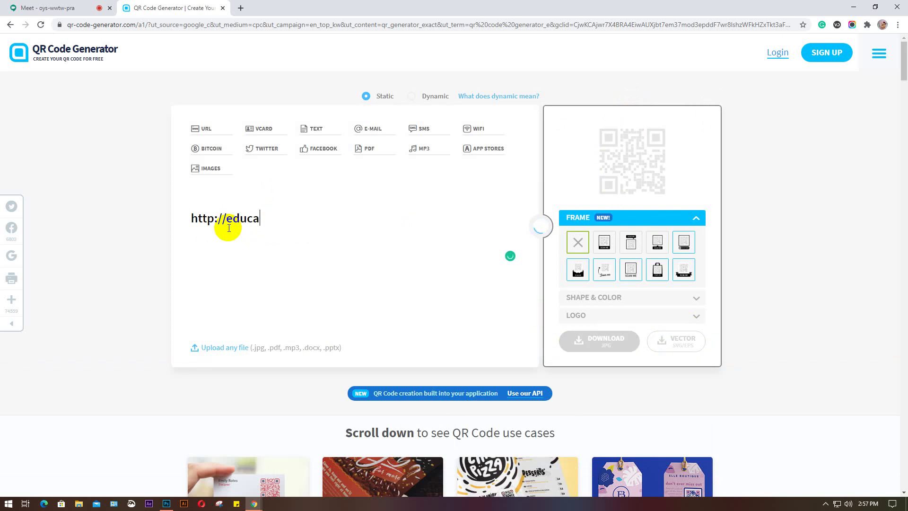
type("tion")
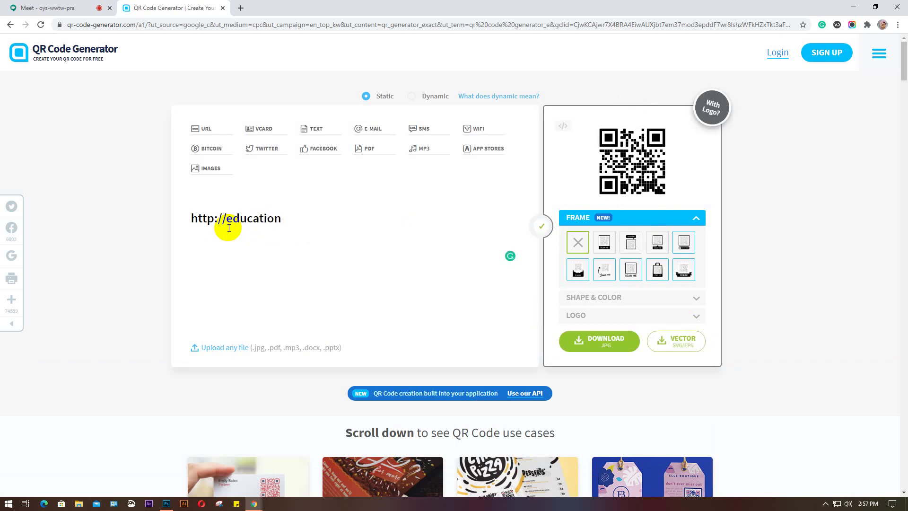
type(".com")
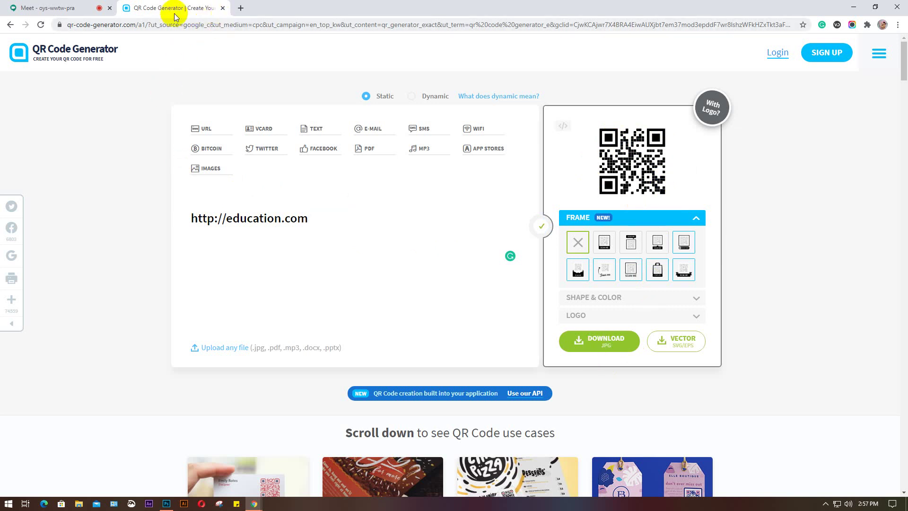
left_click(72, 11)
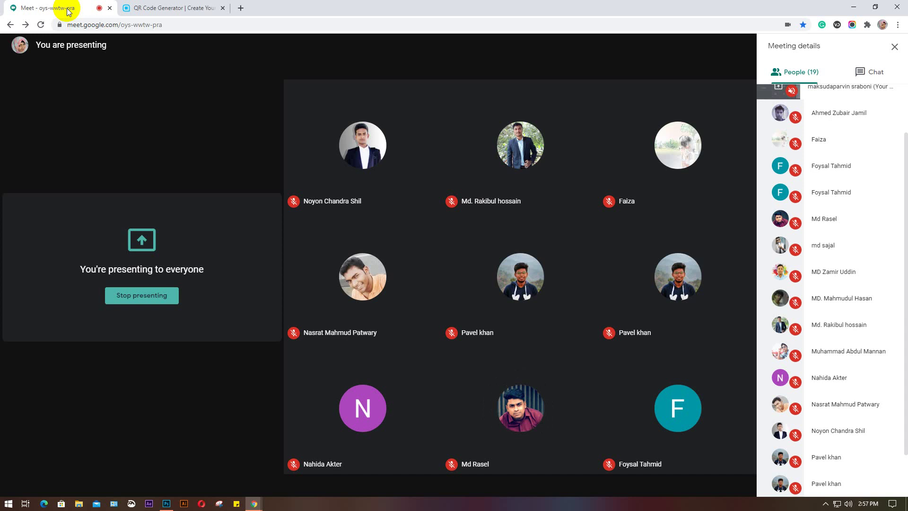
Back in Photoshop at 100%, drag the phone, email, globe and location icons into a right-hand column
left_click(166, 503)
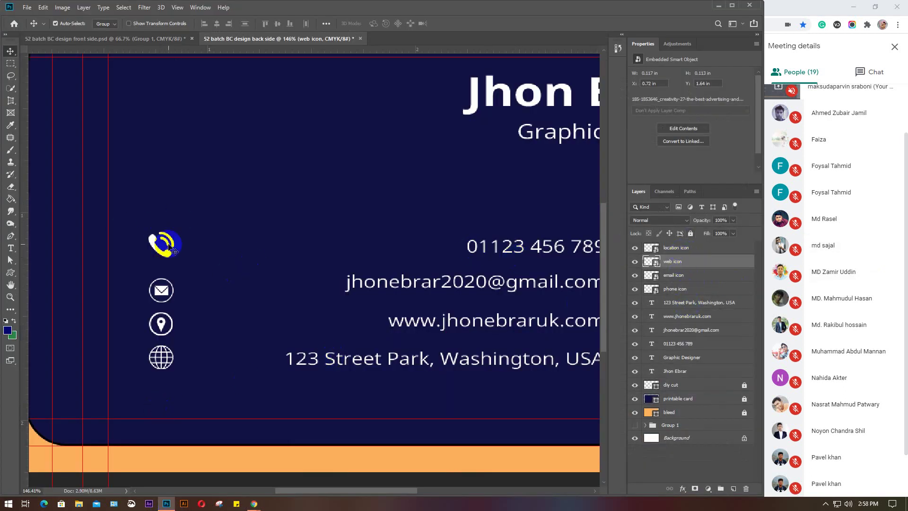
key("ctrl+1")
left_click(215, 265)
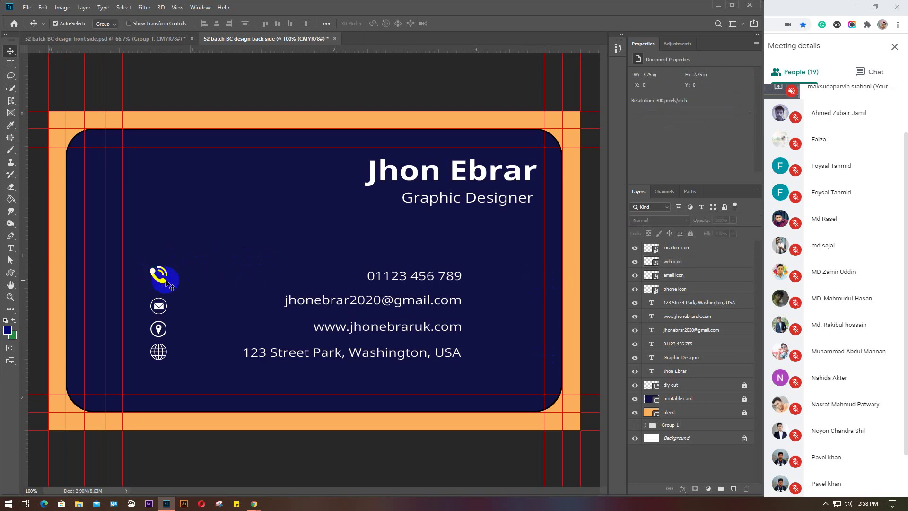
left_click_drag(165, 283, 540, 308)
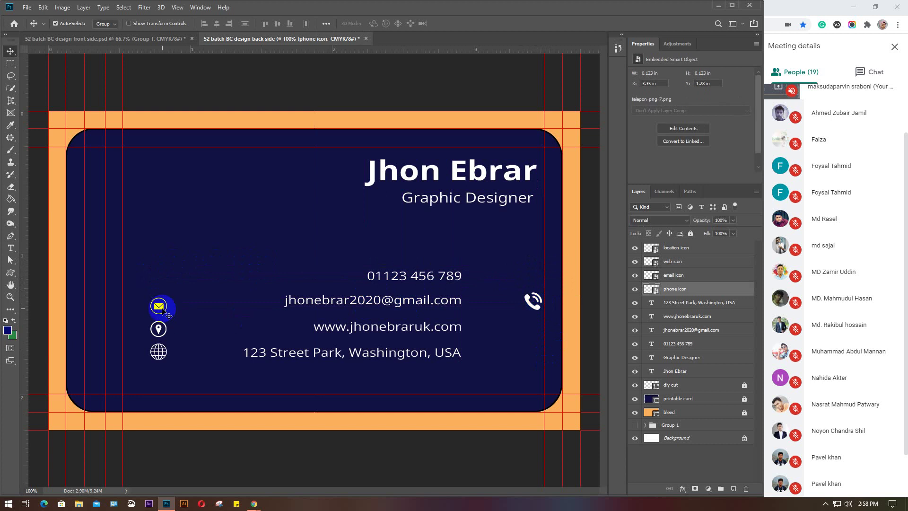
left_click_drag(162, 309, 532, 330)
left_click_drag(159, 352, 537, 353)
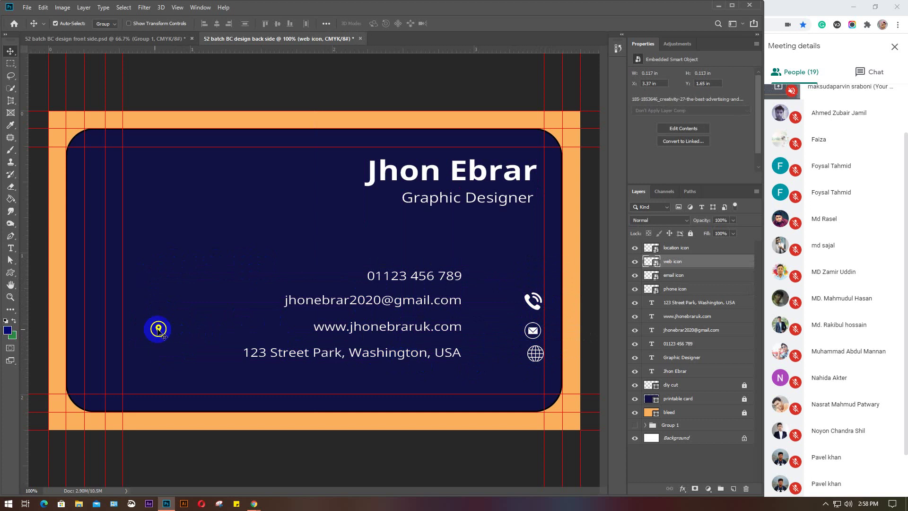
left_click_drag(158, 329, 527, 375)
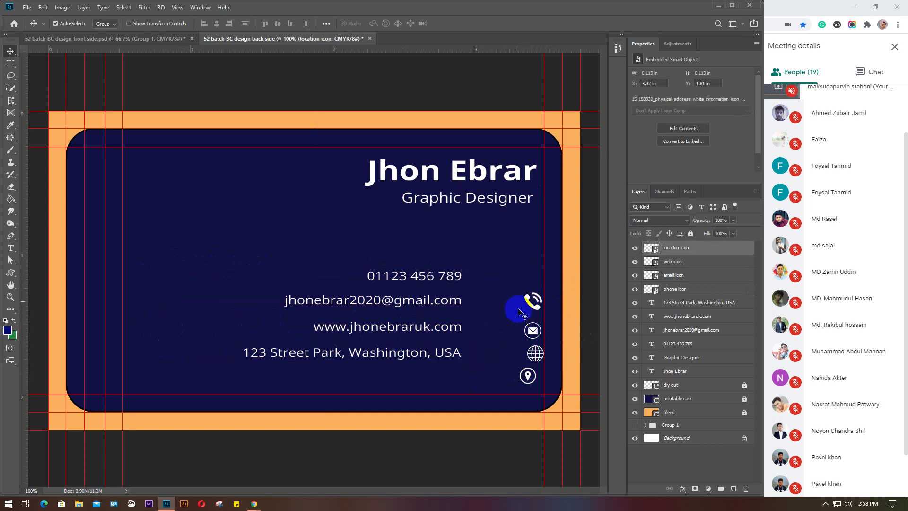
left_click(536, 304)
left_click_drag(533, 305, 525, 303)
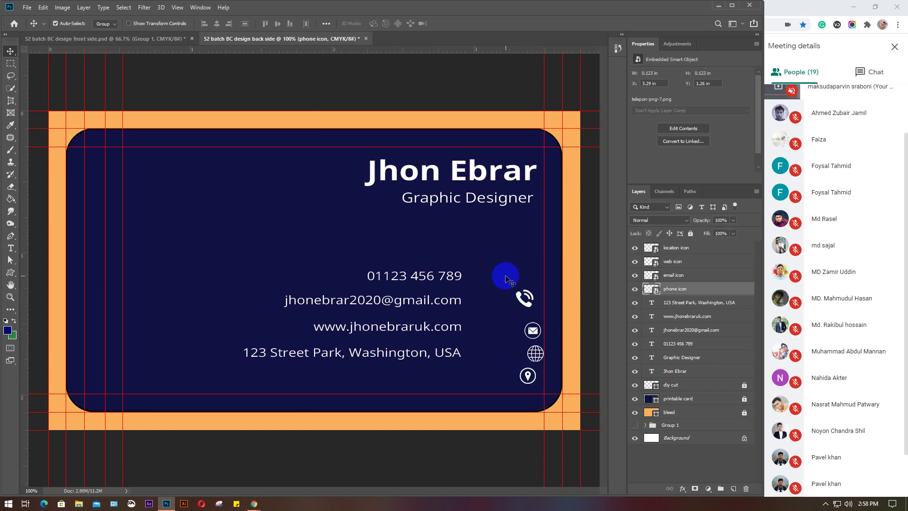
left_click_drag(507, 276, 553, 393)
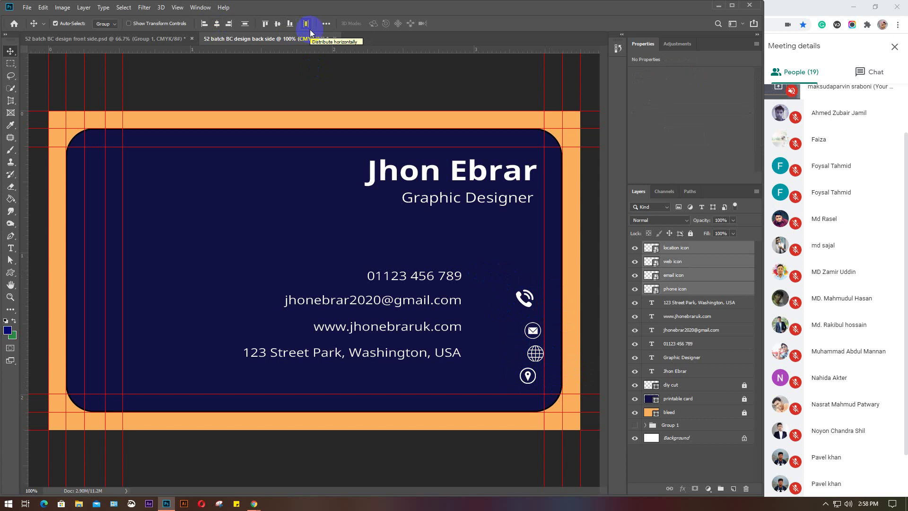
Centre-align the four icons horizontally and nudge them slightly up and left
left_click(217, 26)
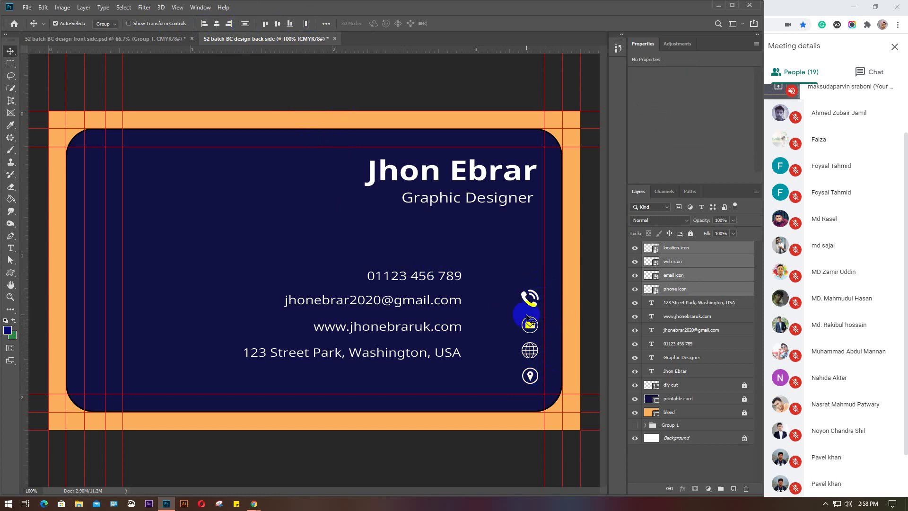
key("Up")
key("Up")
key("Up")
key("Up")
key("Up")
key("Up")
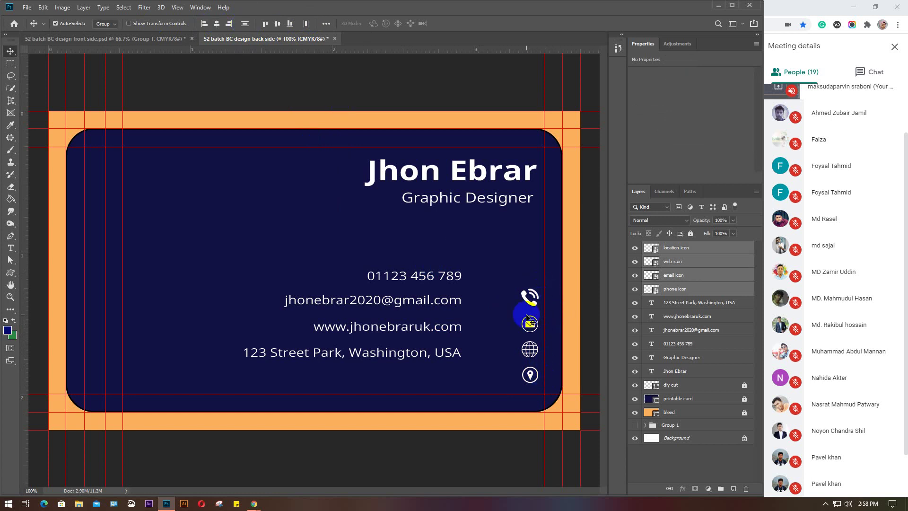
key("Left")
key("Left")
key("Left")
key("Left")
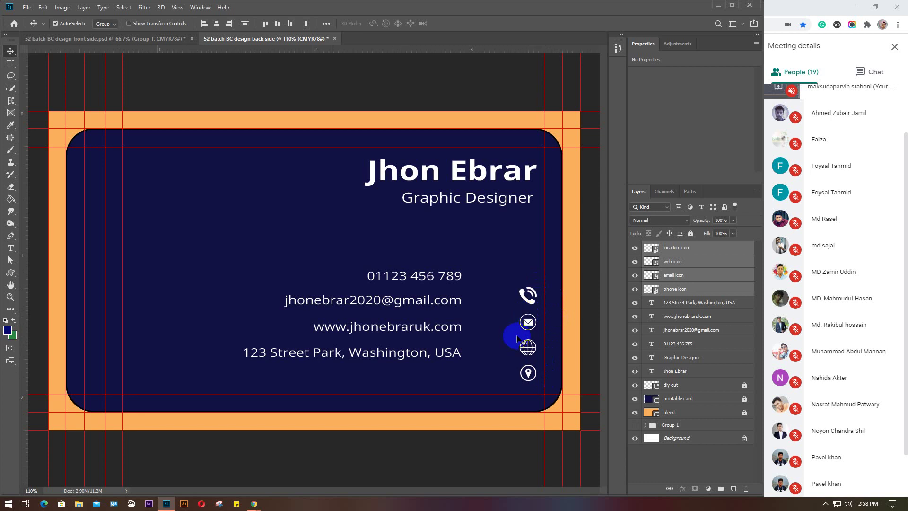
scroll(520, 331, "up", 3)
left_click(462, 245)
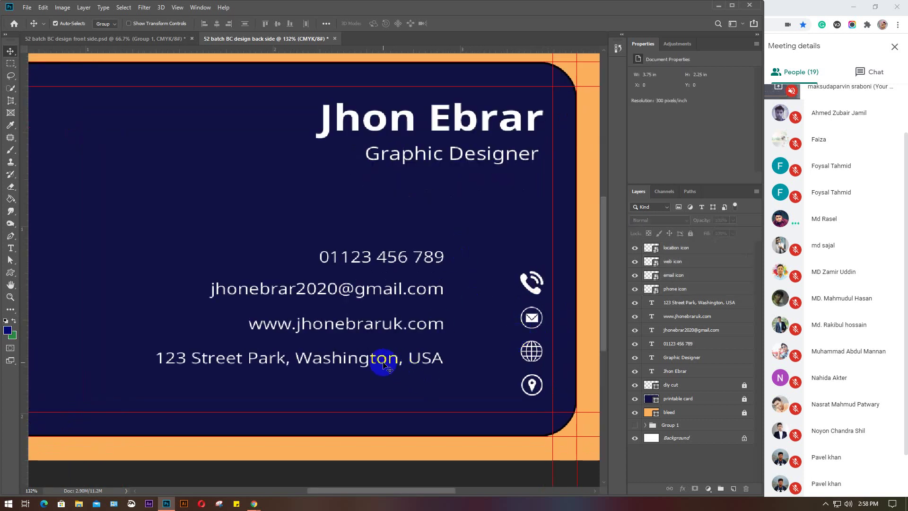
Move the address, web, email and phone lines beside their icons and add a guide at 1.000 in
left_click_drag(381, 361, 441, 379)
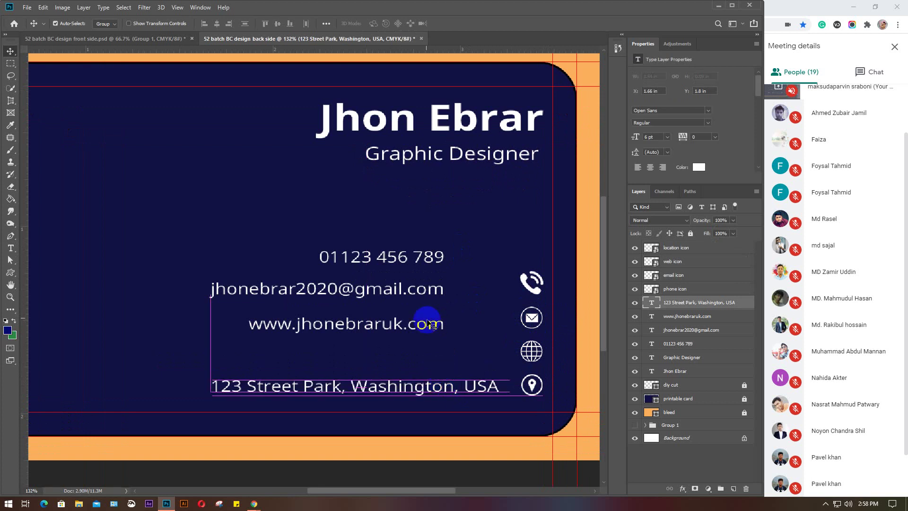
left_click_drag(401, 332, 447, 356)
left_click_drag(401, 306, 438, 327)
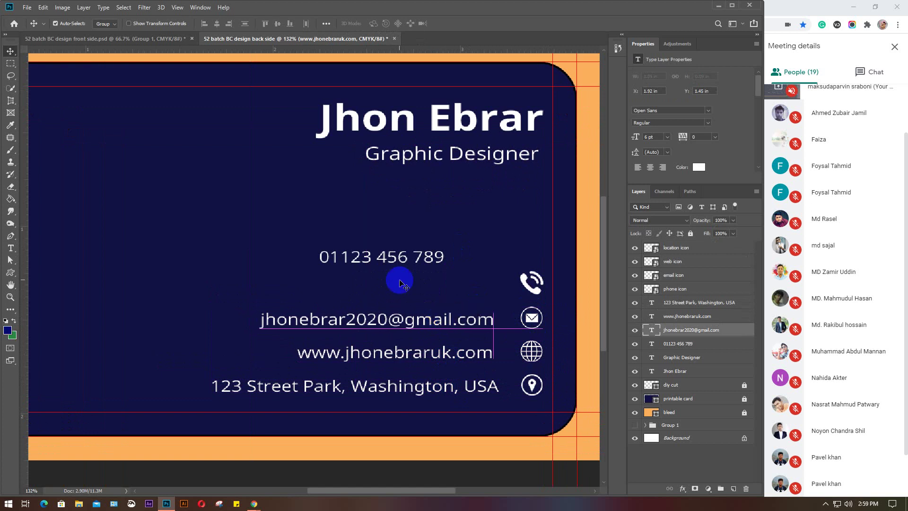
left_click_drag(395, 264, 454, 293)
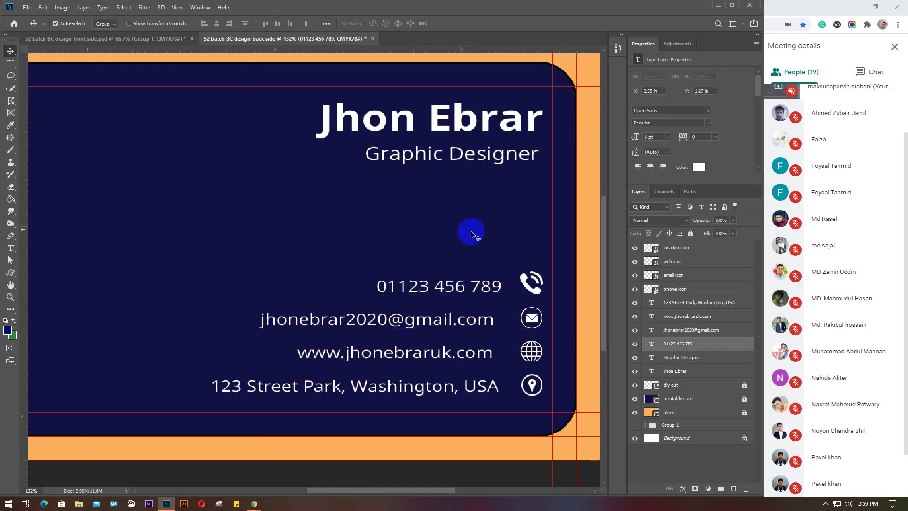
left_click(458, 226)
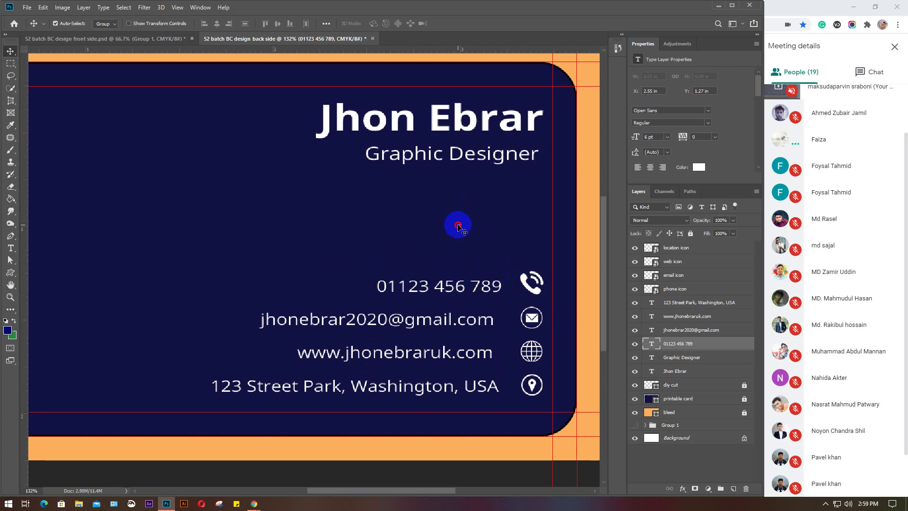
left_click_drag(458, 226, 481, 257)
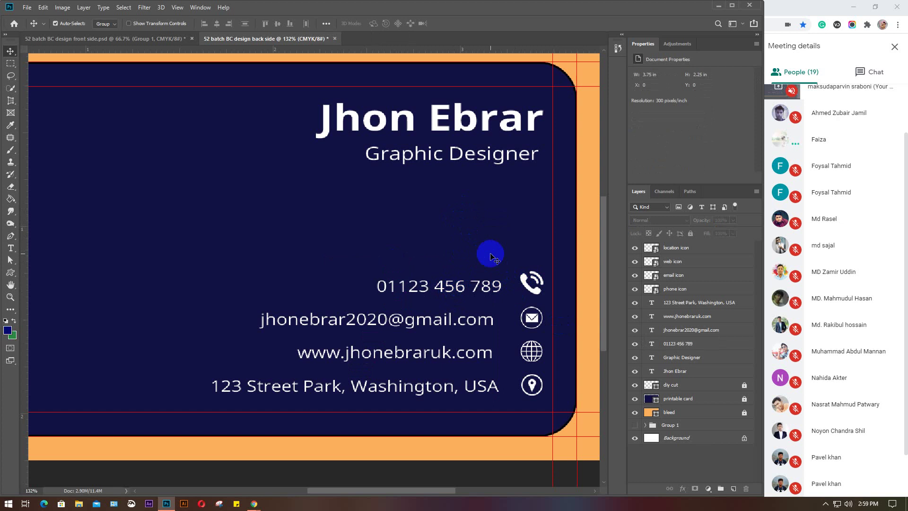
mouse_move(27, 216)
left_mouse_down()
mouse_move(85, 227)
mouse_move(41, 227)
mouse_move(29, 217)
left_mouse_up()
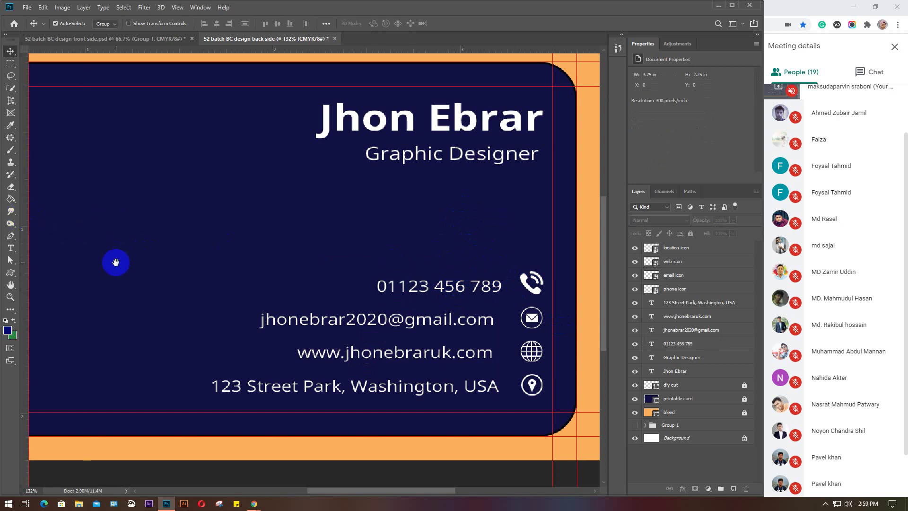
scroll(227, 264, "left", 5)
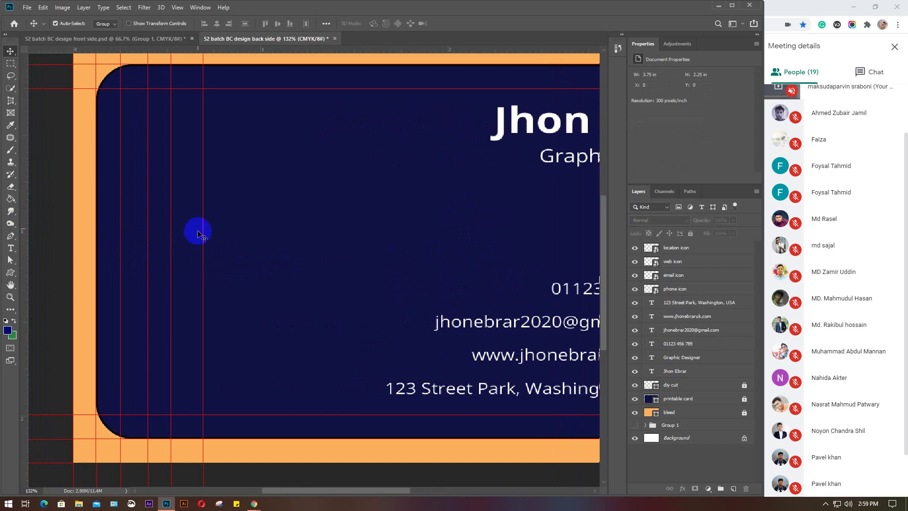
Nudge the phone icon slightly and pull two vertical guides beside the icon column
left_click_drag(276, 271, 219, 259)
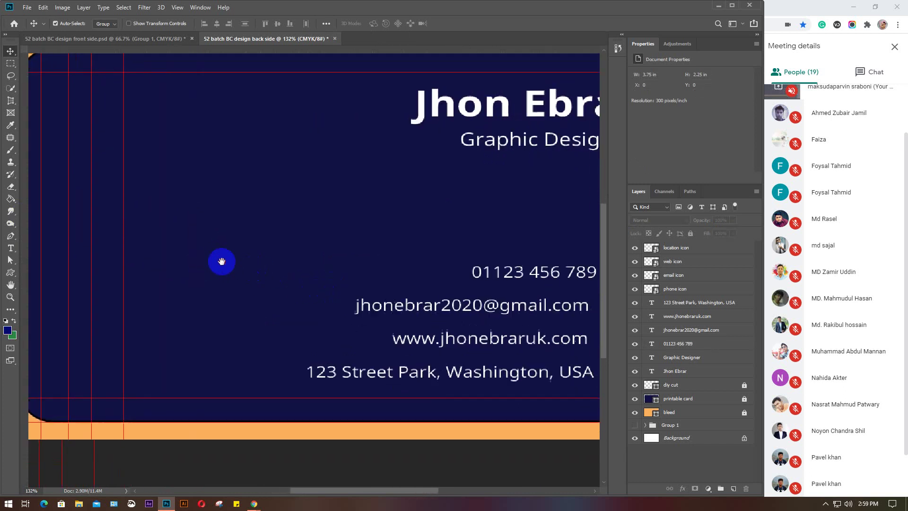
left_click_drag(353, 275, 212, 264)
left_click(390, 263)
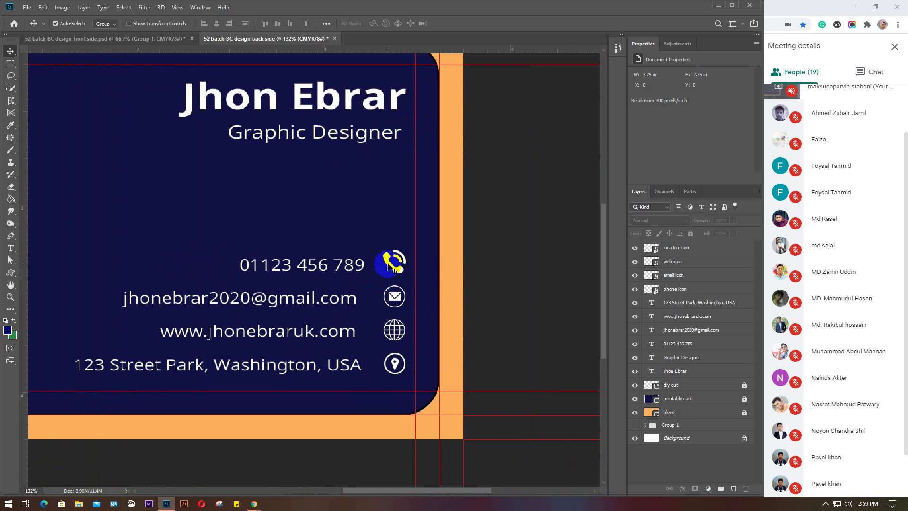
key("ctrl+t")
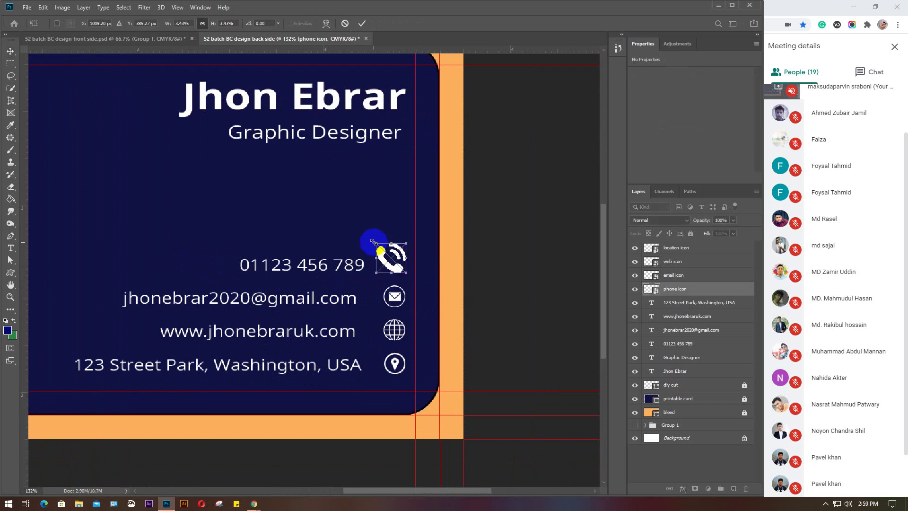
key("Return")
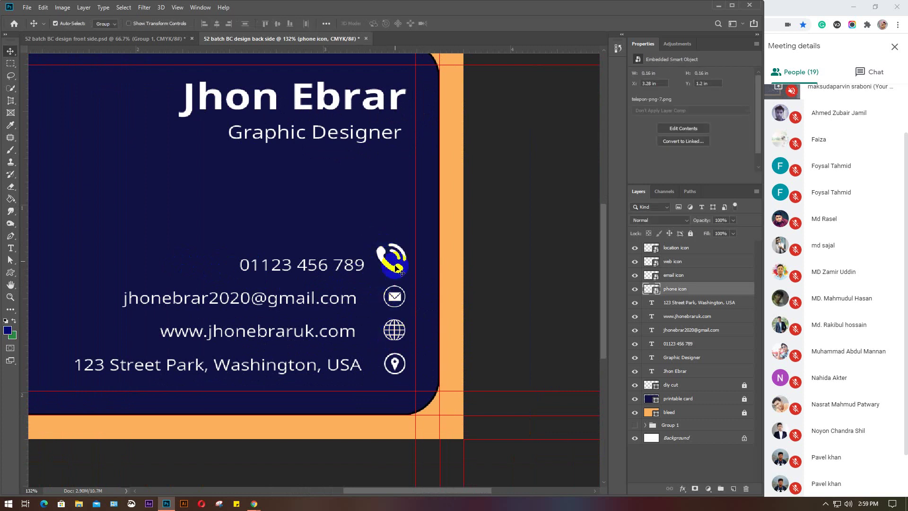
left_click_drag(395, 266, 398, 268)
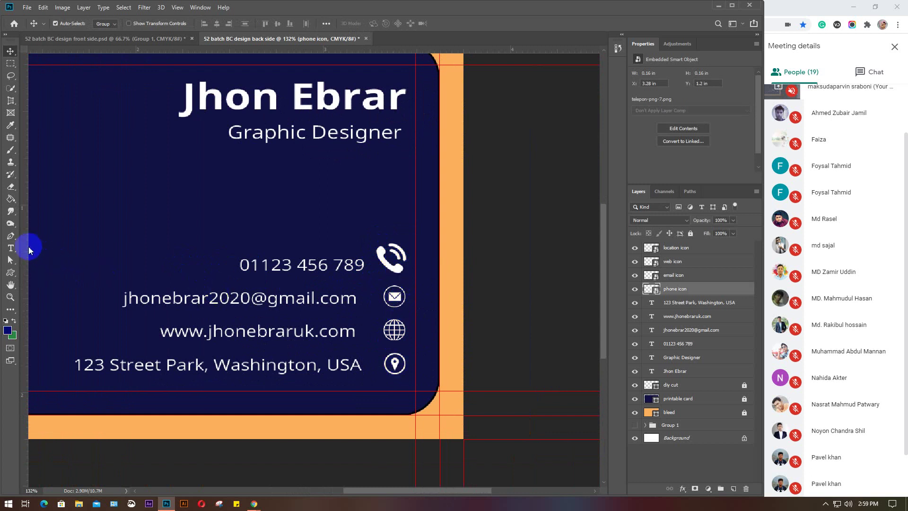
left_click_drag(24, 247, 405, 279)
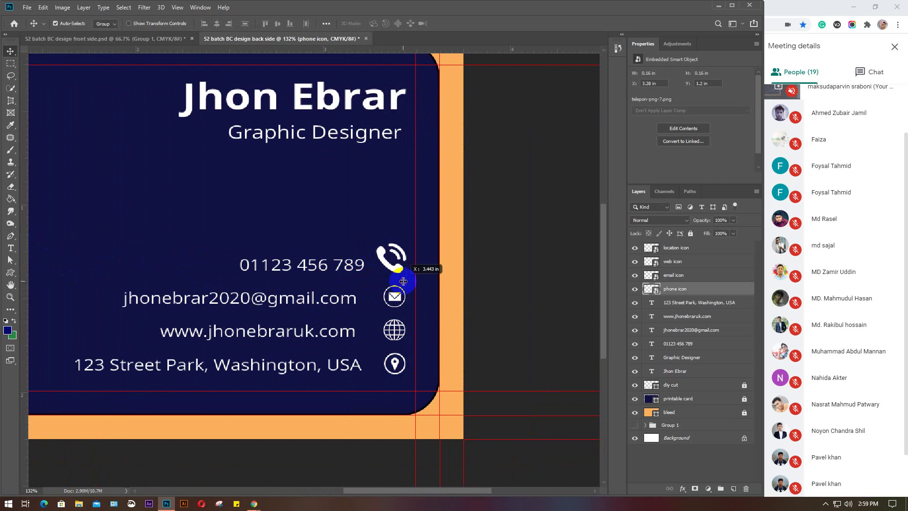
left_click_drag(27, 254, 383, 269)
Scale the phone icon down to 0.123 in square to match the other contact icons
scroll(411, 339, "up", 4)
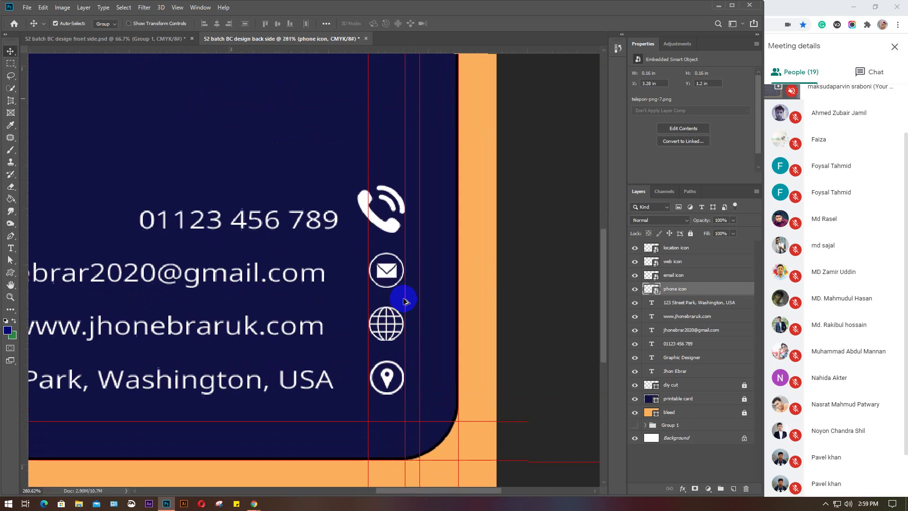
scroll(404, 300, "up", 2)
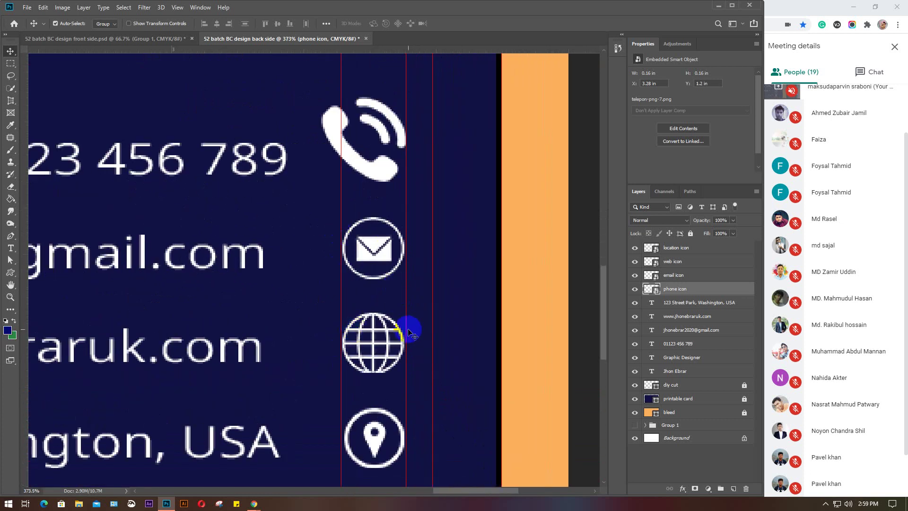
left_click(371, 171)
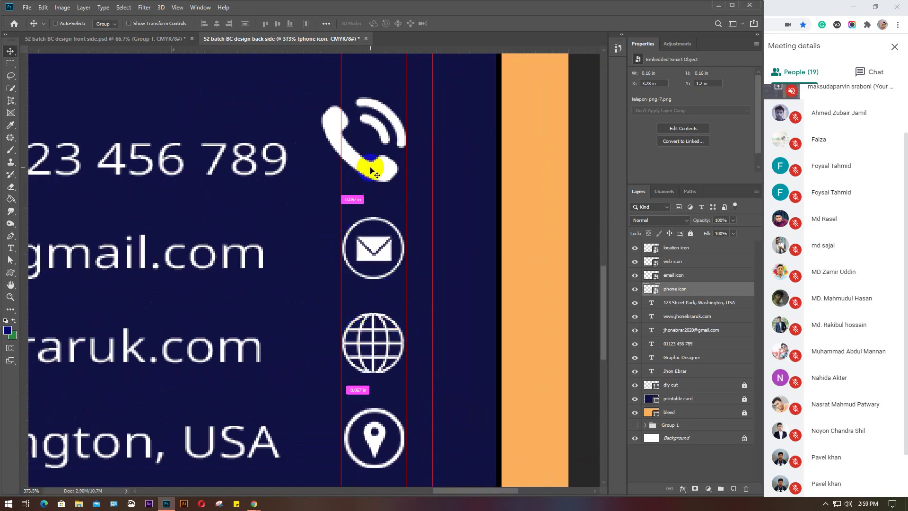
key("ctrl+t")
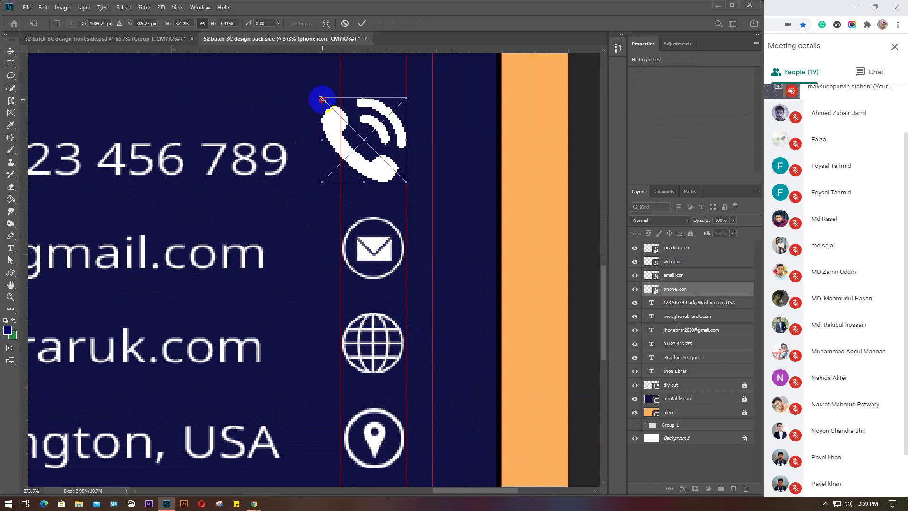
left_click_drag(322, 99, 343, 115)
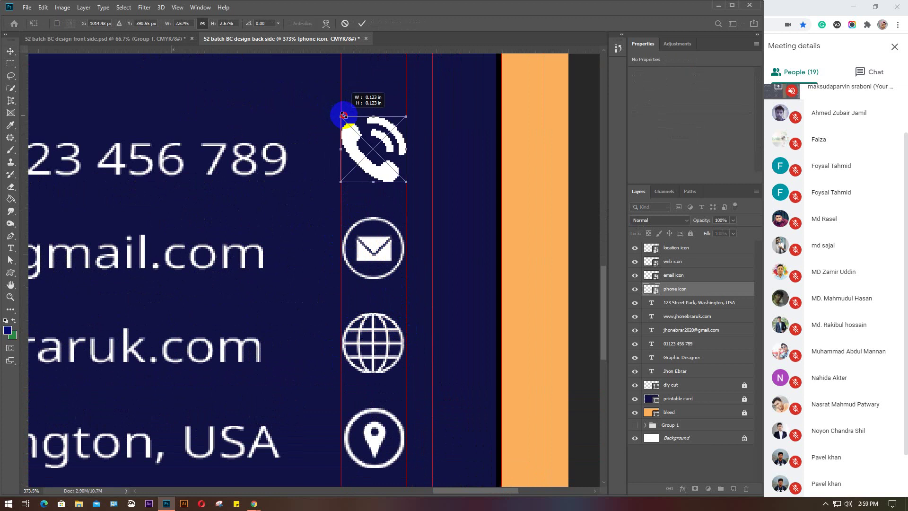
key("Return")
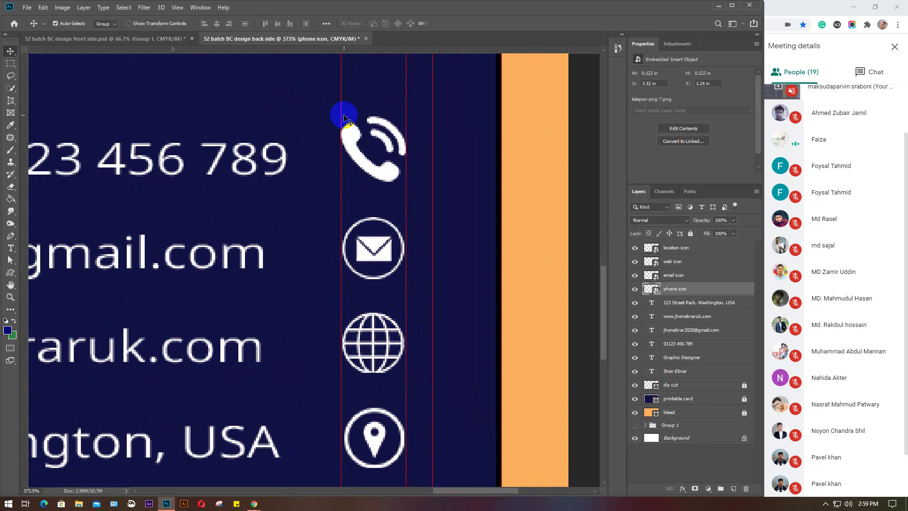
scroll(338, 171, "down", 5)
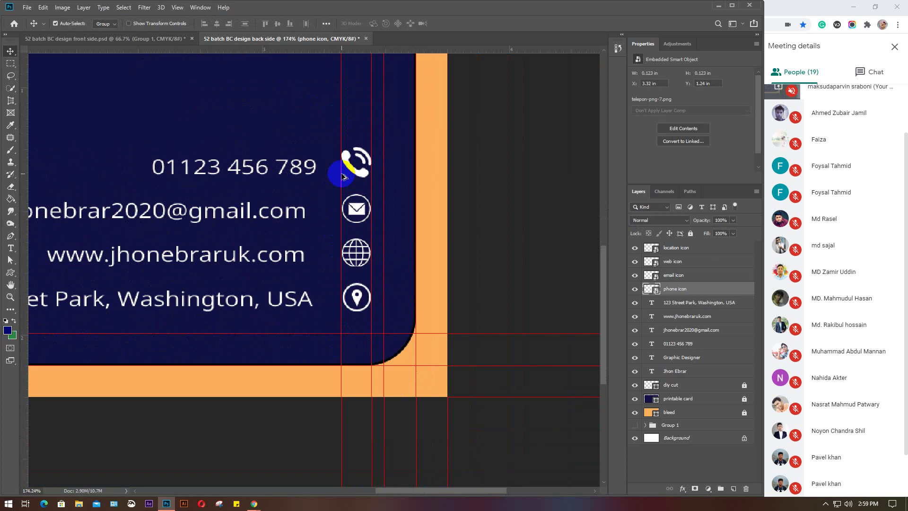
scroll(343, 176, "down", 3)
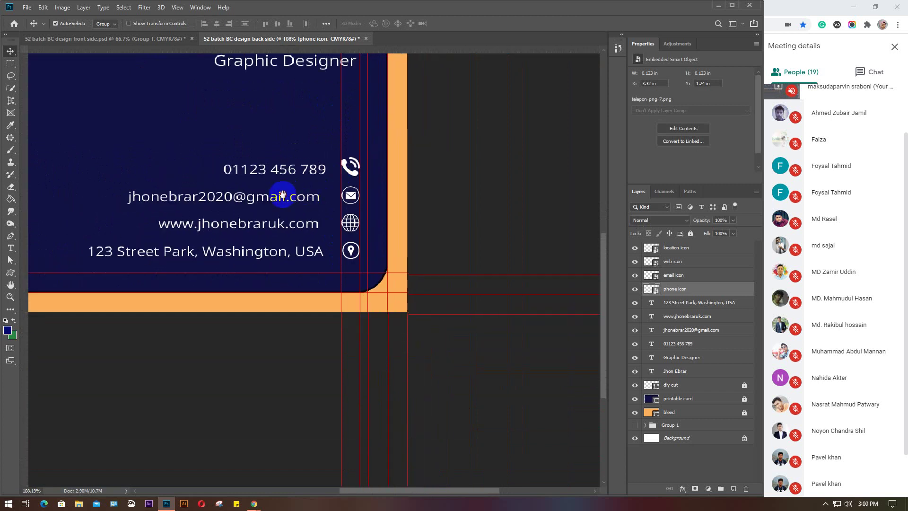
left_click_drag(283, 194, 385, 305)
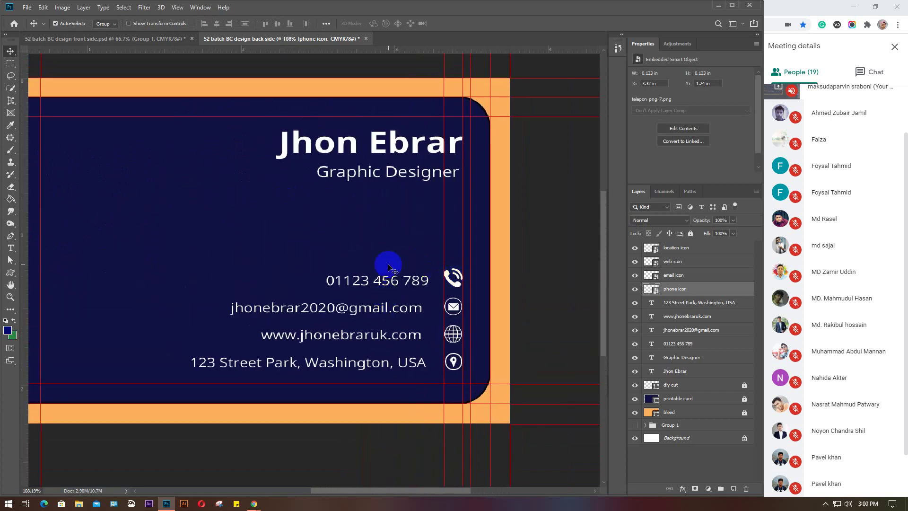
Vertically centre the phone, email, web and address lines on their icons
left_click_drag(399, 241, 461, 286)
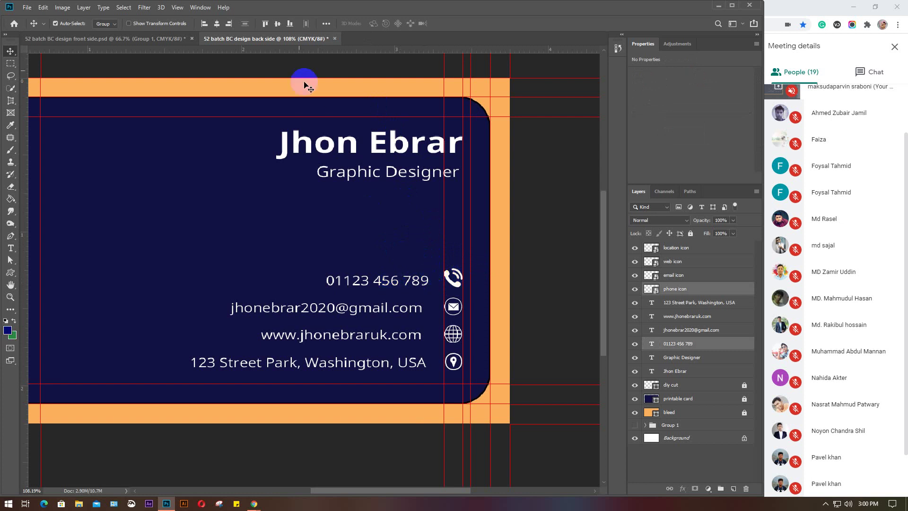
left_click(277, 23)
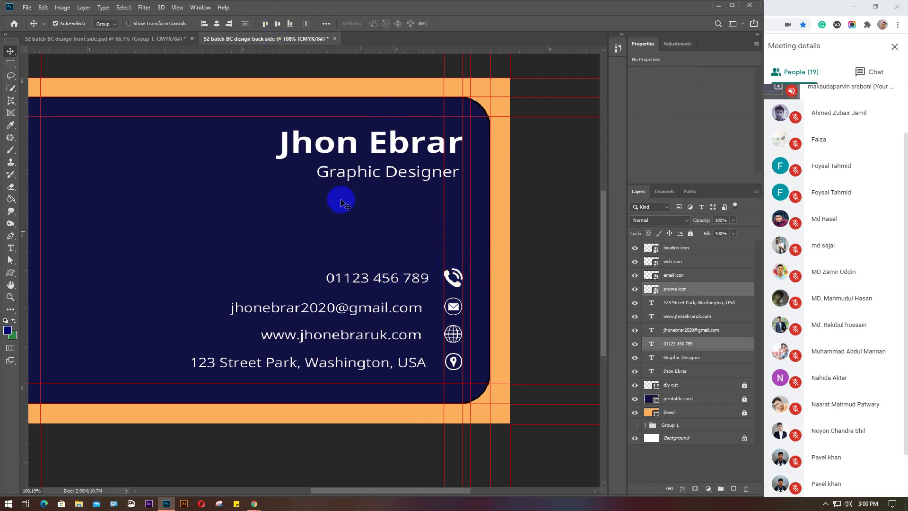
left_click_drag(480, 315, 418, 296)
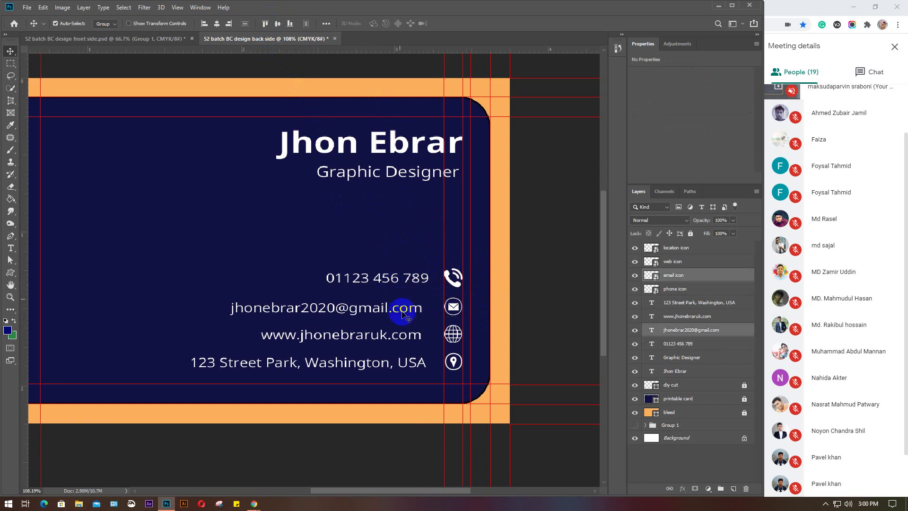
left_click(278, 24)
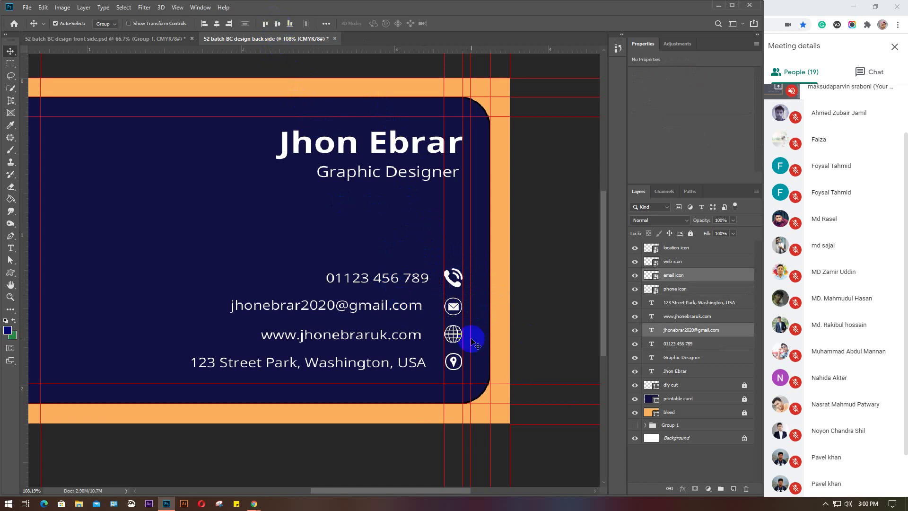
left_click_drag(473, 338, 376, 321)
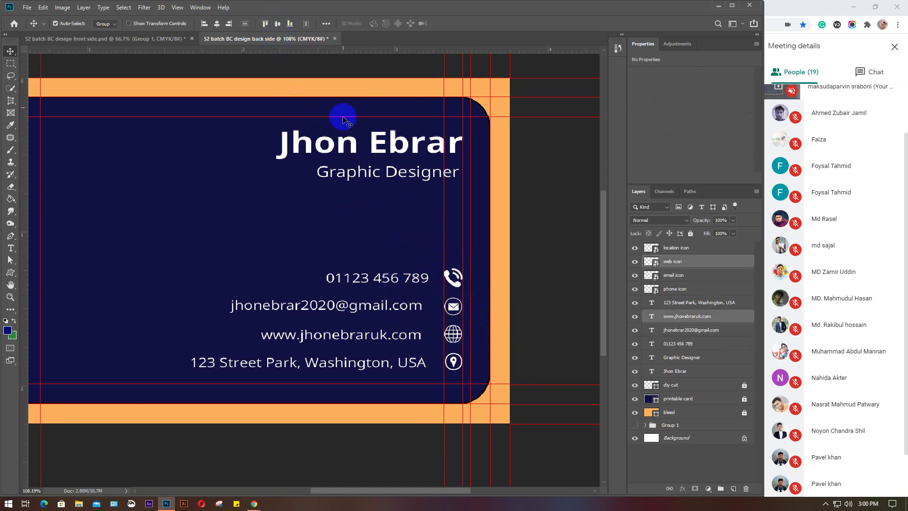
left_click(278, 24)
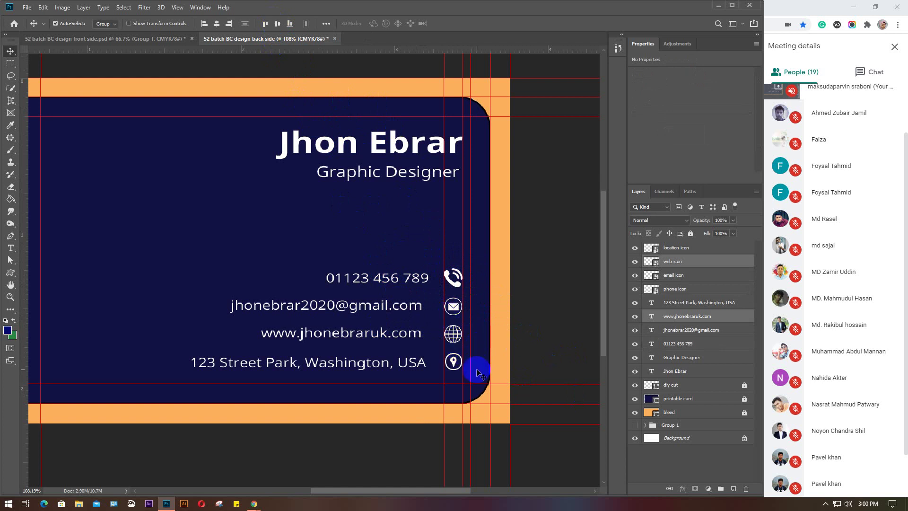
left_click_drag(478, 368, 387, 358)
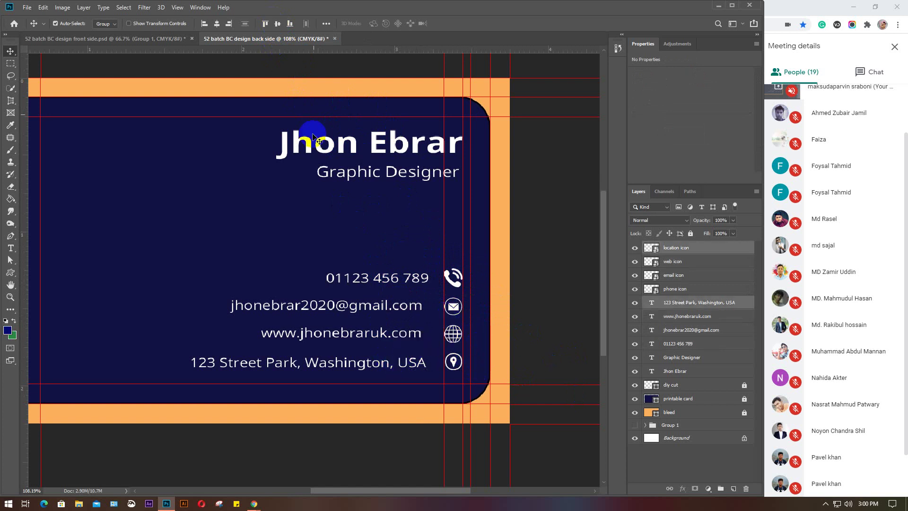
left_click(277, 24)
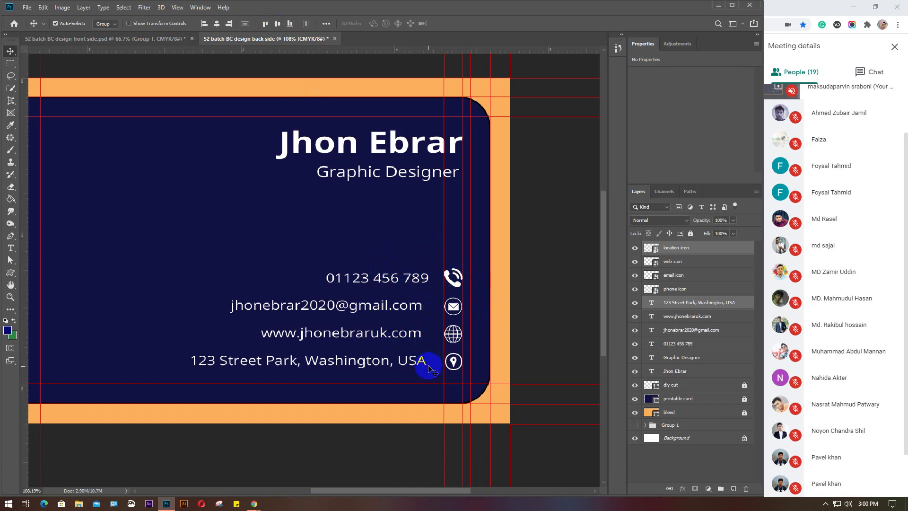
Right-align the four contact text lines and shift the whole contact block slightly left
left_click_drag(371, 232, 412, 384)
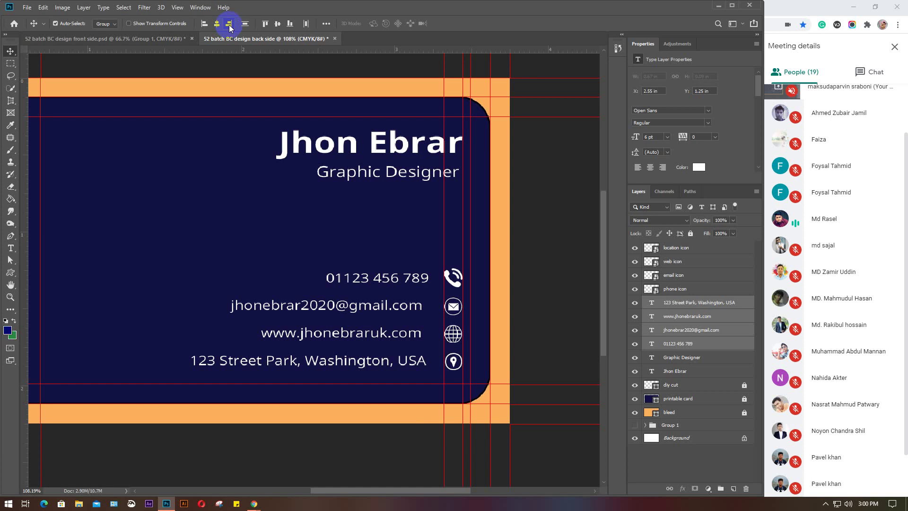
left_click(229, 26)
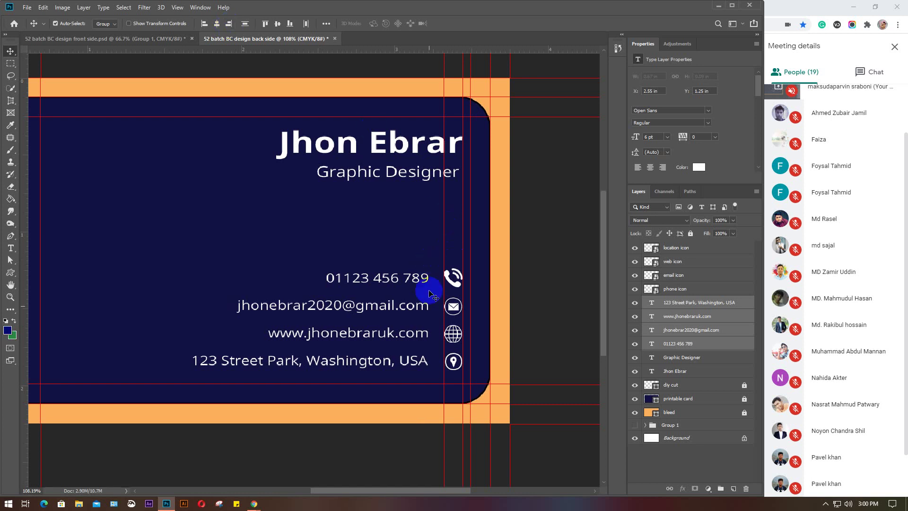
left_click(525, 313)
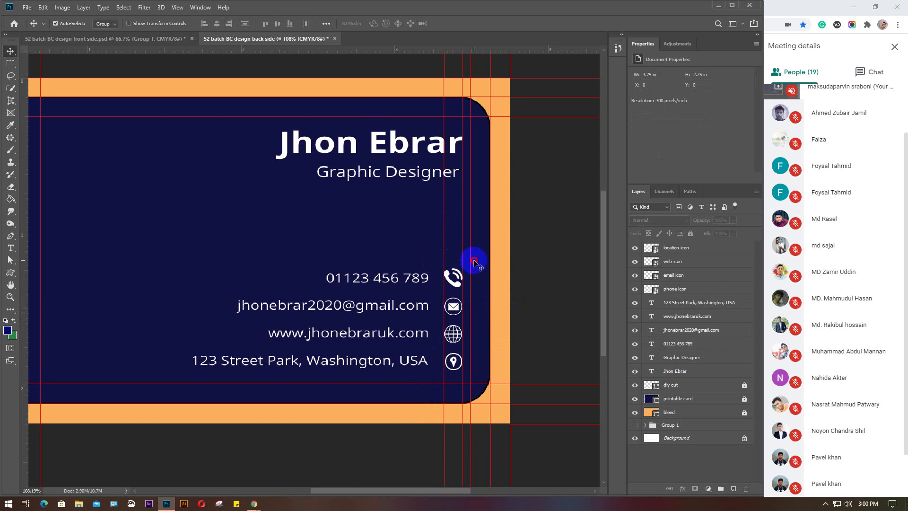
left_click_drag(472, 257, 367, 371)
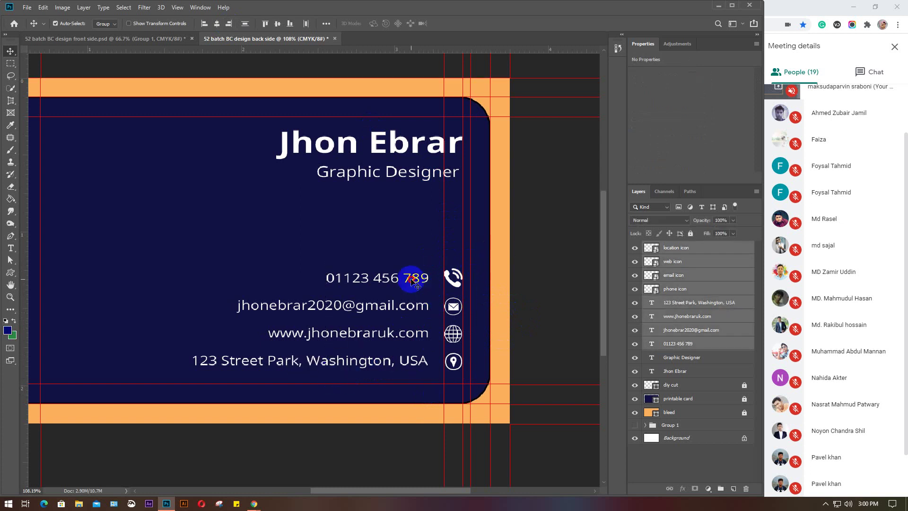
left_click_drag(414, 280, 404, 281)
left_click(361, 203)
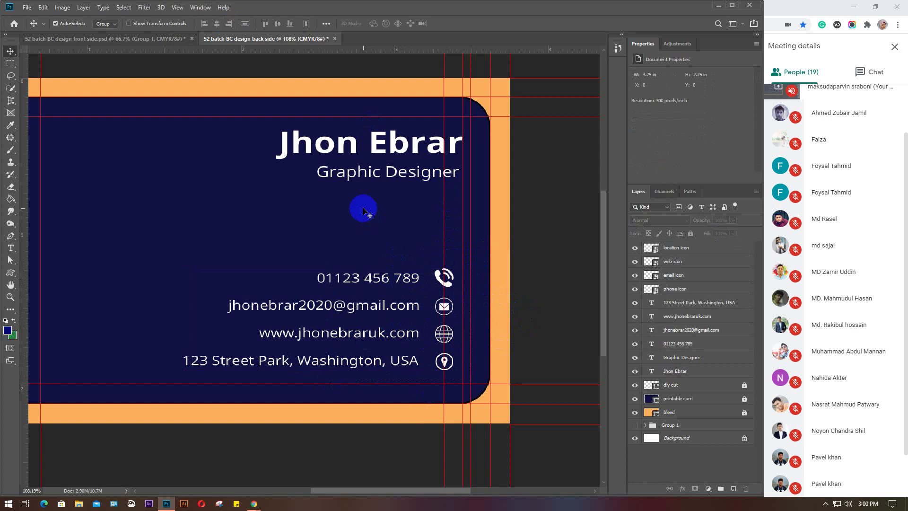
Right-align the Graphic Designer title with the name and move both slightly left
left_click_drag(431, 201, 372, 138)
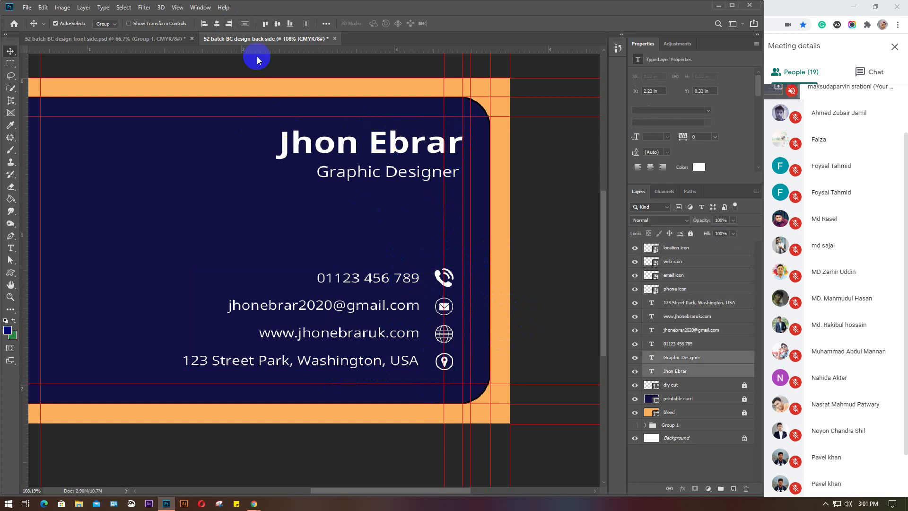
left_click(228, 27)
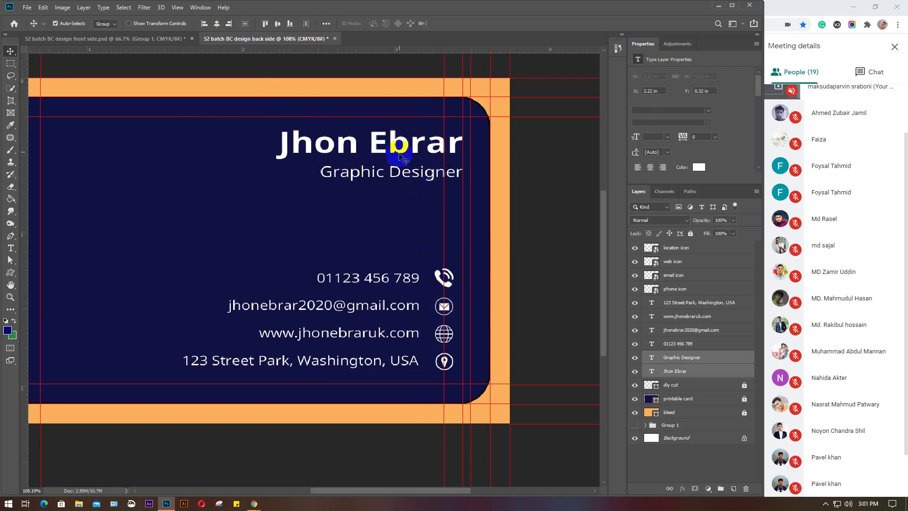
left_click_drag(411, 144, 403, 144)
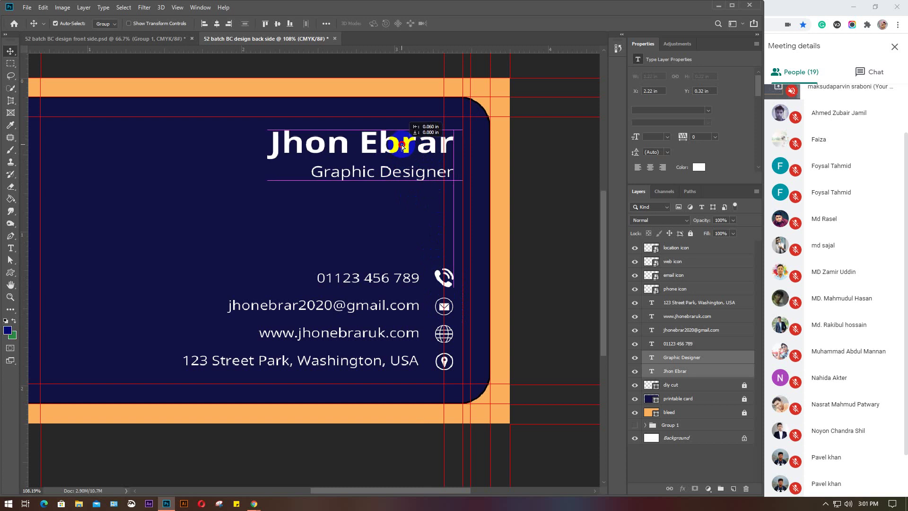
left_click_drag(402, 147, 402, 147)
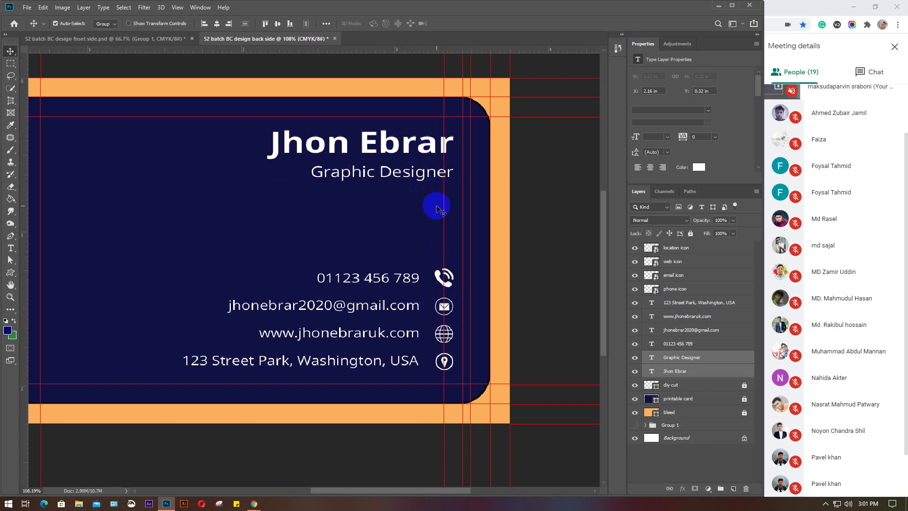
scroll(429, 208, "down", 3)
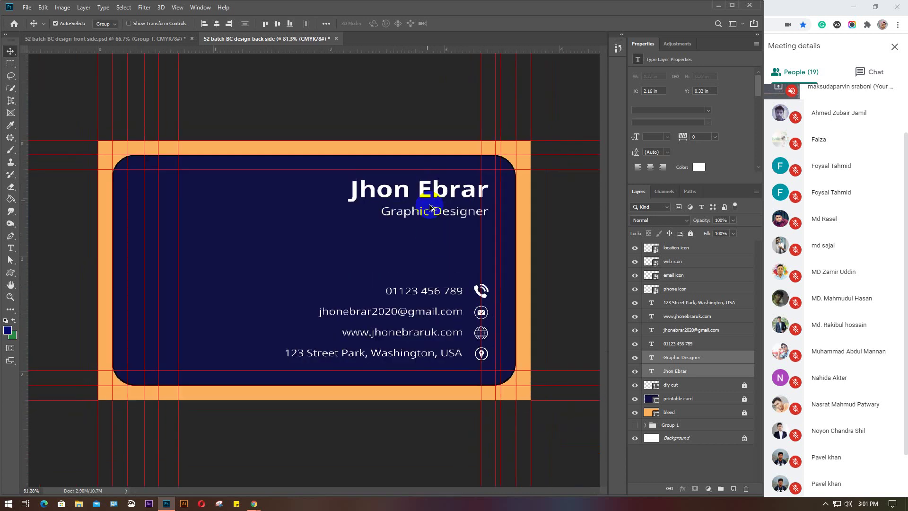
Unlock the guides, drag five extra vertical guides off the card, and relock the rest
left_click(177, 7)
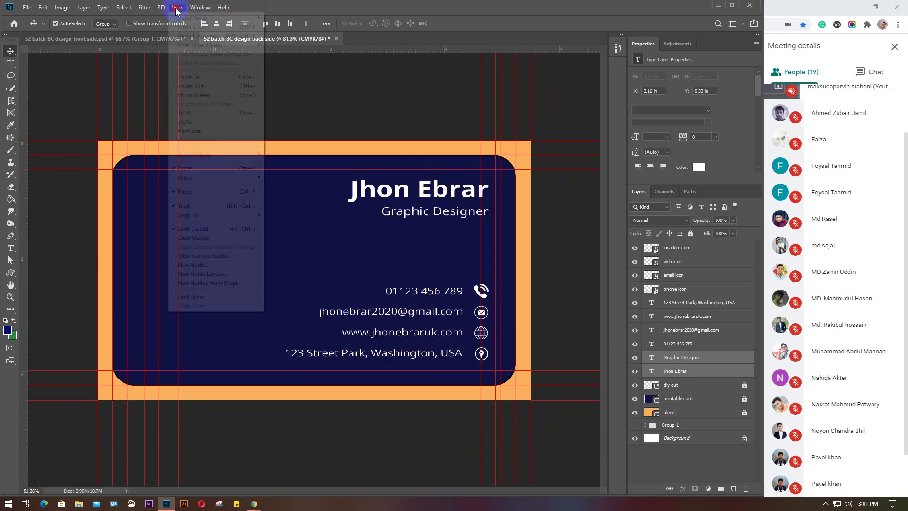
left_click(202, 229)
left_click_drag(178, 227, 21, 214)
left_click_drag(159, 221, 20, 207)
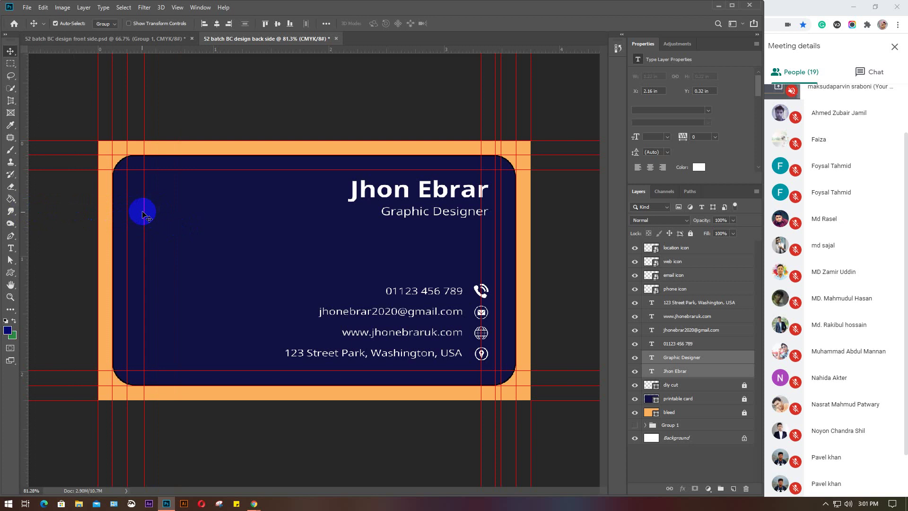
left_click_drag(143, 212, 21, 211)
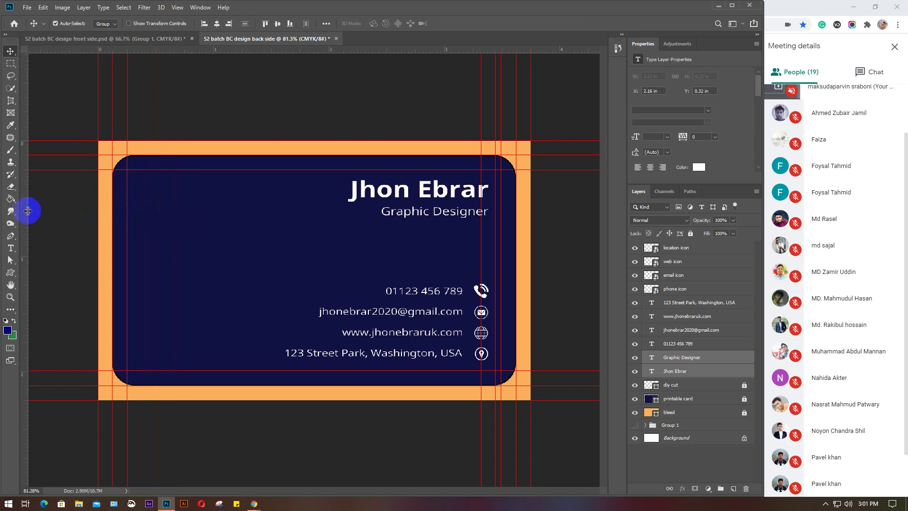
left_click_drag(483, 233, 22, 239)
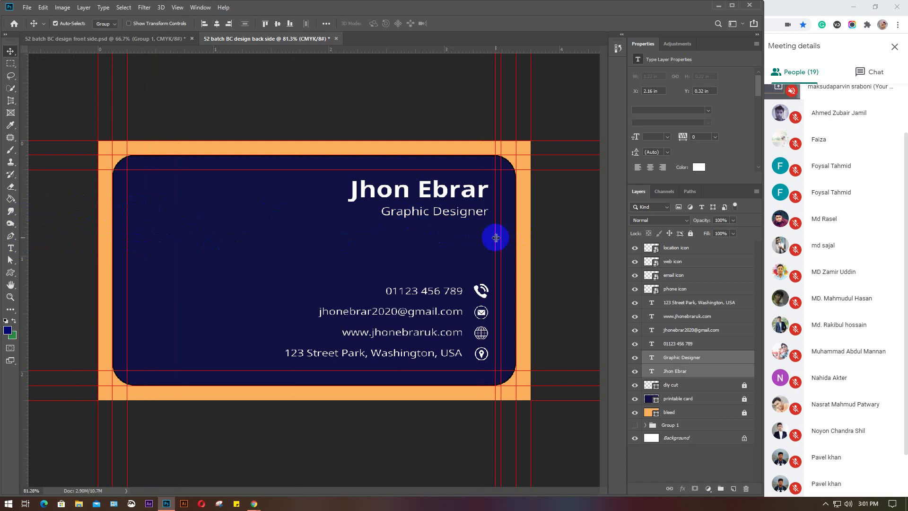
left_click_drag(495, 237, 23, 234)
left_click(178, 8)
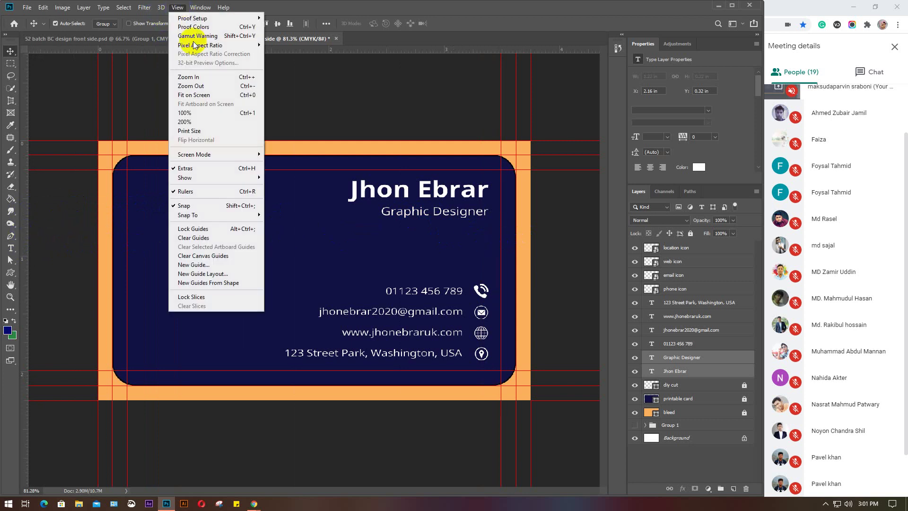
left_click(191, 229)
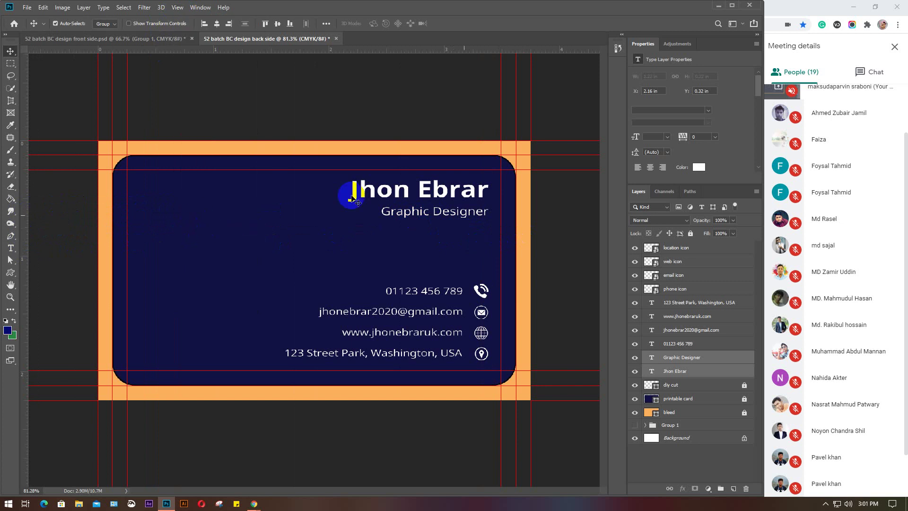
Group the name and Graphic Designer title layers into Group 2
key("ctrl+plus")
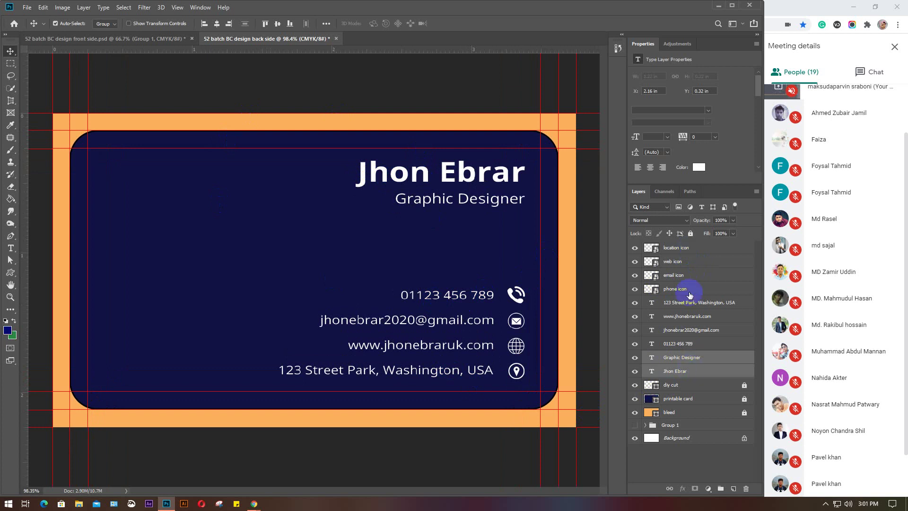
left_click(691, 358)
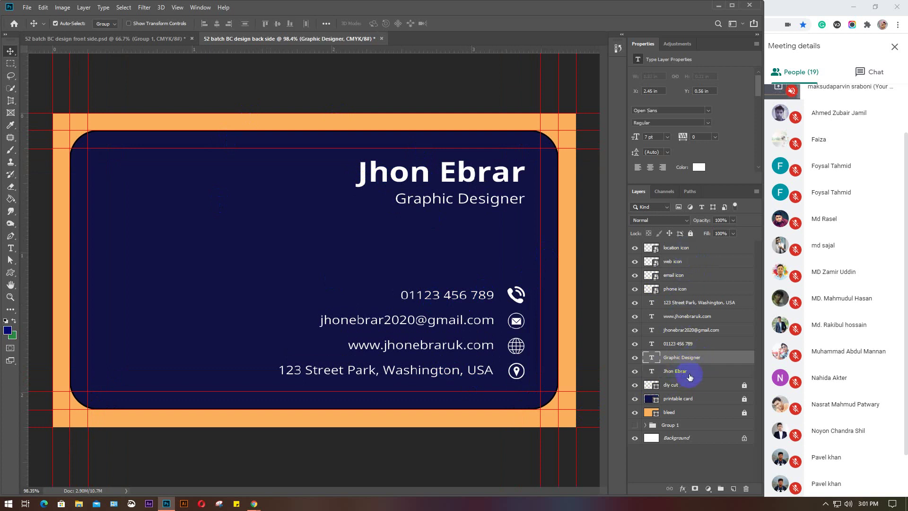
left_click(693, 373)
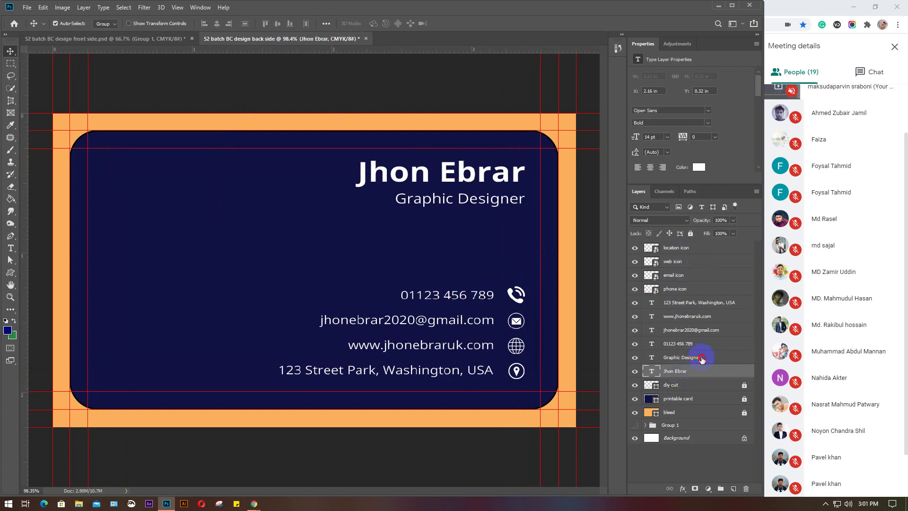
left_click(702, 358)
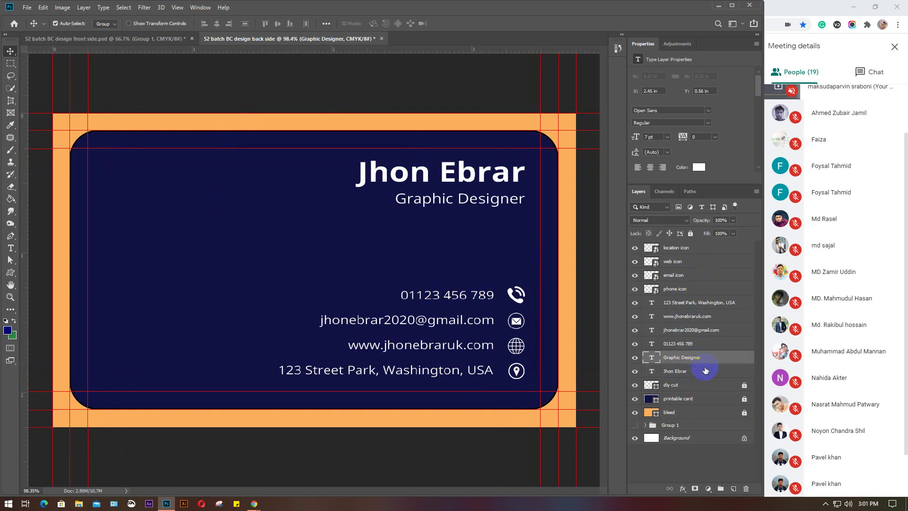
scroll(829, 365, "up", 2)
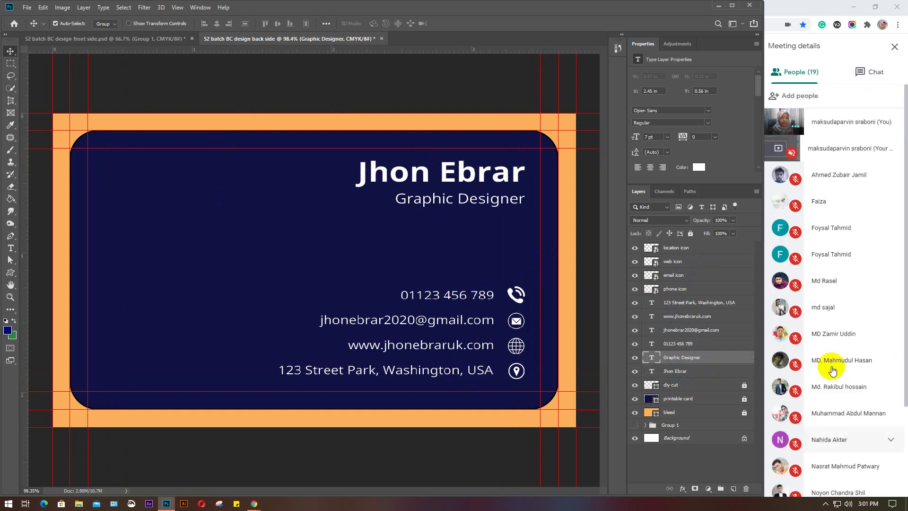
left_click(691, 373, "shift")
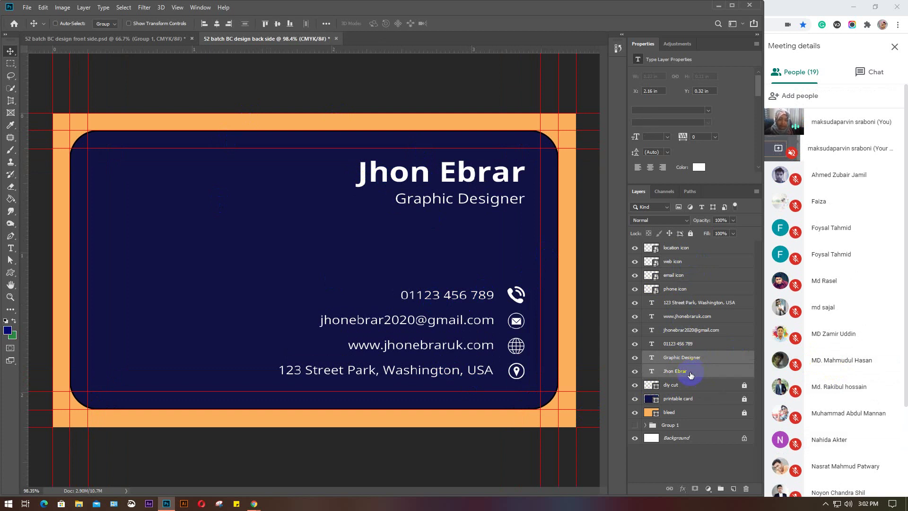
key("ctrl+g")
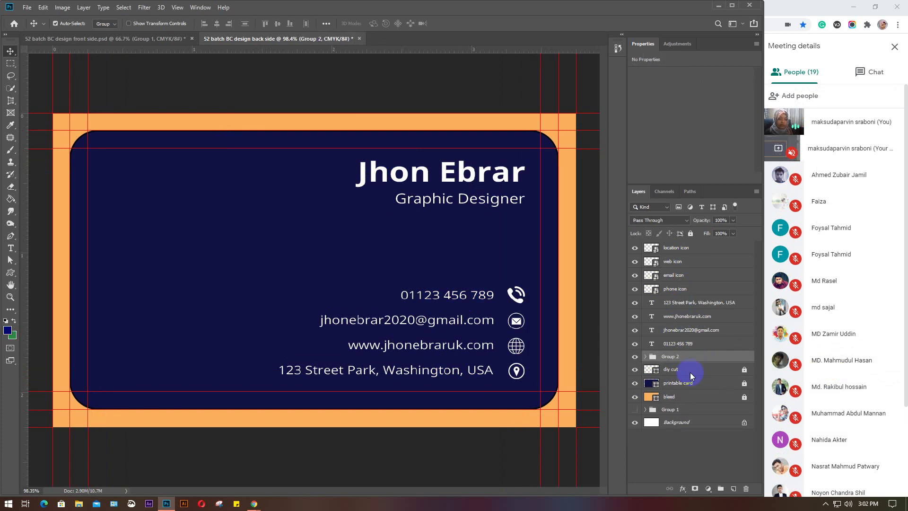
Rename the new group to 'name & designation'
double_click(669, 358)
type("nam")
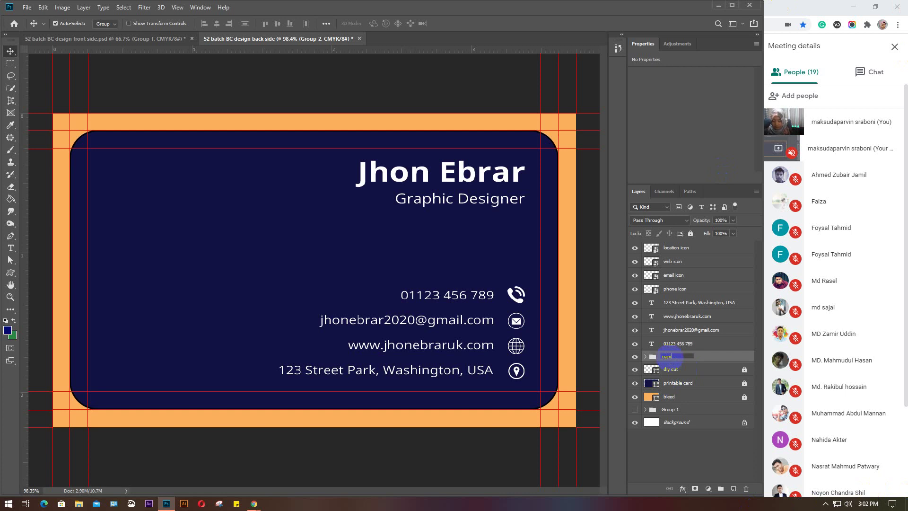
type("e & designation")
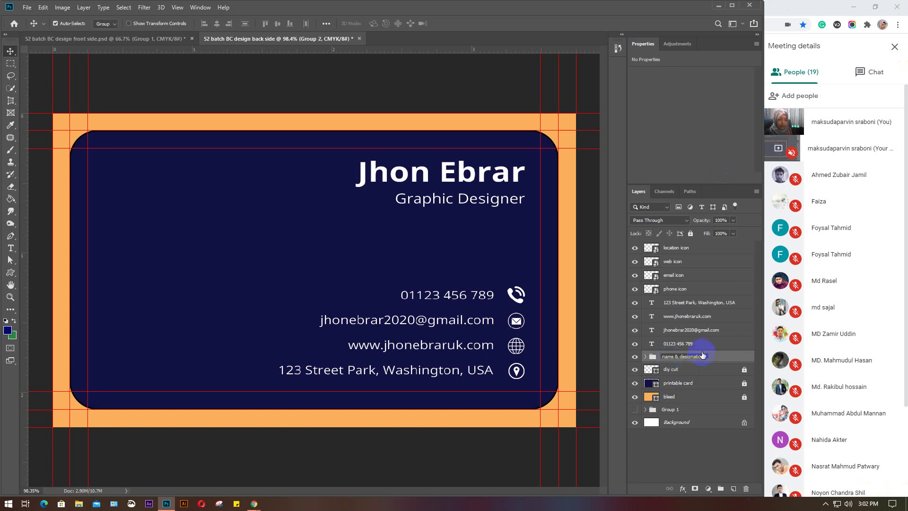
left_click(686, 344)
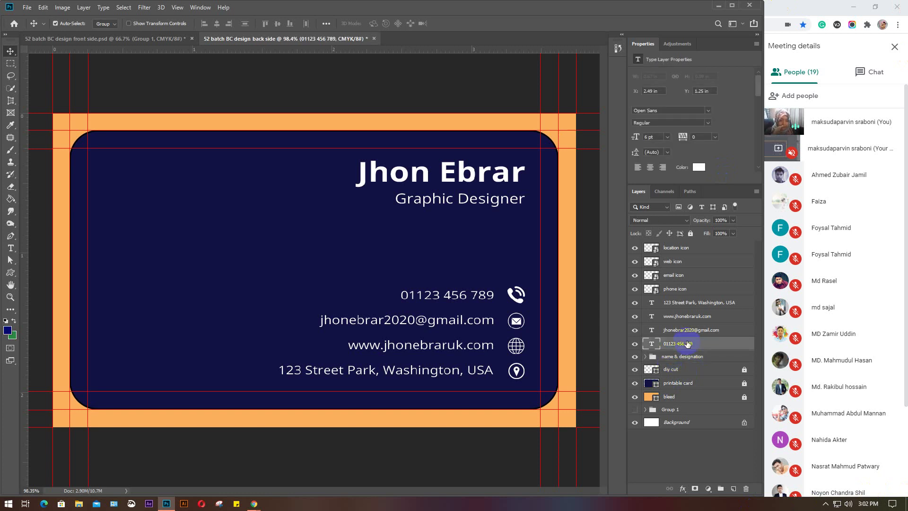
Group the phone icon with the phone number layer and name it 'cont. info'
left_click_drag(680, 289, 680, 338)
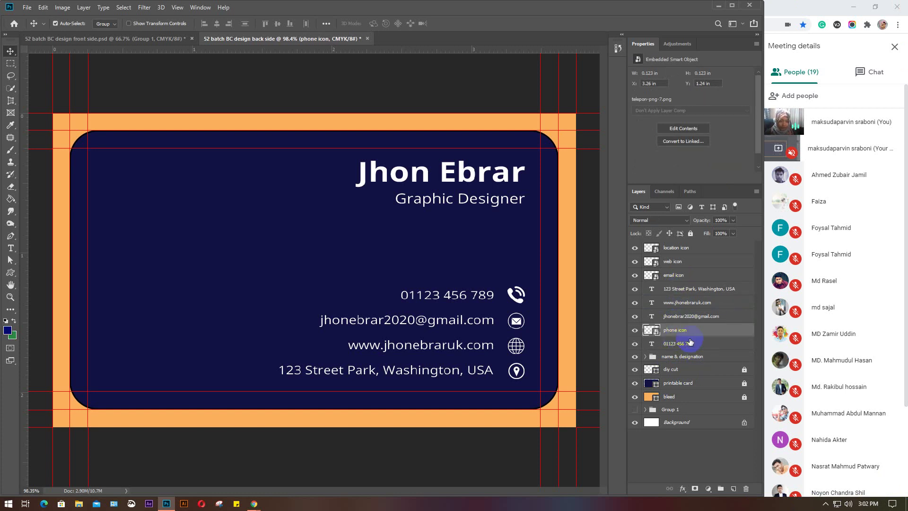
left_click(693, 344, "shift")
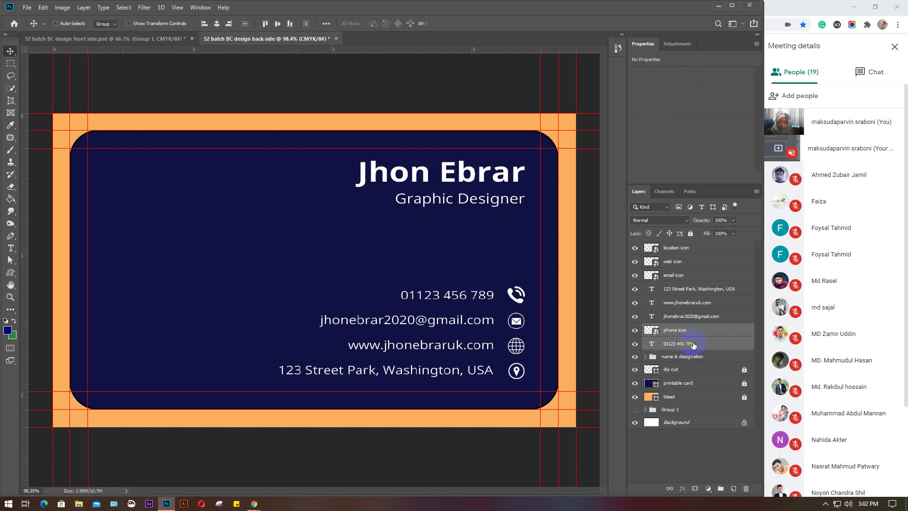
key("ctrl+g")
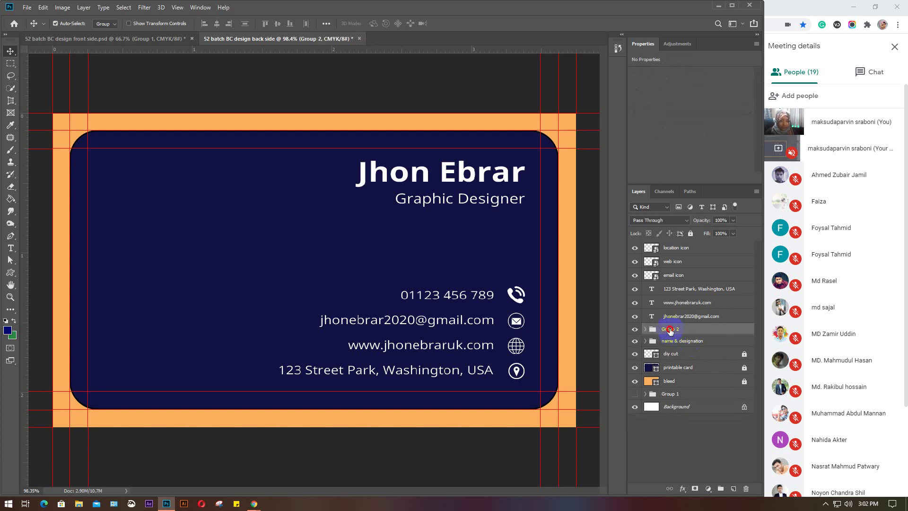
double_click(670, 329)
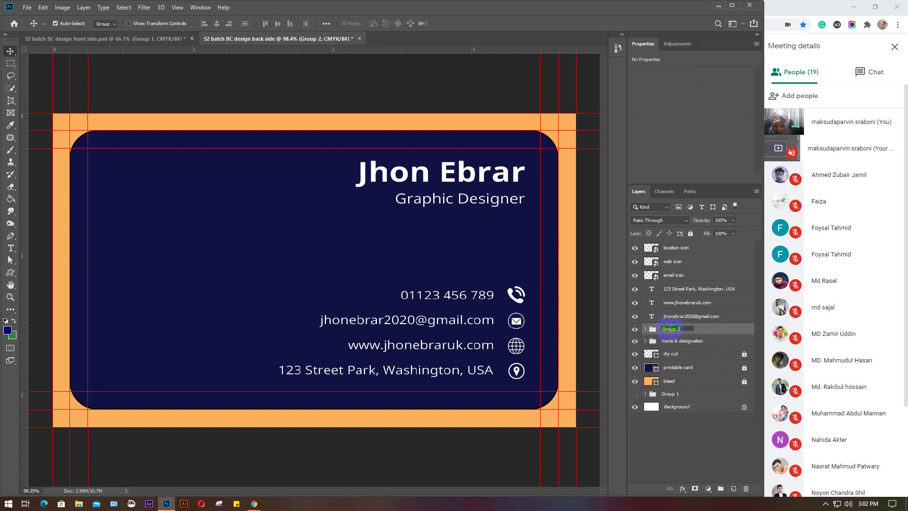
type("co")
type("nt. info")
Group the email icon with the email text layer and name it 'email.info'
left_click(680, 275)
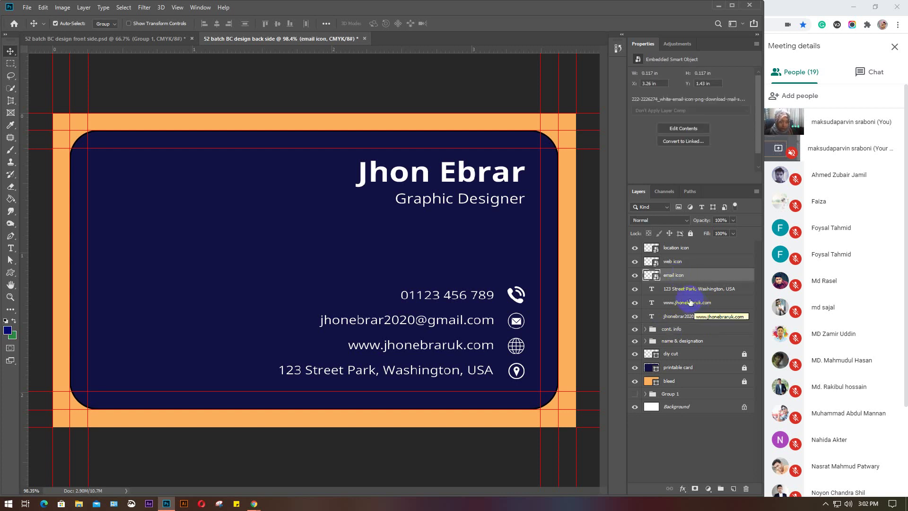
left_click_drag(683, 276, 654, 320)
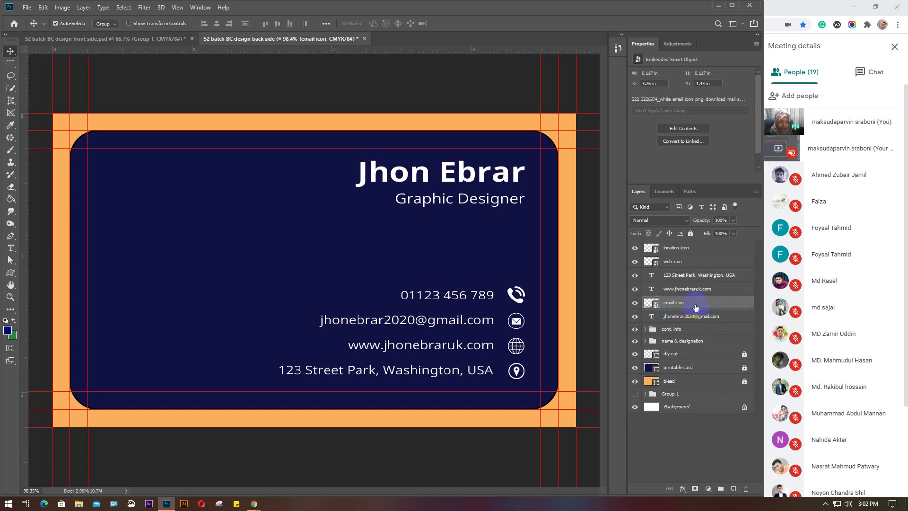
left_click(693, 320, "shift")
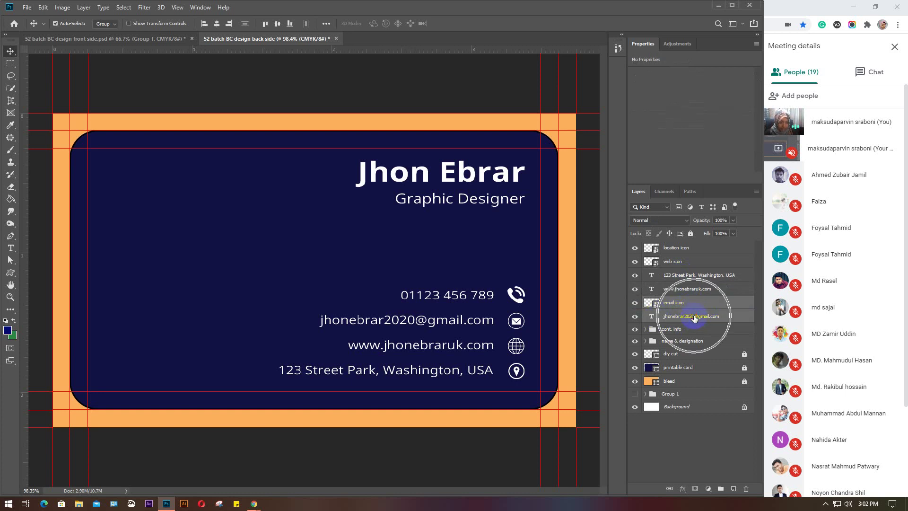
key("ctrl+g")
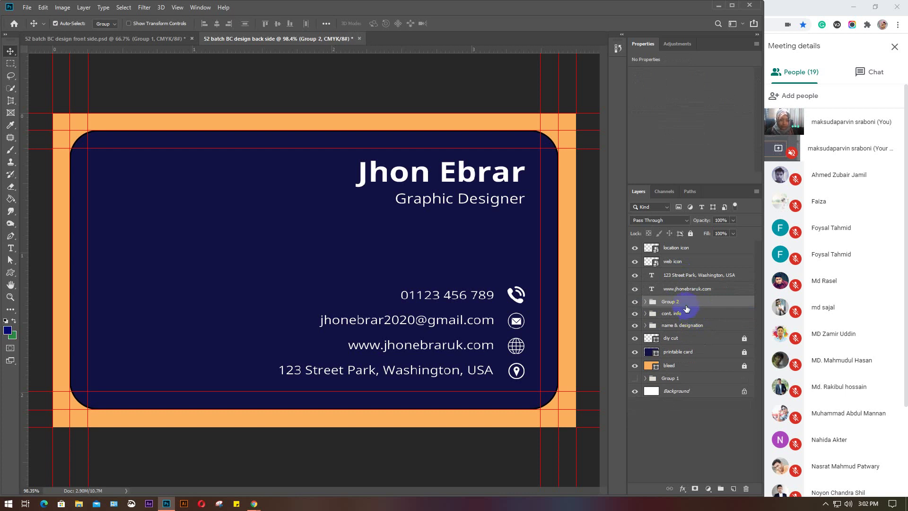
double_click(672, 303)
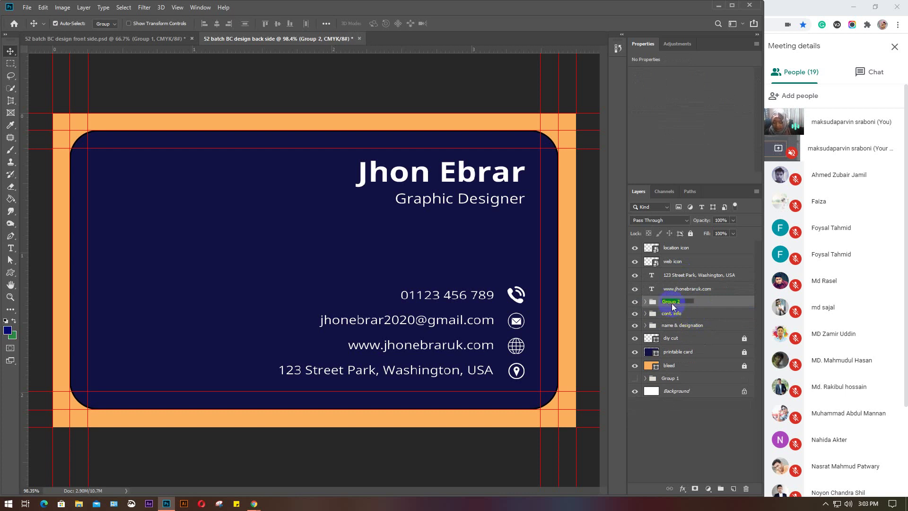
type("email.info")
left_click(689, 289)
Group the web icon with the website text layer and name it 'wbe info'
left_click(689, 290)
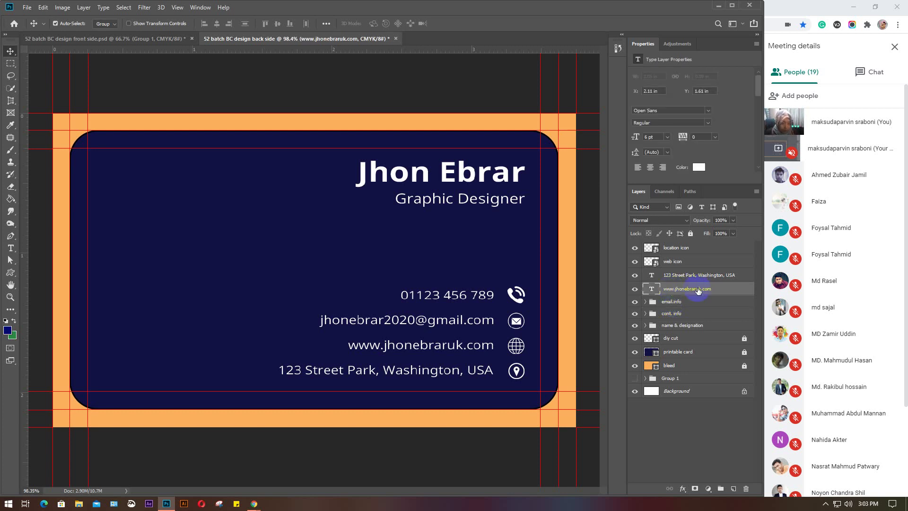
left_click(681, 262)
left_click_drag(681, 263, 682, 288)
key("ctrl")
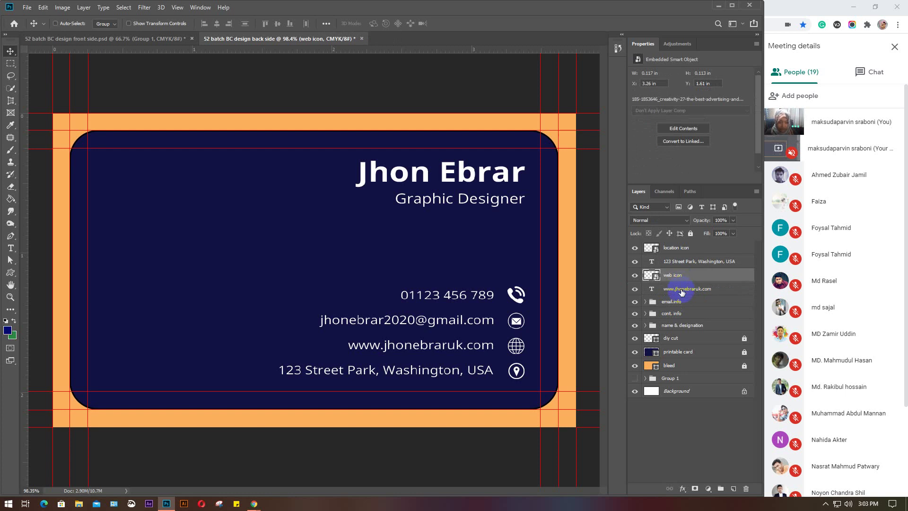
left_click(682, 289, "ctrl")
key("ctrl+g")
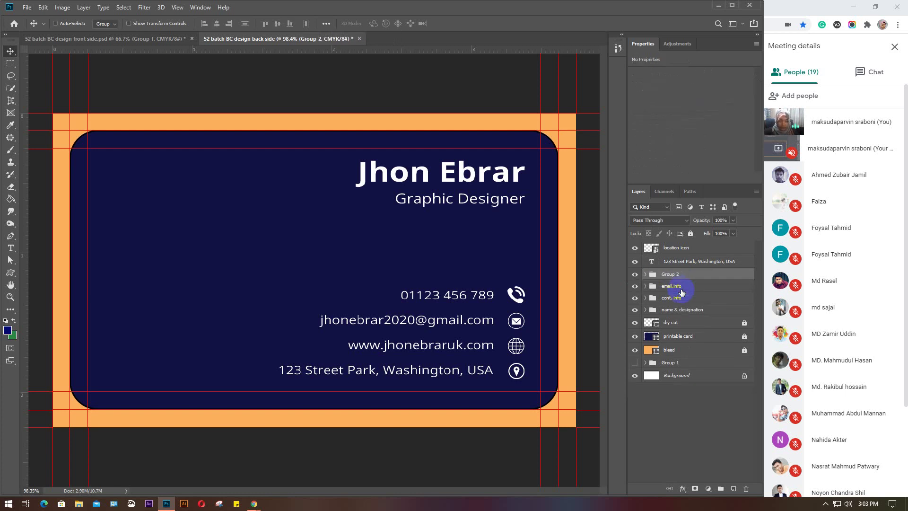
double_click(669, 273)
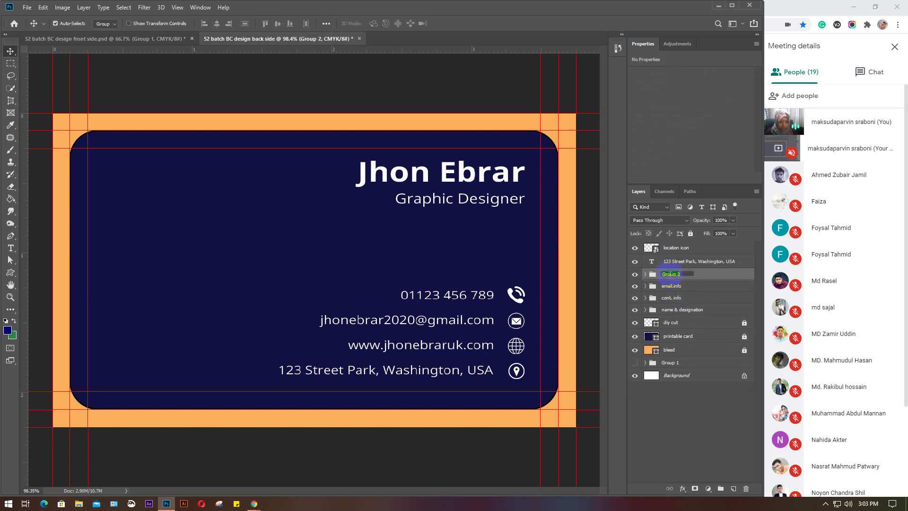
type("wbe in")
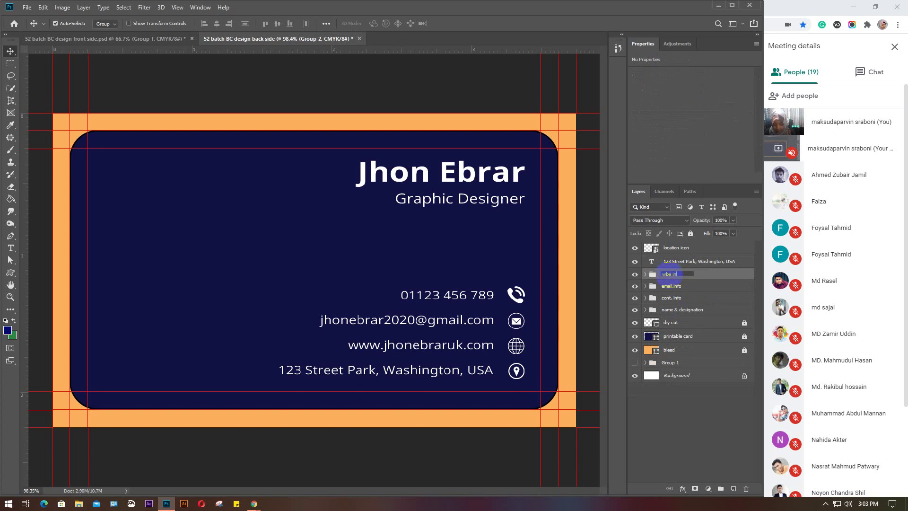
type("fo")
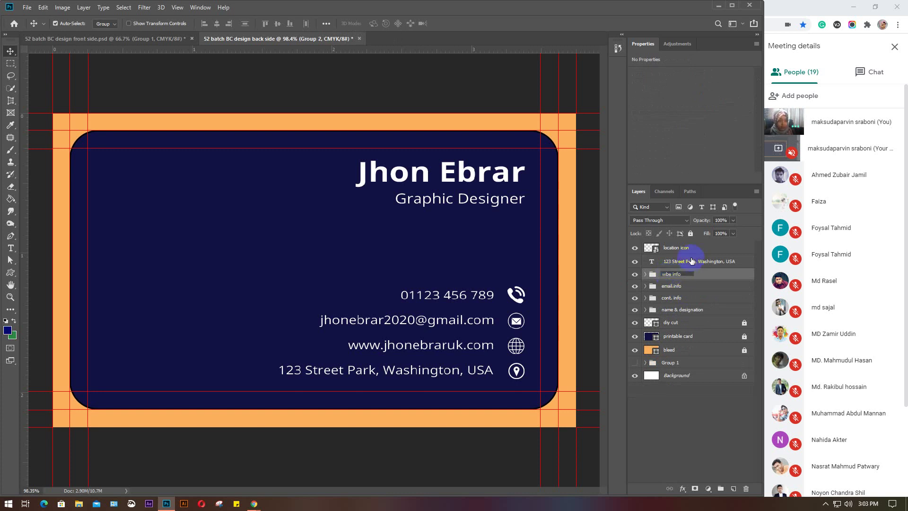
Group the location icon with the address text layer and name it 'address info'
left_click(695, 246)
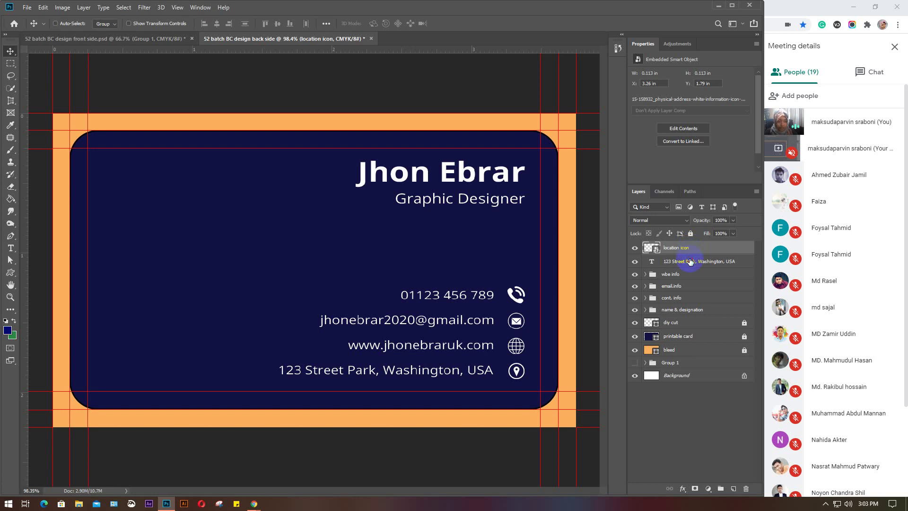
left_click(689, 261, "shift")
key("ctrl+g")
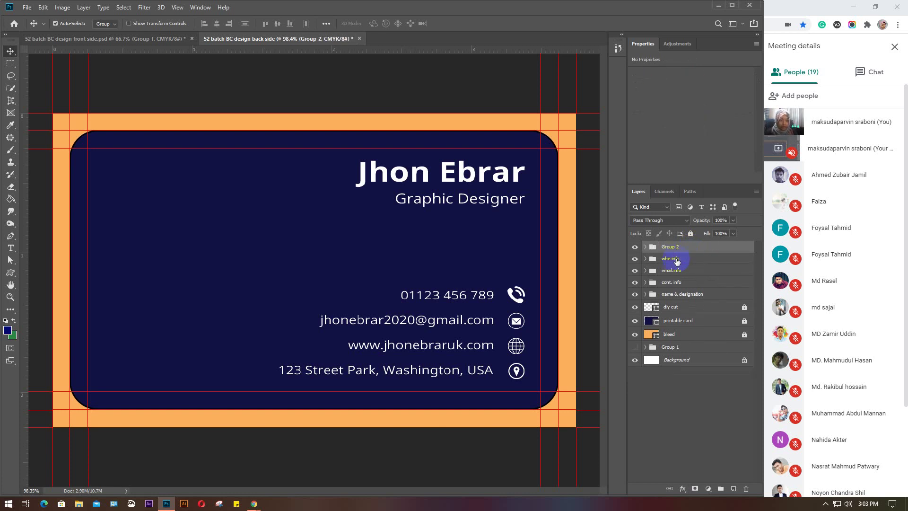
double_click(669, 247)
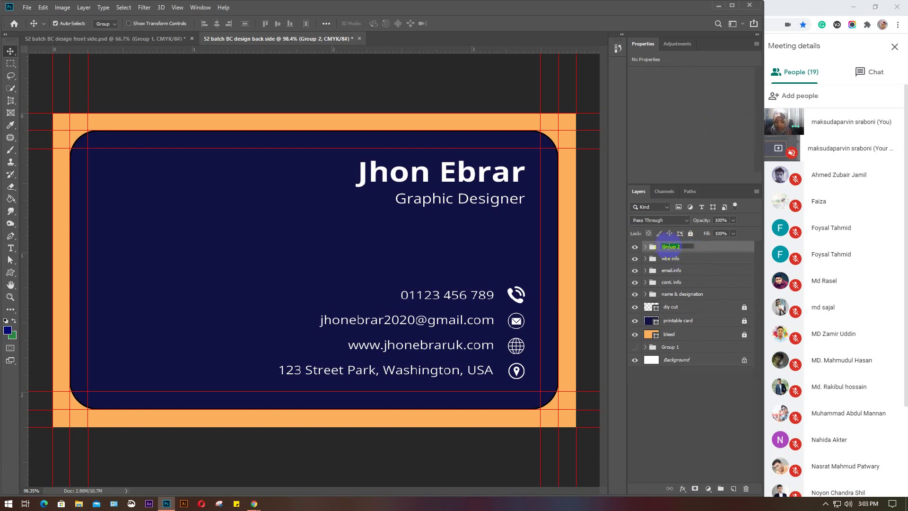
type("address info")
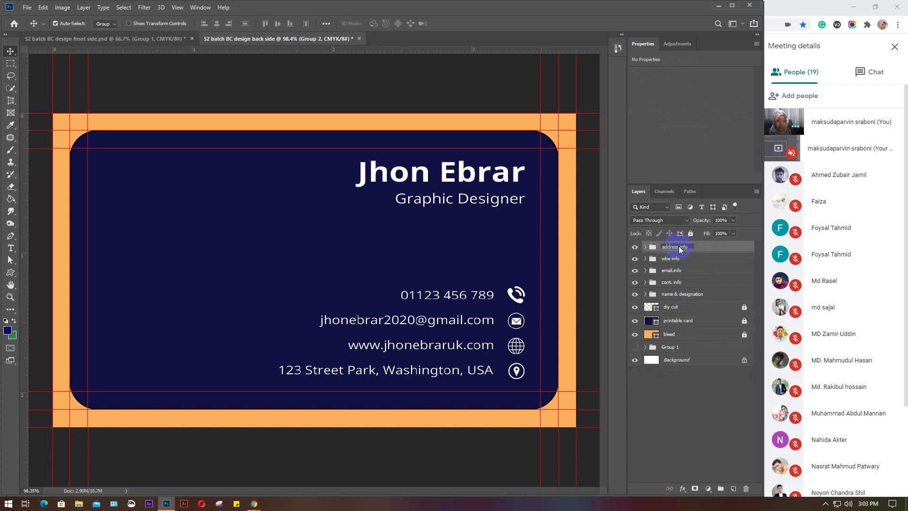
key("Return")
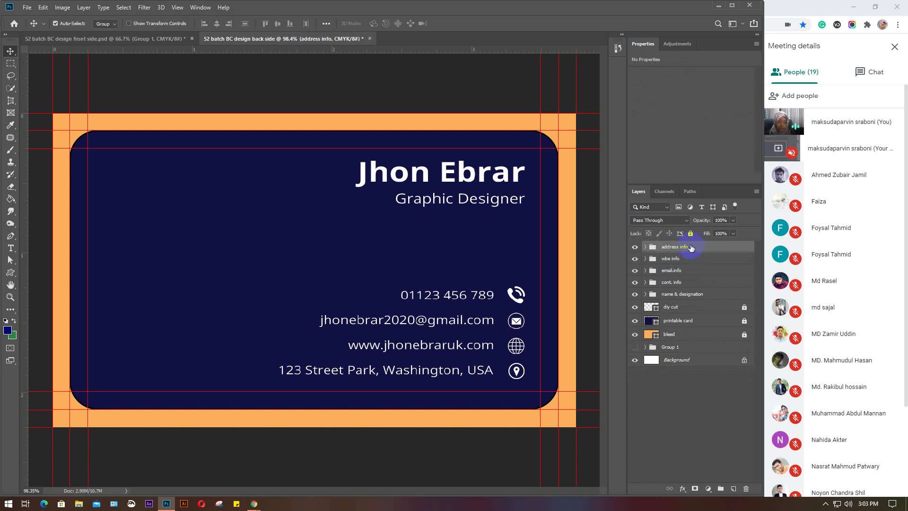
Correct the misspelled 'wbe info' group name to 'web info'
left_click(689, 260)
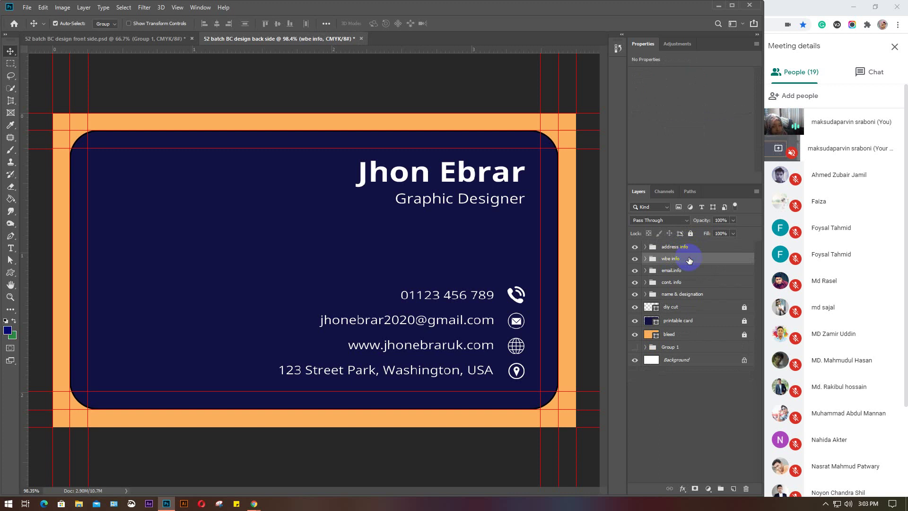
double_click(668, 259)
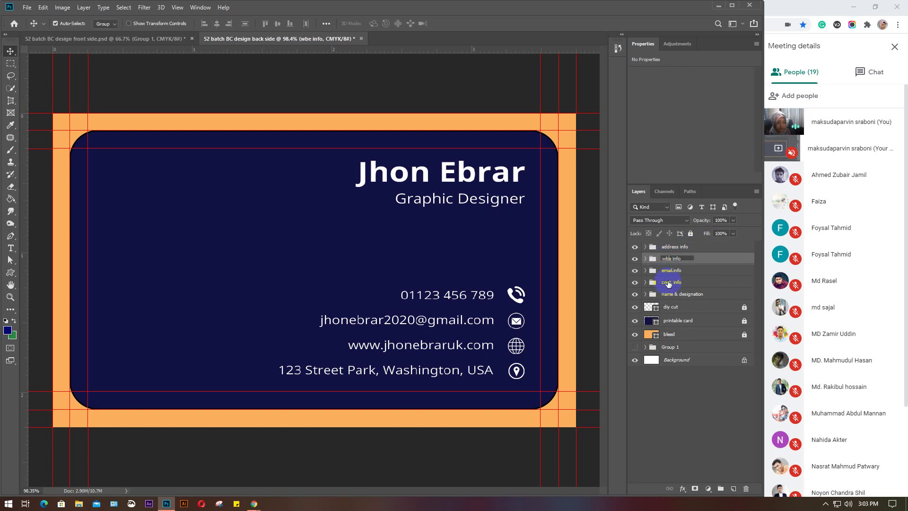
key("BackSpace")
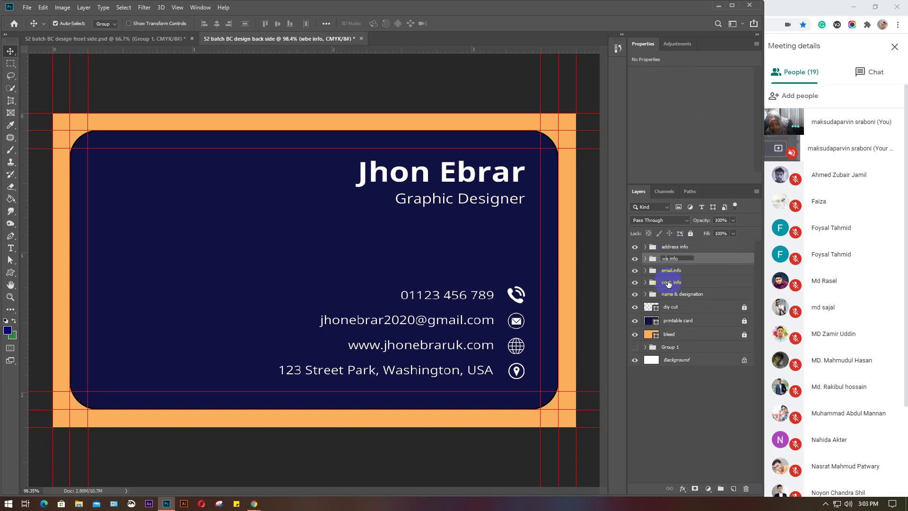
type("b")
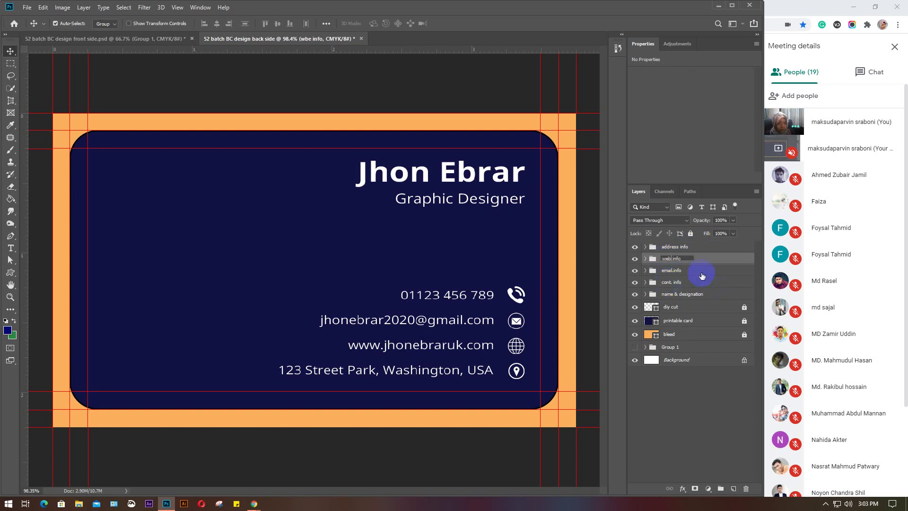
left_click(700, 271)
Combine cont. info, email.info, web info and address info into a group named 'contact info'
left_click(699, 282)
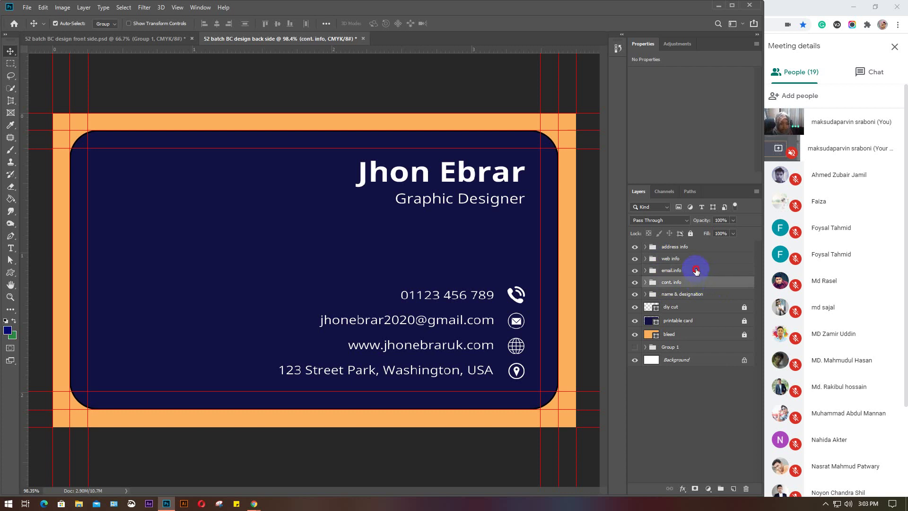
left_click(696, 270, "shift")
left_click(688, 252, "shift")
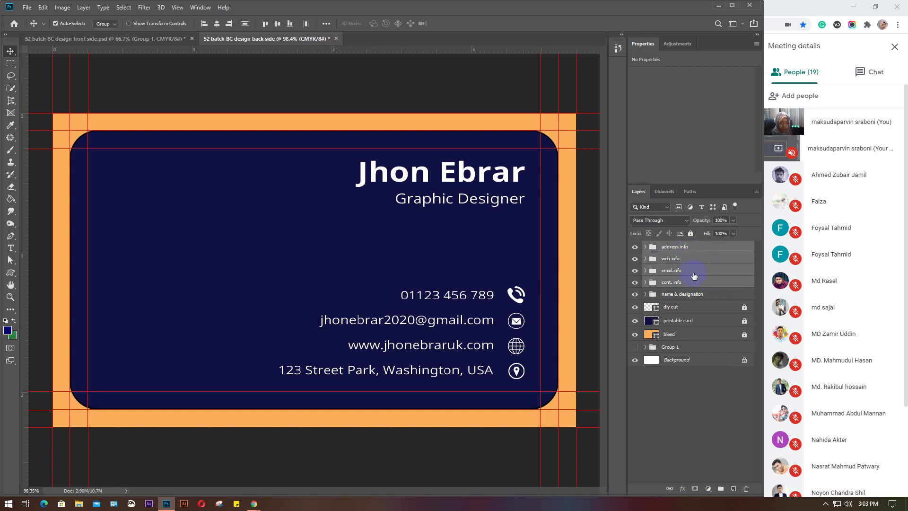
key("ctrl")
key("ctrl+g")
double_click(670, 247)
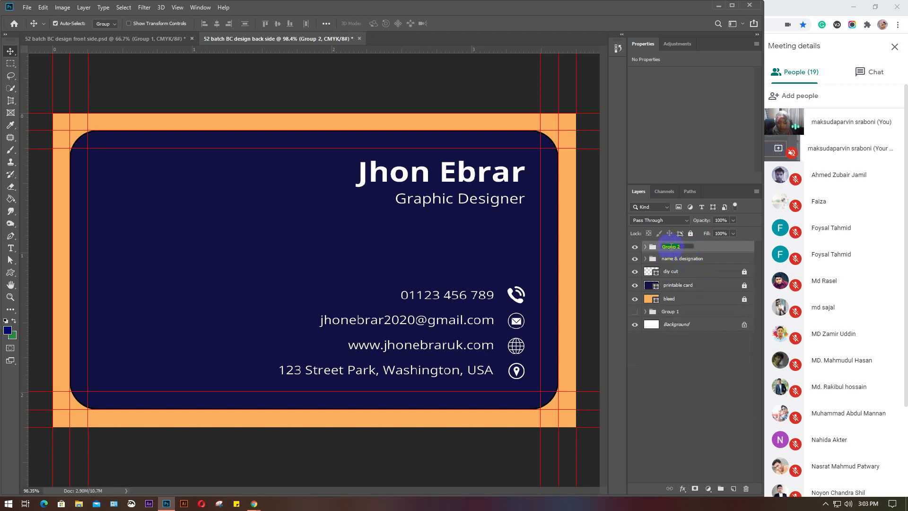
type("c")
type("ontact info")
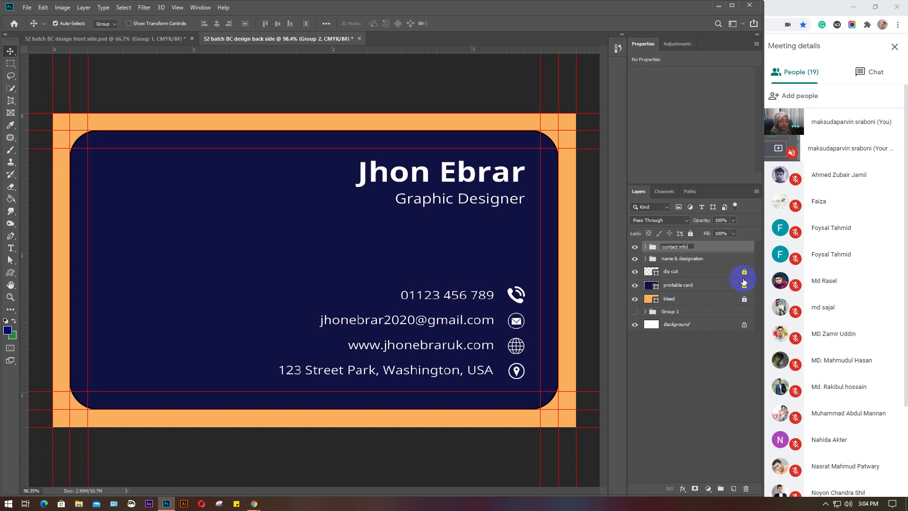
left_click(713, 250)
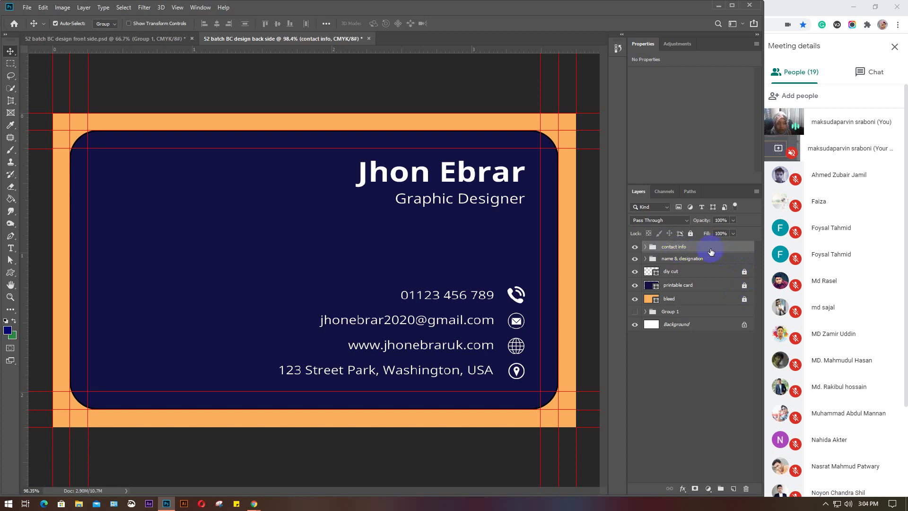
Group contact info and name & designation into a parent group named 'information'
left_click(710, 258, "shift")
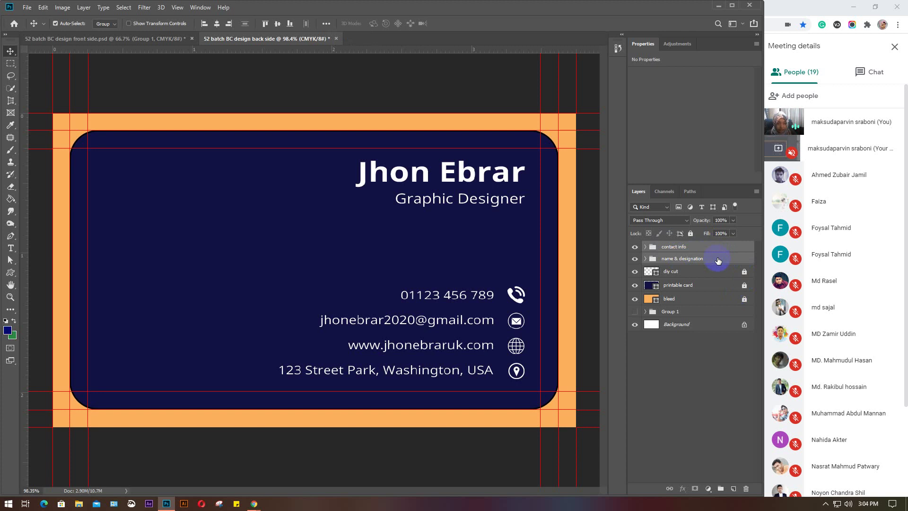
key("ctrl+g")
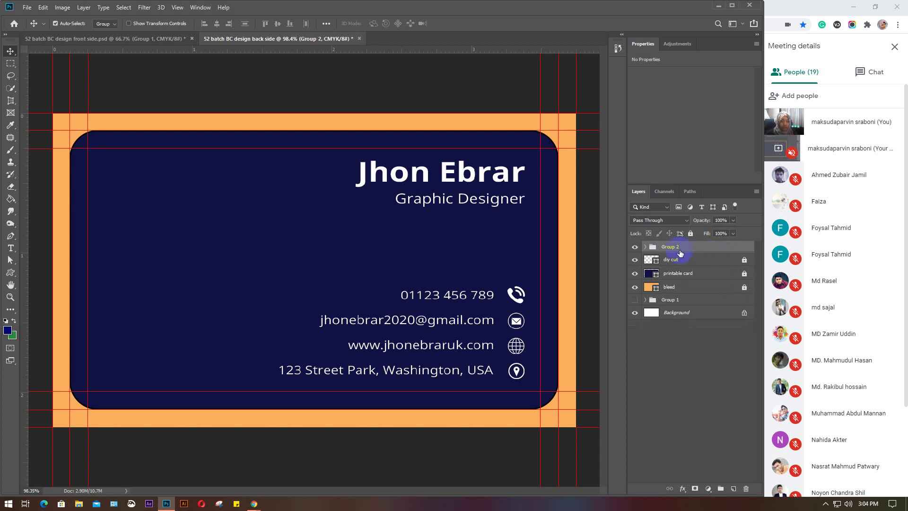
double_click(669, 246)
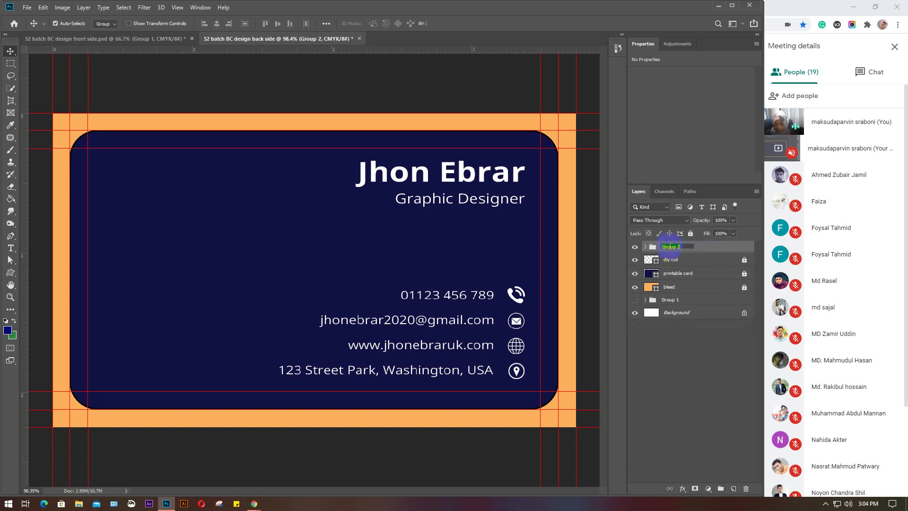
type("information")
key("Return")
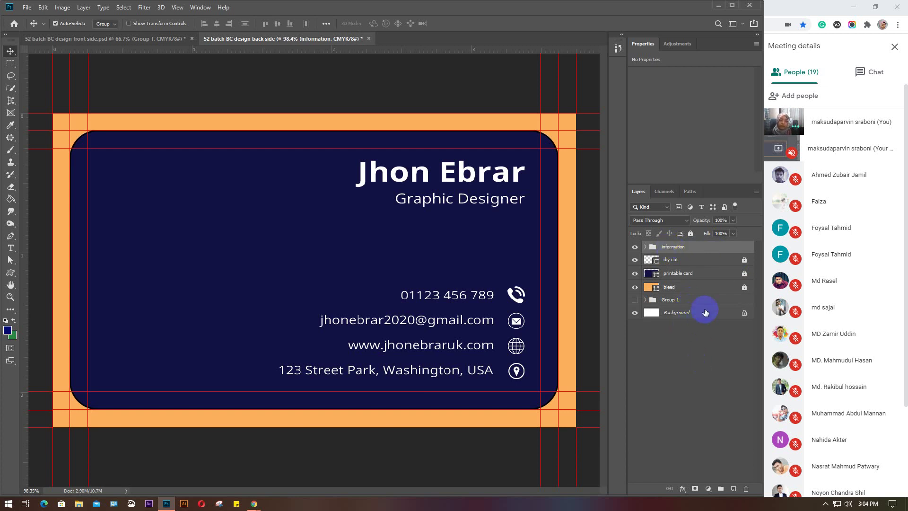
Expand and collapse the information group and its subgroups to check their contents
left_click(690, 372)
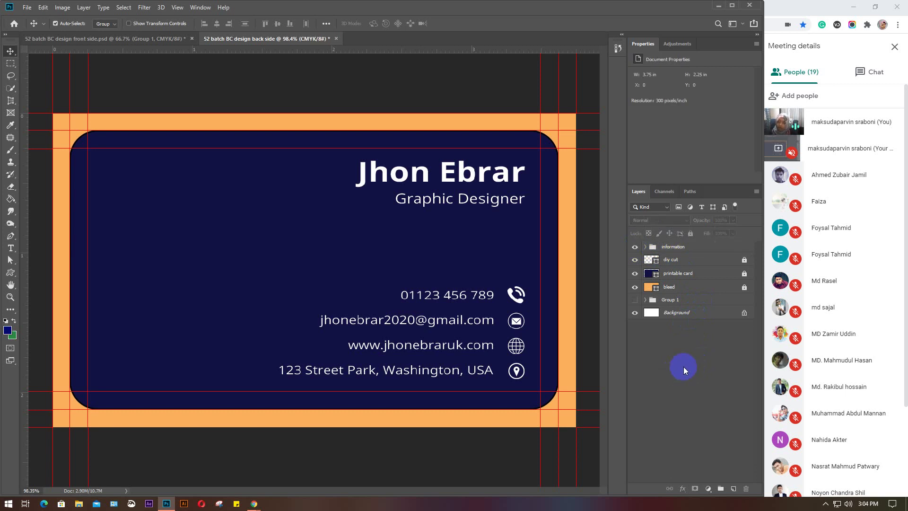
left_click(644, 247)
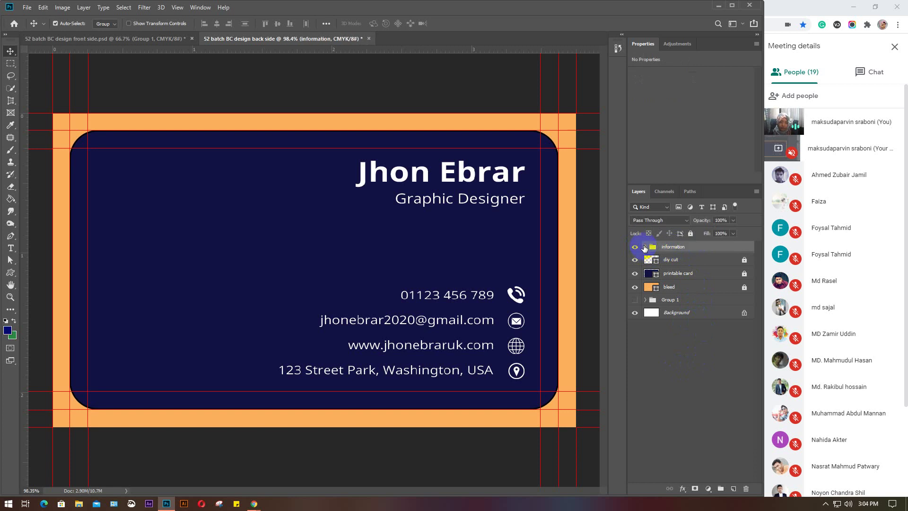
left_click(644, 247)
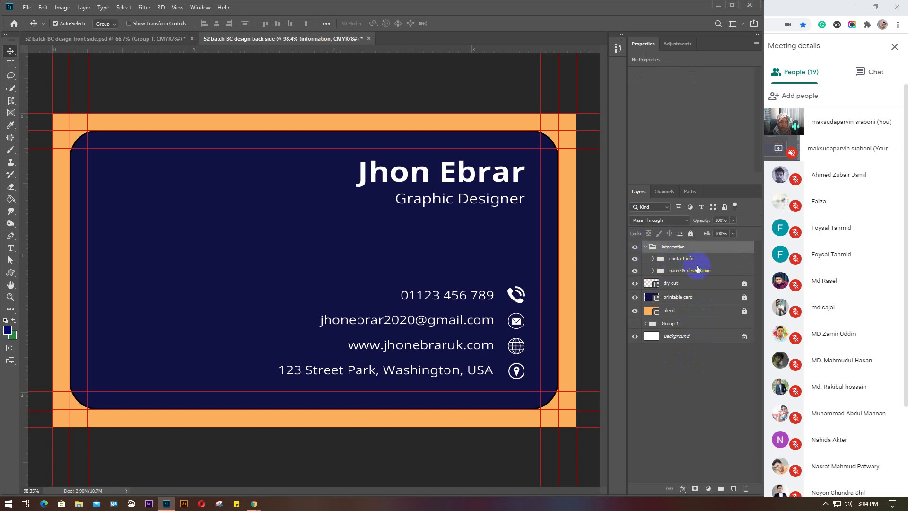
left_click(652, 271)
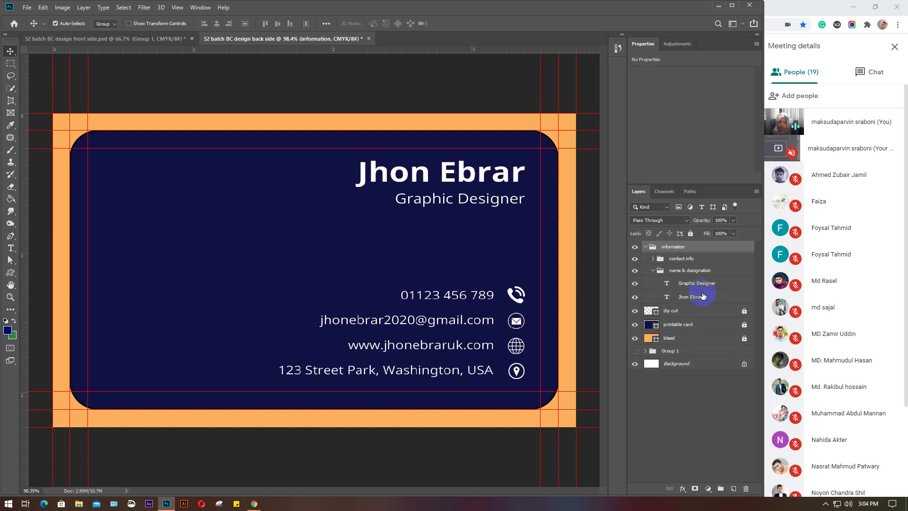
left_click(653, 270)
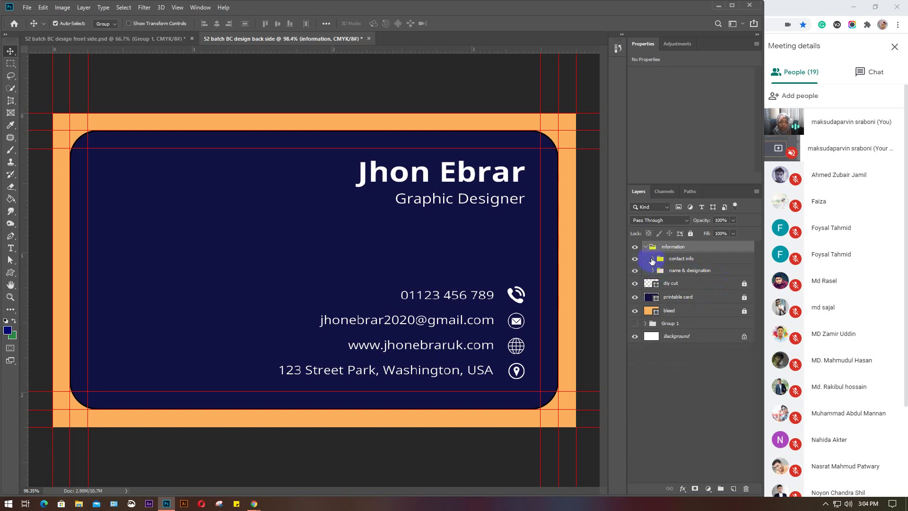
left_click(652, 259)
left_click(651, 259)
left_click(645, 246)
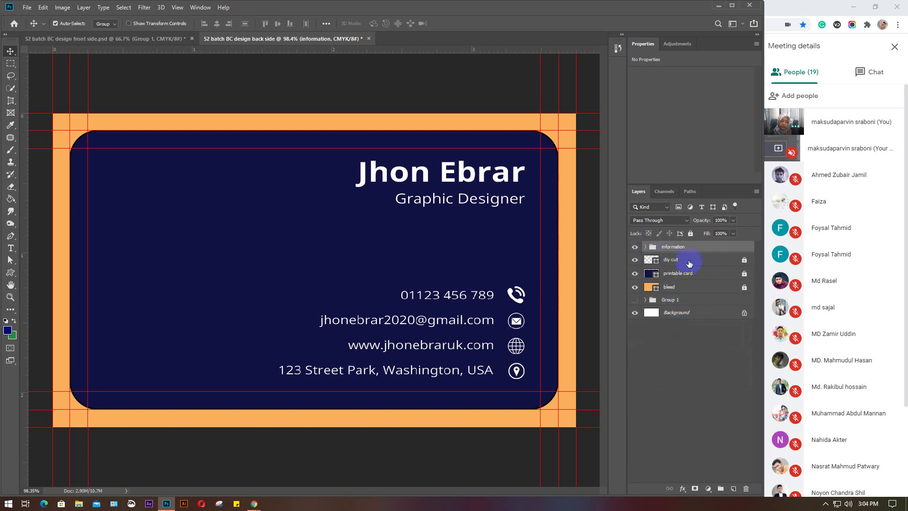
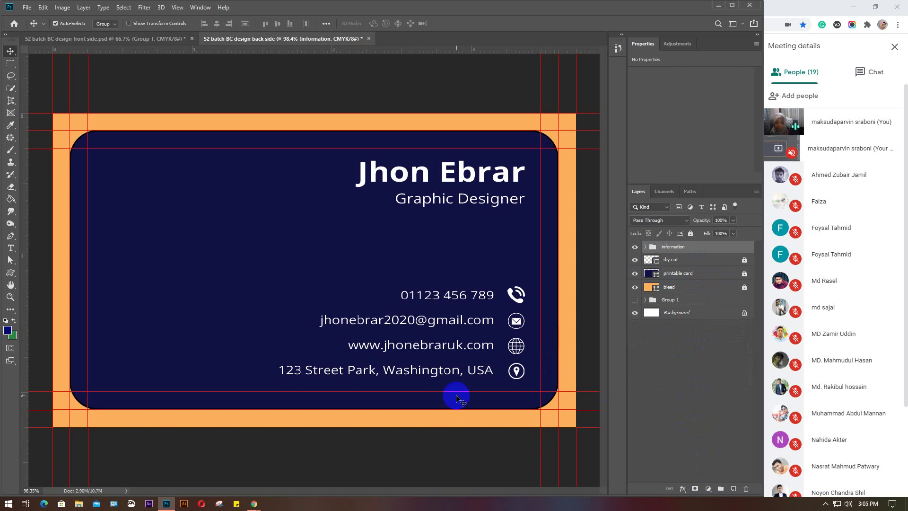
Move Group 1, the blue ray graphic, above the information group in the Layers panel
left_click(676, 375)
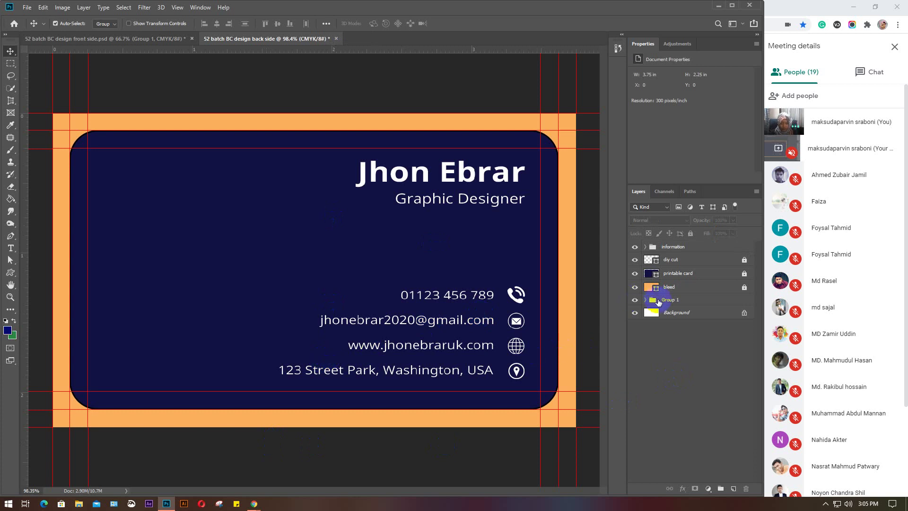
left_click_drag(657, 299, 684, 243)
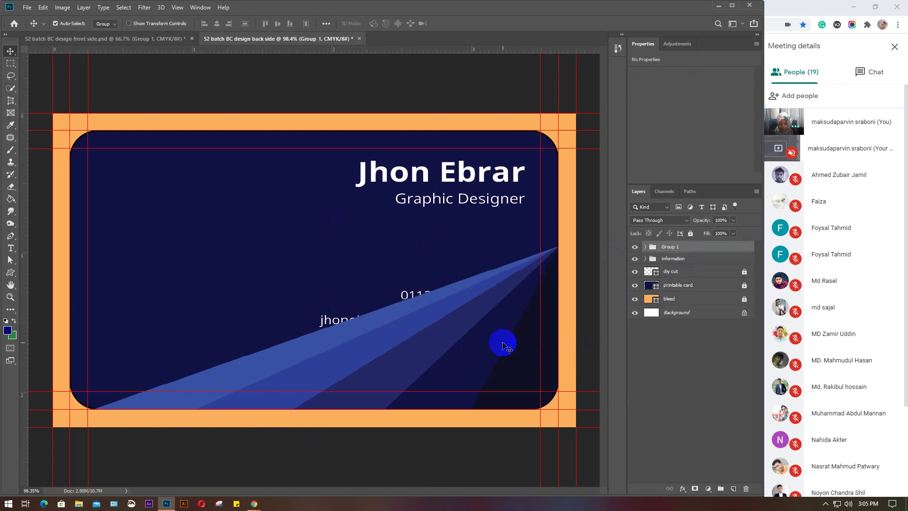
Flip Group 1's rays horizontally and shift them to the card's left edge
key("ctrl+t")
right_click(488, 334)
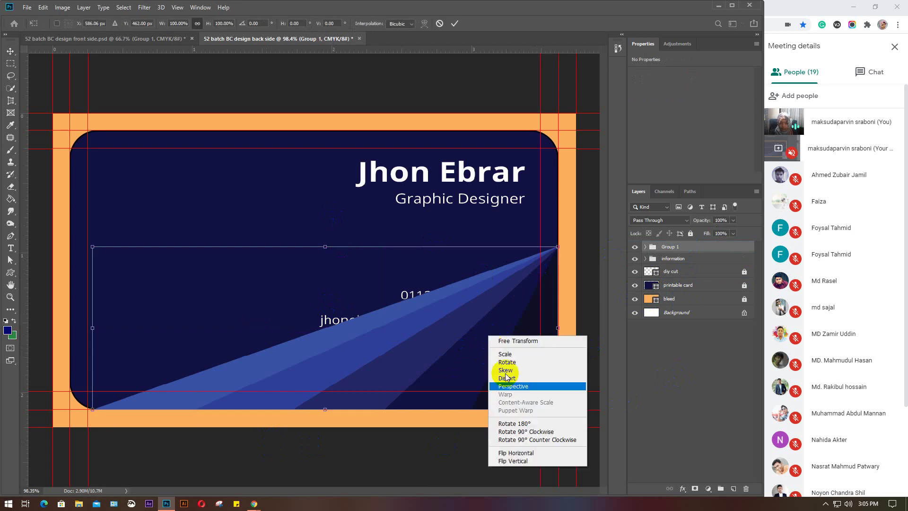
left_click(520, 460)
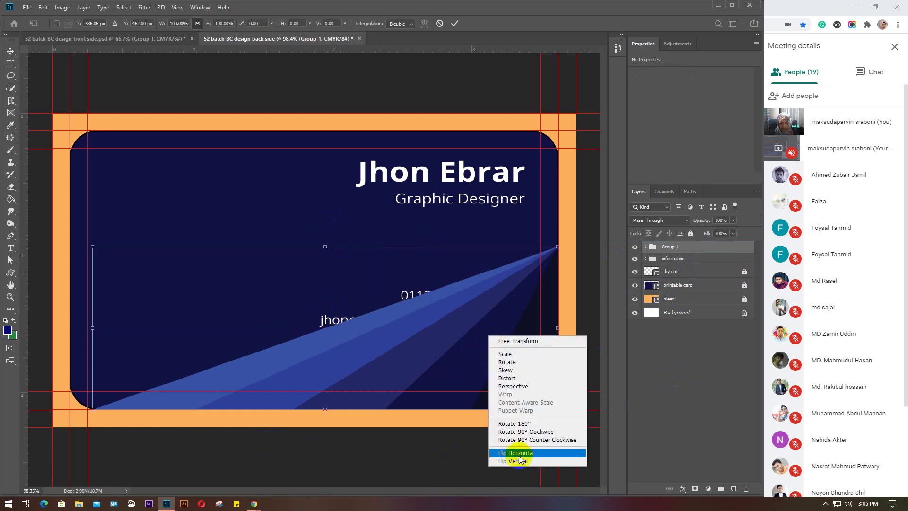
left_click(517, 461)
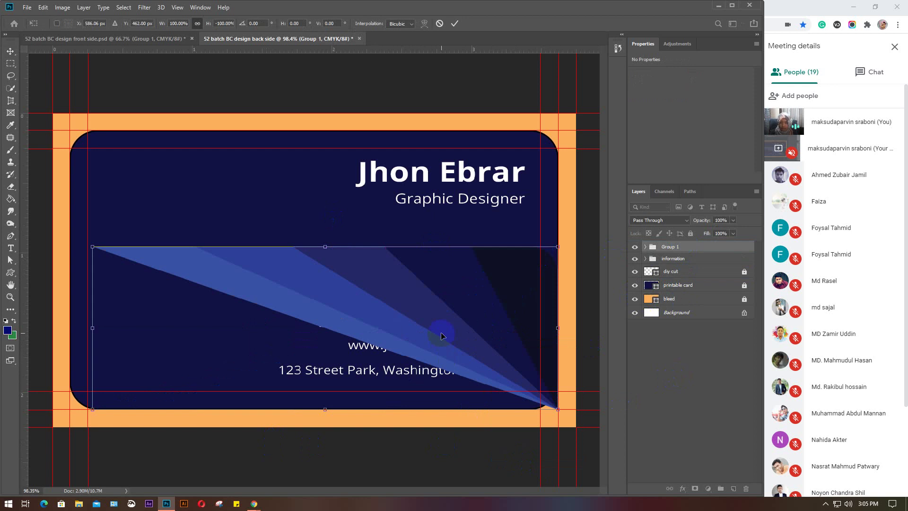
key("ctrl+z")
right_click(453, 338)
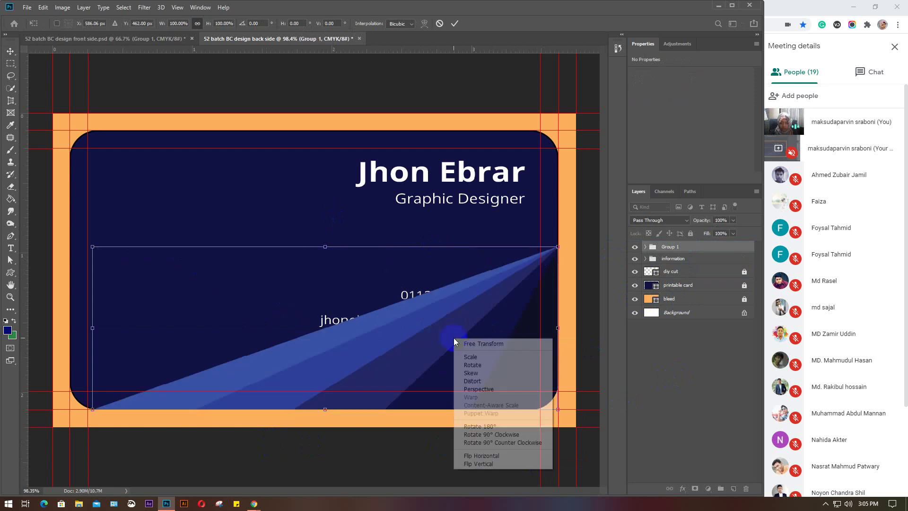
left_click(495, 455)
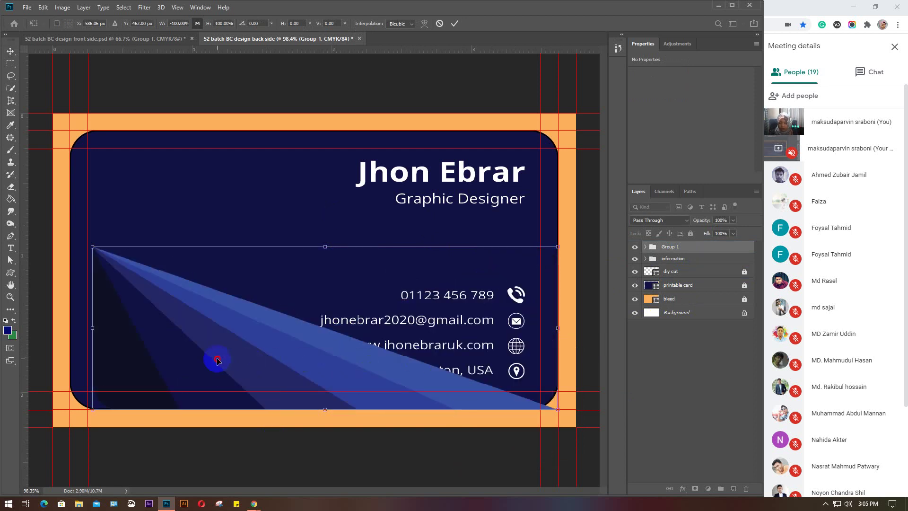
left_click_drag(217, 360, 197, 356)
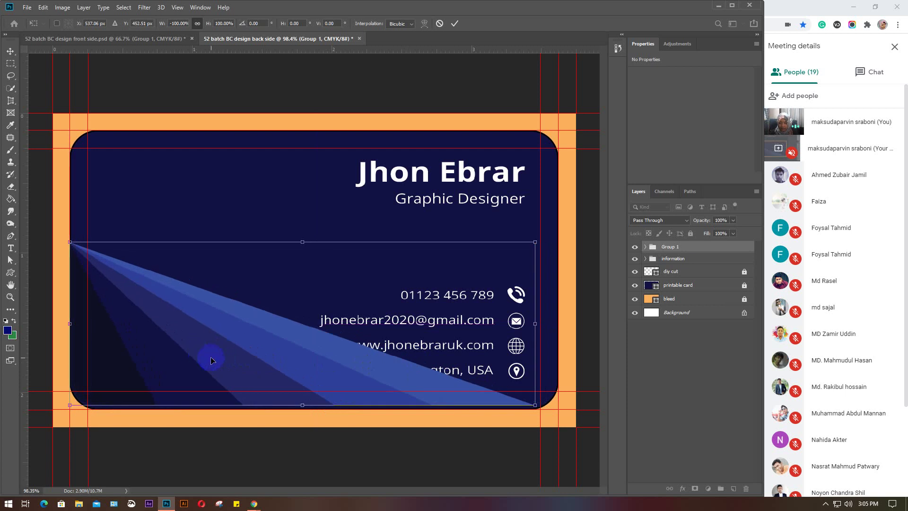
Flip the rays vertically, move them to the card's top, apply, and view the front side
right_click(211, 359)
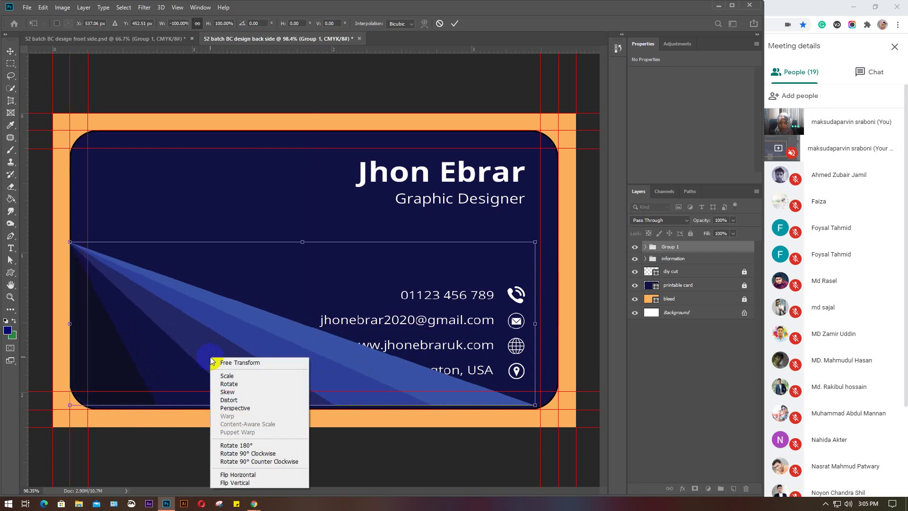
left_click(241, 480)
left_click_drag(207, 315, 207, 203)
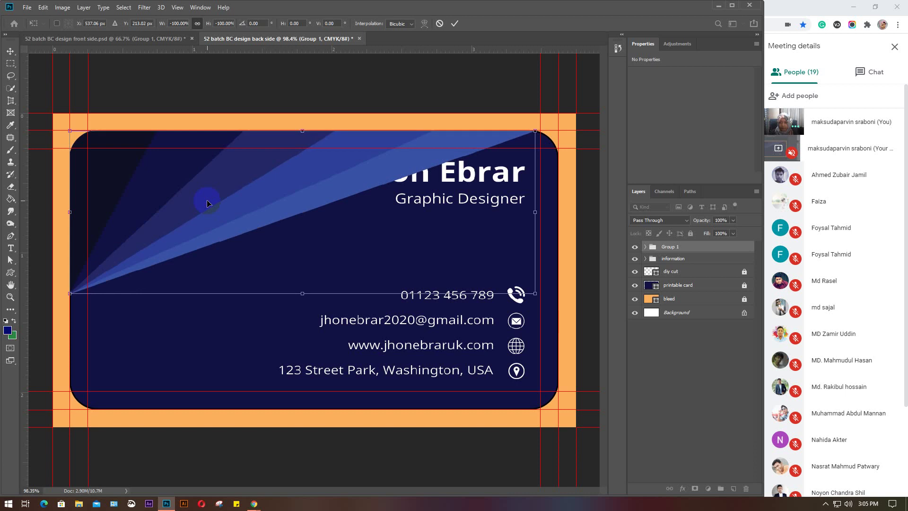
key("Return")
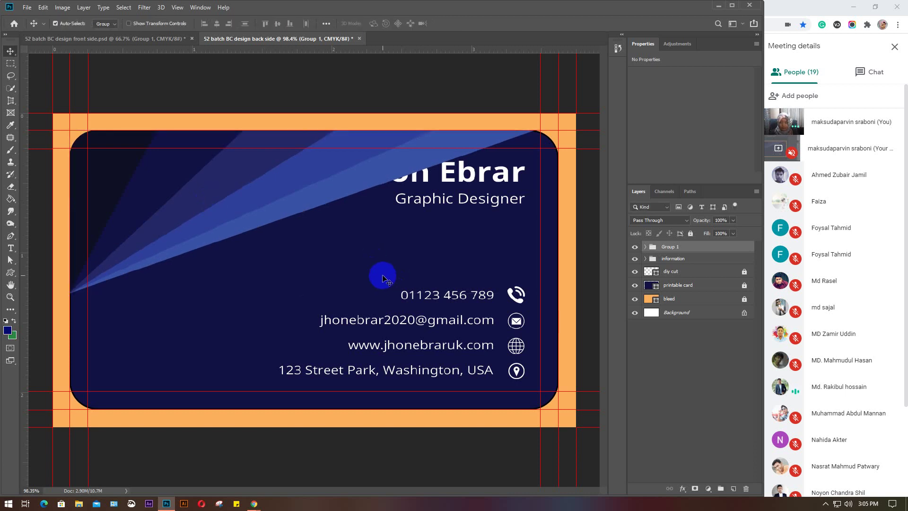
left_click(124, 39)
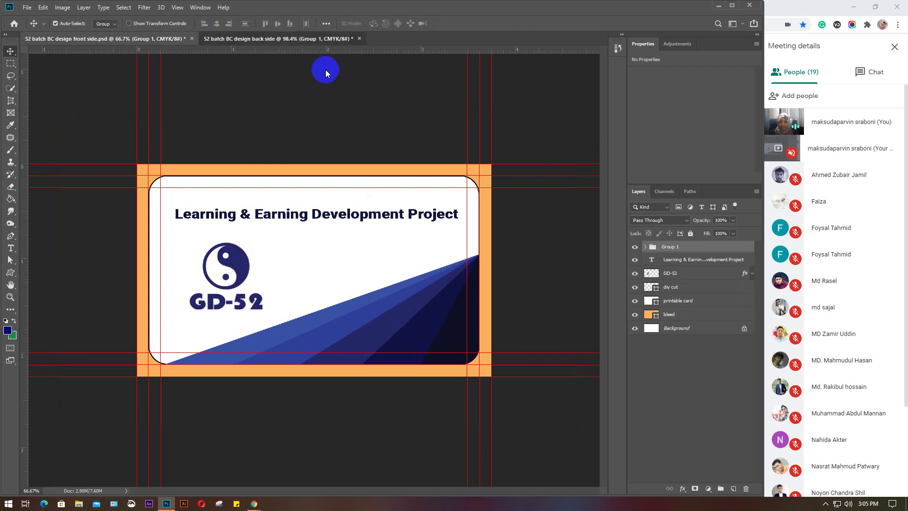
On the back side, move Group 1 below the information group so the full name shows
left_click(325, 39)
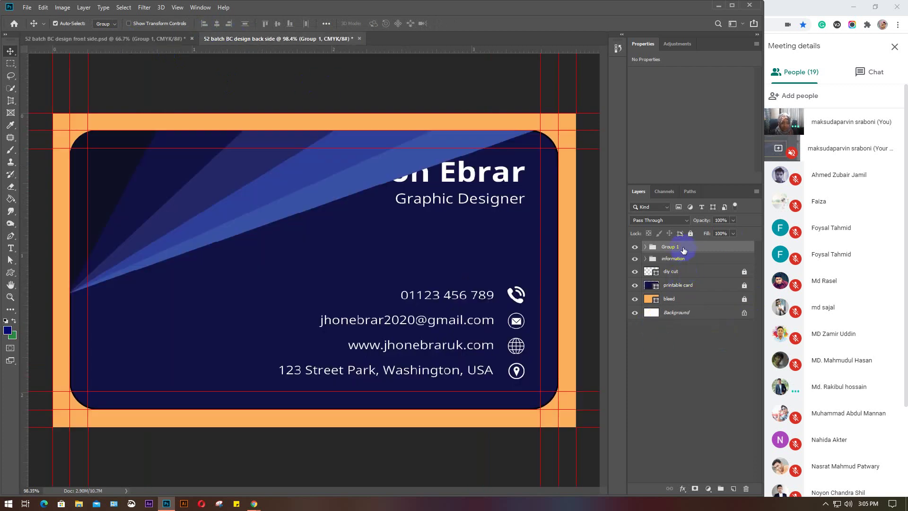
left_click(645, 246)
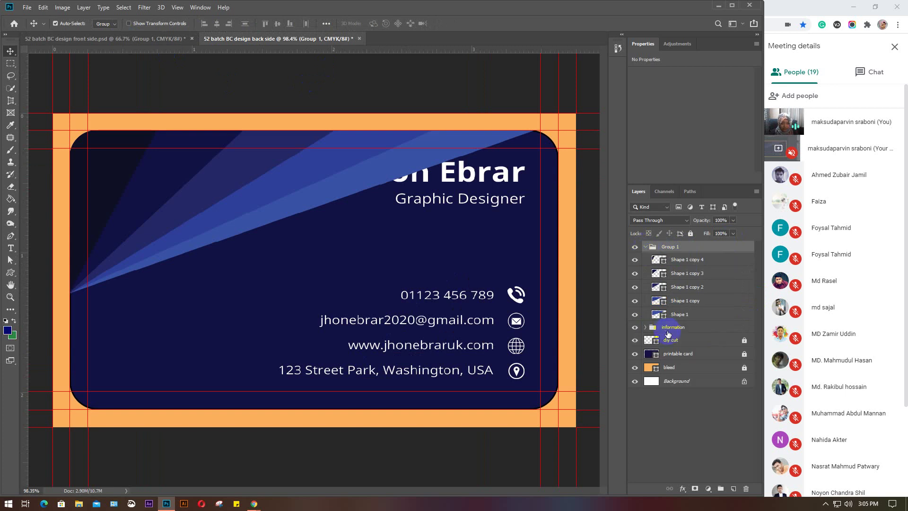
left_click(657, 259)
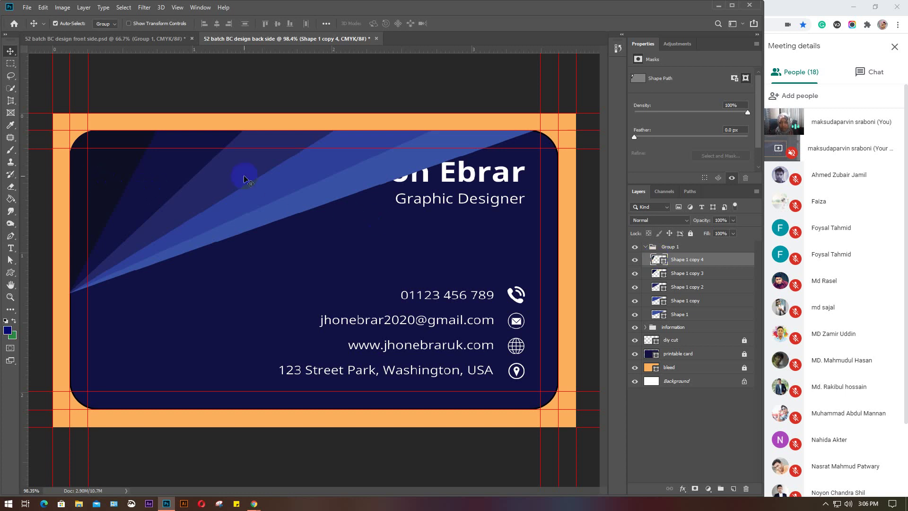
left_click(646, 246)
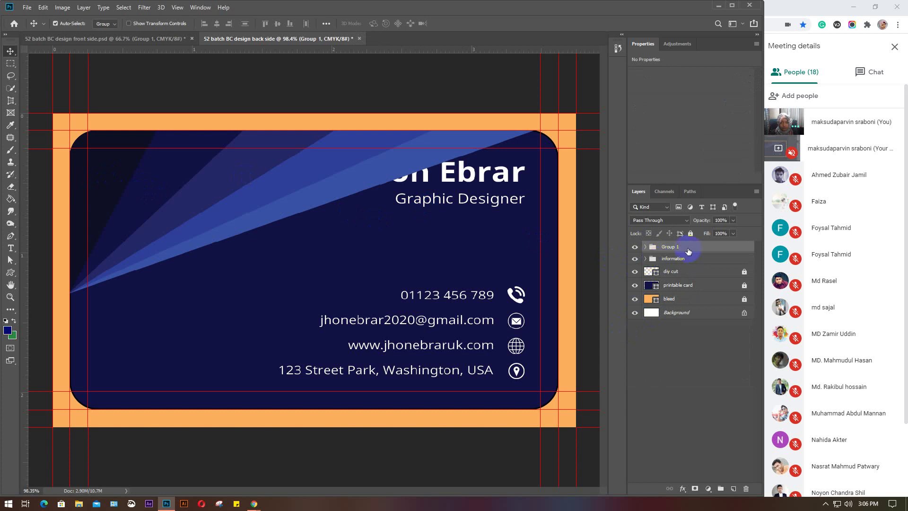
left_click_drag(688, 250, 685, 265)
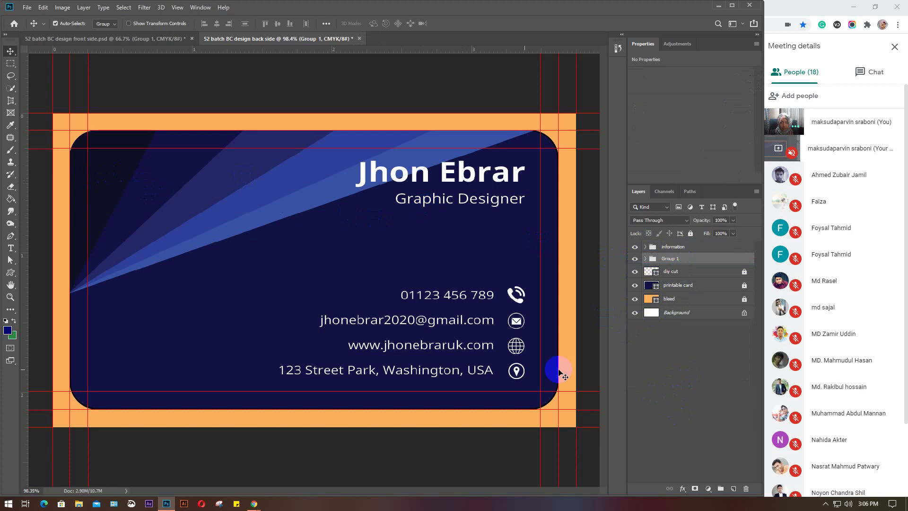
left_click(714, 390)
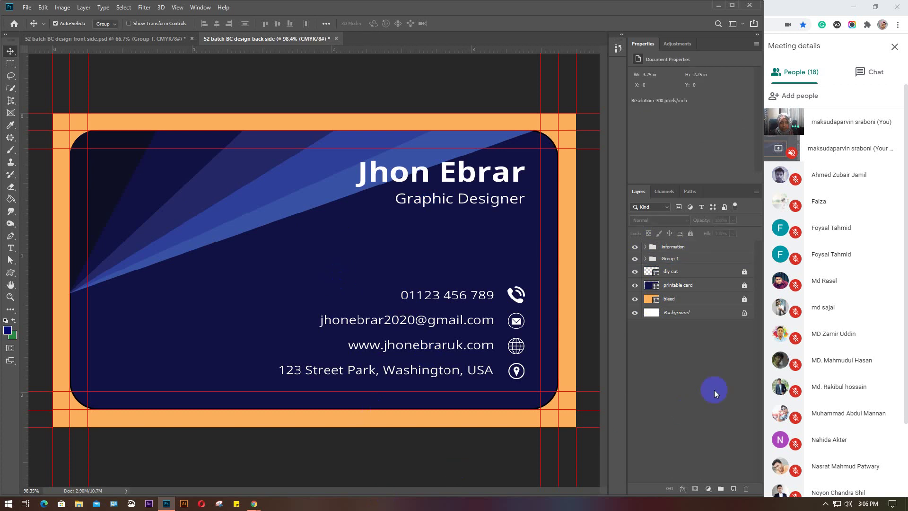
left_click(461, 179)
Undo stray moves and switch the Move tool's auto-select from Group to Layer
left_click_drag(461, 179, 463, 181)
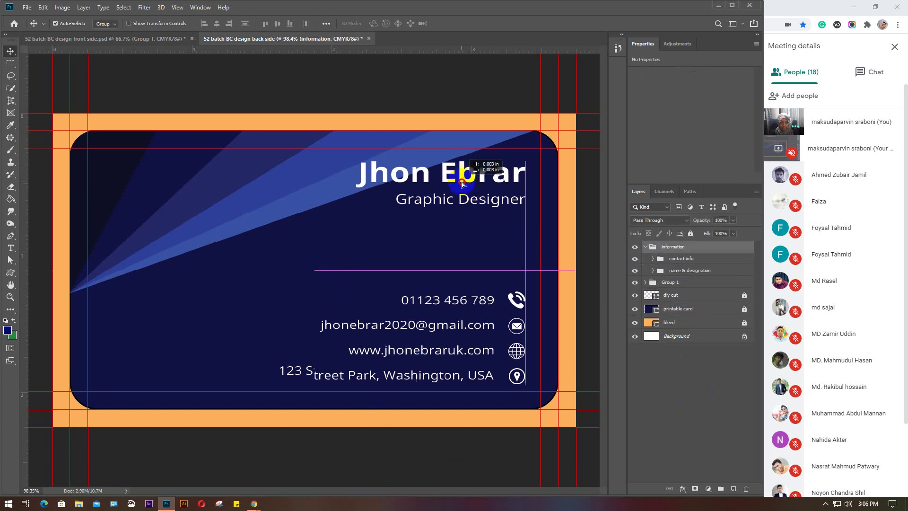
key("ctrl+z")
left_click(646, 248)
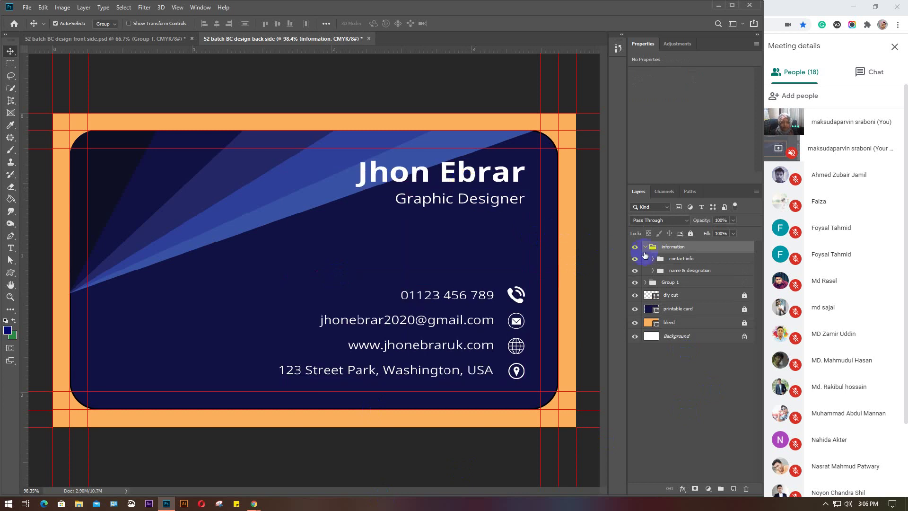
left_click(685, 269)
left_click_drag(462, 176, 462, 188)
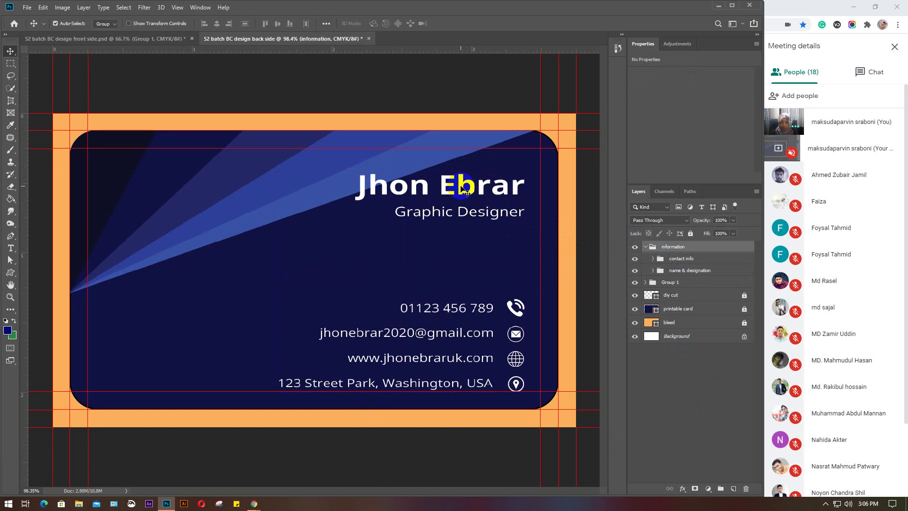
key("ctrl+z")
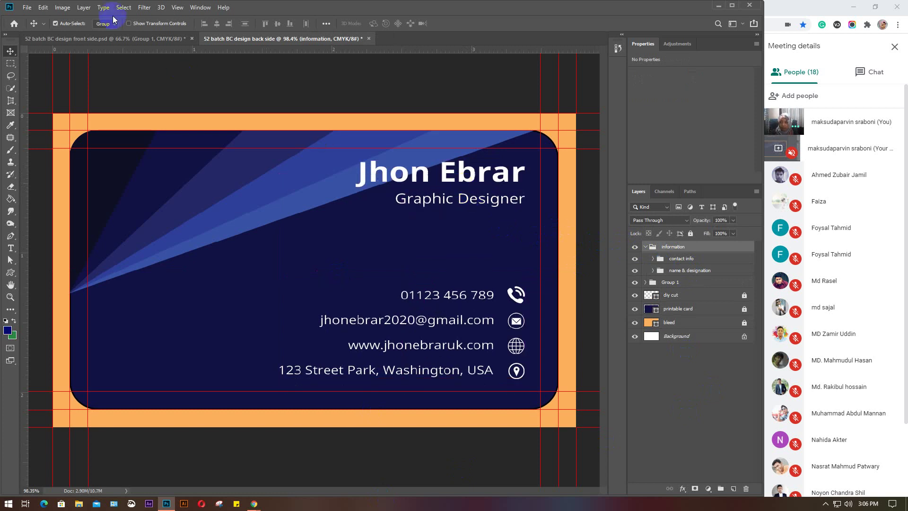
left_click(105, 23)
left_click(104, 33)
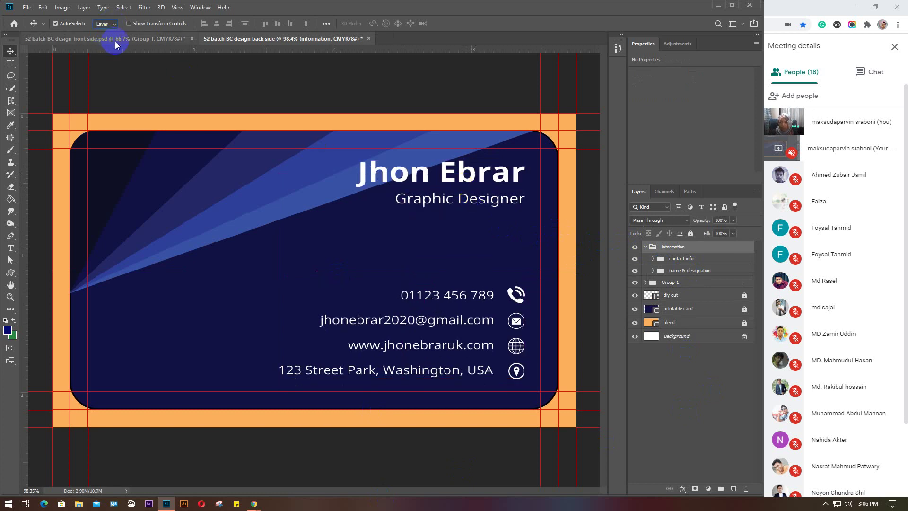
Nudge the name and Graphic Designer title to line up with the contact column's right edge
left_click(690, 270)
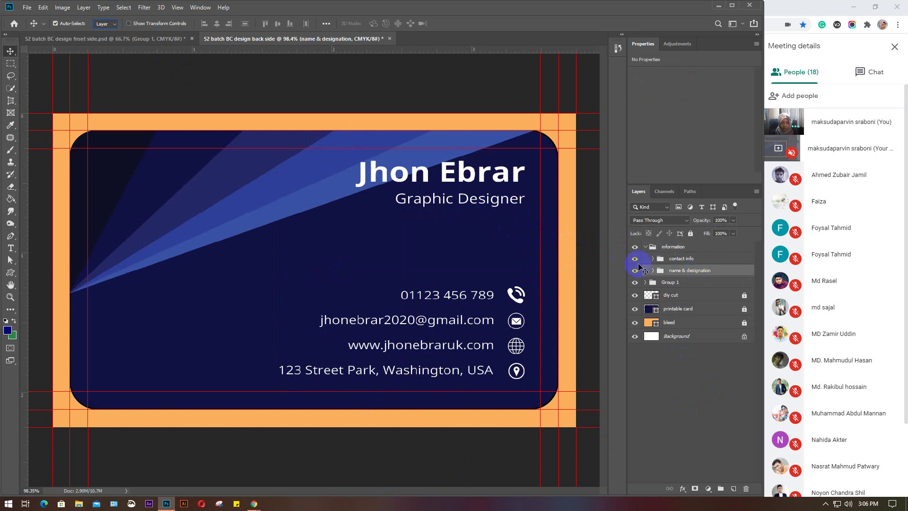
left_click_drag(478, 228, 445, 188)
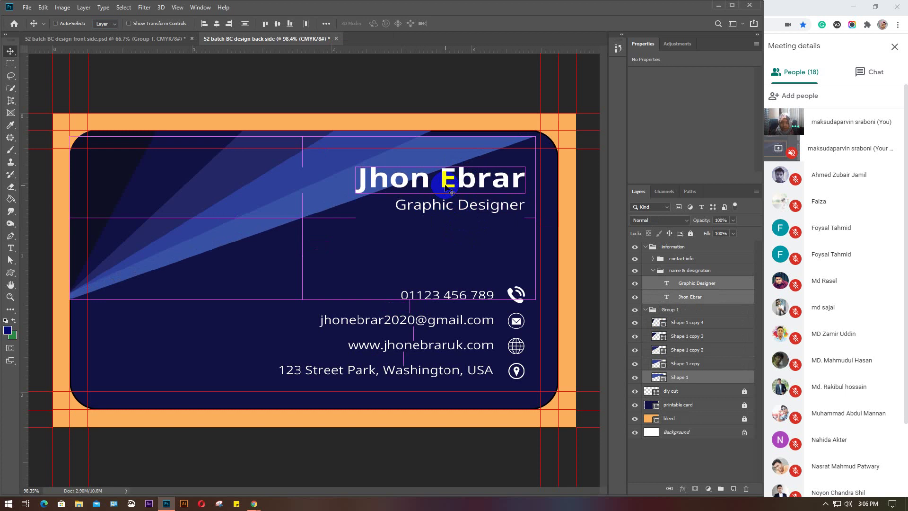
key("ctrl+z")
left_click_drag(515, 217, 516, 218)
left_click_drag(502, 176, 496, 178)
left_click(699, 322)
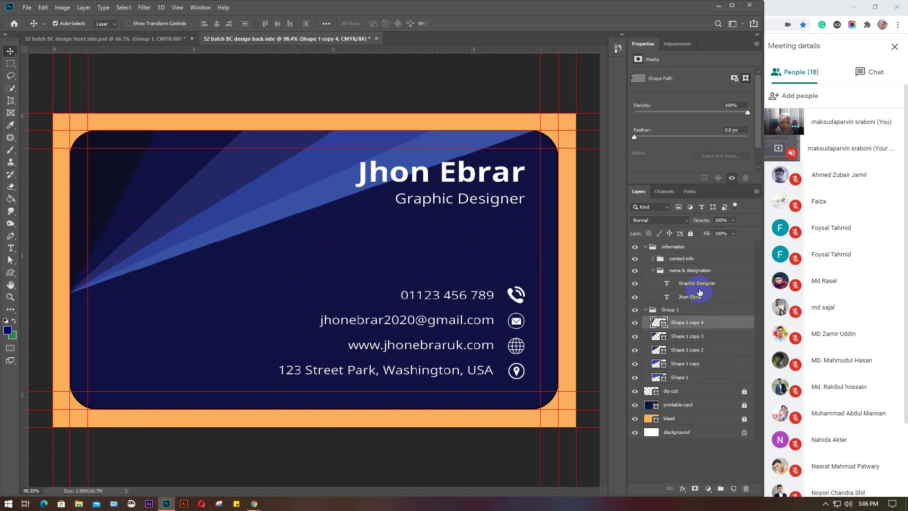
key("ctrl+z")
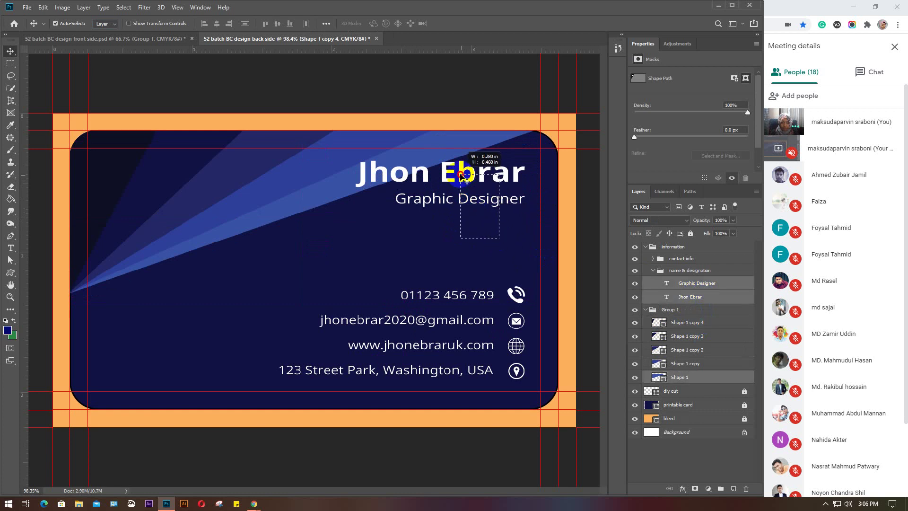
left_click(691, 296)
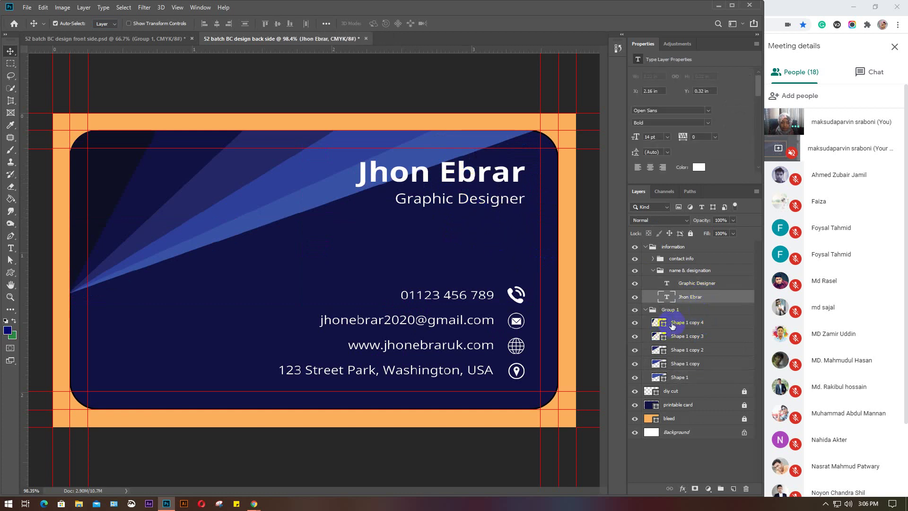
left_click(717, 282, "shift")
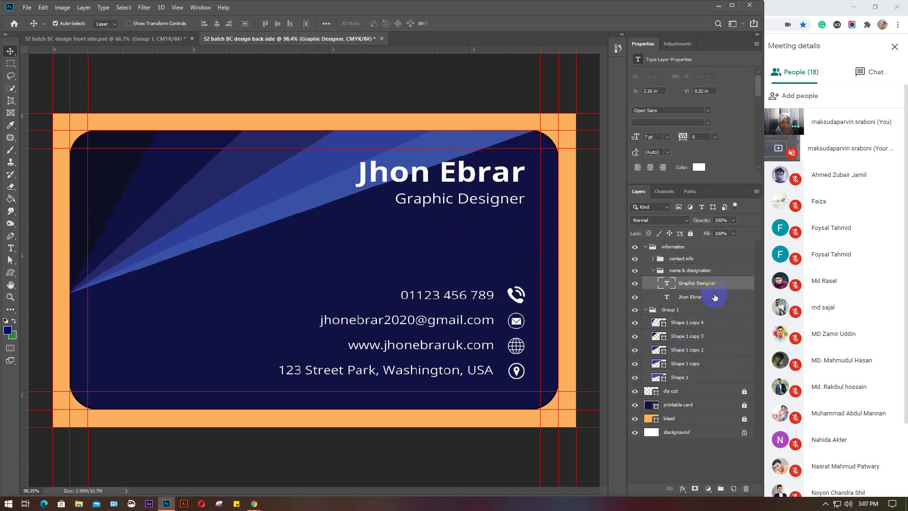
mouse_move(494, 202)
left_mouse_down()
mouse_move(499, 220)
mouse_move(499, 206)
left_mouse_up()
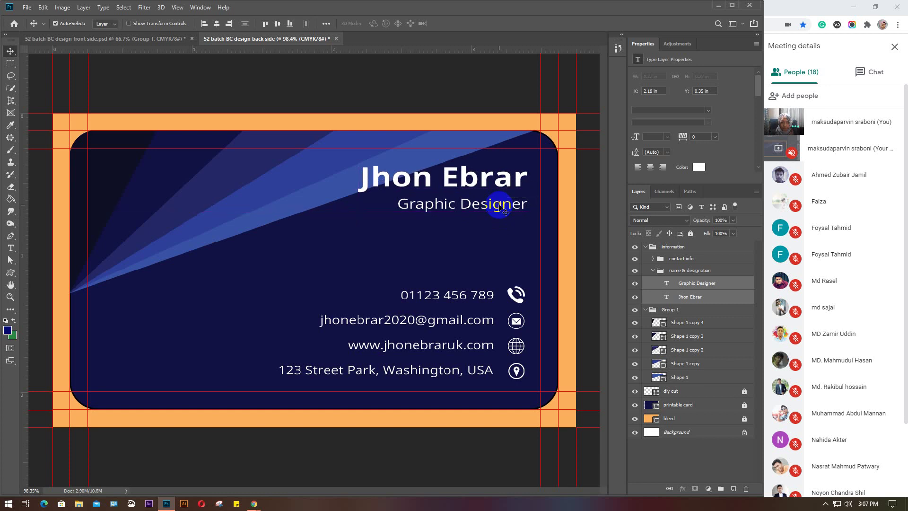
left_click(457, 245)
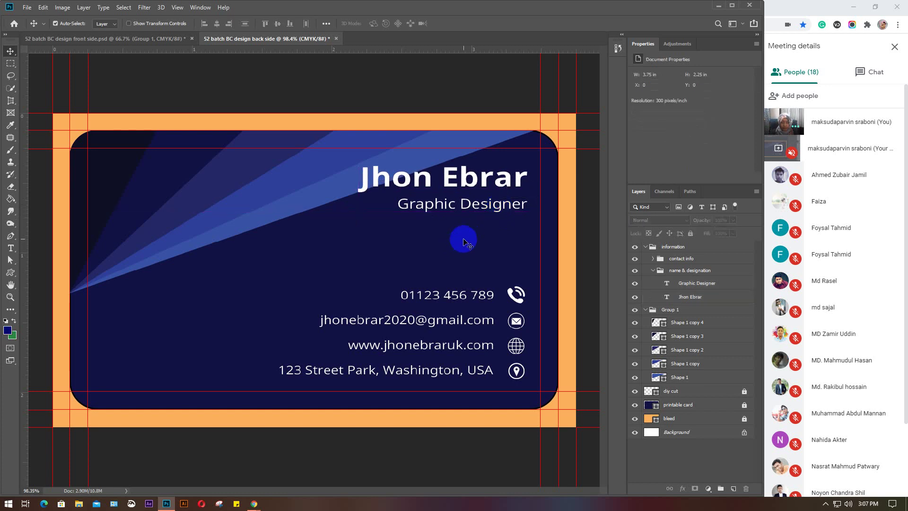
left_click(645, 248)
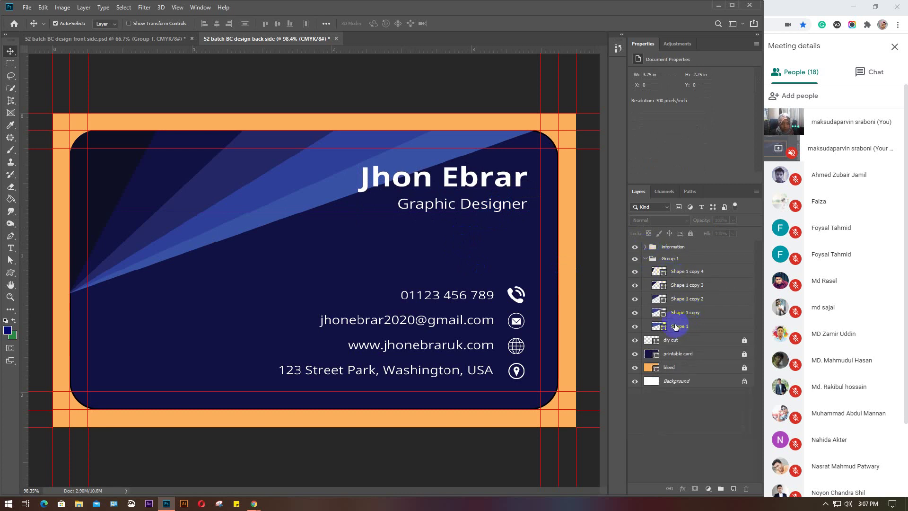
Add a white drop shadow to the Shape 1 stripe
left_click(654, 326)
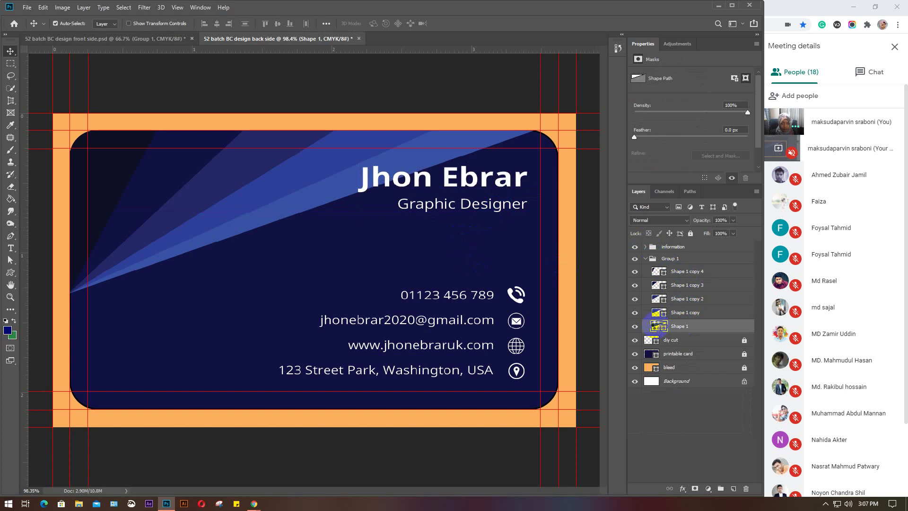
double_click(656, 326)
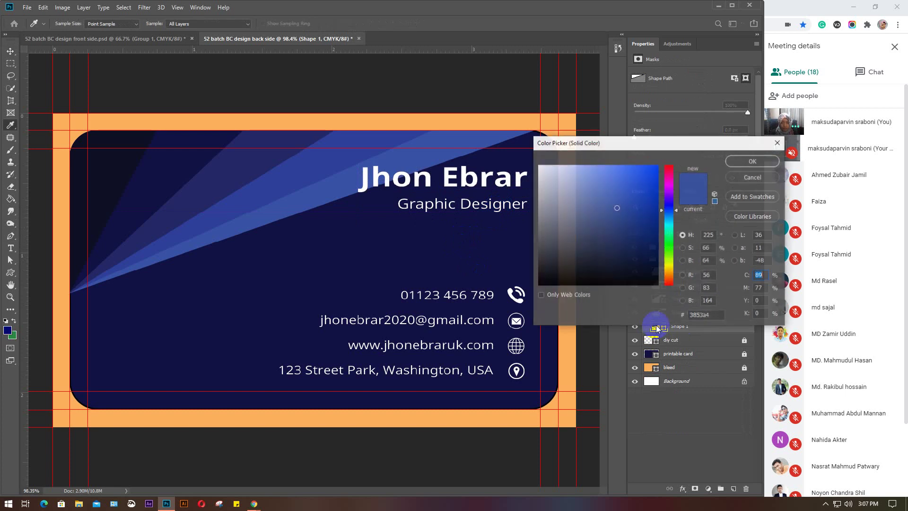
left_click(751, 178)
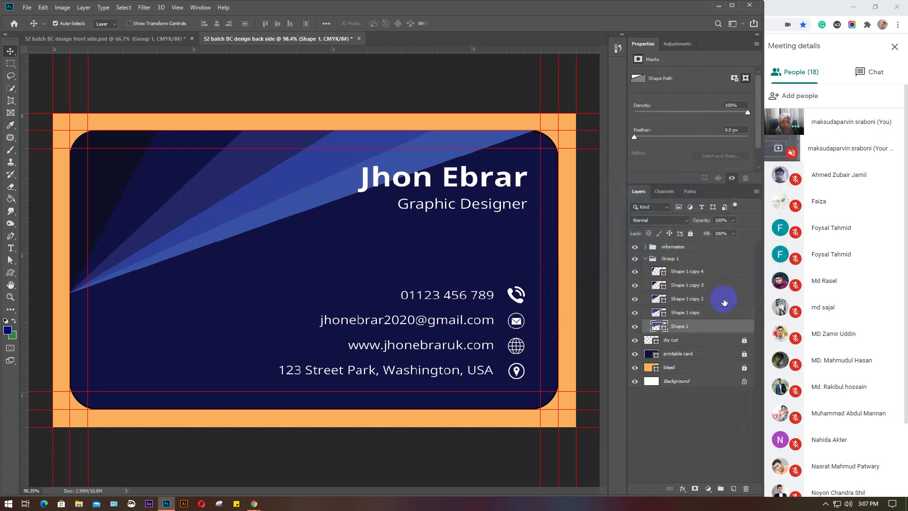
double_click(725, 326)
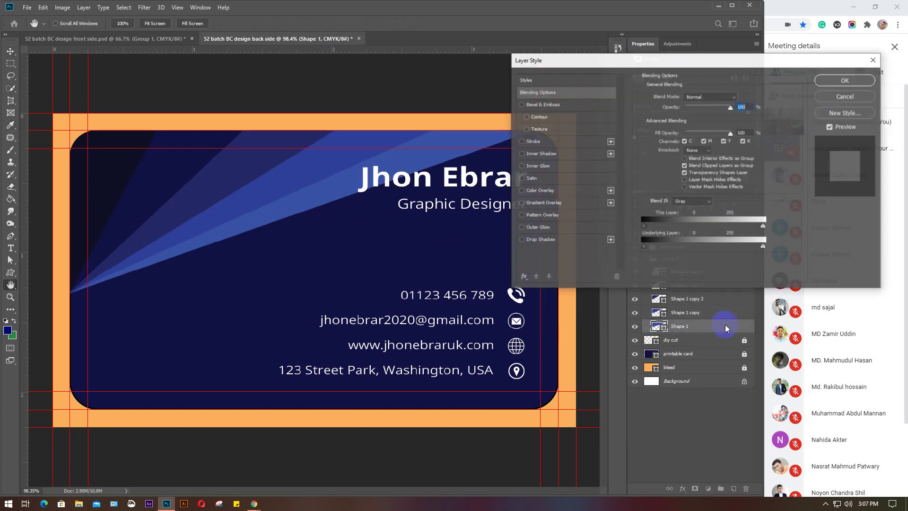
left_click(541, 240)
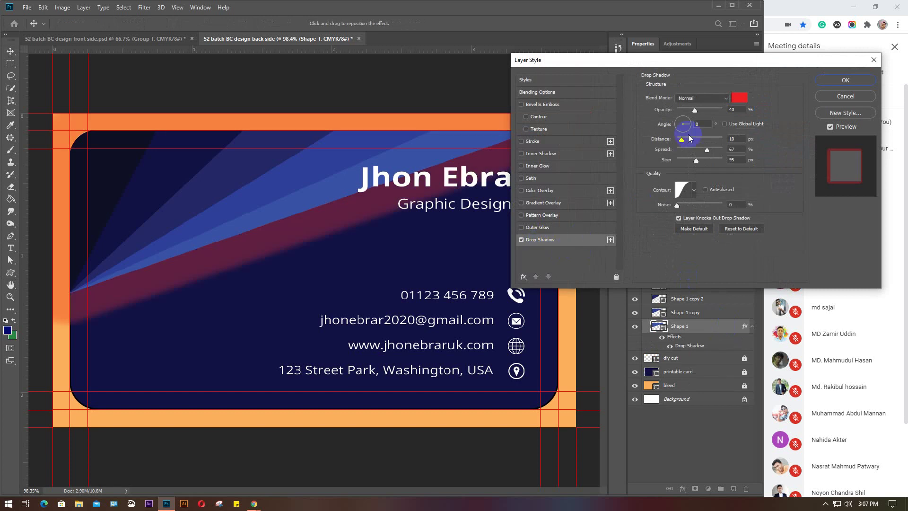
left_click(743, 98)
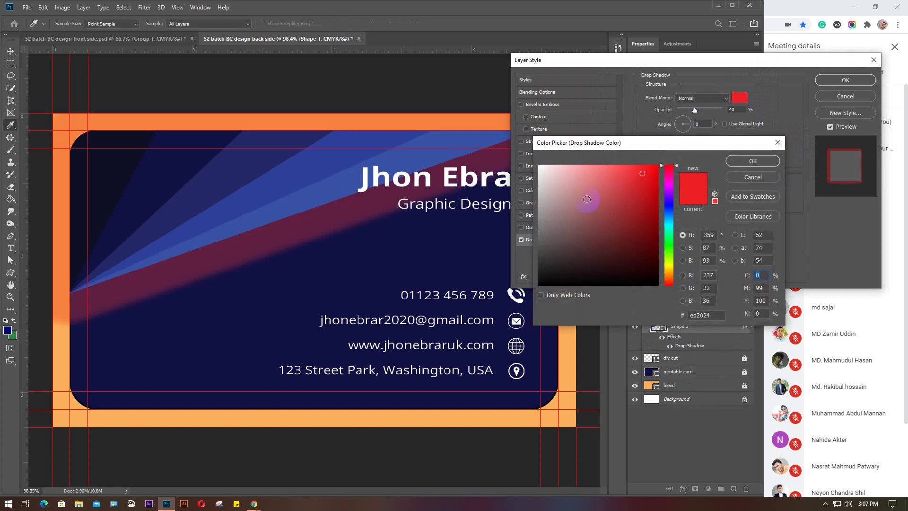
left_click_drag(563, 184, 532, 160)
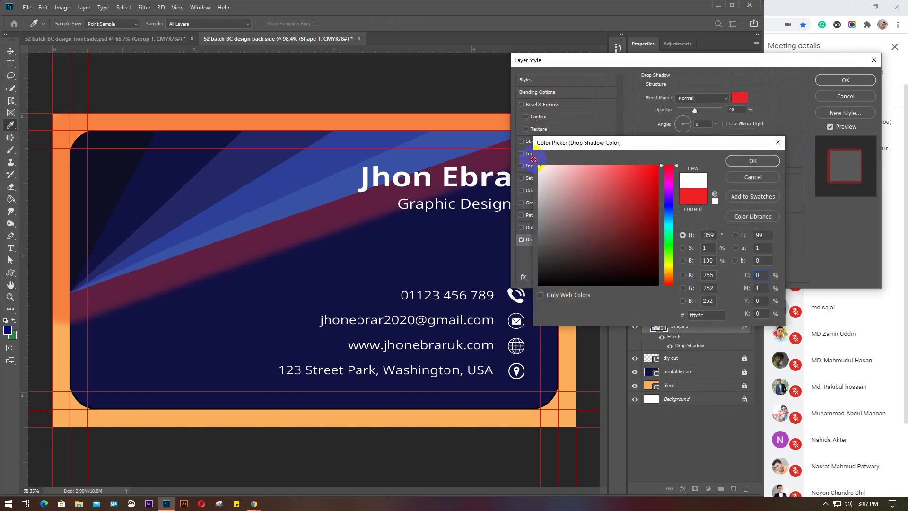
left_click(751, 161)
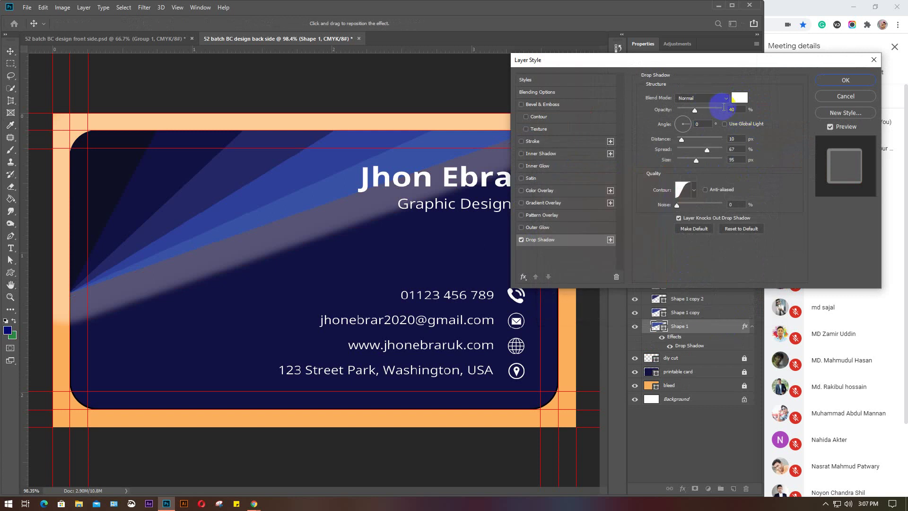
Set the shadow distance to 5 px, spread to 20% and size to 30 px
type("10")
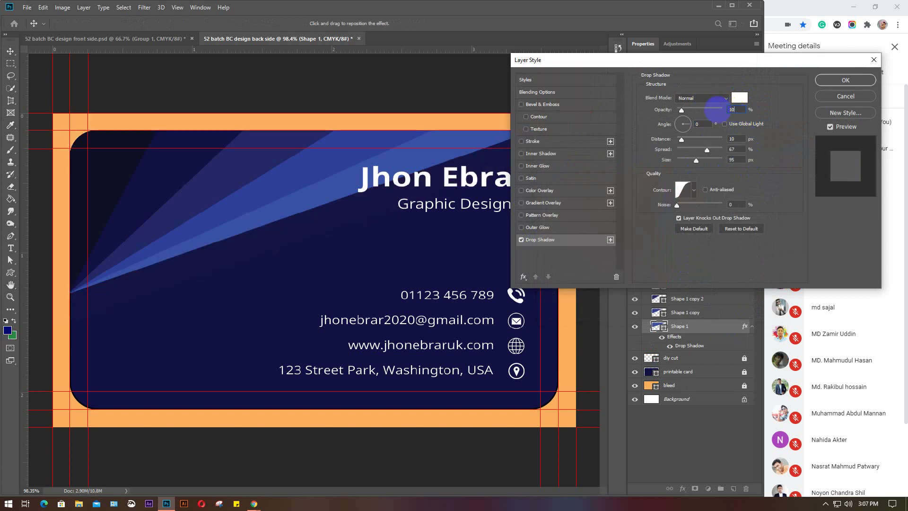
type("0")
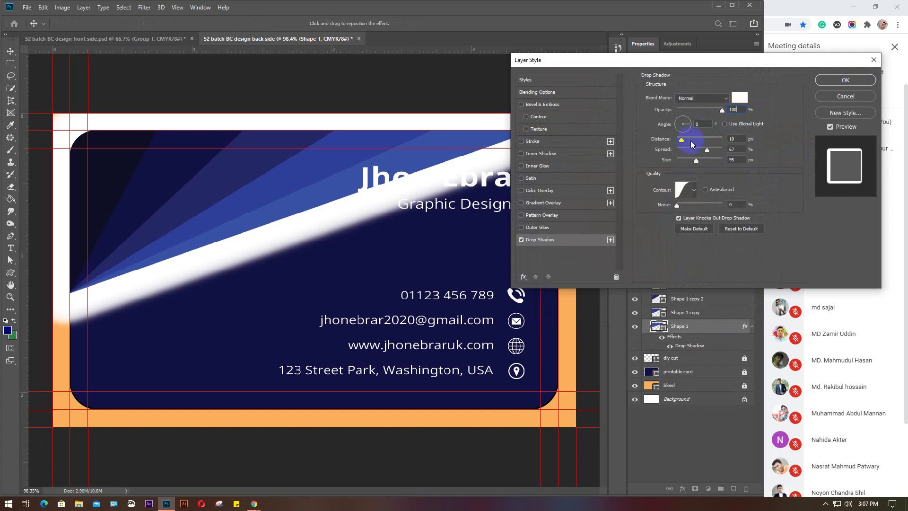
left_click(725, 139)
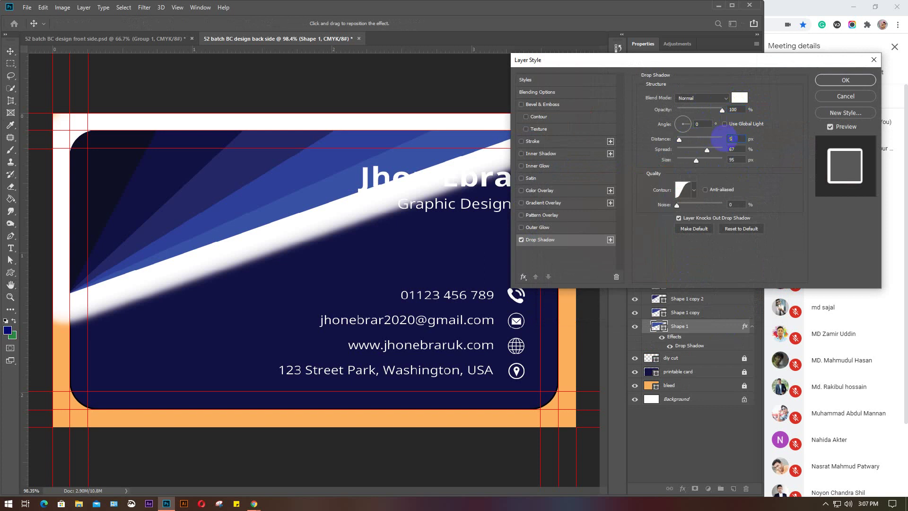
type("5")
left_click(725, 149)
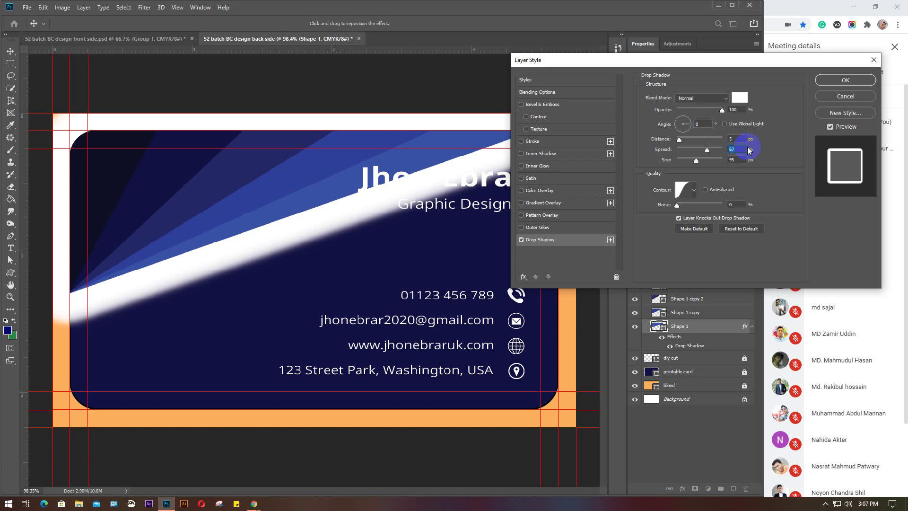
type("10")
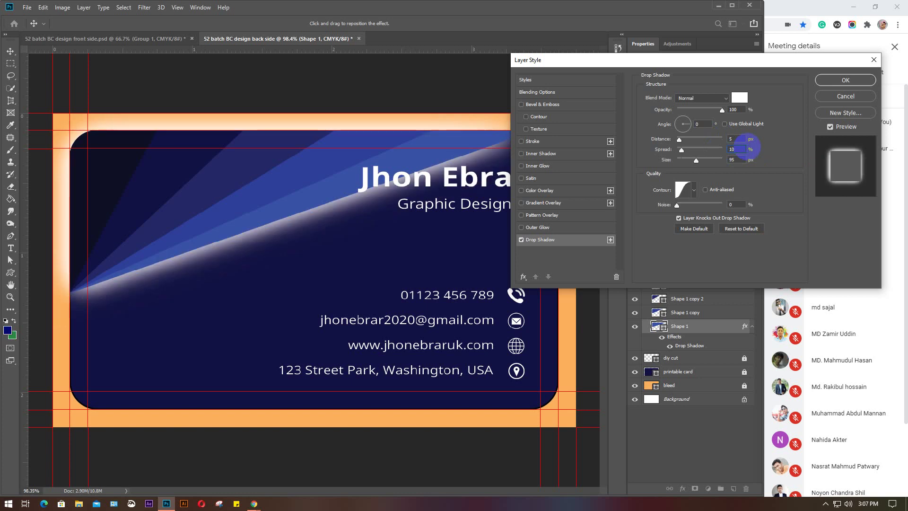
left_click(739, 161)
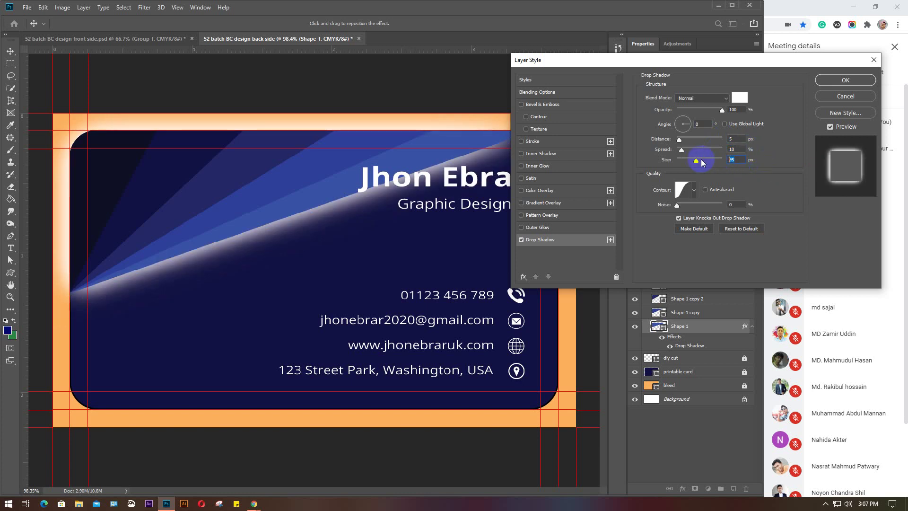
type("20")
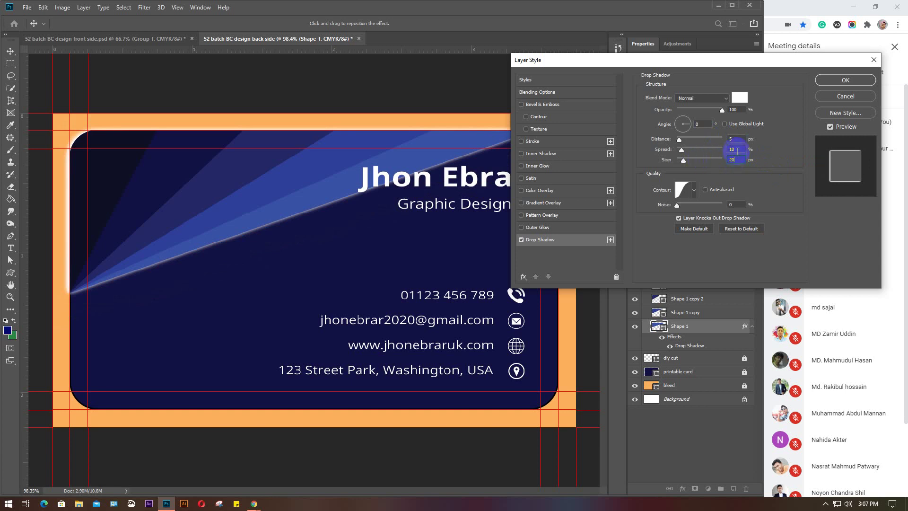
type("30")
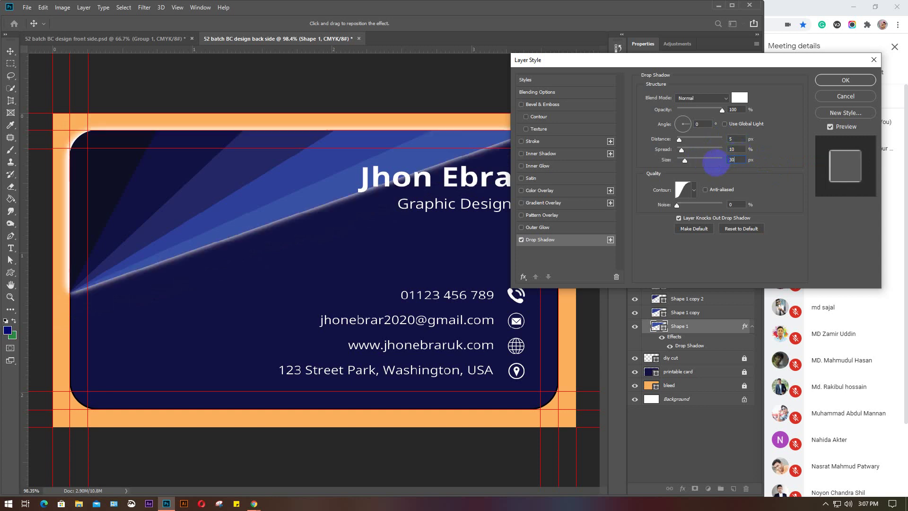
key("shift+Tab")
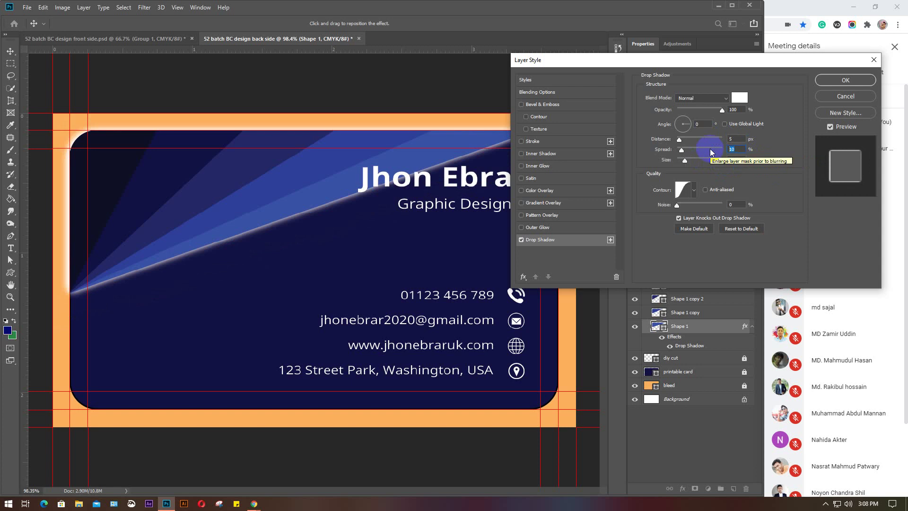
type("20")
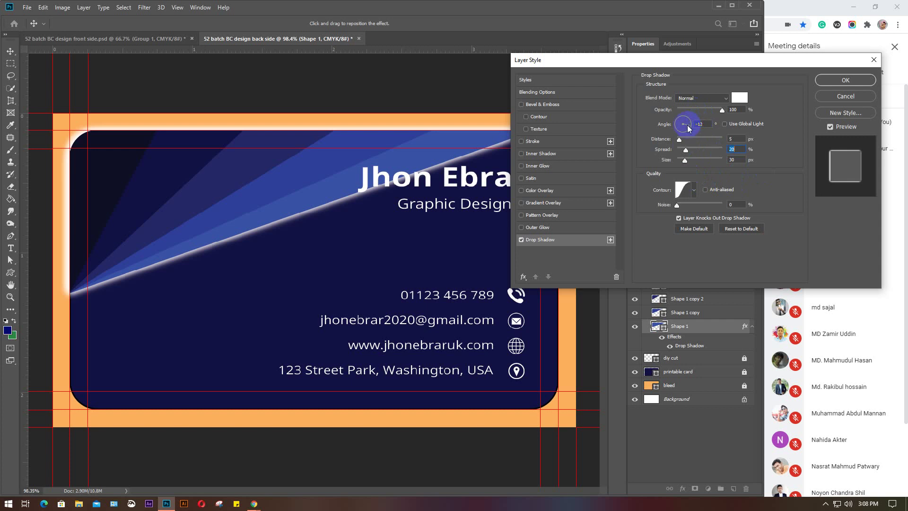
Set the shadow angle to 100° and opacity to 30%, then apply the style
left_click_drag(688, 128, 680, 122)
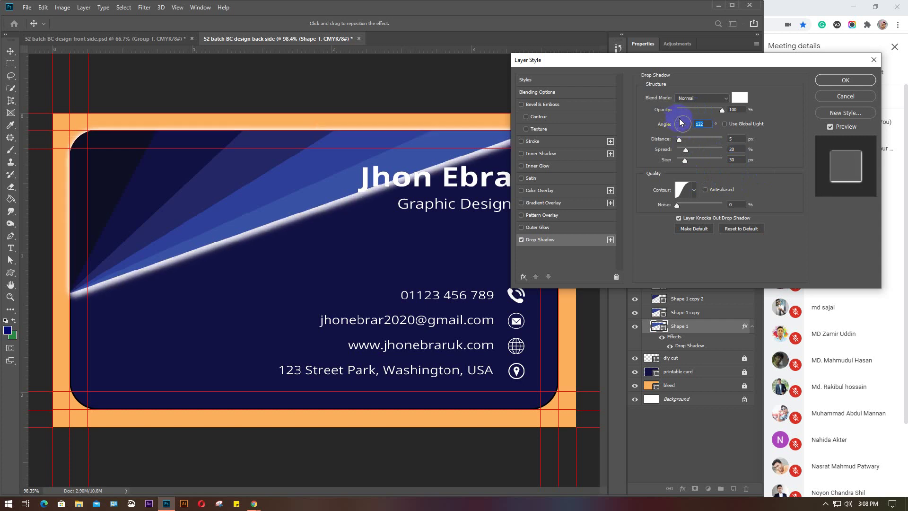
mouse_move(682, 122)
left_mouse_down()
mouse_move(694, 121)
mouse_move(688, 126)
left_mouse_up()
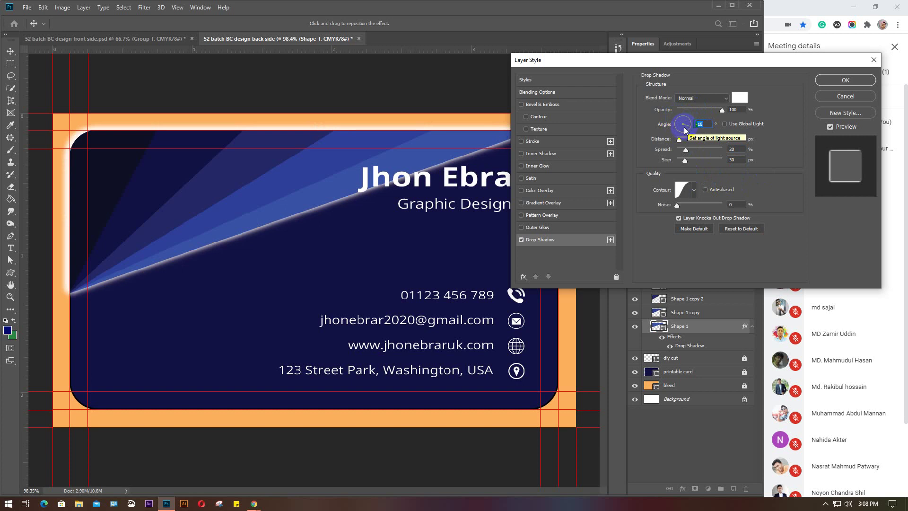
left_click_drag(688, 126, 679, 123)
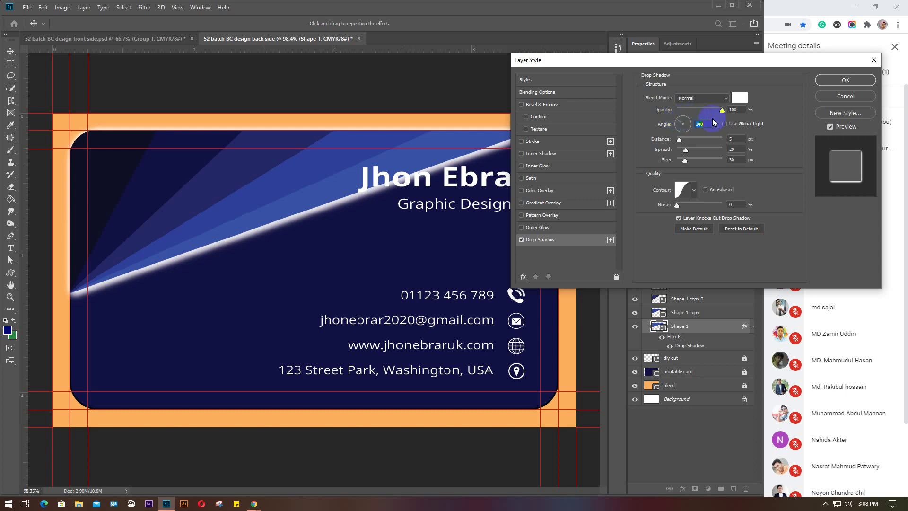
left_click(727, 108)
left_click_drag(700, 110, 698, 110)
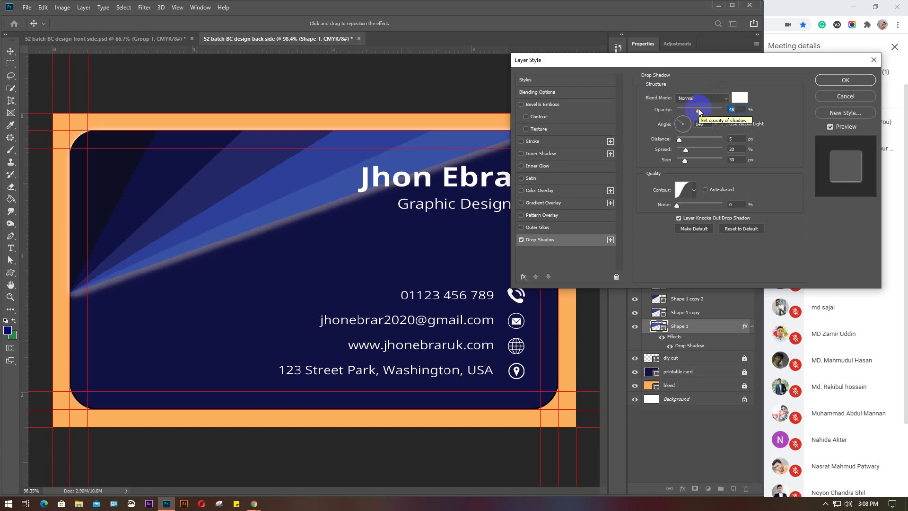
left_click(724, 108)
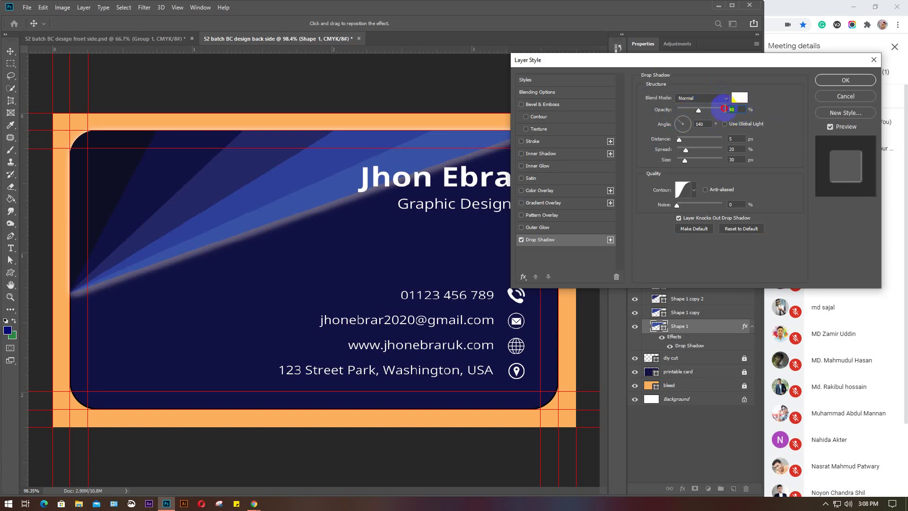
type("30")
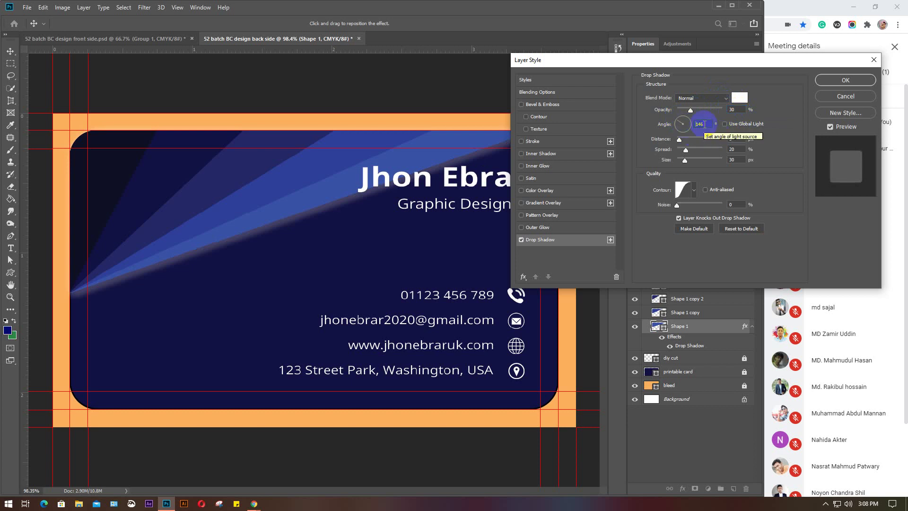
scroll(704, 124, "up", 17)
scroll(704, 124, "up", 4)
scroll(705, 123, "down", 8)
scroll(704, 124, "down", 9)
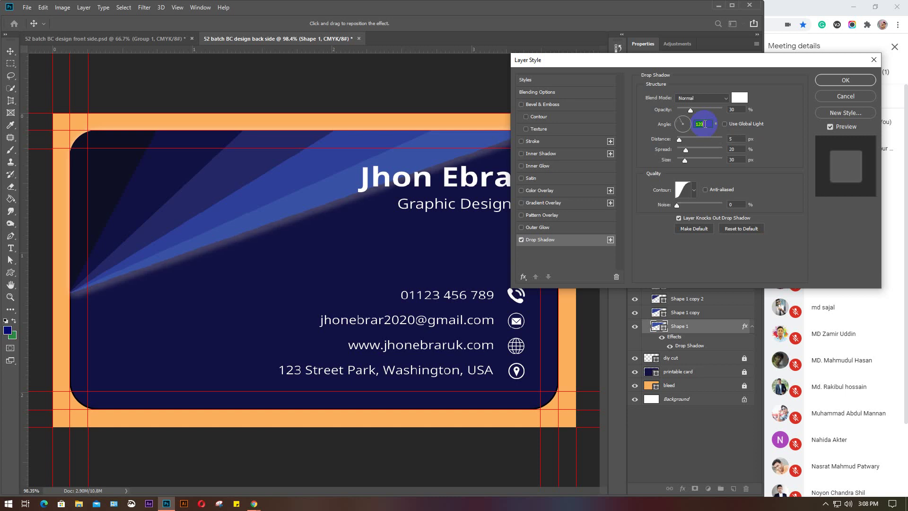
scroll(704, 123, "down", 12)
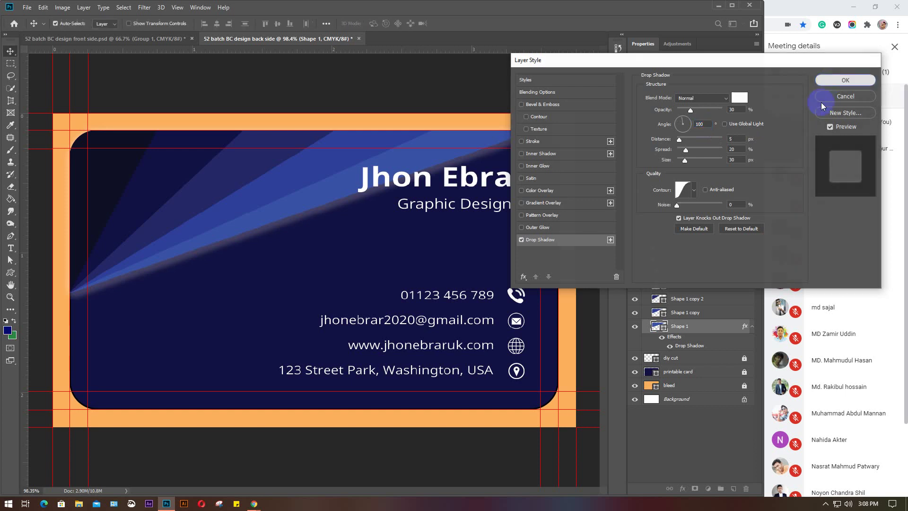
left_click(833, 81)
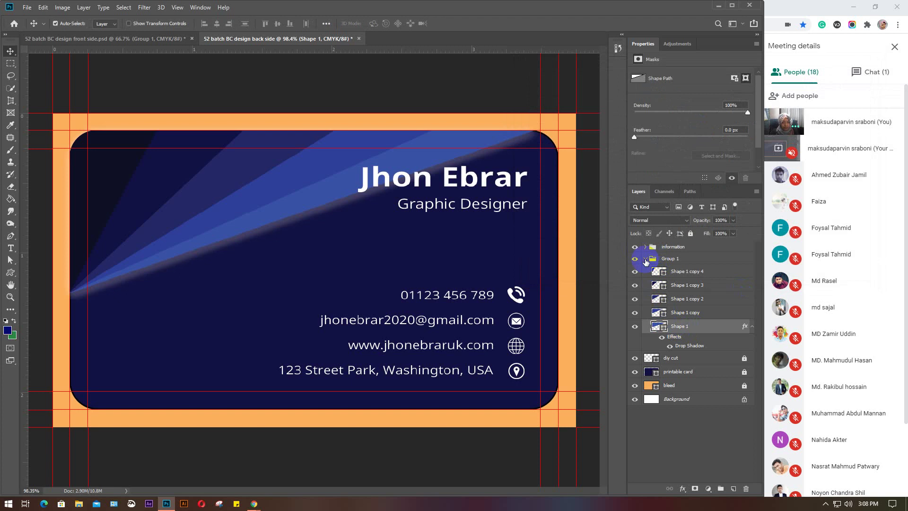
Bring the GD-52 logo from the front-side design onto the back-side card
left_click(645, 258)
left_click(655, 388)
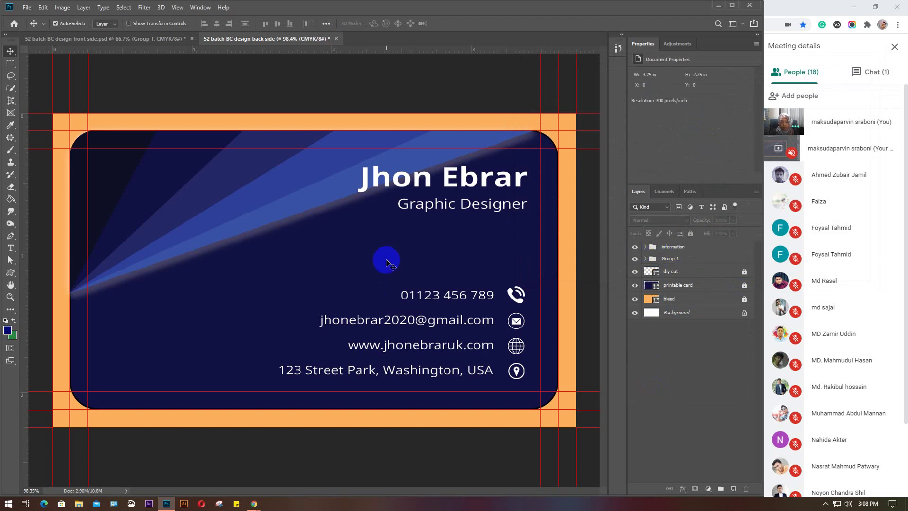
left_click(125, 38)
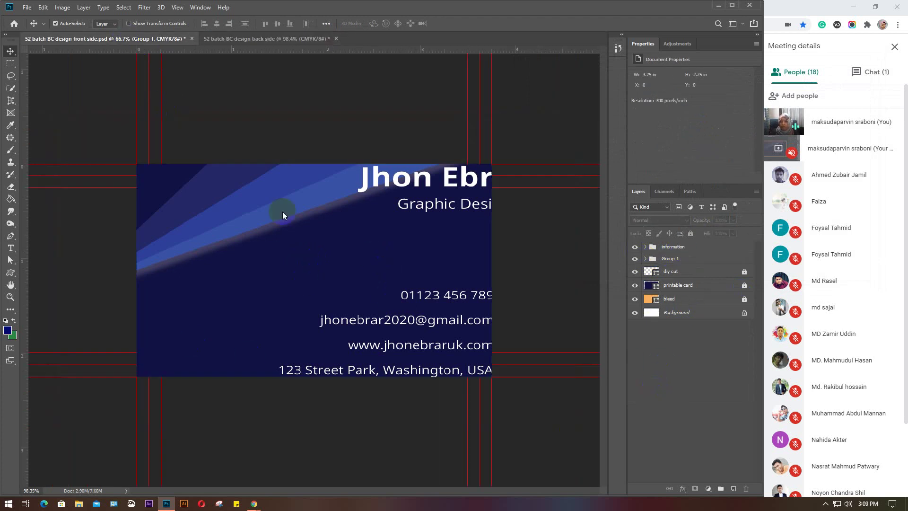
left_click_drag(235, 269, 174, 327)
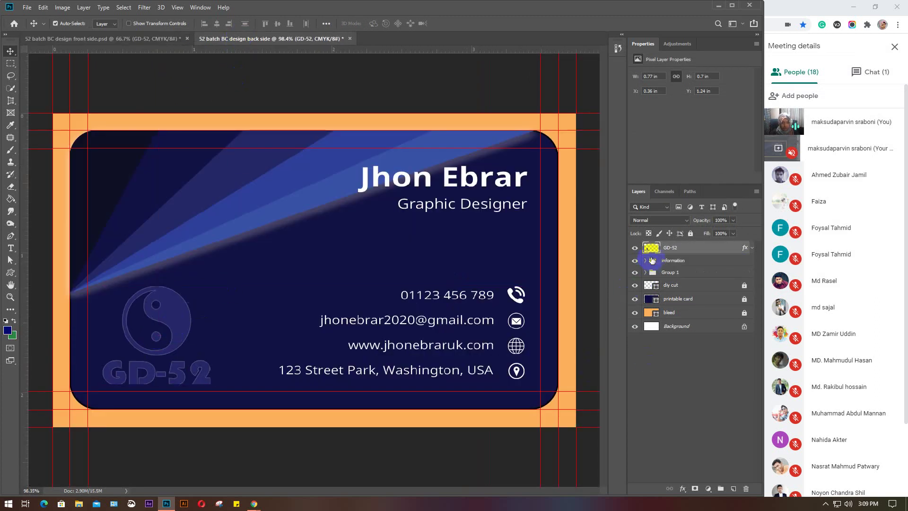
left_click(651, 249)
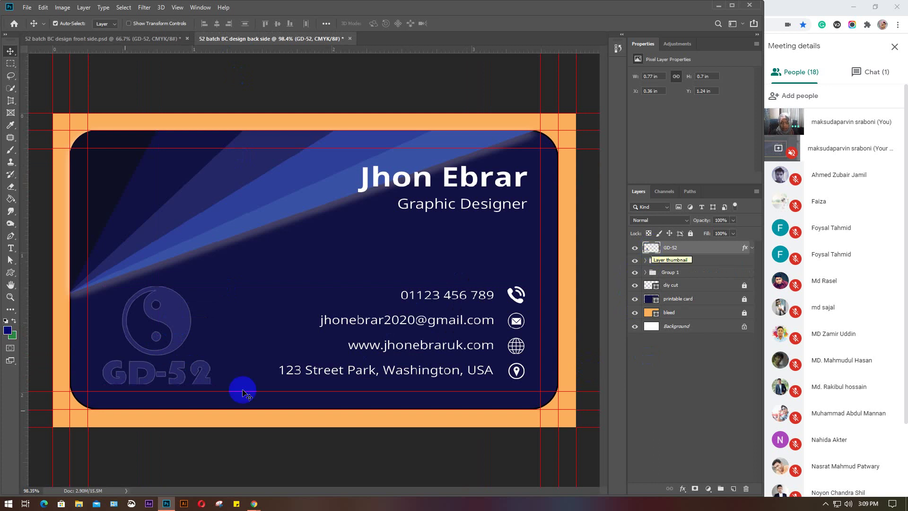
Fill the GD-52 logo with white using default colours
left_click(6, 322)
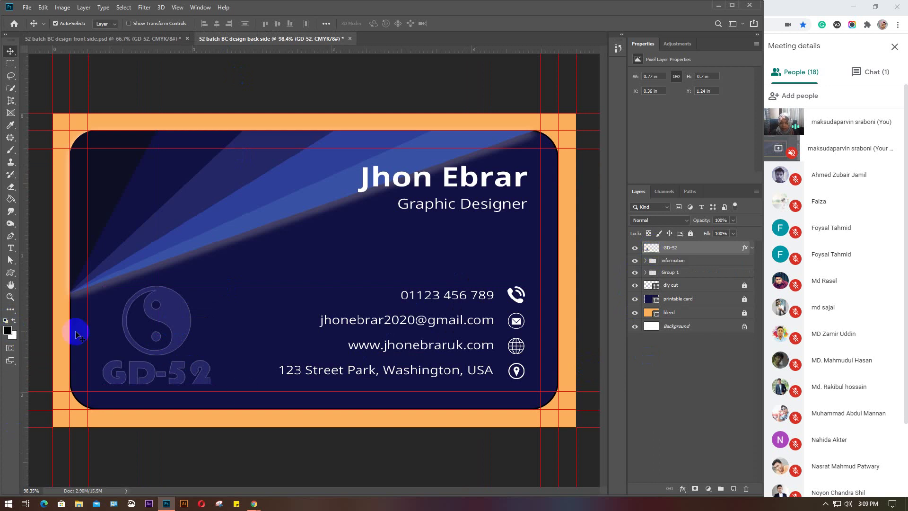
left_click(652, 249)
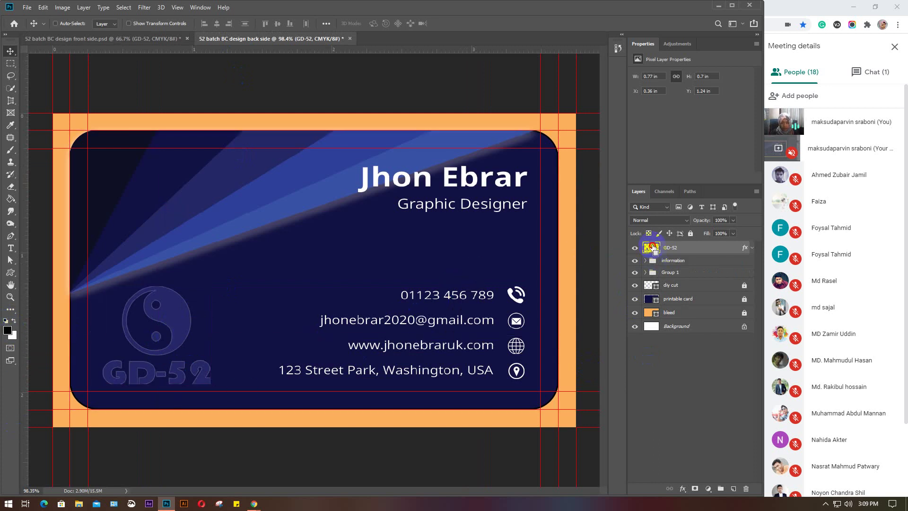
left_click(652, 248, "ctrl")
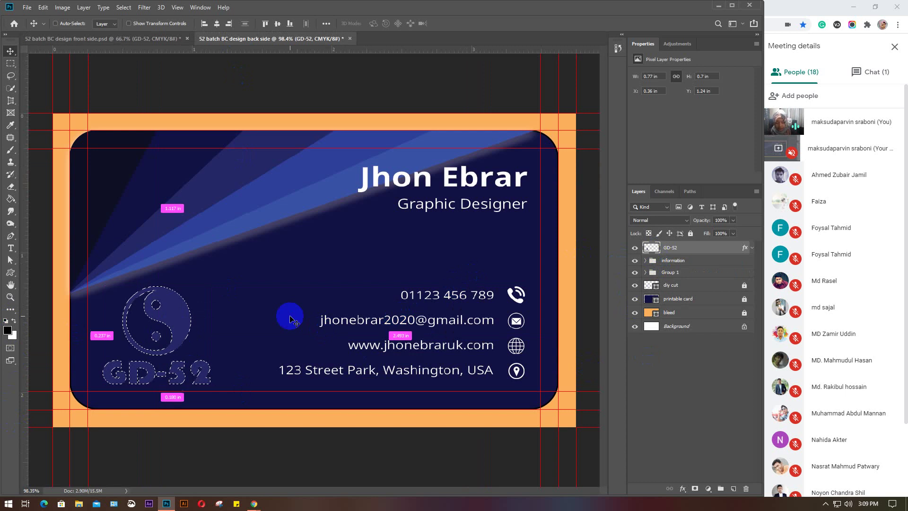
key("ctrl+BackSpace")
key("ctrl+d")
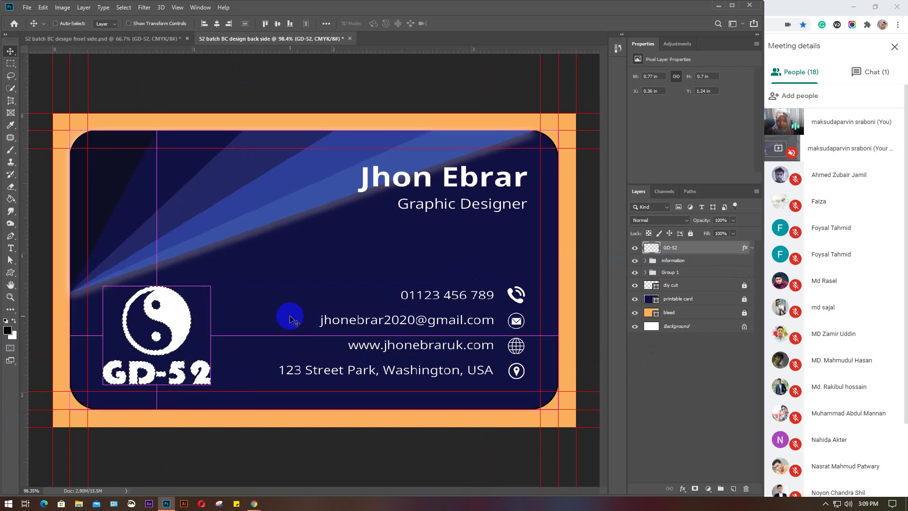
left_click(160, 338)
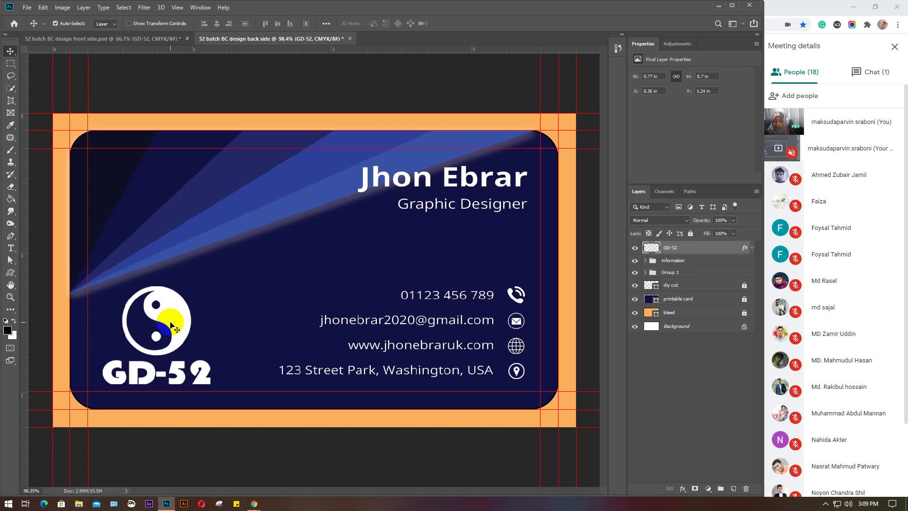
Scale the GD-52 logo to about 64% in the lower-left corner
key("ctrl+t")
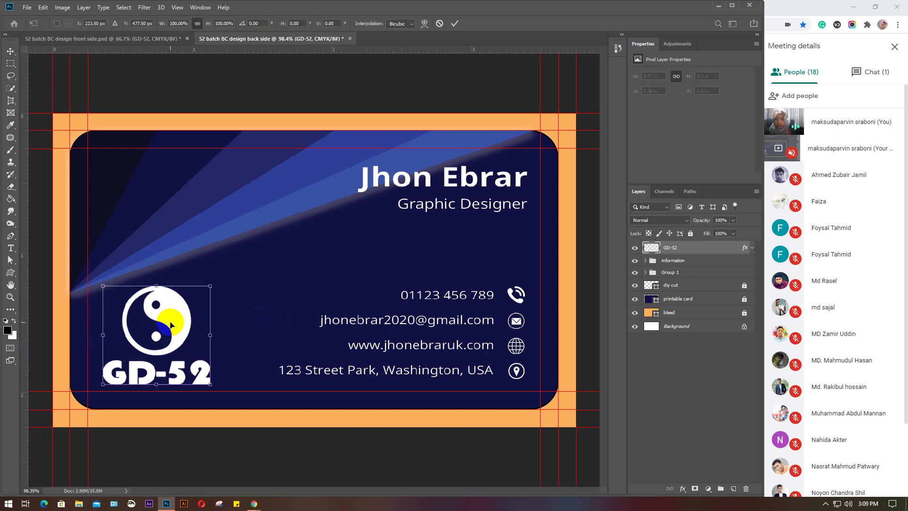
left_click_drag(206, 382, 166, 352)
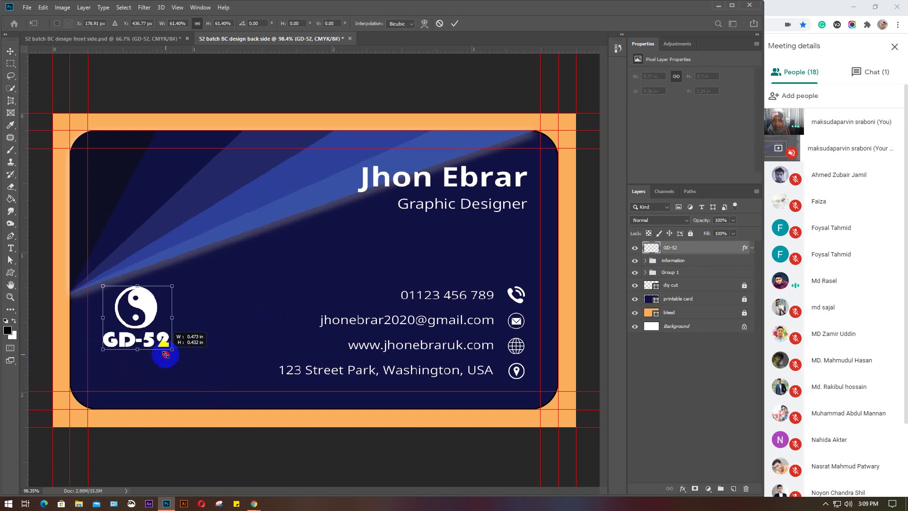
left_click_drag(152, 308, 168, 328)
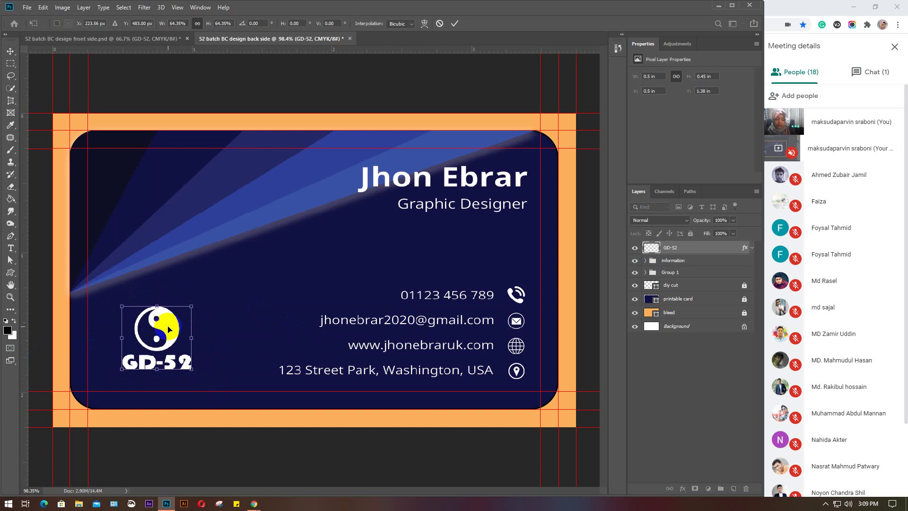
key("Return")
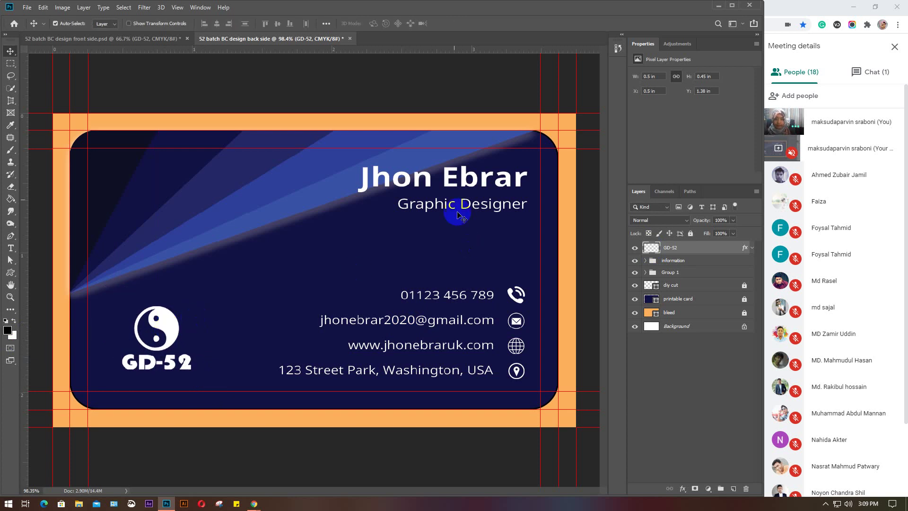
left_click(468, 188)
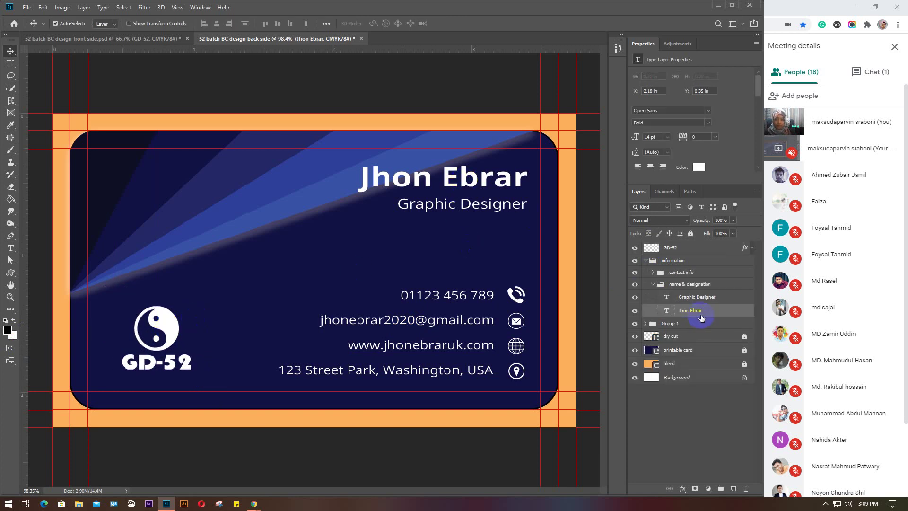
Move the name and Graphic Designer title slightly down
left_click(712, 298, "shift")
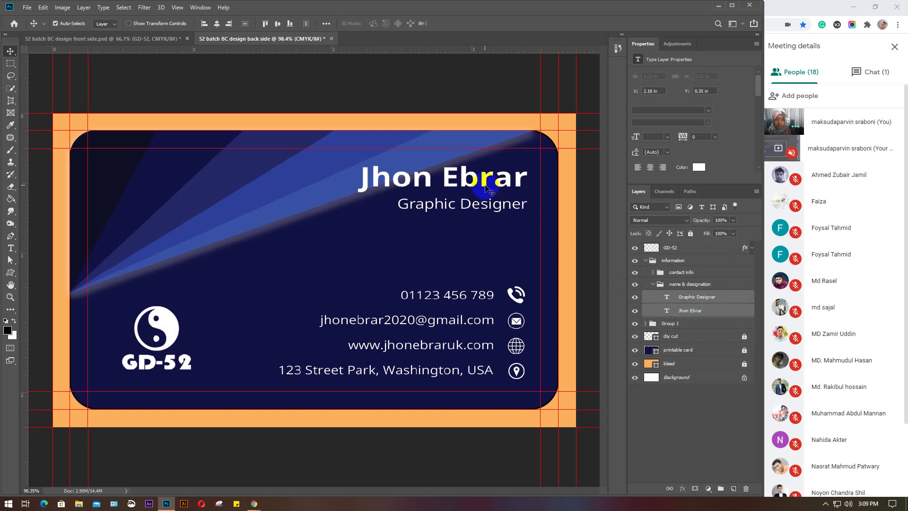
mouse_move(484, 185)
left_mouse_down()
mouse_move(481, 209)
mouse_move(480, 192)
left_mouse_up()
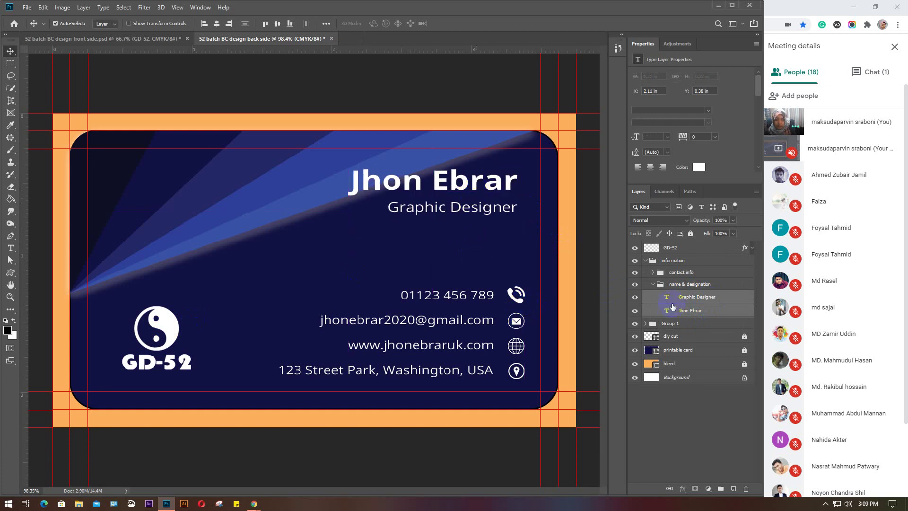
left_click(653, 283)
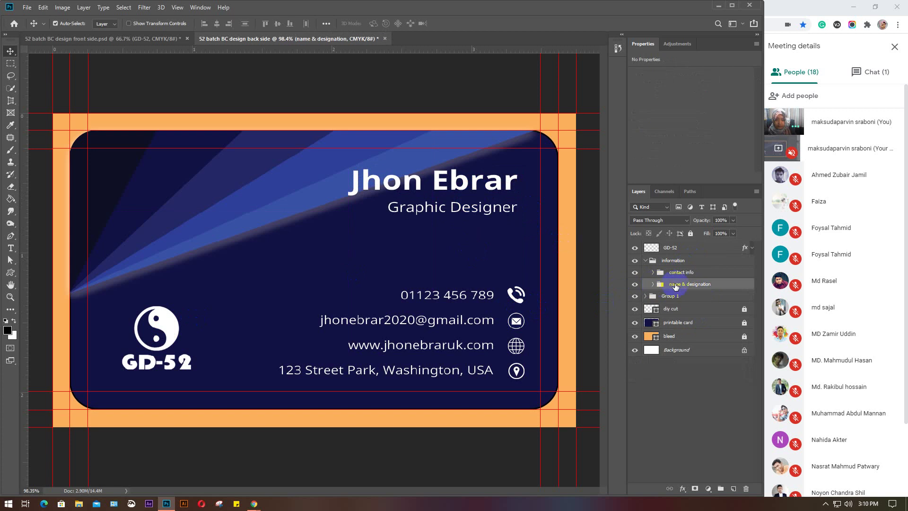
Shift the contact info group slightly left and collapse the layer groups
left_click(704, 275)
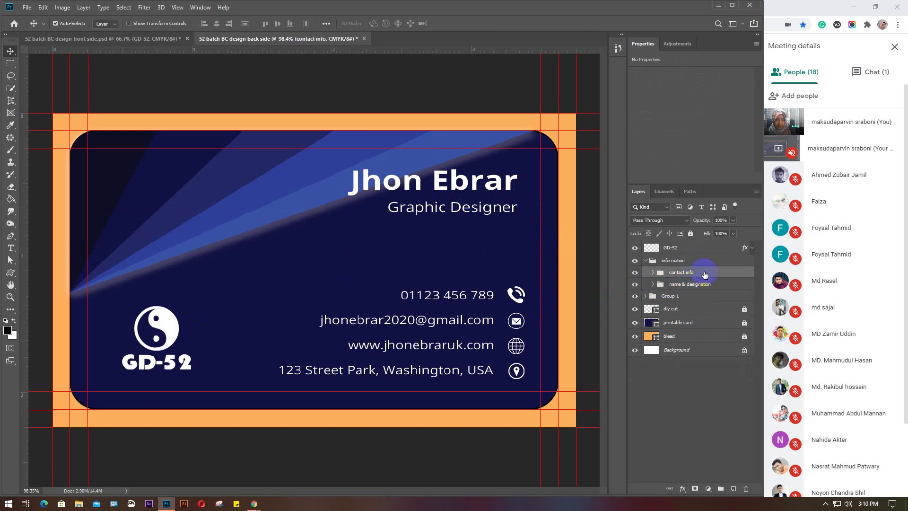
left_click_drag(514, 295, 500, 294)
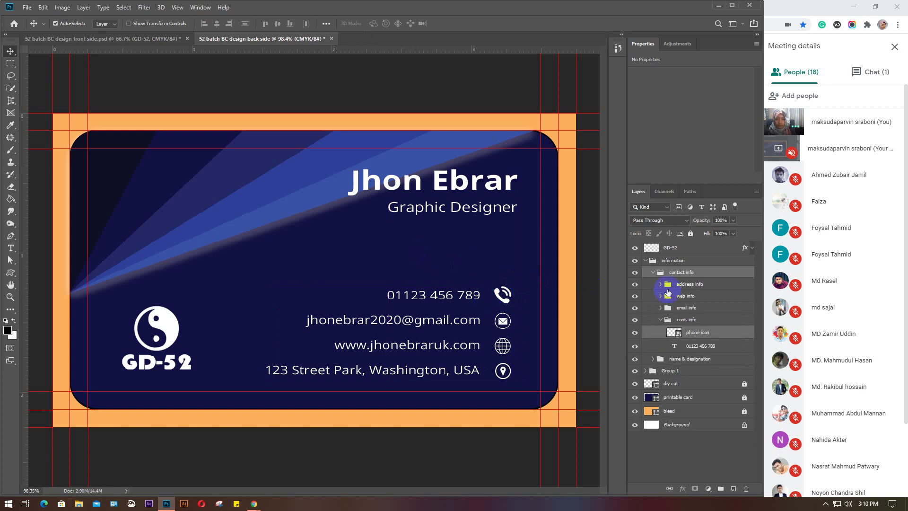
left_click(650, 274)
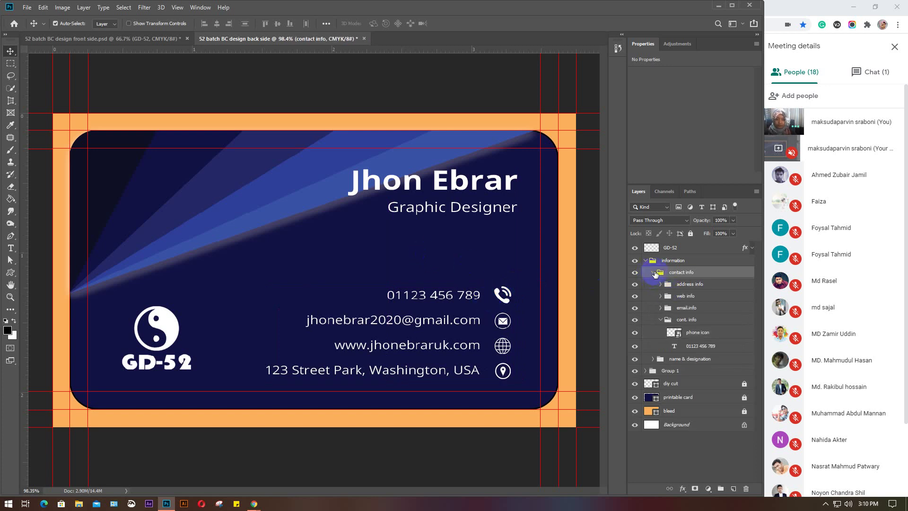
left_click(650, 273)
left_click(645, 260)
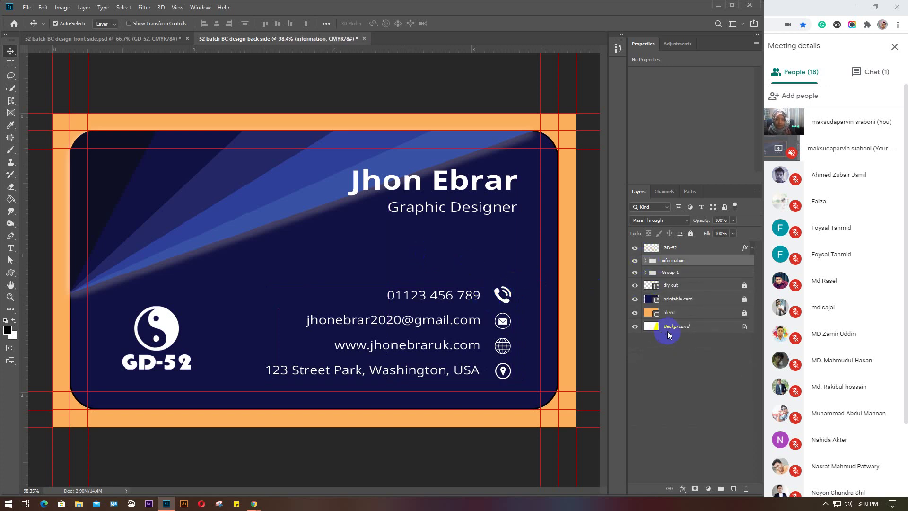
left_click(683, 347)
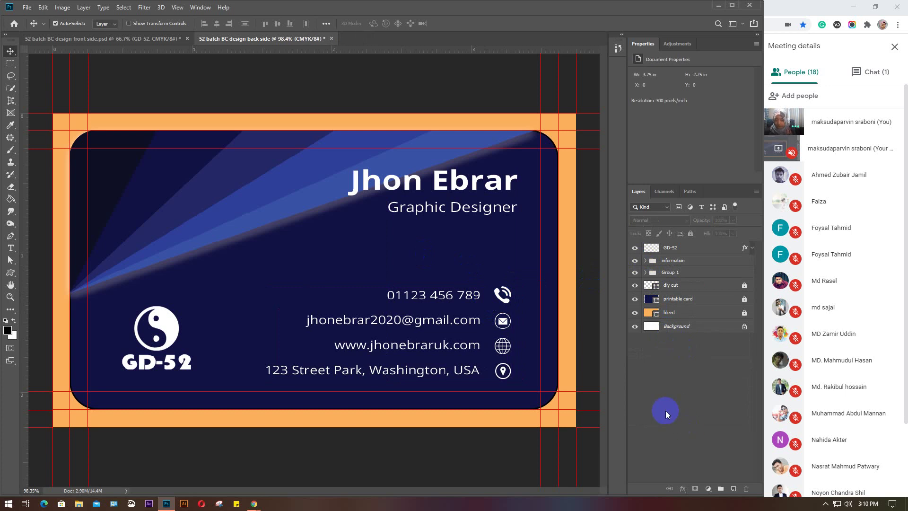
key("ctrl+s")
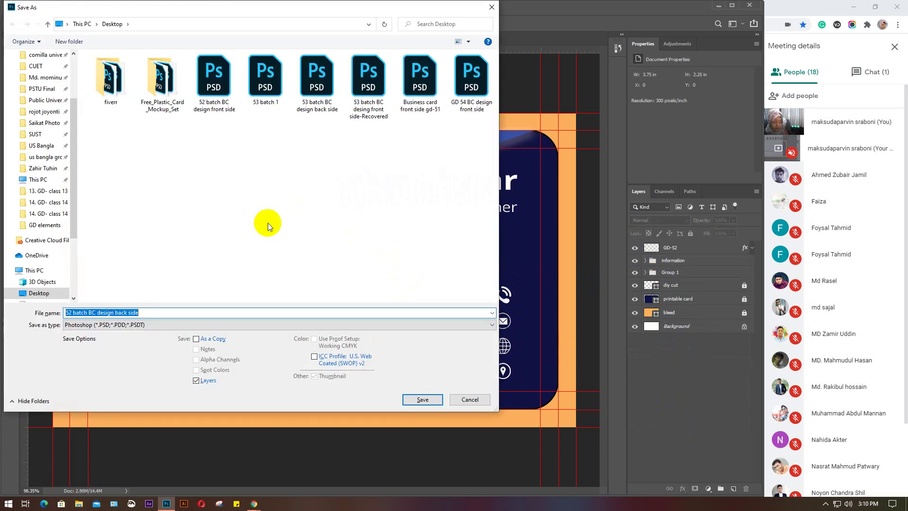
Save the back side as '52 batch BC design back side.psd' and minimize Photoshop
key("Return")
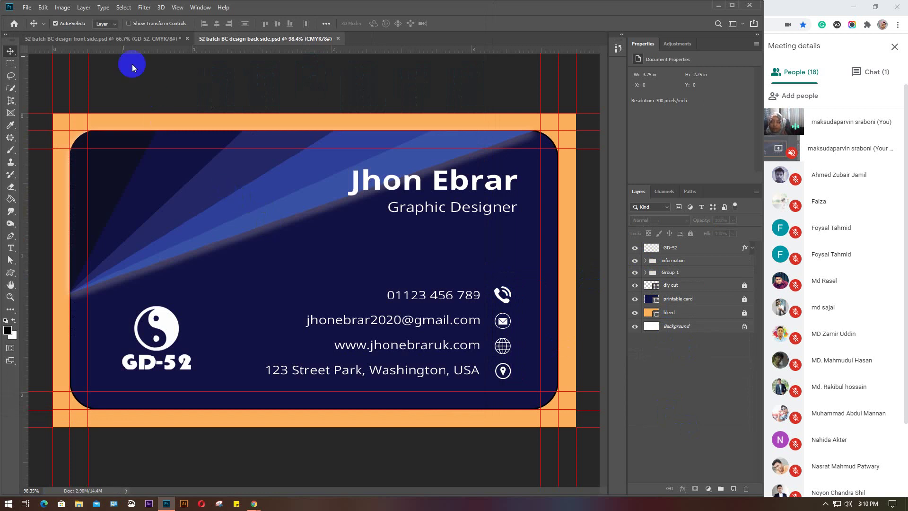
left_click(107, 40)
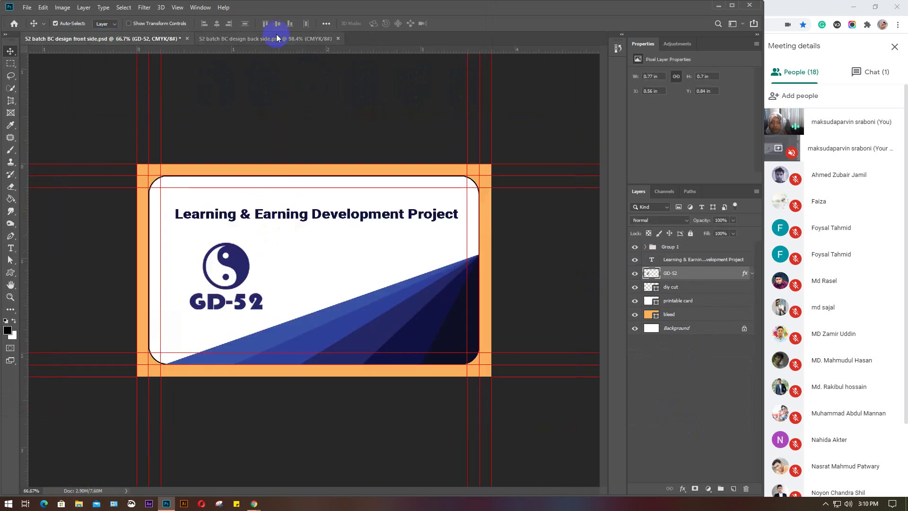
key("ctrl+Tab")
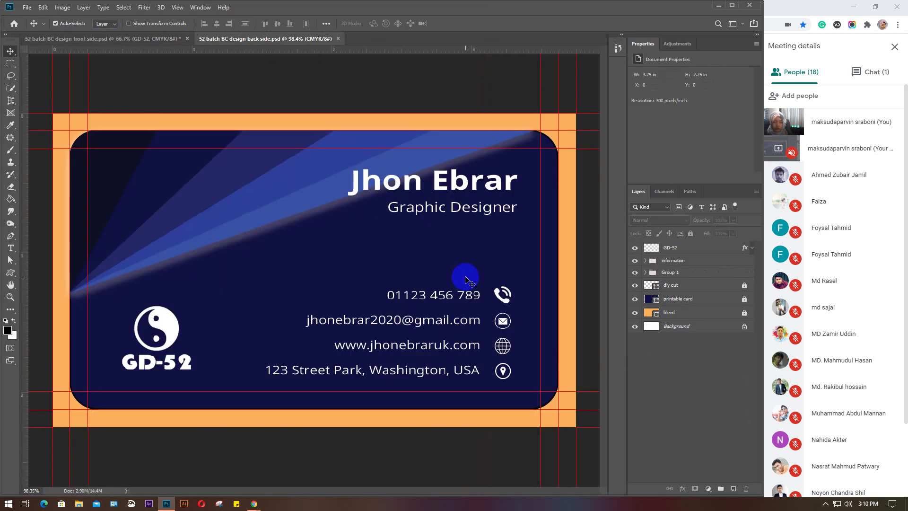
scroll(465, 279, "down", 2)
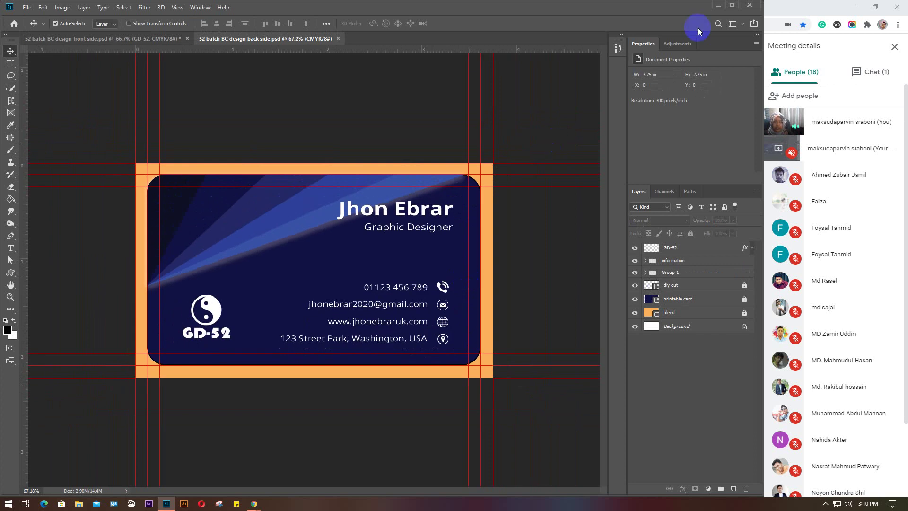
left_click(716, 9)
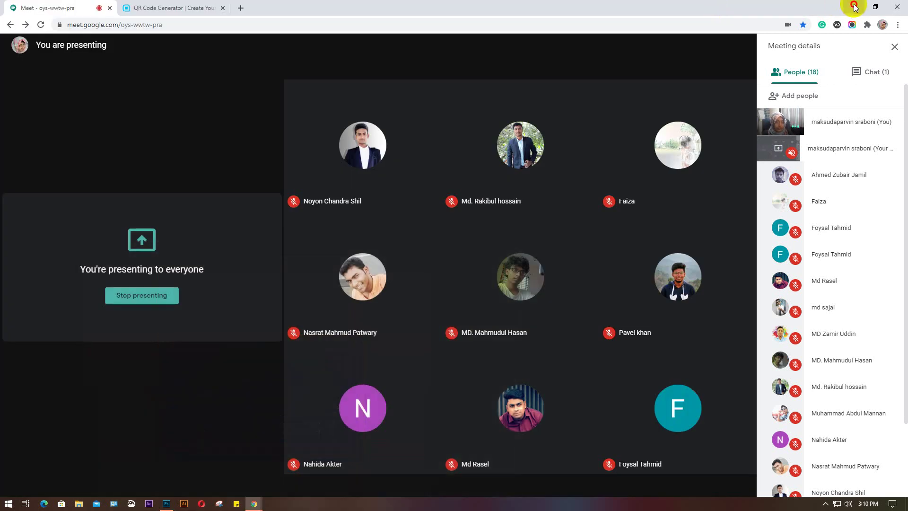
Minimize Chrome and refresh the desktop twice
left_click(853, 6)
right_click(331, 94)
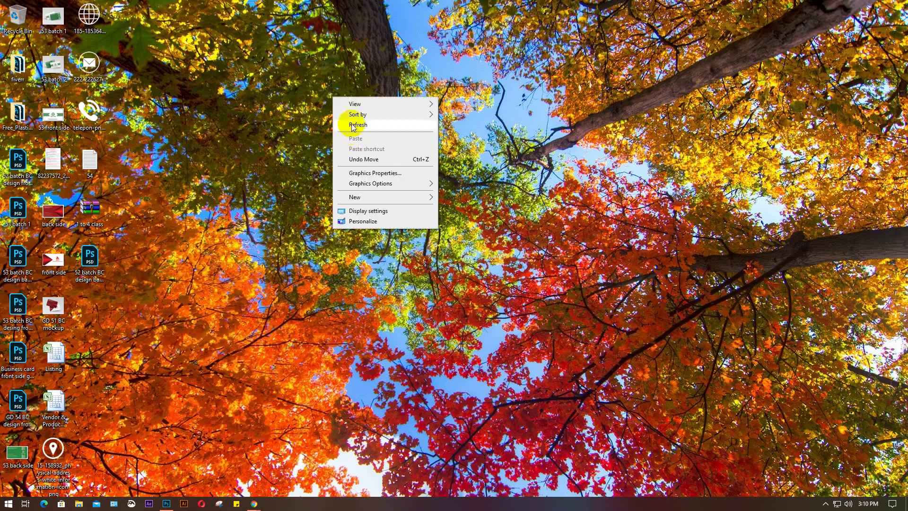
left_click(351, 124)
right_click(265, 83)
left_click(290, 114)
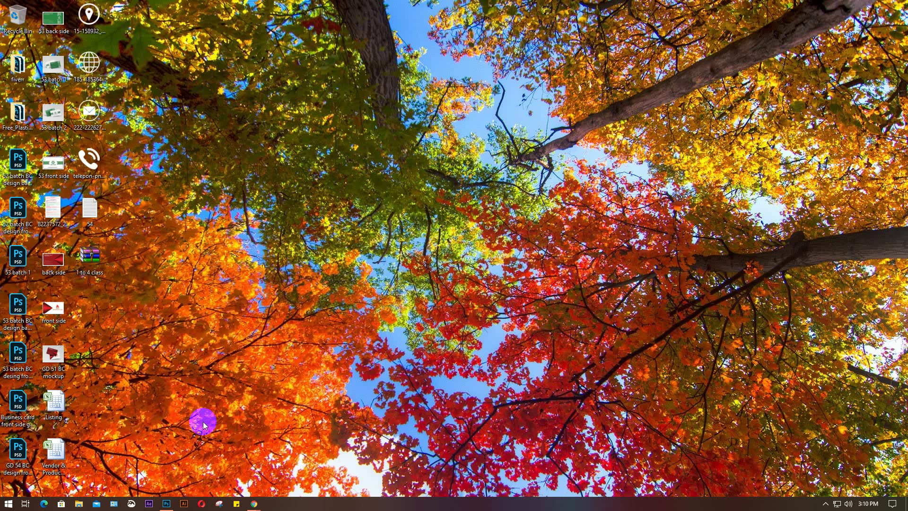
Search for free business card mockups in a new tab, then minimize Chrome again
mouse_move(254, 504)
left_click(242, 470)
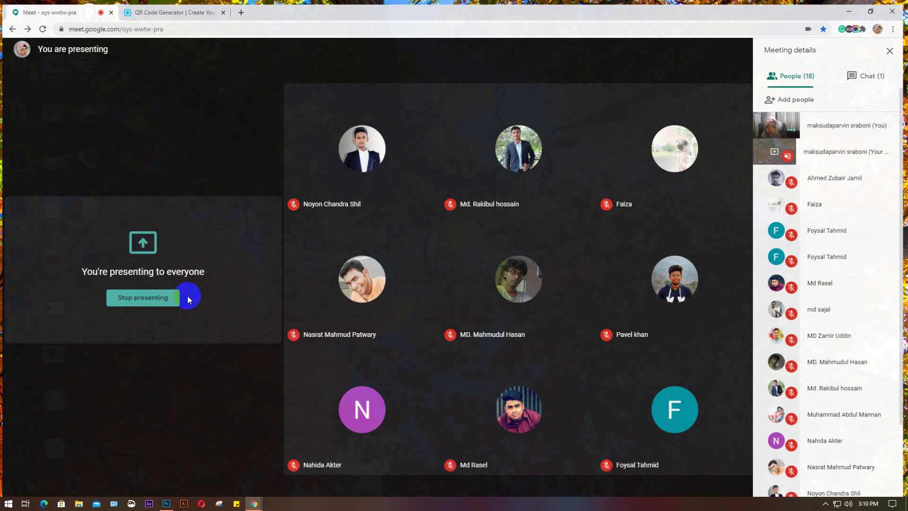
left_click(240, 8)
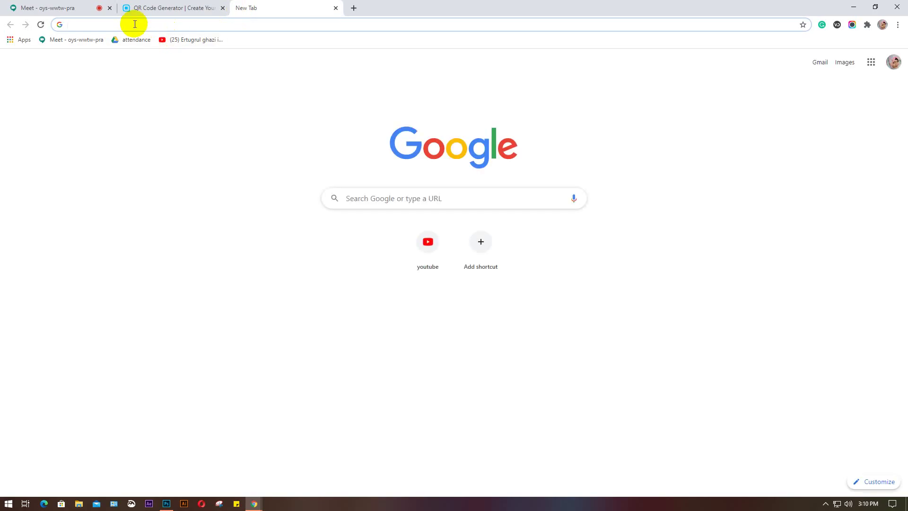
type("bu")
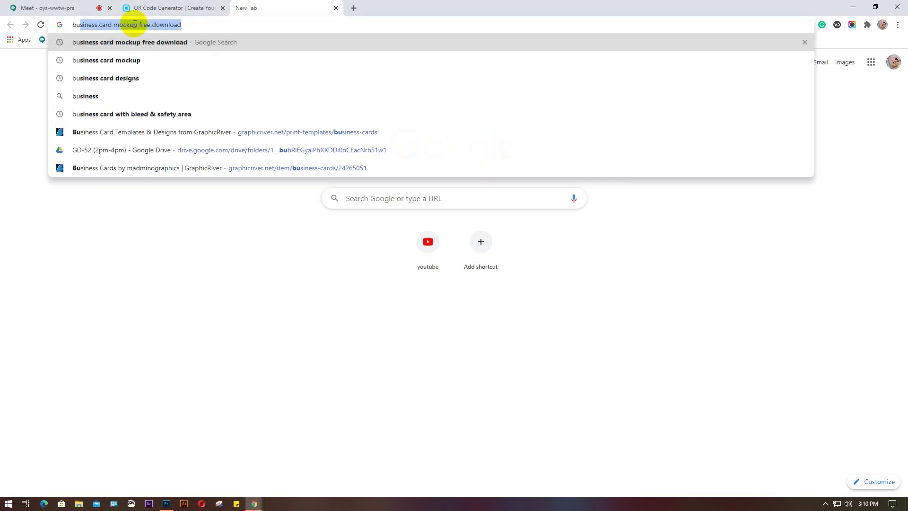
key("Return")
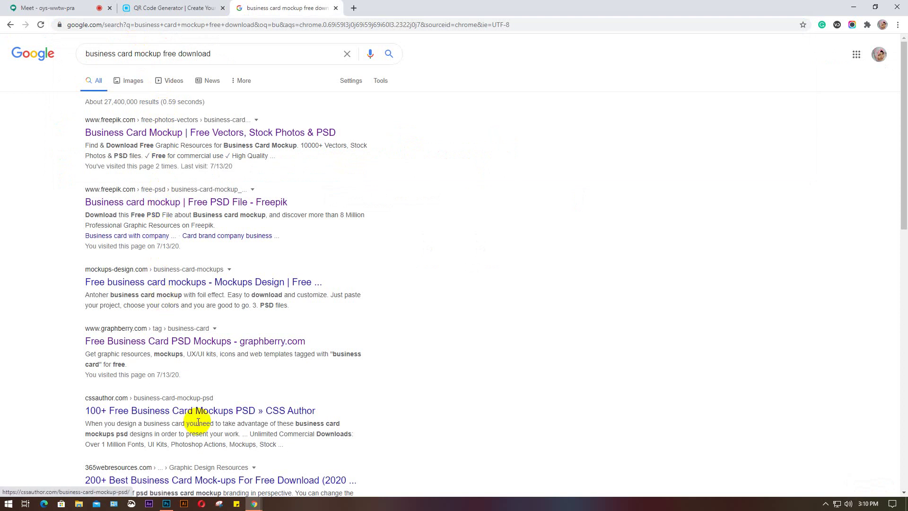
left_click(52, 10)
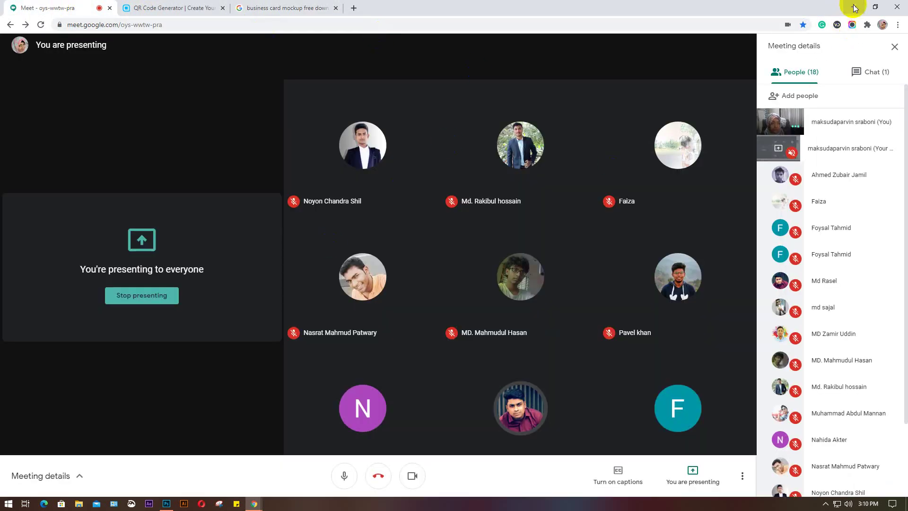
left_click(853, 7)
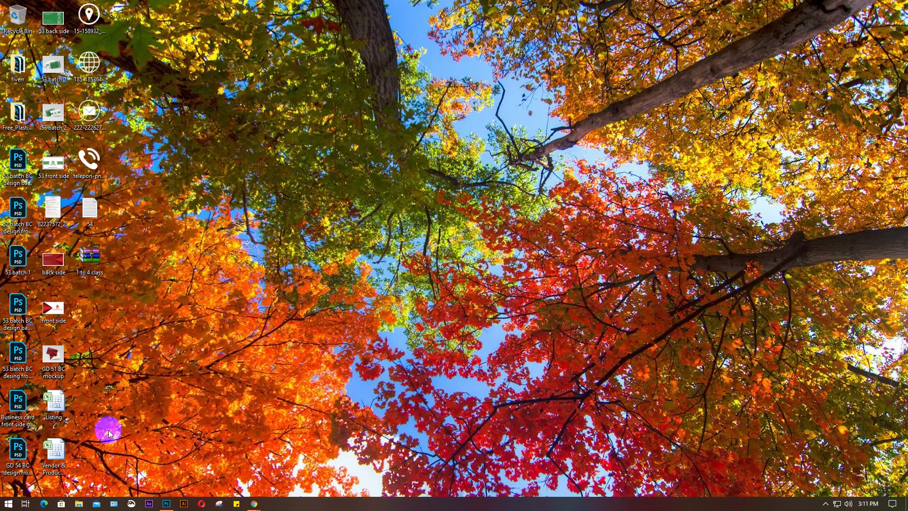
Open the Free_Plastic_Card_Mockup_Set folder and preview MockUp_1, MockUp_2 and MockUp_3
left_click(88, 12)
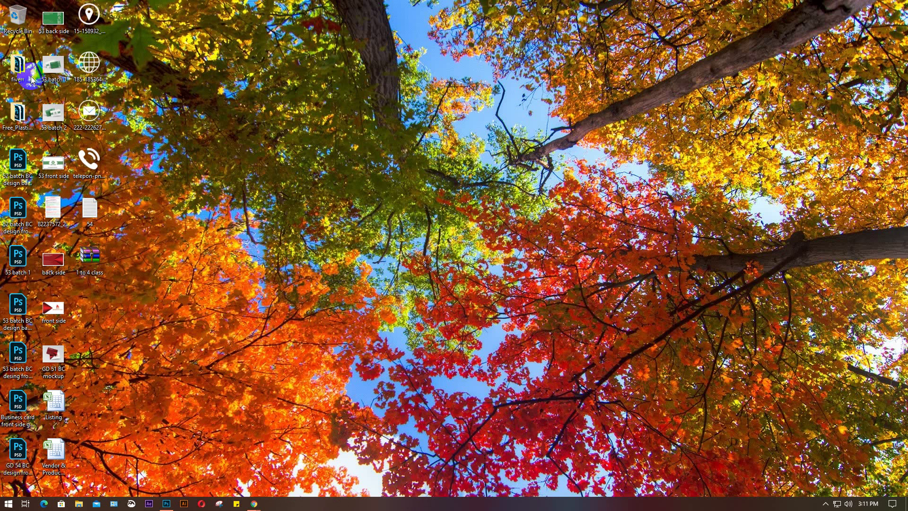
left_click(17, 116)
double_click(16, 116)
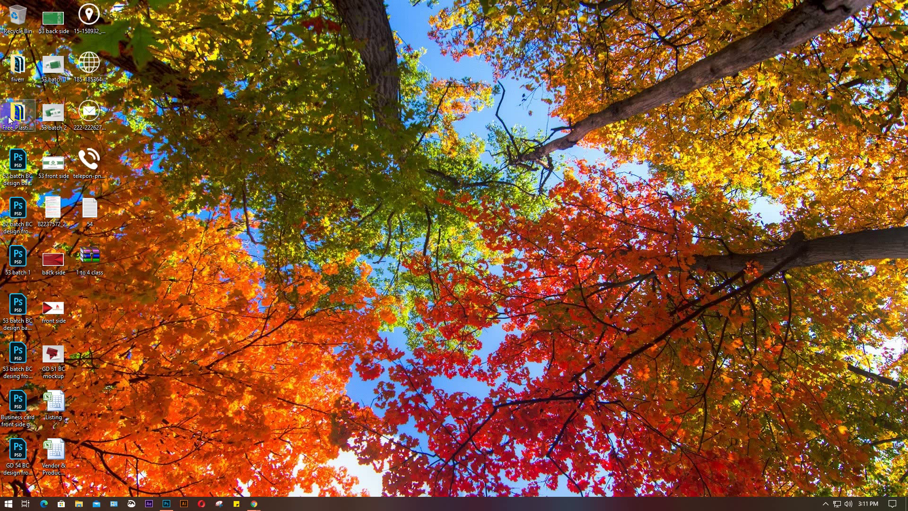
left_click(358, 83)
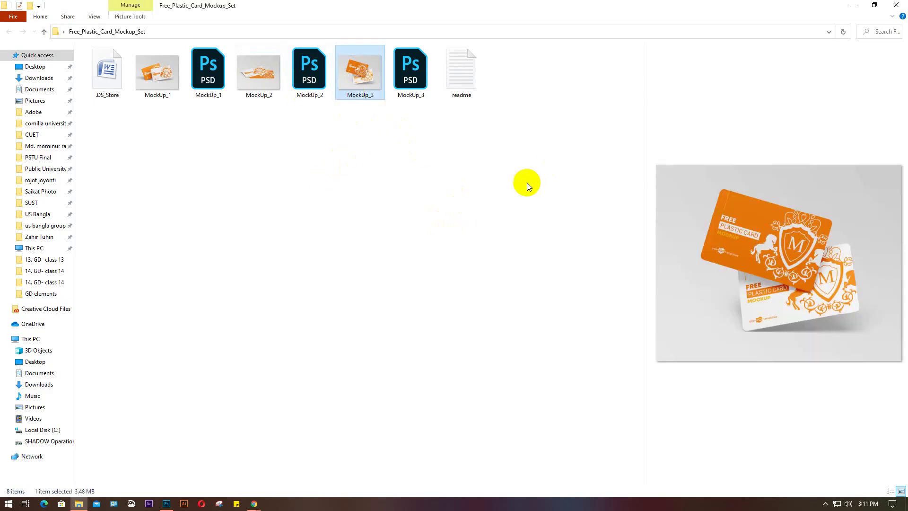
left_click(258, 75)
left_click(152, 71)
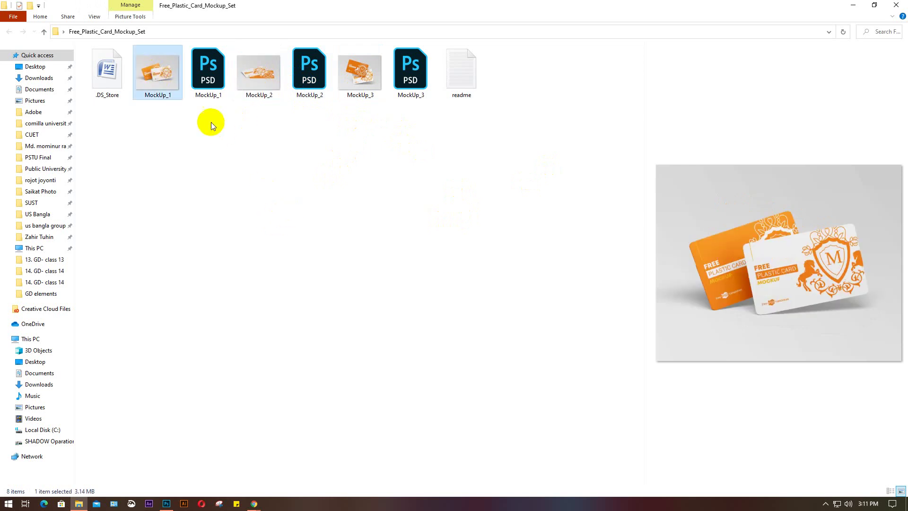
left_click(265, 81)
left_click(363, 84)
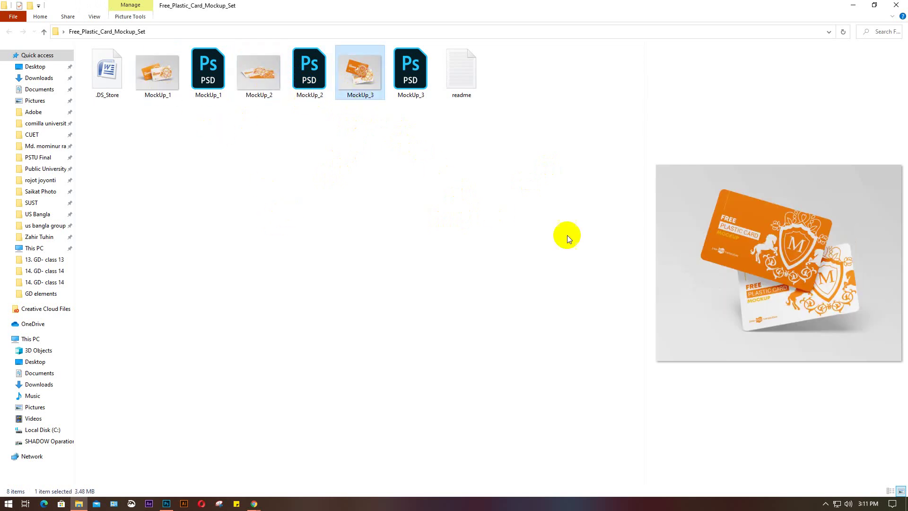
Widen the preview pane, compare the three mockups again, and open MockUp_3.psd
left_click(604, 150)
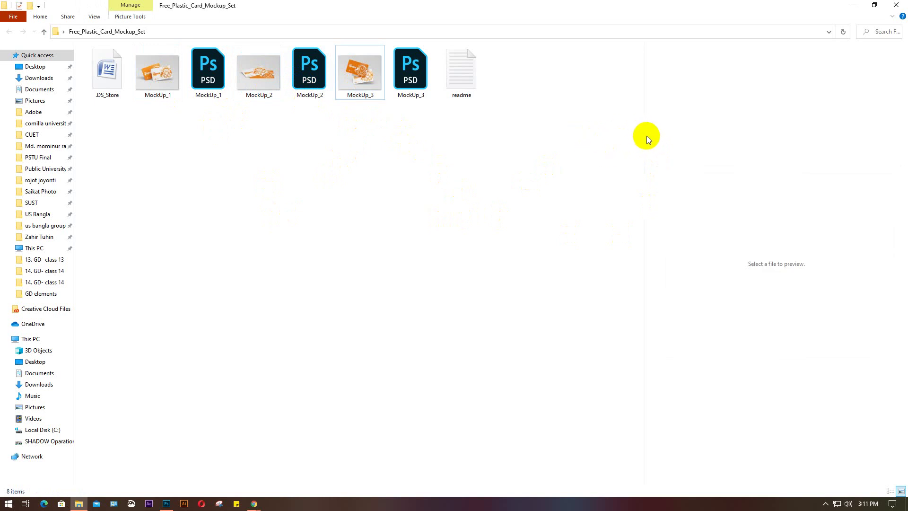
left_click_drag(642, 135, 562, 136)
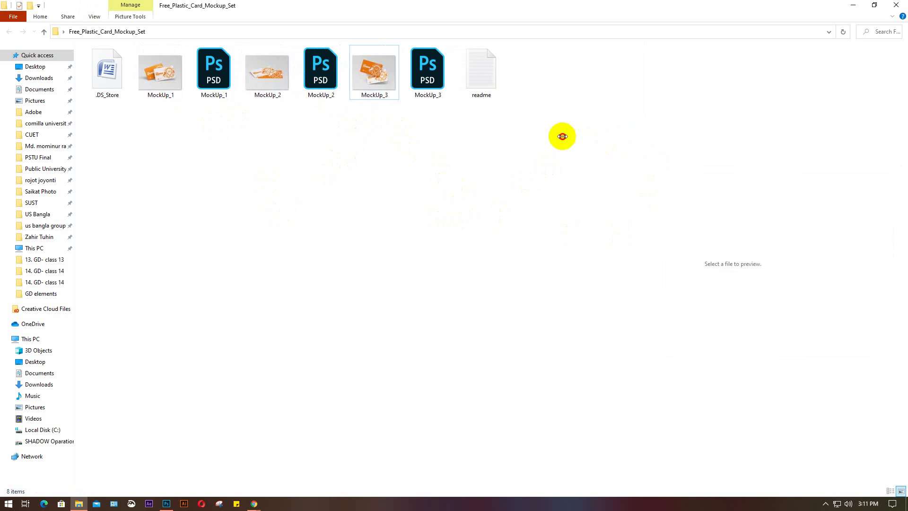
left_click(166, 88)
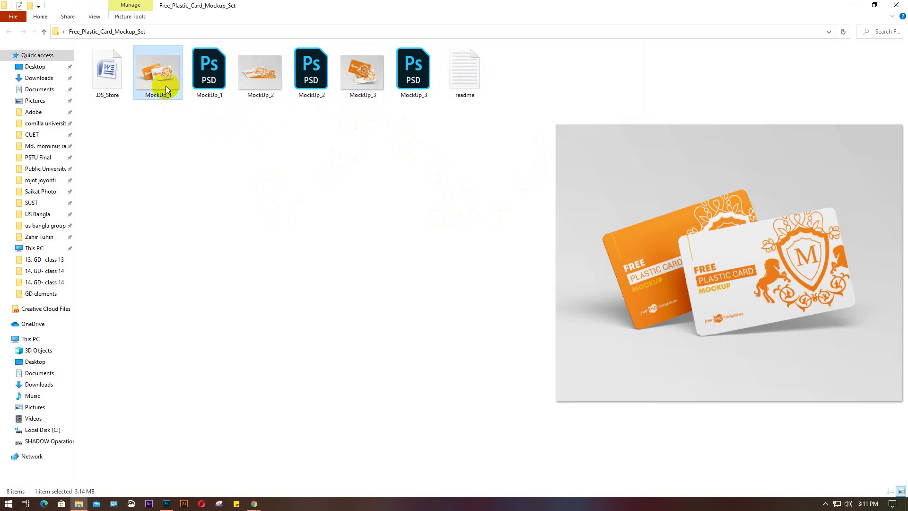
left_click(266, 79)
left_click(362, 73)
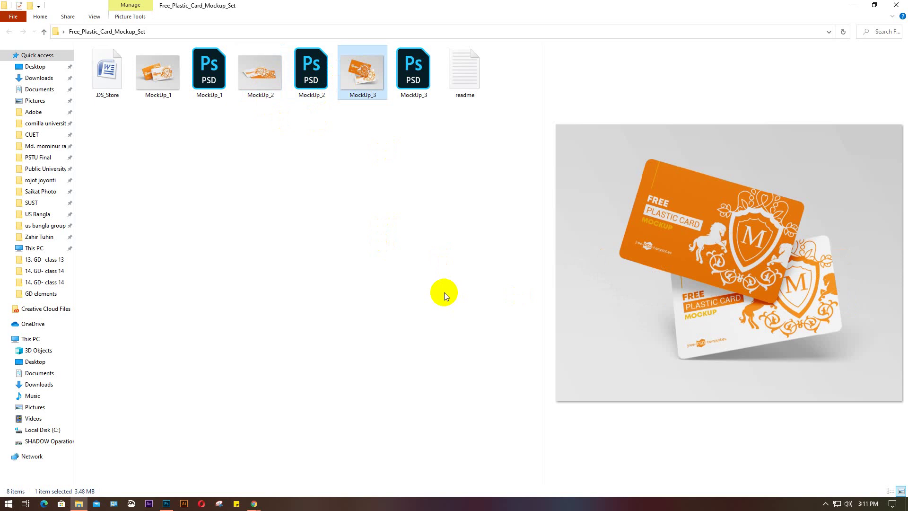
left_click(418, 71)
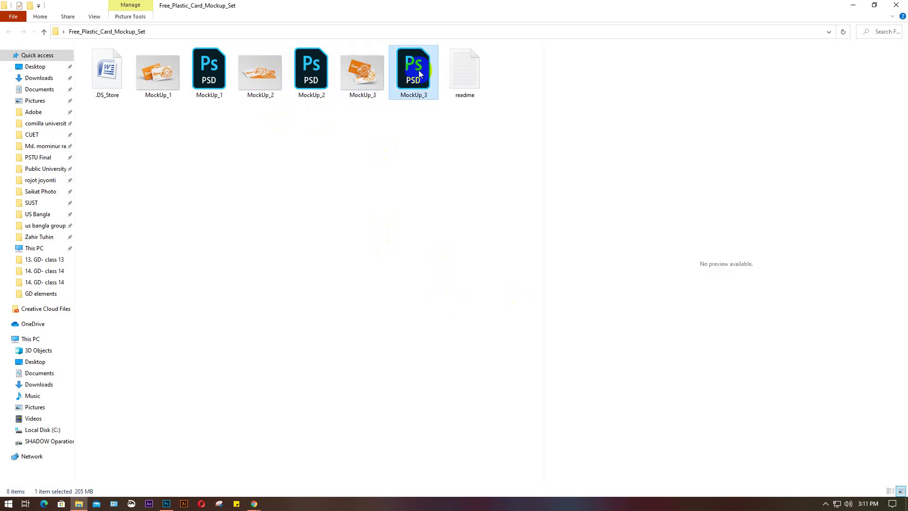
double_click(419, 70)
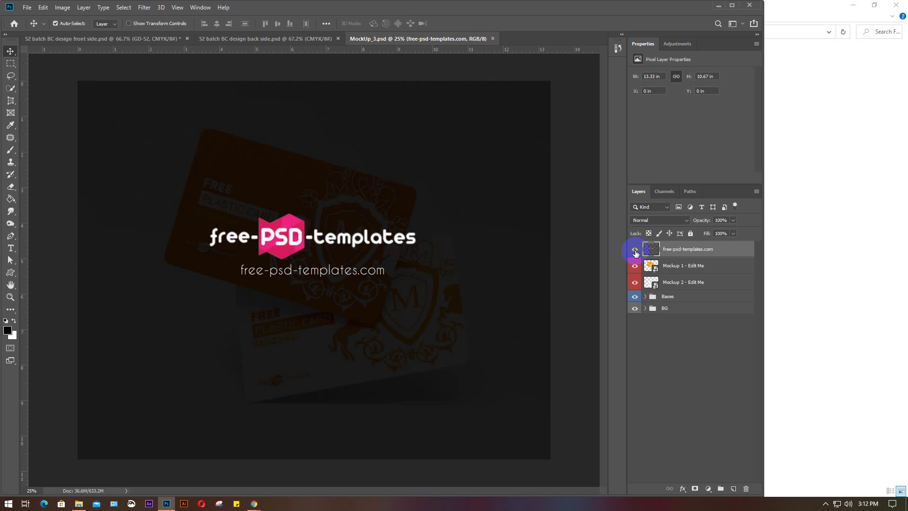
Turn off the free-psd-templates.com layer so the watermark stays hidden over the orange and white card
left_click(635, 251)
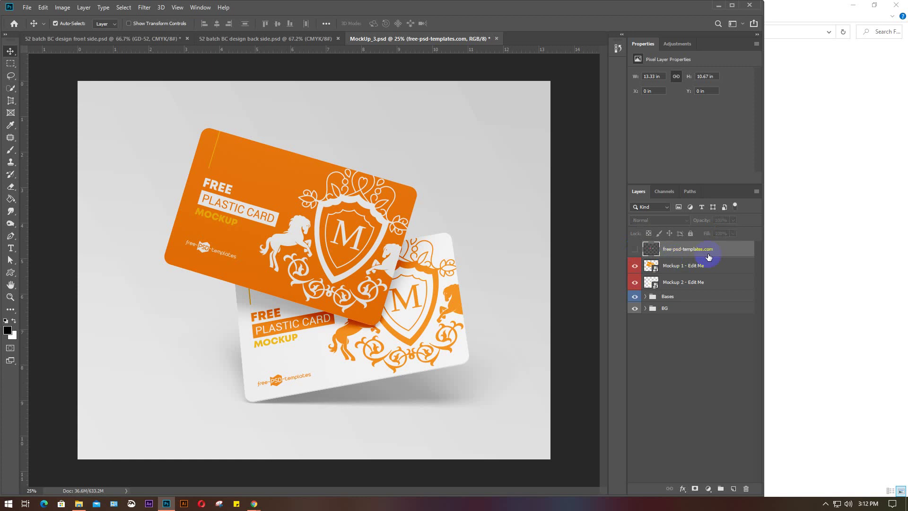
left_click(635, 249)
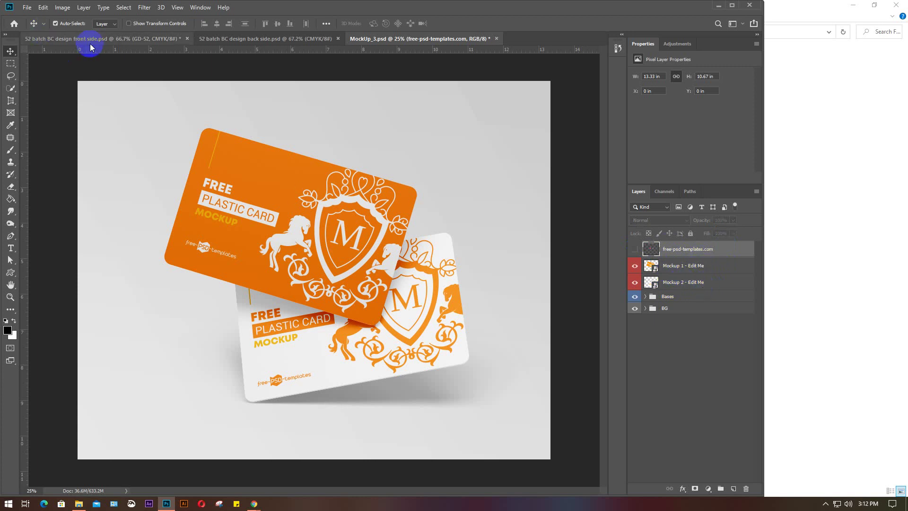
In the front-side card design, fully lock the bleed and diy cut layers
key("ctrl+Tab")
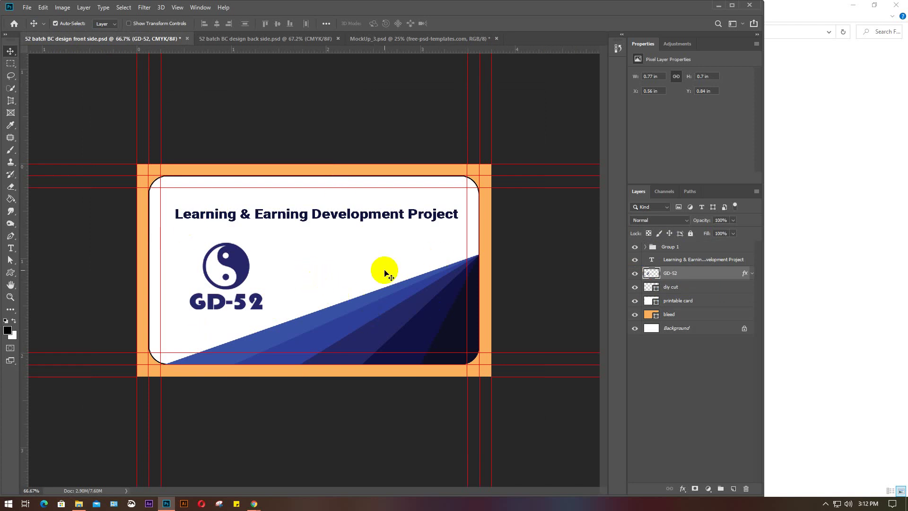
left_click(259, 40)
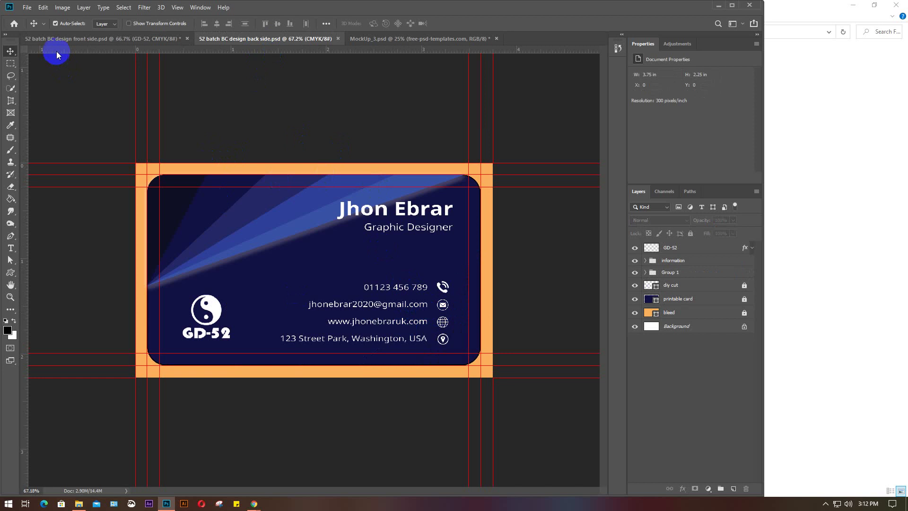
left_click(56, 39)
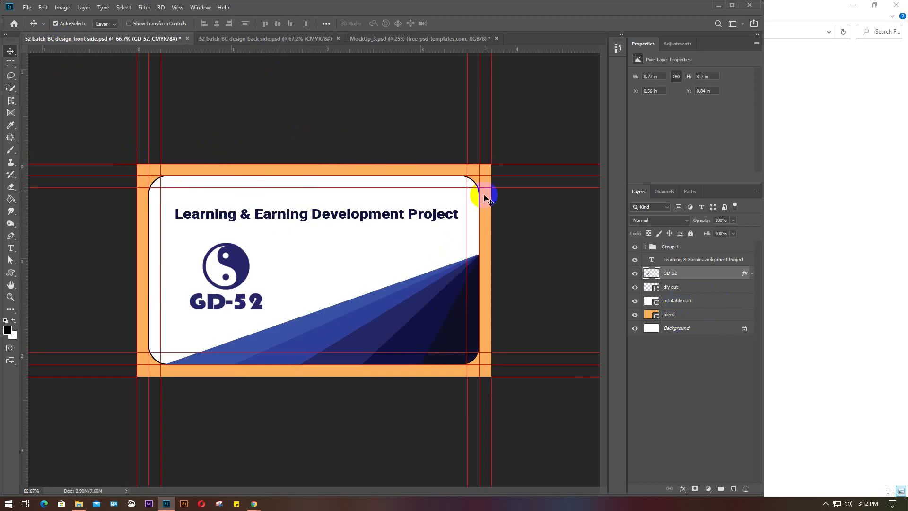
left_click(688, 313)
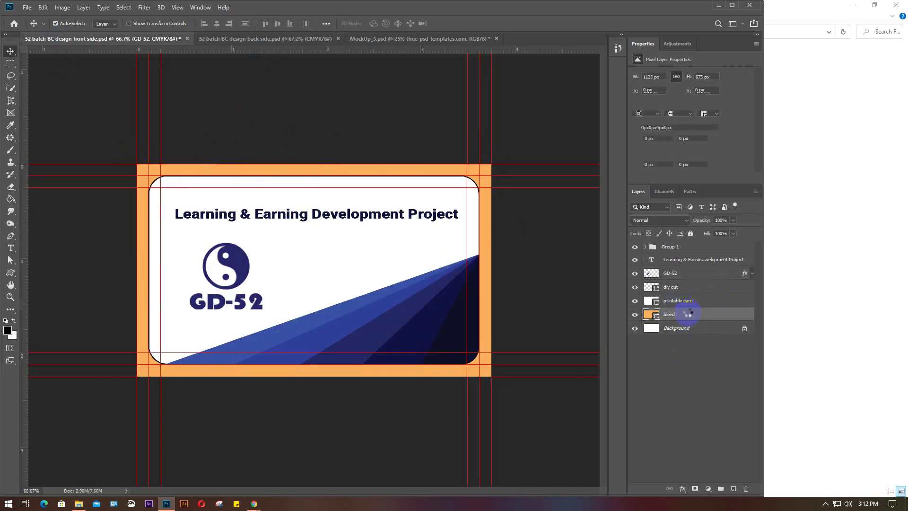
left_click(690, 233)
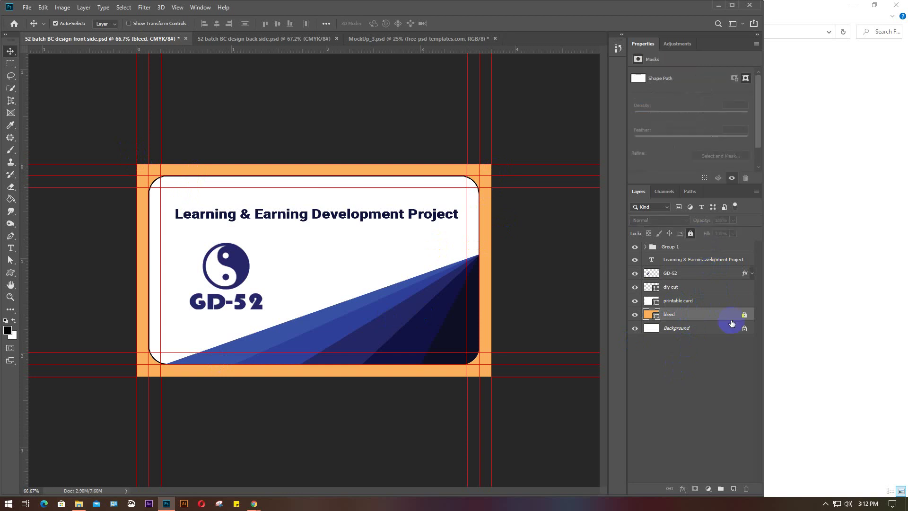
left_click(694, 286)
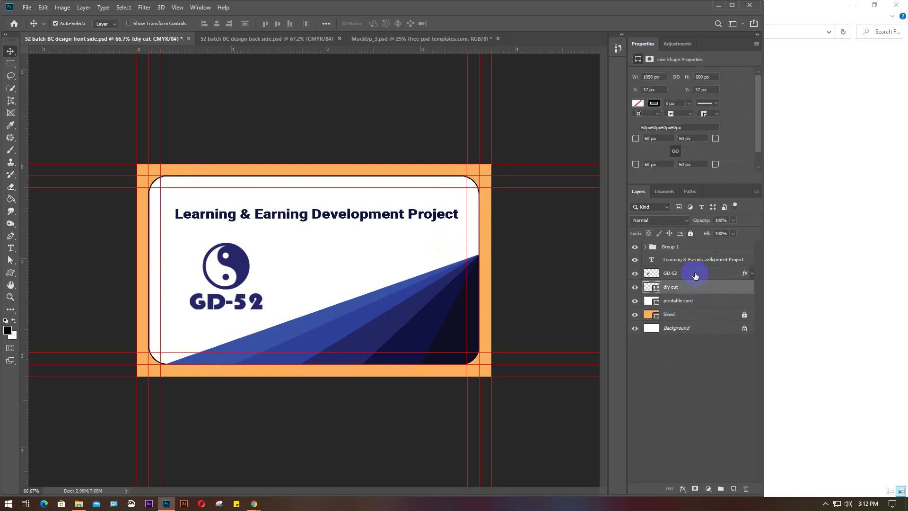
left_click(691, 233)
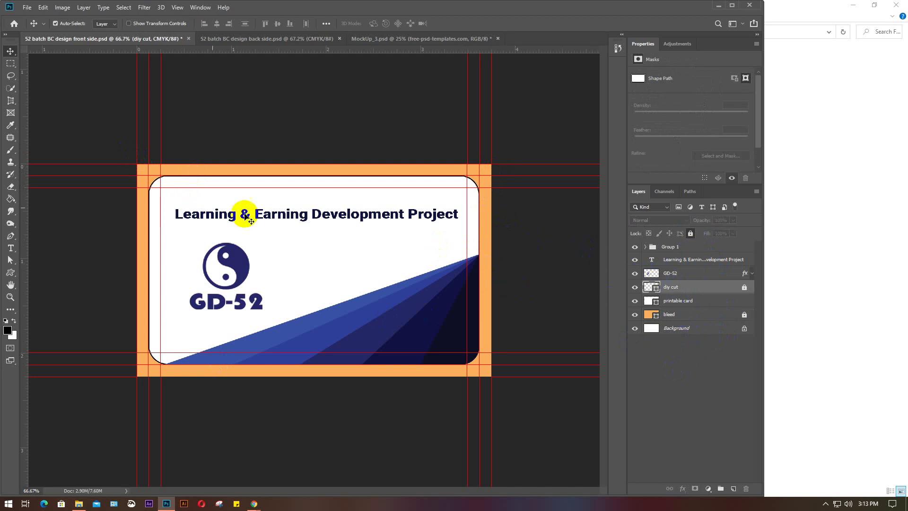
Marquee-select all front-side design layers with Auto-Select set to Group, then return to MockUp_3.psd
left_click_drag(119, 156, 482, 376)
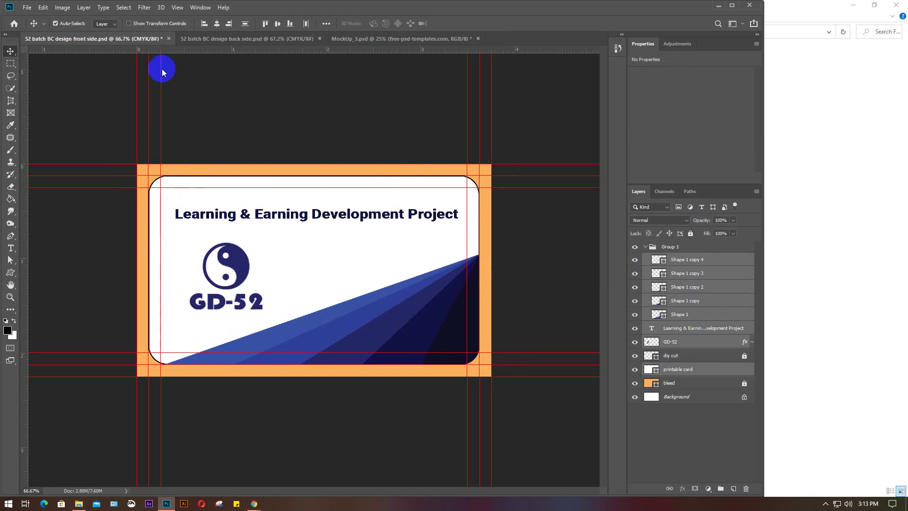
left_click(113, 24)
left_click(104, 32)
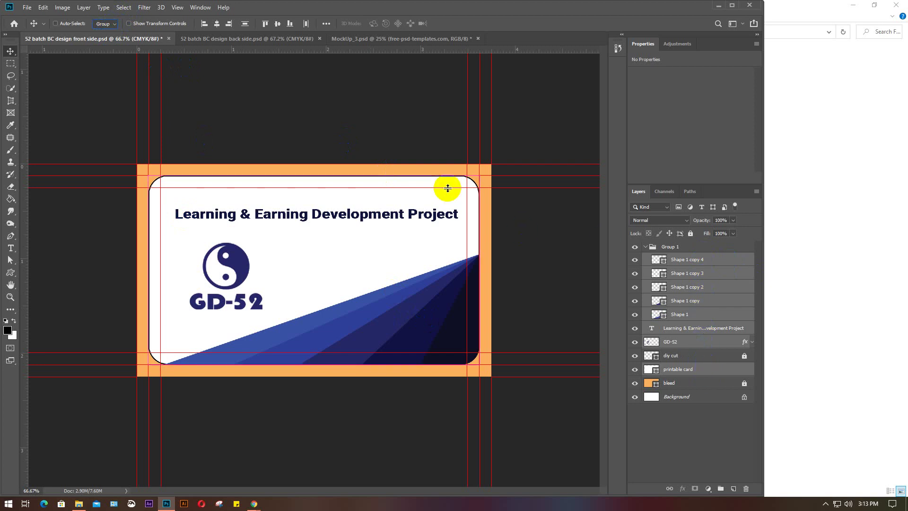
left_click(414, 39)
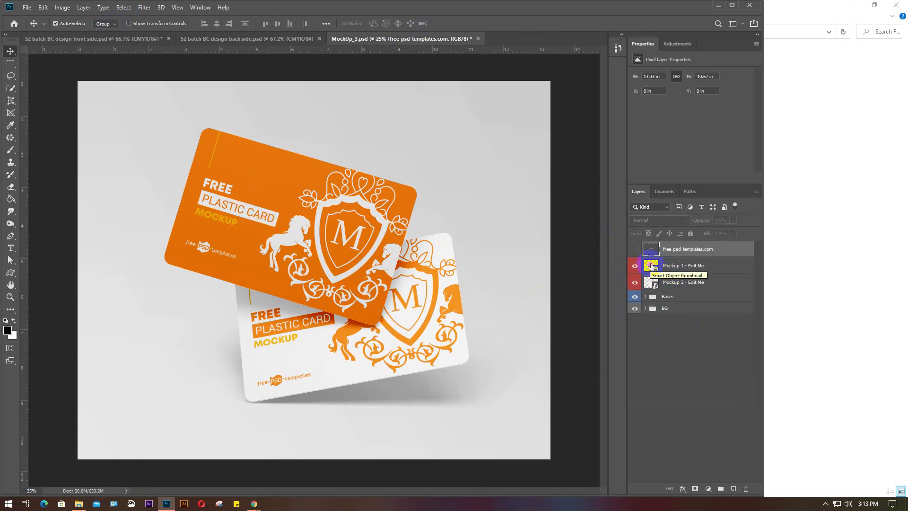
In the Mockup 1 smart object, paste and merge the front-side card layers and hide the MockUp layer
double_click(651, 266)
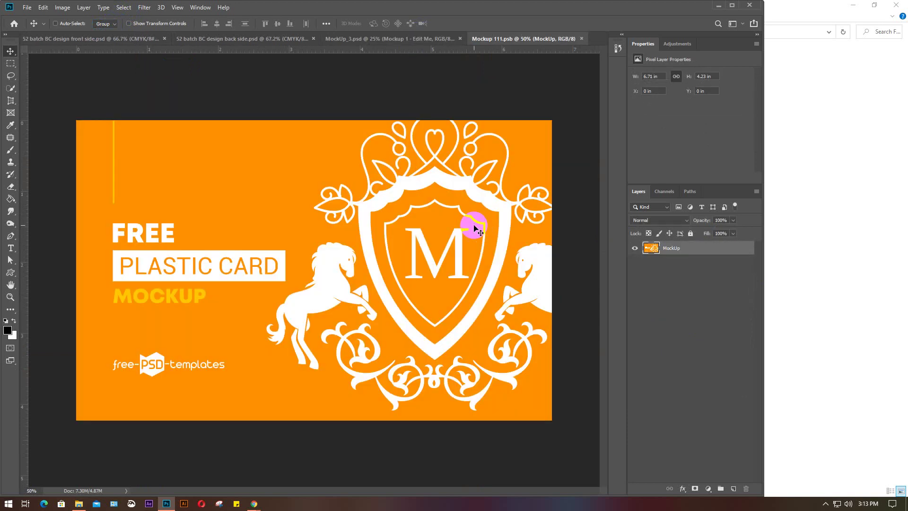
key("ctrl+v")
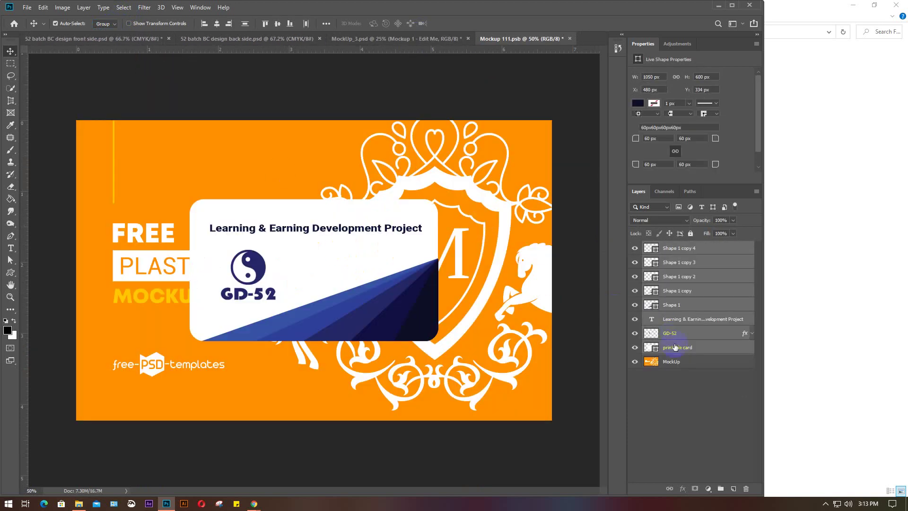
left_click_drag(675, 346, 570, 279)
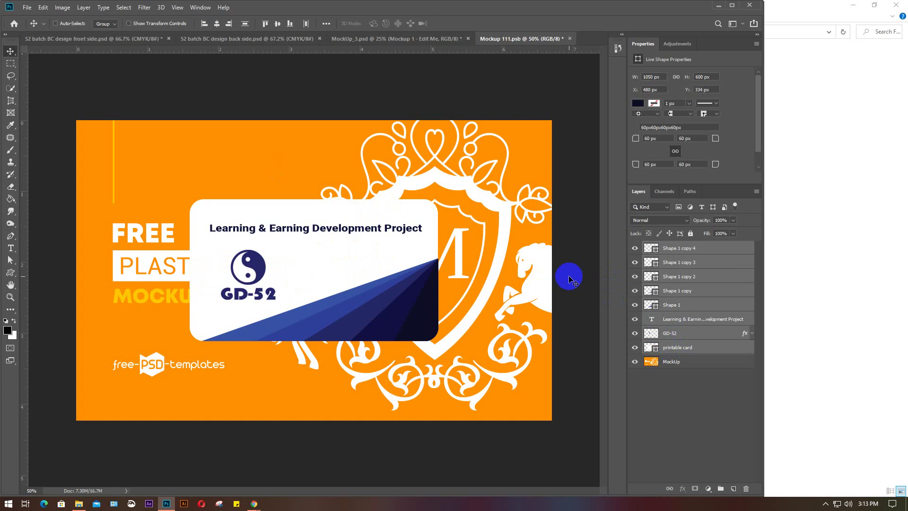
key("ctrl+e")
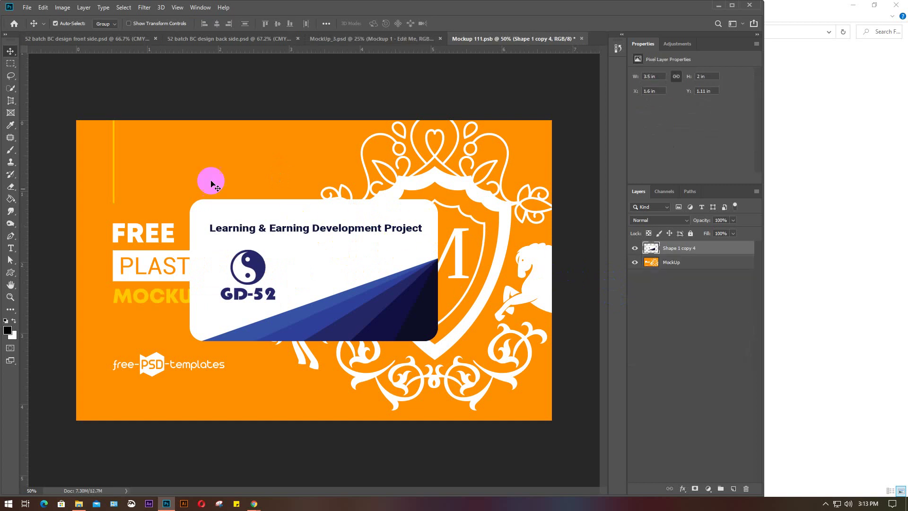
left_click(634, 267)
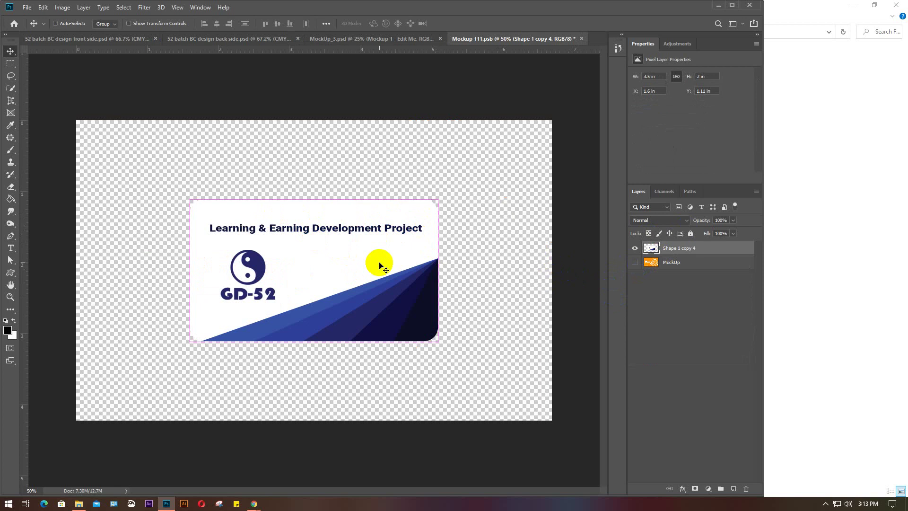
Scale the pasted card design to about 212% so it fills the canvas
key("ctrl+t")
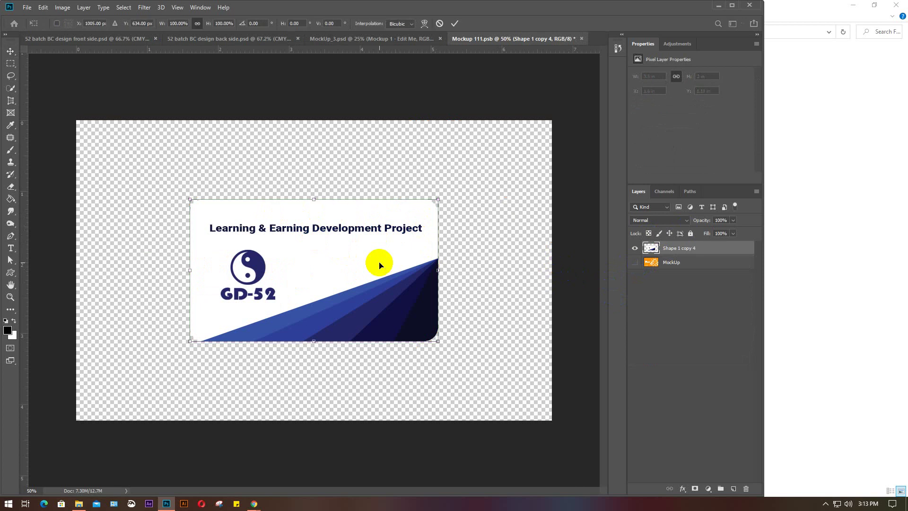
left_click_drag(355, 254, 251, 189)
left_click_drag(324, 263, 558, 430)
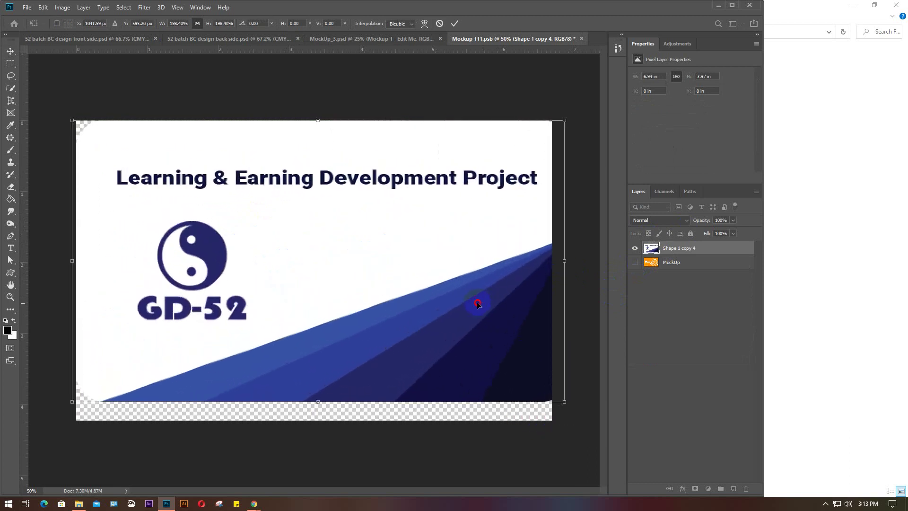
left_click_drag(478, 304, 453, 305)
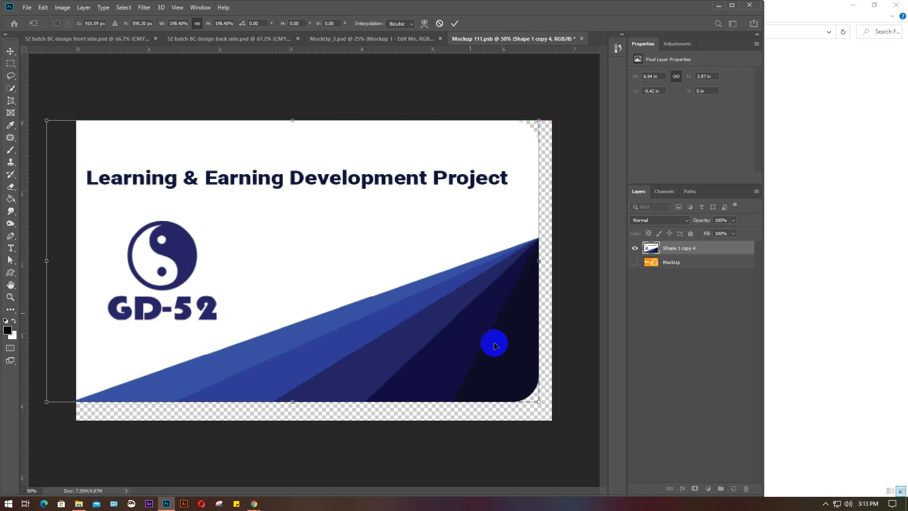
left_click_drag(538, 401, 563, 430)
Nudge the card design into position, apply the transform and save the smart object
key("Down")
key("Down")
key("Right")
key("Right")
key("Right")
key("Right")
key("Right")
key("Right")
key("Right")
key("Right")
key("Right")
key("Right")
key("Right")
key("Right")
key("Right")
key("Right")
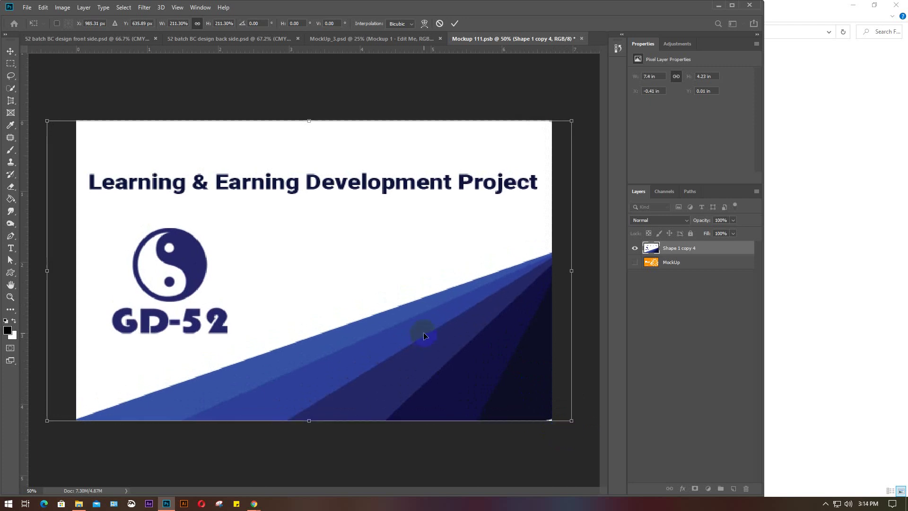
key("Up")
key("Up")
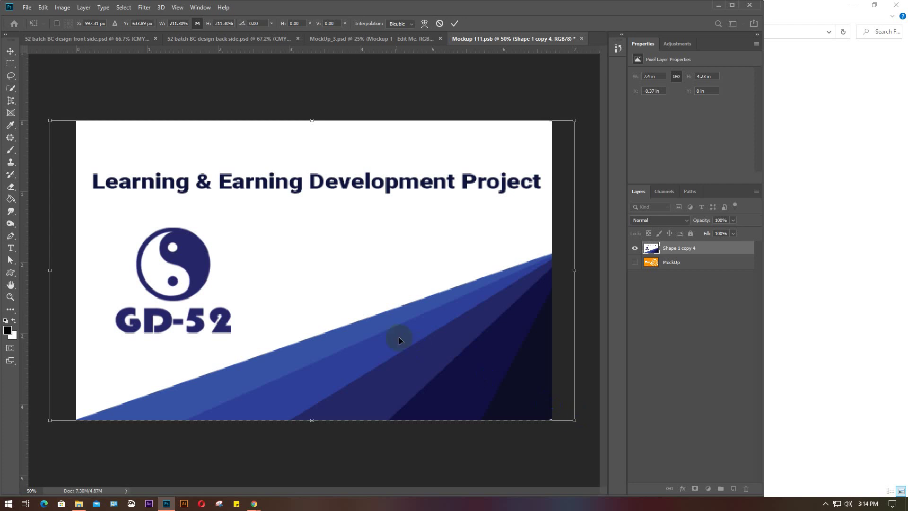
key("Left")
key("Left")
key("Left")
key("Left")
key("Return")
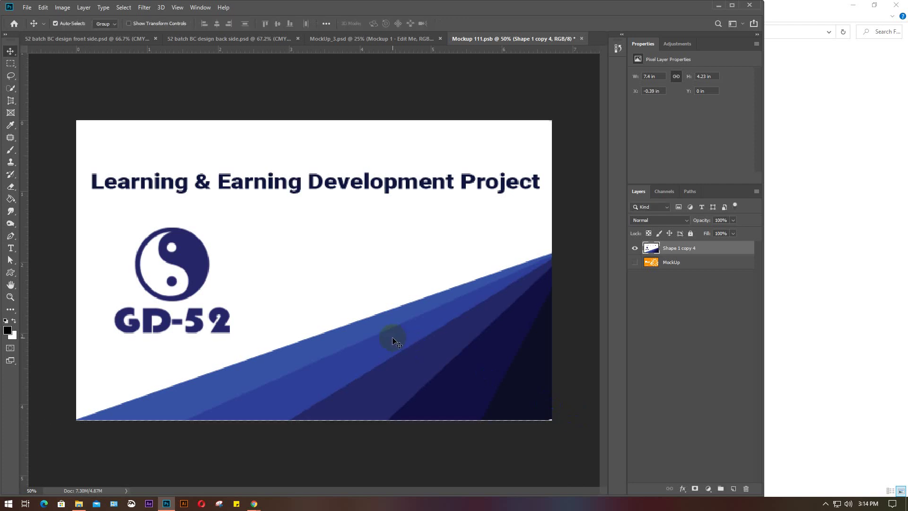
left_click(392, 360)
key("Down")
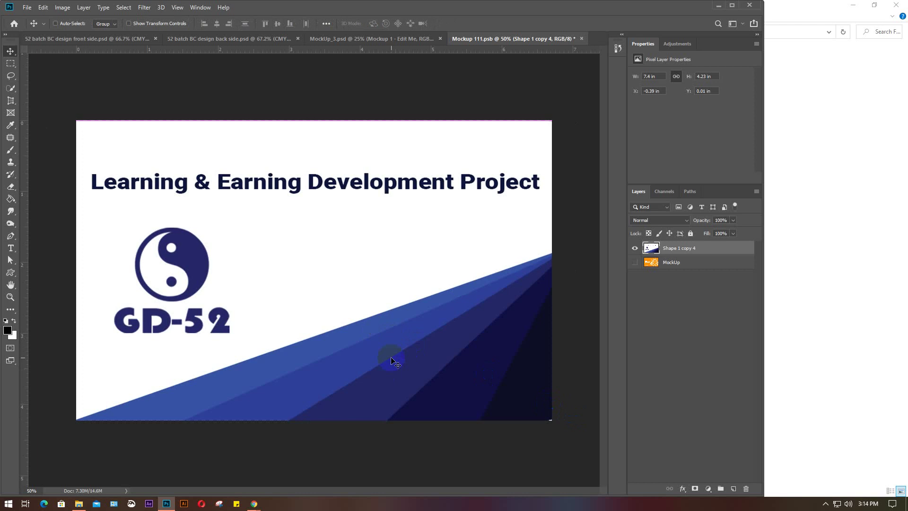
key("ctrl+s")
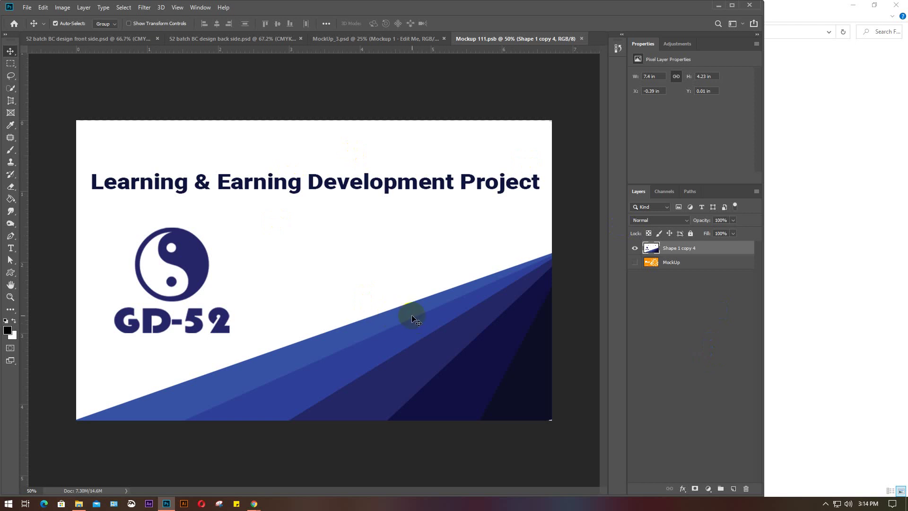
Revert the card, hide the MockUp layer, and scale all card layers to about 190% from the top-left
left_click_drag(412, 315, 407, 313)
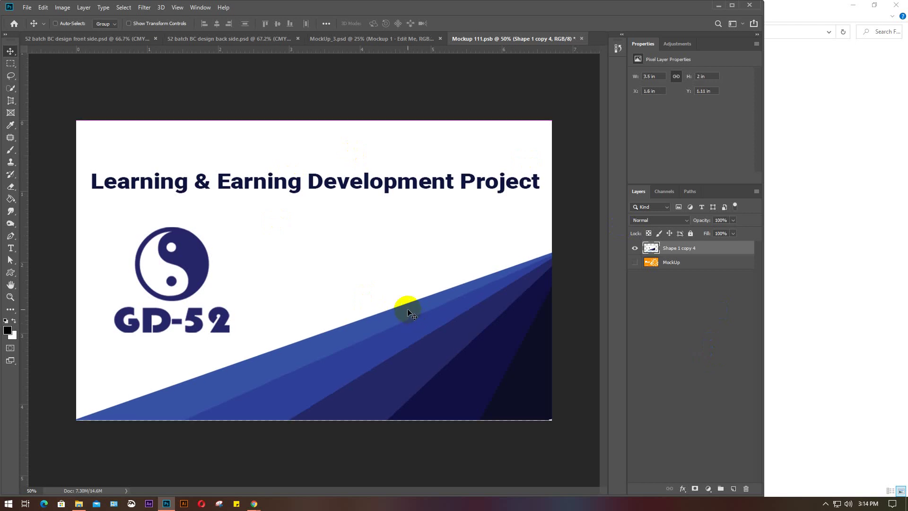
key("ctrl+z")
key("ctrl+z")
key("ctrl+z")
key("ctrl+z")
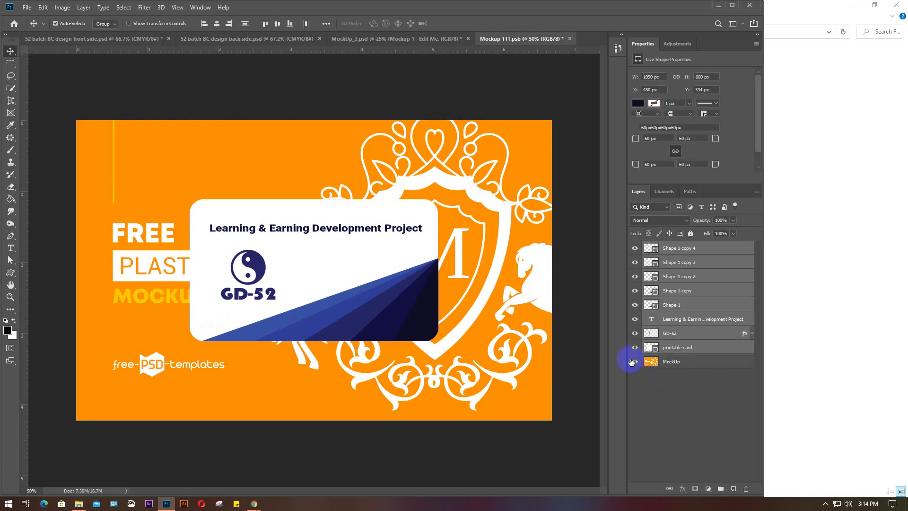
left_click(635, 363)
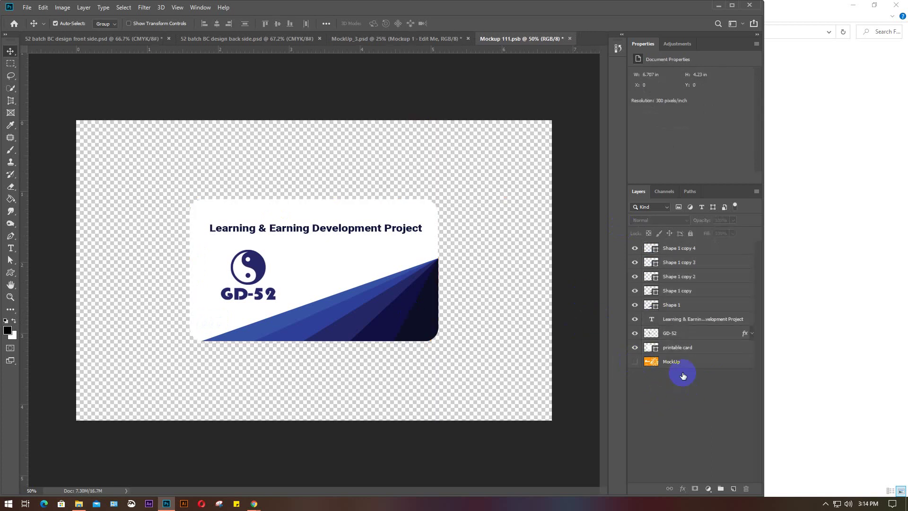
left_click(400, 258)
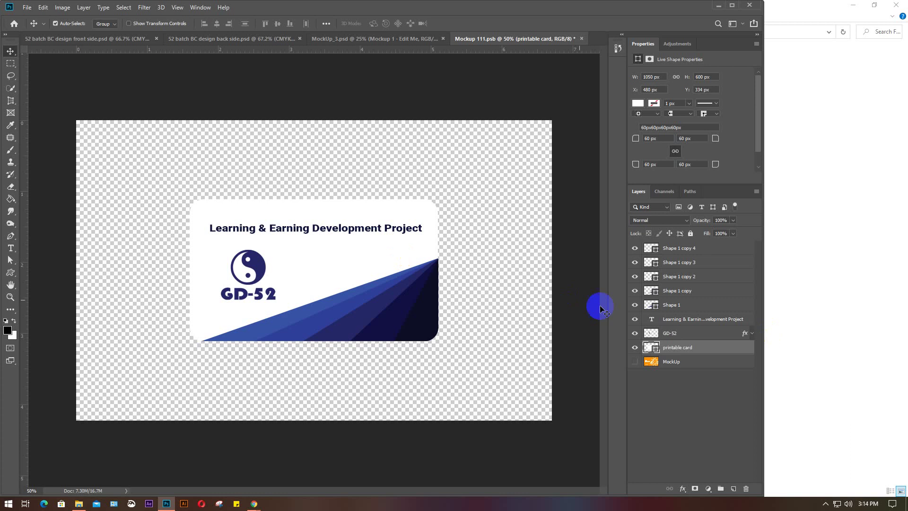
left_click_drag(114, 166, 475, 384)
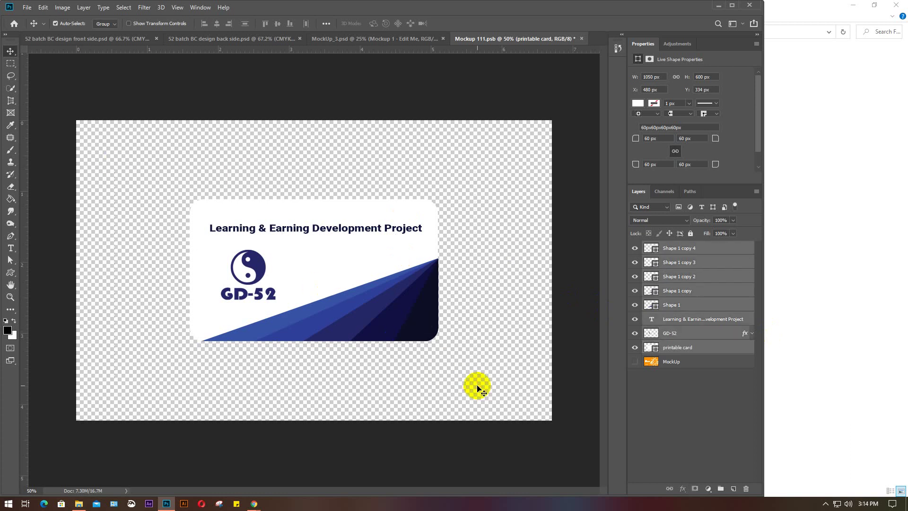
key("ctrl+t")
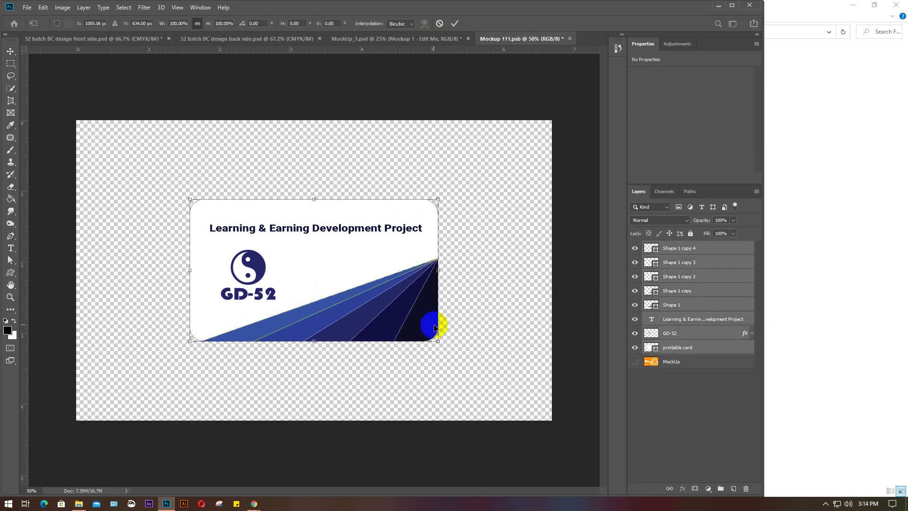
left_click_drag(438, 342, 533, 397)
mouse_move(304, 247)
left_mouse_down()
mouse_move(285, 229)
mouse_move(294, 233)
left_mouse_up()
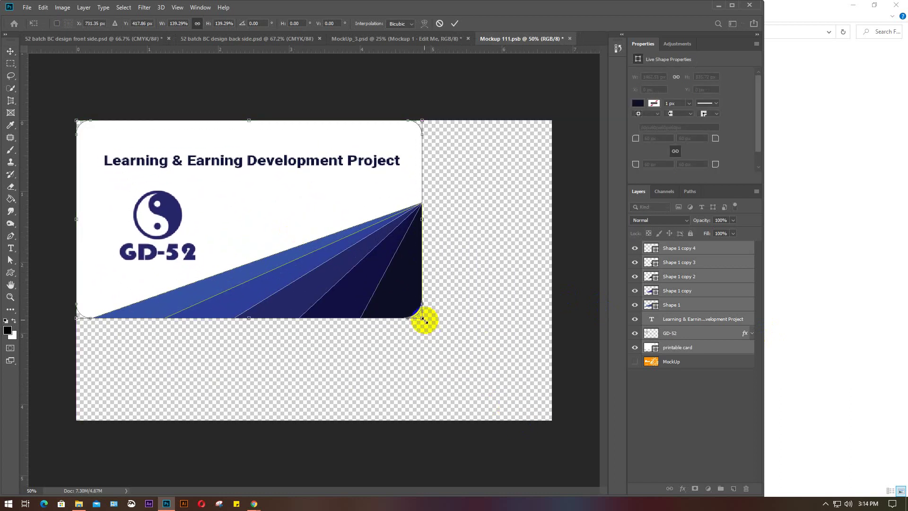
left_click_drag(424, 319, 542, 408)
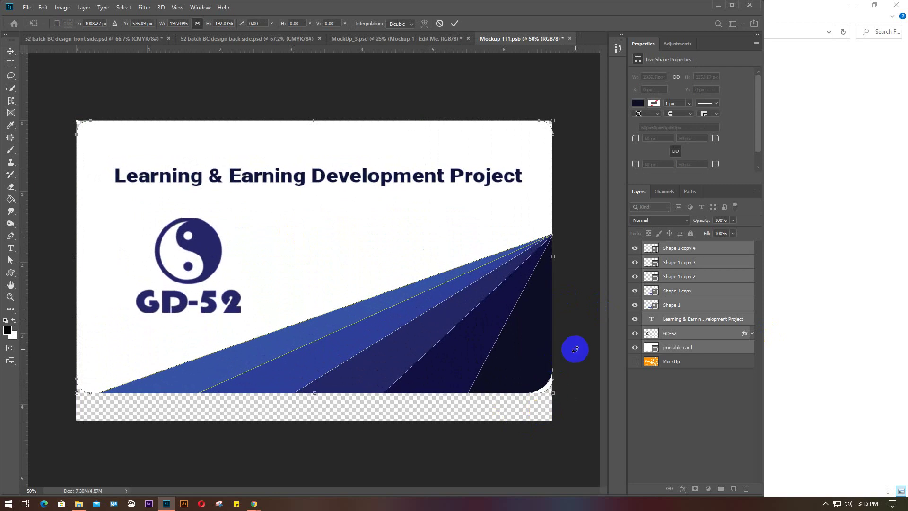
key("Return")
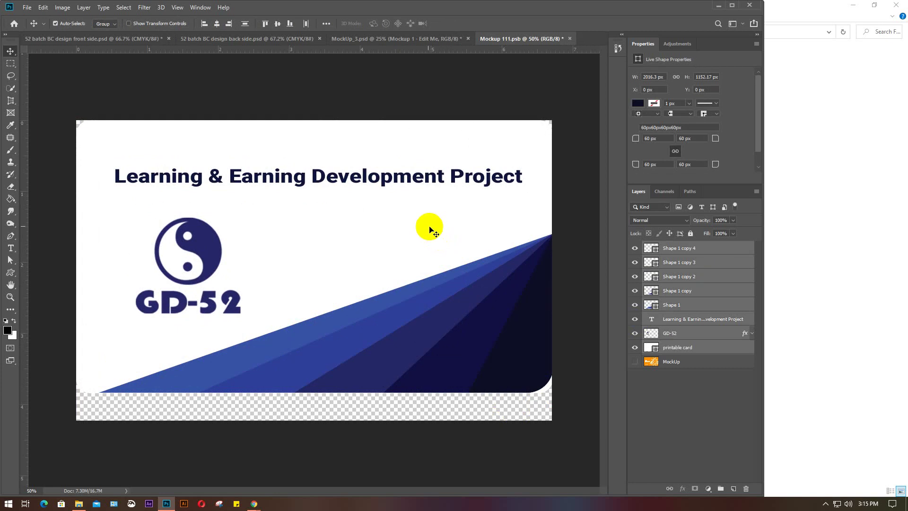
Stretch the white printable card background down over the bottom strip
left_click(700, 362)
left_click(379, 245)
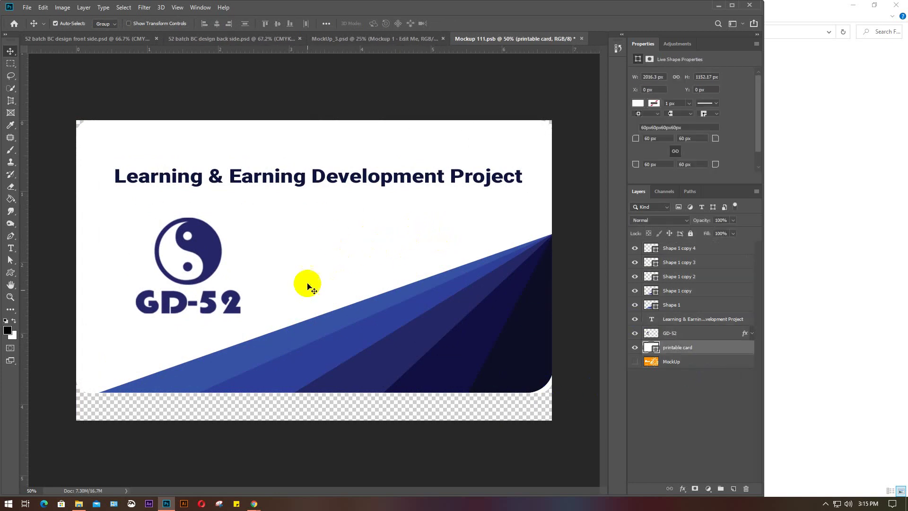
key("ctrl+t")
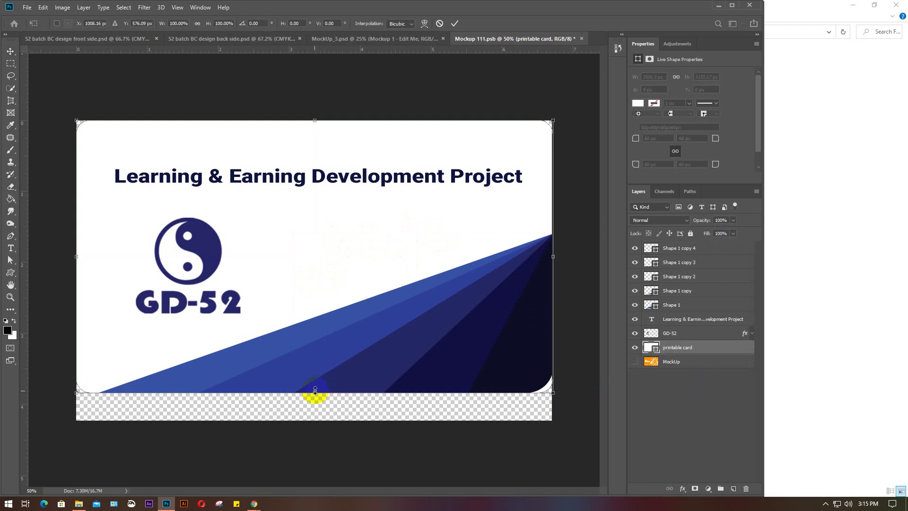
left_click_drag(314, 394, 309, 417)
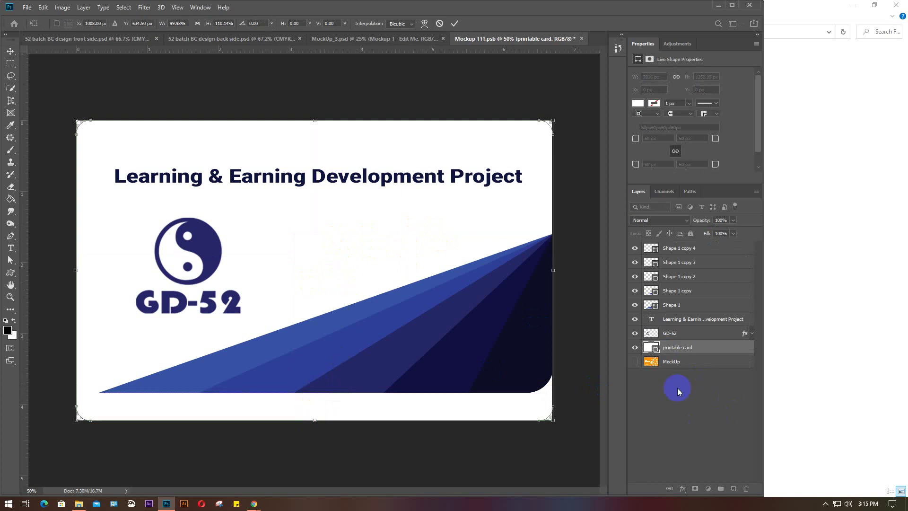
key("Return")
Move the five blue Shape stripes to the card's bottom edge and shift the GD-52 logo right and down
left_click(710, 252)
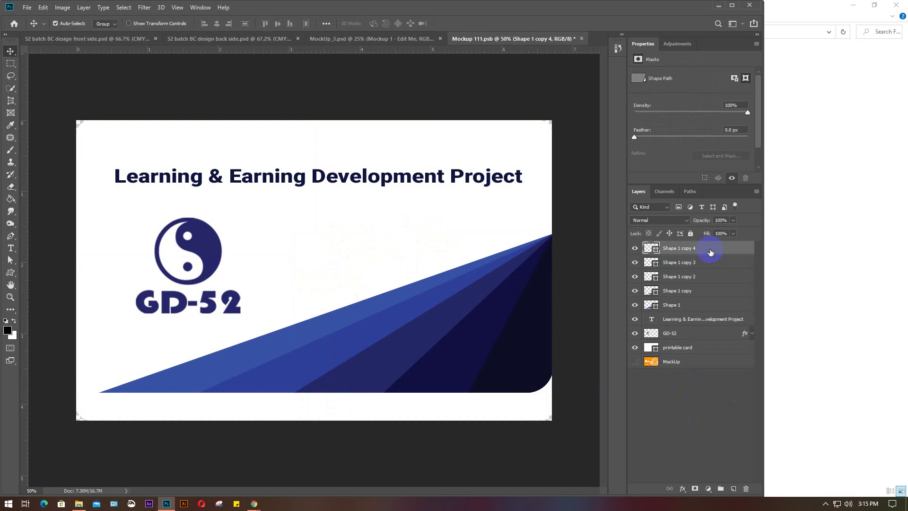
left_click(695, 303, "shift")
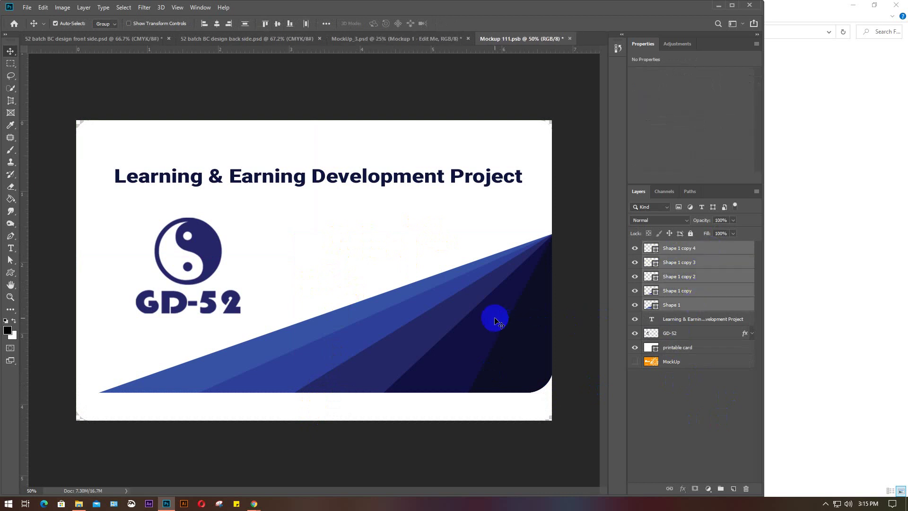
left_click_drag(494, 322, 495, 349)
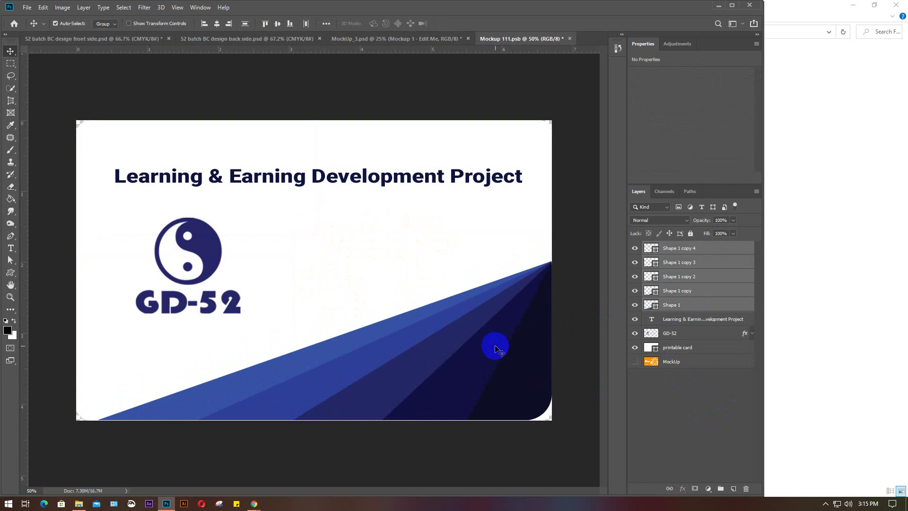
left_click_drag(201, 246, 210, 268)
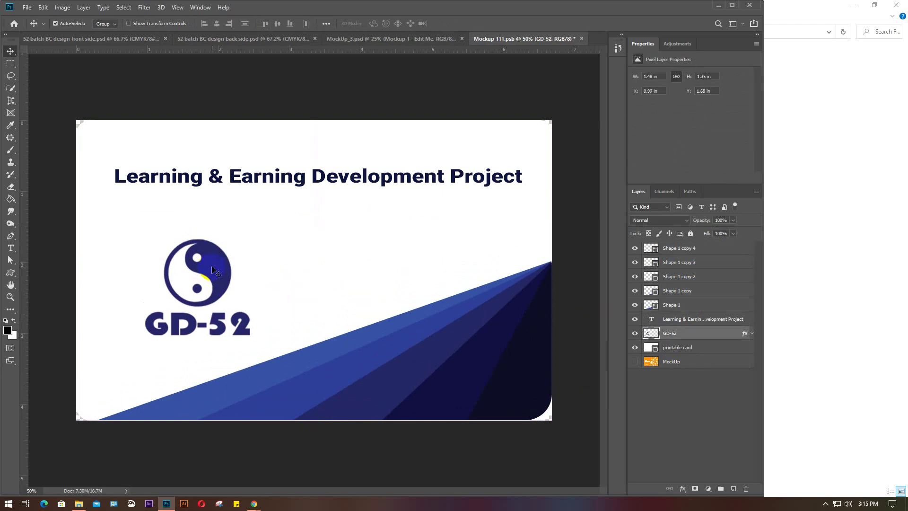
Select every card layer from Shape 1 copy 4 down to printable card and delete them
left_click(258, 179)
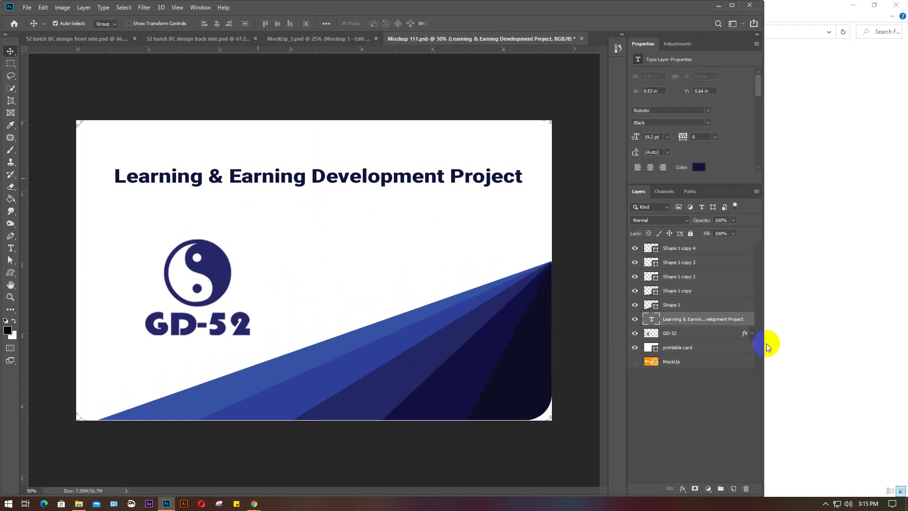
left_click(695, 248)
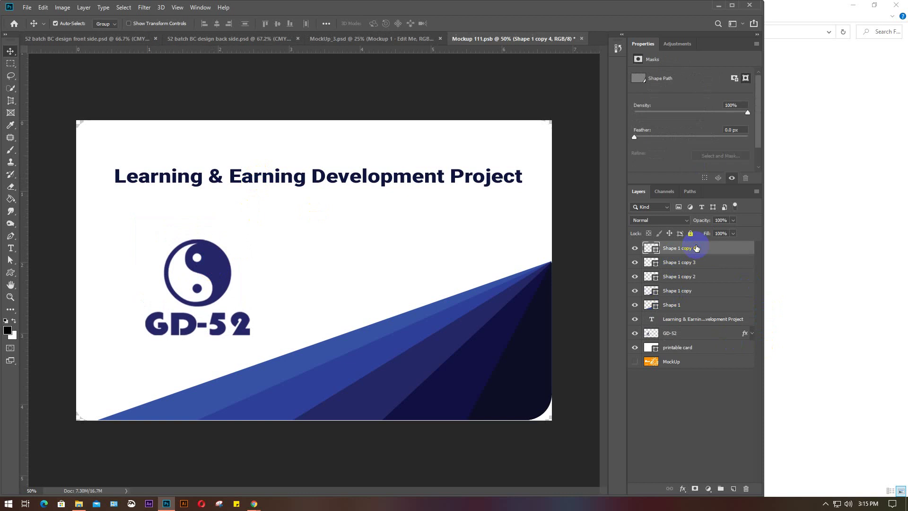
left_click(689, 347, "shift")
key("Delete")
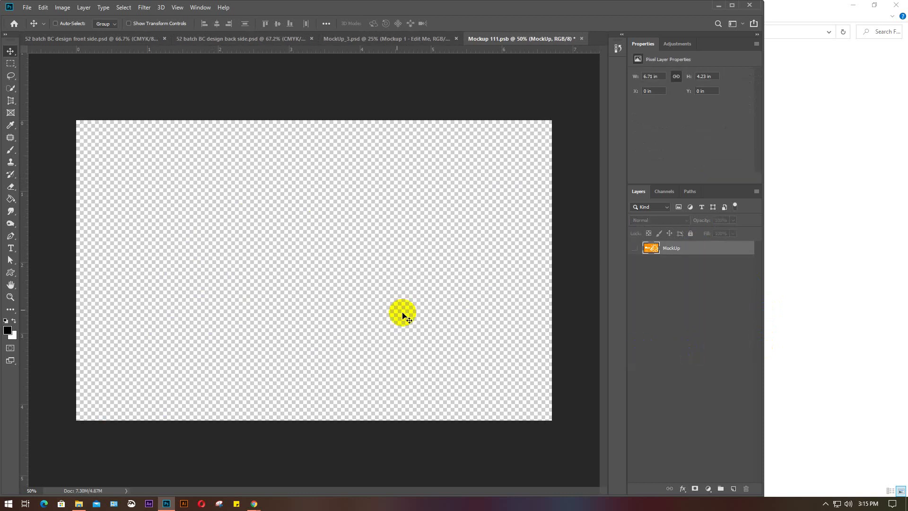
Restore and merge the card layers, stretch them to 7.4 × 4.23 in over the canvas, and save
key("ctrl+z")
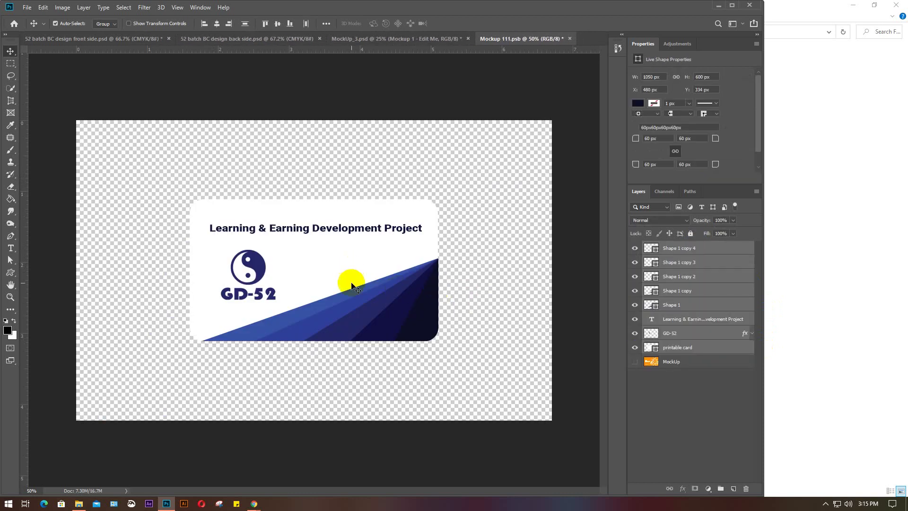
key("ctrl+e")
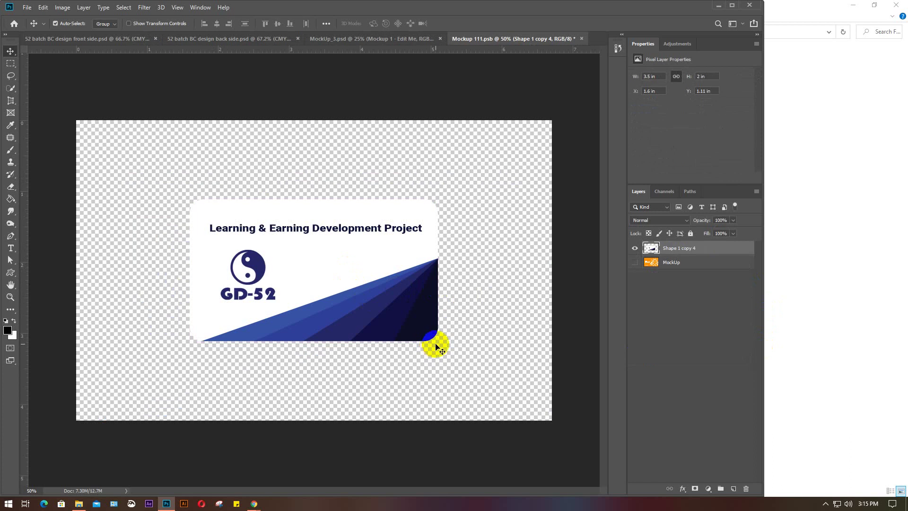
key("ctrl+t")
left_click_drag(418, 308, 278, 233)
left_click_drag(313, 261, 561, 472)
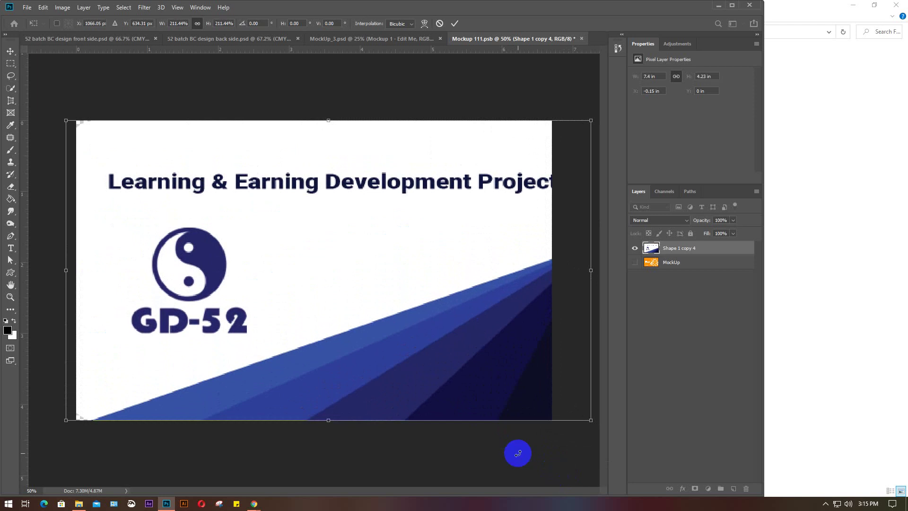
left_click_drag(420, 311, 410, 309)
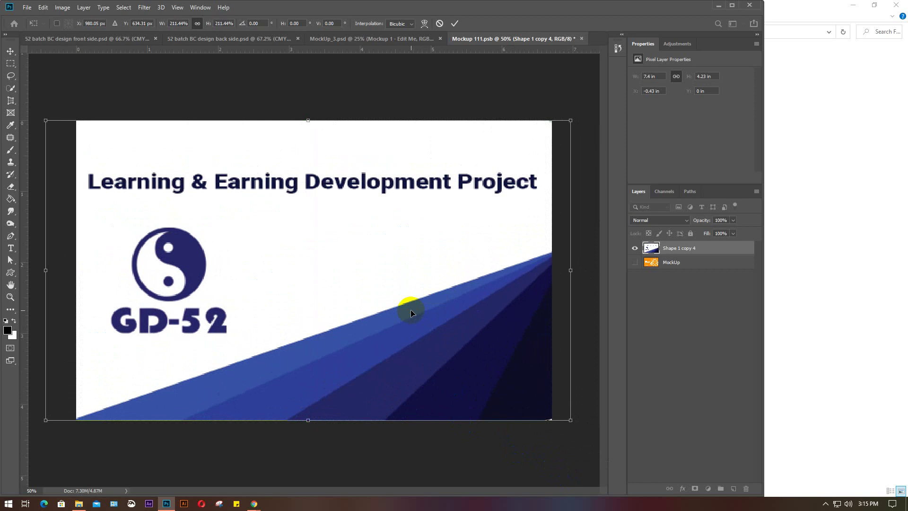
key("Return")
key("ctrl+s")
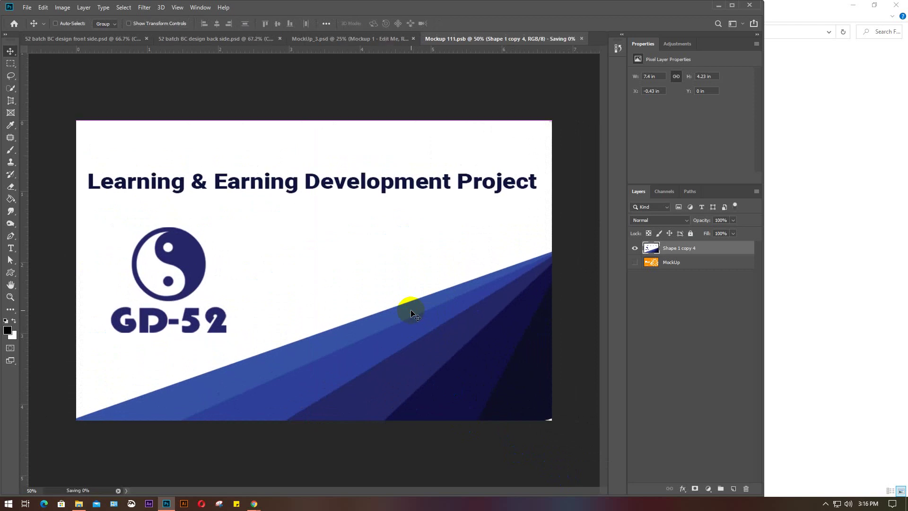
Close the smart object, then unlock the printable card and bleed layers in the back-side file
left_click(582, 39)
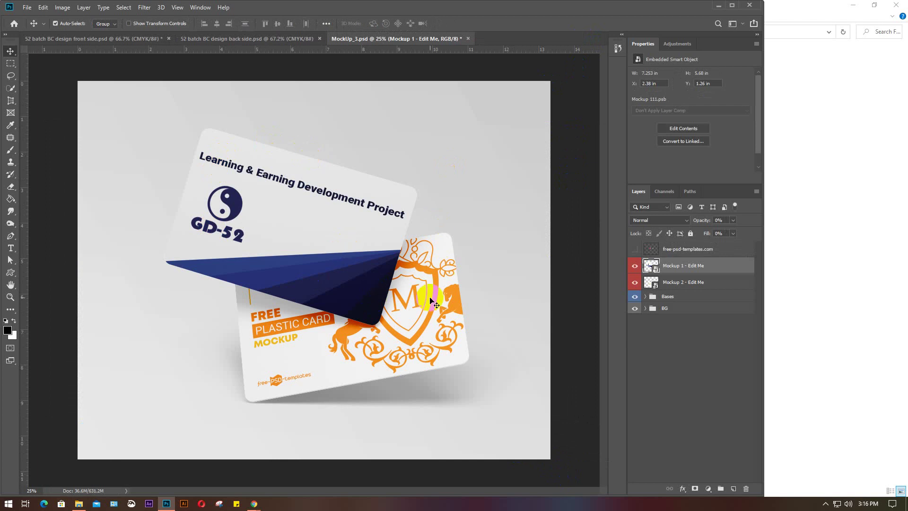
left_click(205, 38)
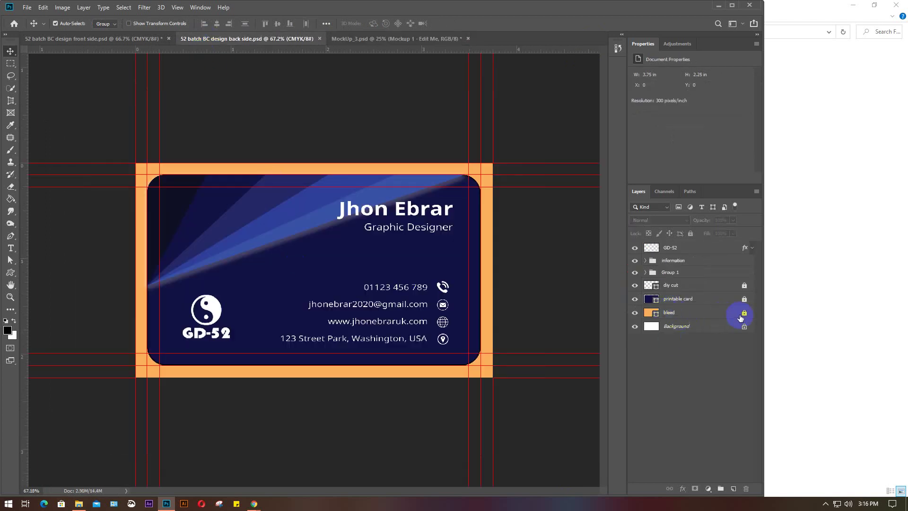
left_click(743, 298)
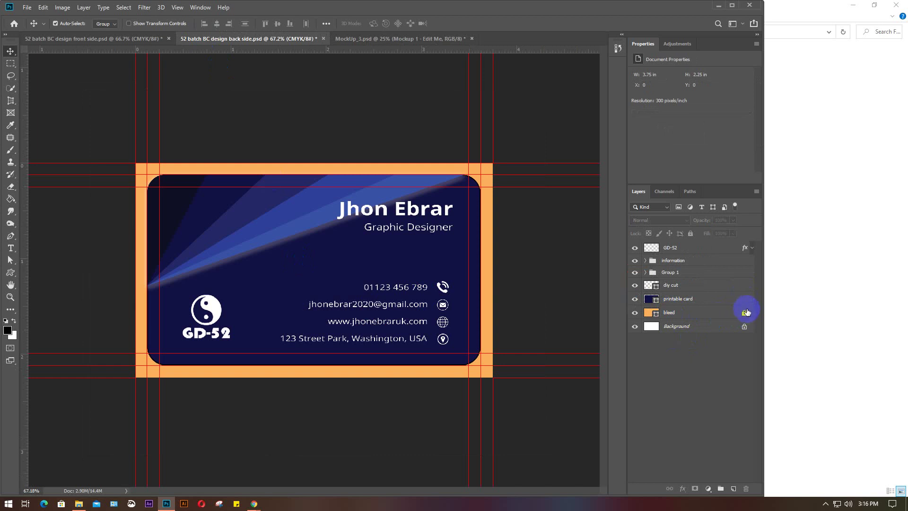
left_click(743, 313)
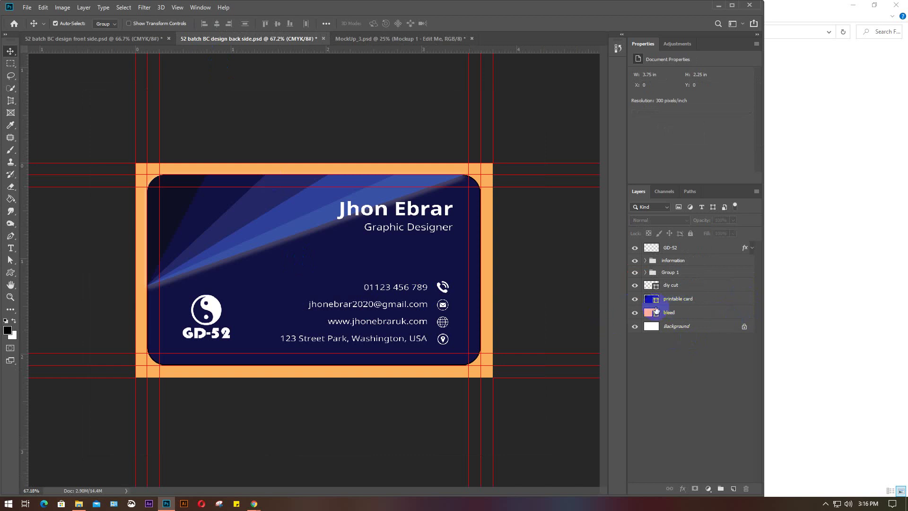
Fully lock the bleed and diy cut layers, marquee-select the design layers, and return to MockUp_3.psd
left_click(723, 314)
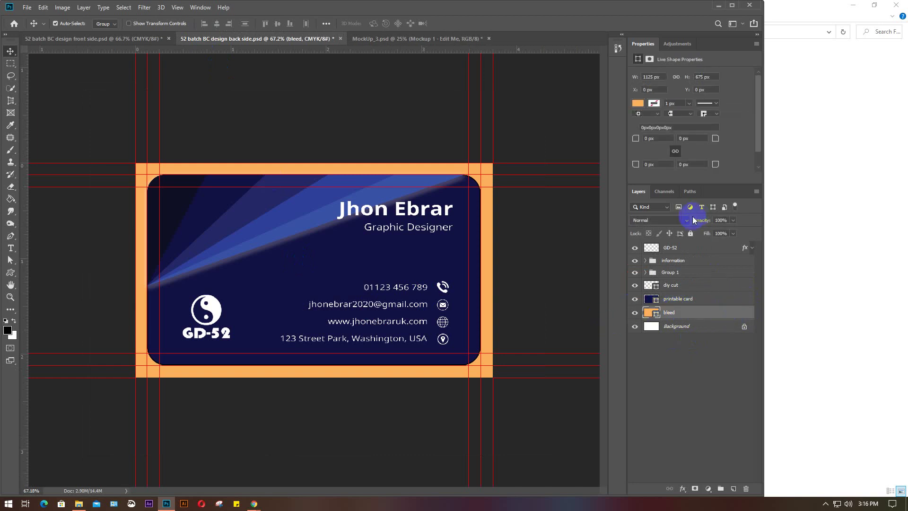
left_click(692, 234)
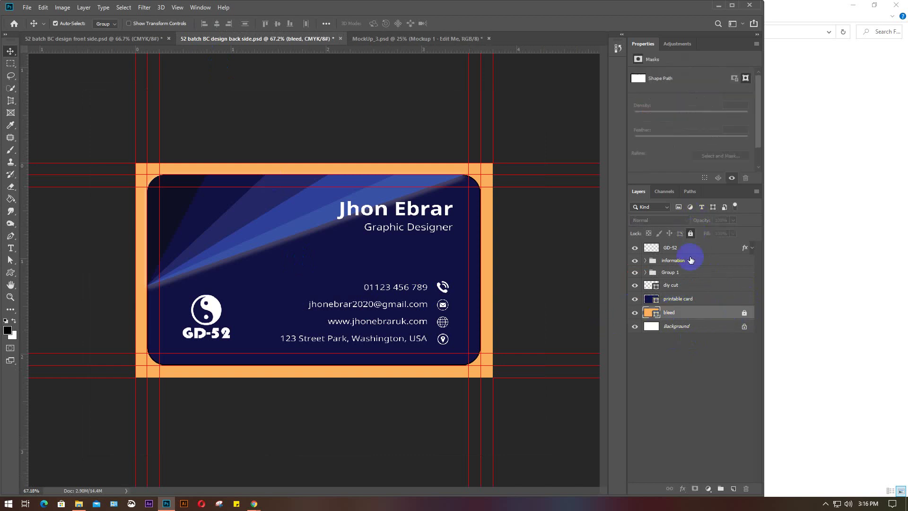
left_click(693, 284)
left_click(690, 233)
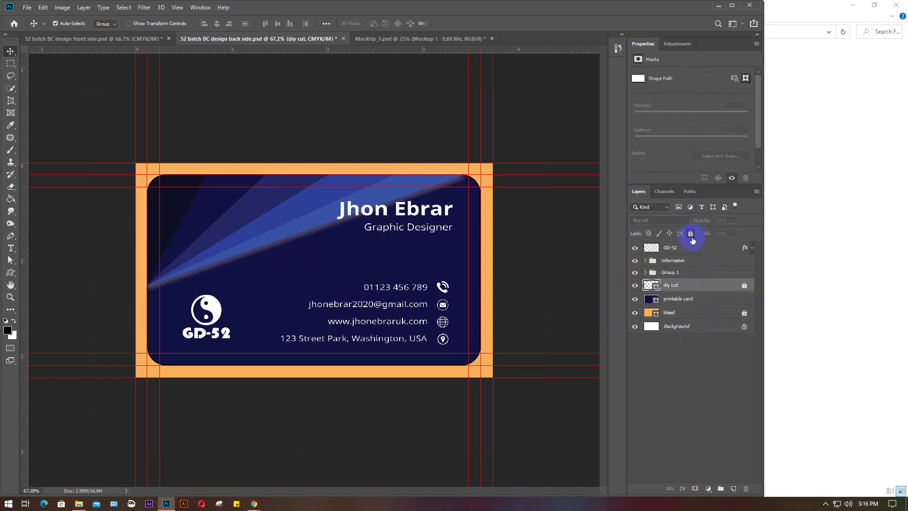
left_click_drag(121, 156, 488, 402)
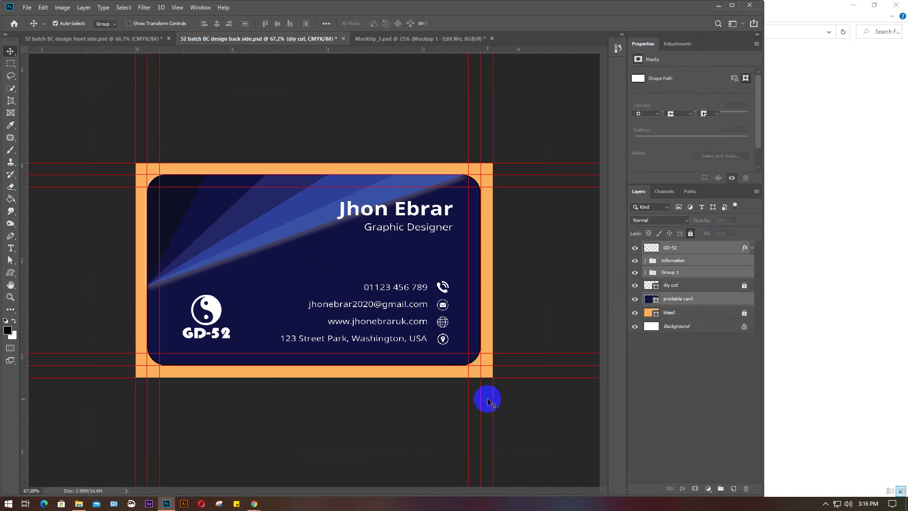
left_click(377, 39)
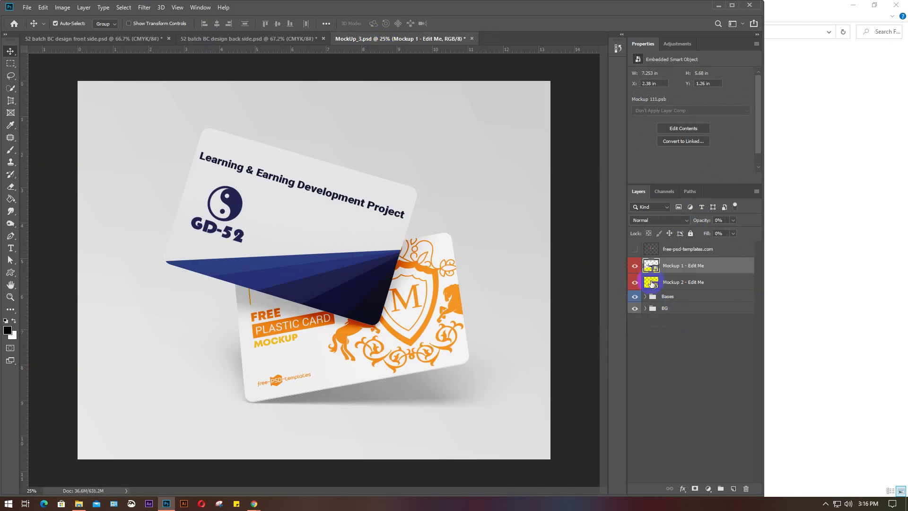
In the Mockup 2 smart object, hide the MockUp placeholder and paste and merge the back-side design
double_click(651, 283)
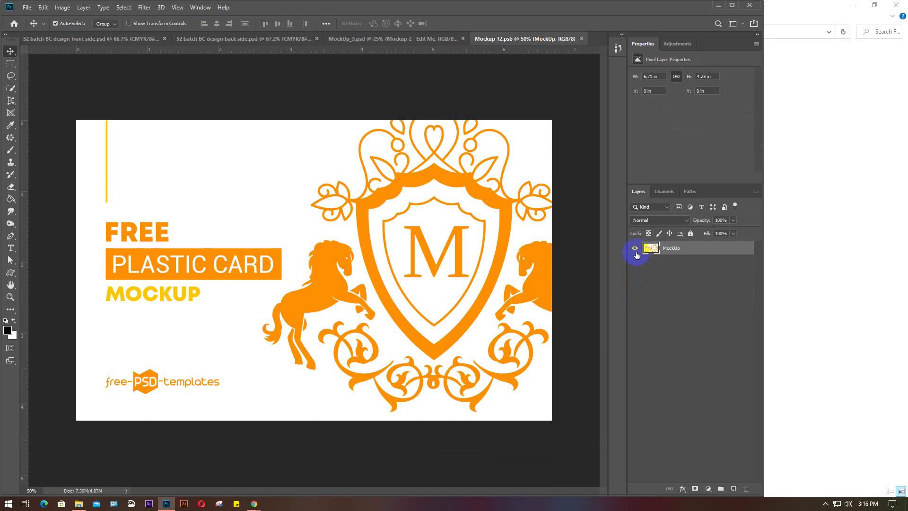
left_click(635, 249)
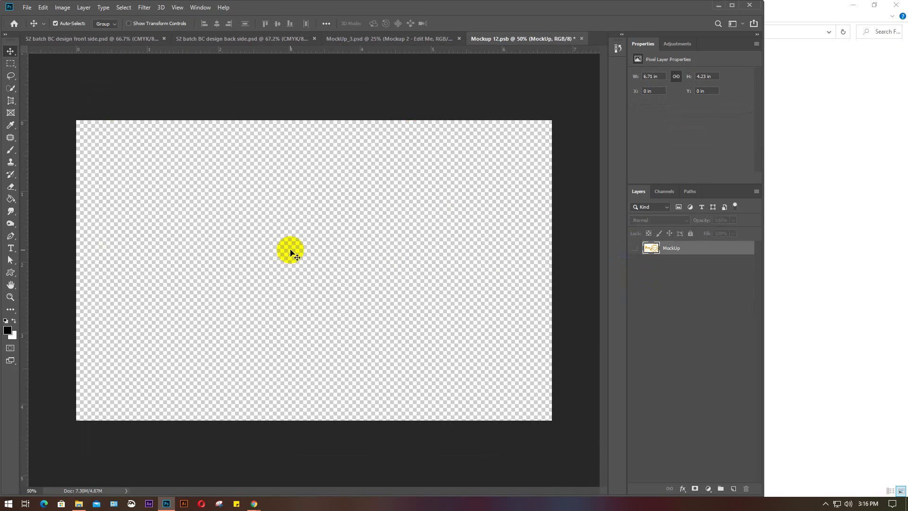
key("ctrl+v")
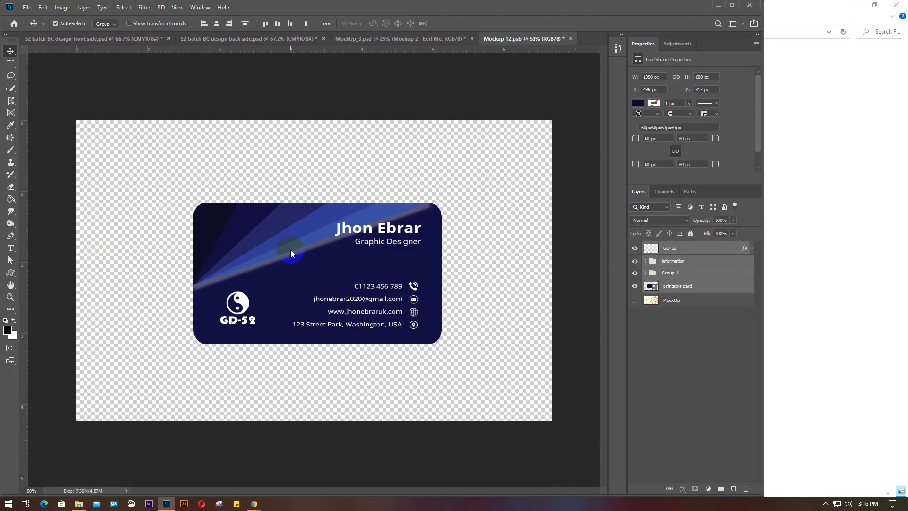
key("ctrl+e")
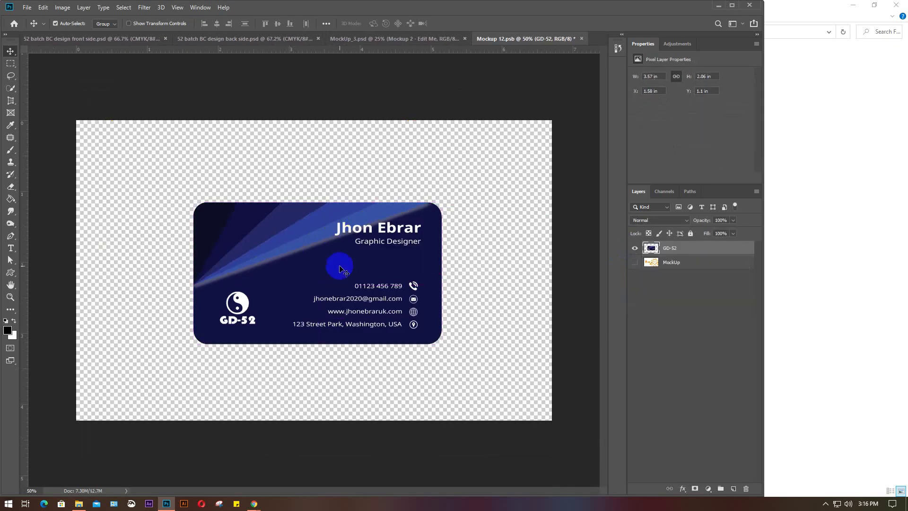
Scale the back-side card to fill the canvas, save the smart object, and close it
key("ctrl+t")
left_click_drag(333, 266, 218, 185)
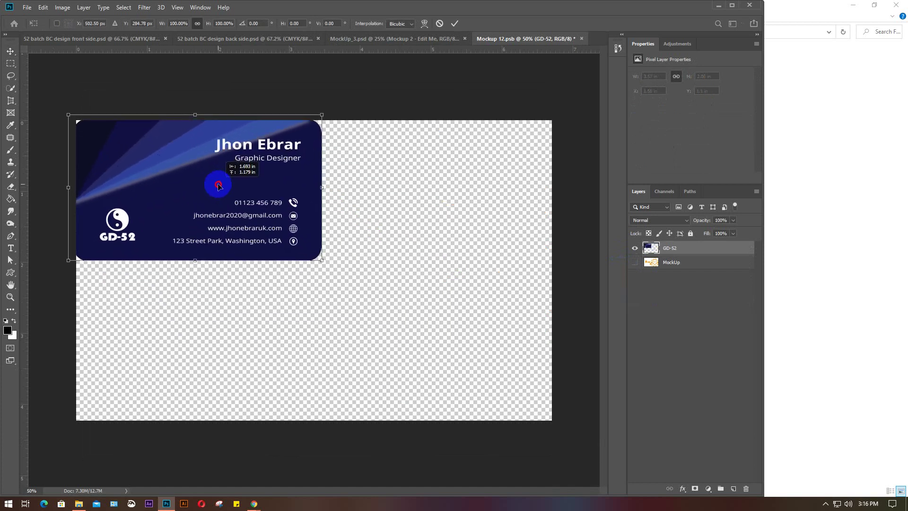
left_click_drag(324, 263, 561, 420)
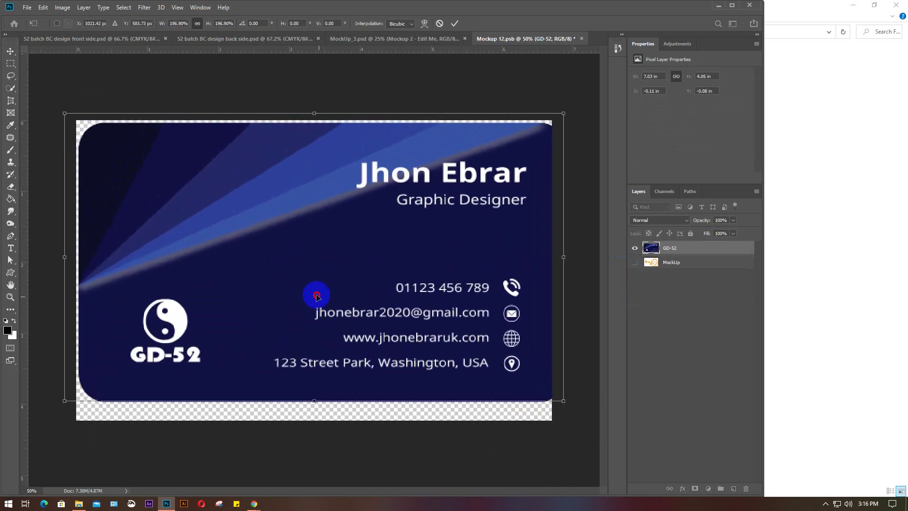
left_click_drag(314, 294, 308, 290)
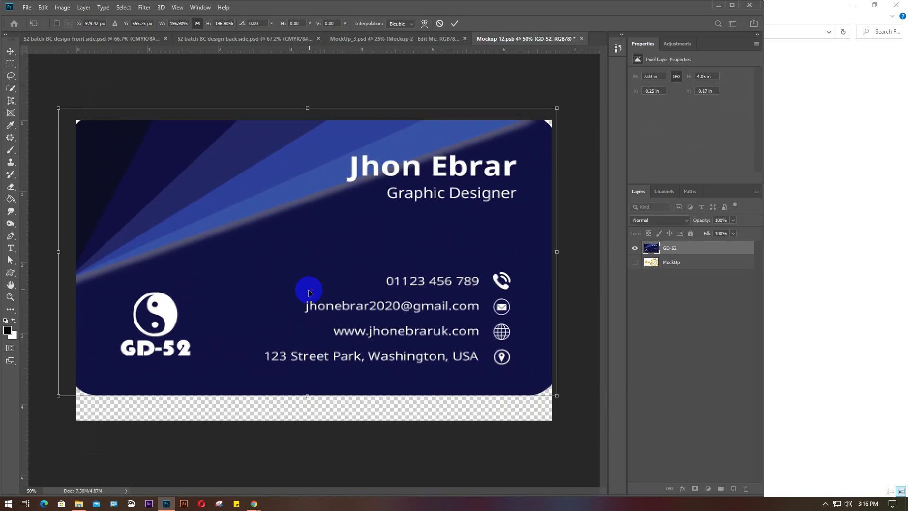
left_click_drag(557, 395, 593, 436)
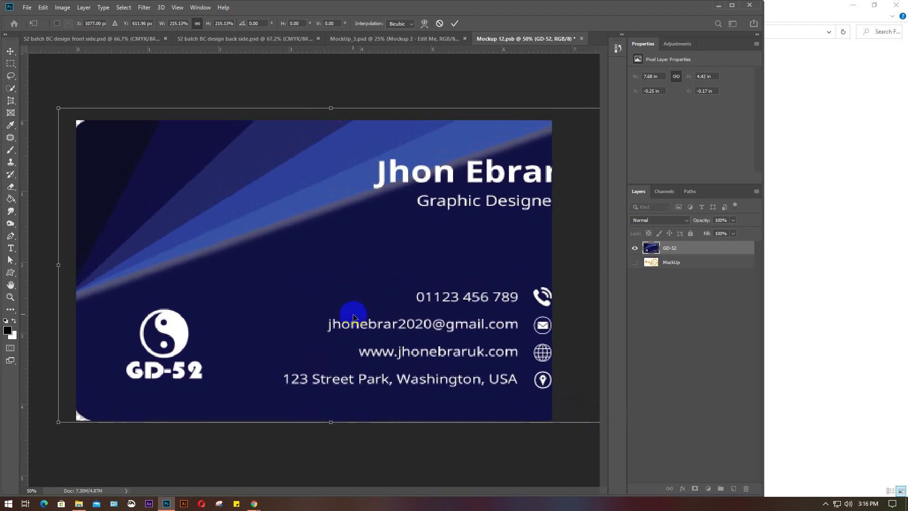
left_click_drag(351, 314, 330, 315)
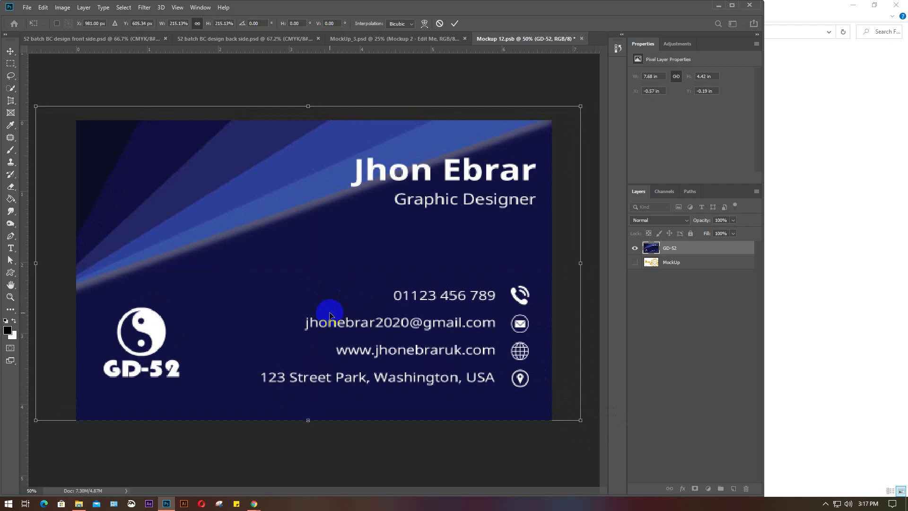
left_click_drag(330, 315, 325, 316)
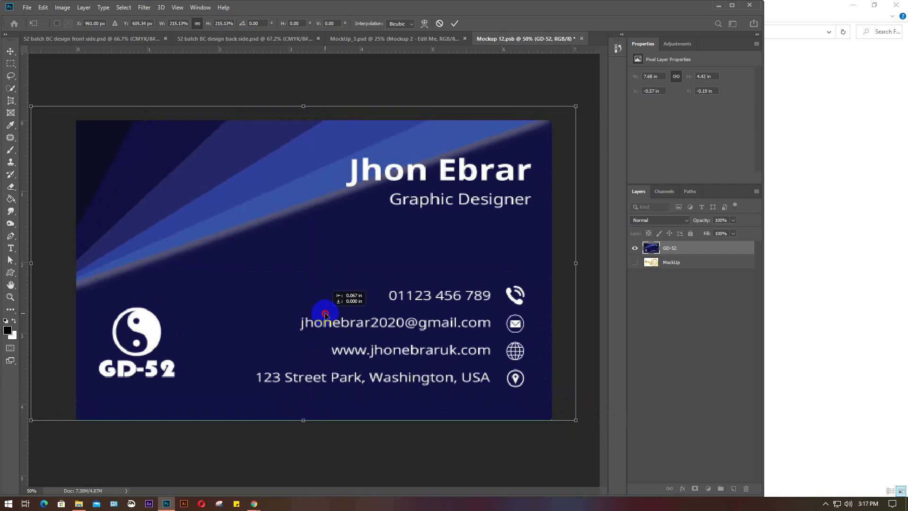
key("Return")
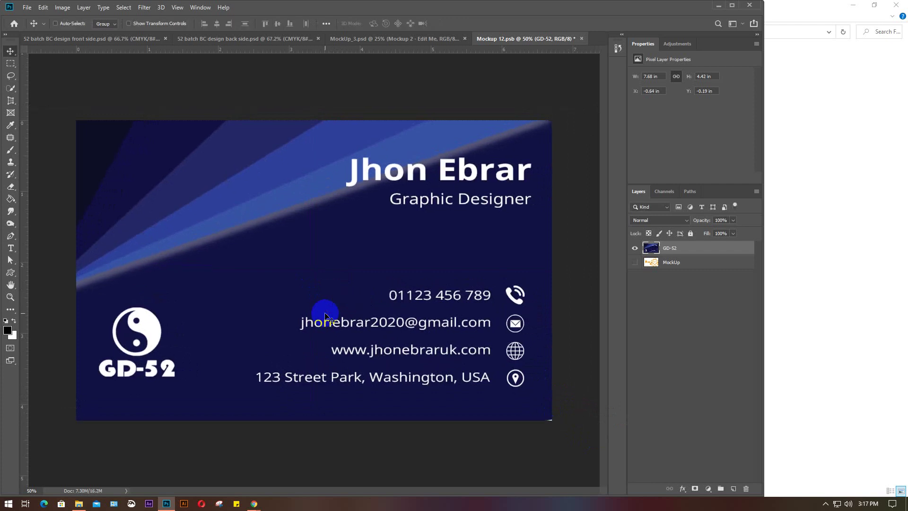
key("ctrl+s")
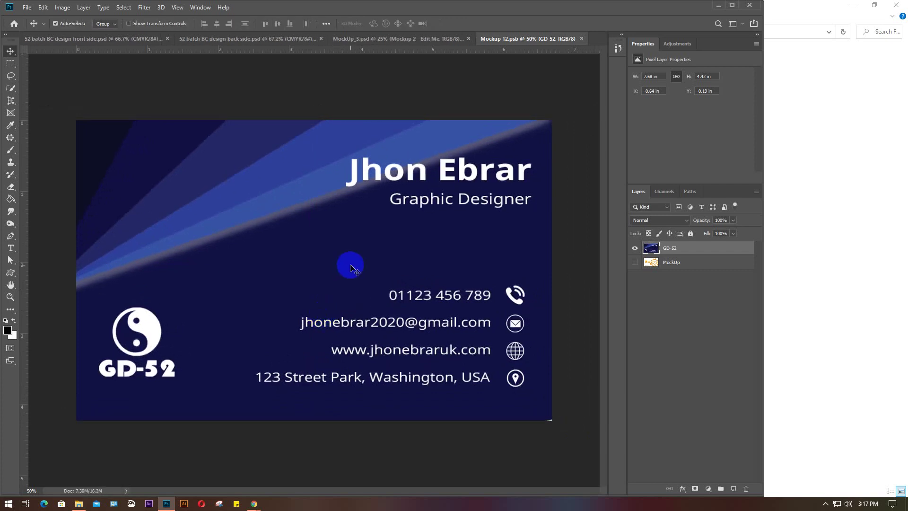
left_click(581, 39)
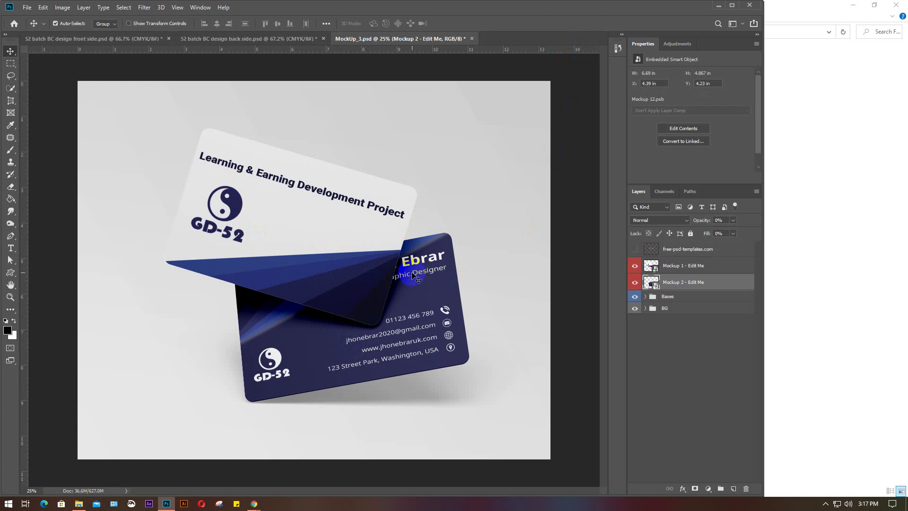
Open the File menu in MockUp_3.psd with both GD-52 card designs in place
left_click(211, 203)
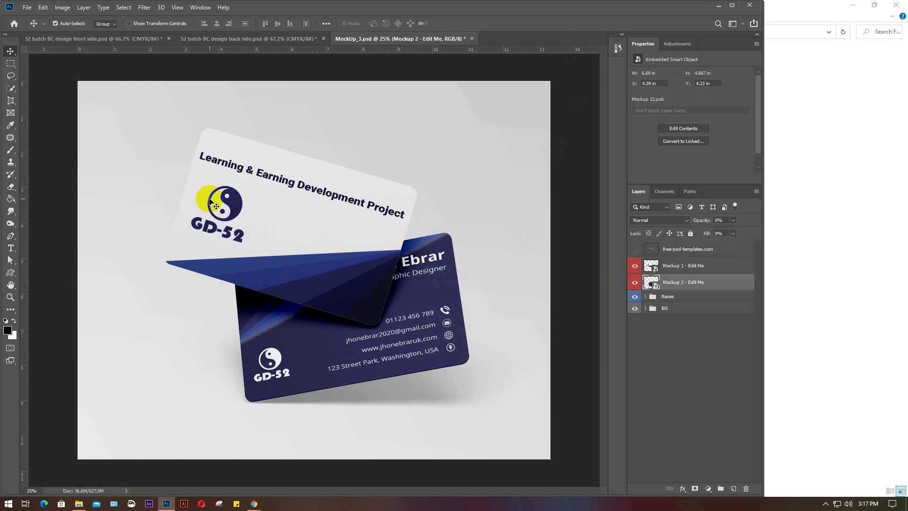
left_click(26, 8)
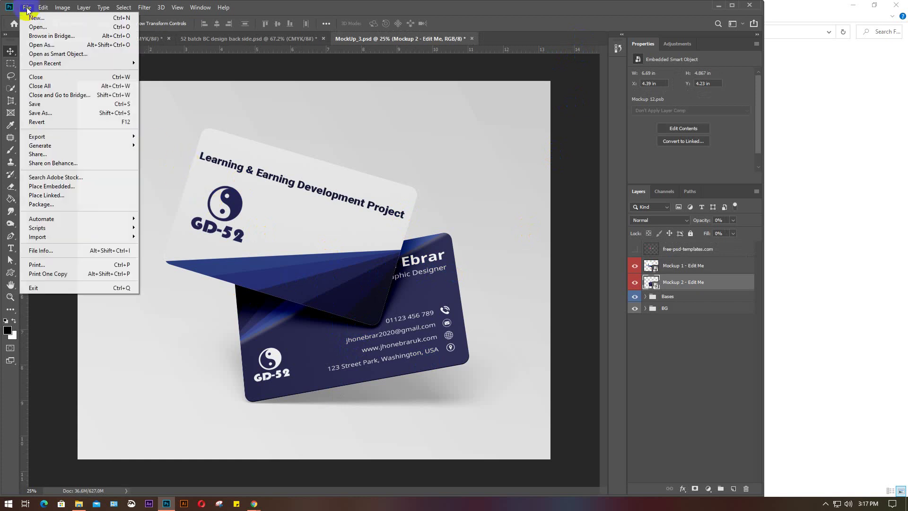
Save the mockup to the Desktop as a JPEG named '52 batch 1'
left_click(44, 112)
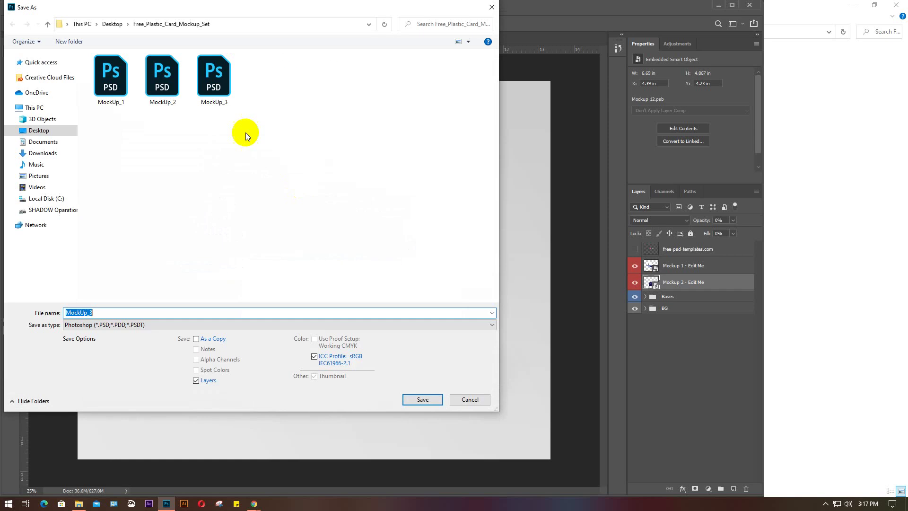
left_click(110, 24)
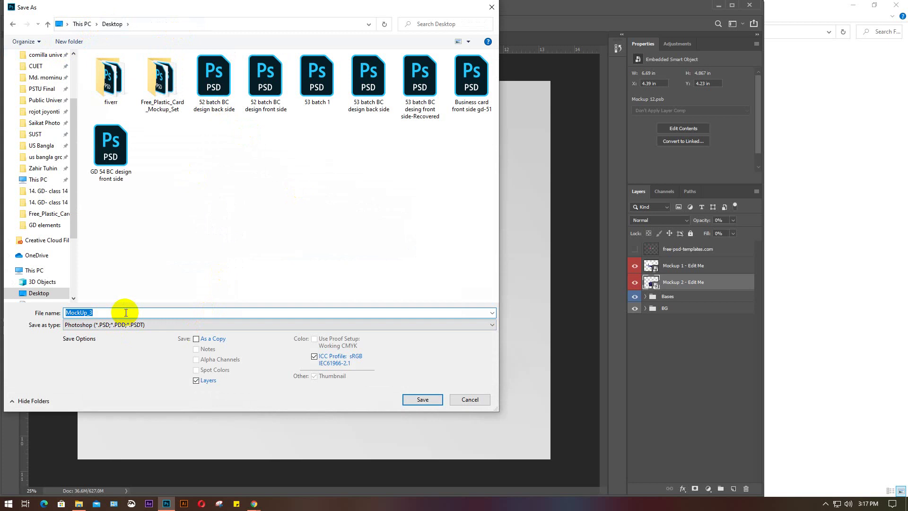
type("52 batch")
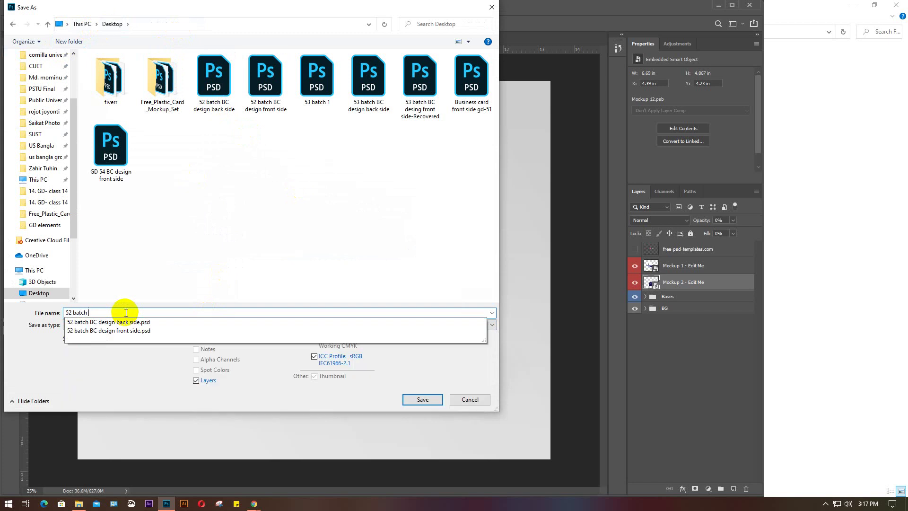
type(" 1")
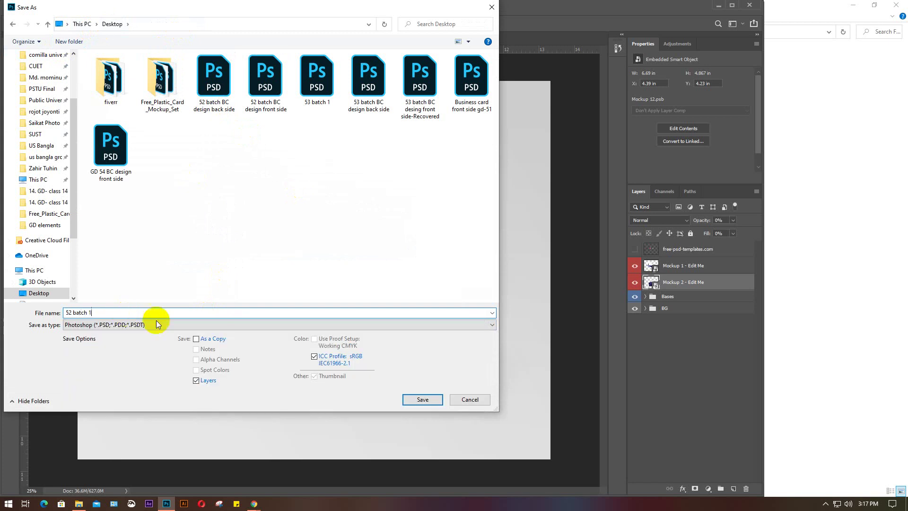
left_click(158, 324)
left_click(126, 398)
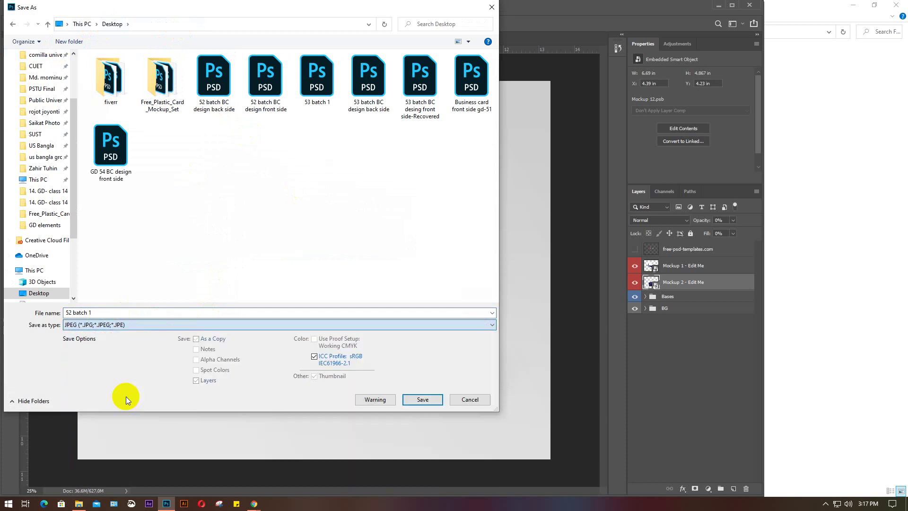
left_click(410, 400)
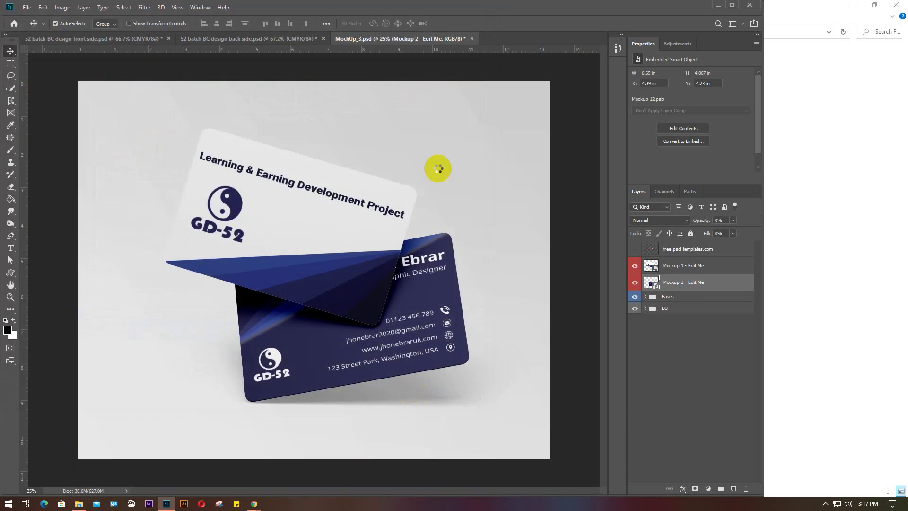
Set JPEG quality to 12, then close MockUp_3.psd without saving its changes
mouse_move(615, 195)
left_mouse_down()
mouse_move(599, 198)
mouse_move(619, 202)
left_mouse_up()
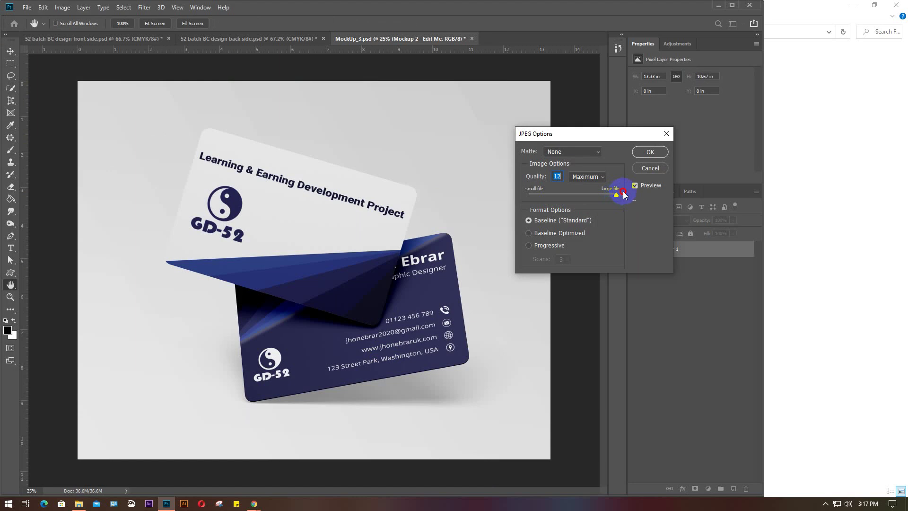
left_click(654, 154)
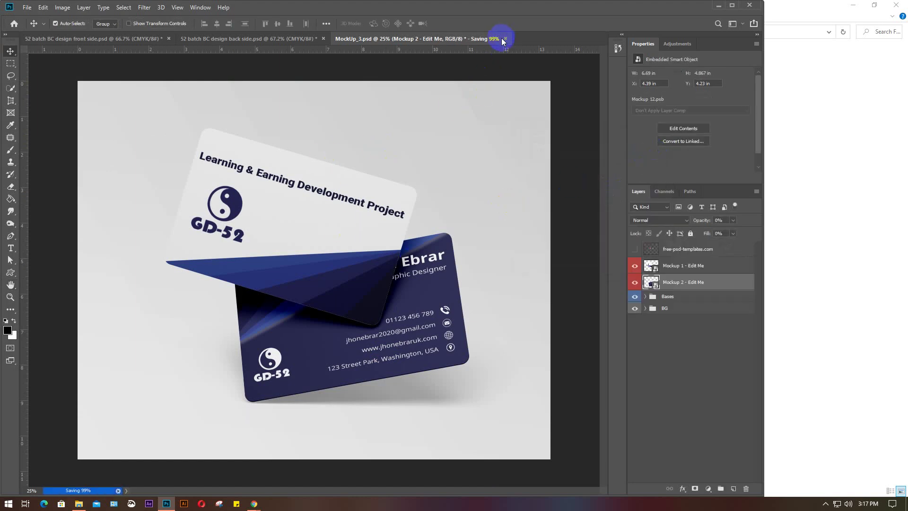
left_click(472, 38)
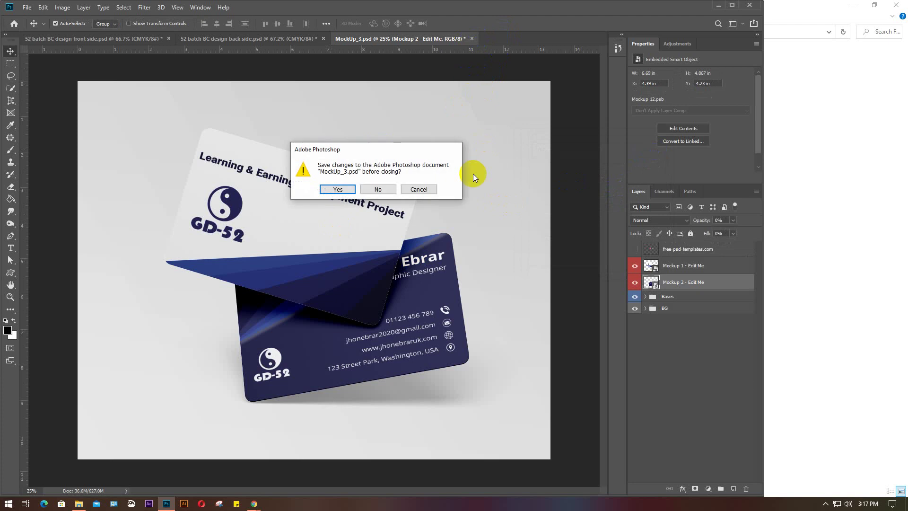
left_click(385, 189)
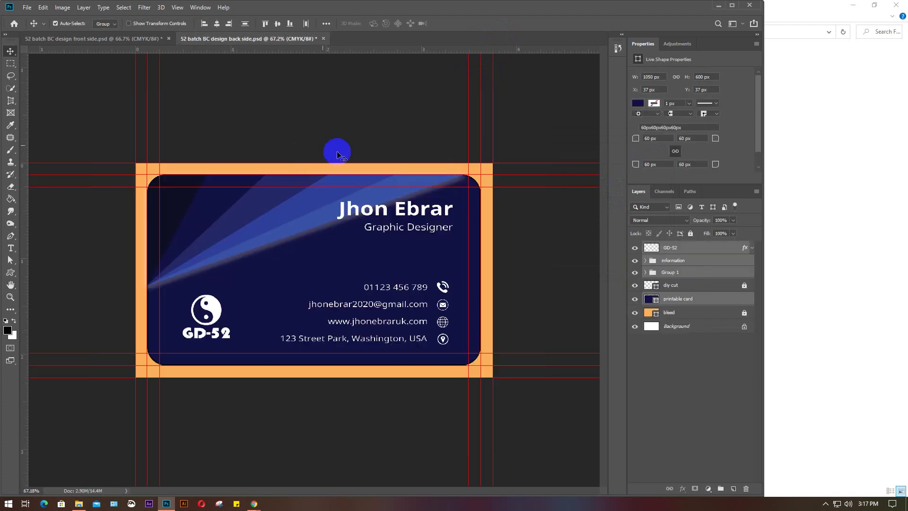
Hide the bleed layer and save the back side as quality-12 JPEG '52 batch BC design back side'
left_click(634, 314)
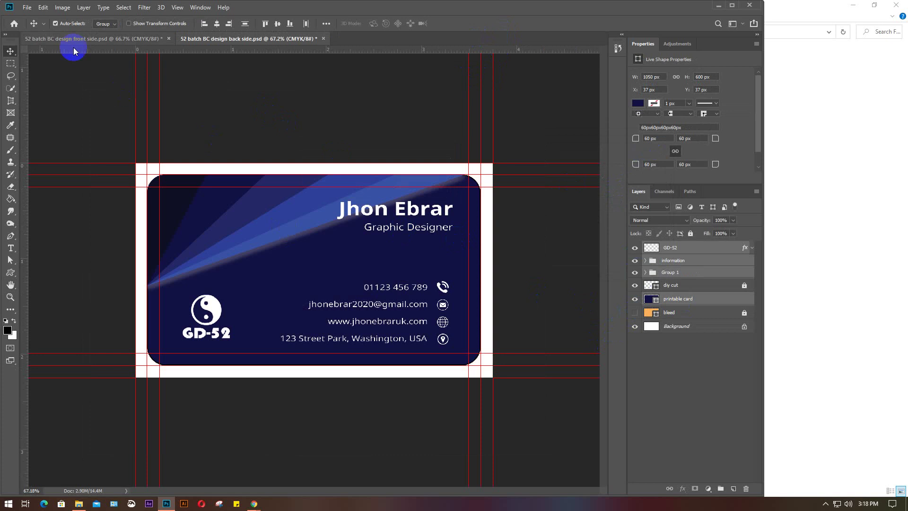
left_click(27, 8)
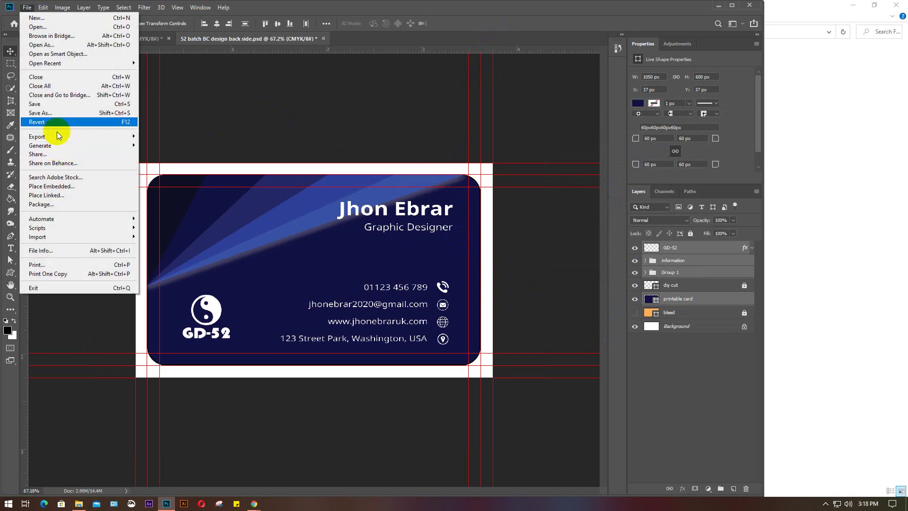
left_click(55, 112)
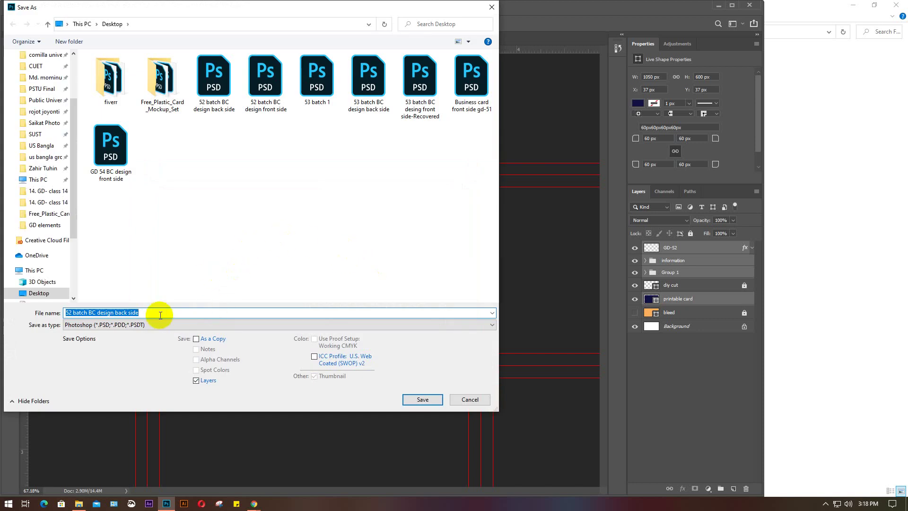
left_click(177, 324)
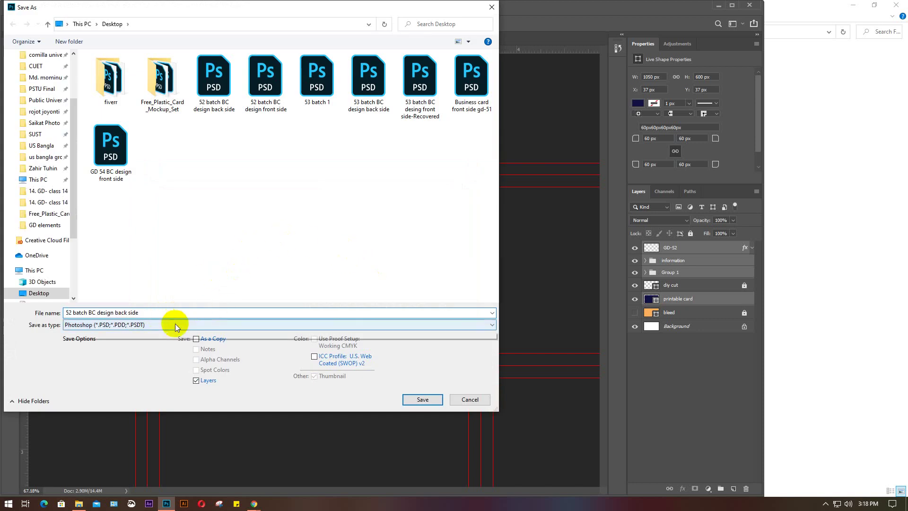
left_click(141, 369)
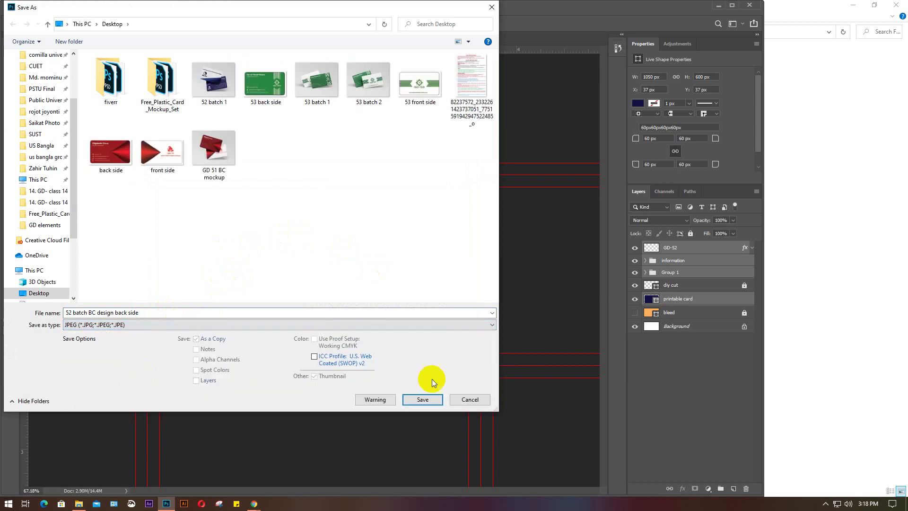
left_click(421, 399)
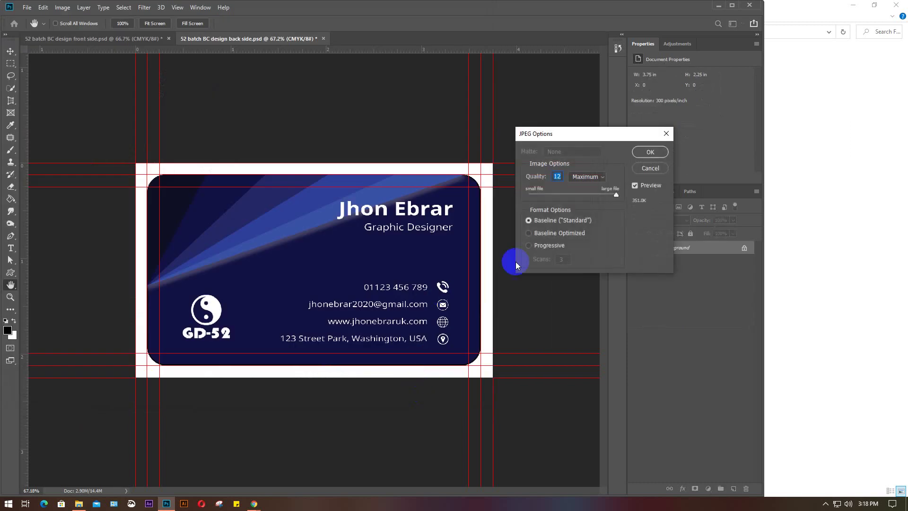
left_click(650, 152)
left_click(84, 39)
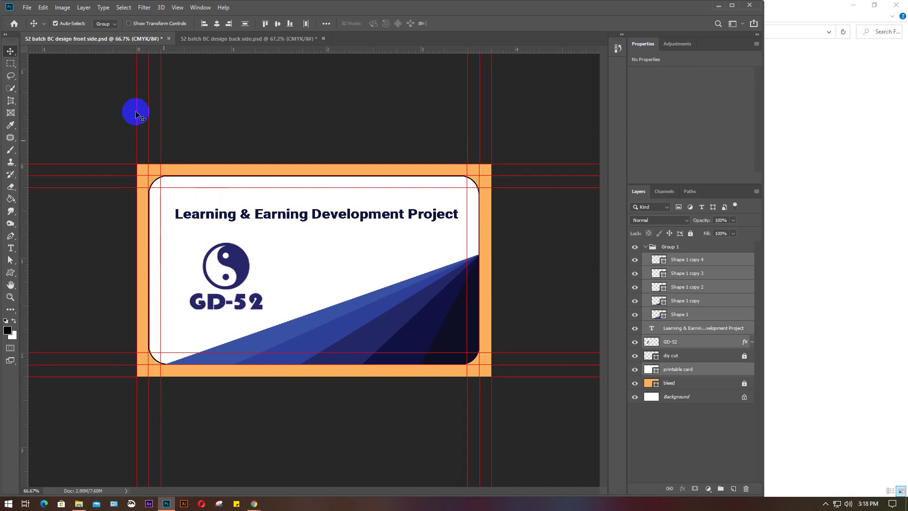
Export the front-side card as a JPEG without its orange bleed border, then minimize Photoshop
left_click(635, 382)
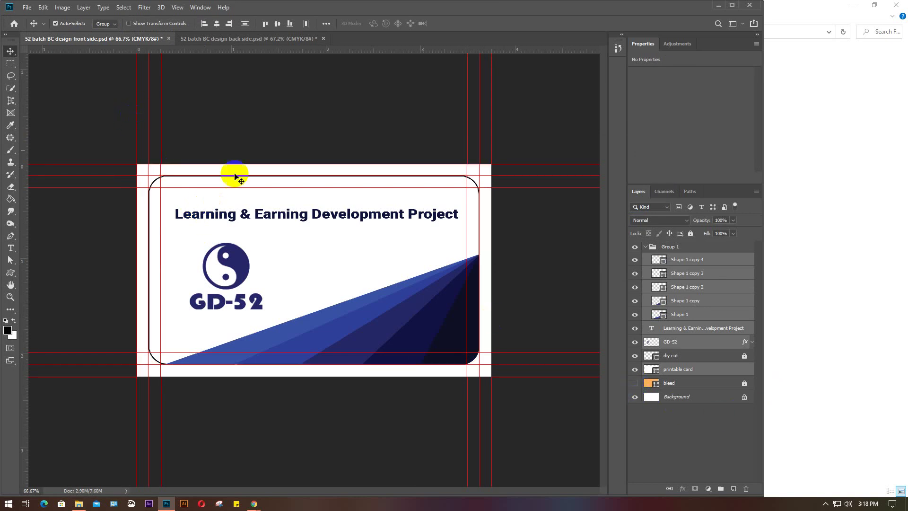
left_click(27, 8)
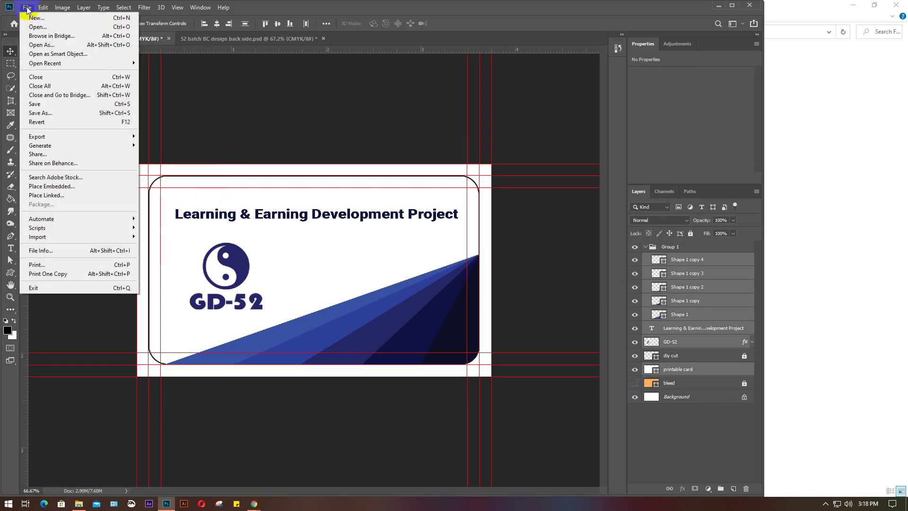
left_click(38, 112)
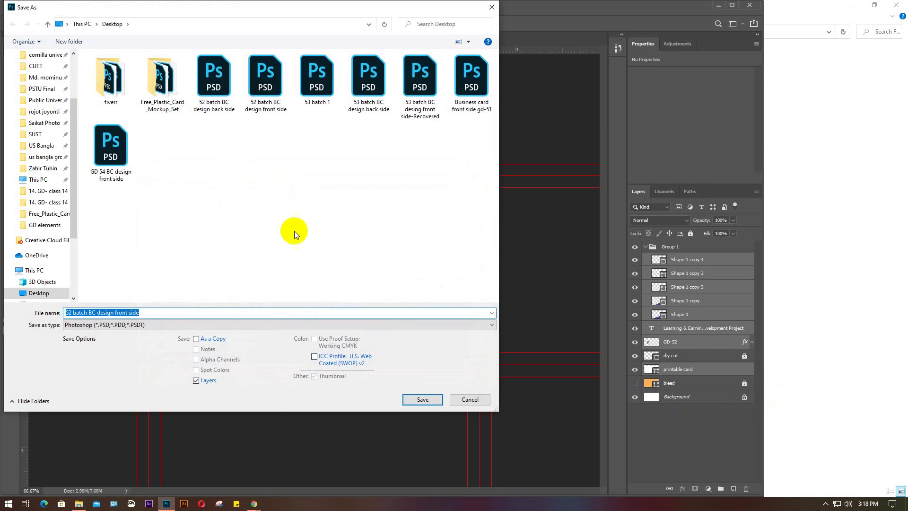
left_click(176, 325)
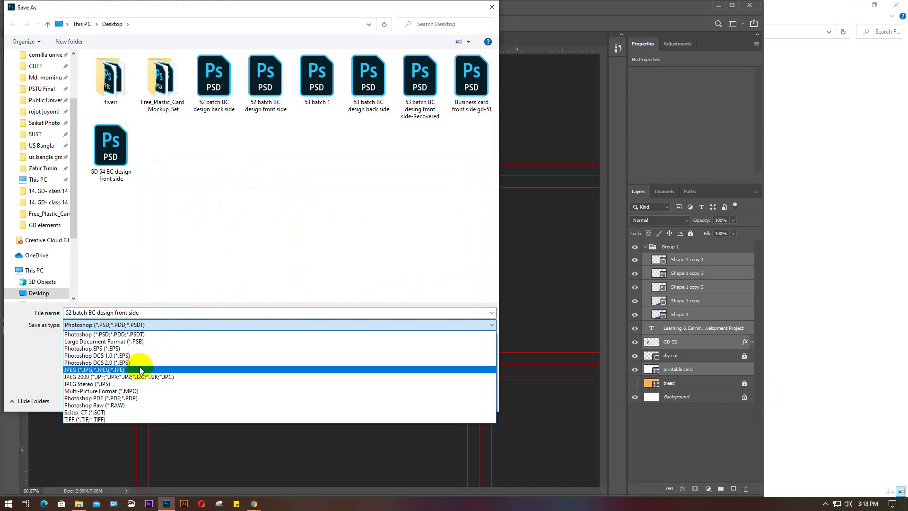
left_click(135, 369)
left_click(423, 400)
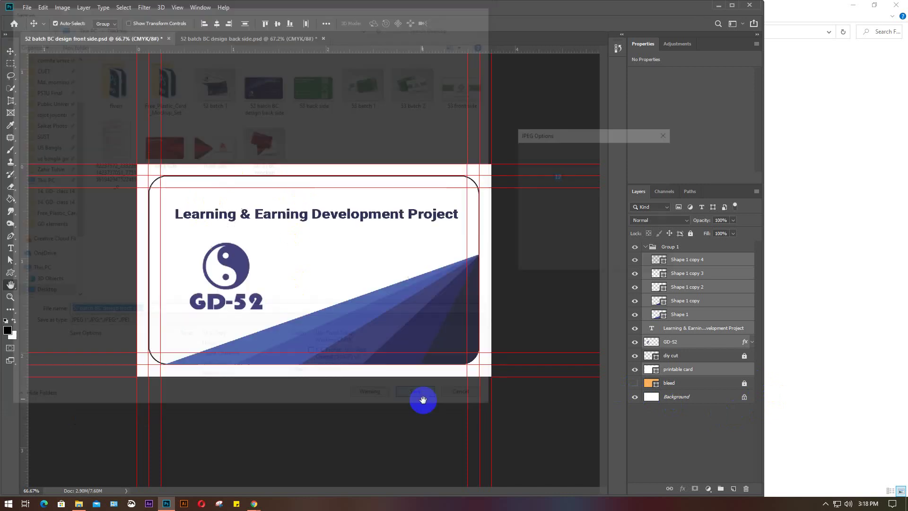
left_click(644, 154)
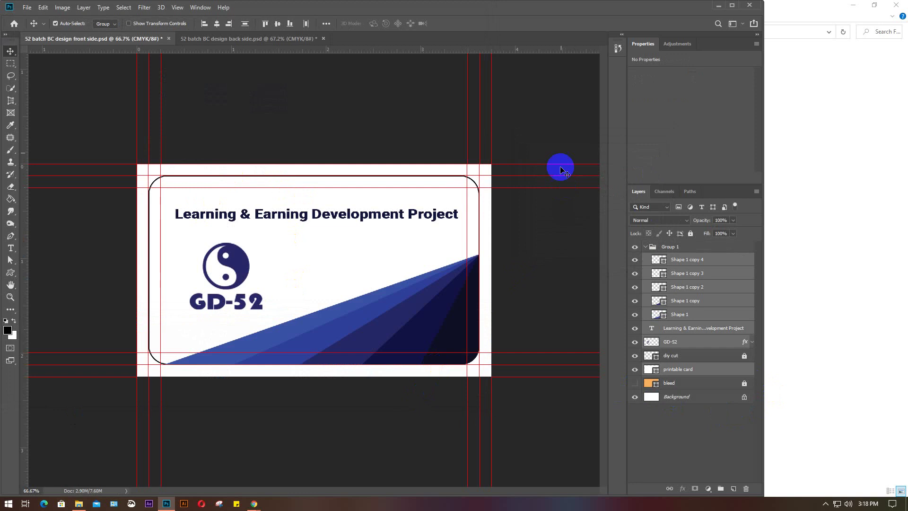
left_click(717, 5)
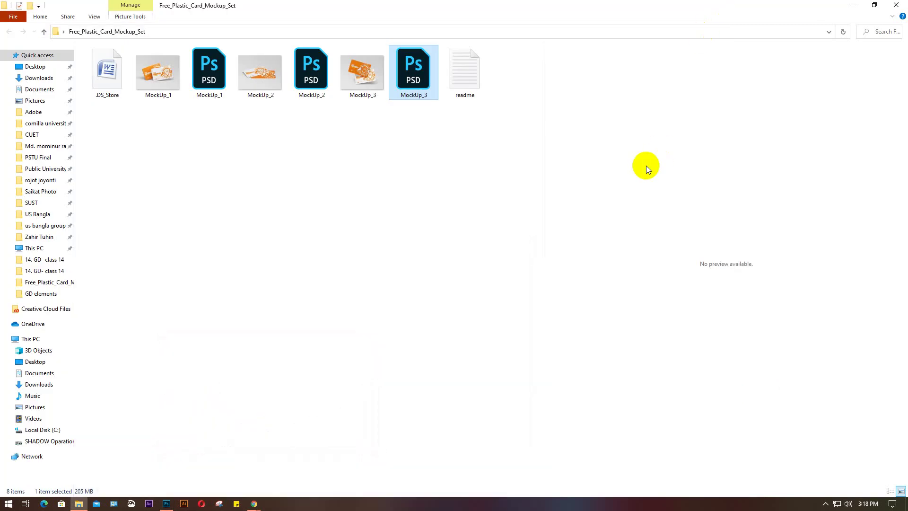
Minimize the mockup folder, refresh the desktop four times until the new JPEGs show, and return to Photoshop
left_click(854, 7)
right_click(361, 94)
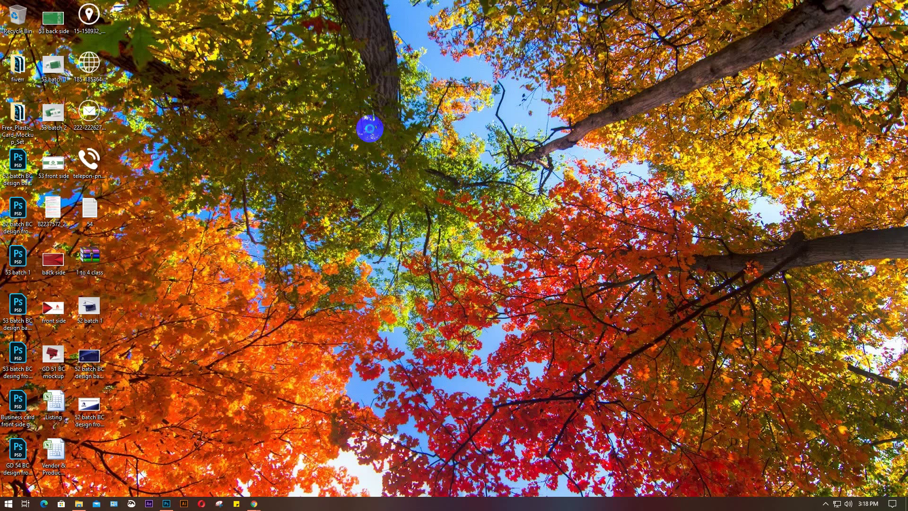
left_click(395, 119)
right_click(308, 50)
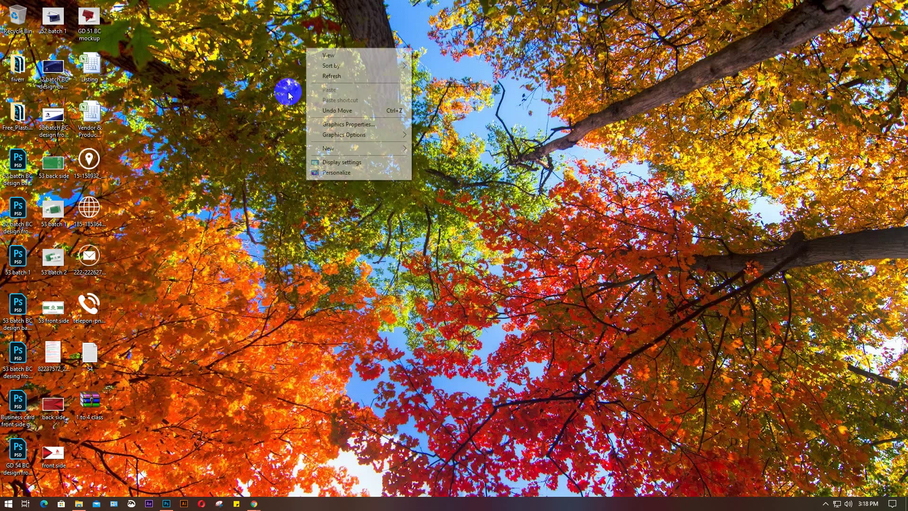
left_click(319, 81)
right_click(274, 62)
left_click(313, 90)
right_click(266, 50)
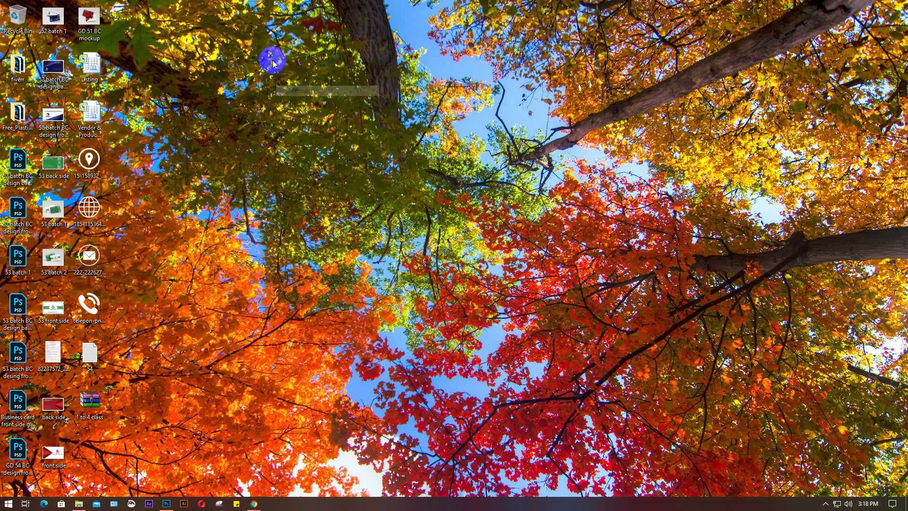
left_click(299, 77)
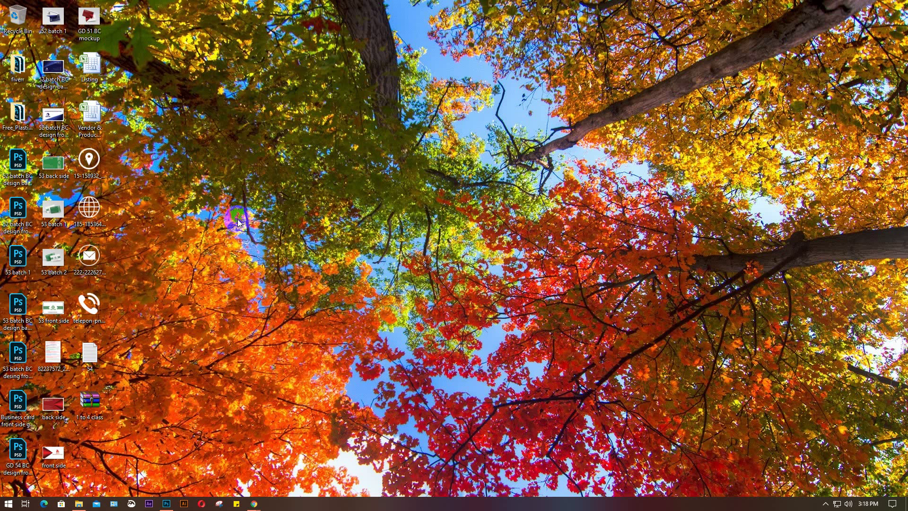
left_click(166, 503)
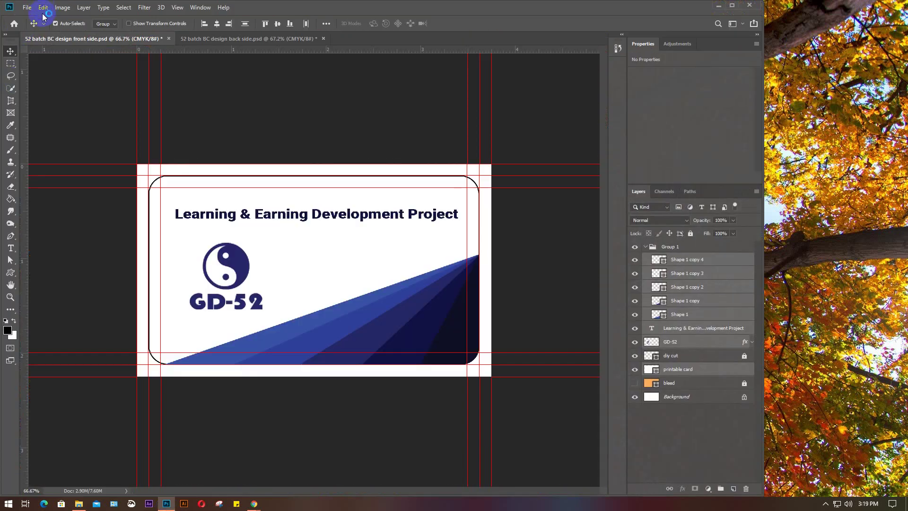
left_click(26, 8)
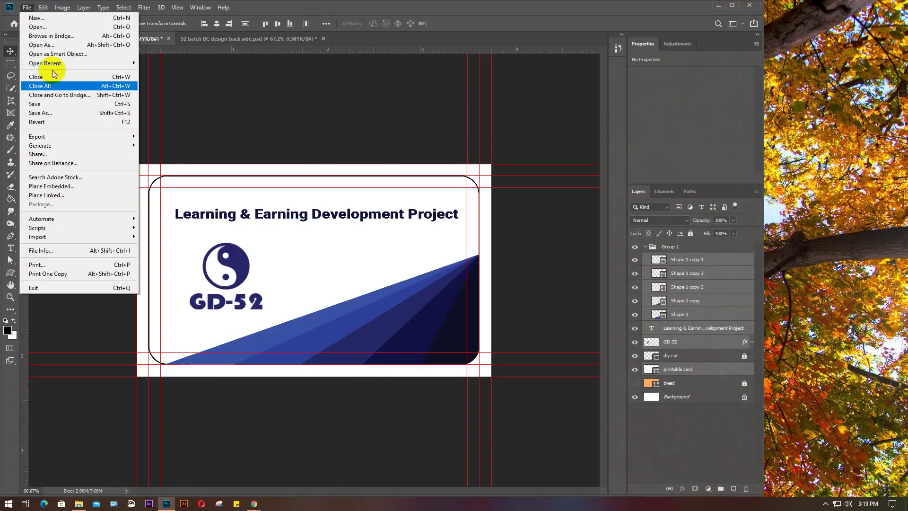
mouse_move(54, 135)
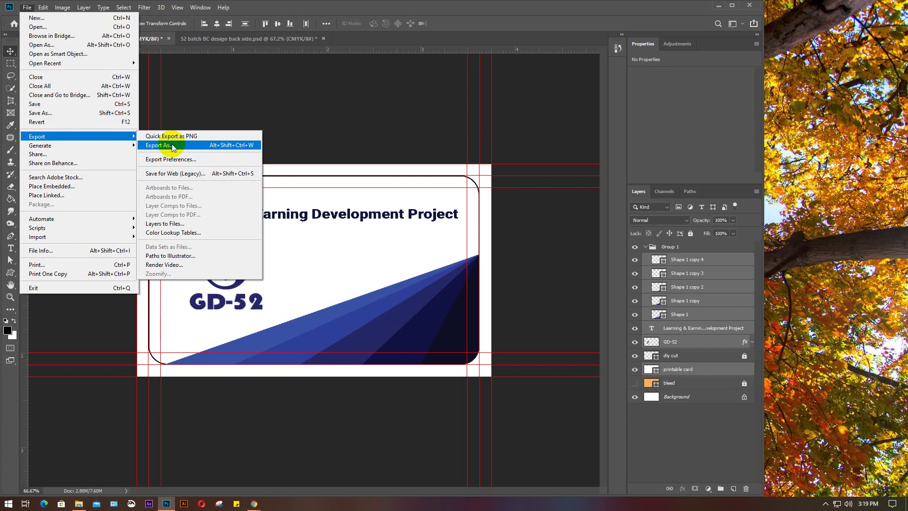
left_click(351, 136)
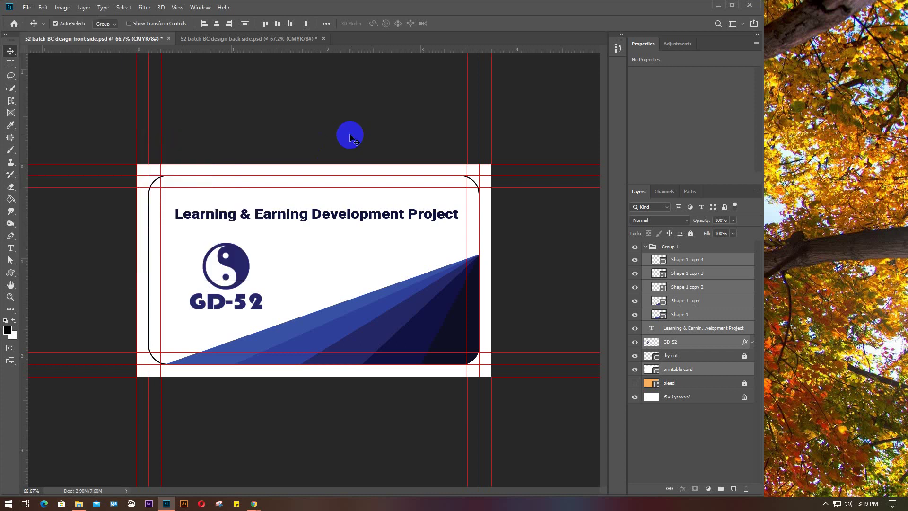
left_click(26, 6)
Minimize Photoshop and refresh the desktop icons
left_click(717, 7)
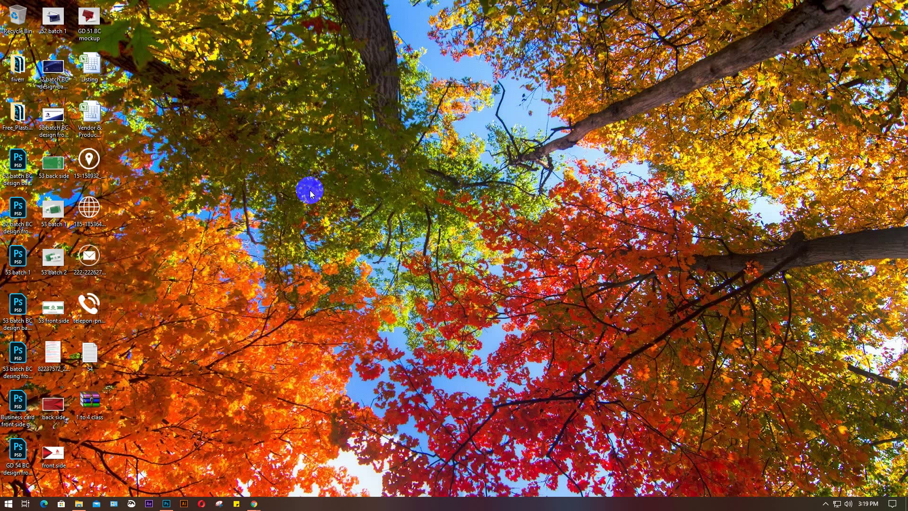
right_click(259, 81)
left_click(291, 108)
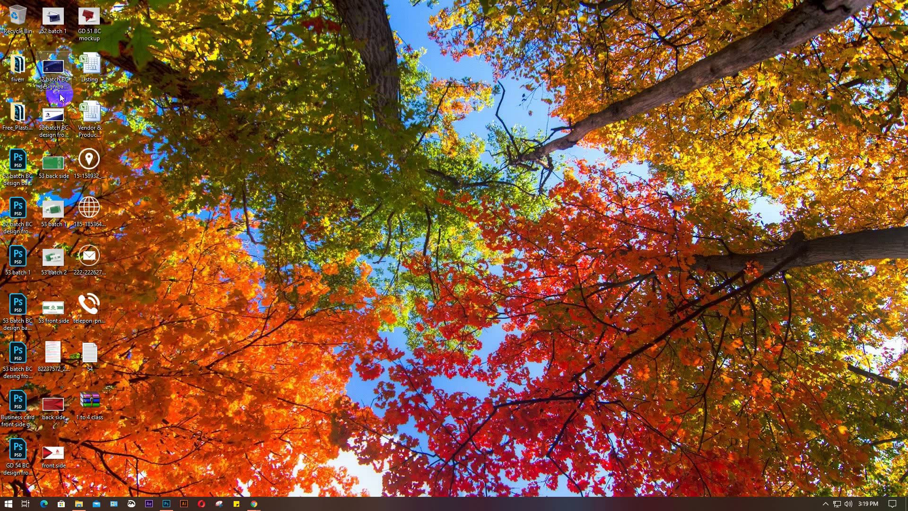
Preview the 52 batch 1 mockup and the back- and front-side JPEGs, then bring back the mockup folder
double_click(53, 22)
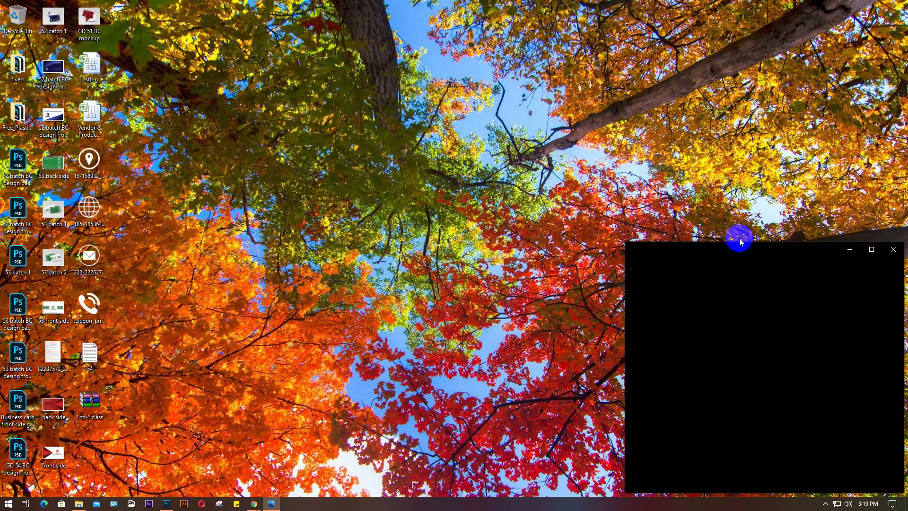
double_click(49, 72)
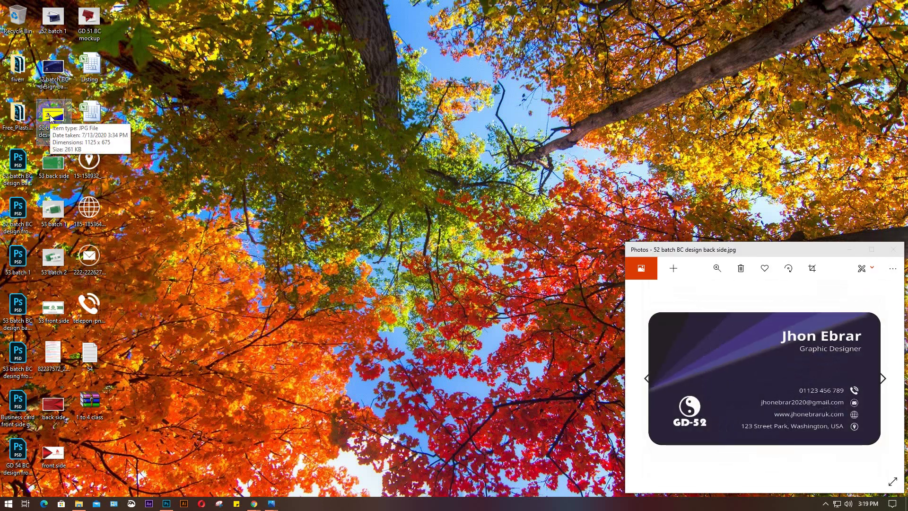
double_click(51, 115)
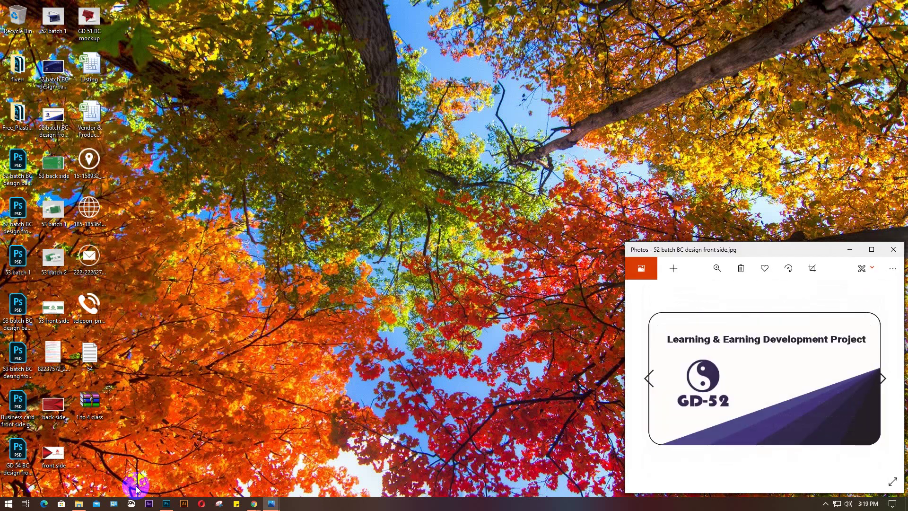
mouse_move(79, 505)
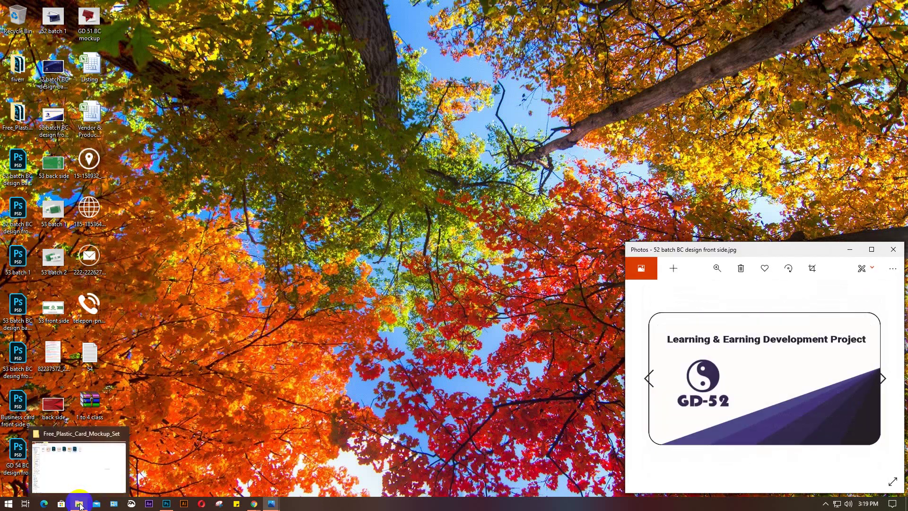
left_click(79, 503)
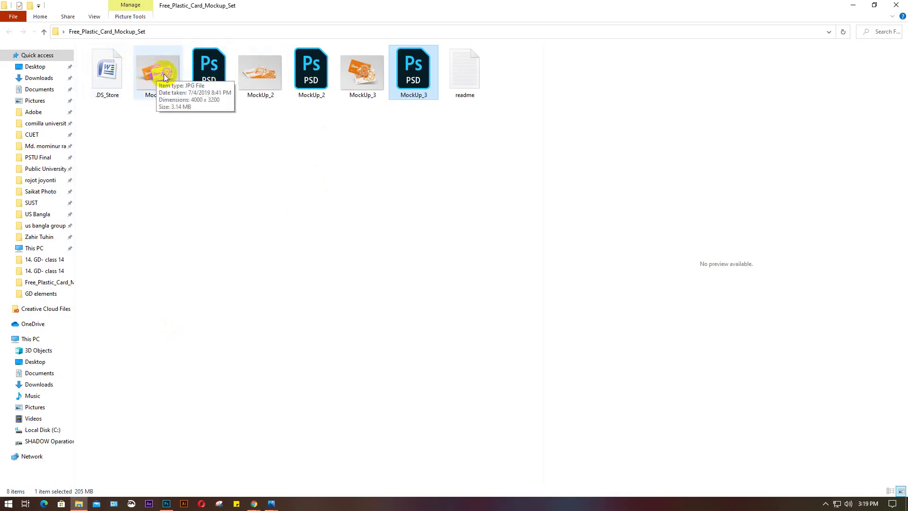
Open MockUp_1.psd and hide its free-psd-templates.com watermark layer
left_click(211, 71)
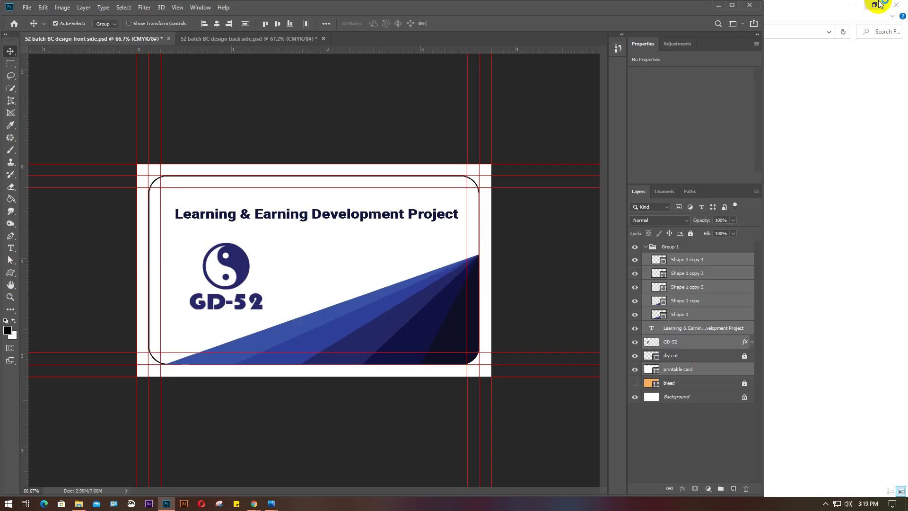
left_click(854, 6)
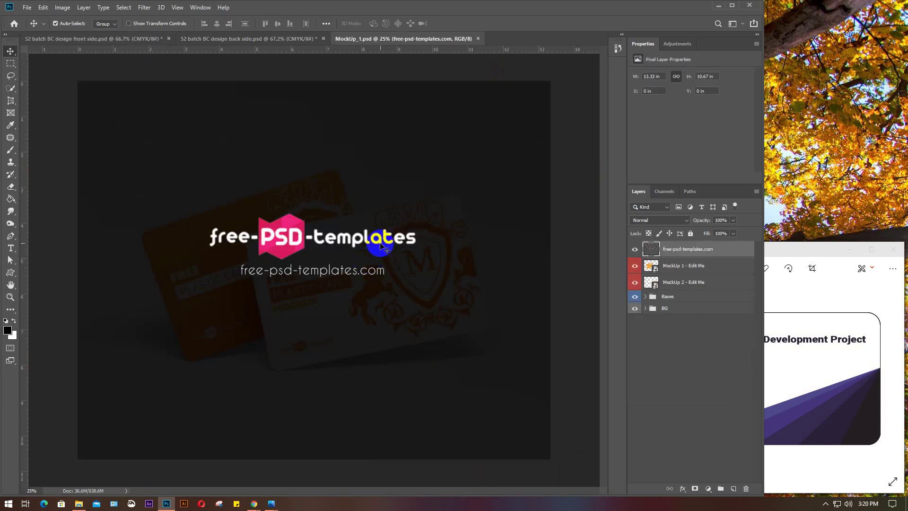
left_click(634, 249)
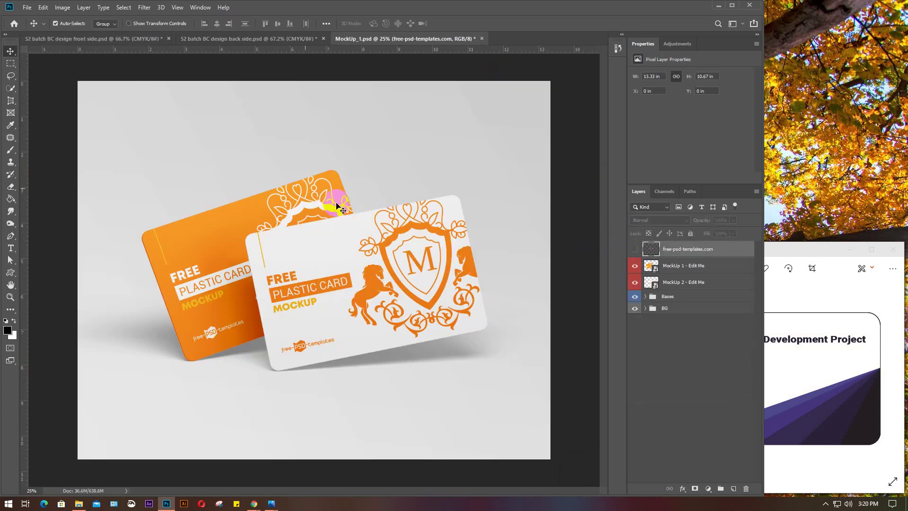
Select all layers of the front card design, then return to the MockUp_1 document
left_click(130, 38)
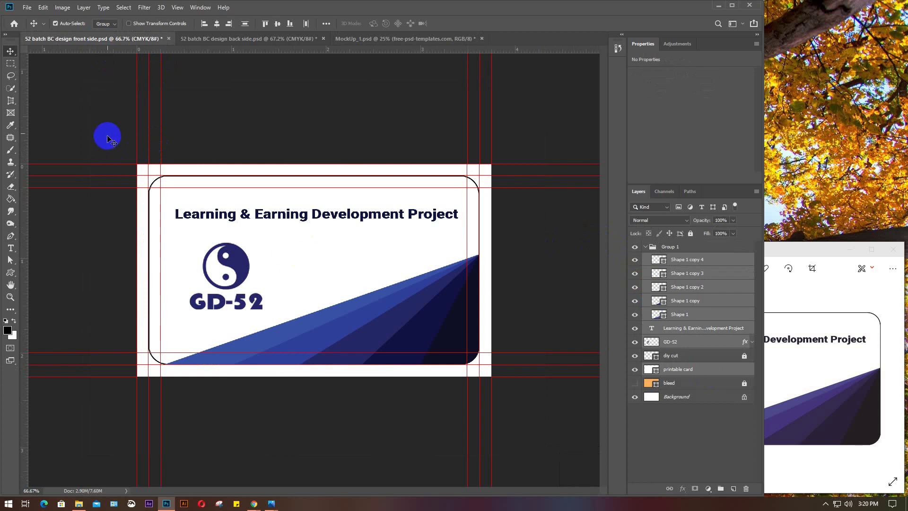
left_click_drag(104, 133, 448, 391)
left_click(363, 39)
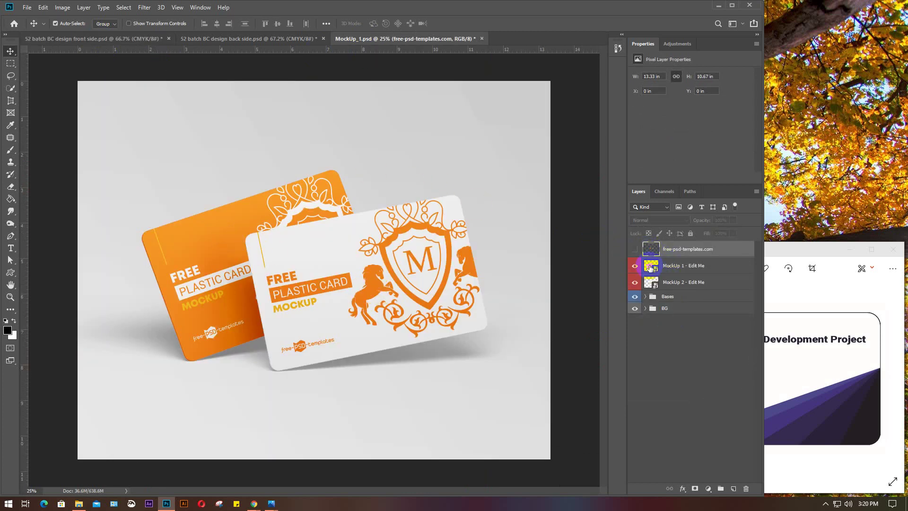
Paste the front card design into the rear card's smart object, merge it, and scale to about 195% to fill
double_click(651, 267)
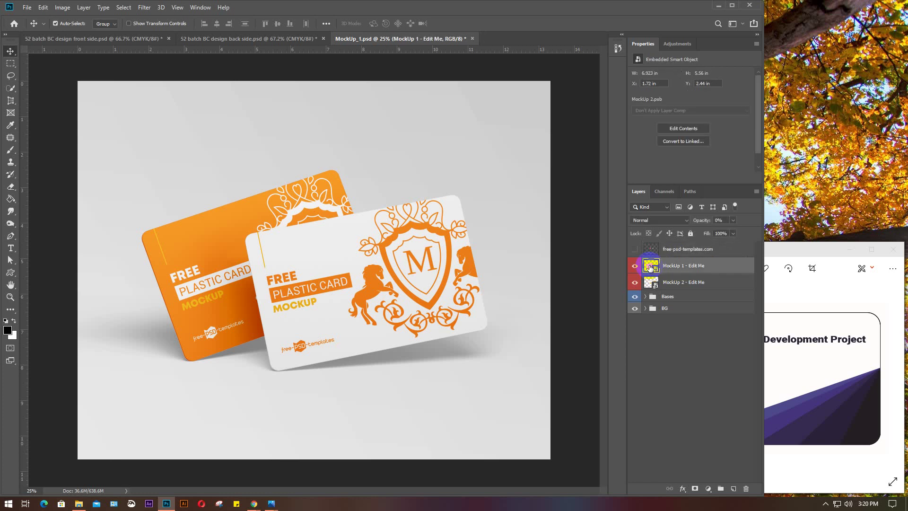
key("ctrl+v")
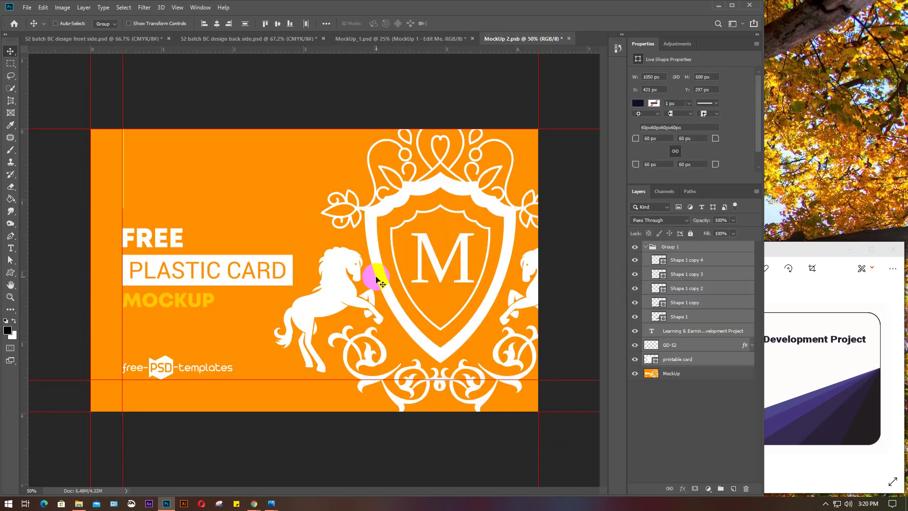
key("ctrl+e")
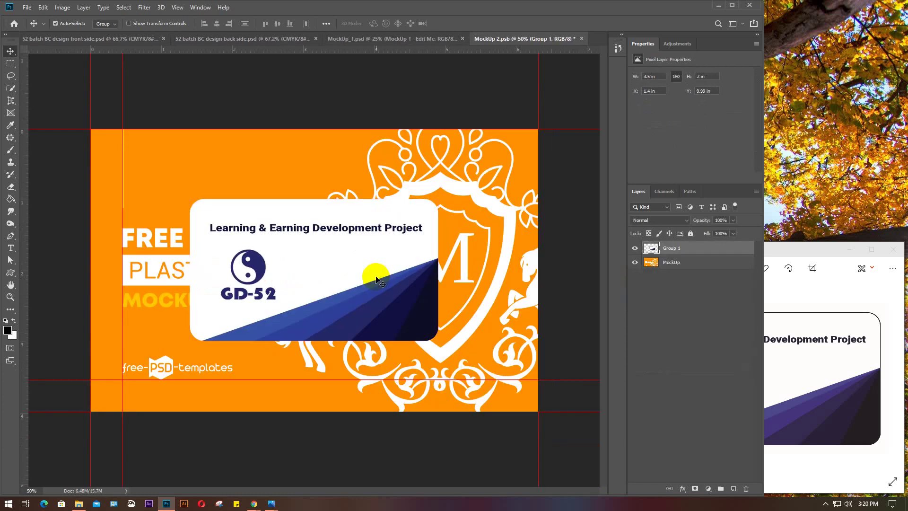
left_click_drag(375, 277, 270, 207)
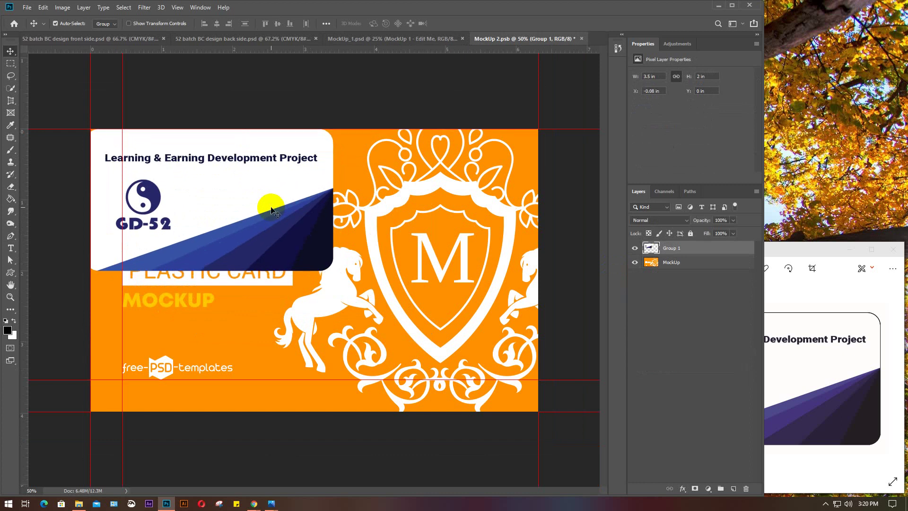
key("ctrl+t")
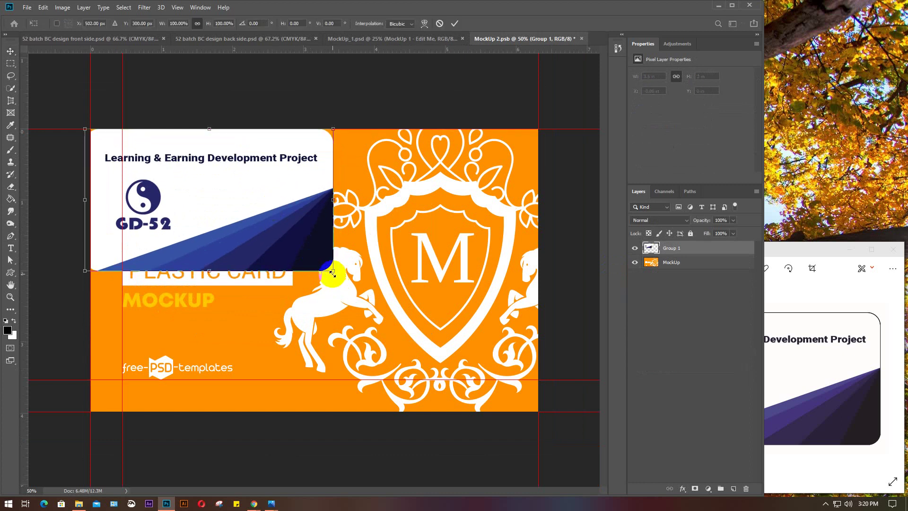
left_click_drag(334, 271, 529, 452)
left_click_drag(435, 330, 417, 338)
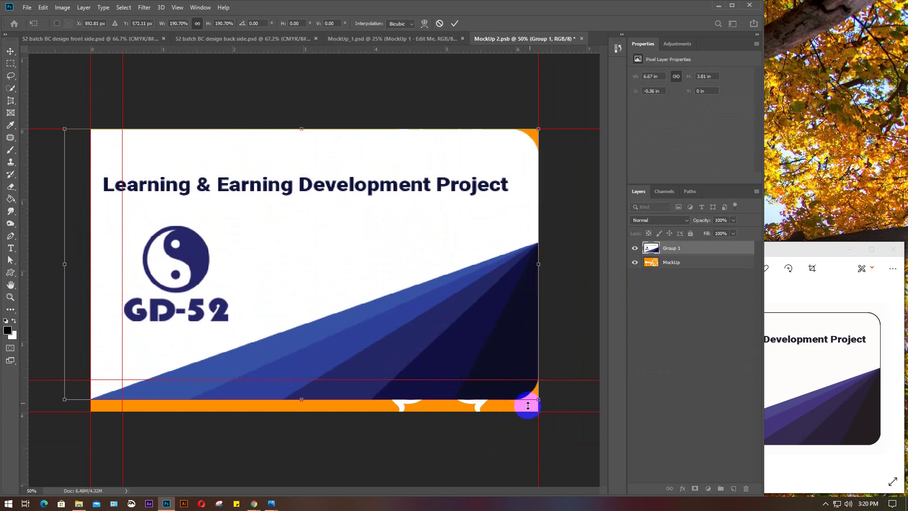
left_click_drag(538, 399, 558, 413)
key("Return")
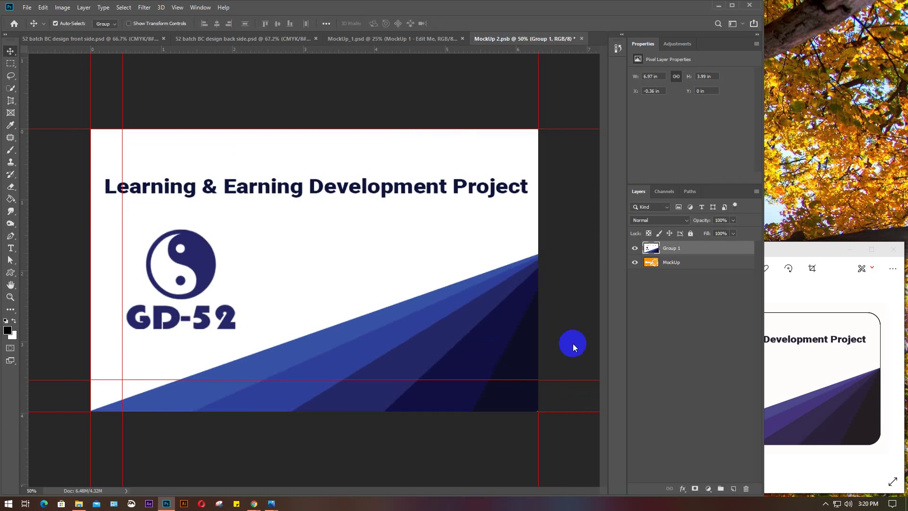
Hide the orange placeholder artwork, save the smart object, and close it
left_click(634, 261)
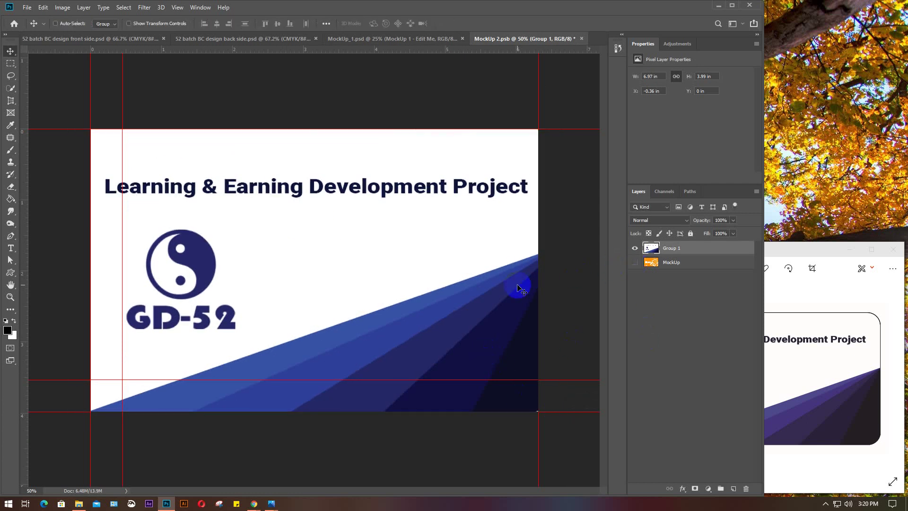
key("ctrl+s")
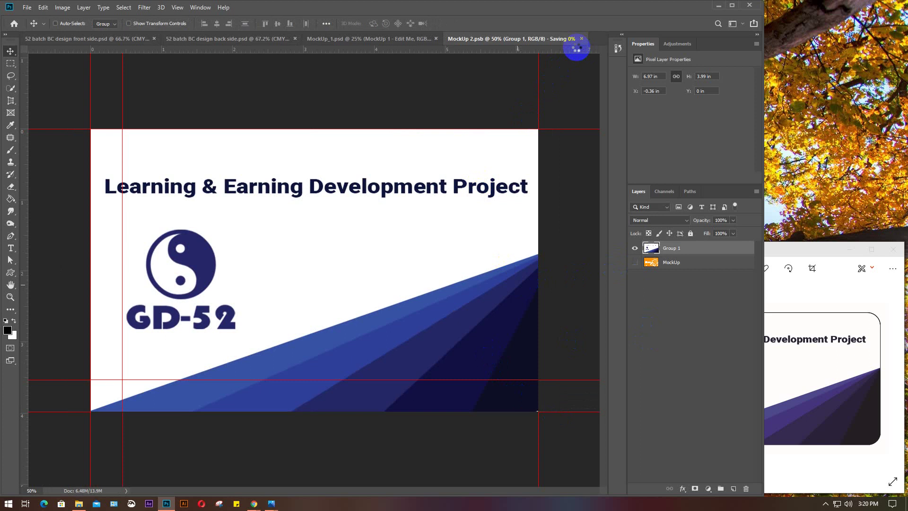
left_click(582, 39)
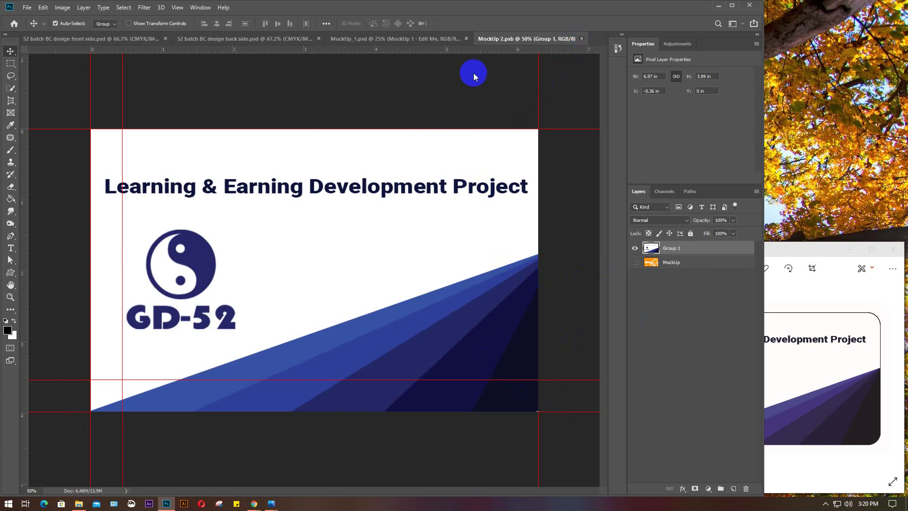
Select all back card design layers, then open the front card's MockUp 2 - Edit Me smart object
left_click(203, 38)
left_click(297, 224)
left_click_drag(123, 135, 493, 415)
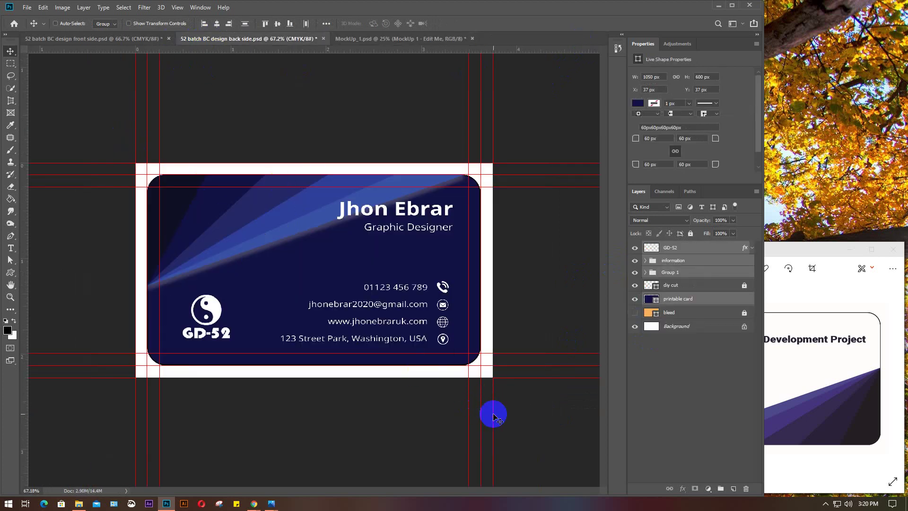
left_click(374, 38)
left_click(434, 223, "ctrl")
left_click(642, 284)
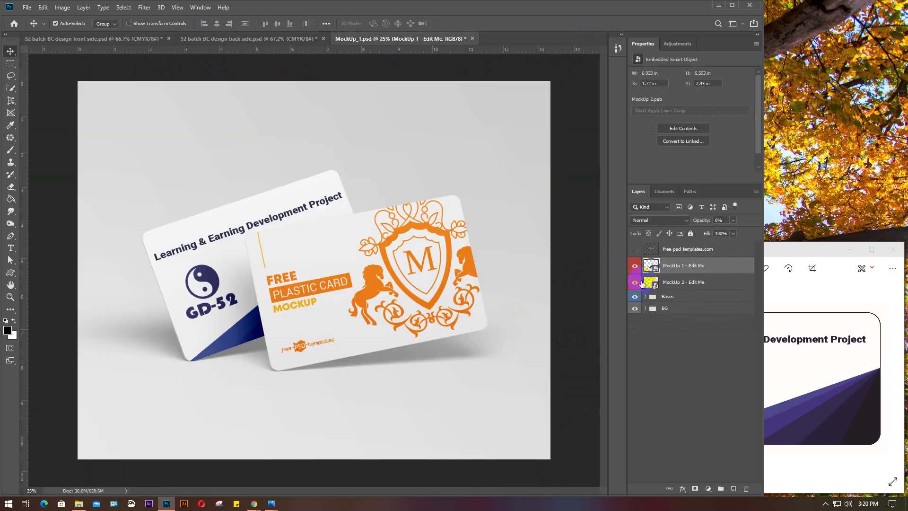
left_click(653, 283)
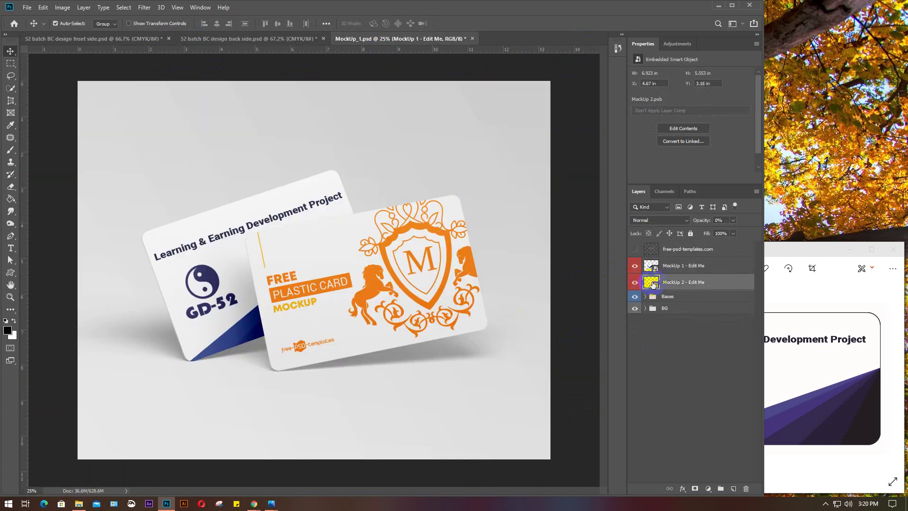
double_click(652, 282)
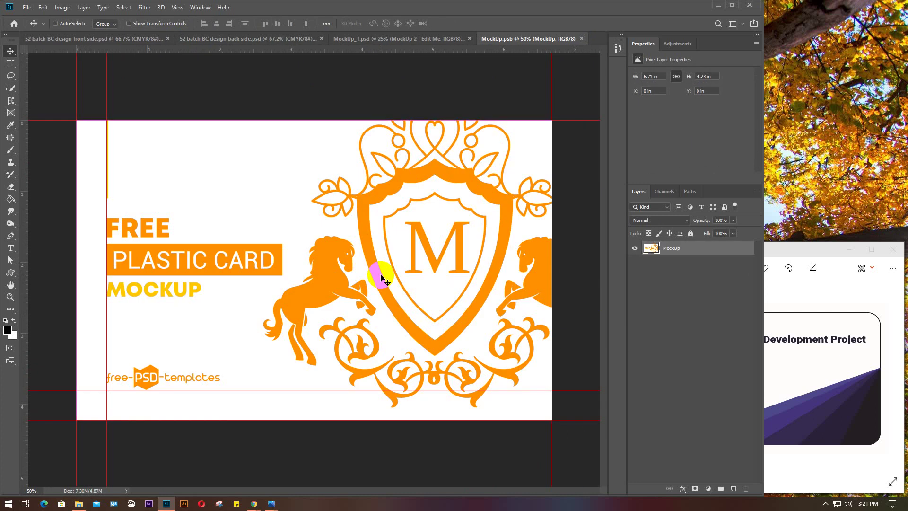
Paste the back card design, merge it into one GD-52 layer, and hide the orange placeholder
key("ctrl+v")
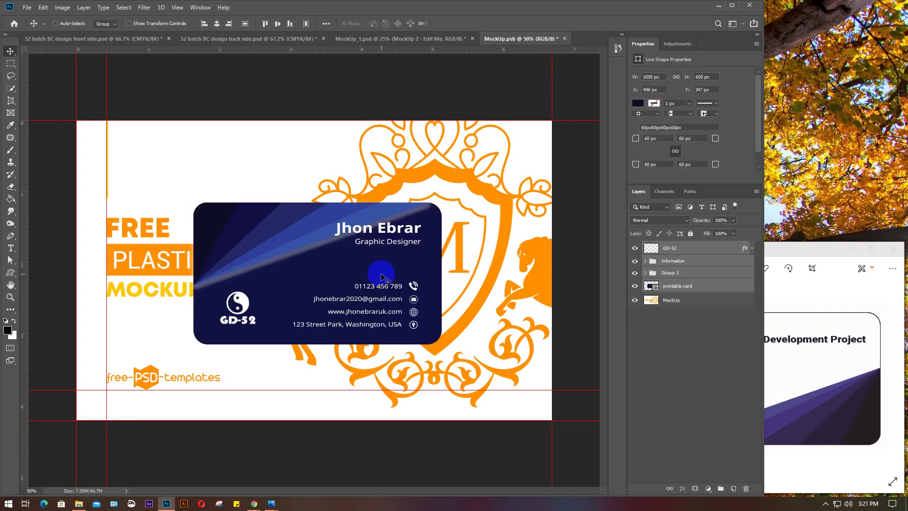
key("ctrl+e")
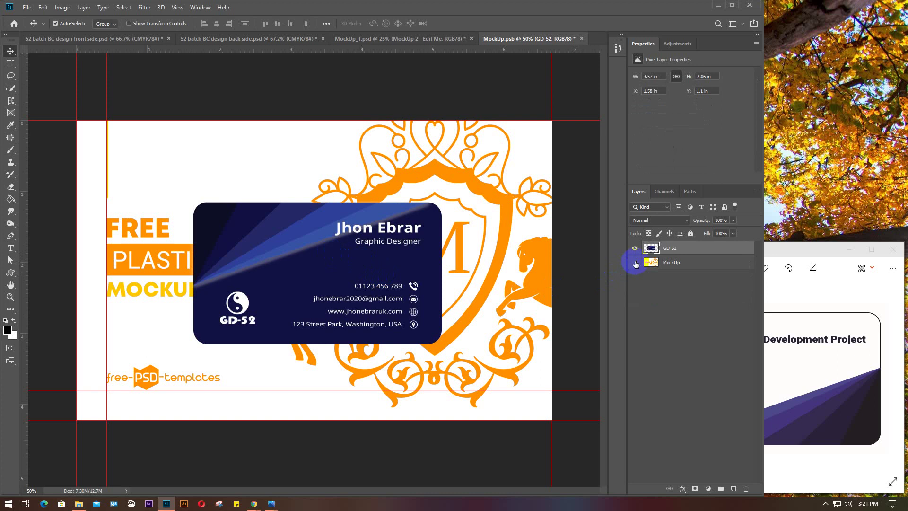
left_click(635, 262)
Scale the back design to fill the card artwork edge to edge, save, and close the smart object
key("ctrl+t")
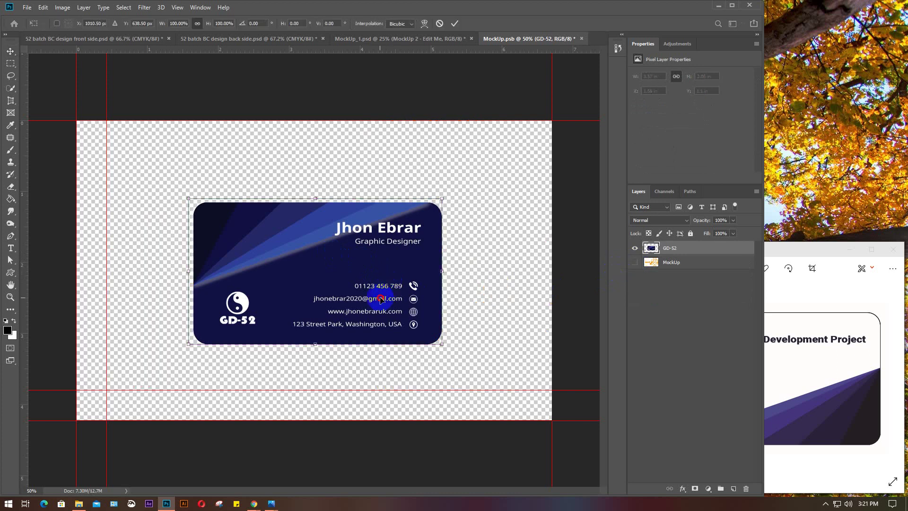
left_click_drag(387, 283, 239, 217)
left_click_drag(303, 262, 586, 435)
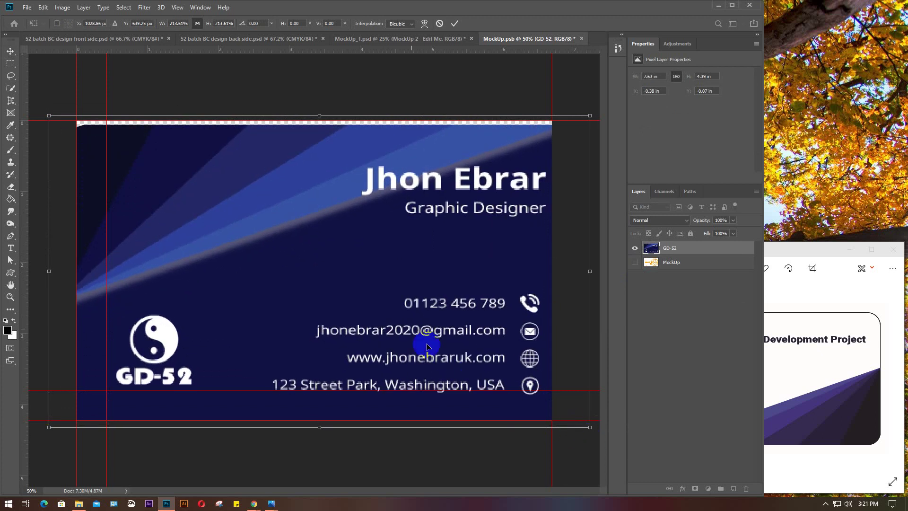
left_click(394, 312)
left_click_drag(395, 312, 383, 305)
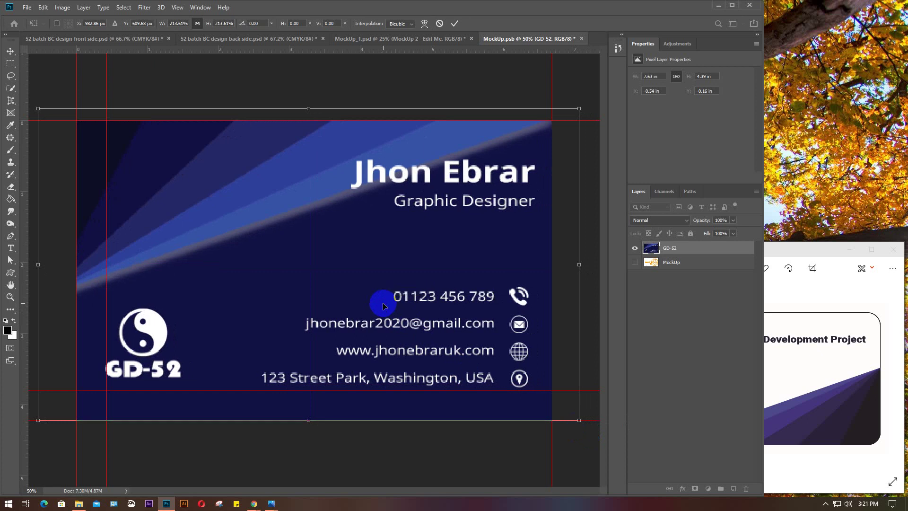
key("Return")
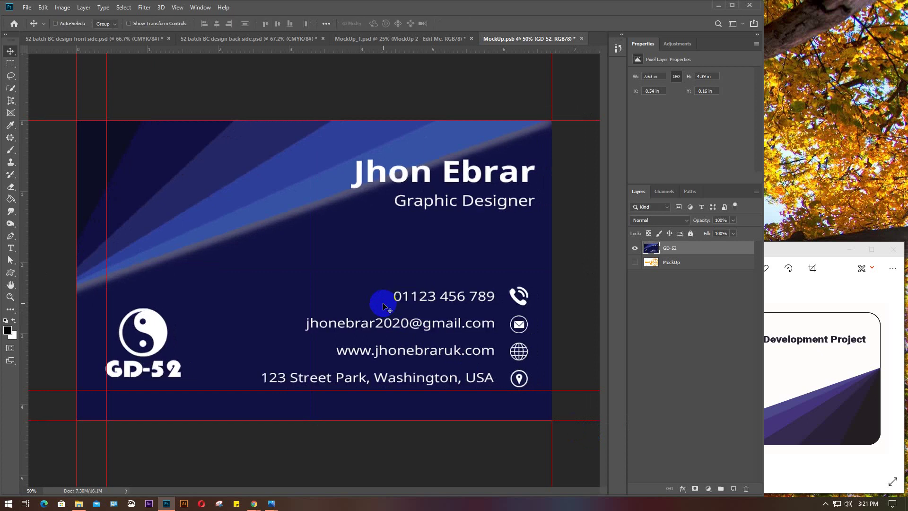
key("ctrl+s")
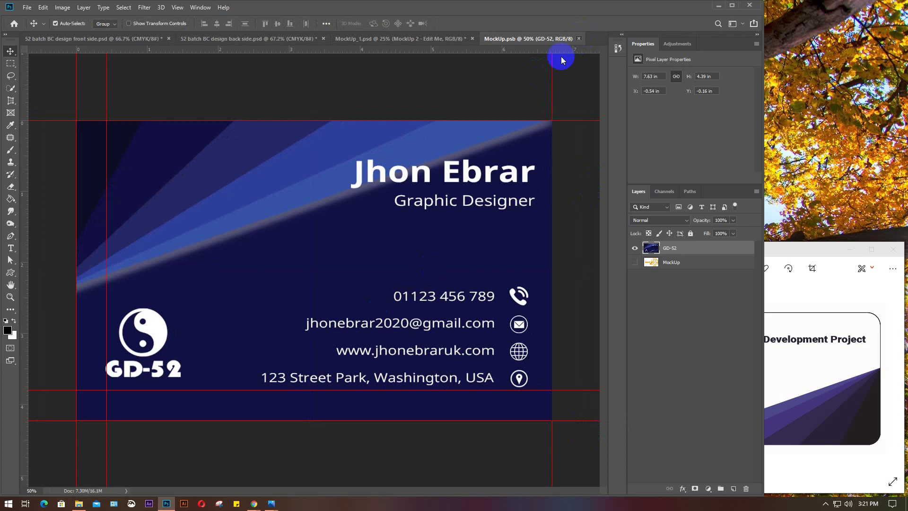
left_click(579, 39)
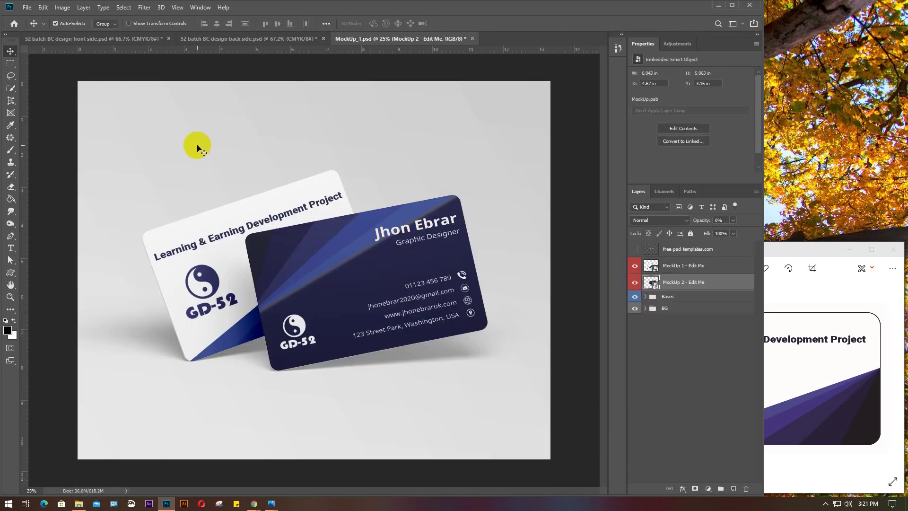
Start a Save As of the mockup with JPEG as the format
left_click(29, 8)
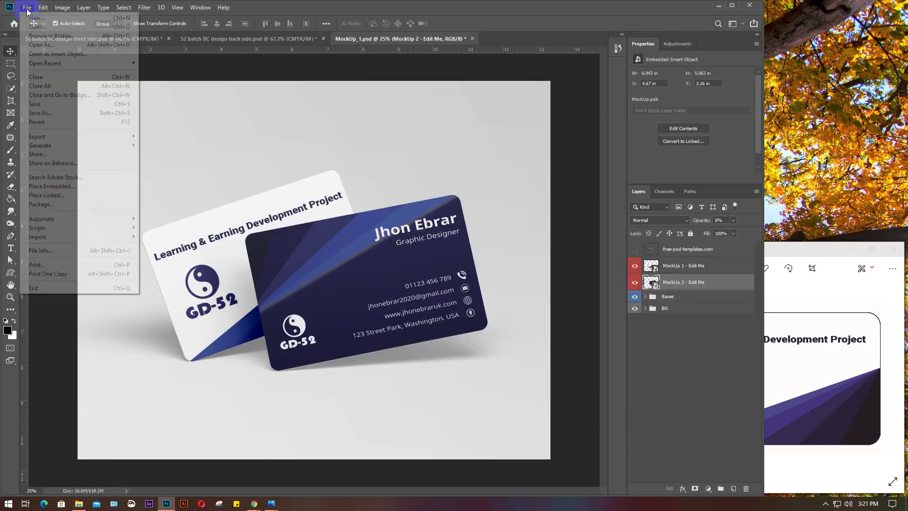
left_click(41, 114)
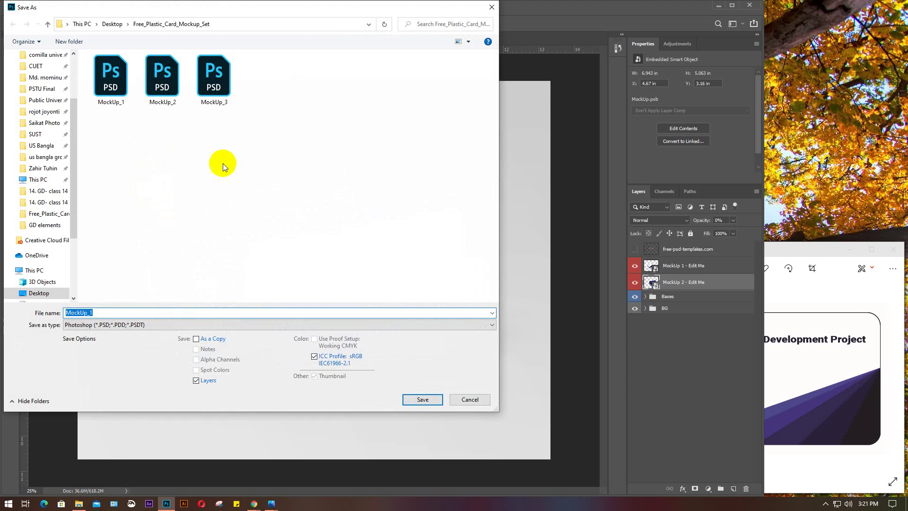
left_click(137, 324)
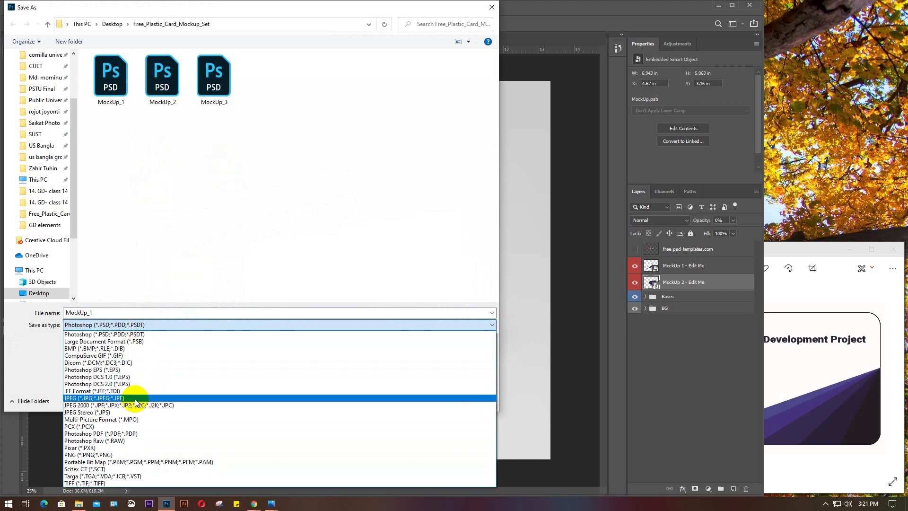
left_click(136, 399)
Save it to the Desktop as '52 batch 2' at maximum quality, then close MockUp_1 without saving
double_click(106, 311)
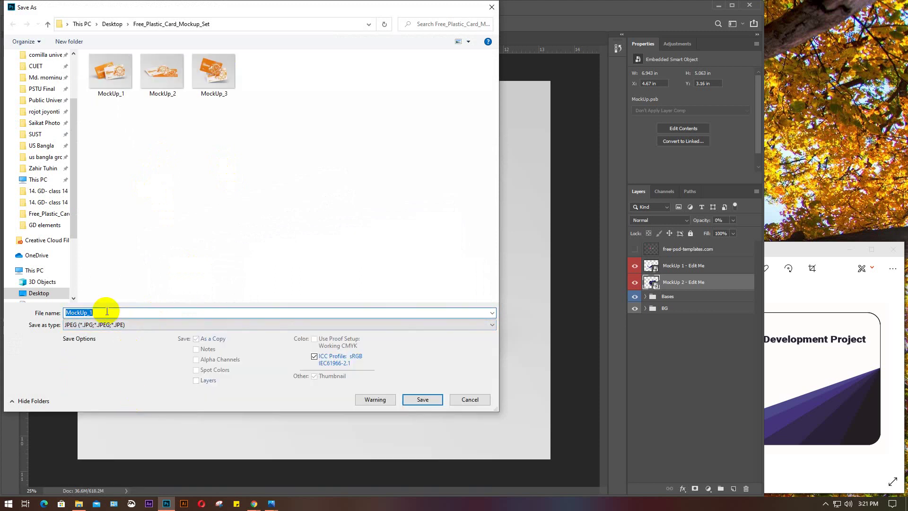
left_click(112, 24)
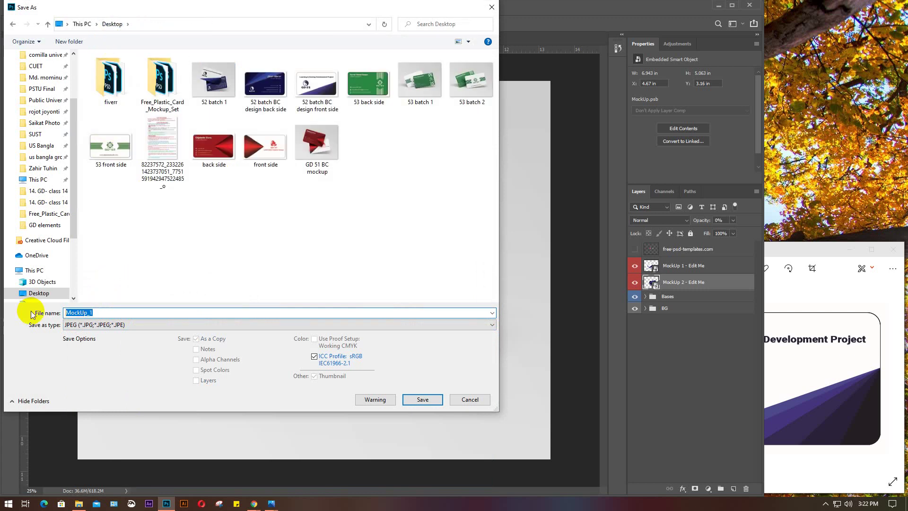
type("5")
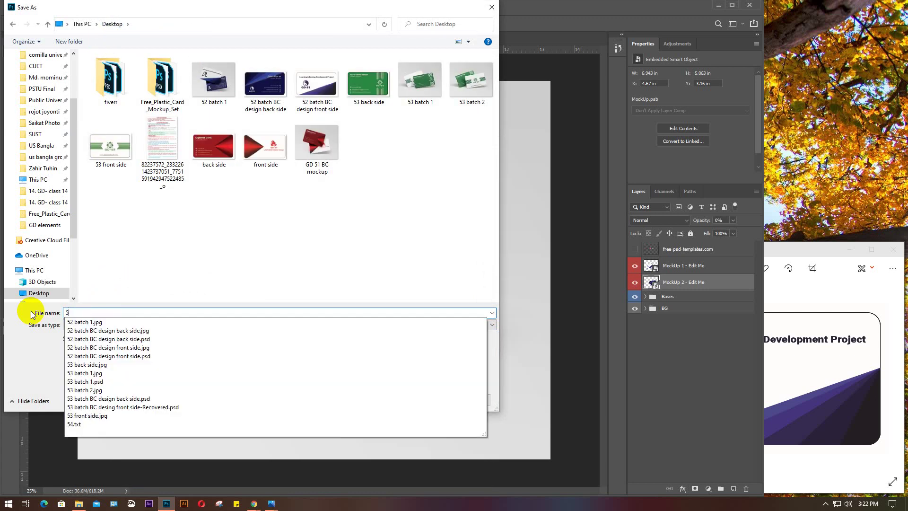
type("2")
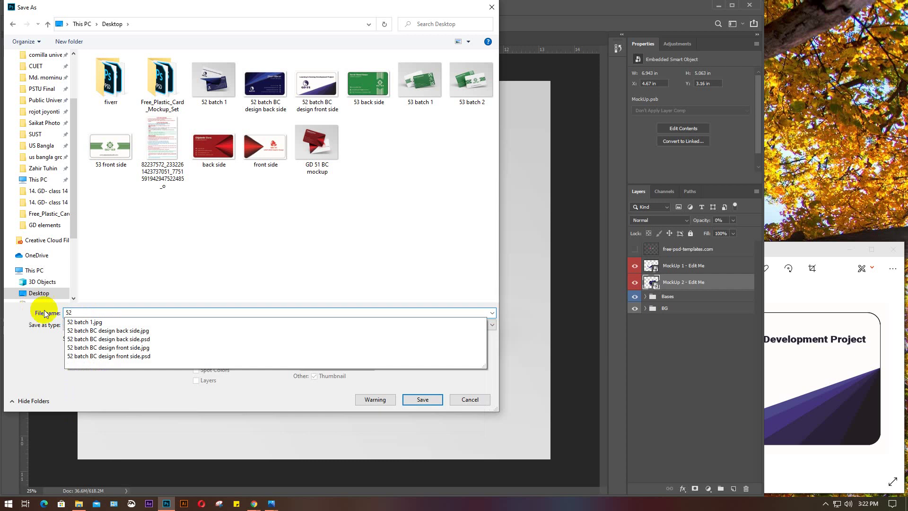
left_click(108, 321)
double_click(102, 312)
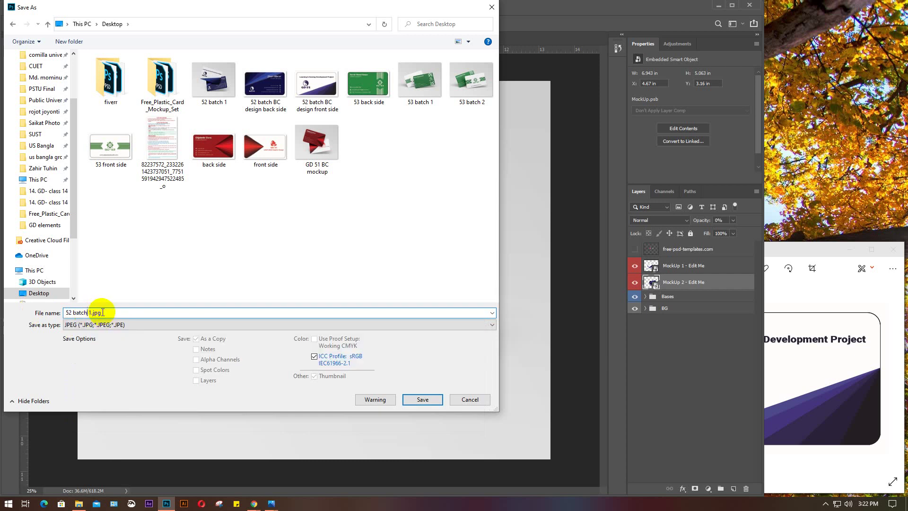
left_click_drag(103, 312, 88, 312)
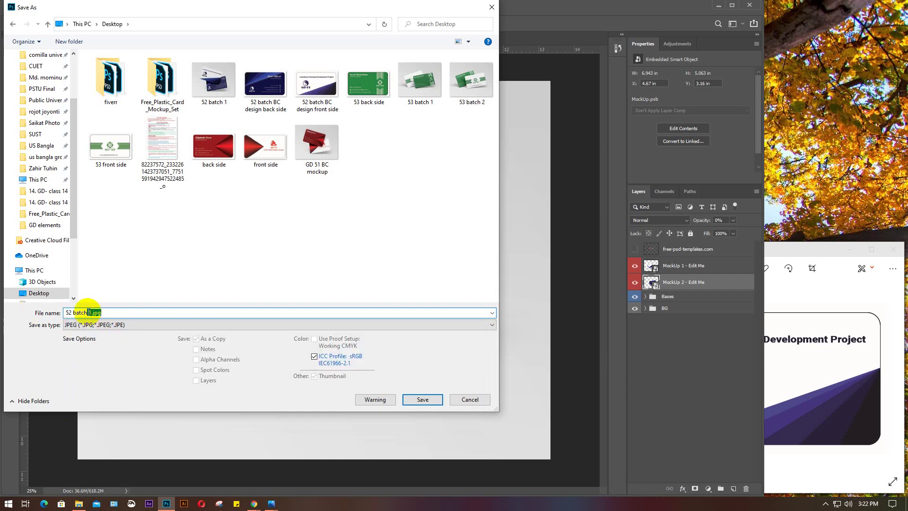
type("2")
key("Return")
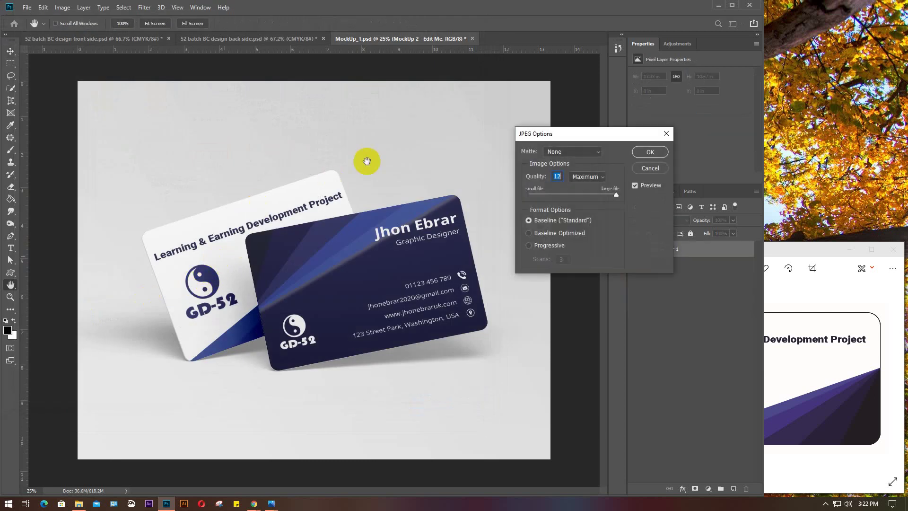
left_click(647, 152)
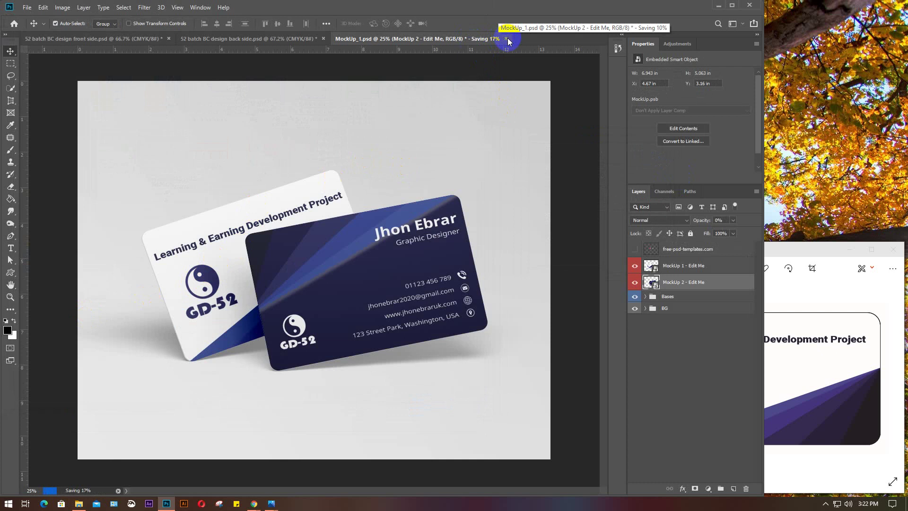
left_click(475, 38)
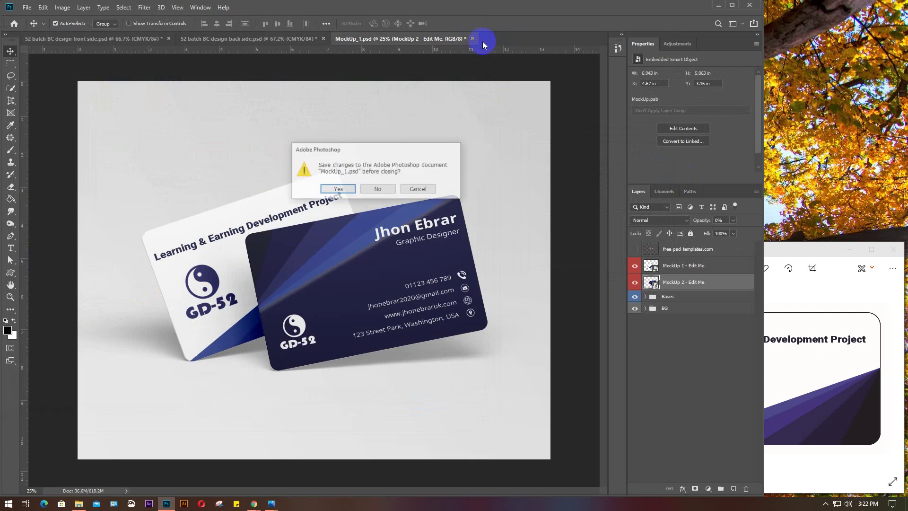
left_click(382, 186)
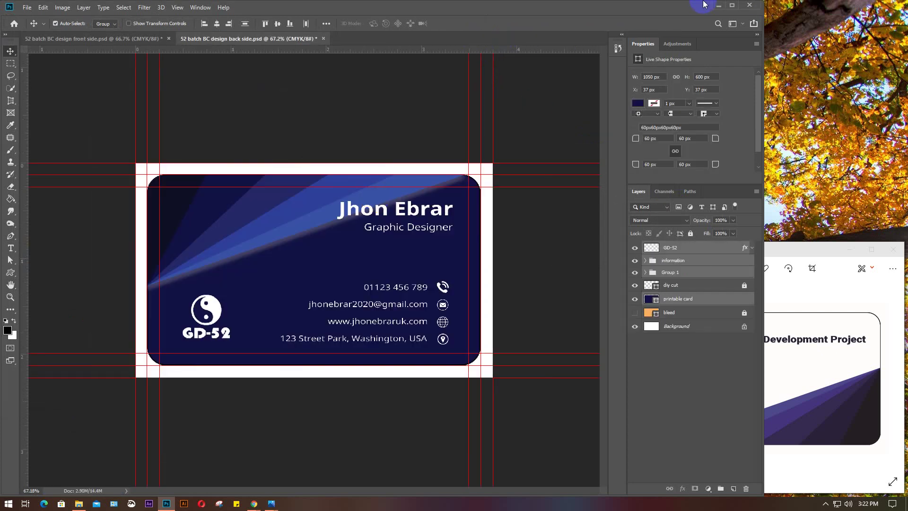
Minimize Photoshop, refresh the desktop twice, and open the exported 52 batch 2 image
left_click(718, 6)
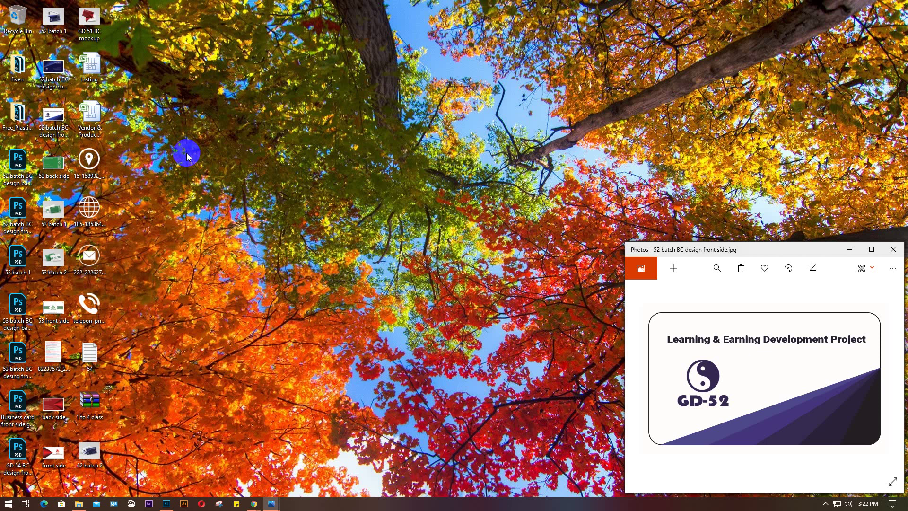
right_click(211, 152)
left_click(243, 189)
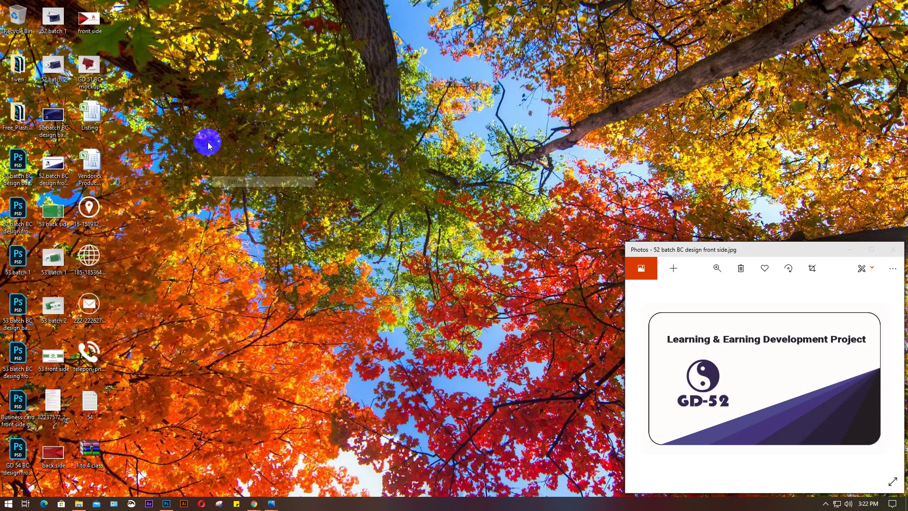
right_click(206, 134)
left_click(224, 163)
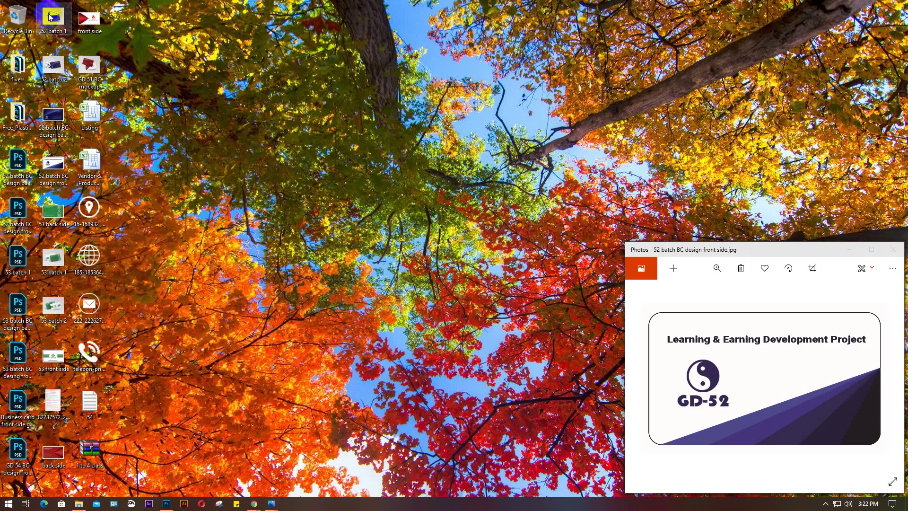
double_click(53, 66)
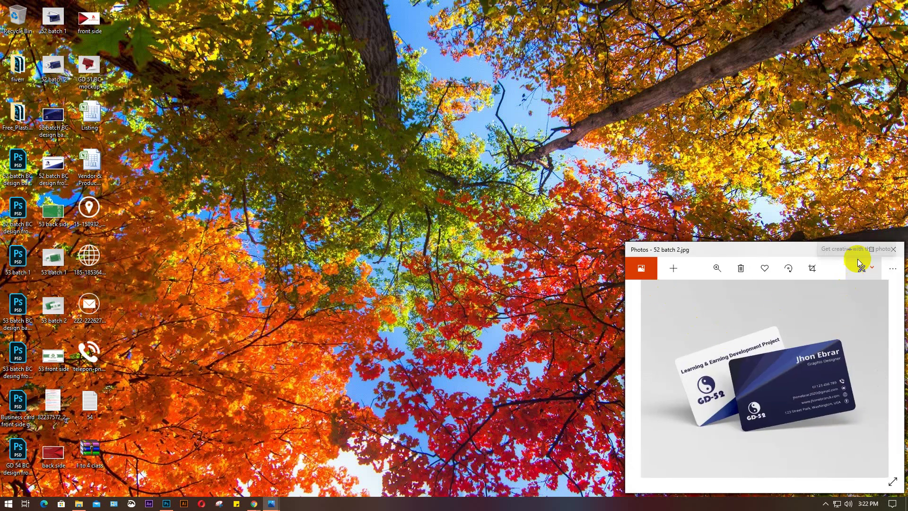
Stretch the front-side window to full screen height and position the back-side and 52 batch 1 windows
key("Right")
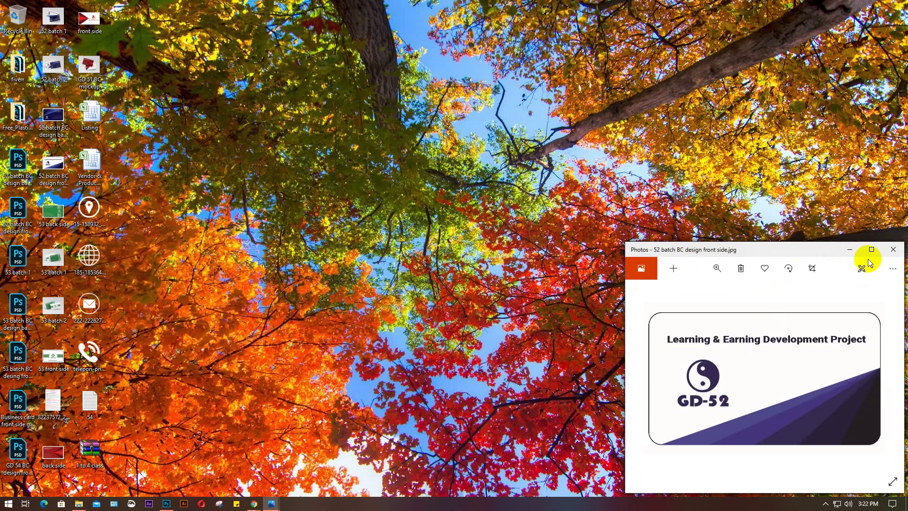
left_click_drag(800, 244, 150, 7)
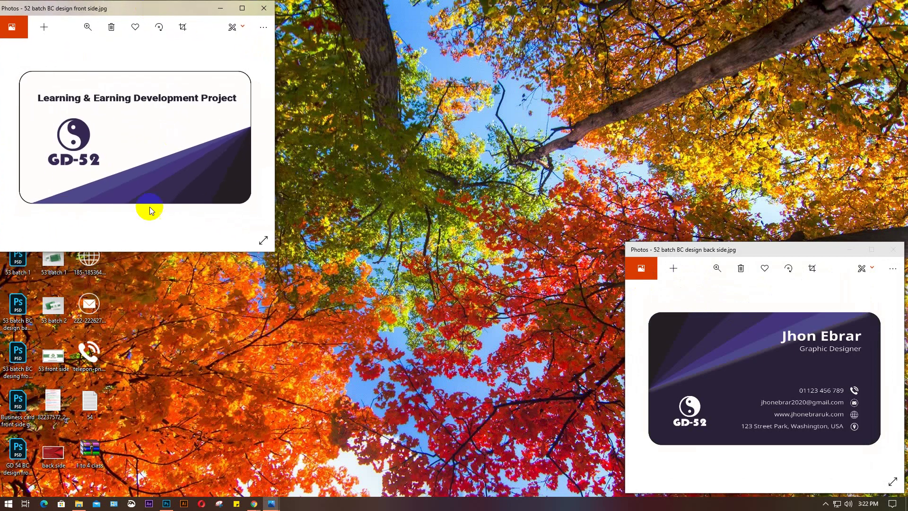
left_click_drag(142, 251, 142, 495)
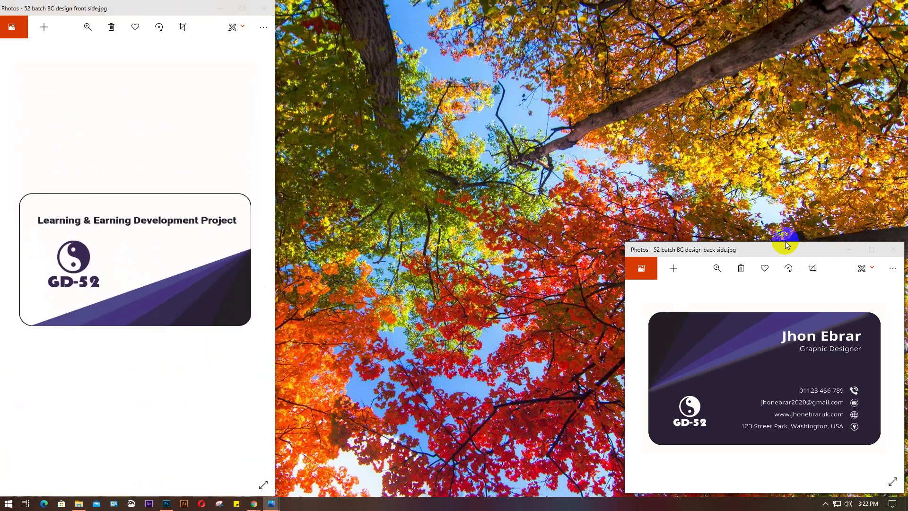
left_click_drag(785, 246, 423, 8)
left_click(794, 256)
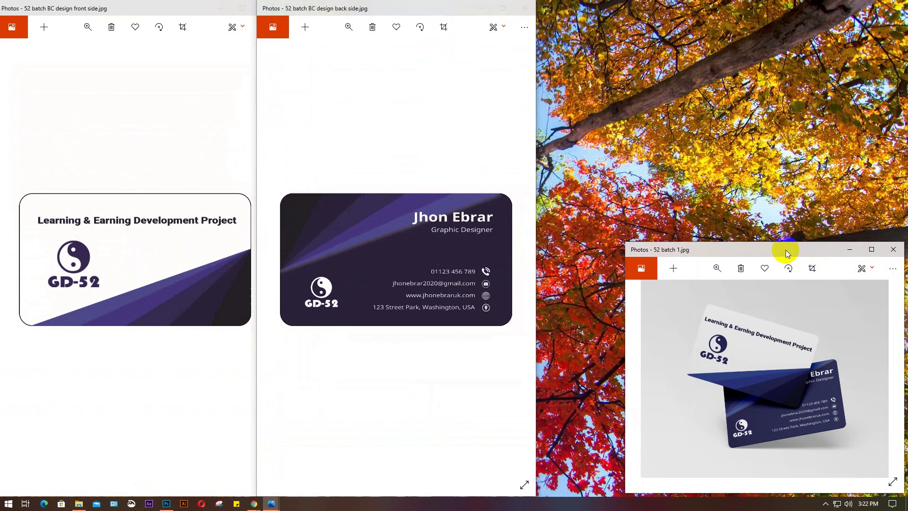
left_click_drag(751, 243, 765, 2)
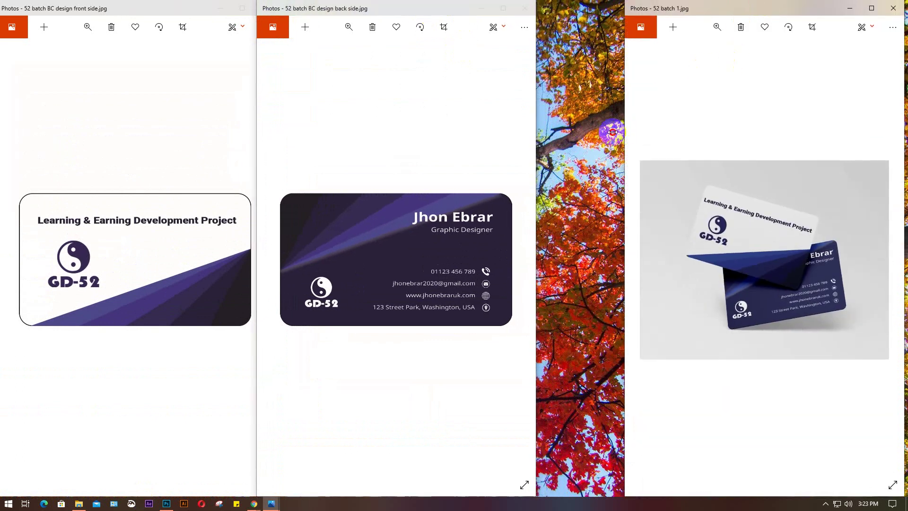
left_click_drag(624, 131, 529, 138)
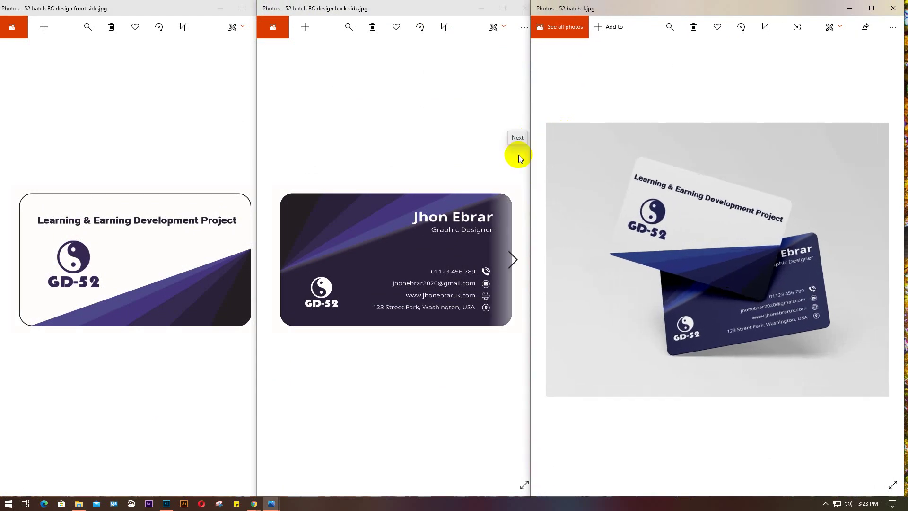
Fine-tune the front-side and back-side window widths and positions so all three sit side by side
left_click(426, 140)
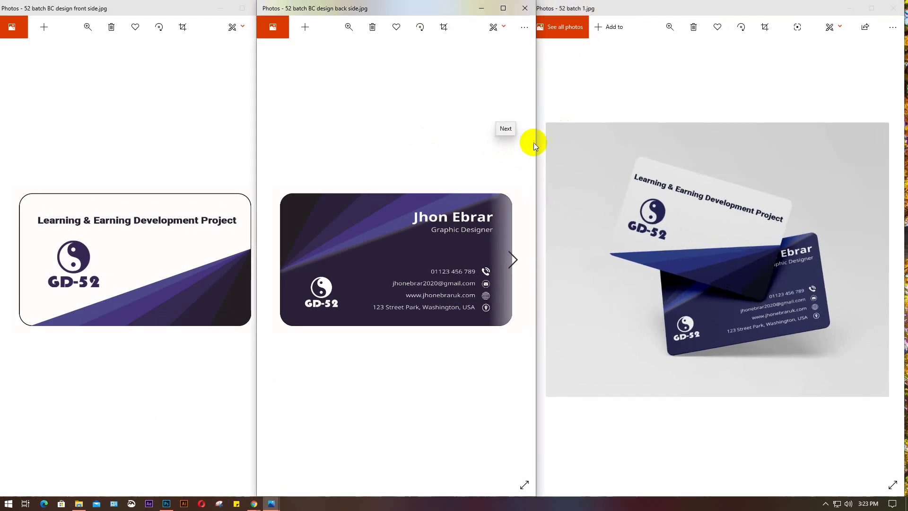
left_click_drag(535, 143, 547, 144)
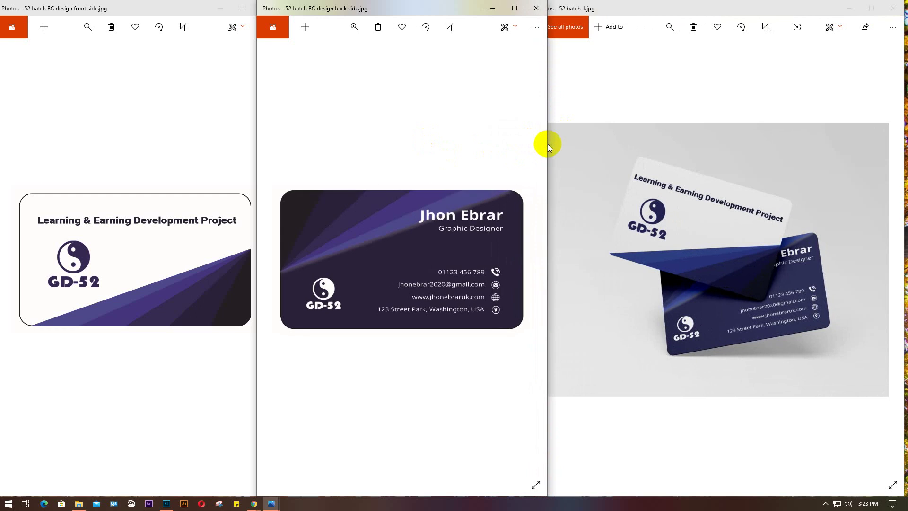
left_click(198, 142)
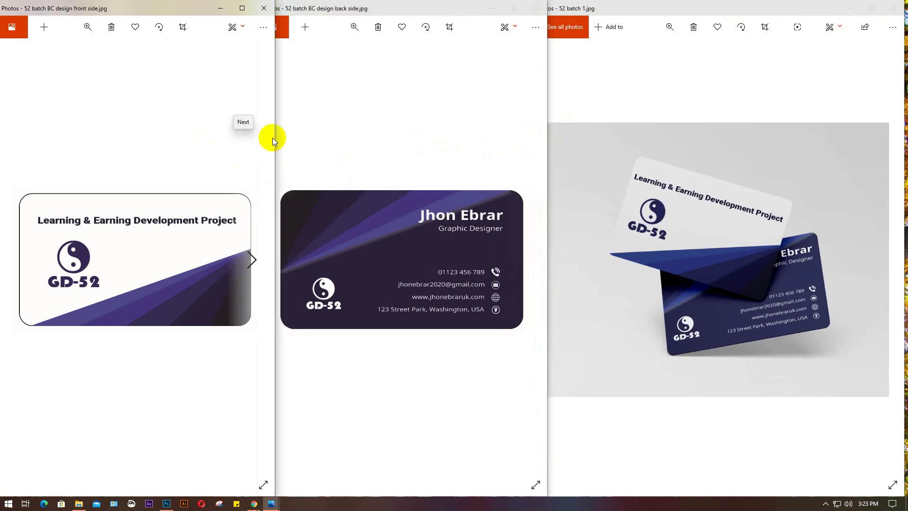
left_click_drag(273, 137, 283, 140)
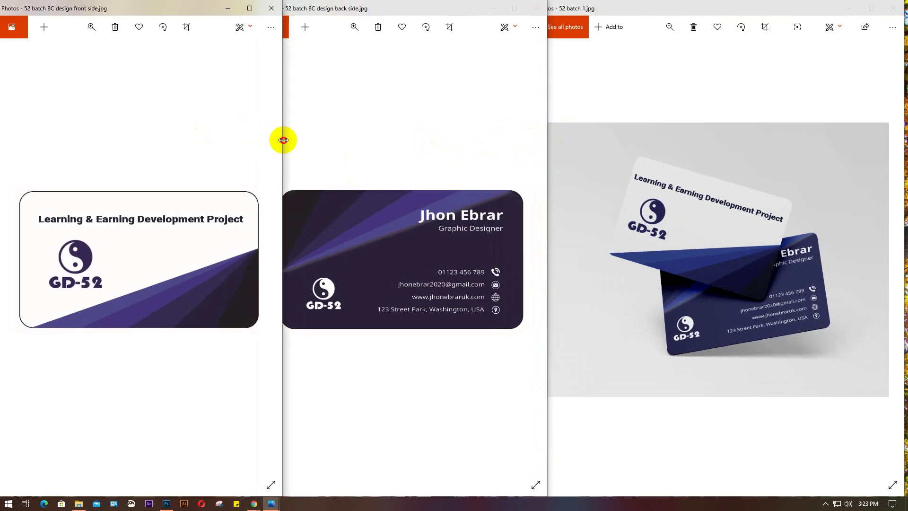
left_click_drag(187, 8, 179, 9)
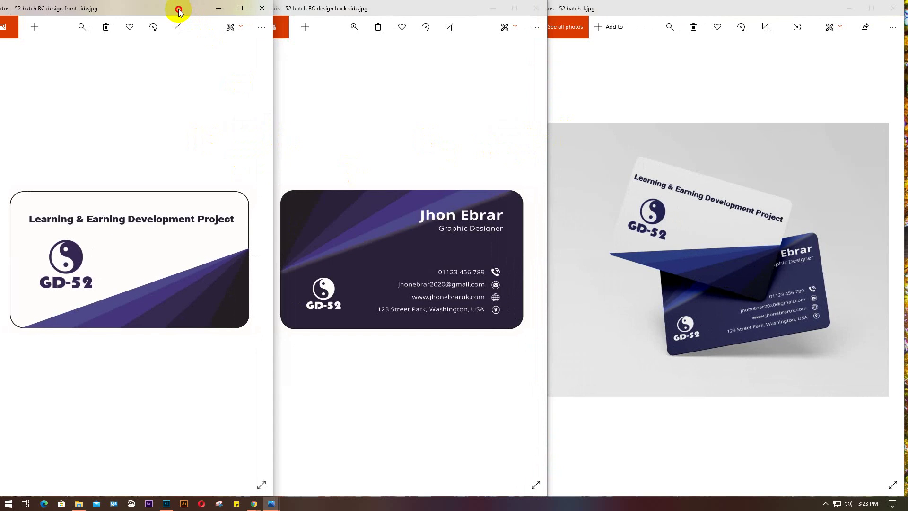
left_click(430, 100)
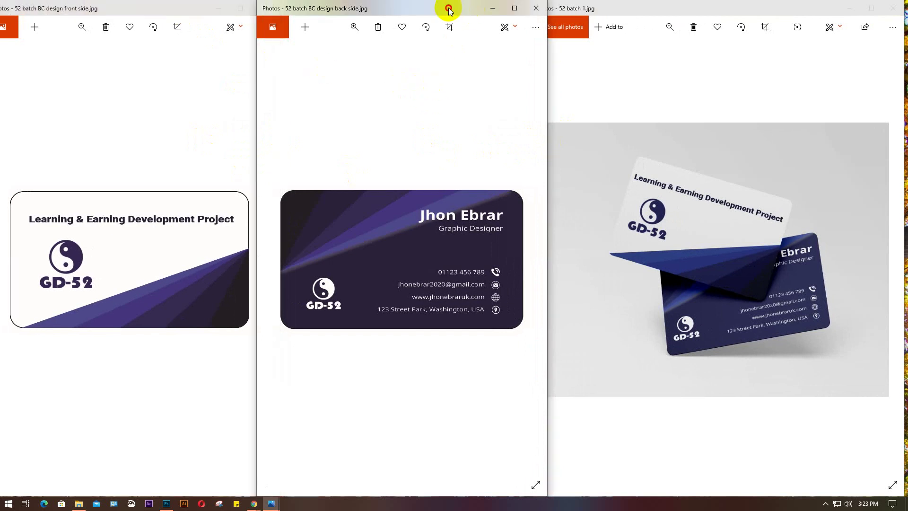
left_click_drag(448, 8, 445, 8)
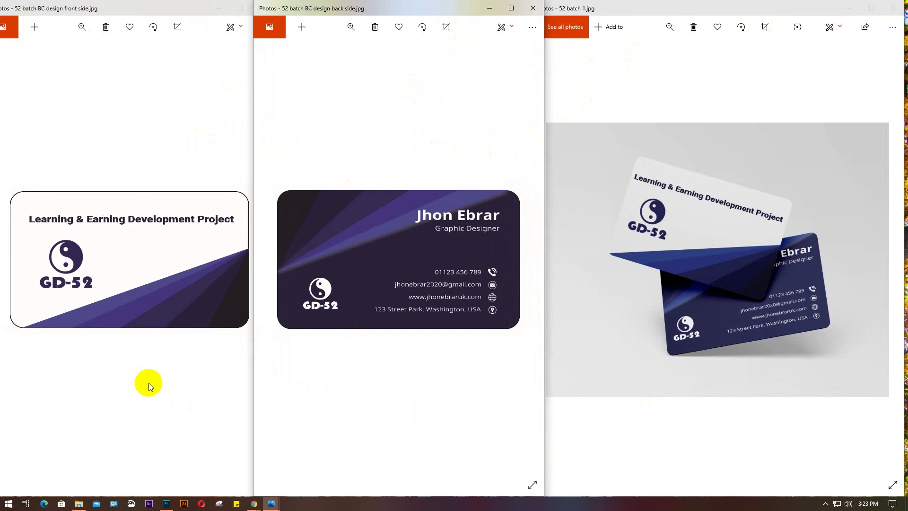
left_click(324, 324)
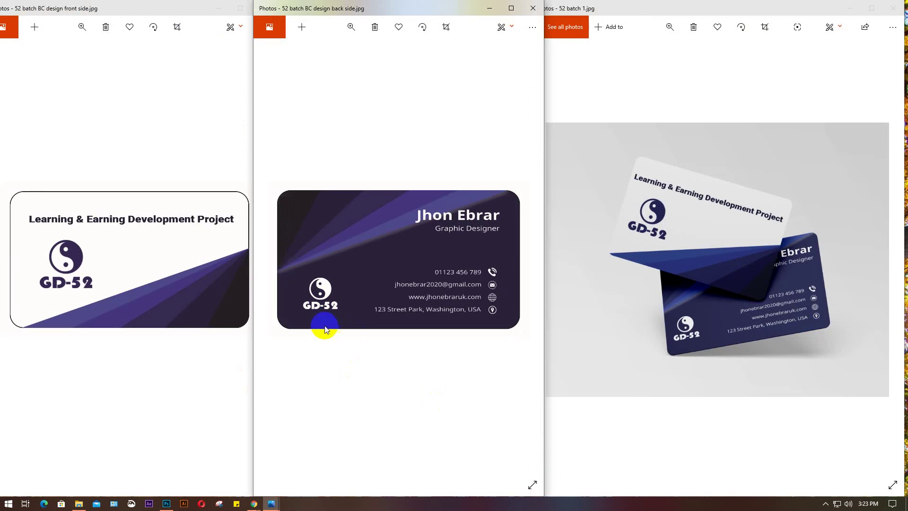
left_click(325, 309)
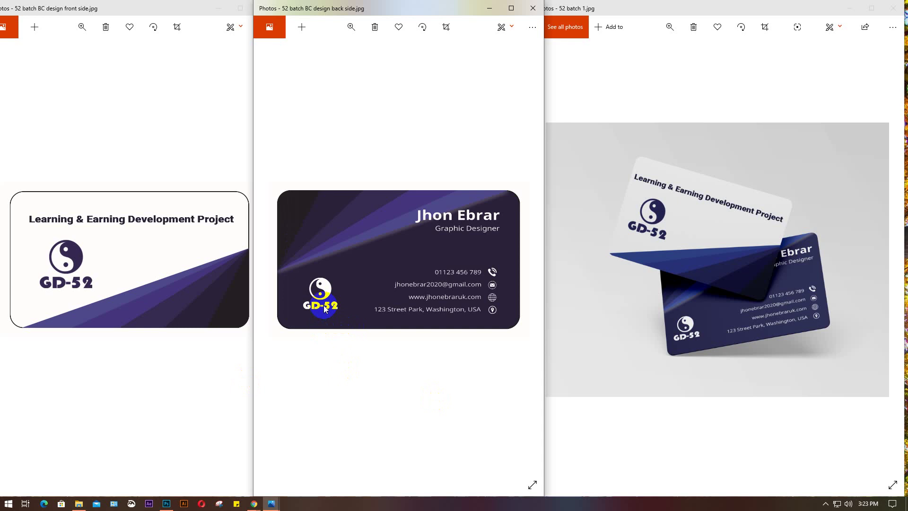
left_click(350, 262)
left_click(329, 271)
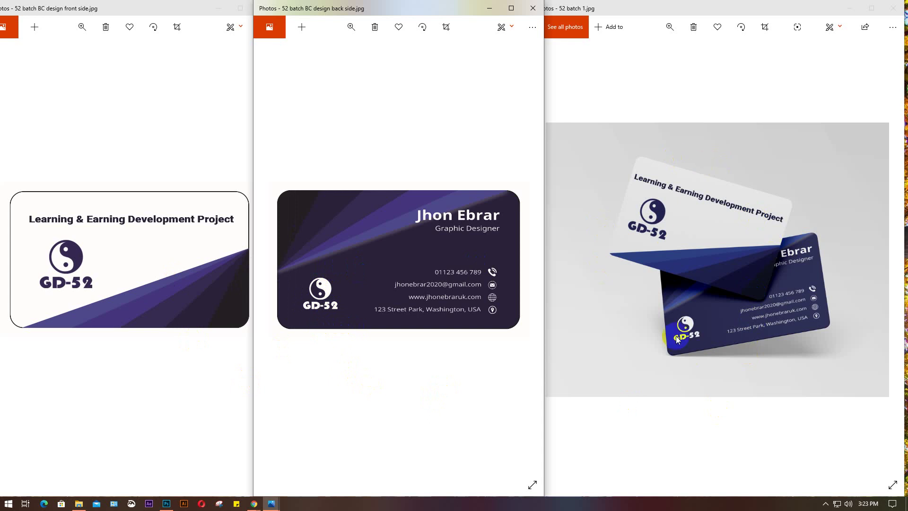
left_click(694, 323)
left_click_drag(694, 323, 682, 307)
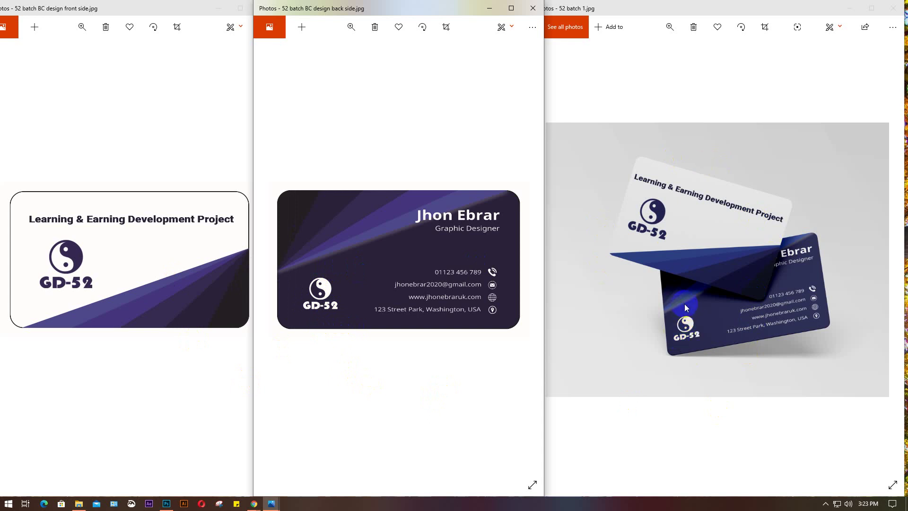
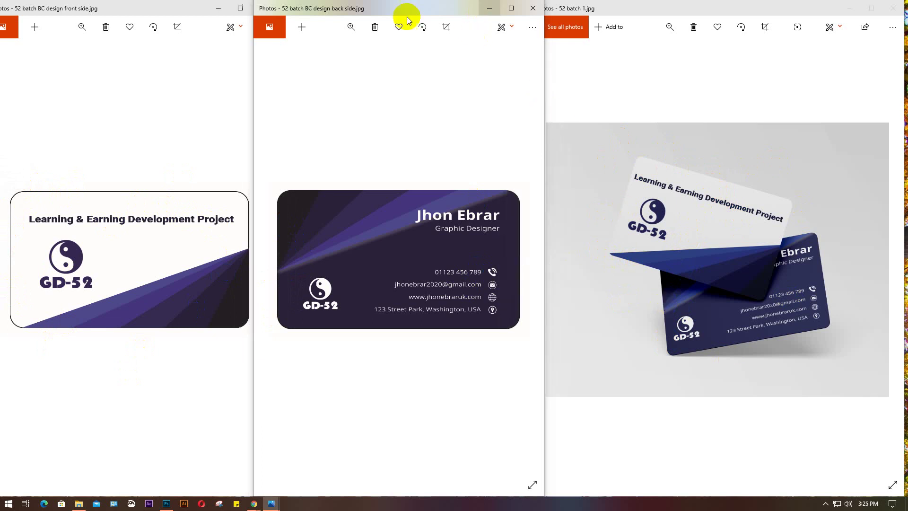
Close the back-side photo, minimize the front-side one, and bring up the 52 batch 2 mockup
key("super+Down")
left_click(218, 8)
mouse_move(267, 505)
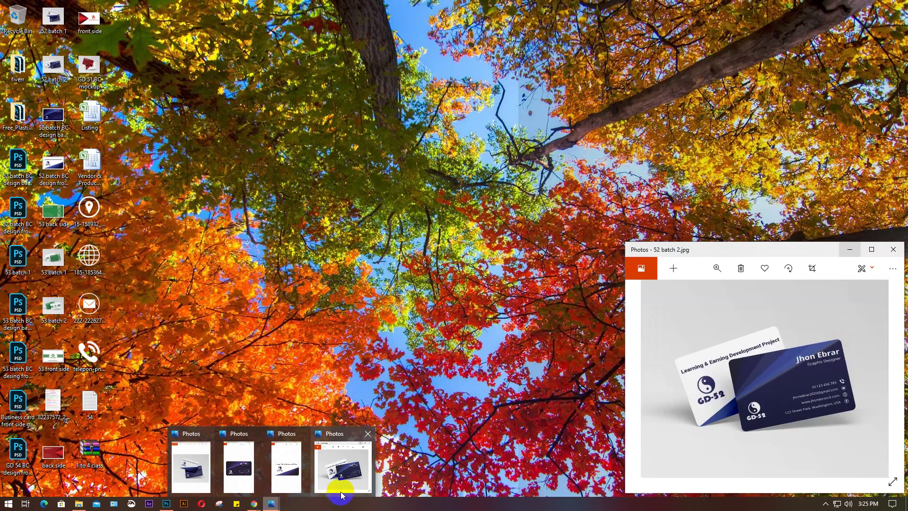
left_click(341, 486)
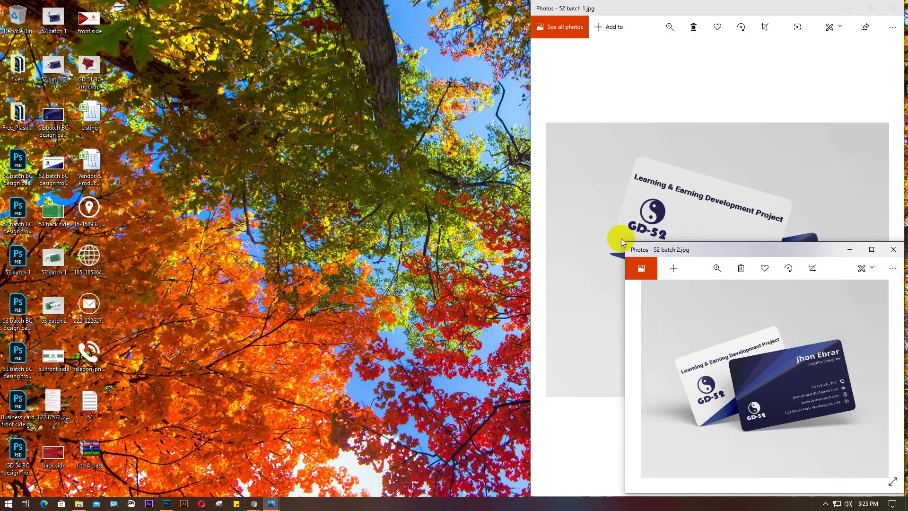
Size 52 batch 2 to fill the left half of the screen and widen 52 batch 1 across the right half
left_click_drag(628, 245, 488, 0)
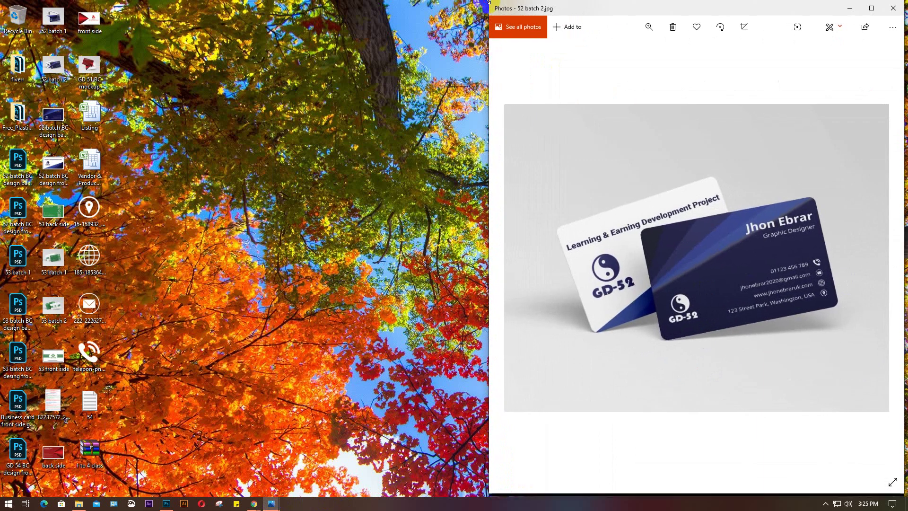
left_click_drag(741, 11, 255, 5)
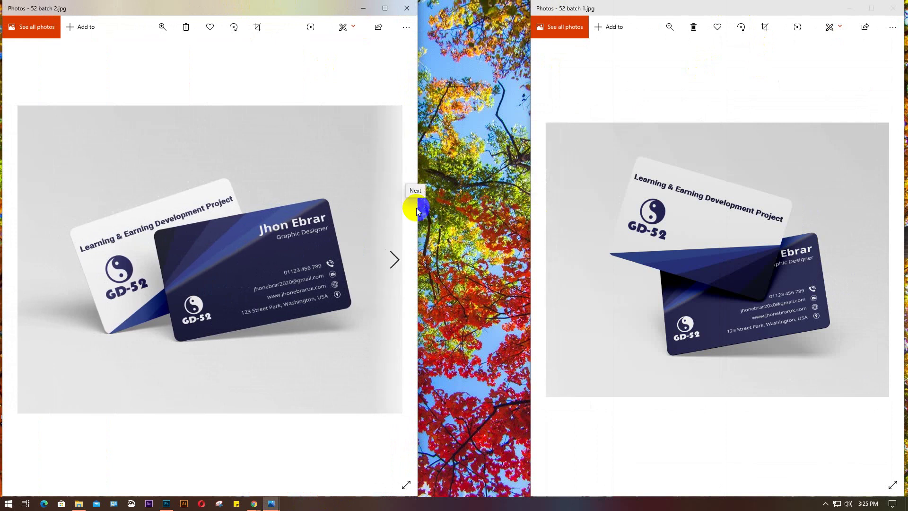
left_click_drag(417, 210, 470, 211)
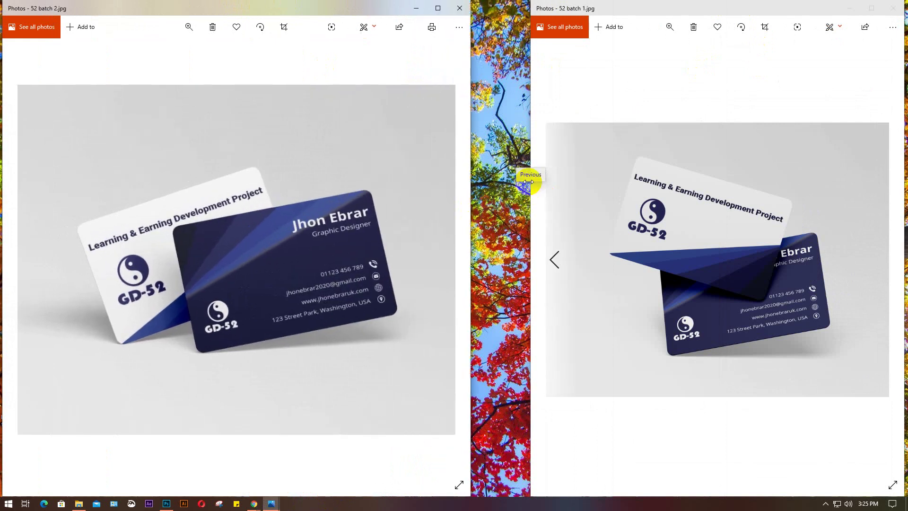
left_click_drag(531, 177, 456, 171)
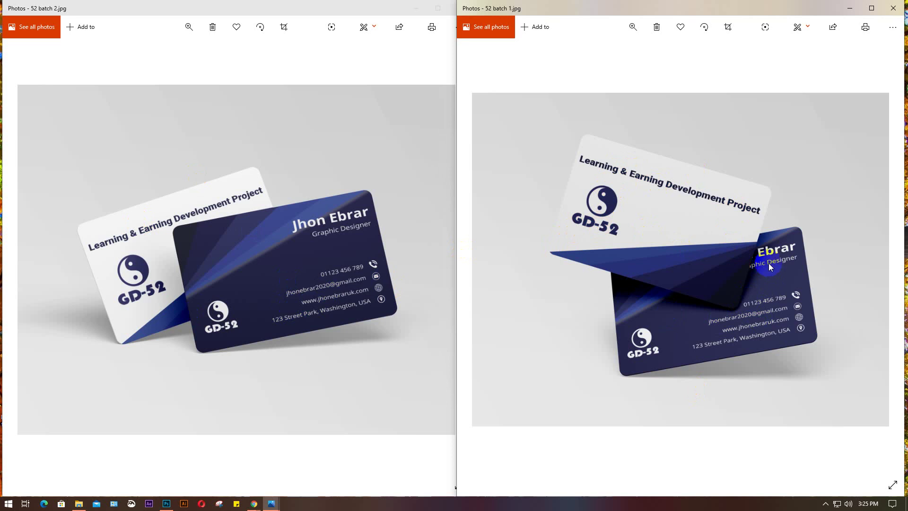
left_click(691, 228)
left_click(815, 256)
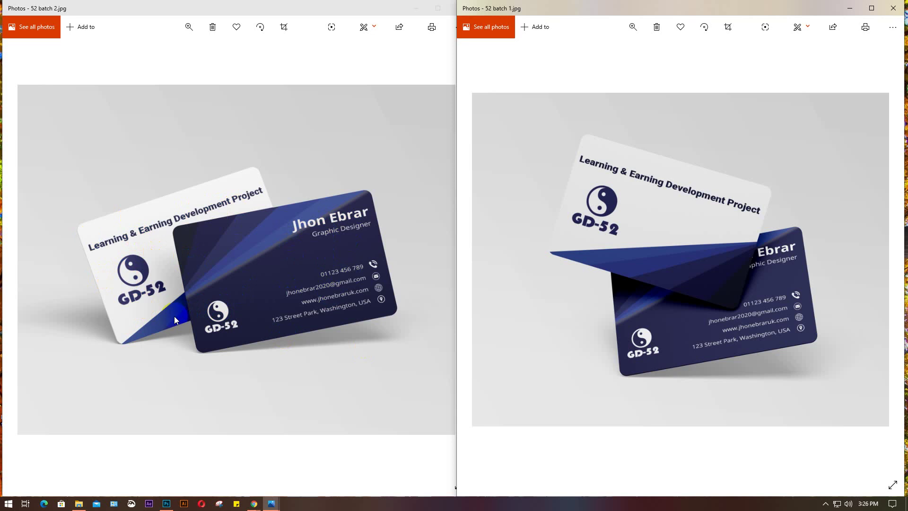
mouse_move(244, 199)
left_mouse_down()
mouse_move(304, 212)
mouse_move(131, 291)
mouse_move(187, 303)
left_mouse_up()
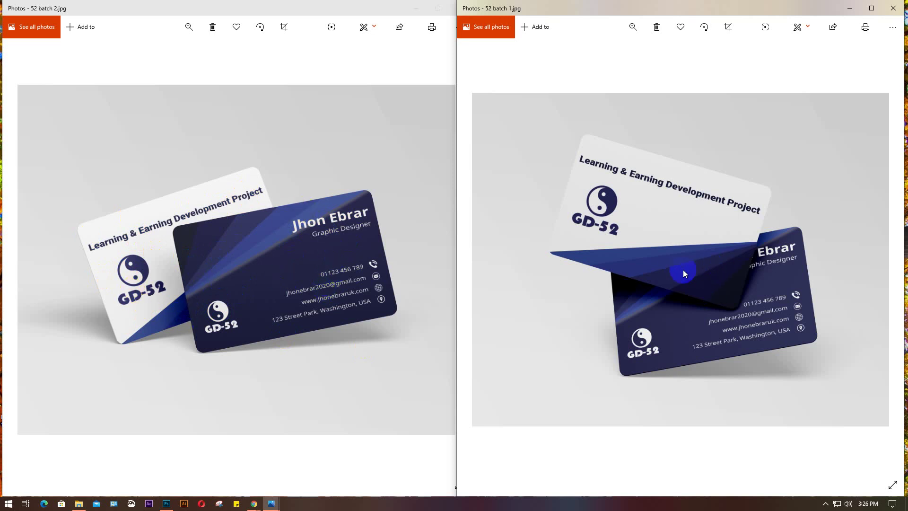
left_click(439, 266)
mouse_move(440, 266)
left_mouse_down()
mouse_move(179, 156)
mouse_move(105, 235)
left_mouse_up()
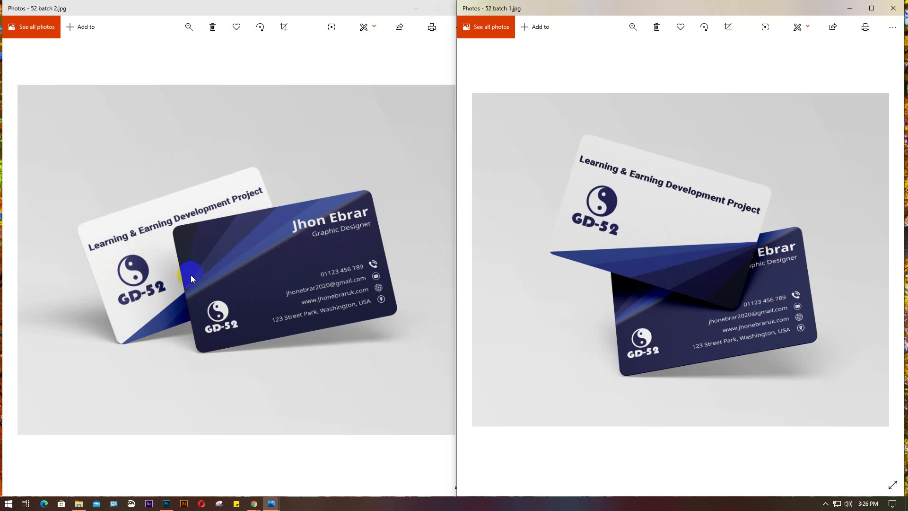
left_click(648, 245)
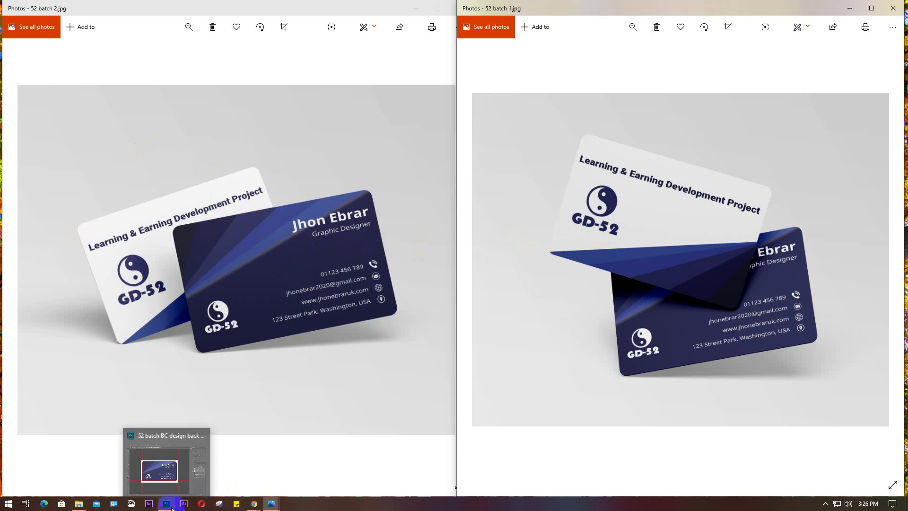
Read the Meet chat messages, then bring the Lot 15 attendance spreadsheet to the front
mouse_move(254, 503)
left_click(263, 430)
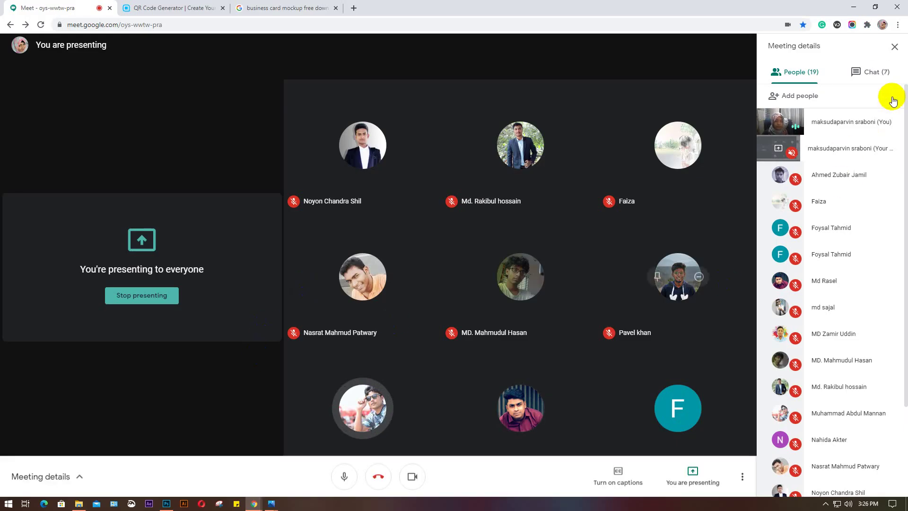
left_click(879, 77)
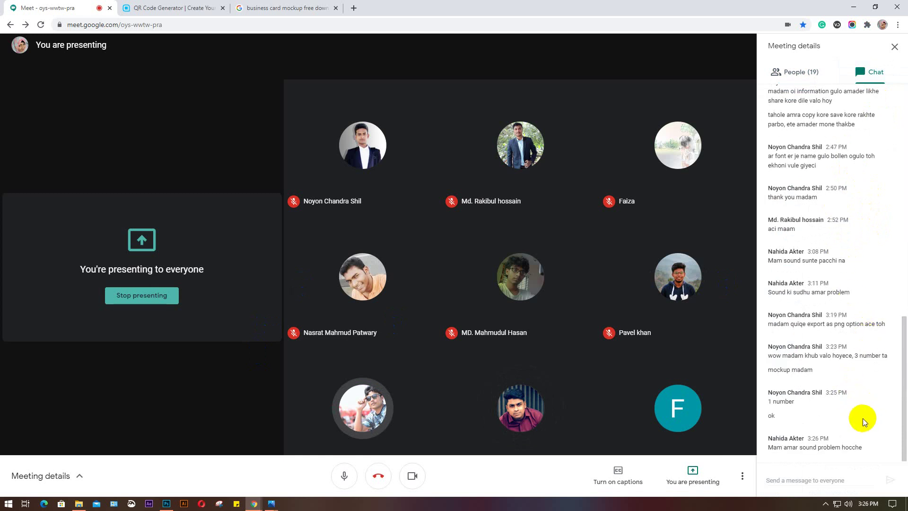
left_click(165, 415)
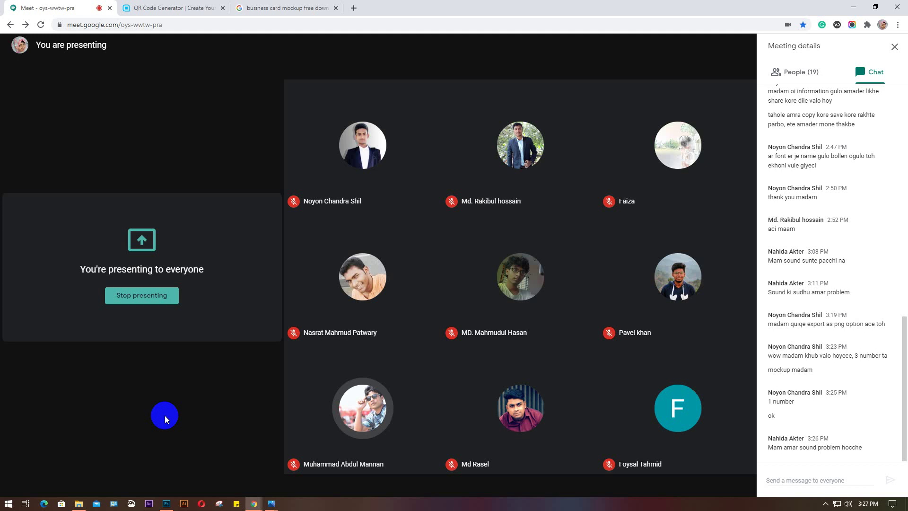
mouse_move(254, 503)
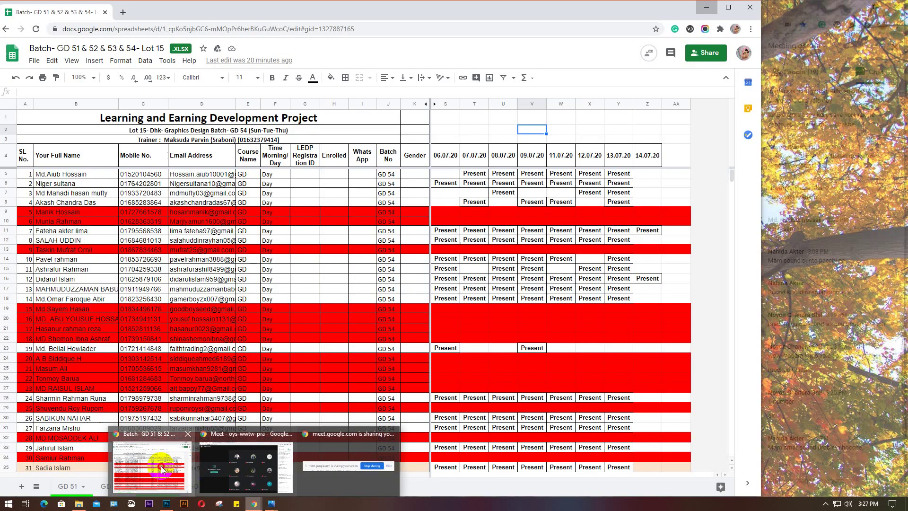
left_click(160, 466)
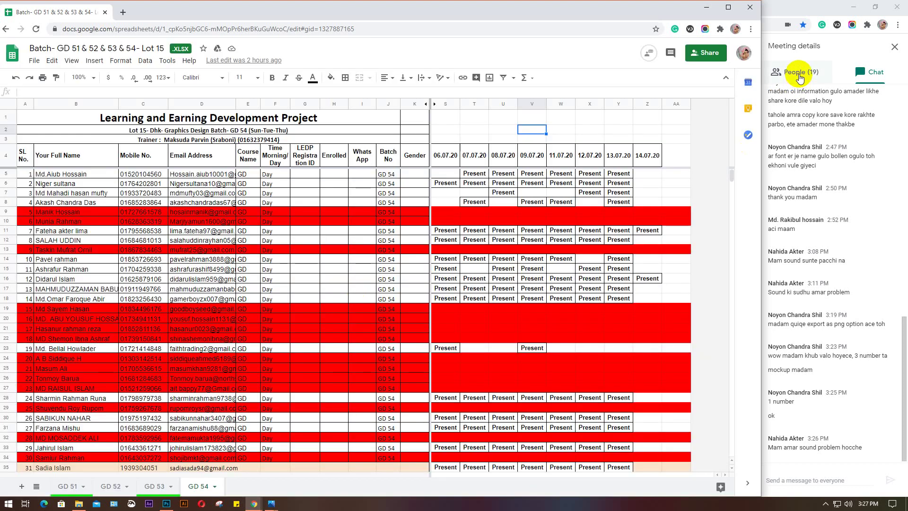
Bring the Meet call back in front of the spreadsheet to see its 20 participants
left_click(798, 75)
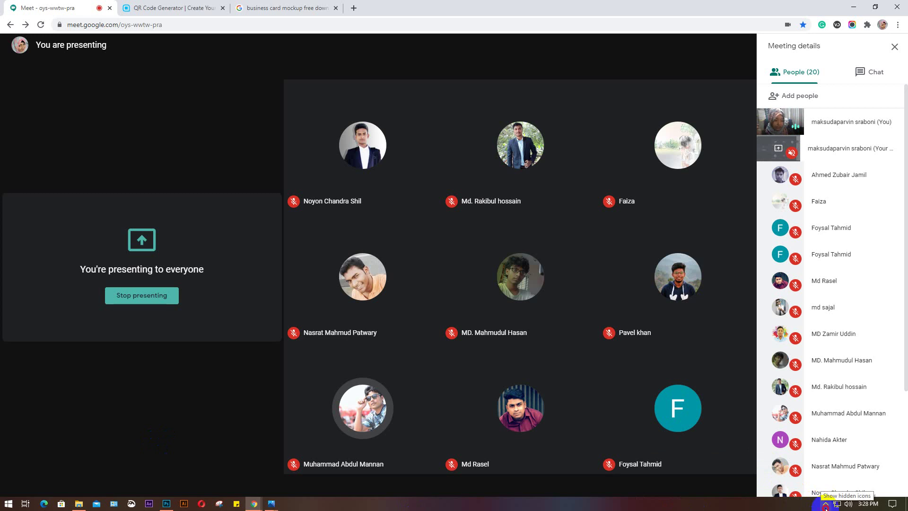
Check the hidden tray icons, then return to the Lot 15 attendance spreadsheet
left_click(825, 505)
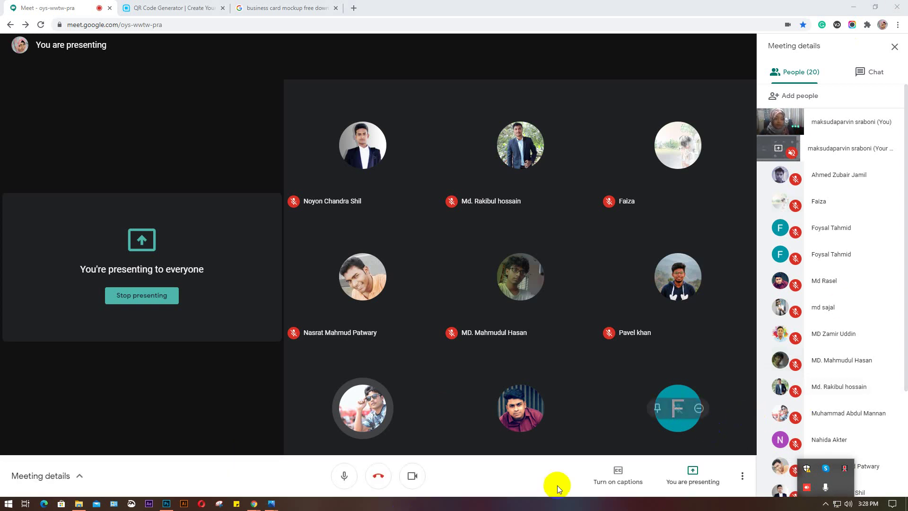
left_click(570, 505)
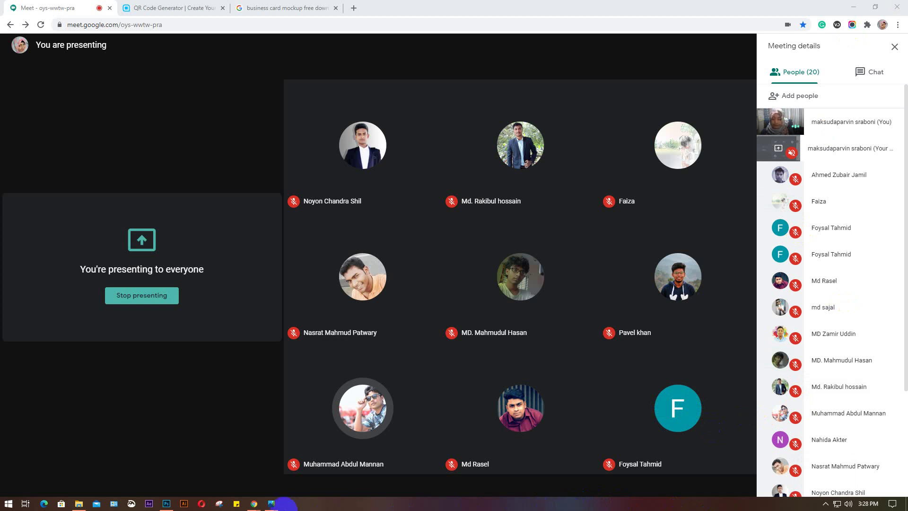
mouse_move(253, 506)
left_click(152, 461)
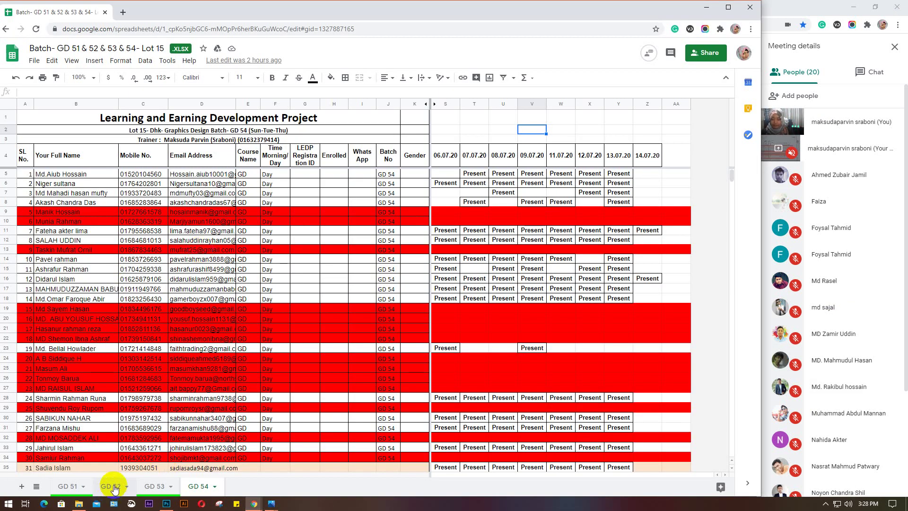
On the GD 52 sheet, copy the Present mark from cell Z5
left_click(113, 487)
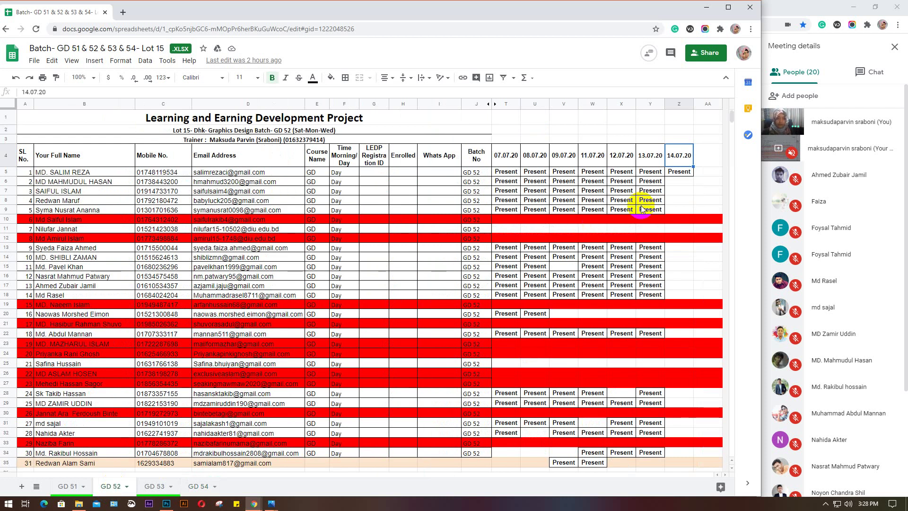
left_click(679, 173)
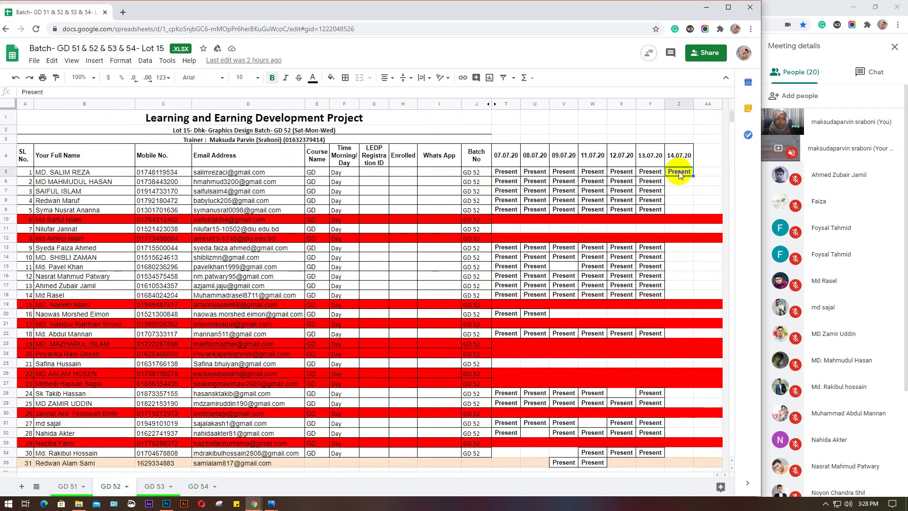
key("ctrl+c")
scroll(855, 229, "down", 3)
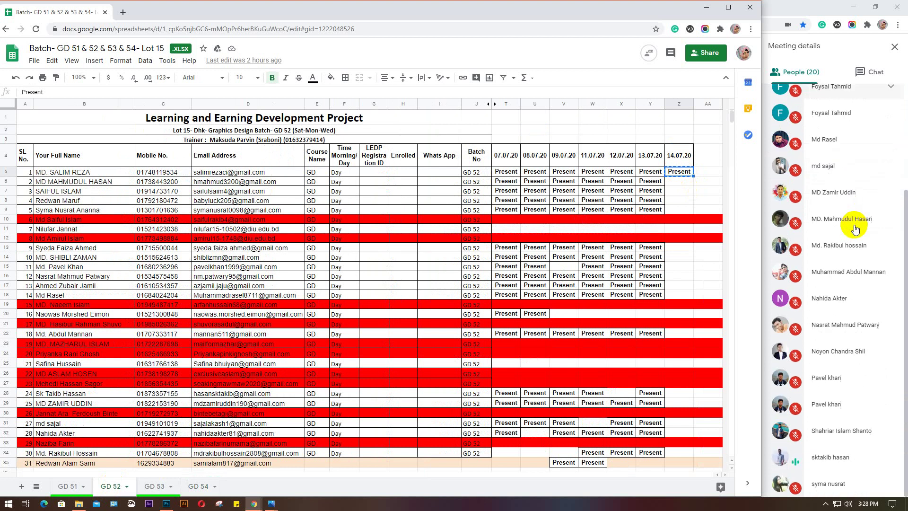
scroll(862, 306, "up", 1)
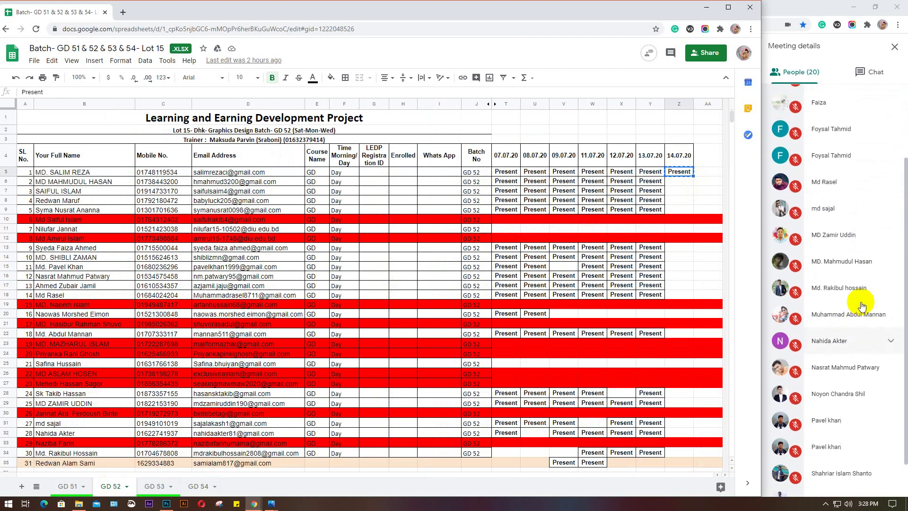
scroll(861, 305, "up", 1)
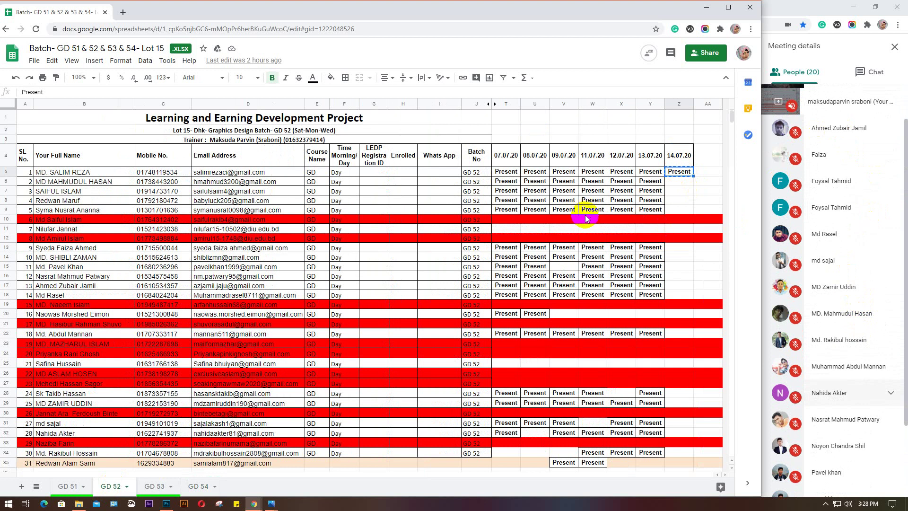
Paste Present into Z6, Z7, Z9 and Z13 for 14.07.20
left_click(674, 180)
key("ctrl+v")
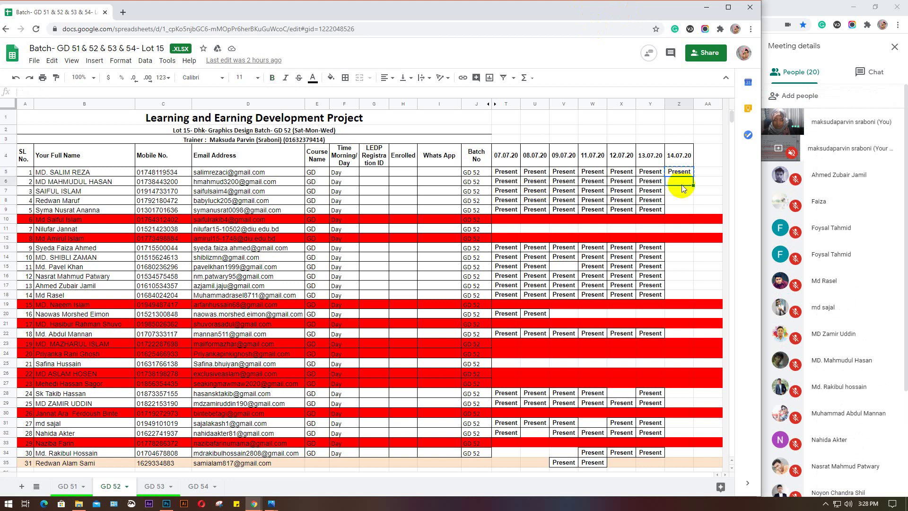
left_click(677, 191)
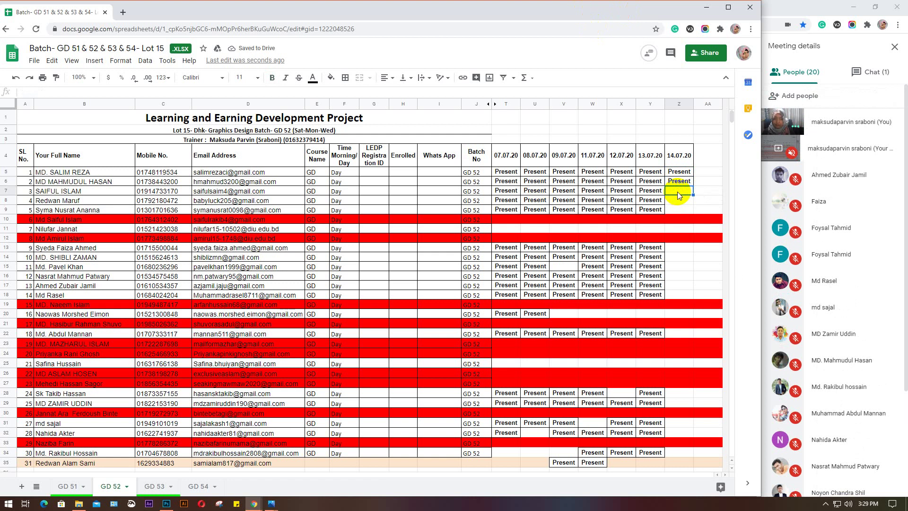
type("Present")
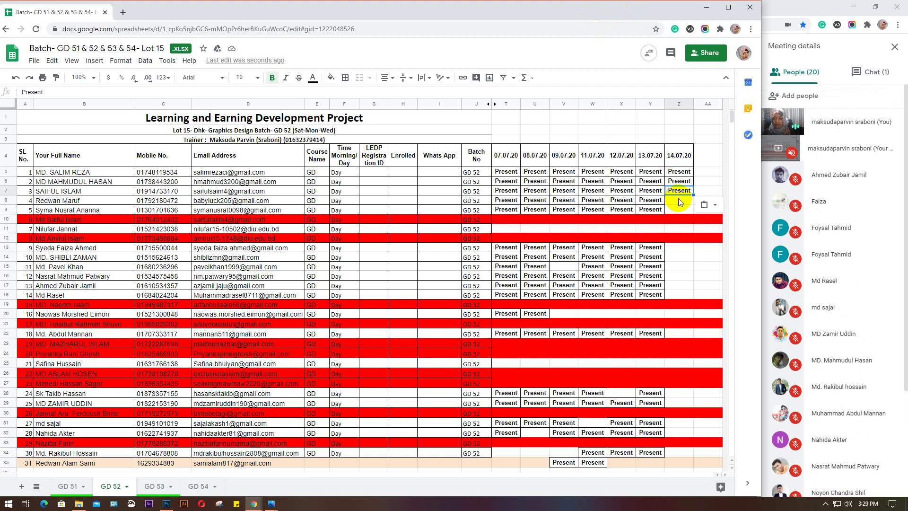
left_click(677, 197)
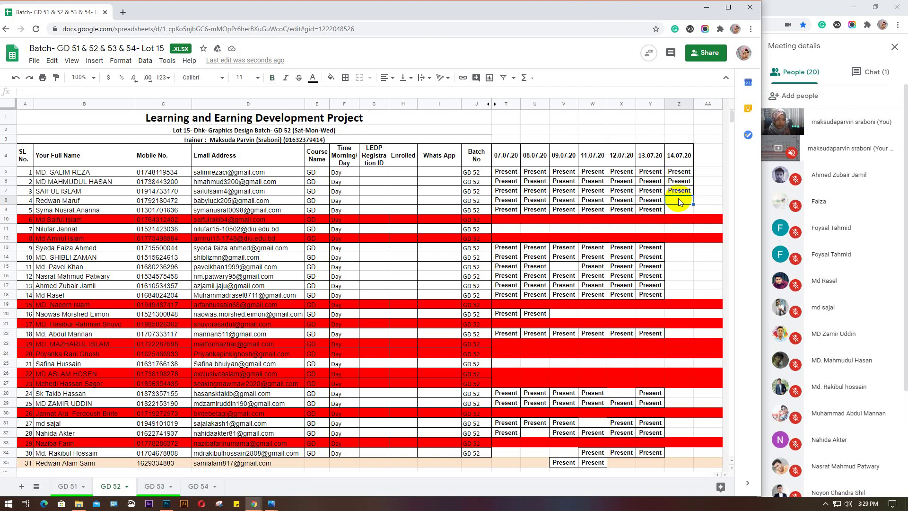
scroll(796, 287, "down", 3)
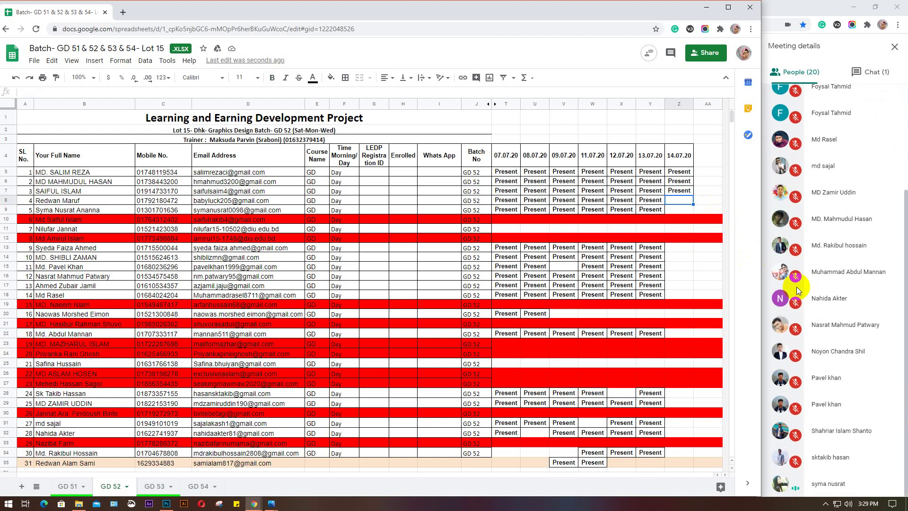
scroll(796, 287, "up", 3)
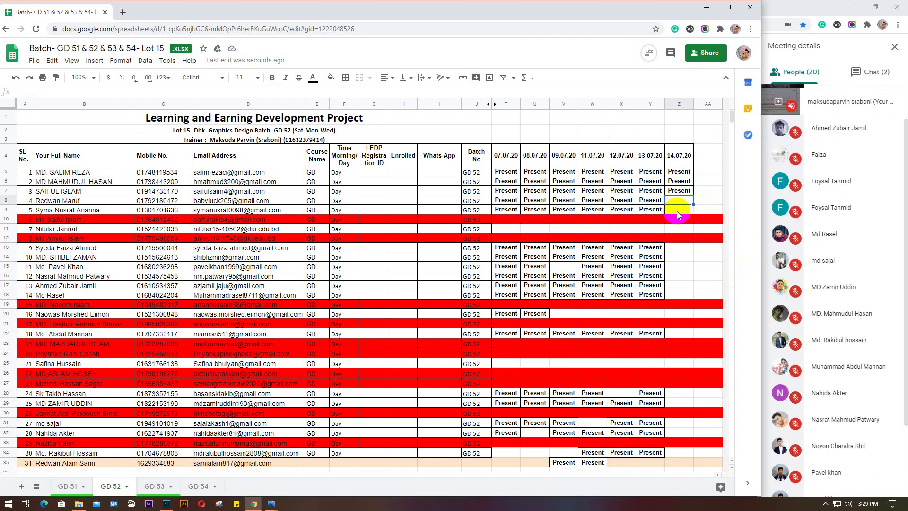
left_click(677, 211)
type("Present")
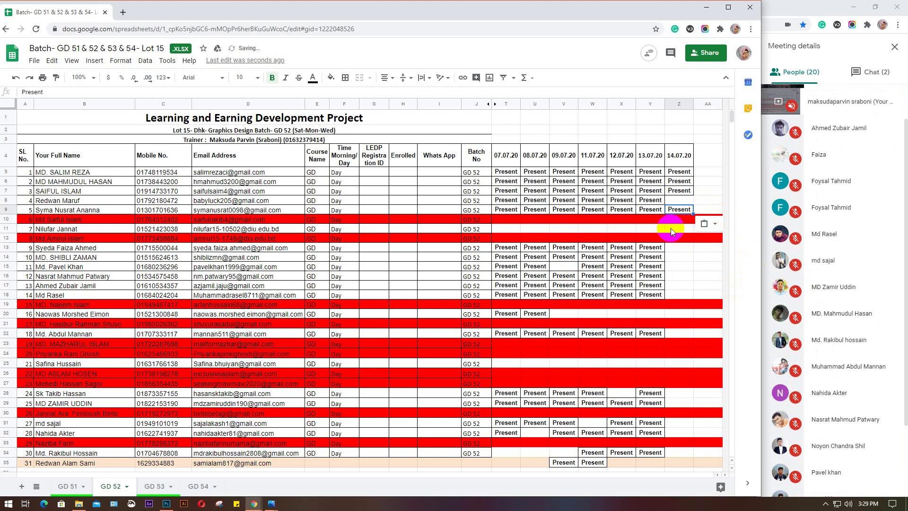
left_click(674, 251)
type("Present")
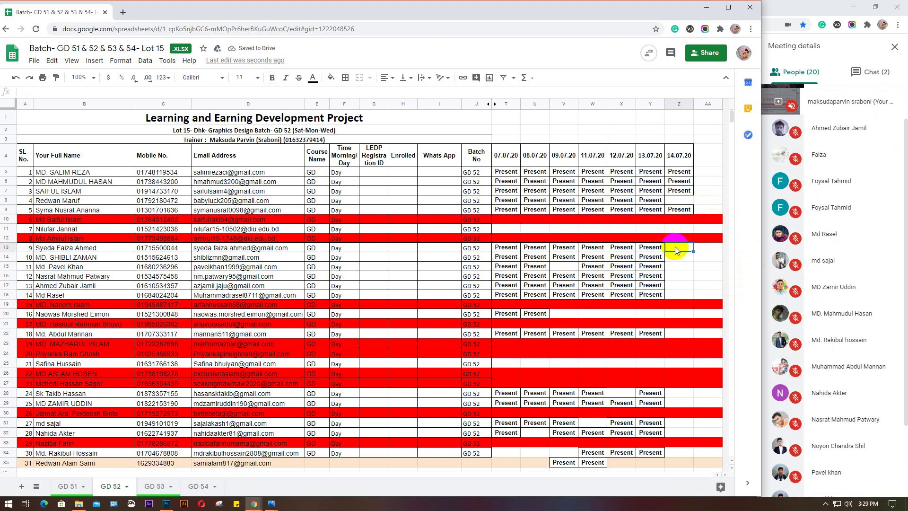
Mark Z15, Z16, Z17 and Z18 Present, typing 'Present' into Z17
left_click(674, 257)
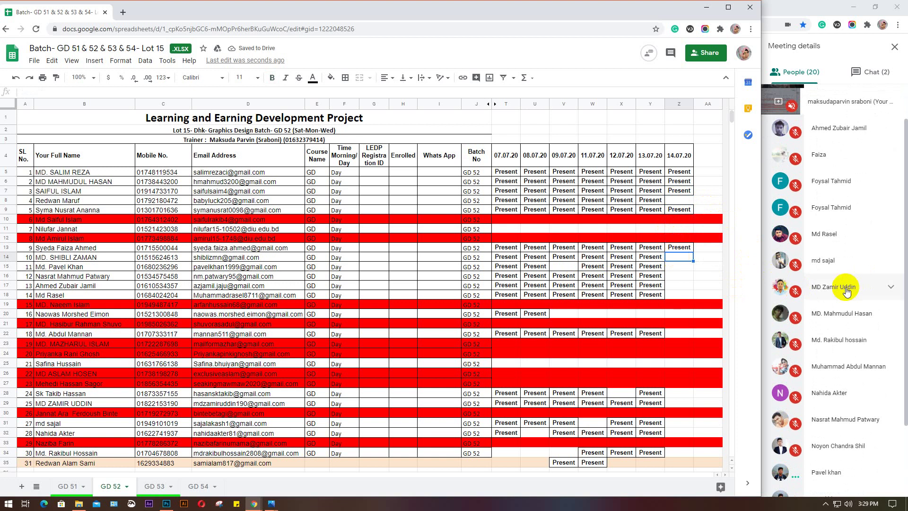
scroll(846, 290, "down", 2)
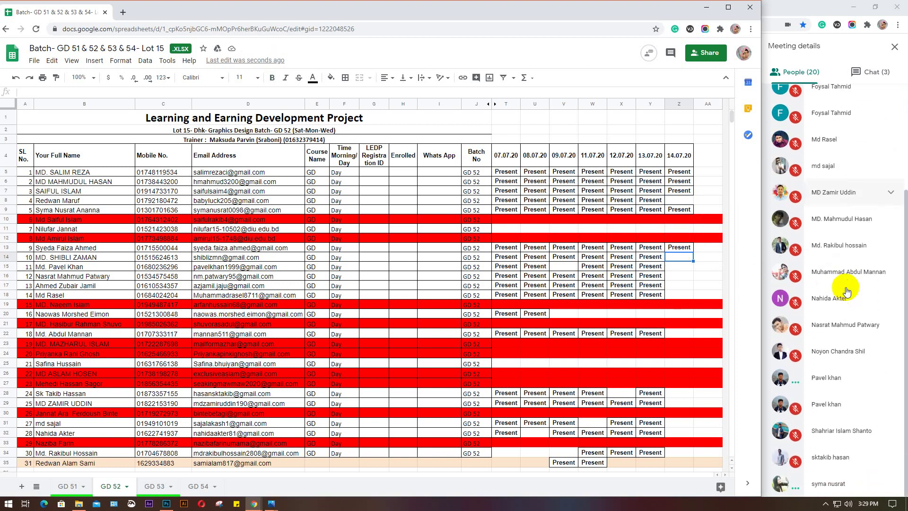
scroll(846, 290, "up", 1)
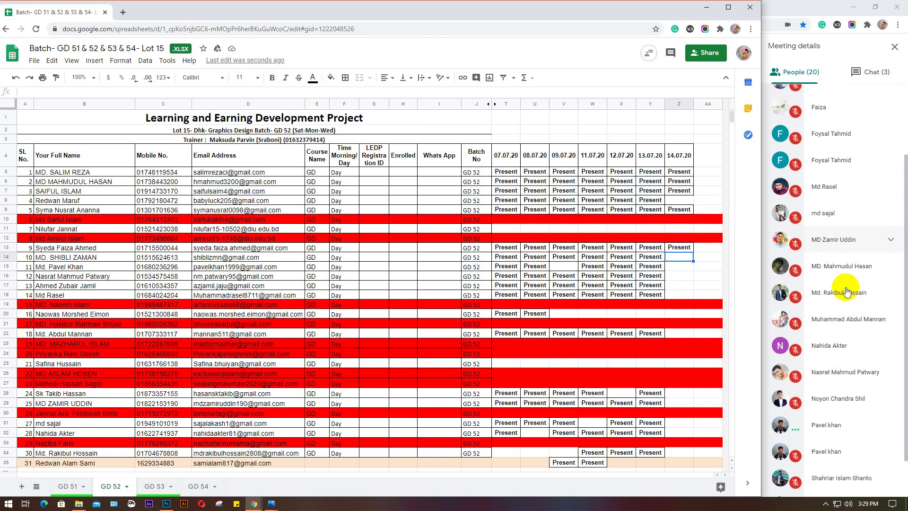
left_click(678, 267)
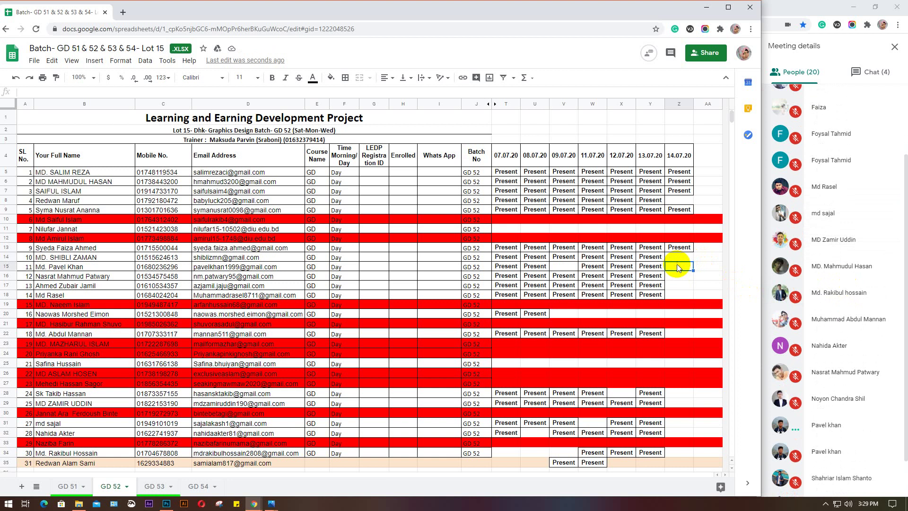
type("Present")
left_click(674, 278)
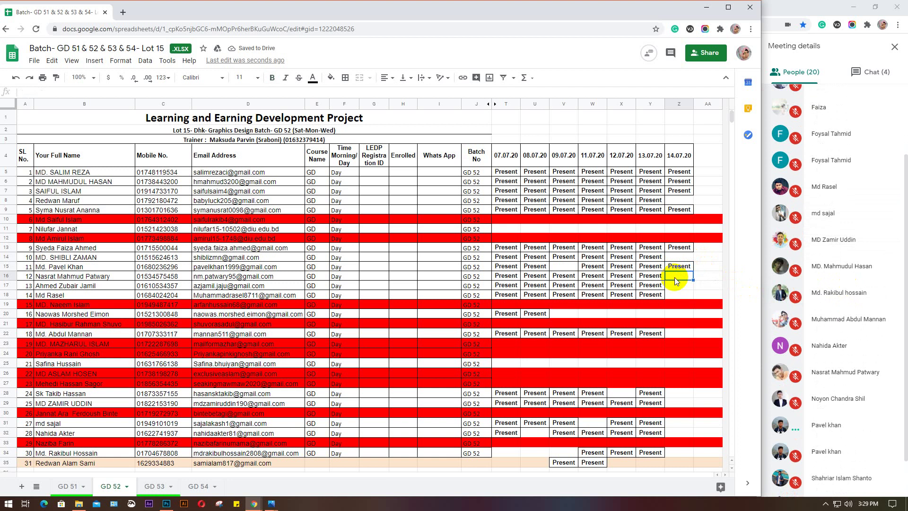
type("Present")
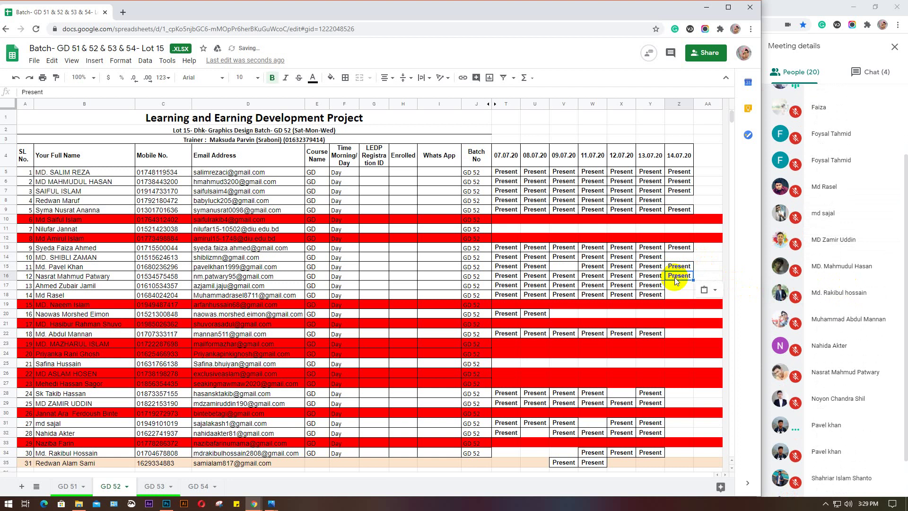
left_click(7, 267)
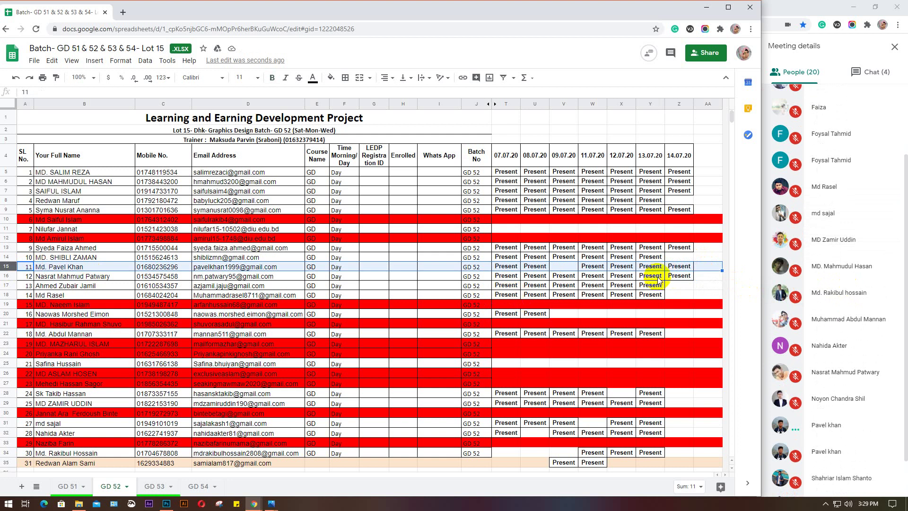
left_click(675, 286)
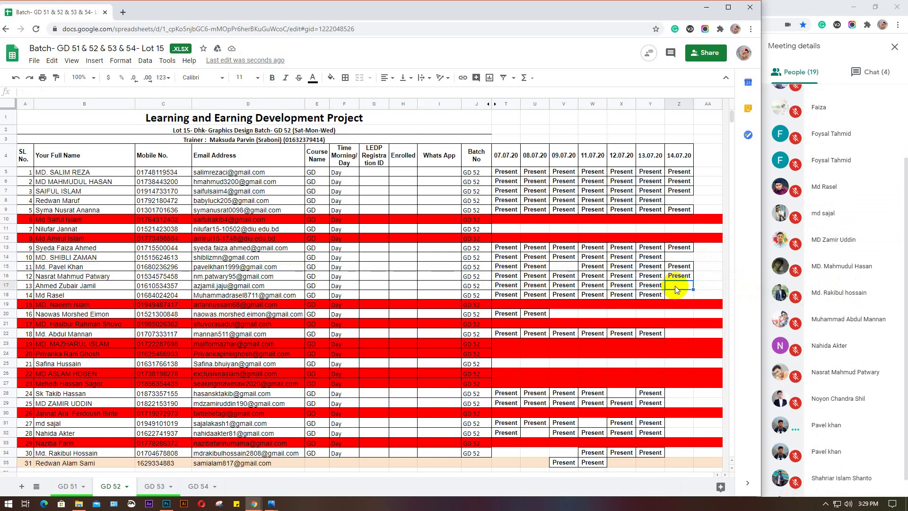
type("Present")
key("Return")
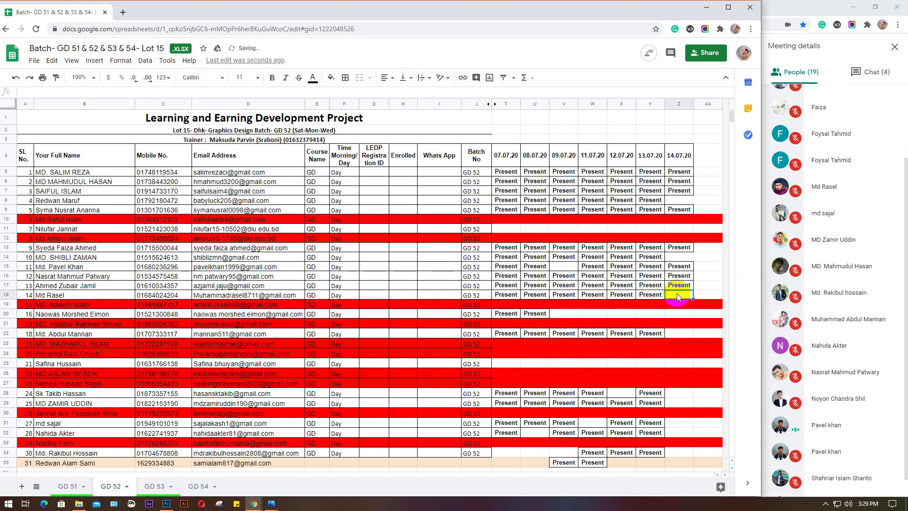
type("Present")
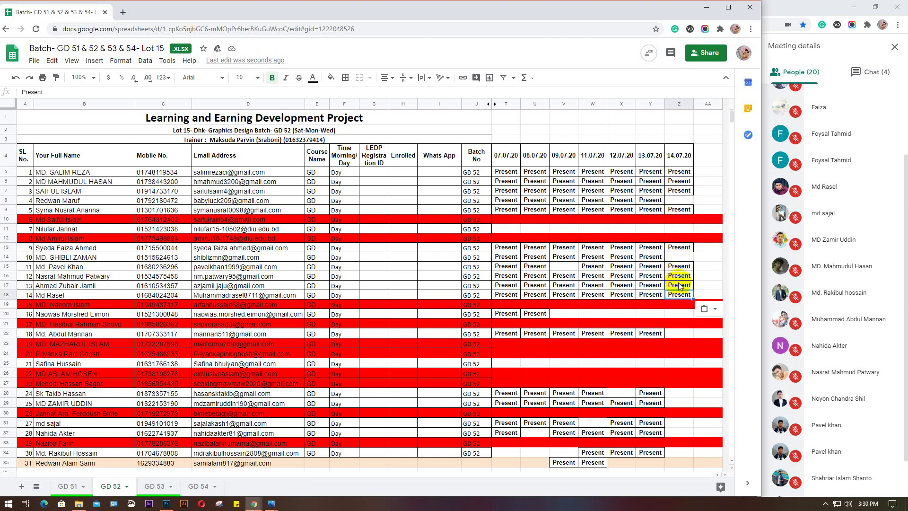
left_click(679, 301)
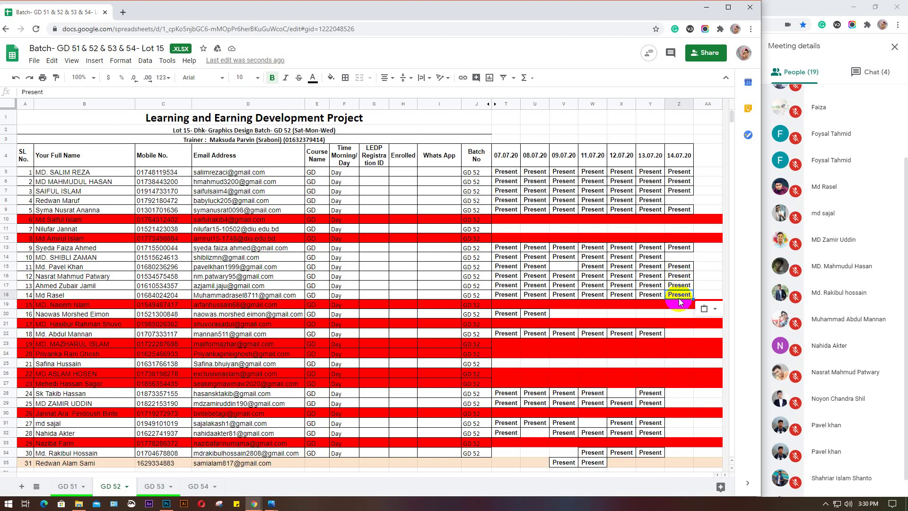
Paste Present into cell Z22
left_click(677, 314)
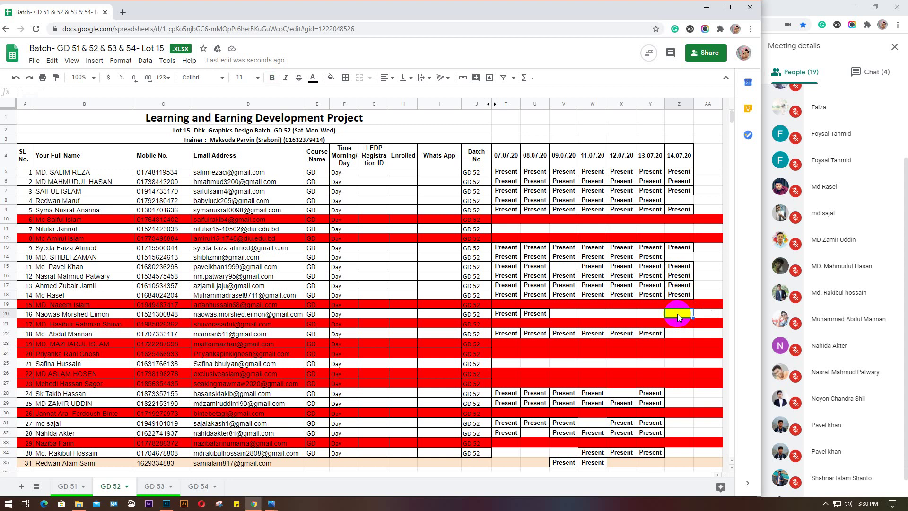
scroll(832, 280, "up", 1)
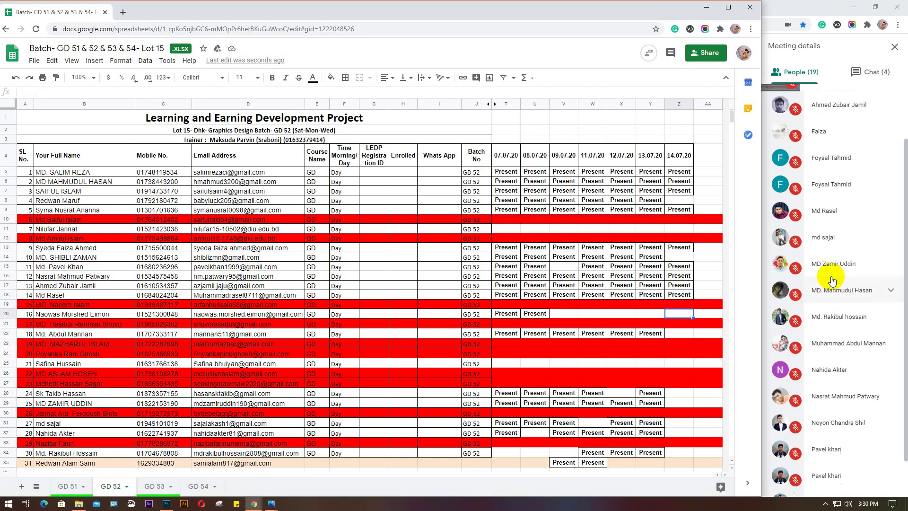
scroll(832, 280, "down", 3)
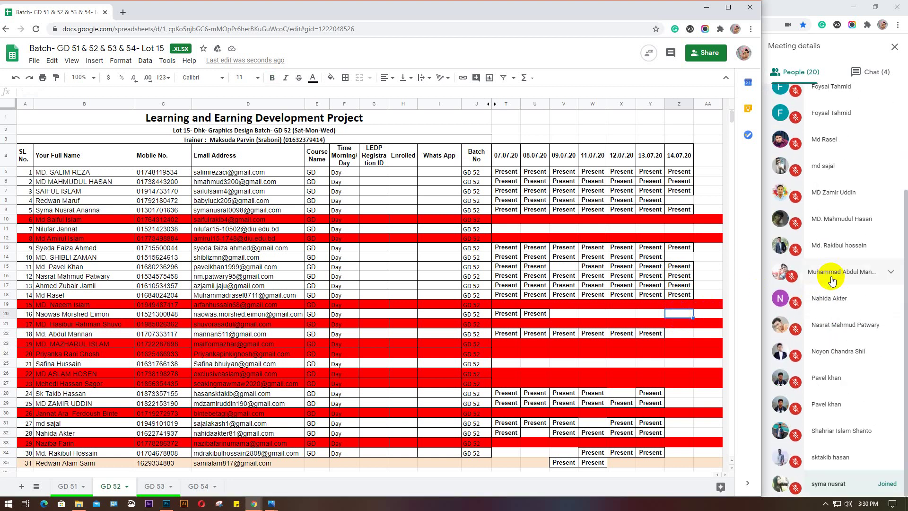
scroll(832, 280, "up", 4)
left_click(672, 316)
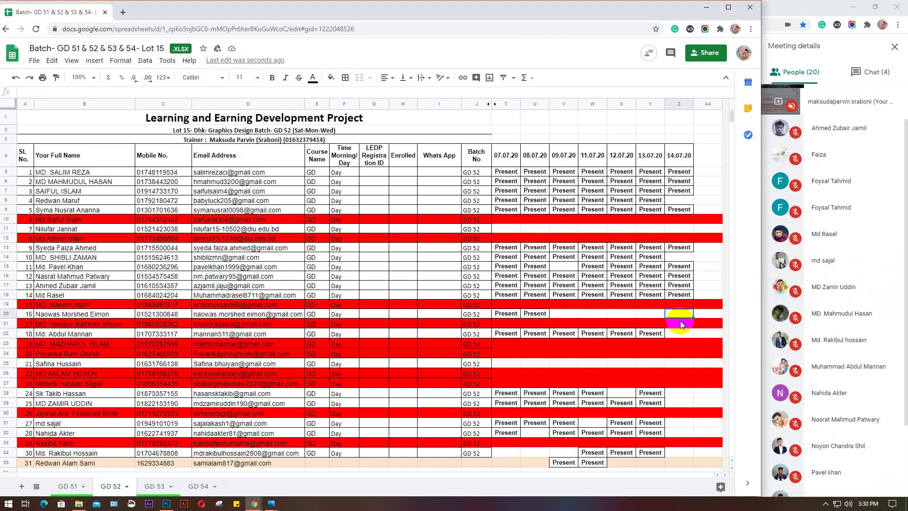
left_click(681, 334)
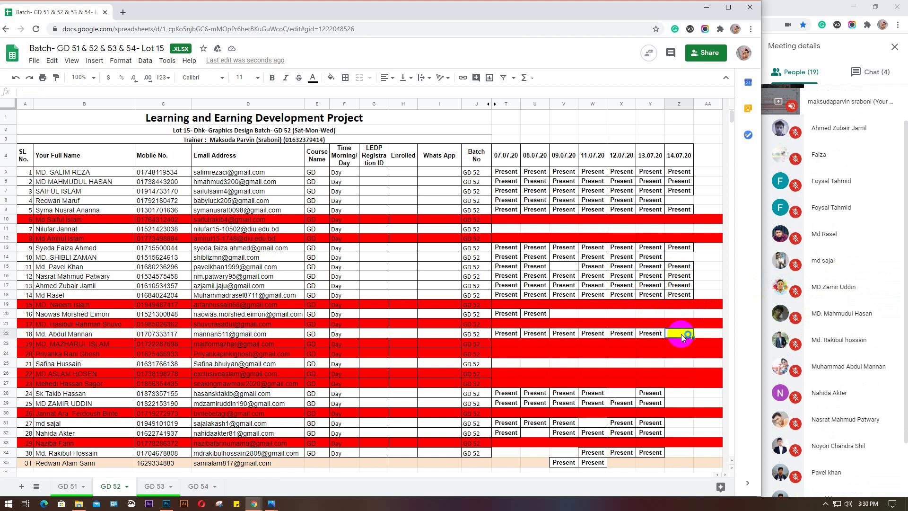
type("Present")
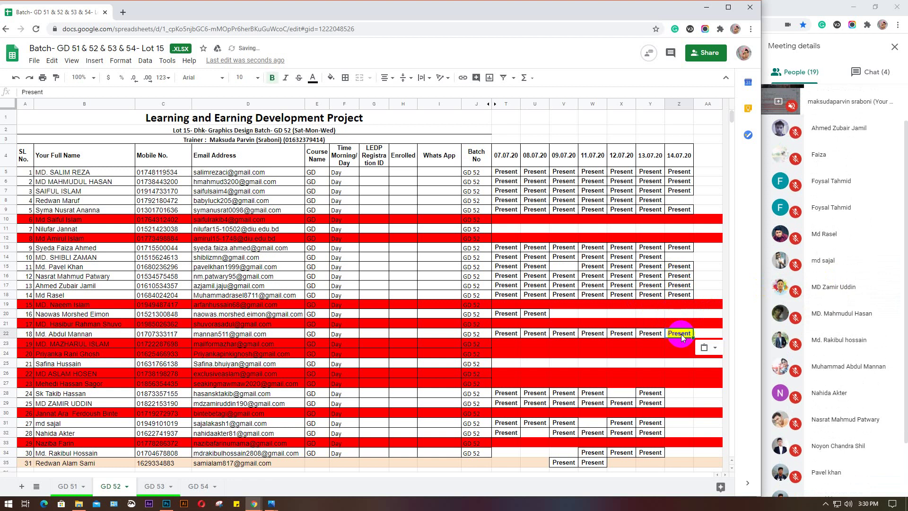
Paste Present into Z28, Z29, Z31, Z32 and Z34
scroll(681, 334, "down", 1)
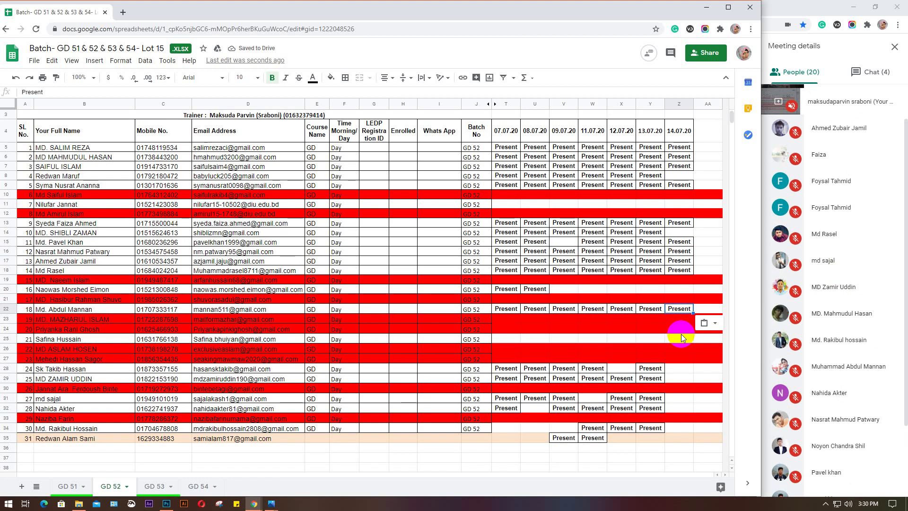
left_click(672, 368)
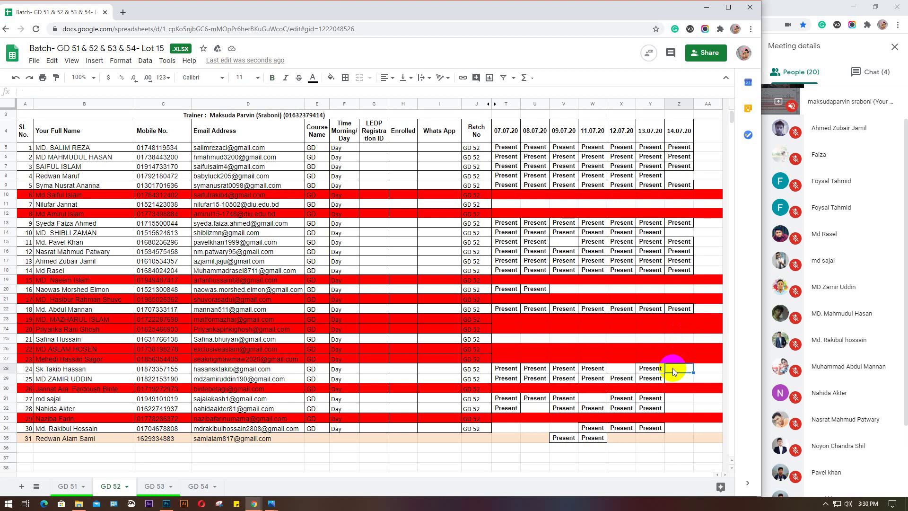
type("Present")
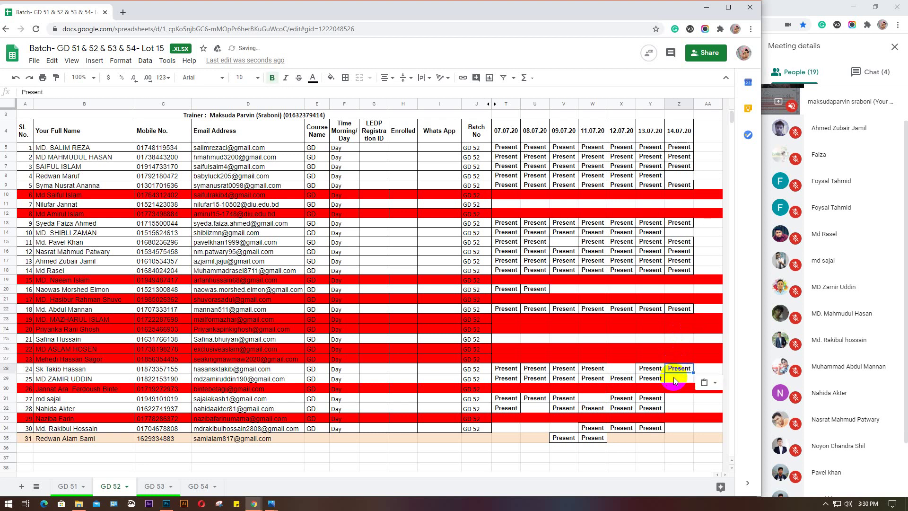
left_click(673, 378)
type("Present")
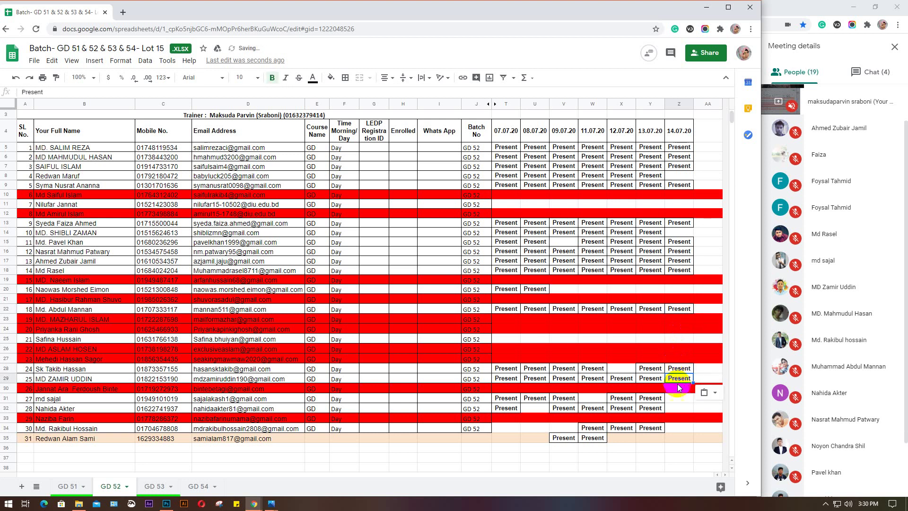
left_click(675, 398)
type("Present")
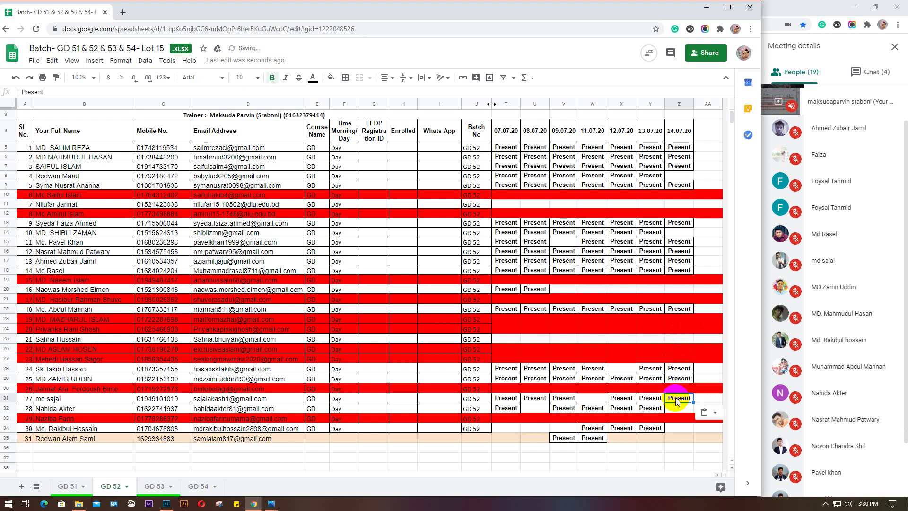
left_click(676, 409)
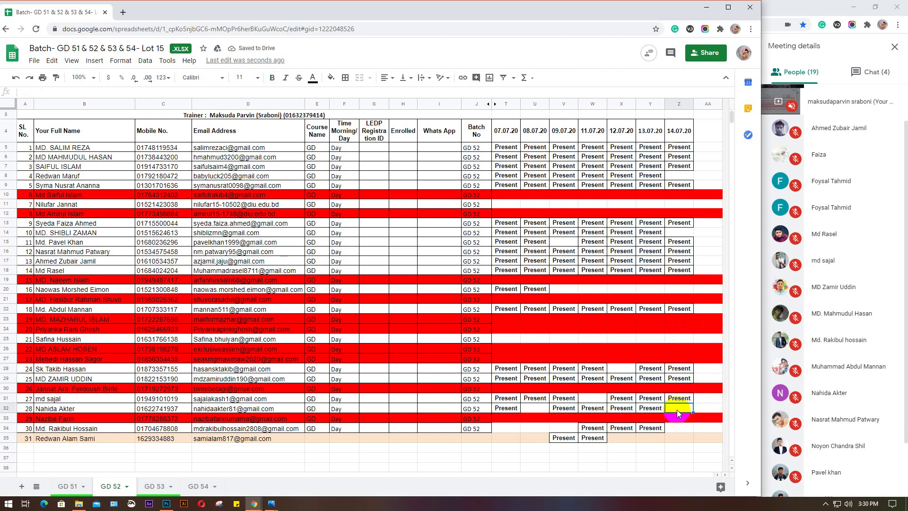
type("Present")
left_click(675, 428)
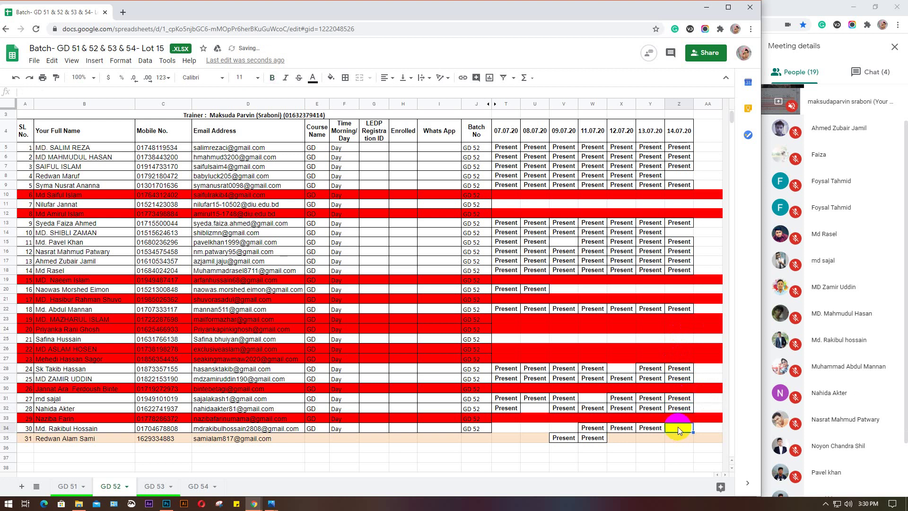
type("Present")
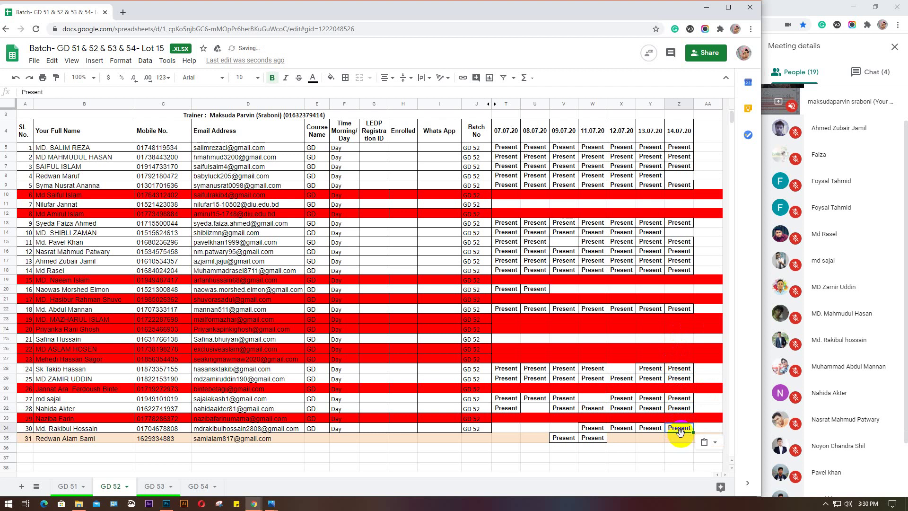
scroll(851, 392, "down", 2)
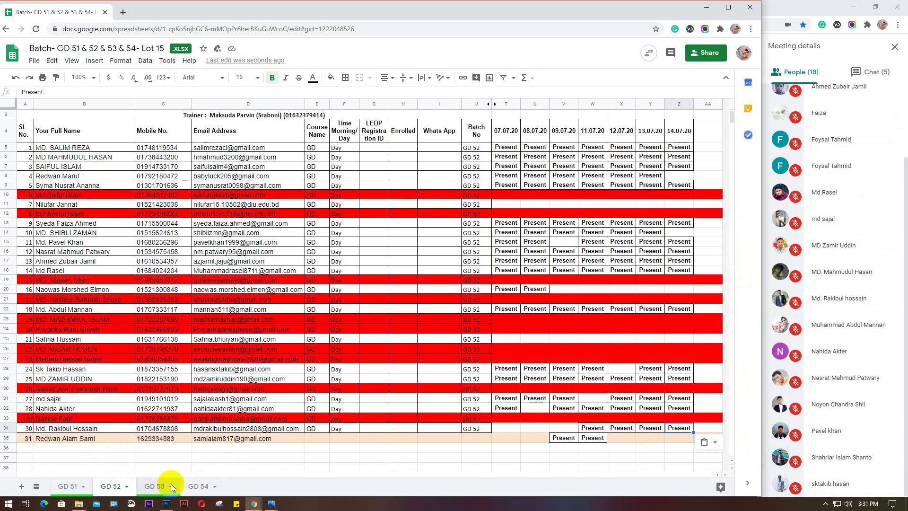
On GD 51, paste Present into Z9 for the row 9 student, then return to GD 52
left_click(600, 421)
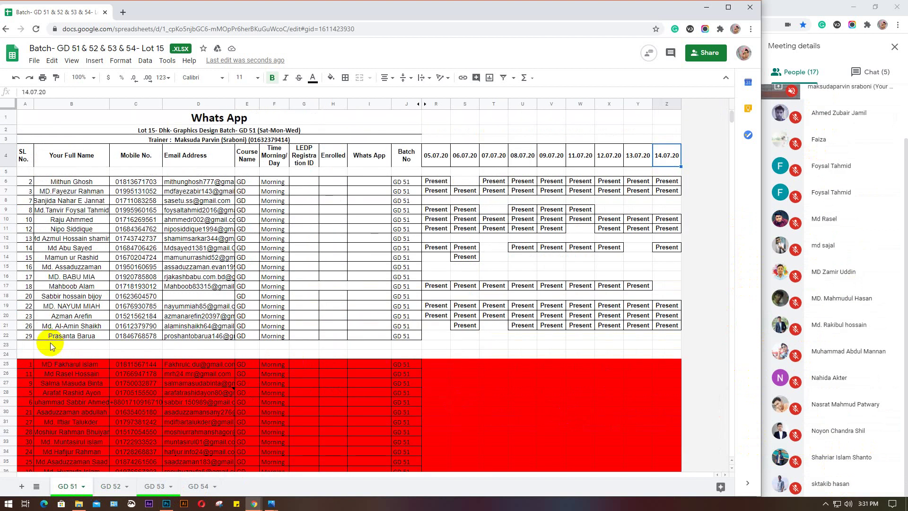
left_click(10, 211)
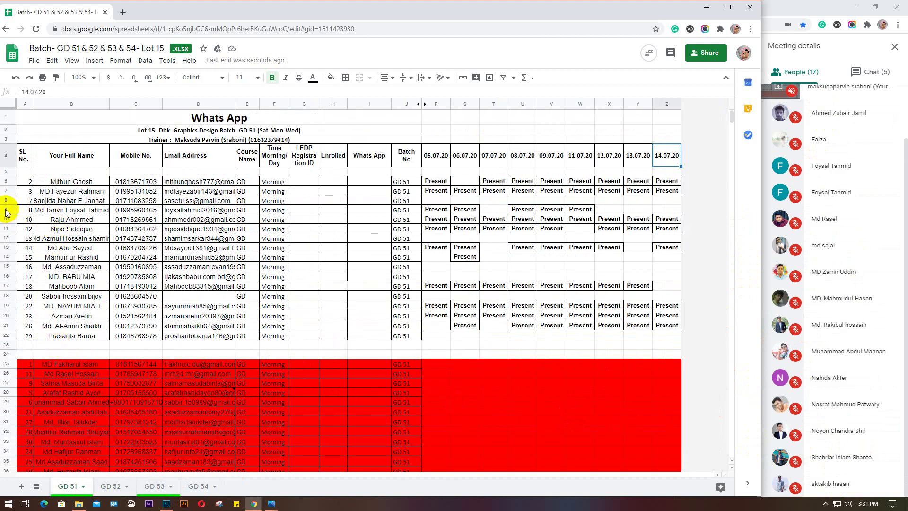
left_click(665, 209)
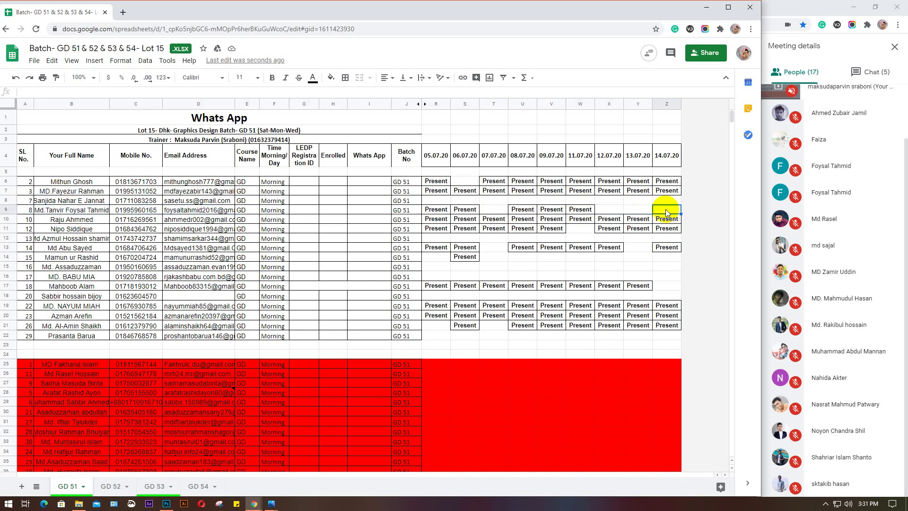
type("Present")
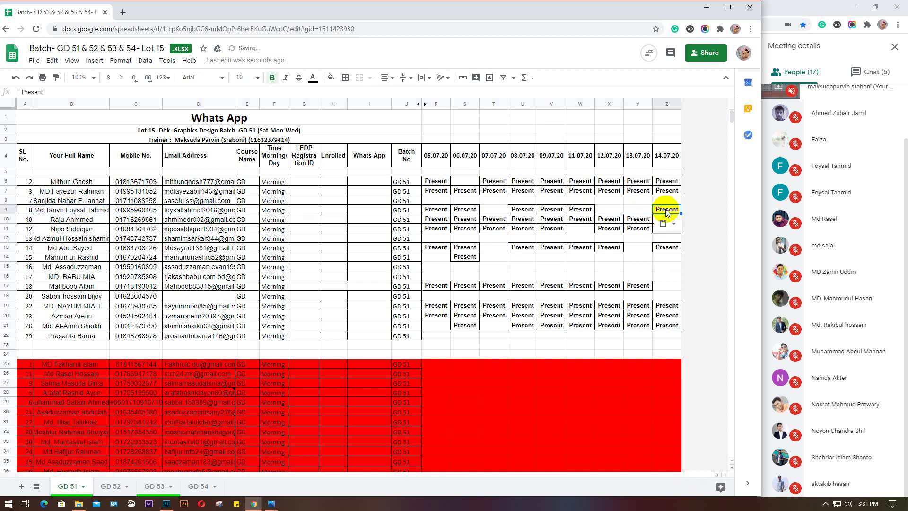
left_click(62, 103)
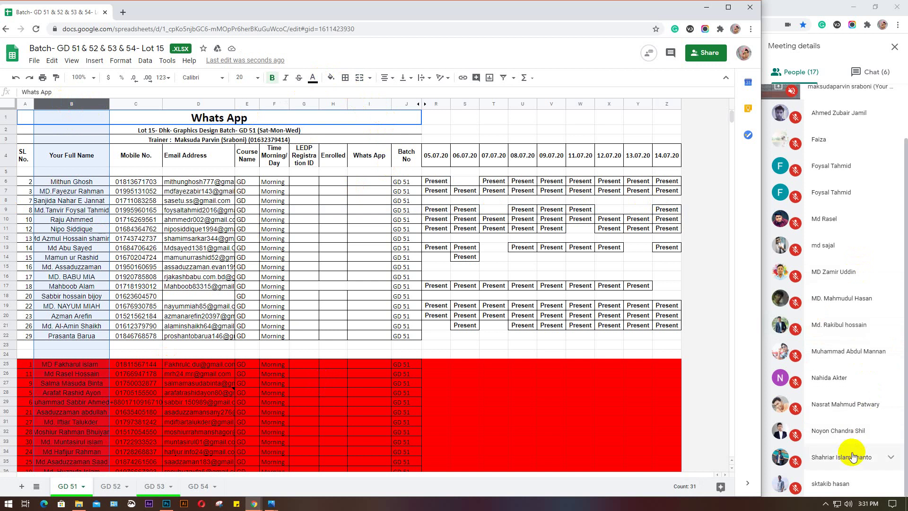
scroll(846, 427, "up", 3)
scroll(847, 428, "down", 2)
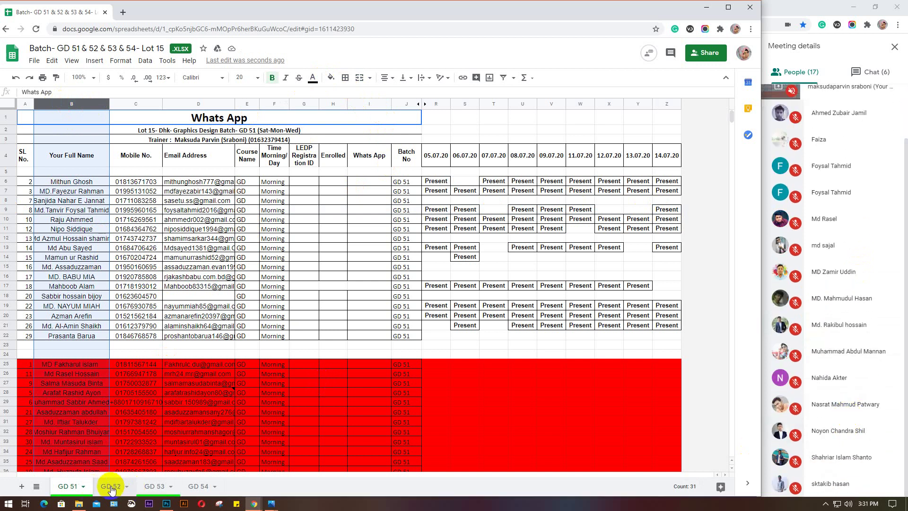
left_click(110, 487)
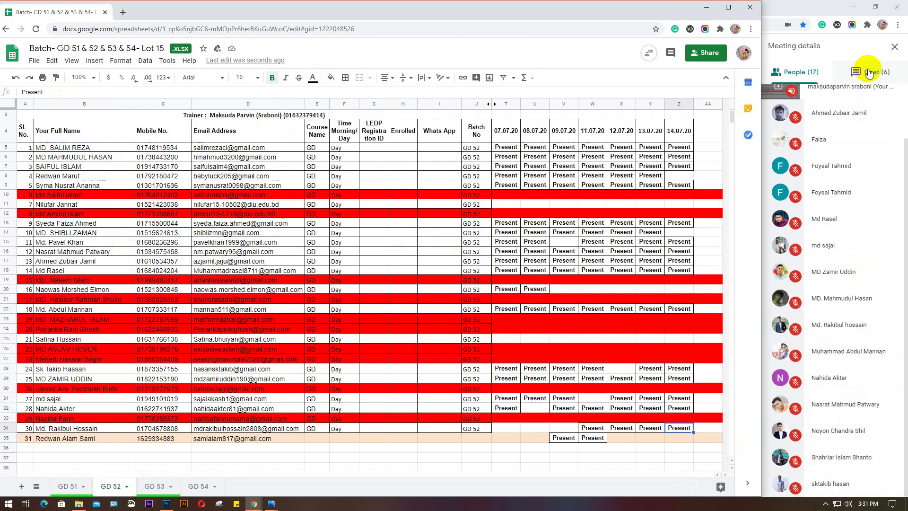
Open the Meet chat, then bring the Batch attendance spreadsheet to the front
left_click(872, 72)
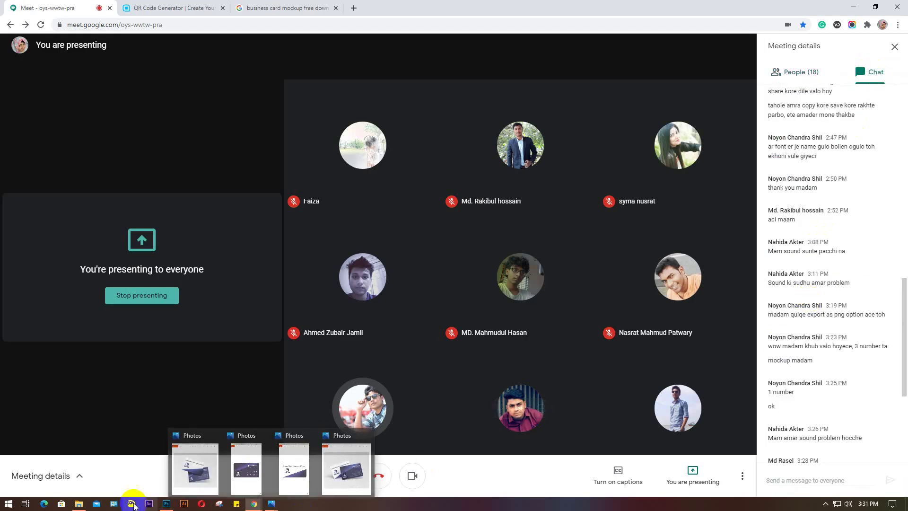
mouse_move(82, 505)
mouse_move(254, 503)
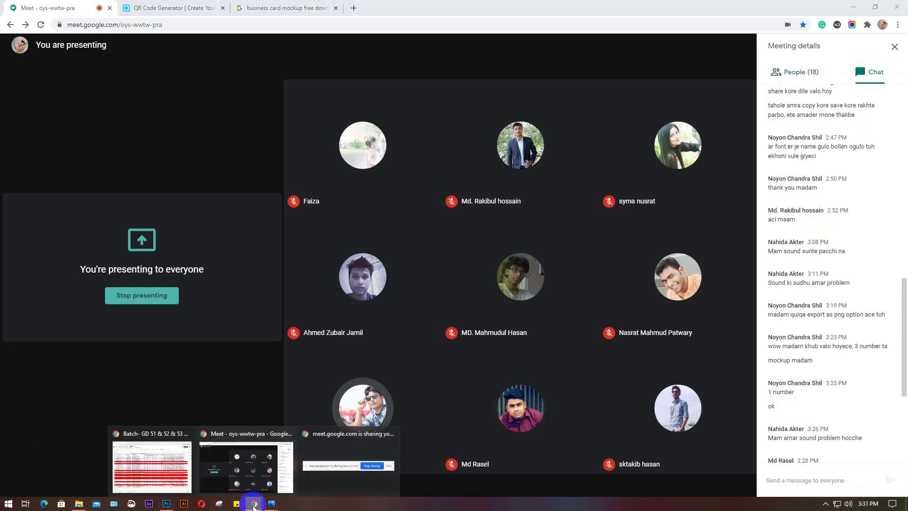
left_click(165, 476)
scroll(897, 359, "down", 4)
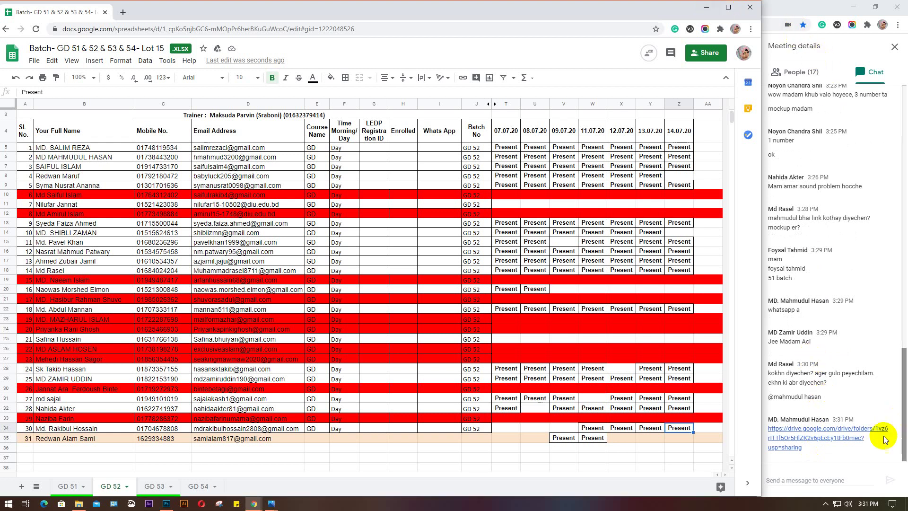
left_click(166, 503)
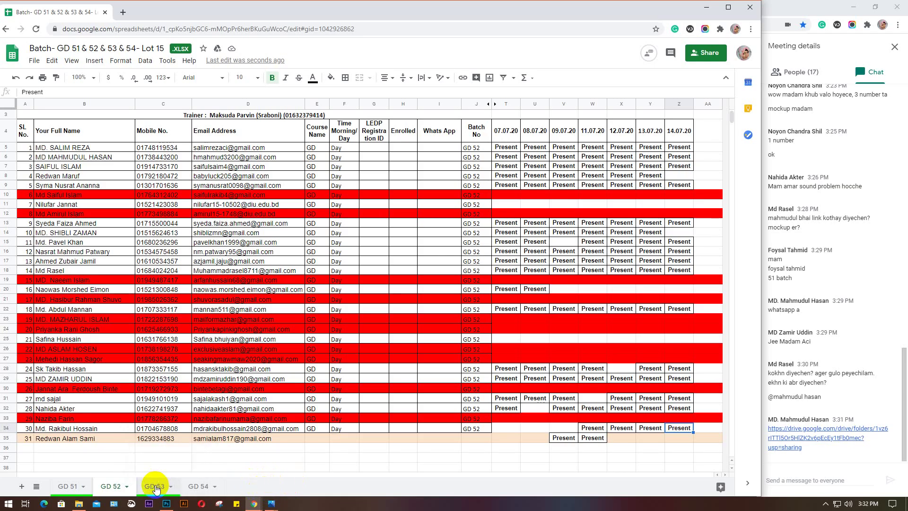
Switch to the GD 53 sheet, check the participant list, and bring the spreadsheet back
left_click(156, 486)
left_click(799, 72)
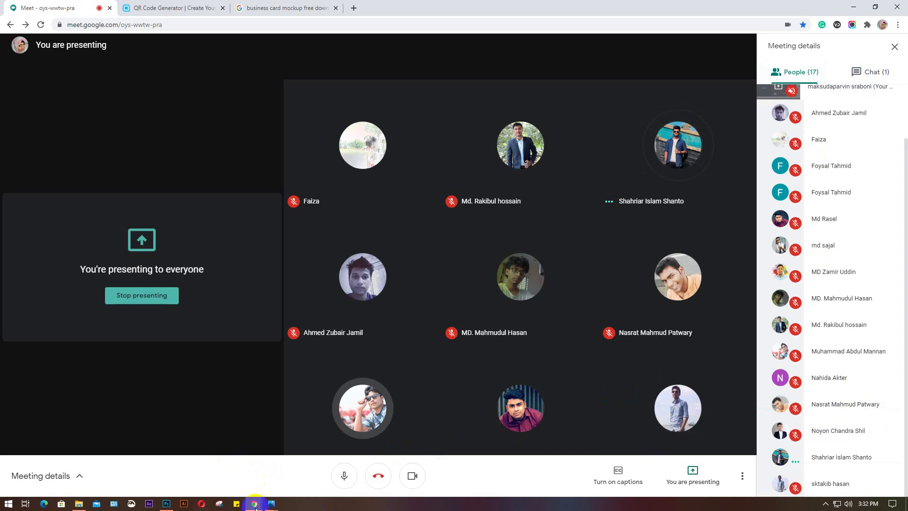
mouse_move(170, 505)
mouse_move(253, 503)
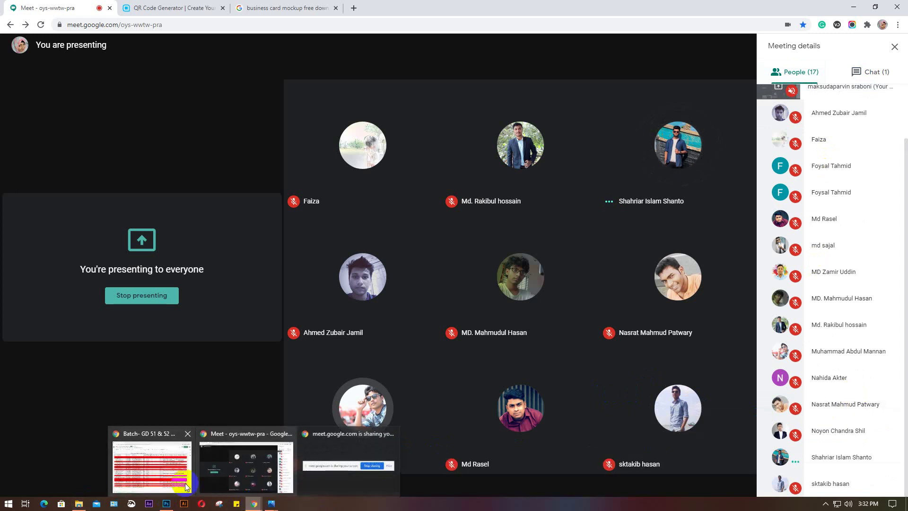
left_click(158, 474)
scroll(131, 215, "up", 3)
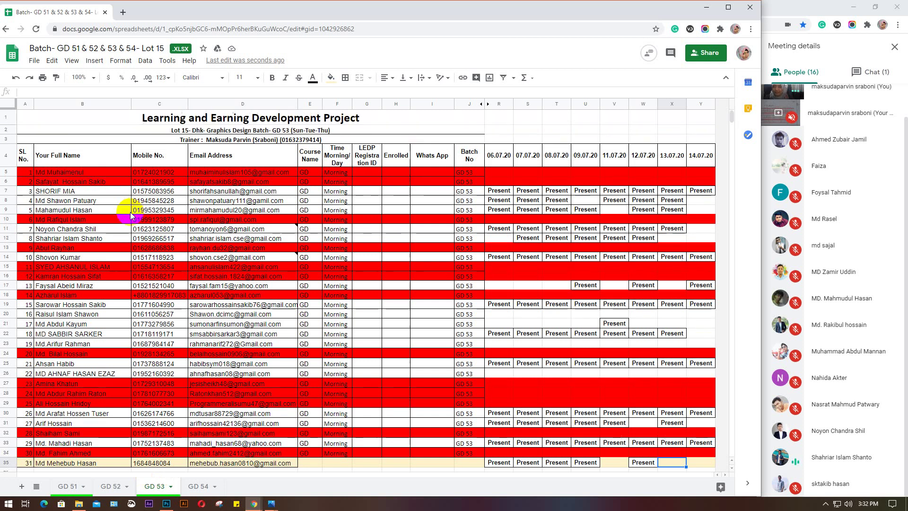
On GD 53, mark students 7 and 8 Present in Y11 and Y12, then open GD 54
scroll(132, 215, "down", 2)
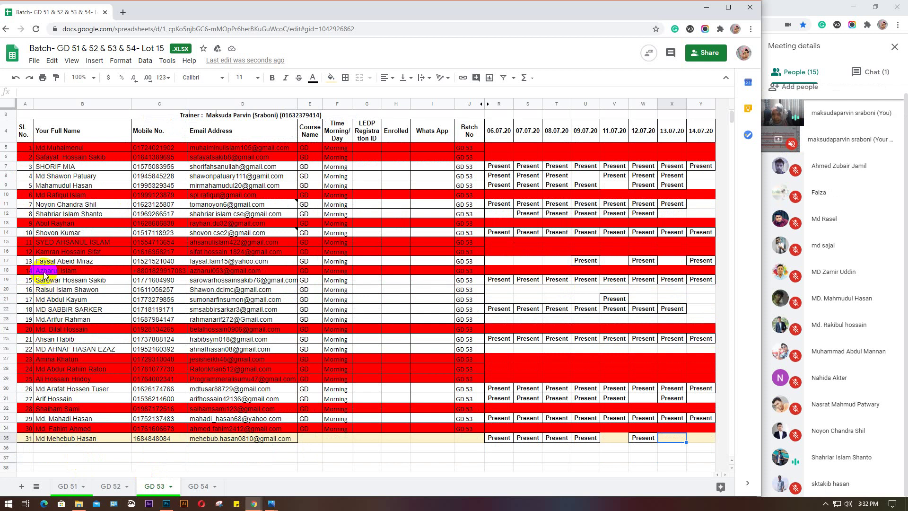
left_click(9, 214)
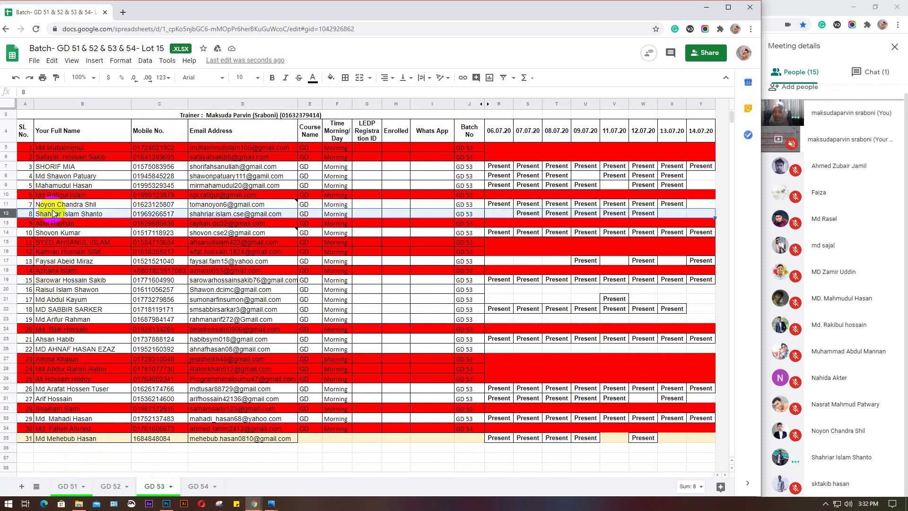
left_click(700, 215)
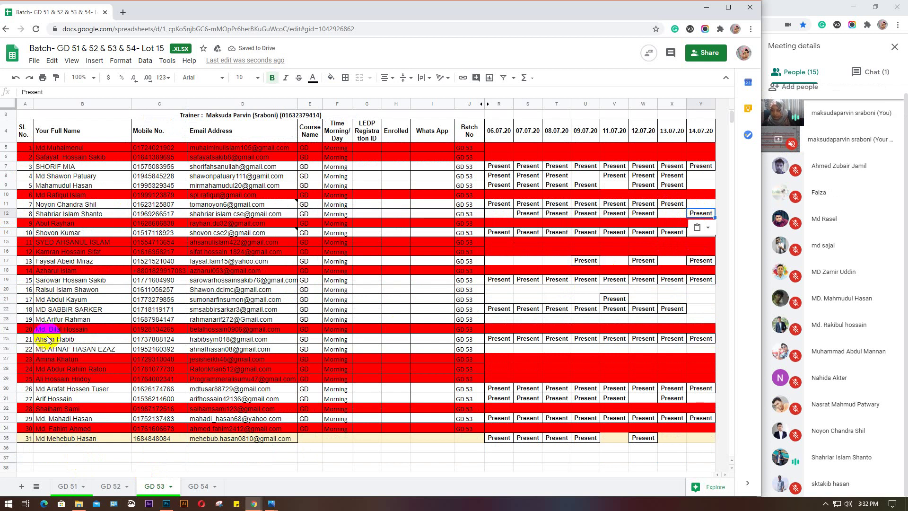
left_click(5, 204)
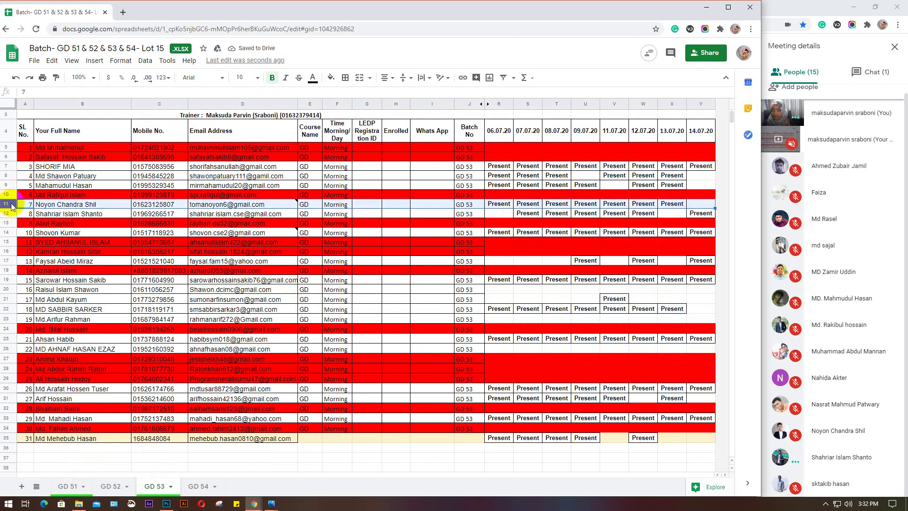
left_click(698, 204)
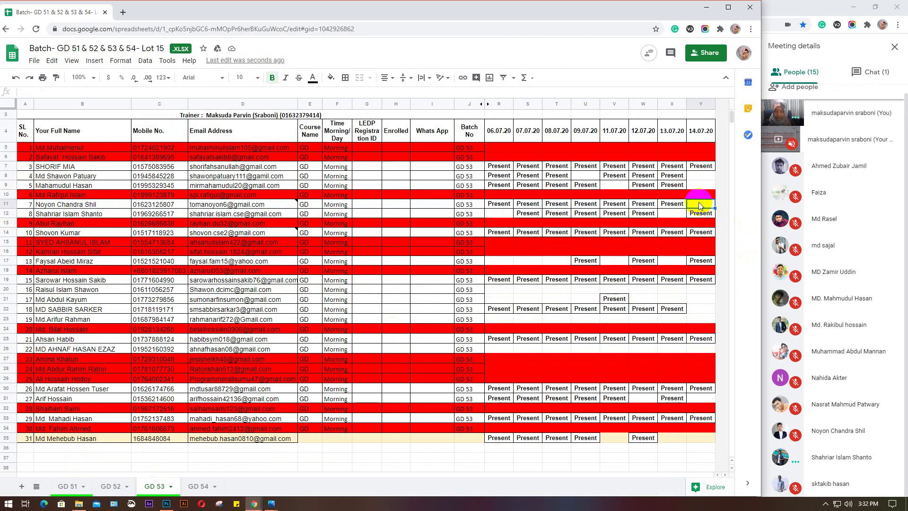
type("Present")
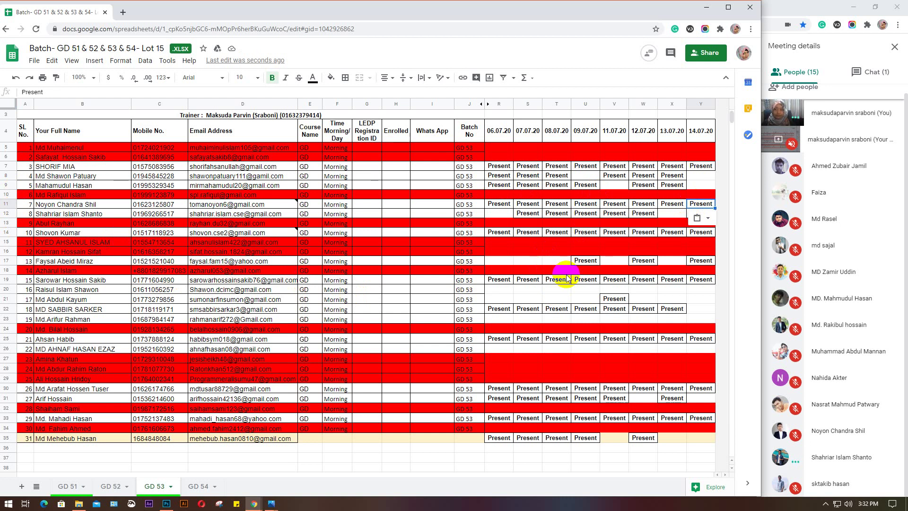
left_click(198, 486)
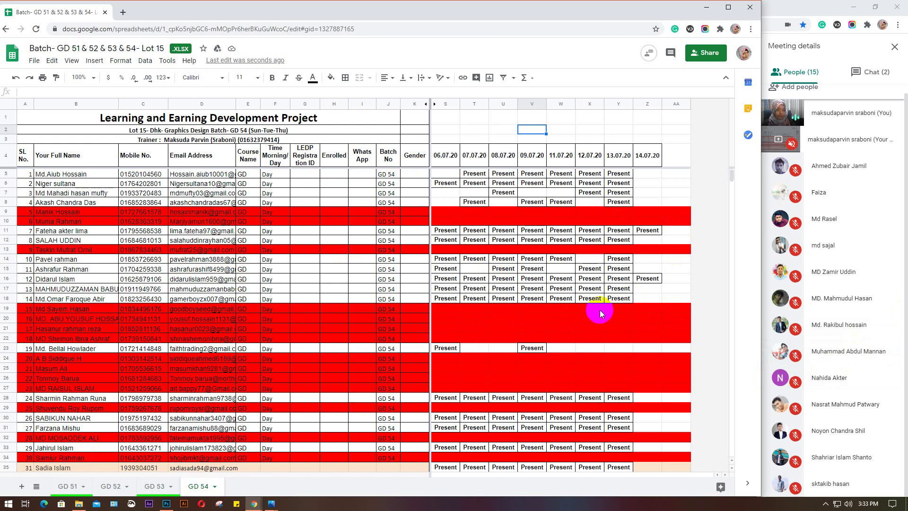
scroll(788, 347, "up", 1)
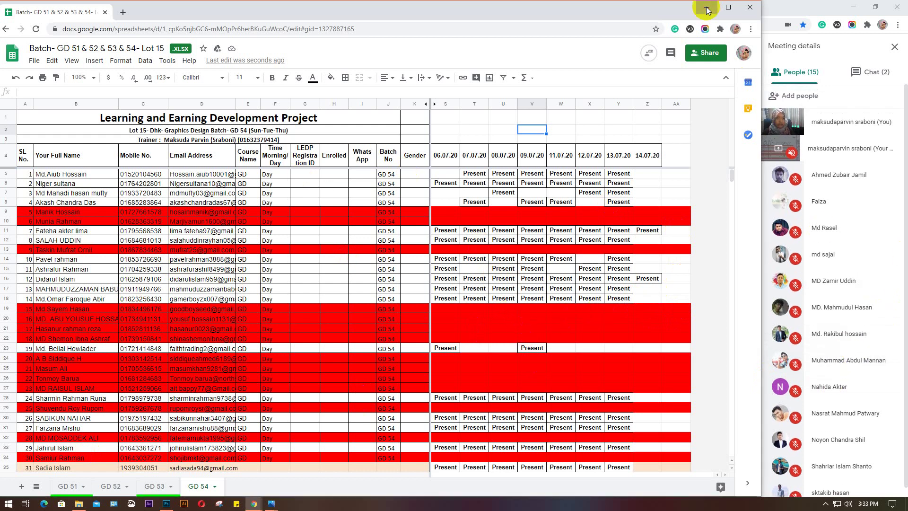
Minimize the spreadsheet and show the Meet chat messages
left_click(706, 6)
left_click(872, 71)
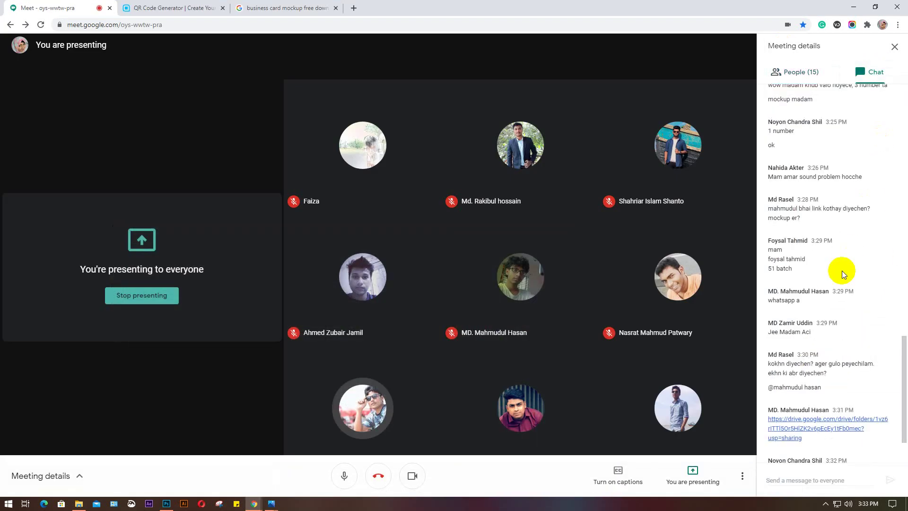
scroll(841, 270, "down", 2)
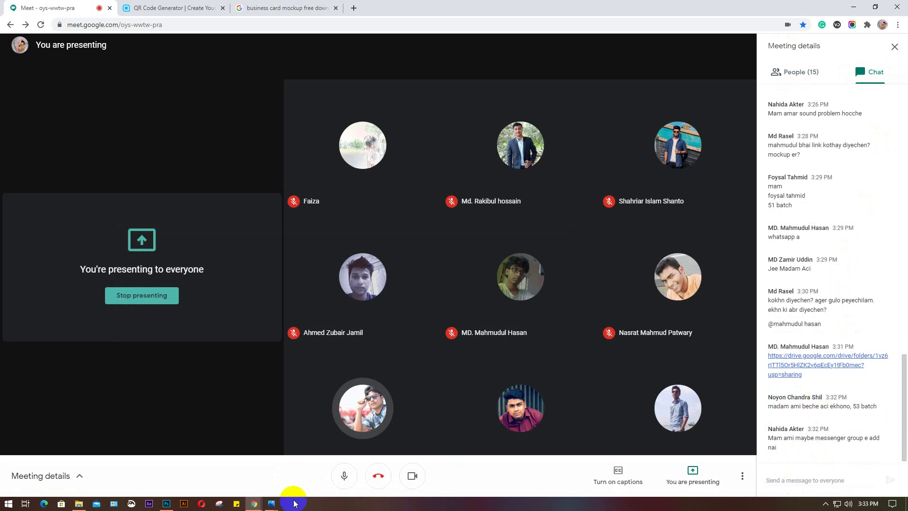
Close the QR Code Generator and business card search tabs, then start a new tab
left_click(173, 8)
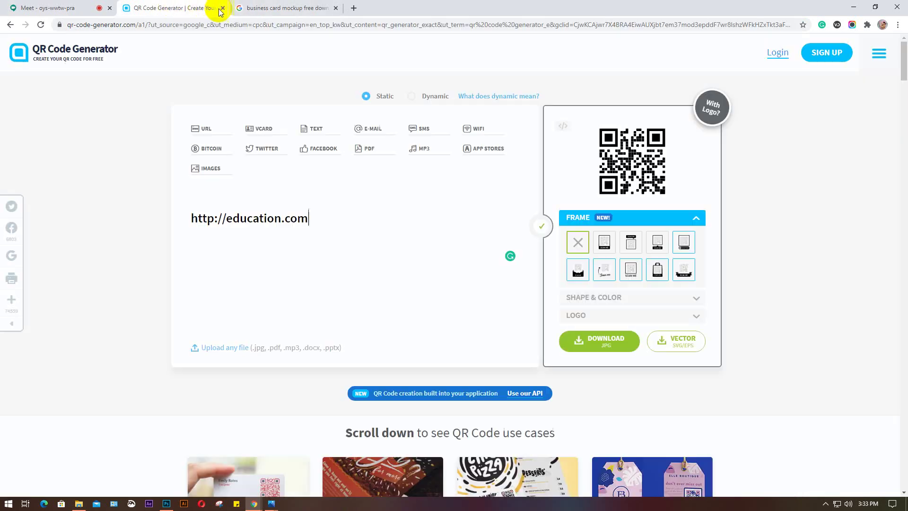
left_click(222, 8)
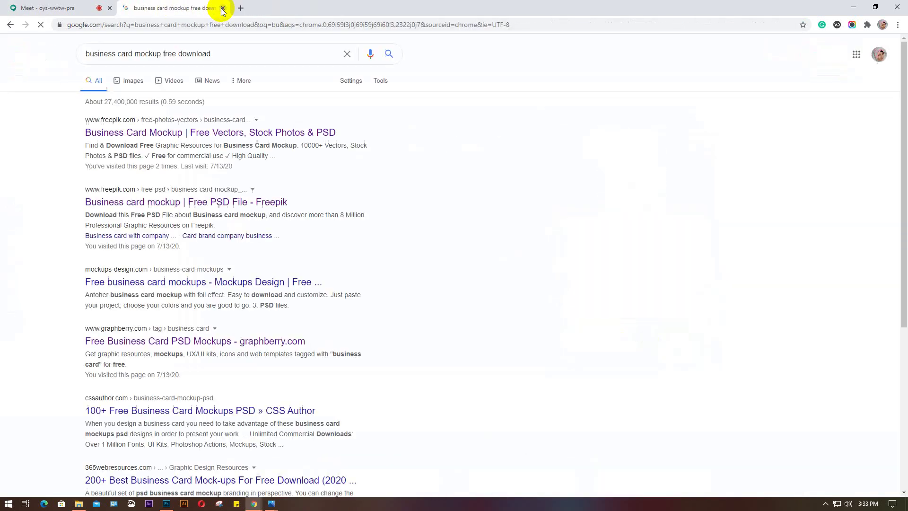
left_click(222, 8)
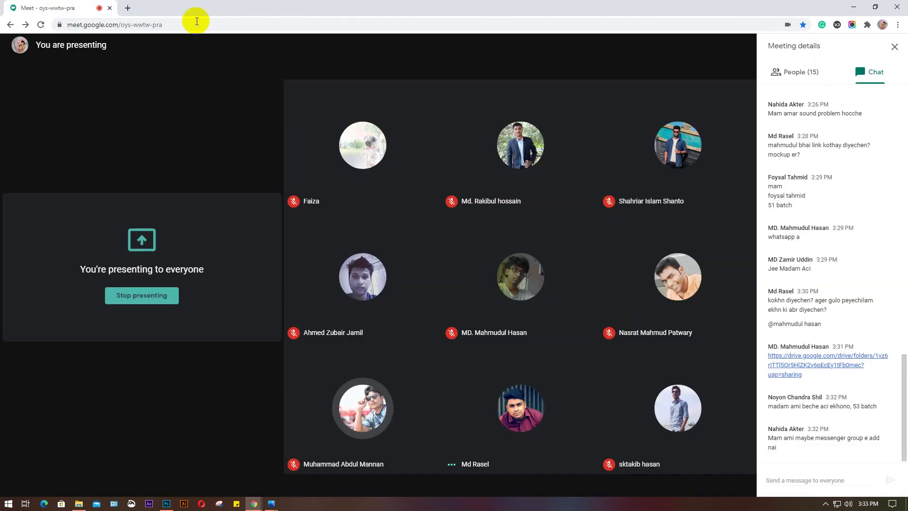
left_click(128, 8)
Load facebook.com, open the LEDP 2020 group chat in a new tab, and close the news feed tab
type("fa")
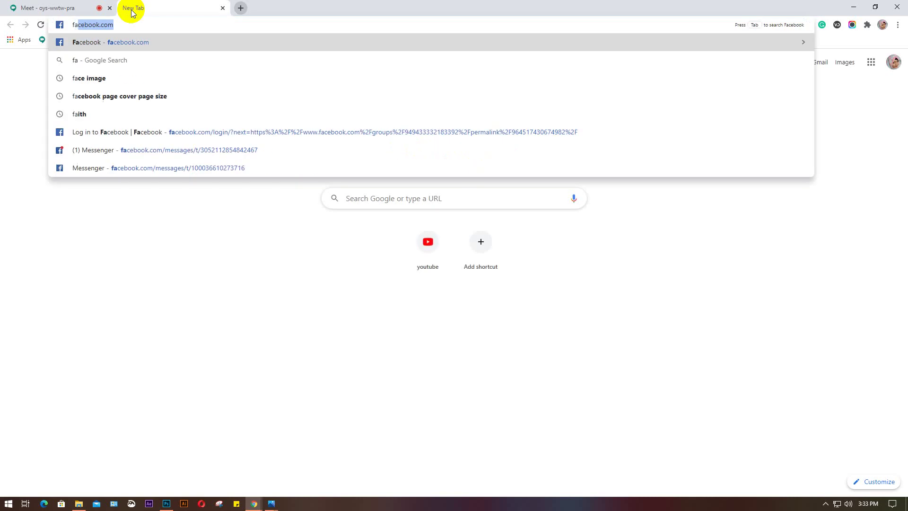
key("Return")
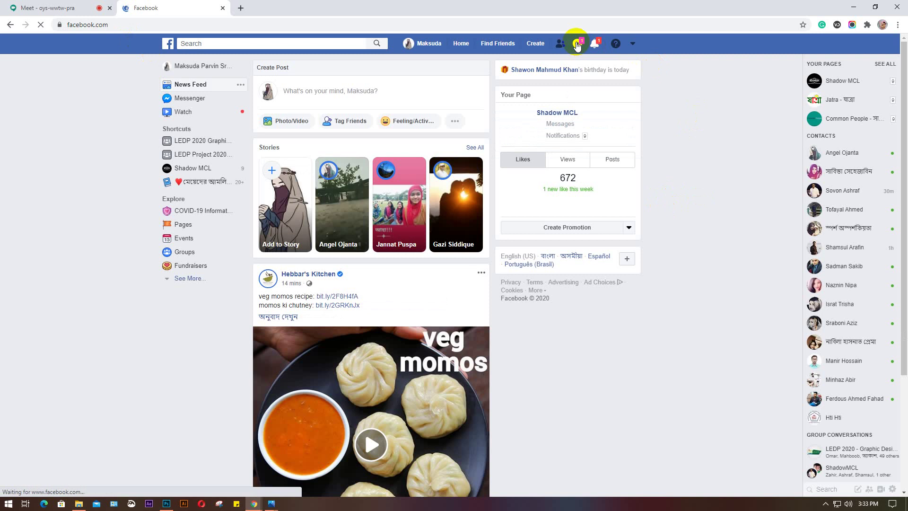
left_click(576, 44)
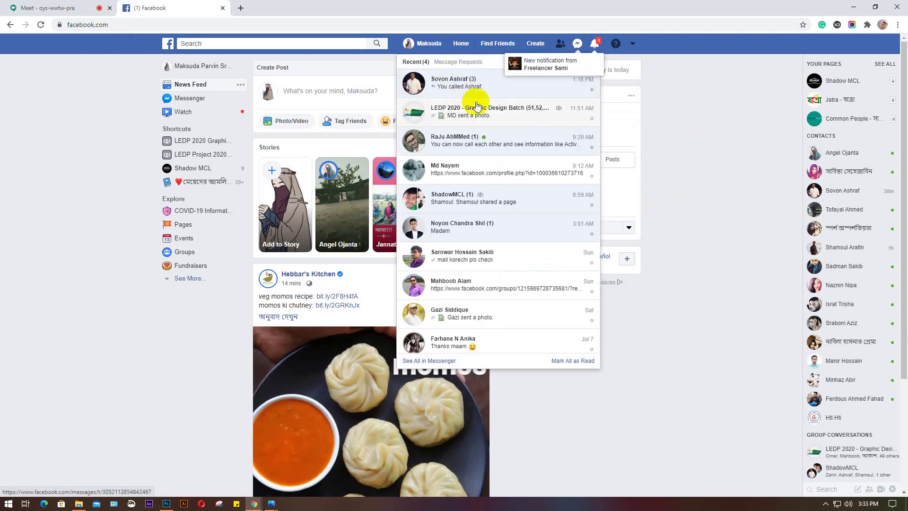
right_click(487, 114)
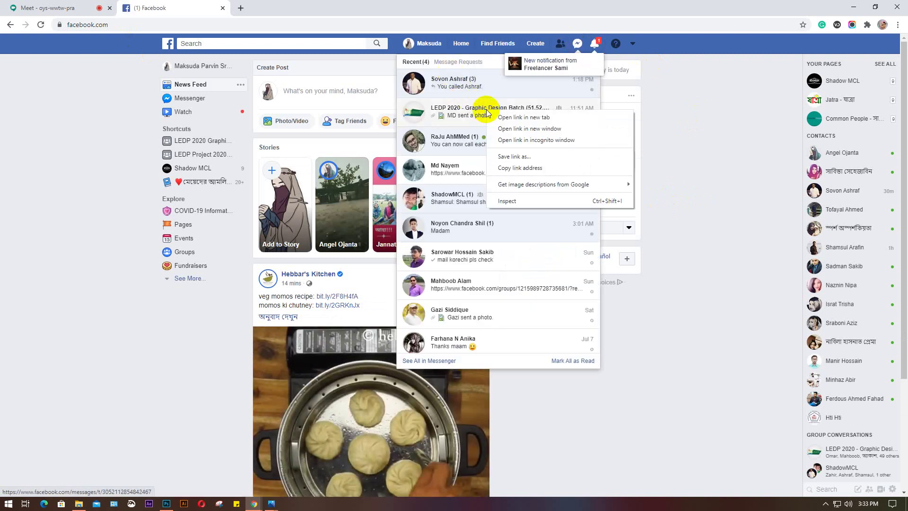
left_click(508, 118)
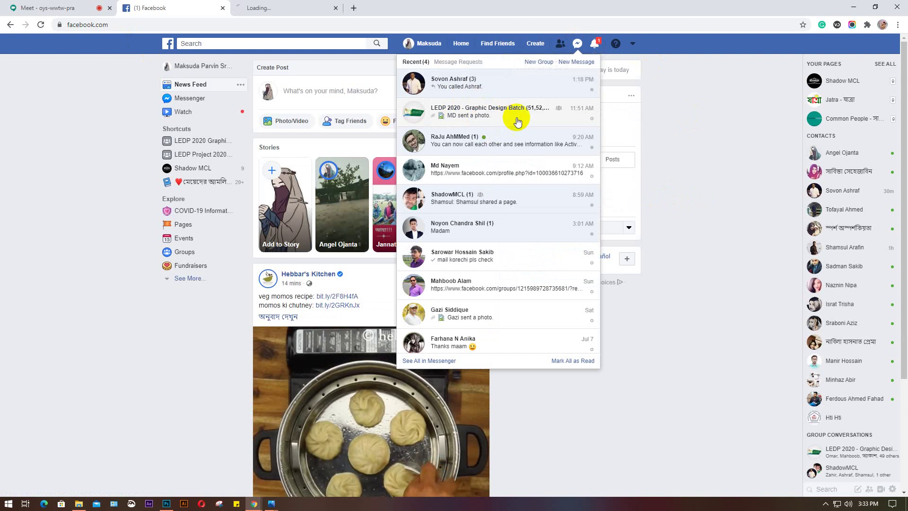
left_click(223, 8)
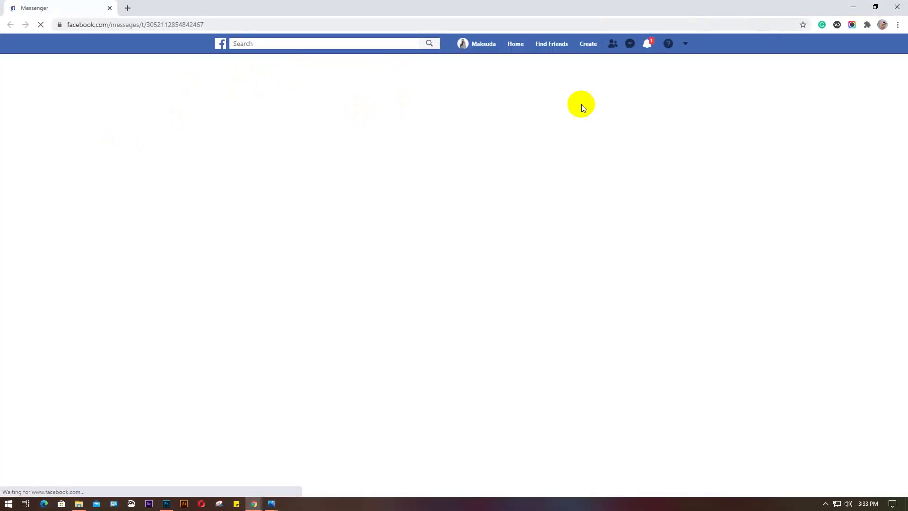
Restore, resize and reposition the Messenger and Meet windows so both are visible
key("super+Down")
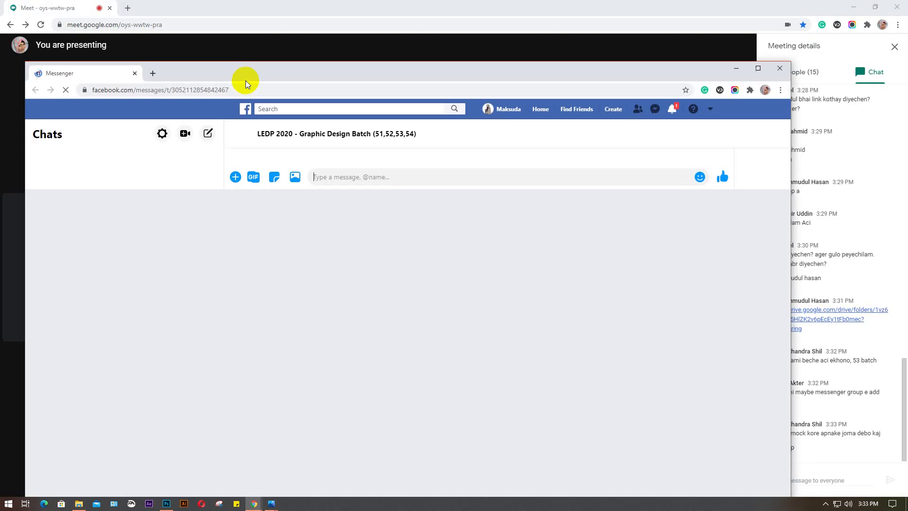
left_click_drag(21, 63, 40, 51)
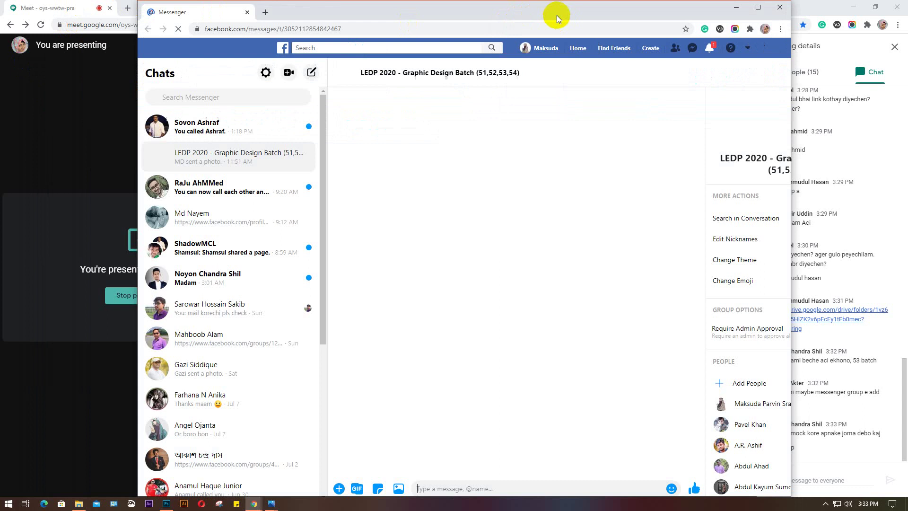
left_click_drag(557, 16, 407, 7)
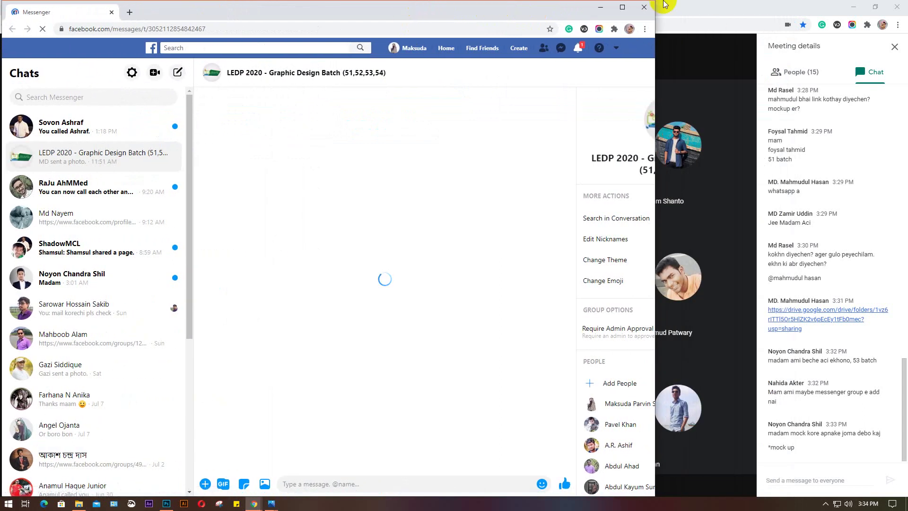
left_click_drag(654, 2, 577, 2)
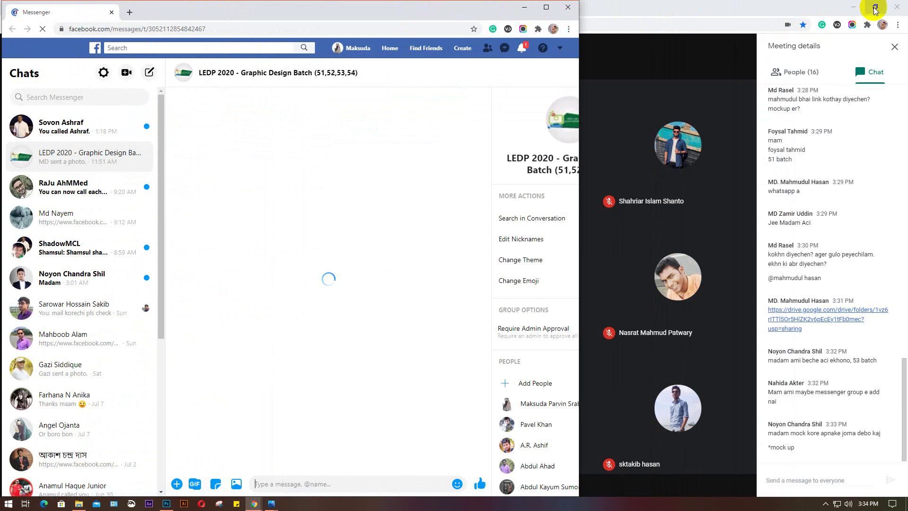
left_click(875, 7)
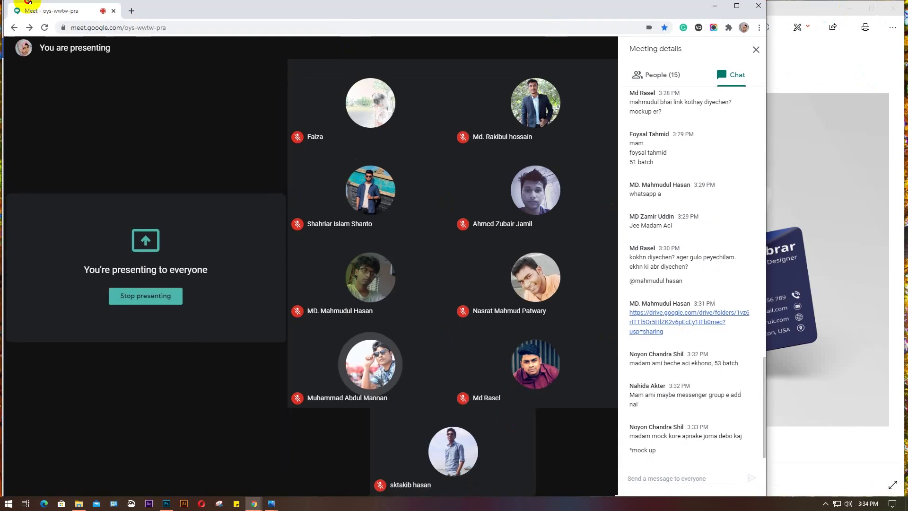
left_click_drag(4, 4, 166, 2)
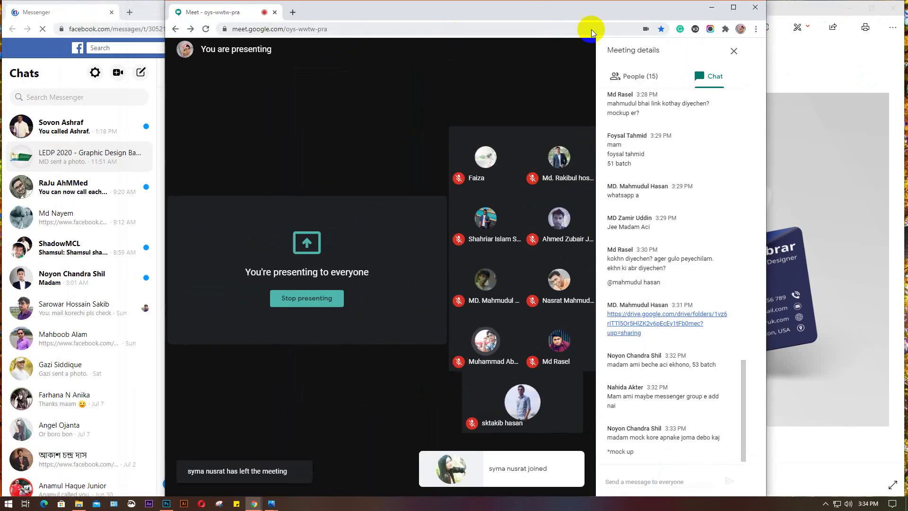
left_click(871, 8)
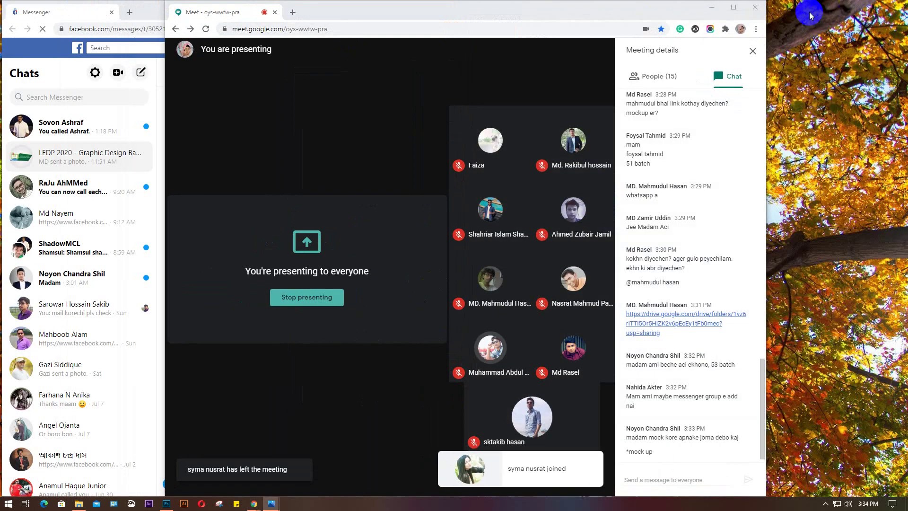
left_click_drag(634, 12, 775, 17)
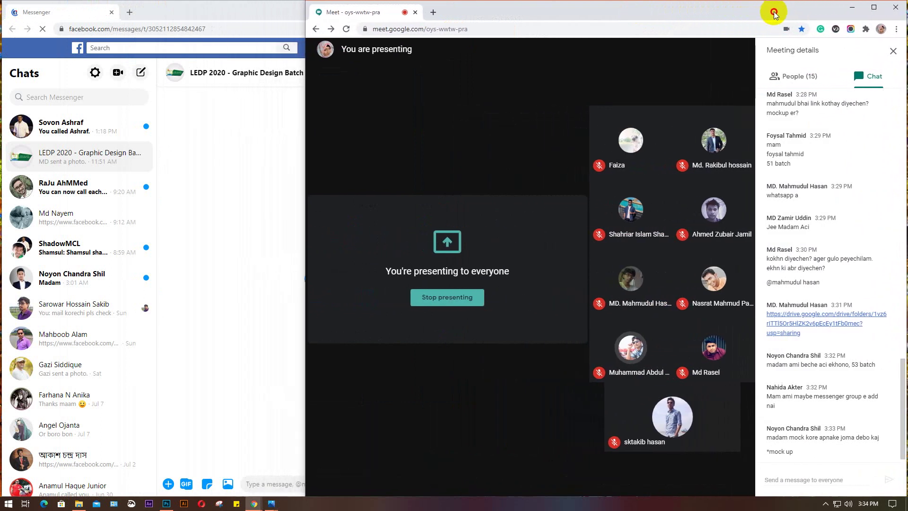
Bring the LEDP 2020 chat forward, check Meet's participants, then narrow Meet to widen Messenger
left_click(225, 12)
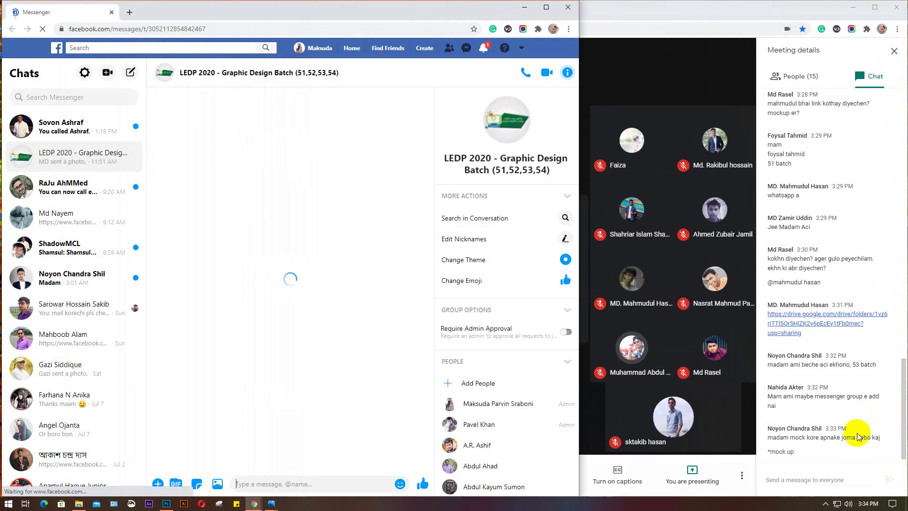
scroll(859, 432, "down", 1)
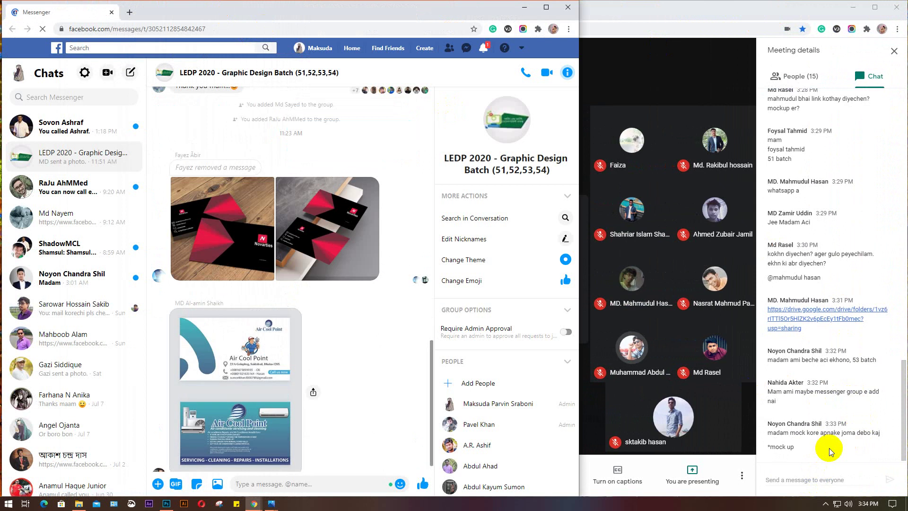
left_click(253, 229)
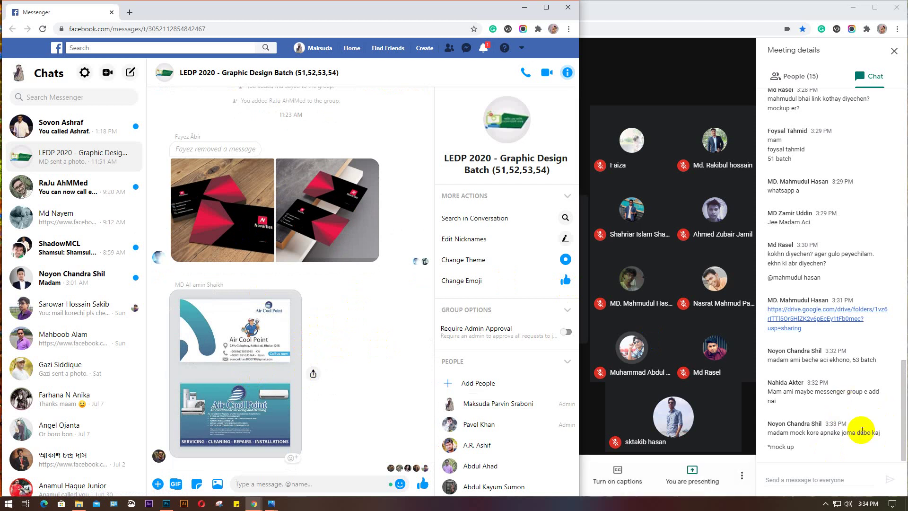
left_click(799, 80)
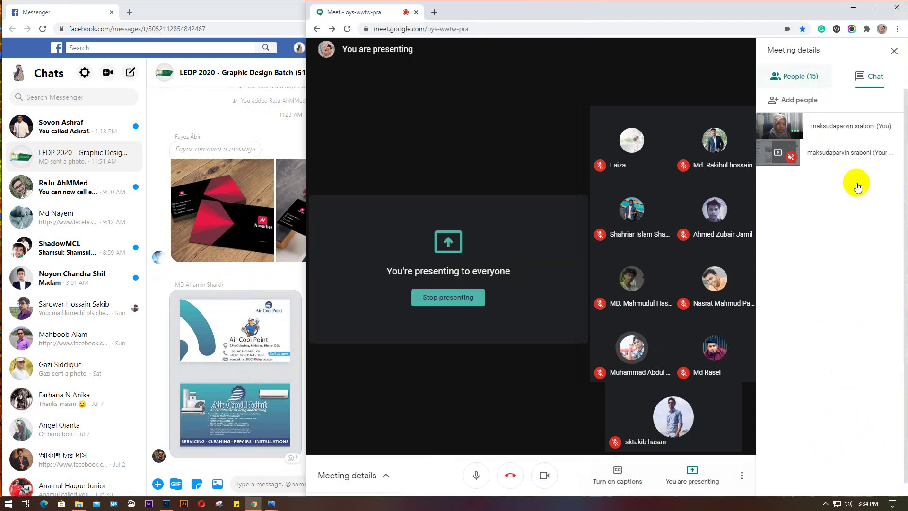
scroll(863, 354, "down", 1)
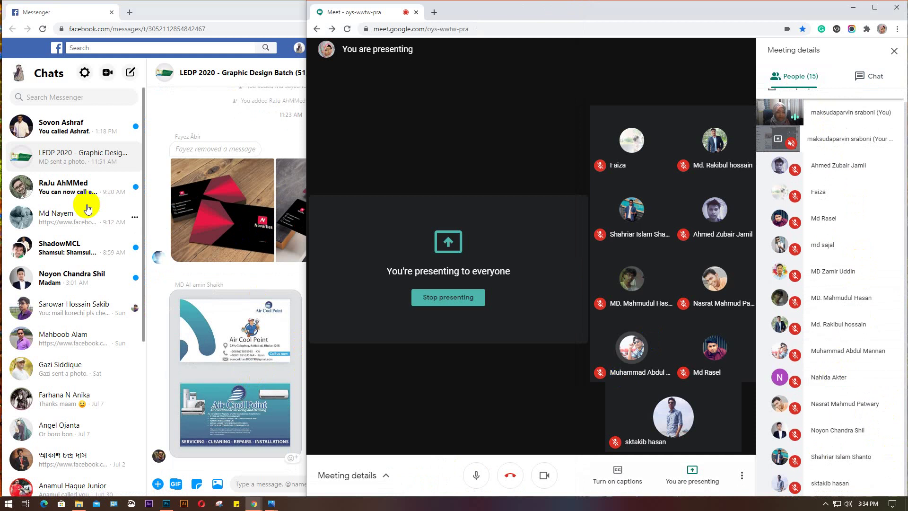
left_click(188, 118)
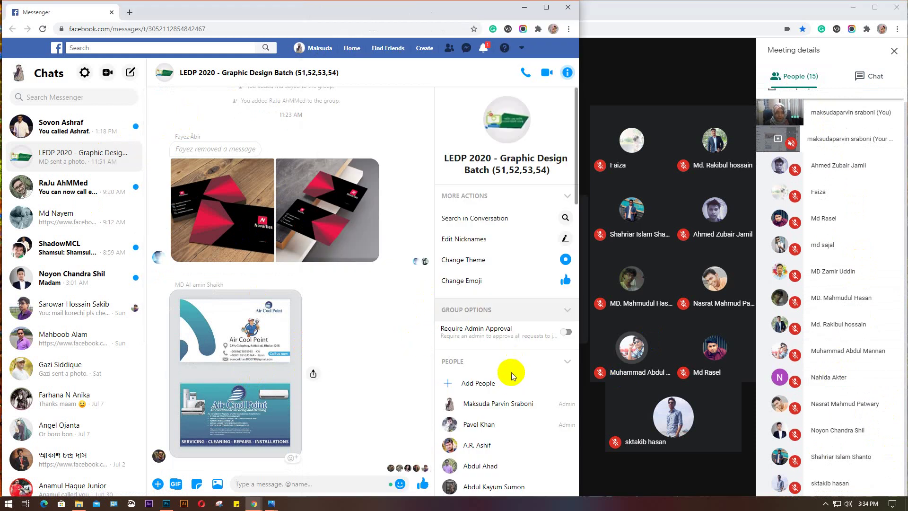
left_click(872, 77)
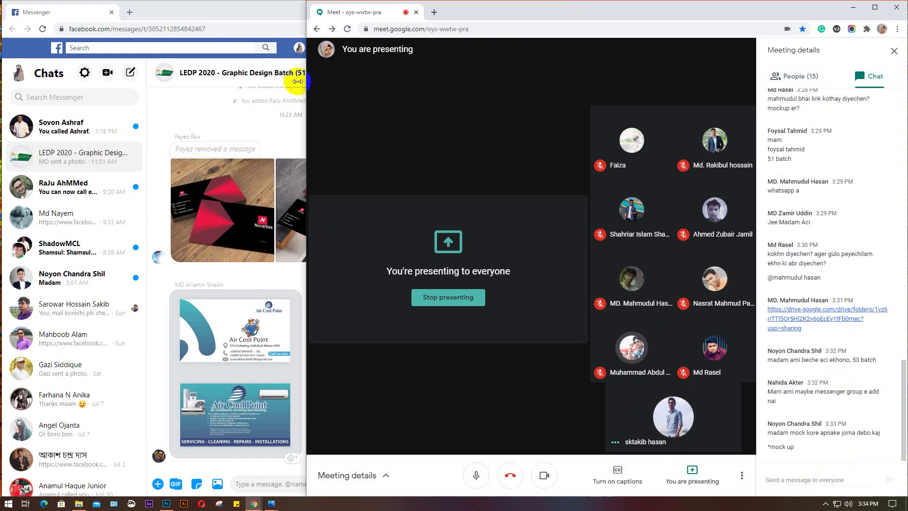
left_click_drag(305, 84, 564, 89)
left_click_drag(597, 94, 585, 95)
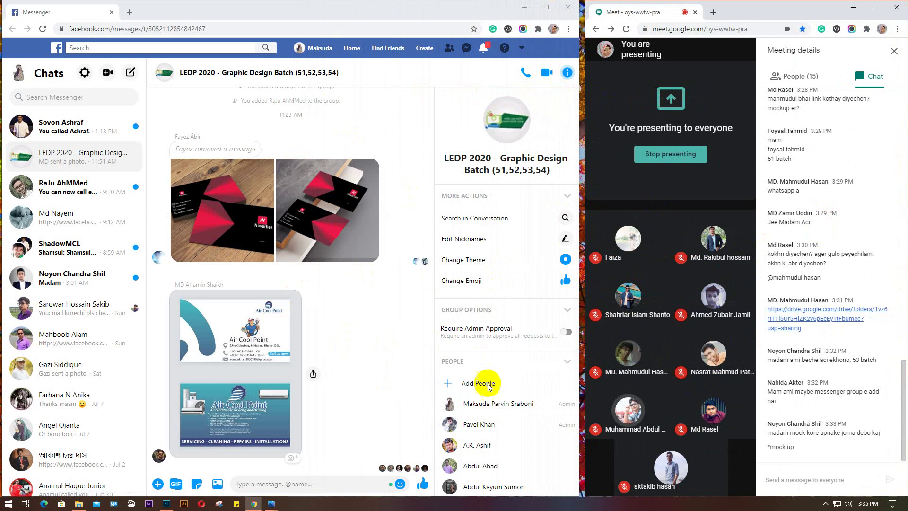
Scroll through the LEDP 2020 chat, mark it read, and open the newest business-card photo full size
scroll(480, 381, "down", 2)
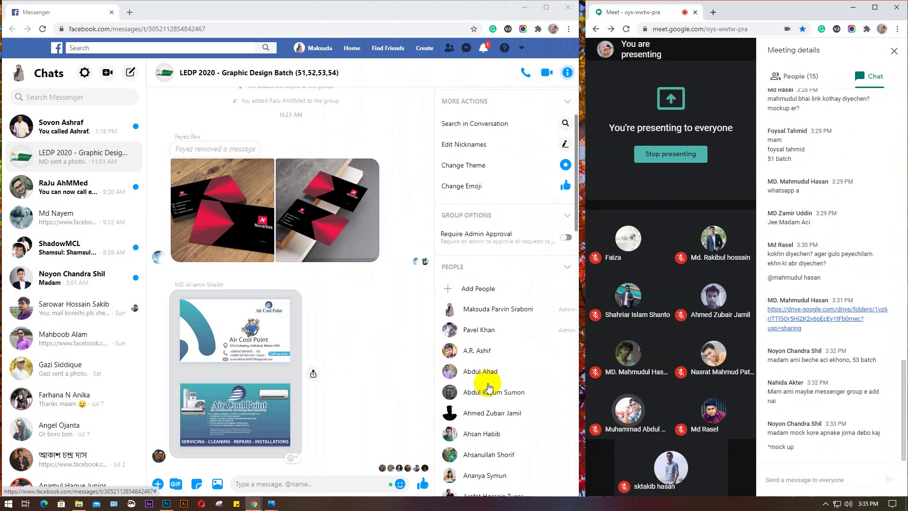
scroll(490, 387, "down", 1)
scroll(489, 388, "up", 3)
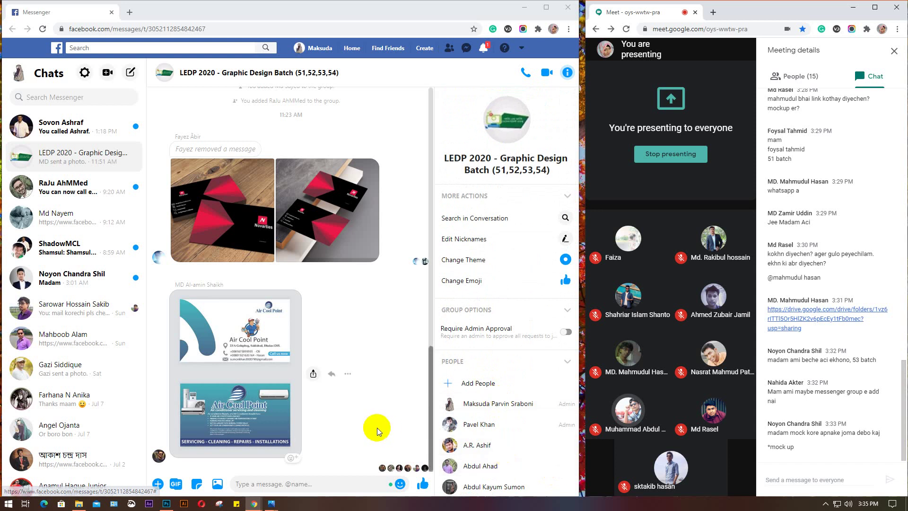
scroll(377, 430, "up", 3)
scroll(377, 431, "up", 3)
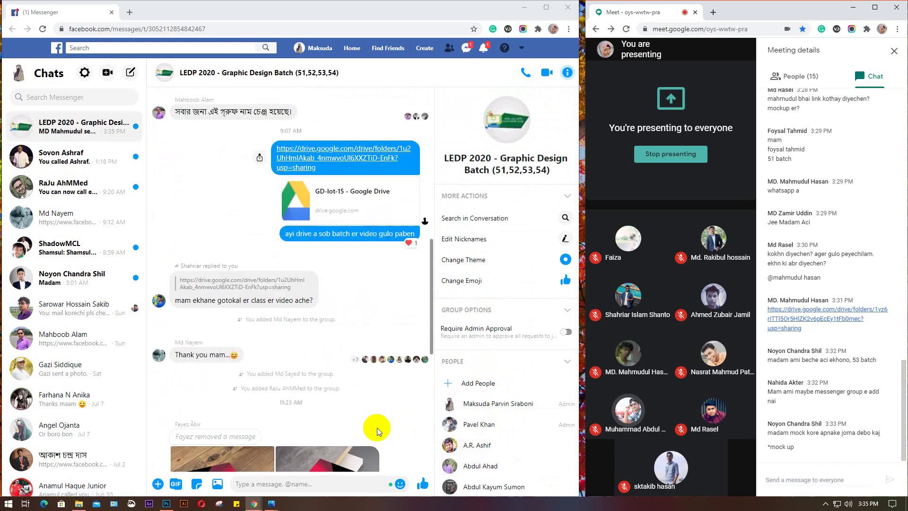
scroll(376, 427, "down", 2)
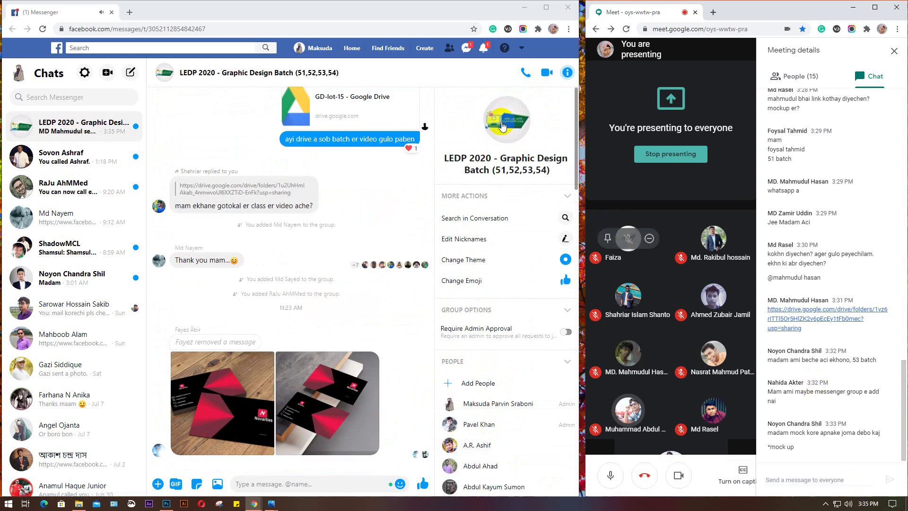
scroll(278, 268, "up", 5)
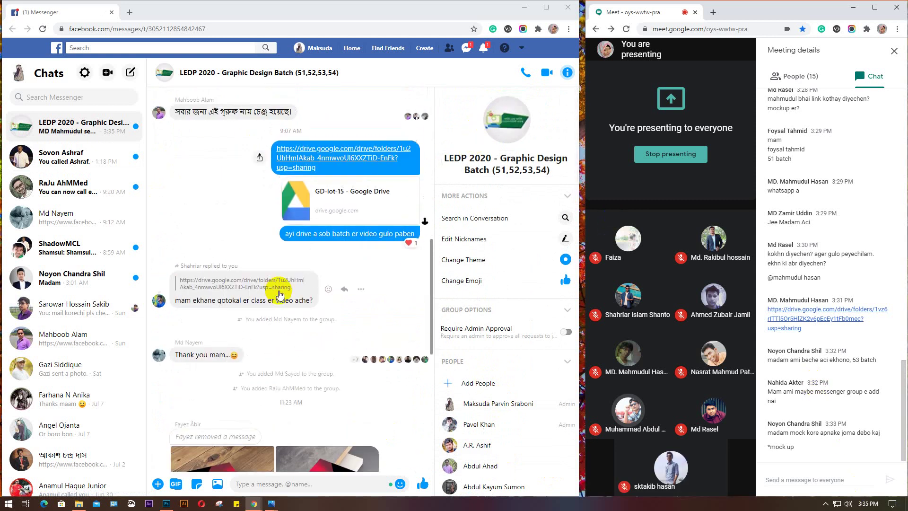
scroll(274, 258, "down", 10)
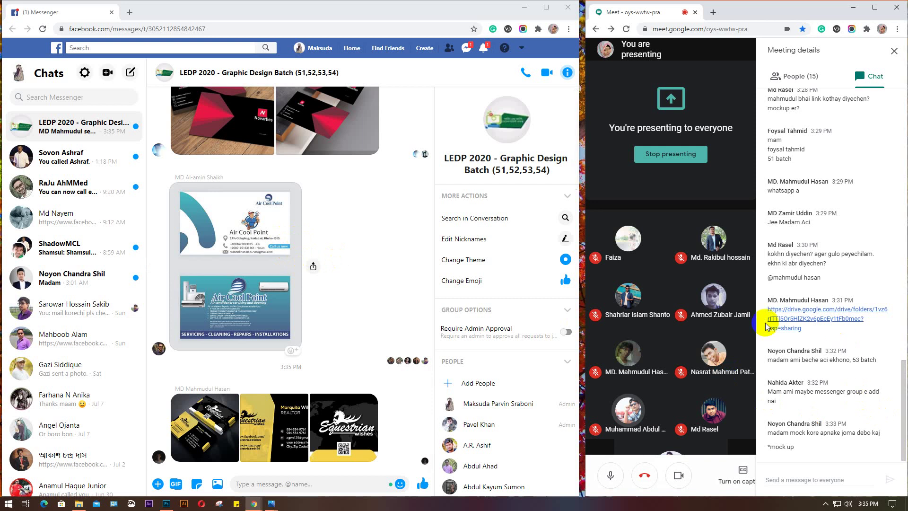
left_click(66, 122)
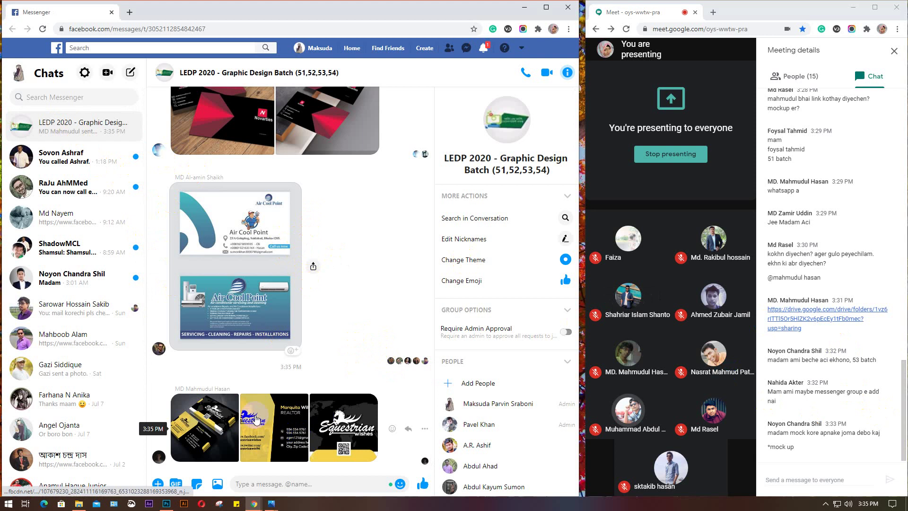
left_click(212, 429)
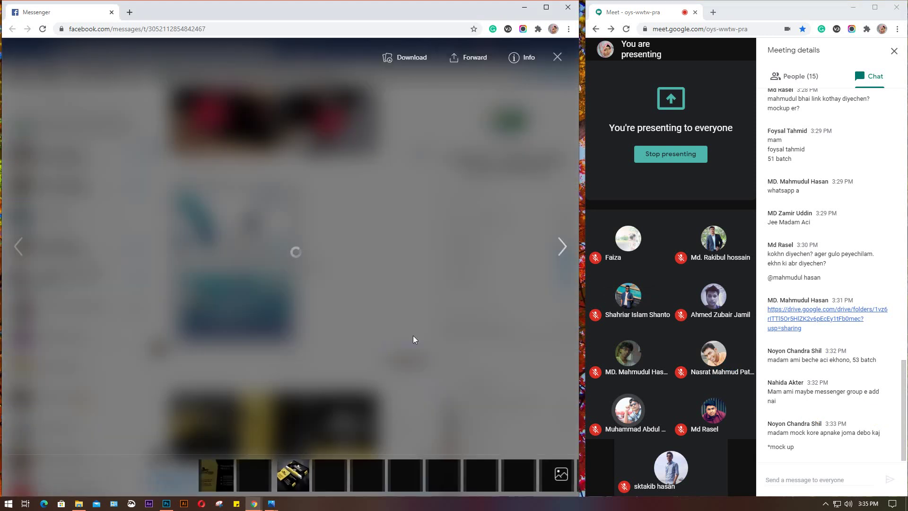
Advance two photos to the yellow-and-black Equestrian Wishes realtor business card
left_click(412, 339)
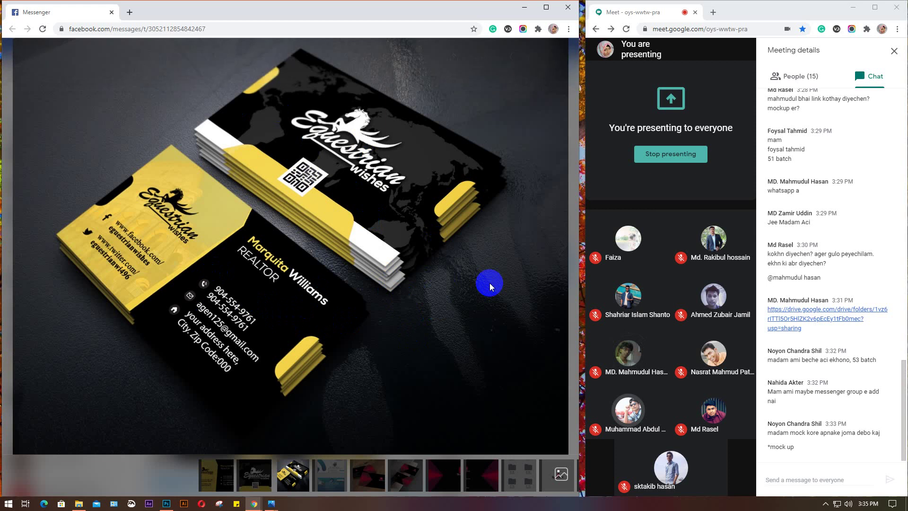
key("Right")
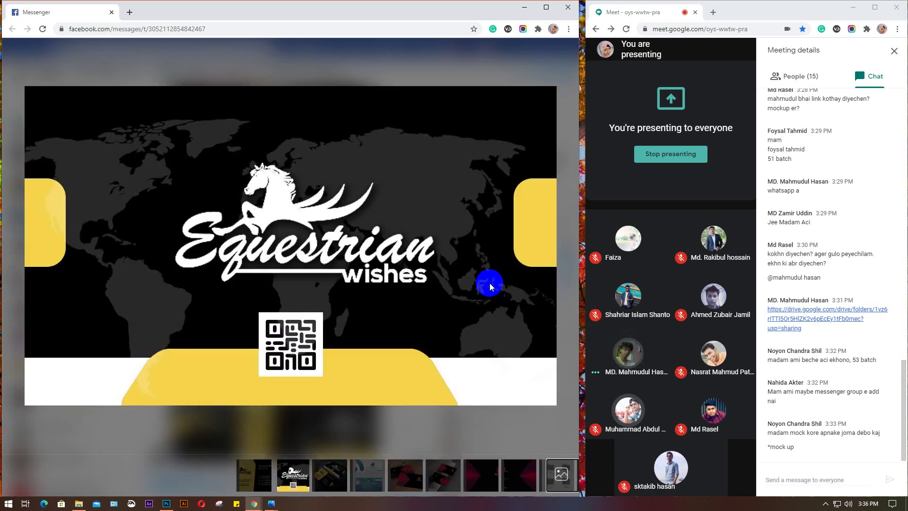
key("Right")
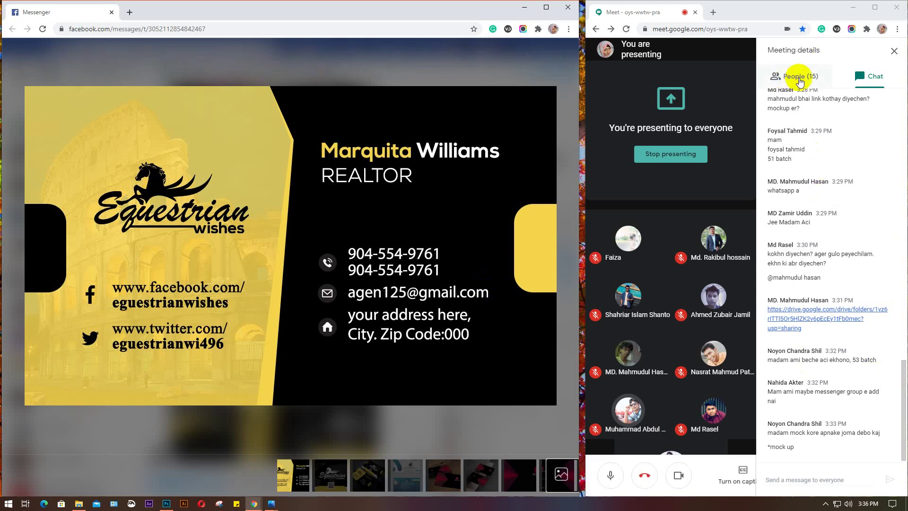
View Meet's participant list, return to the meeting chat, and close Messenger's photo viewer
left_click(799, 79)
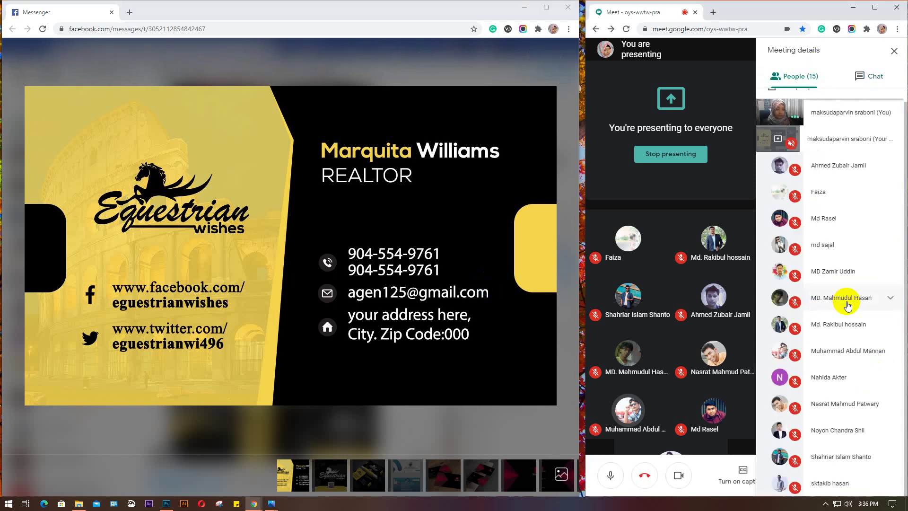
left_click(237, 347)
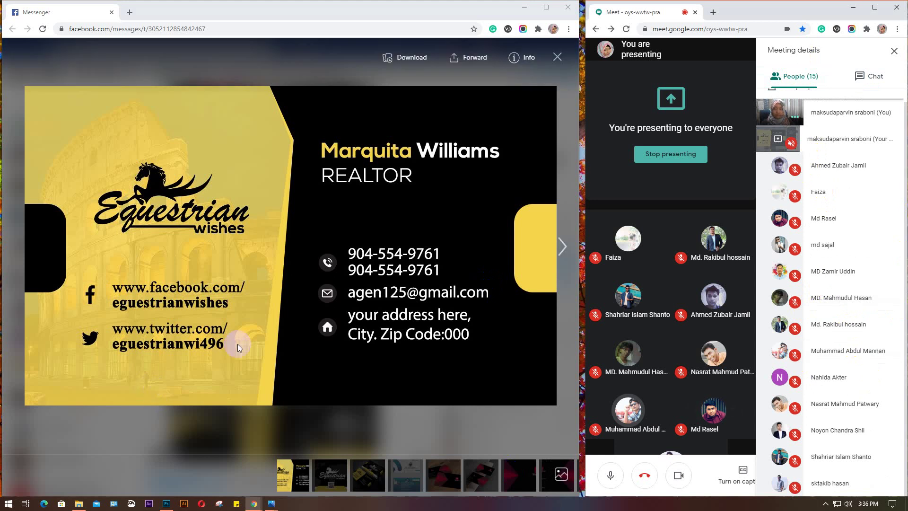
left_click(886, 75)
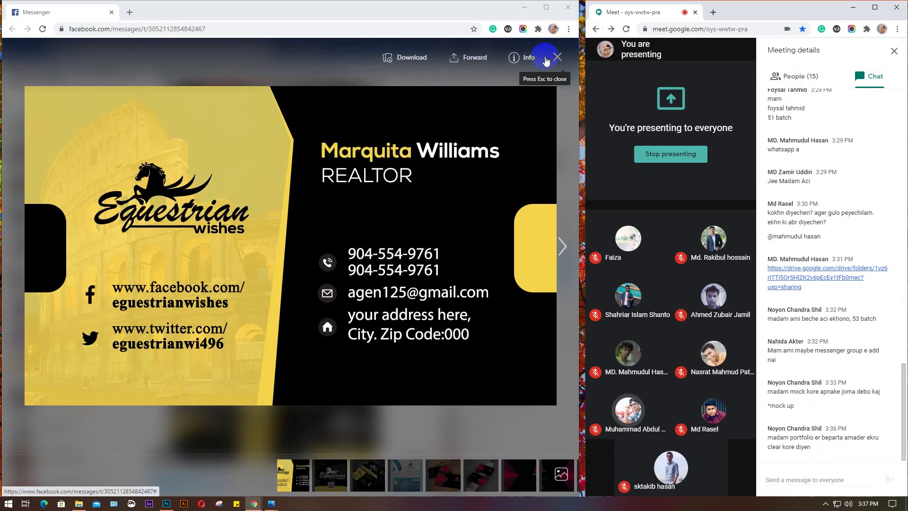
left_click(61, 120)
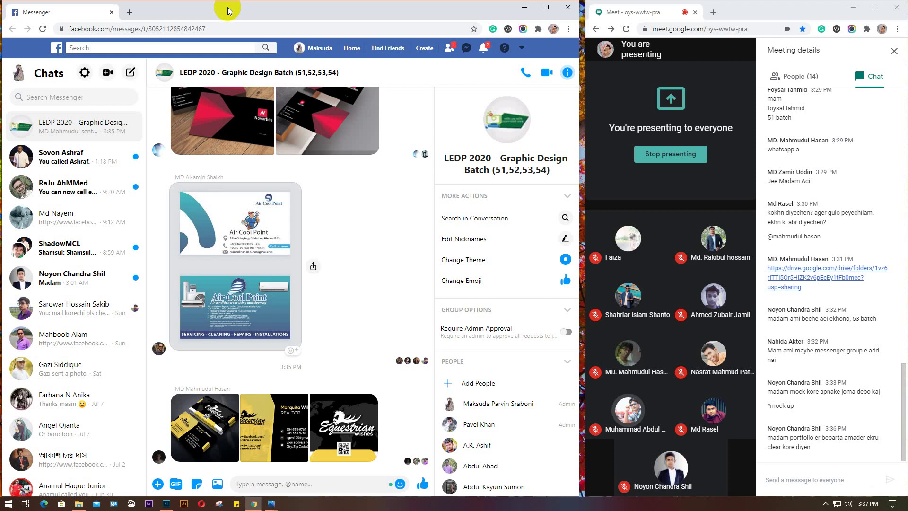
Open behance.com in a new browser tab
left_click(130, 12)
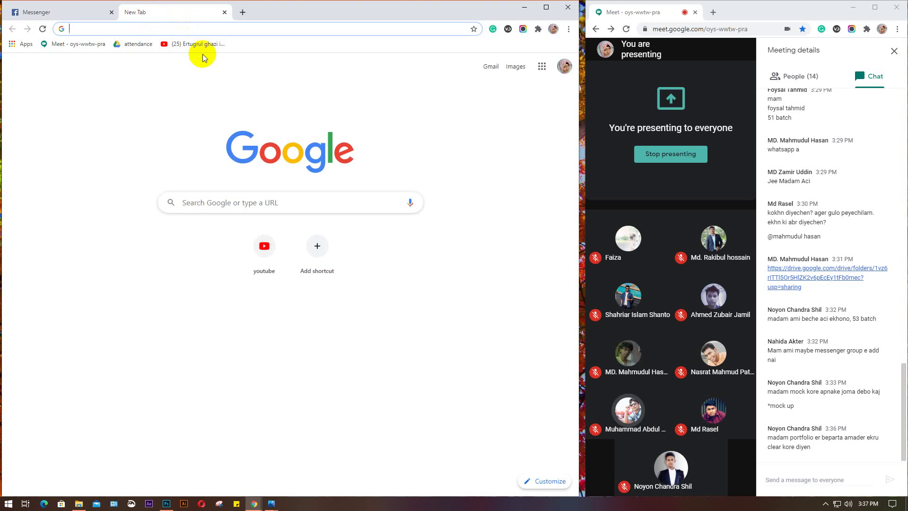
type("be")
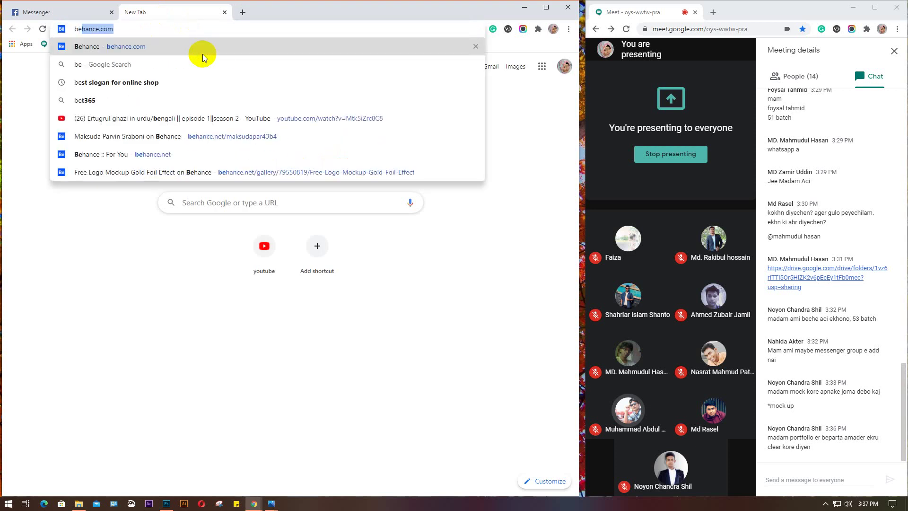
key("Return")
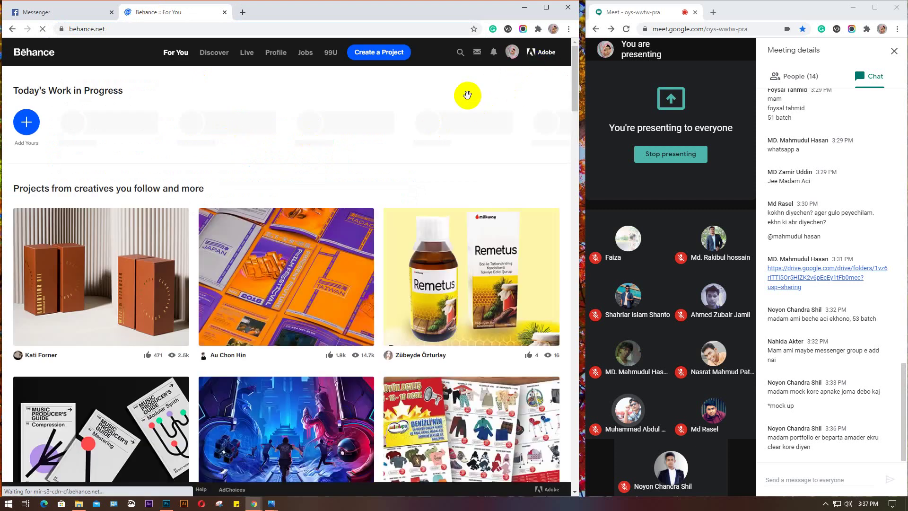
Sign out of the Behance profile and maximize the browser window
left_click(512, 53)
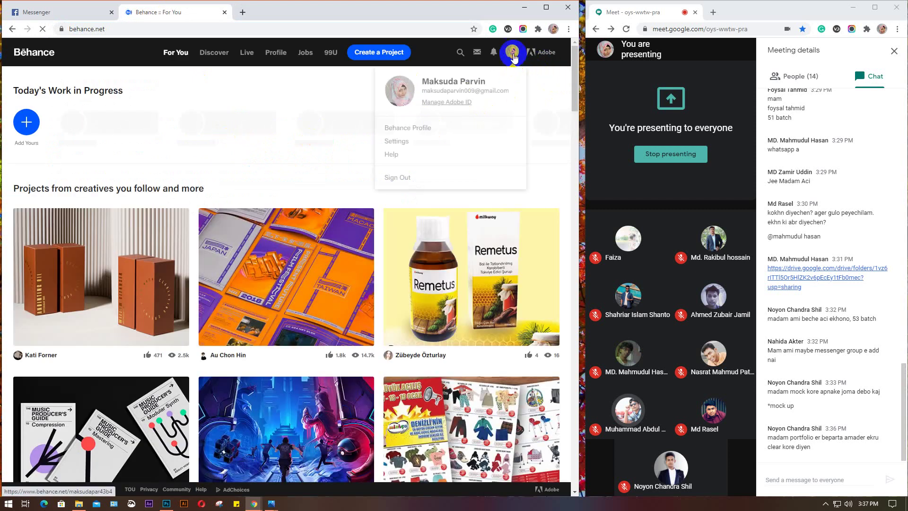
left_click(425, 177)
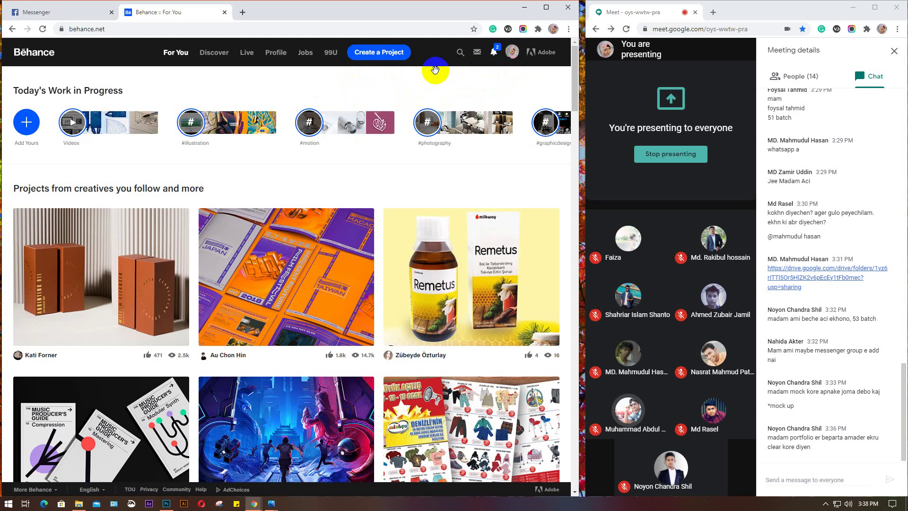
left_click(511, 52)
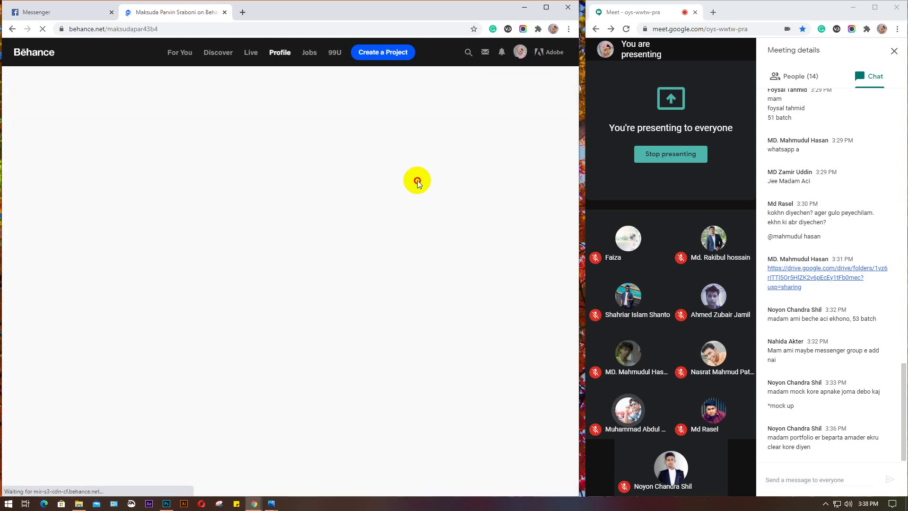
mouse_move(515, 57)
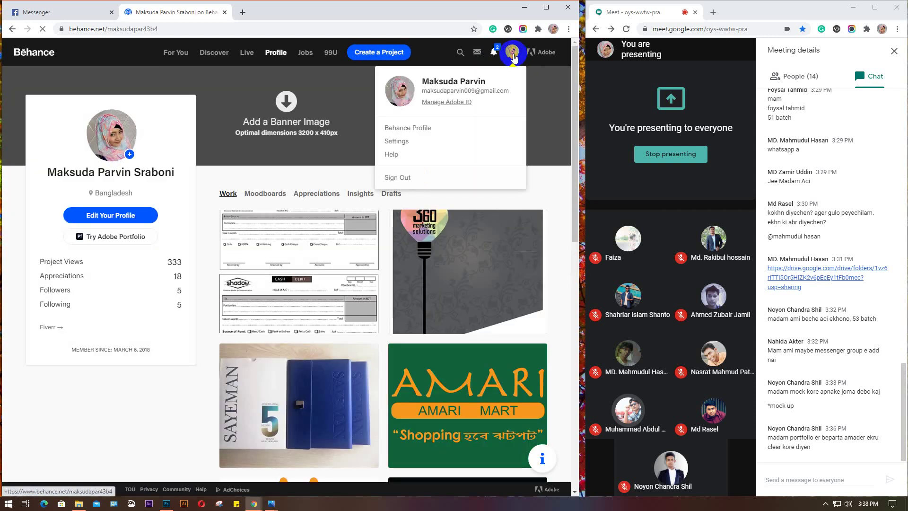
left_click(420, 178)
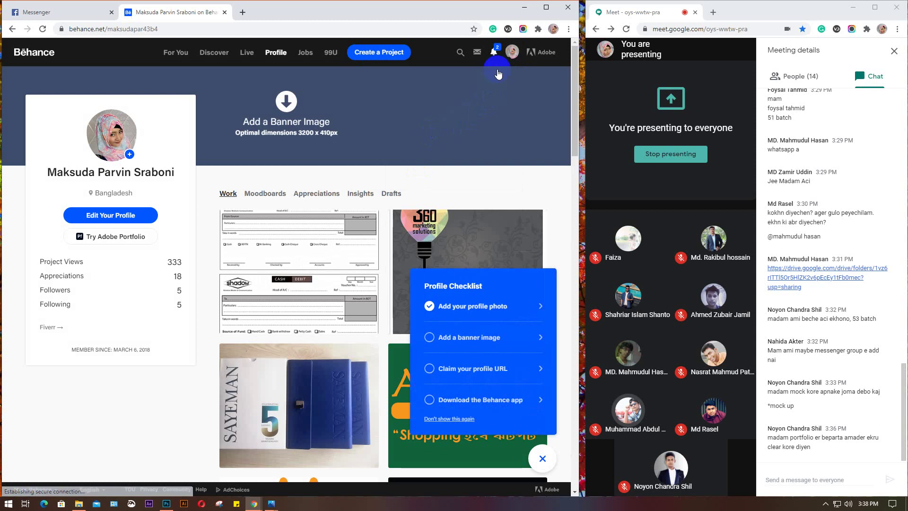
mouse_move(512, 52)
left_click(402, 178)
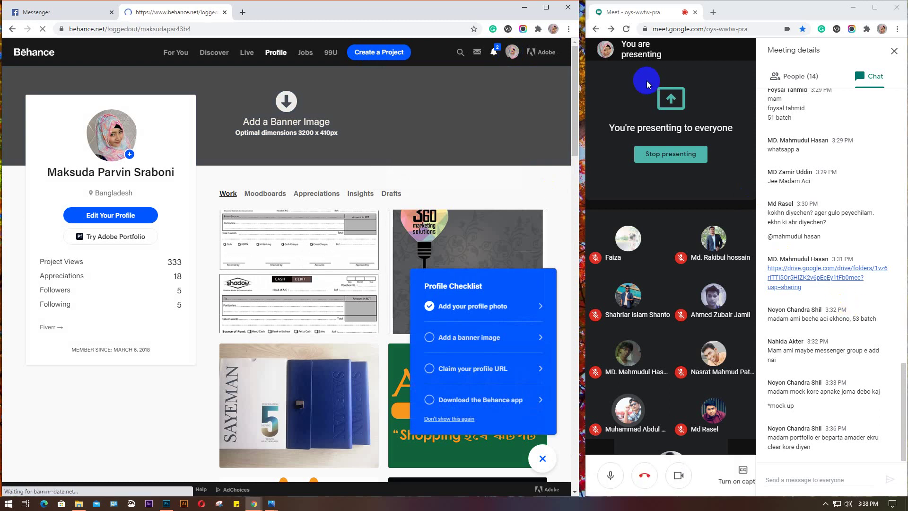
left_click(546, 8)
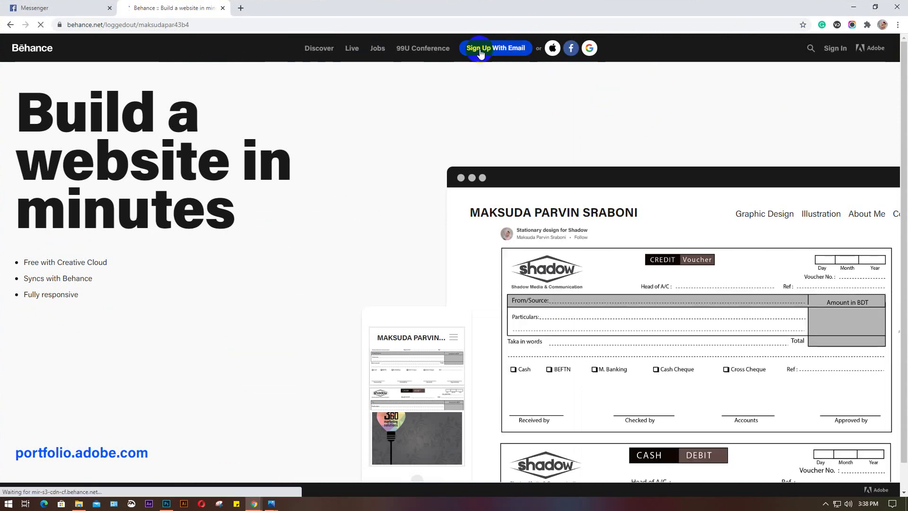
Start the Behance Sign Up With Email page, then close that Adobe ID tab
left_click(504, 50)
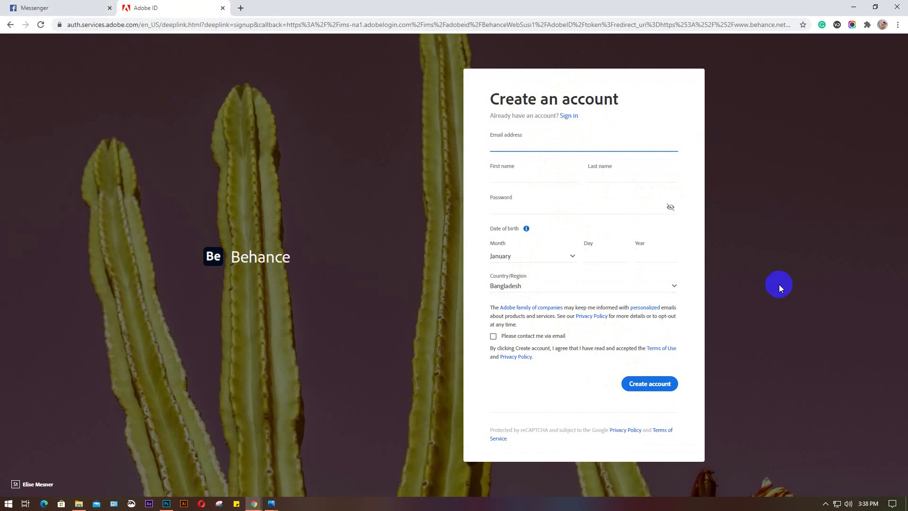
left_click(223, 9)
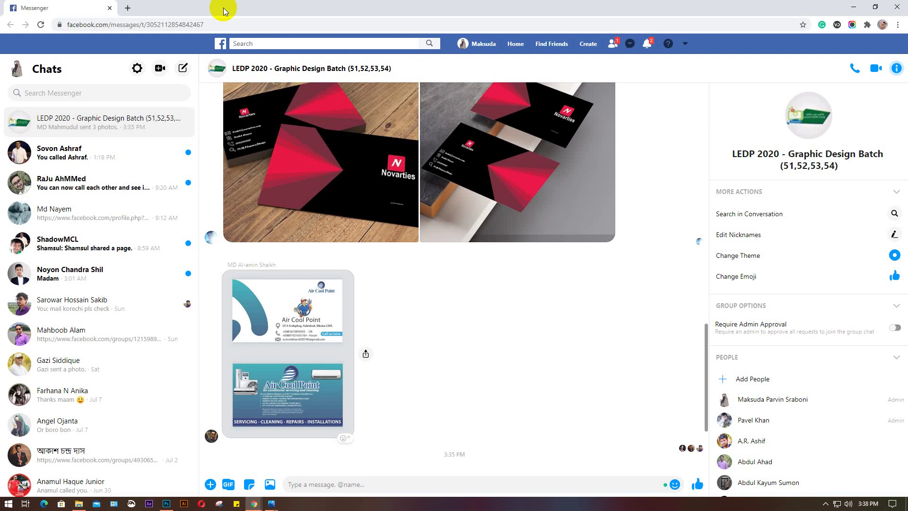
Scroll up in the group chat and restore the Messenger window to a smaller size
scroll(507, 176, "up", 2)
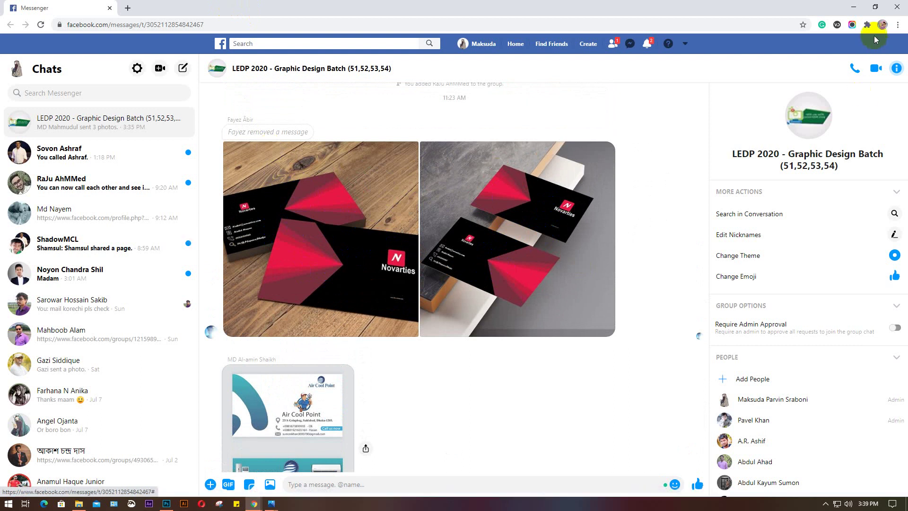
left_click(875, 7)
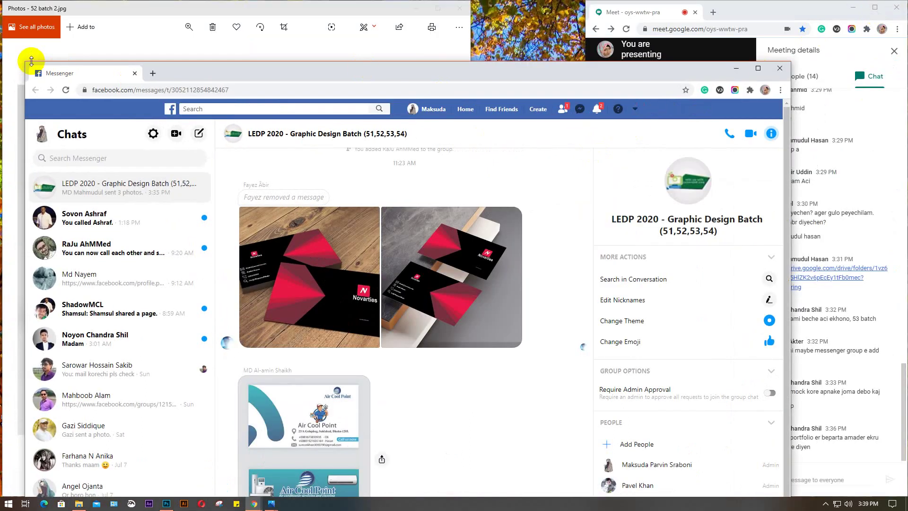
Make Messenger a narrow full-height window, show Meet's participant list, then minimize Messenger
left_click_drag(26, 62, 47, 41)
left_click_drag(47, 2, 47, 2)
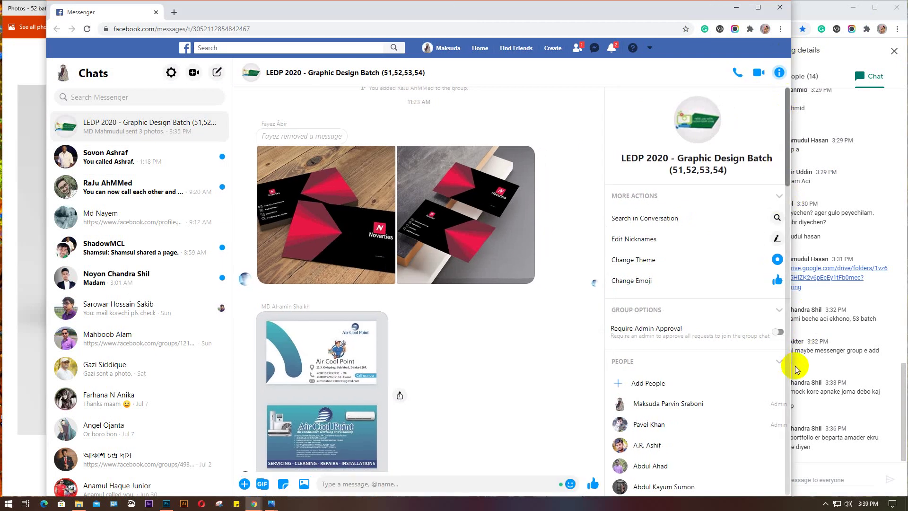
left_click_drag(788, 367, 583, 367)
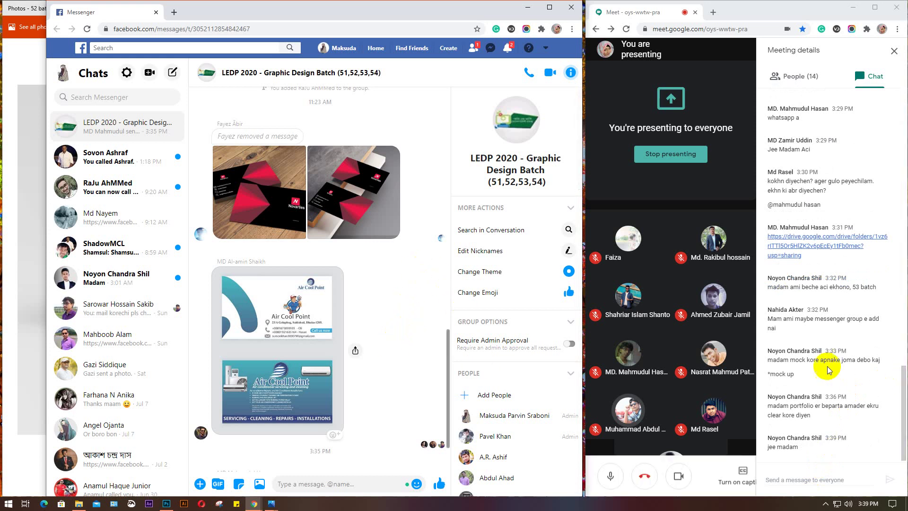
left_click(797, 79)
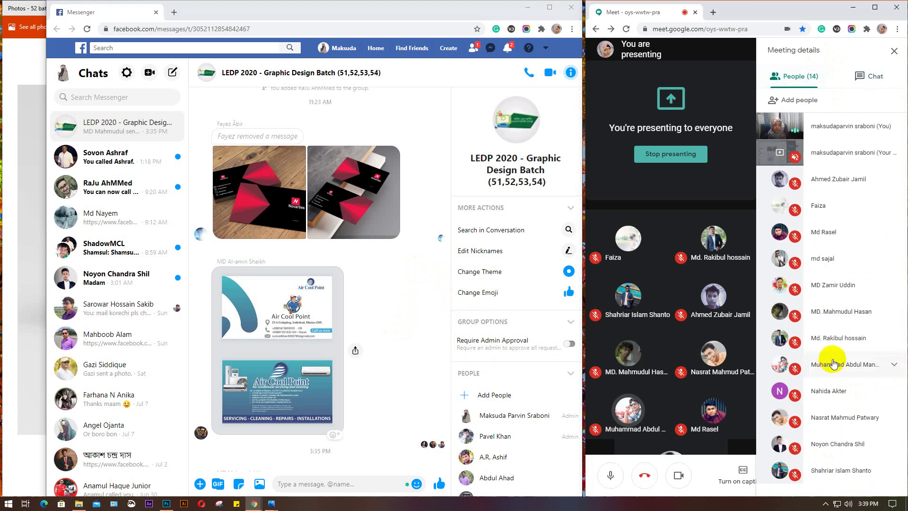
left_click(525, 8)
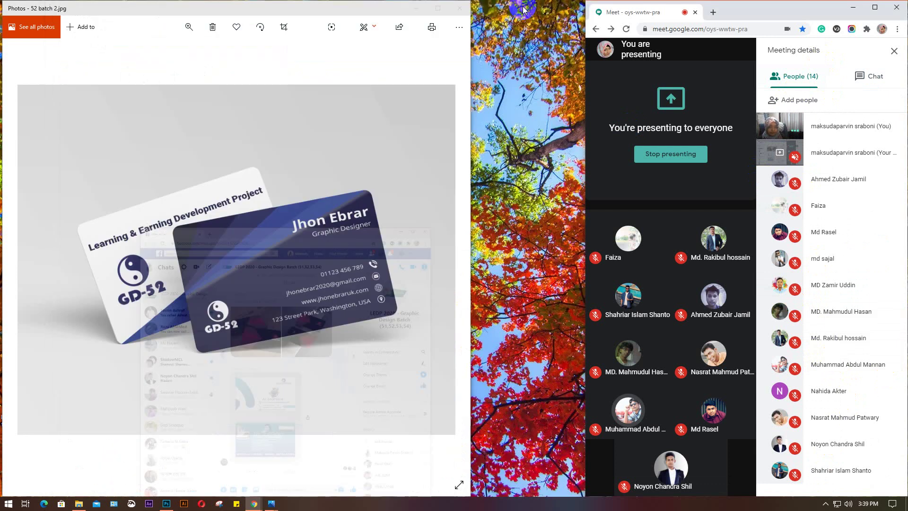
Close the business-card photo and maximize the Google Meet window
left_click(459, 8)
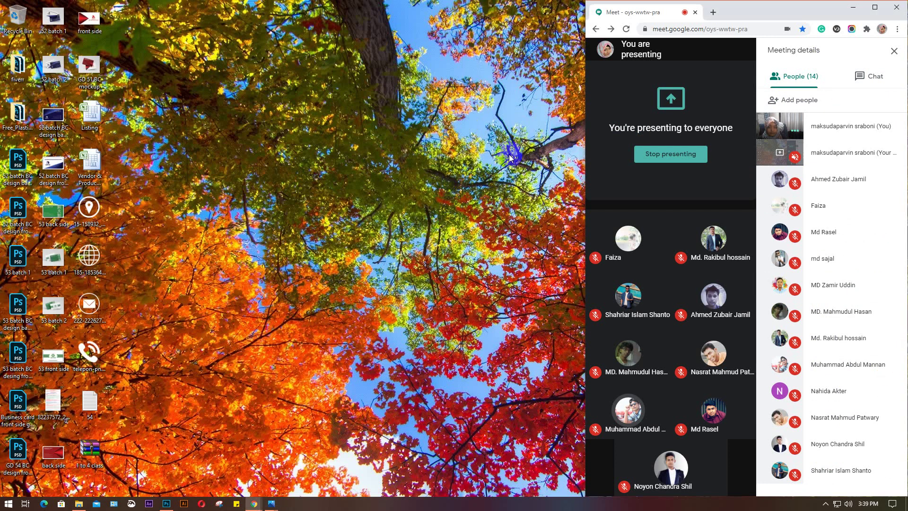
left_click(874, 7)
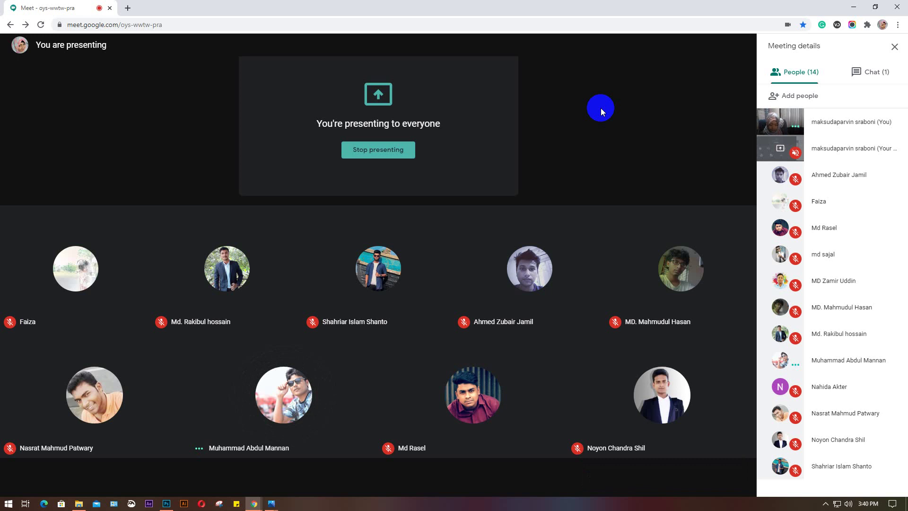
Search 'w' in the Windows Start menu and launch WhatsApp desktop
left_click(7, 505)
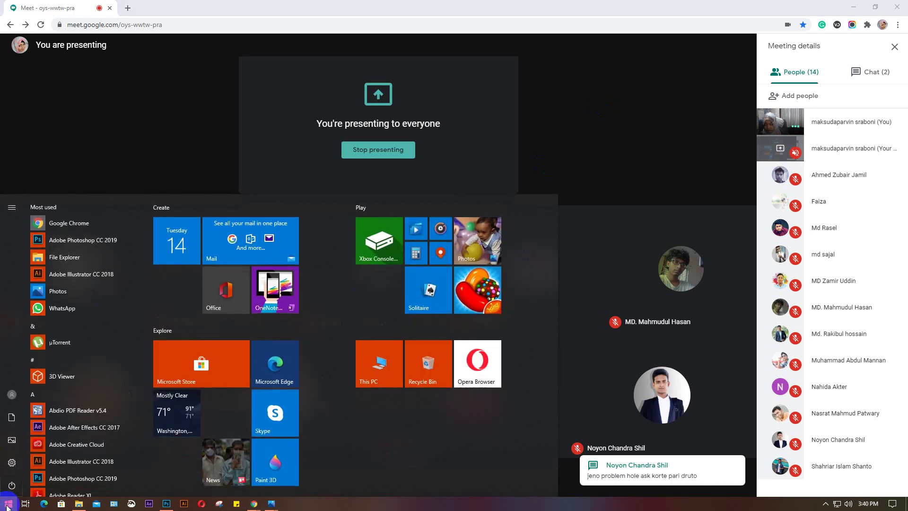
type("w")
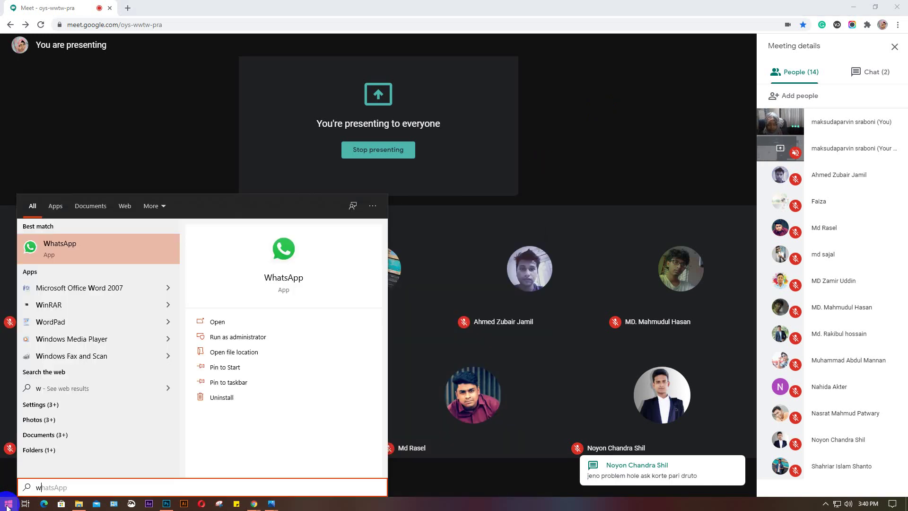
key("Return")
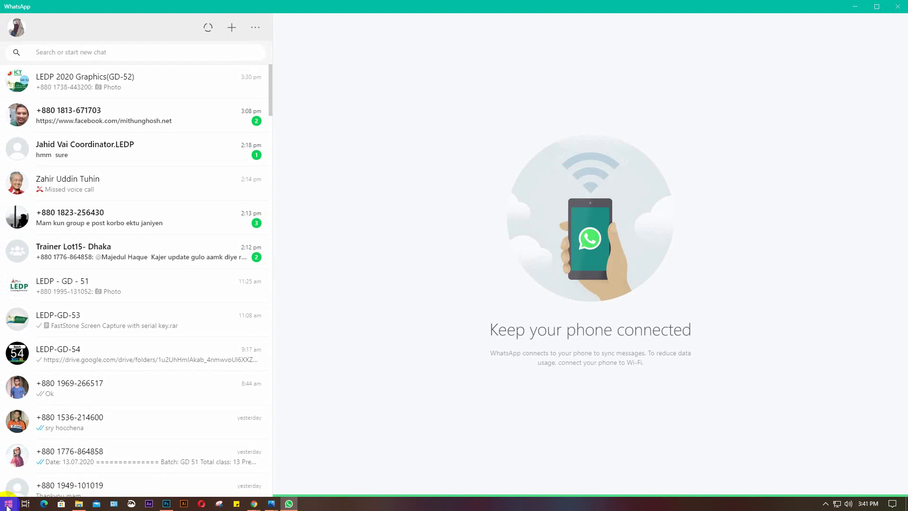
View the blurry T-logo photo in the LEDP 2020 Graphics(GD-52) chat, then switch back to Photoshop
left_click(110, 85)
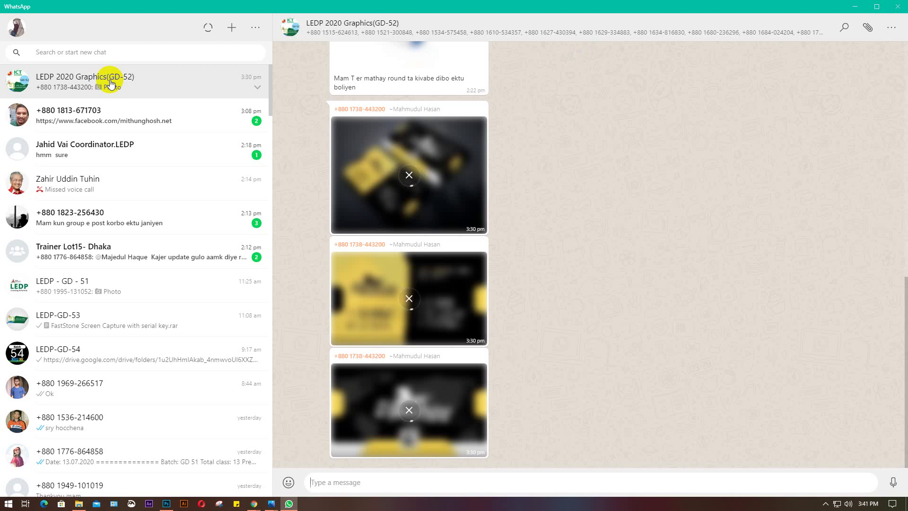
scroll(566, 240, "up", 2)
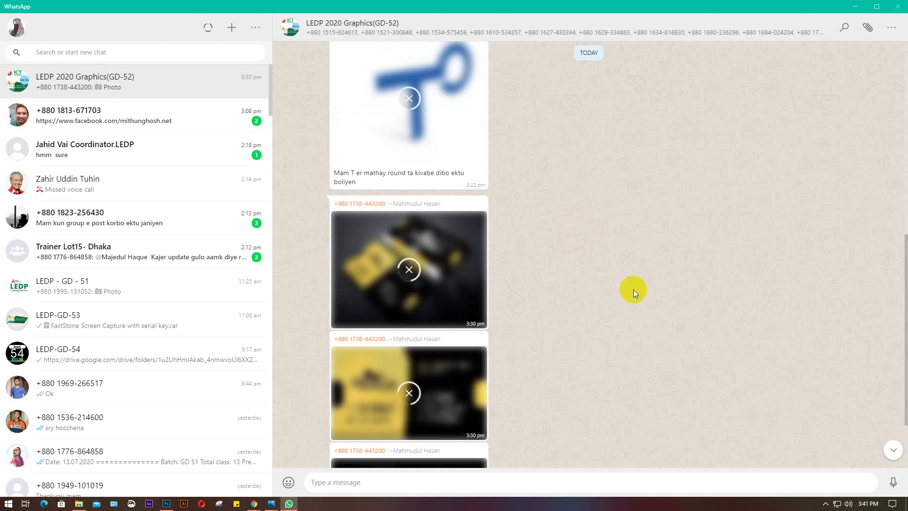
scroll(634, 289, "up", 2)
scroll(636, 329, "up", 2)
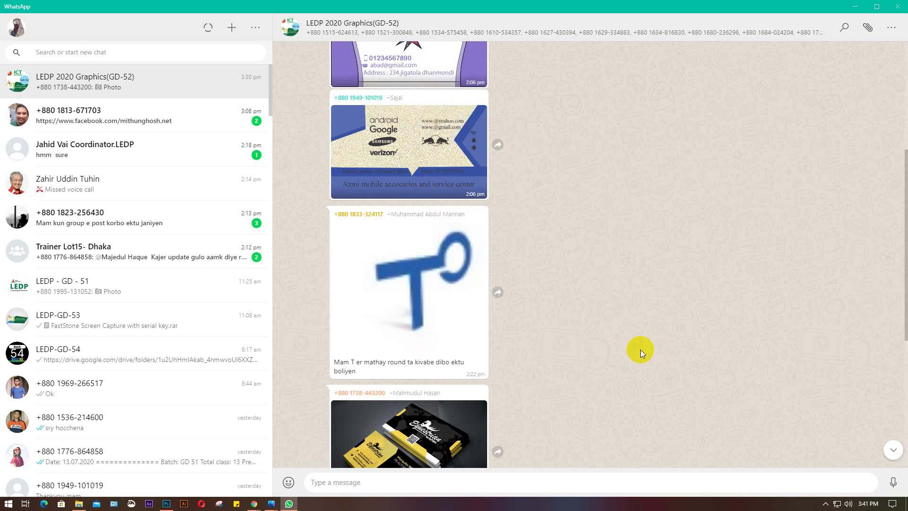
left_click(405, 272)
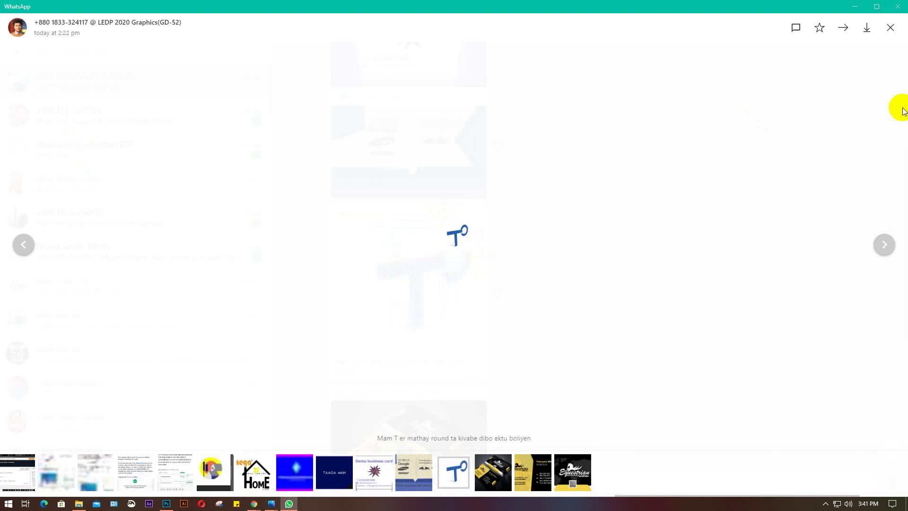
left_click(892, 30)
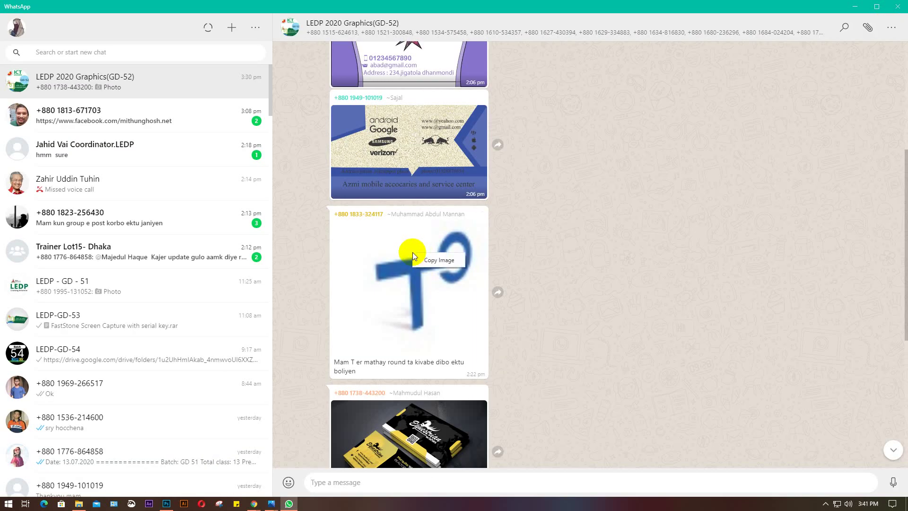
left_click(166, 503)
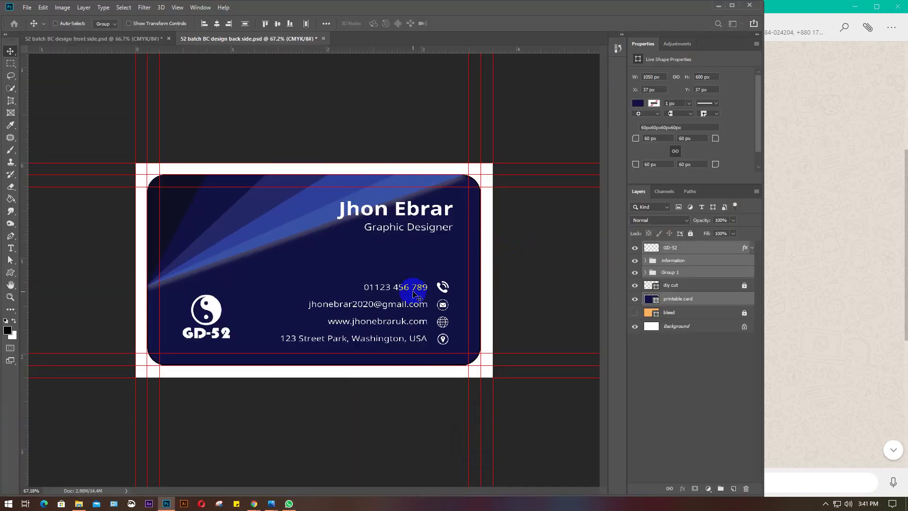
Create a new 7 × 4 inch document
key("ctrl+n")
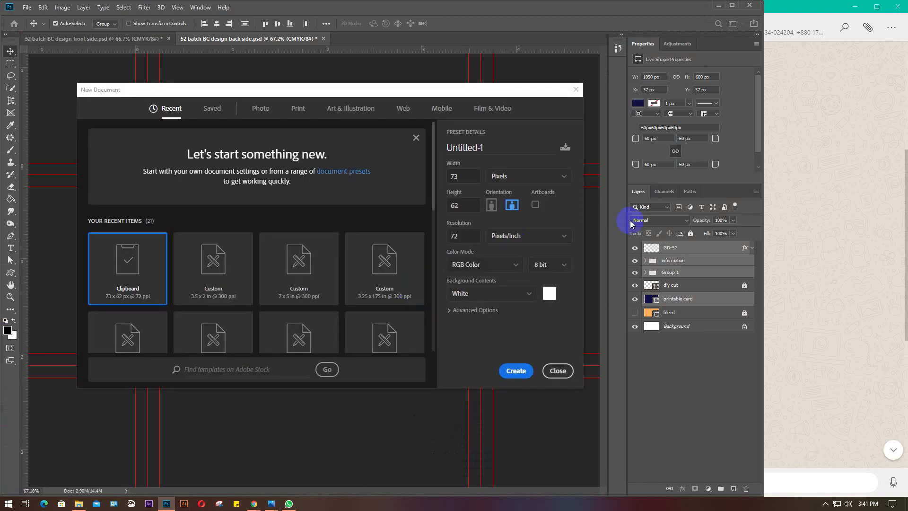
left_click(558, 181)
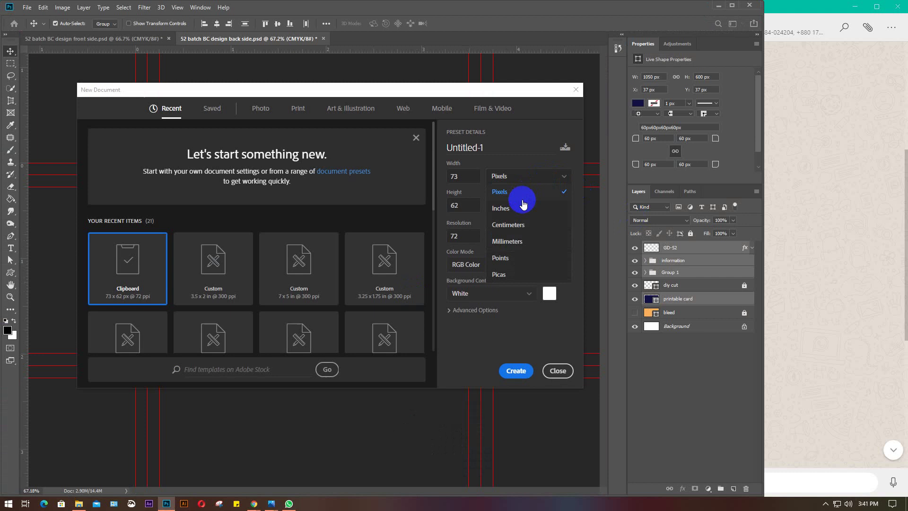
left_click(518, 208)
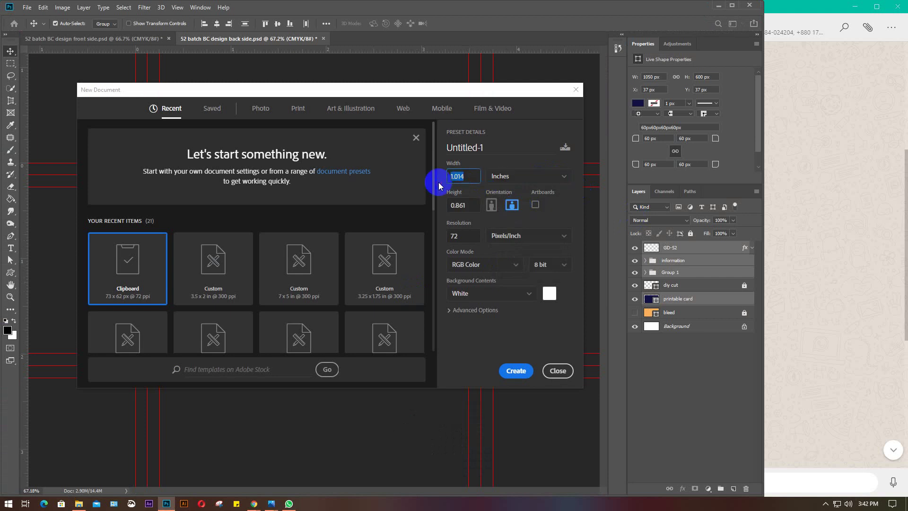
type("7")
key("Tab")
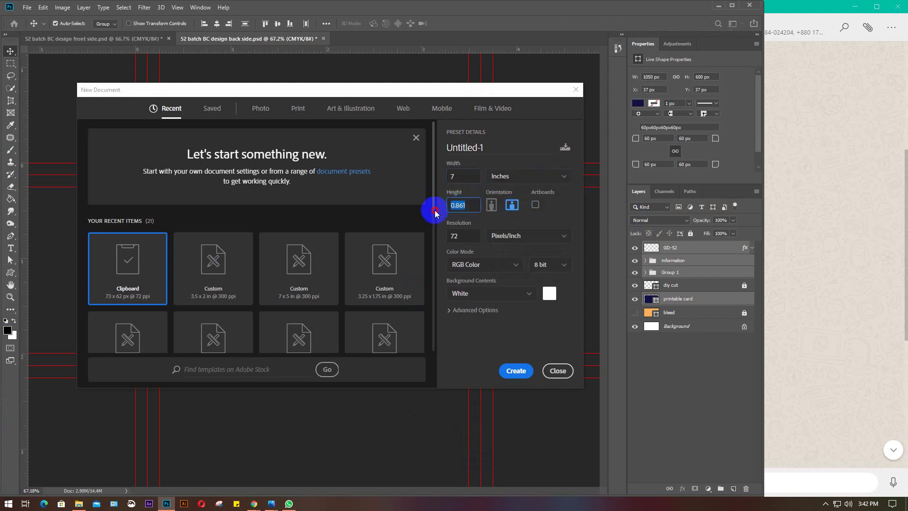
type("4")
key("Return")
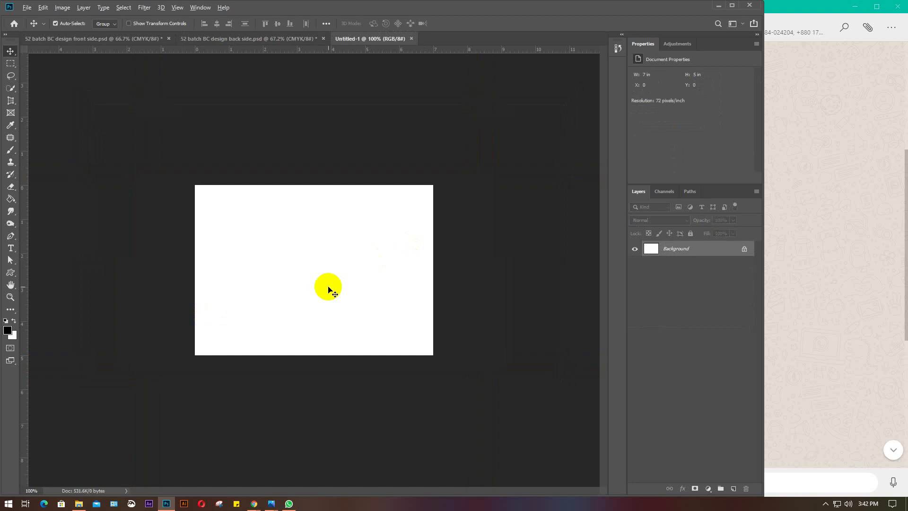
Paste the T logo as Layer 1 and scale it to about 572%, centred on the canvas
scroll(329, 289, "up", 3)
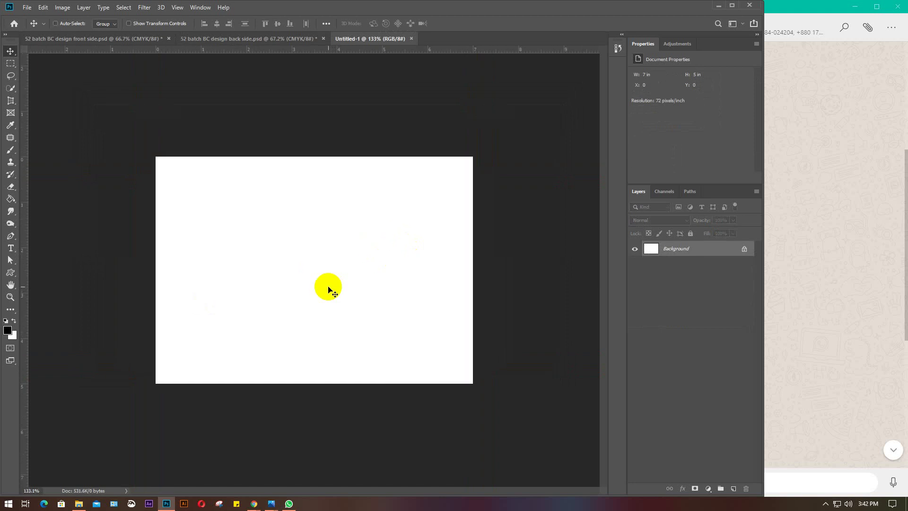
key("ctrl+v")
key("ctrl+t")
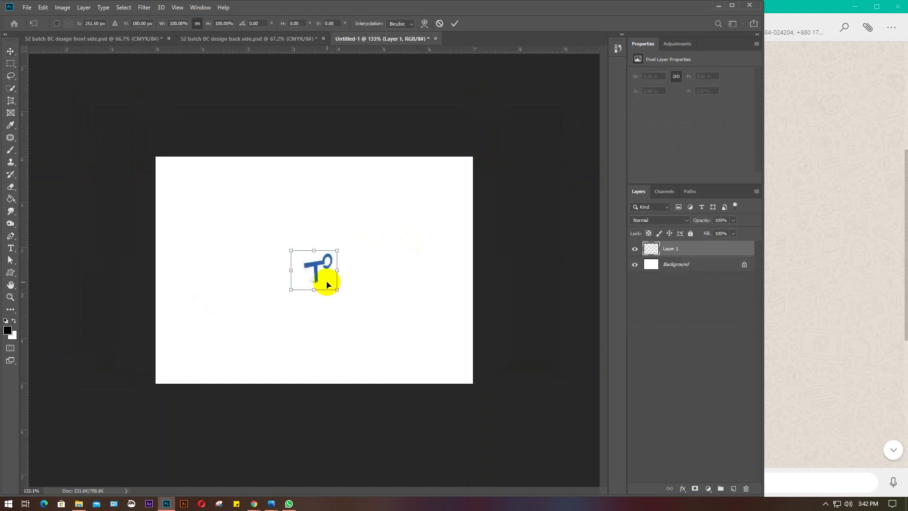
left_click_drag(336, 288, 404, 344)
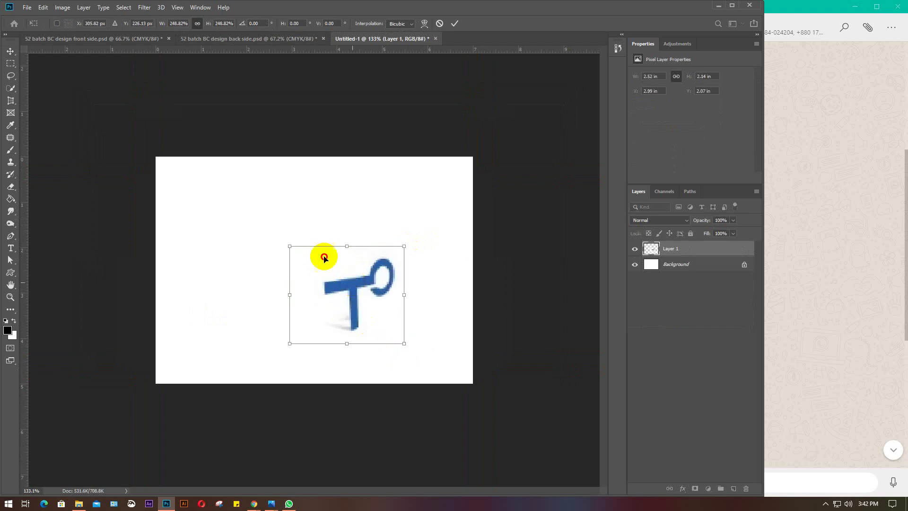
left_click_drag(324, 258, 267, 212)
left_click_drag(348, 295, 404, 353)
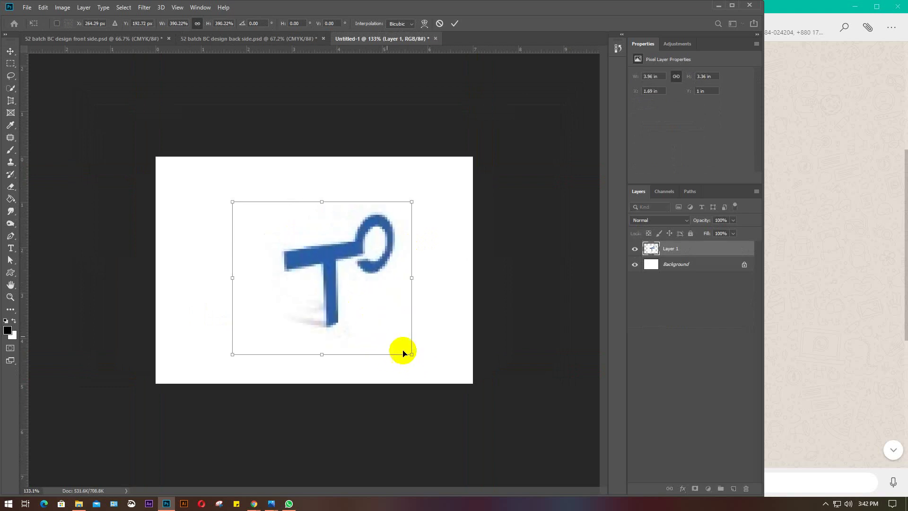
left_click_drag(338, 277, 318, 257)
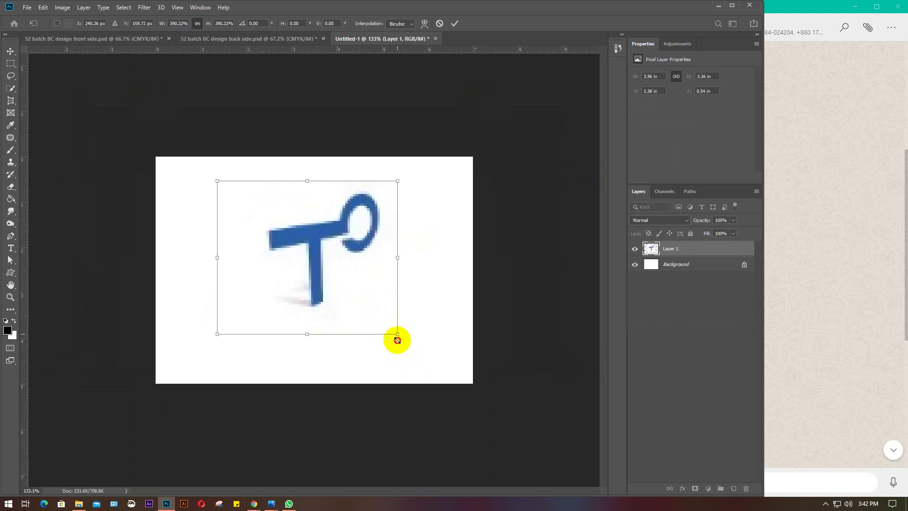
left_click_drag(397, 339, 453, 382)
left_click_drag(340, 263, 284, 245)
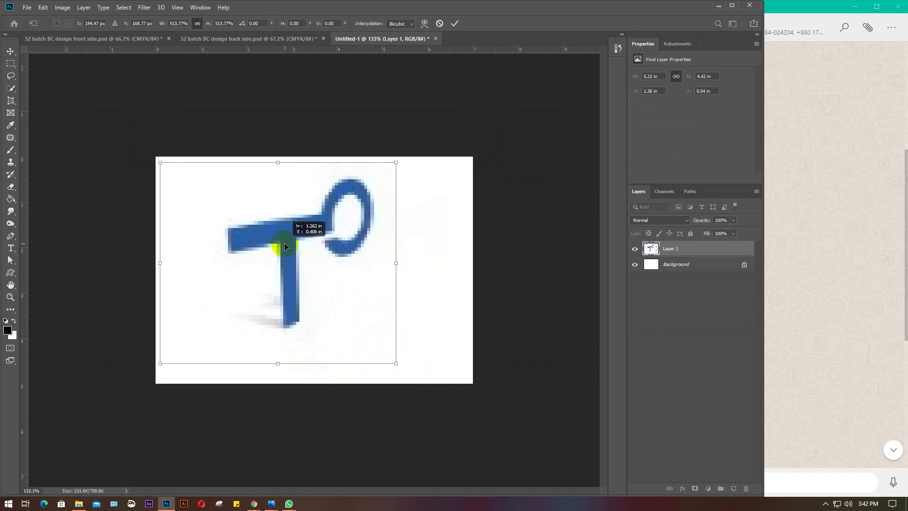
left_click_drag(396, 363, 422, 386)
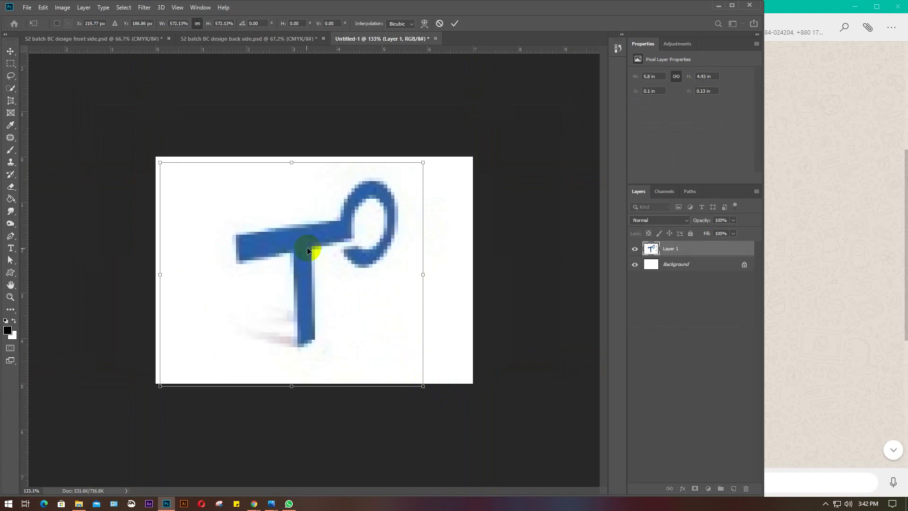
left_click_drag(308, 250, 317, 260)
key("Return")
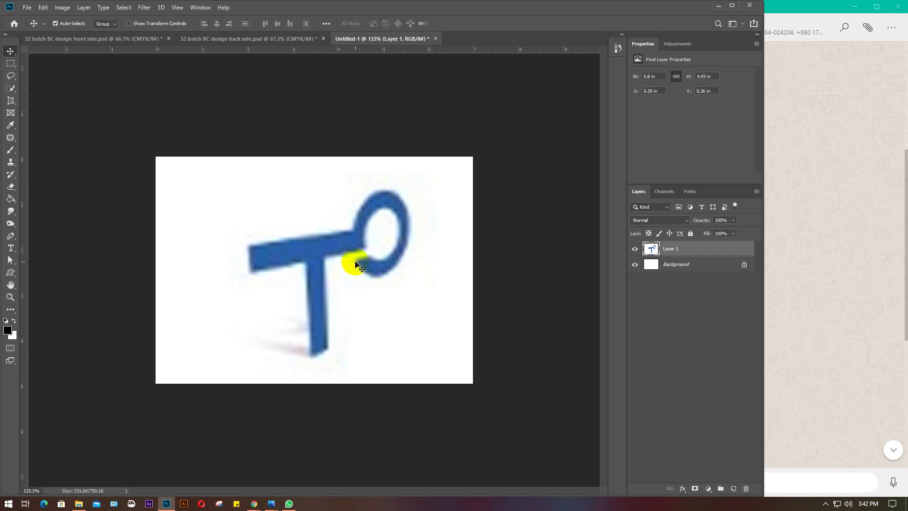
With the Pen tool, place anchors up the crossbar's left end and along its top edge
left_click(11, 236)
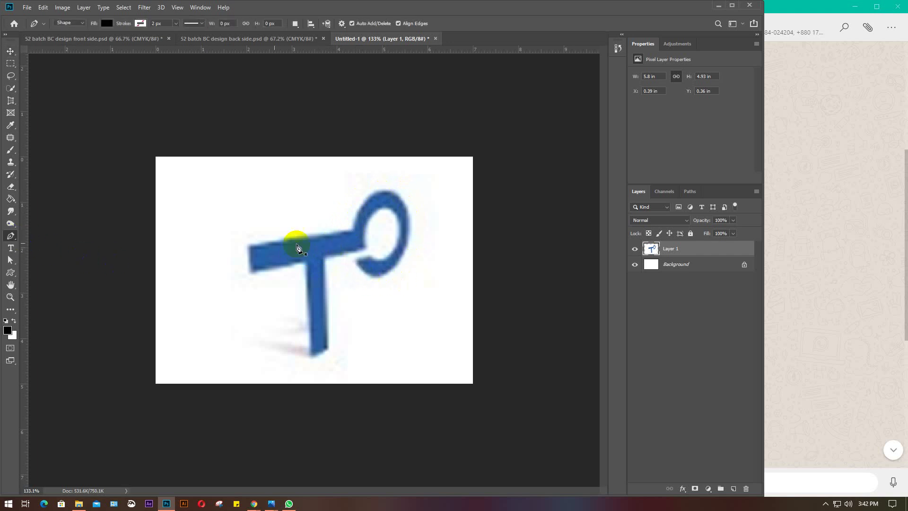
scroll(318, 251, "up", 5)
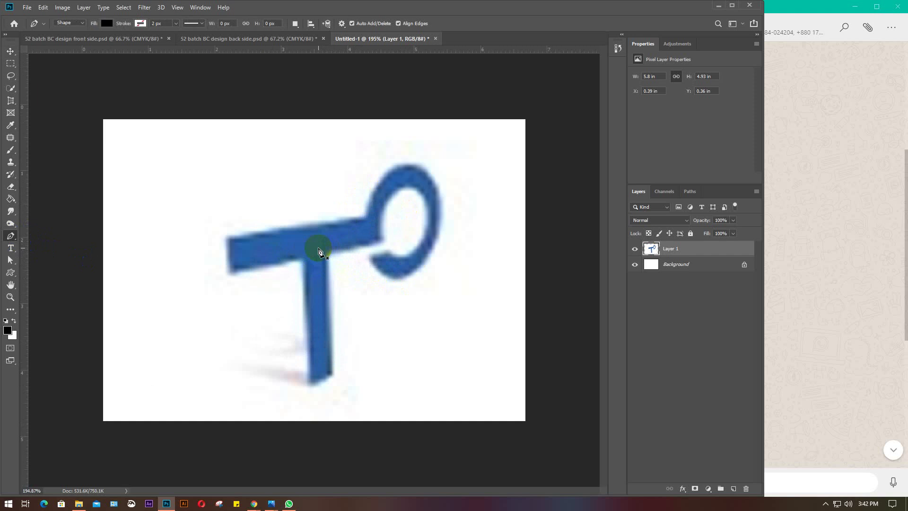
left_click(210, 279)
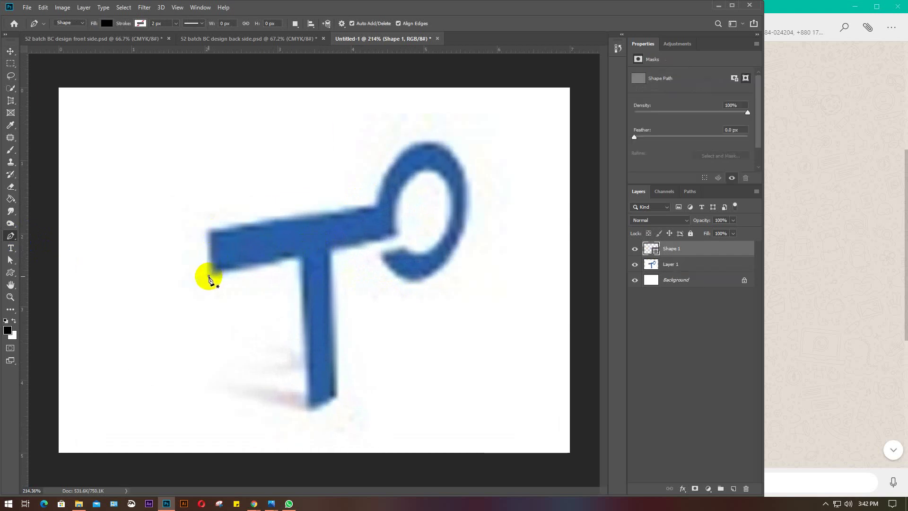
left_click(209, 235)
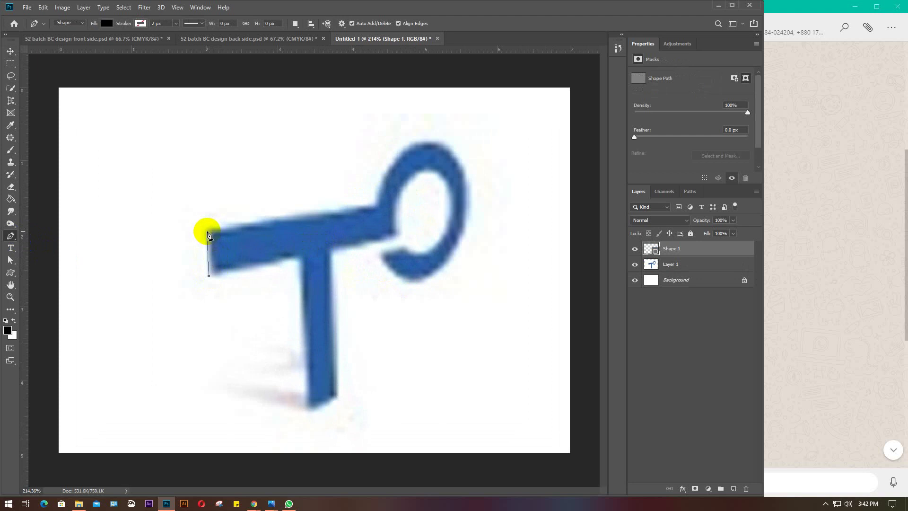
left_click(208, 232)
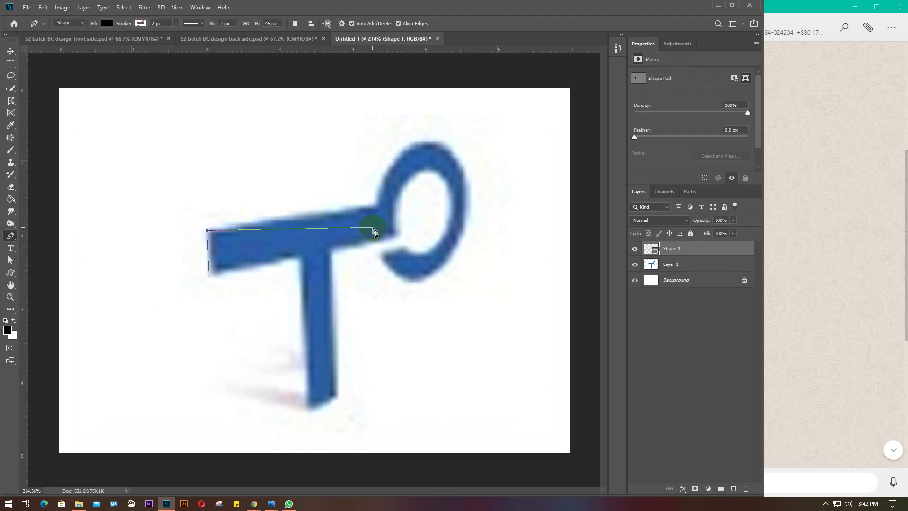
left_click(377, 208)
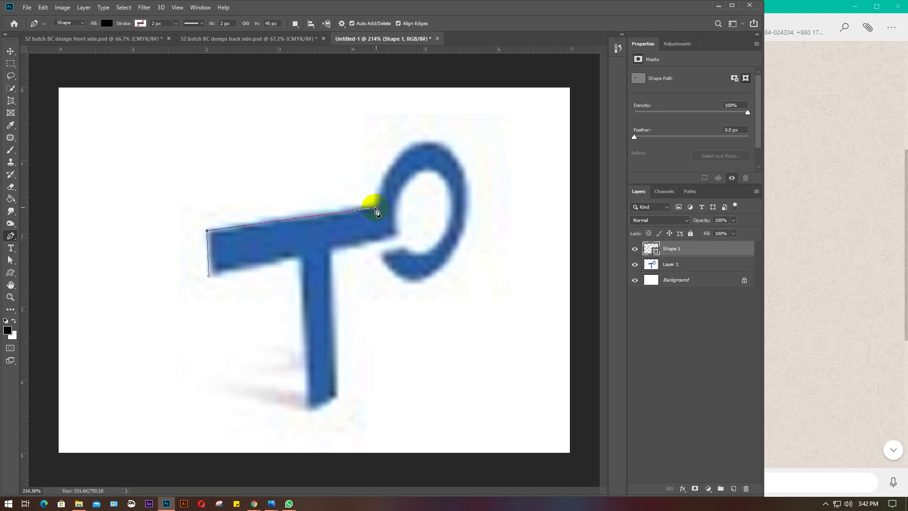
left_click(377, 208)
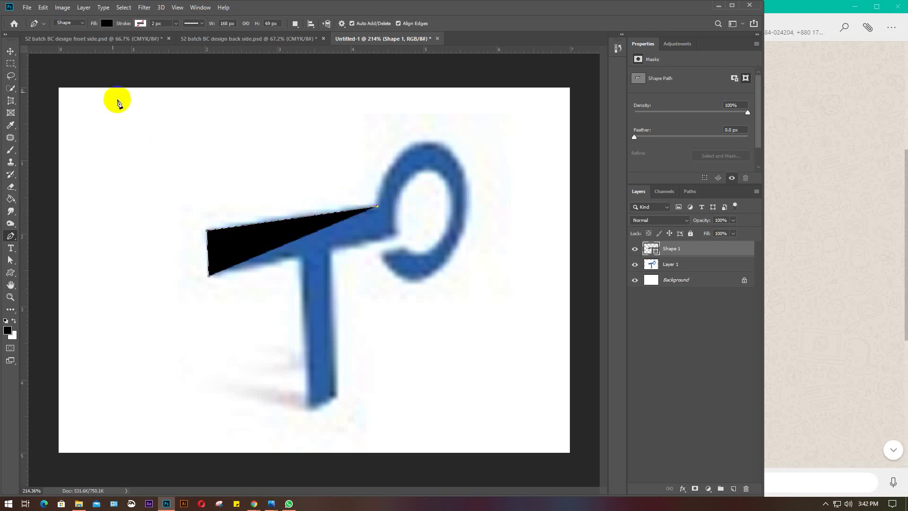
Set the shape's fill to none and its stroke to solid black
left_click(107, 23)
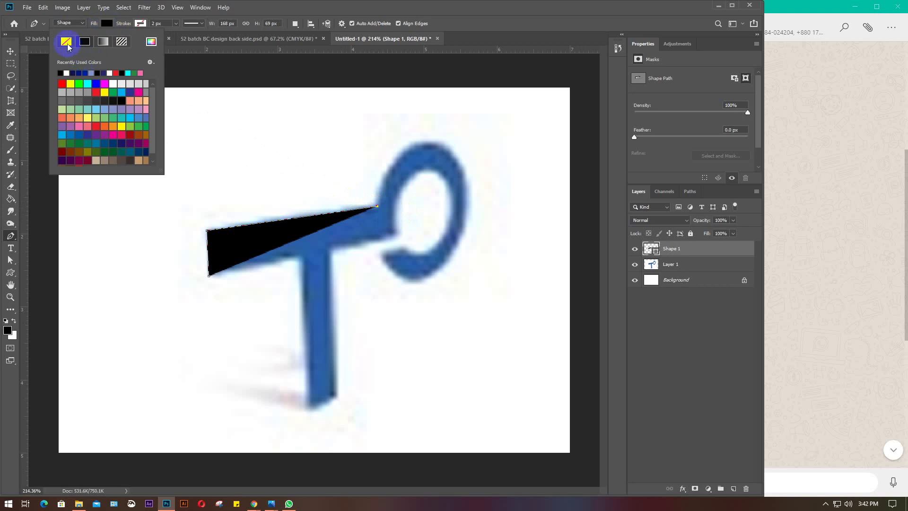
left_click(66, 41)
left_click(141, 23)
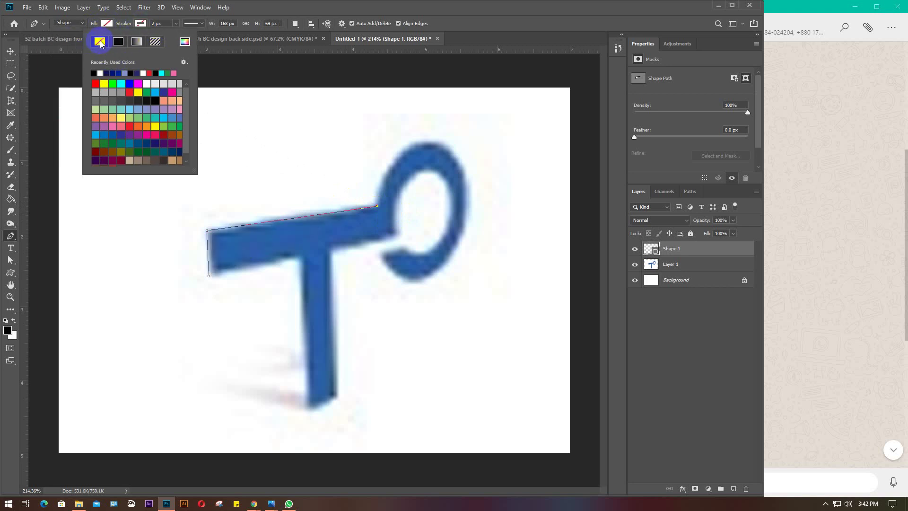
left_click(121, 45)
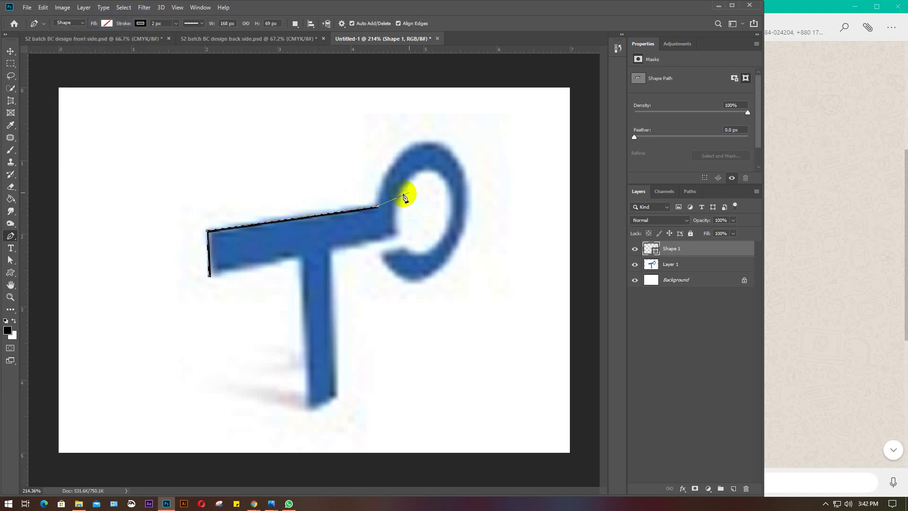
scroll(414, 189, "up", 1)
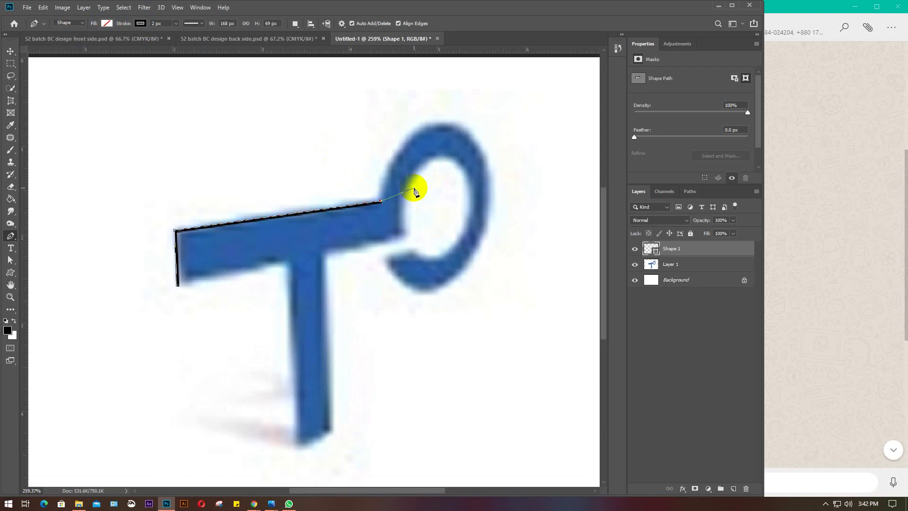
left_click_drag(430, 176, 374, 225)
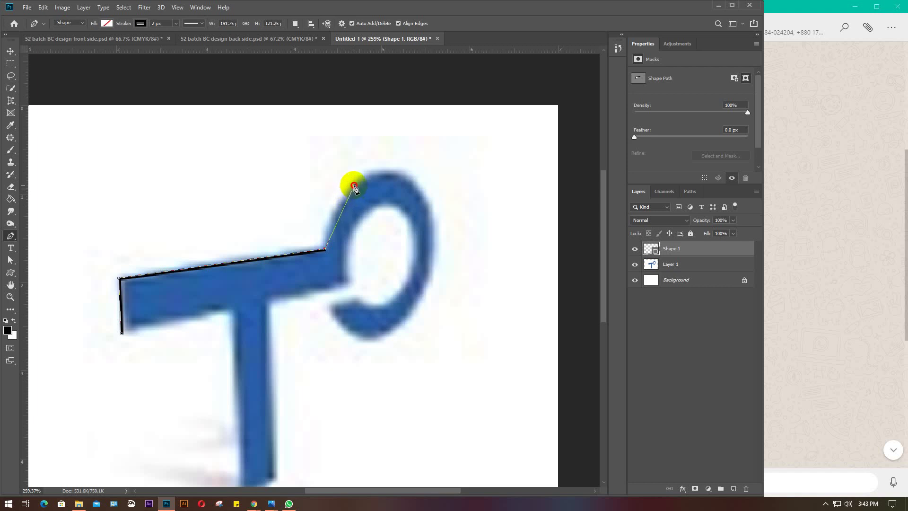
mouse_move(354, 185)
left_mouse_down()
mouse_move(435, 186)
mouse_move(212, 178)
mouse_move(424, 154)
mouse_move(310, 198)
mouse_move(262, 190)
mouse_move(413, 176)
mouse_move(328, 185)
mouse_move(458, 185)
mouse_move(411, 188)
mouse_move(442, 188)
mouse_move(427, 158)
mouse_move(464, 170)
mouse_move(478, 187)
mouse_move(356, 180)
mouse_move(353, 188)
mouse_move(482, 200)
mouse_move(355, 188)
left_mouse_up()
left_click_drag(354, 187, 465, 229)
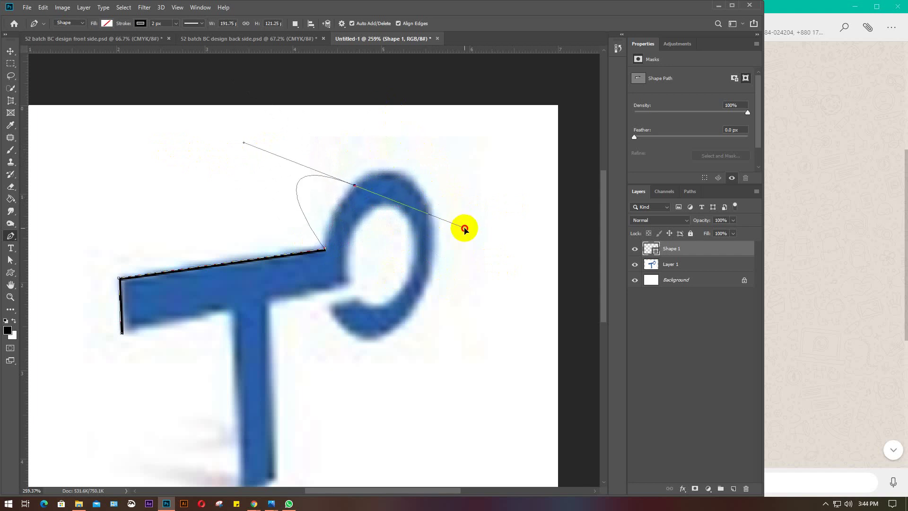
left_click_drag(464, 229, 450, 220)
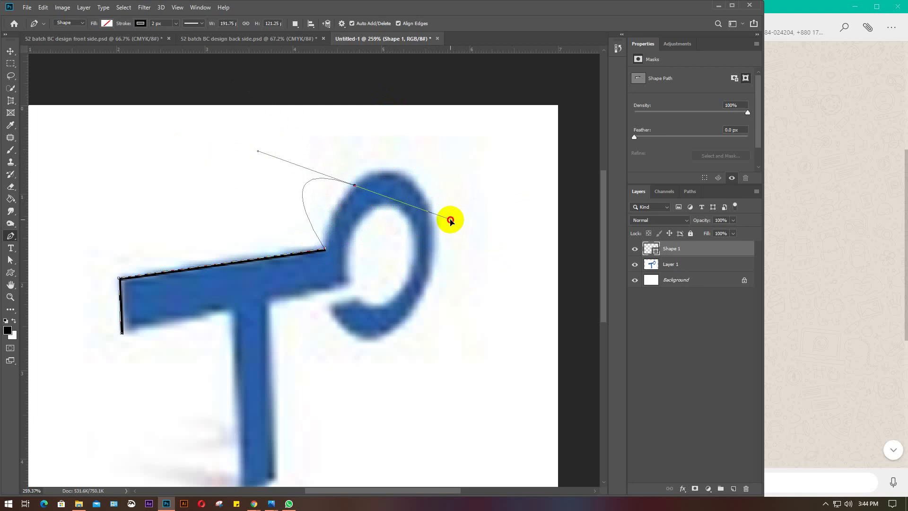
left_click_drag(450, 220, 526, 296)
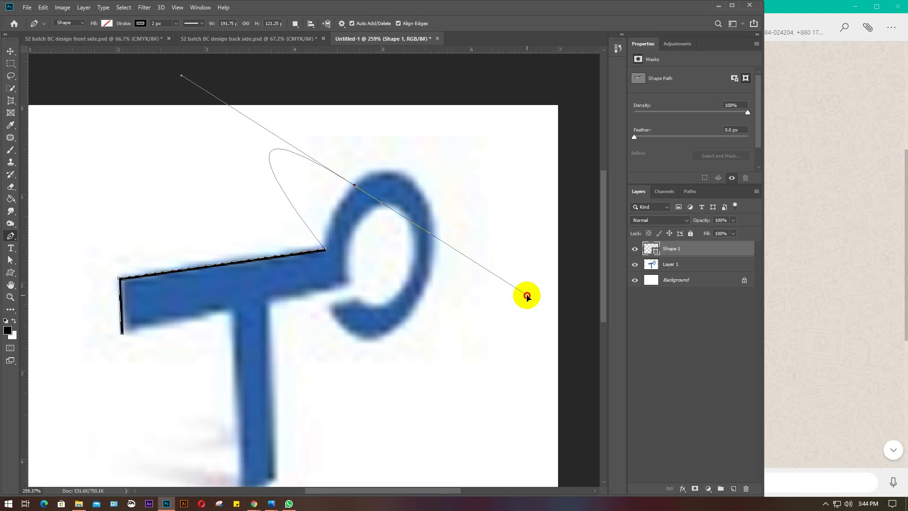
left_click_drag(527, 296, 423, 233)
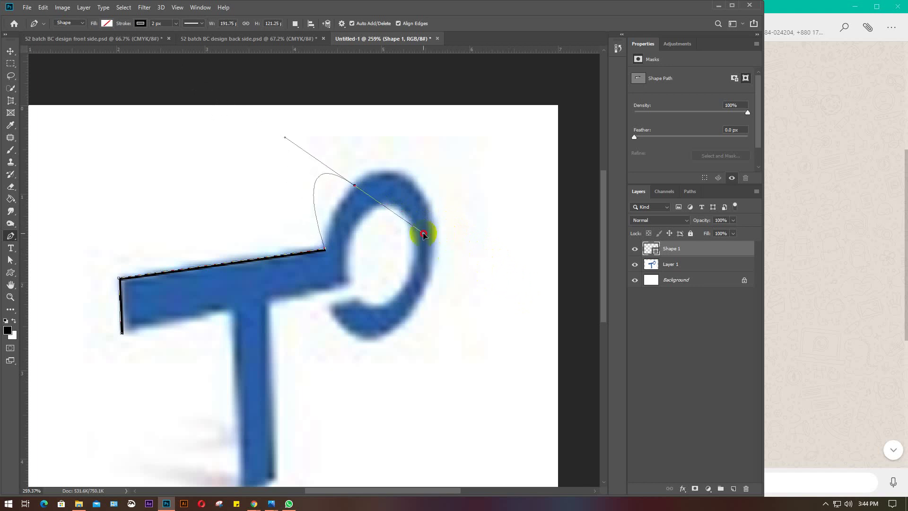
left_click_drag(423, 233, 378, 201)
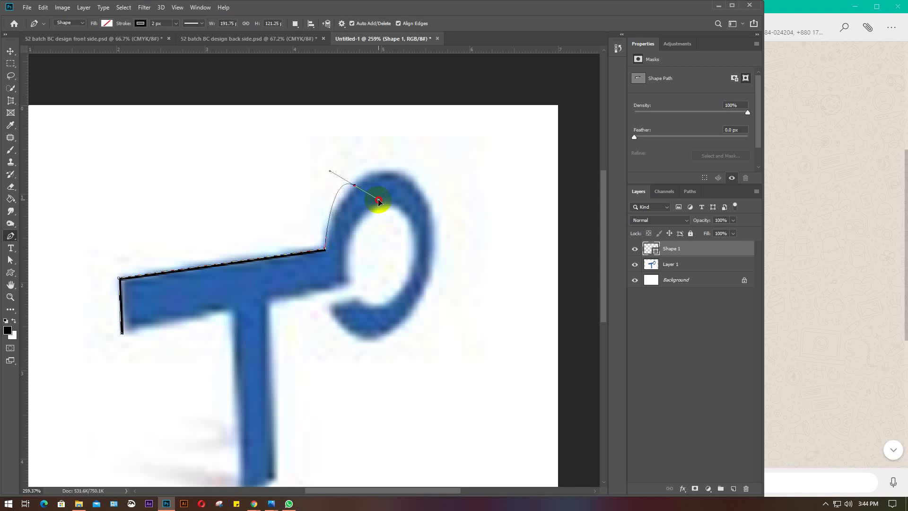
mouse_move(378, 201)
left_mouse_down()
mouse_move(383, 140)
mouse_move(413, 215)
mouse_move(383, 158)
mouse_move(403, 194)
mouse_move(401, 178)
mouse_move(401, 191)
mouse_move(382, 190)
mouse_move(397, 189)
mouse_move(377, 176)
mouse_move(375, 188)
left_mouse_up()
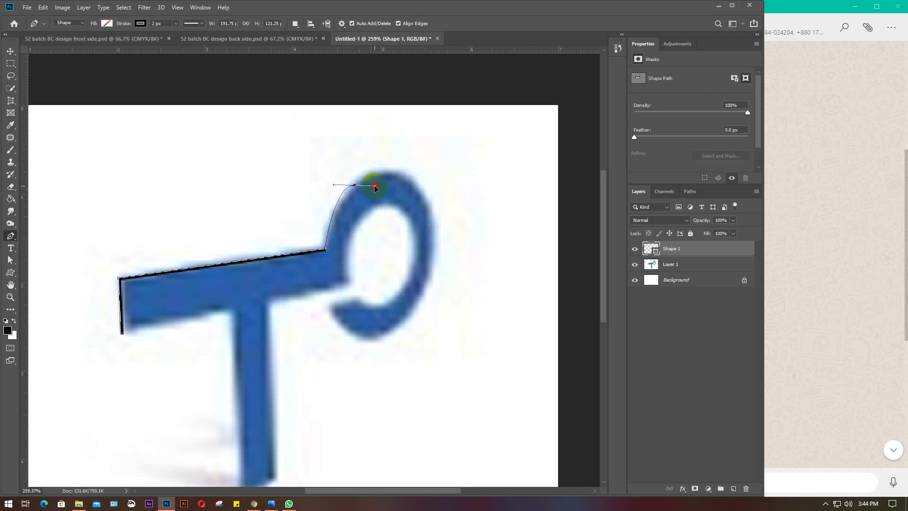
left_click_drag(374, 188, 396, 191)
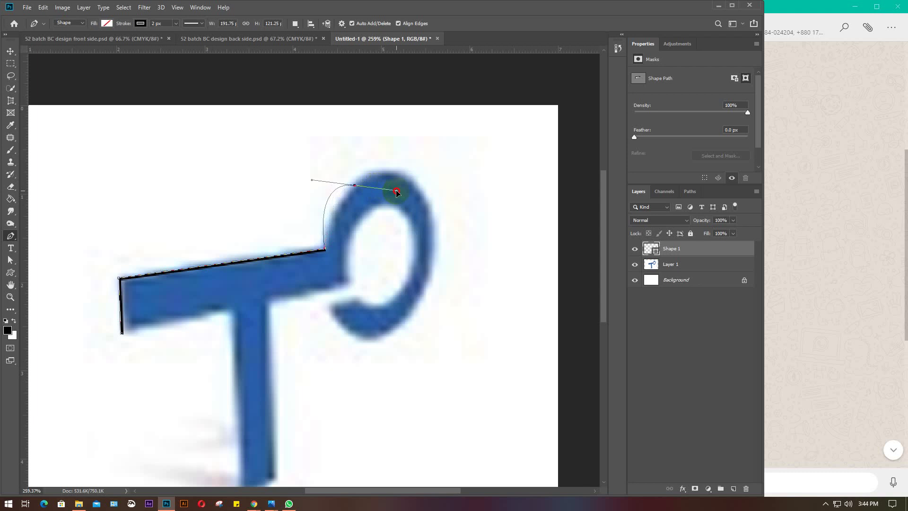
left_click_drag(397, 192, 387, 172)
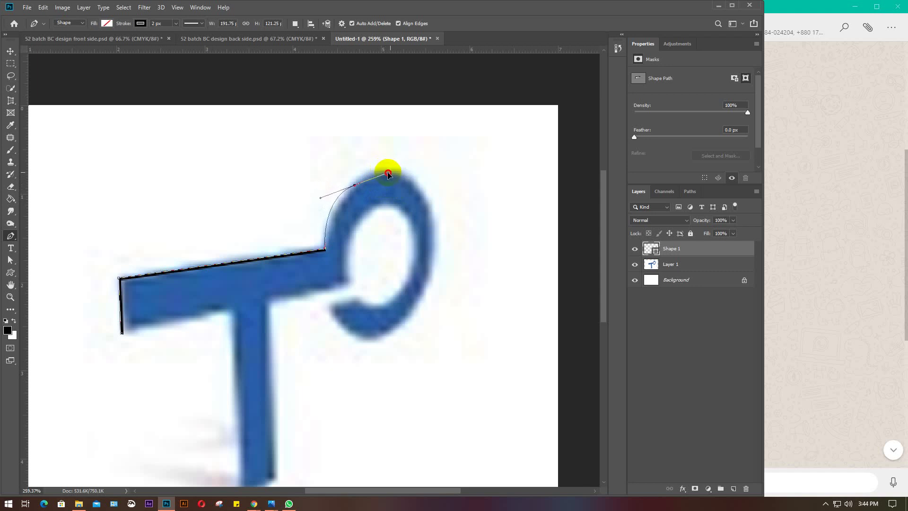
left_click_drag(388, 174, 381, 167)
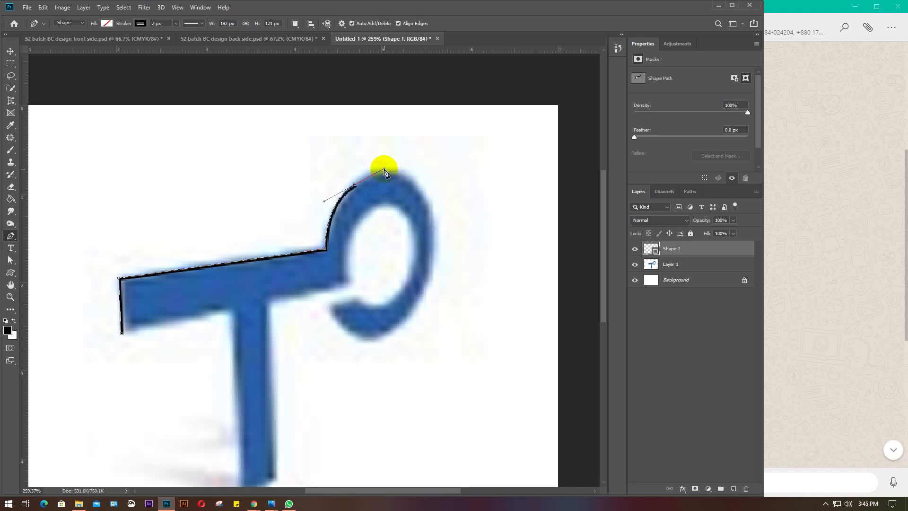
key("ctrl+z")
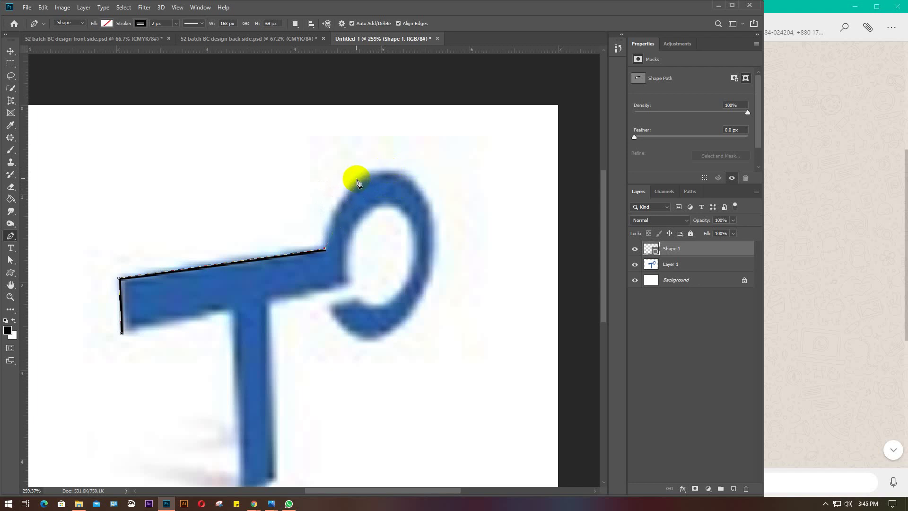
Trace curved anchors over the loop's top edge and down its right side
left_click_drag(355, 178, 394, 155)
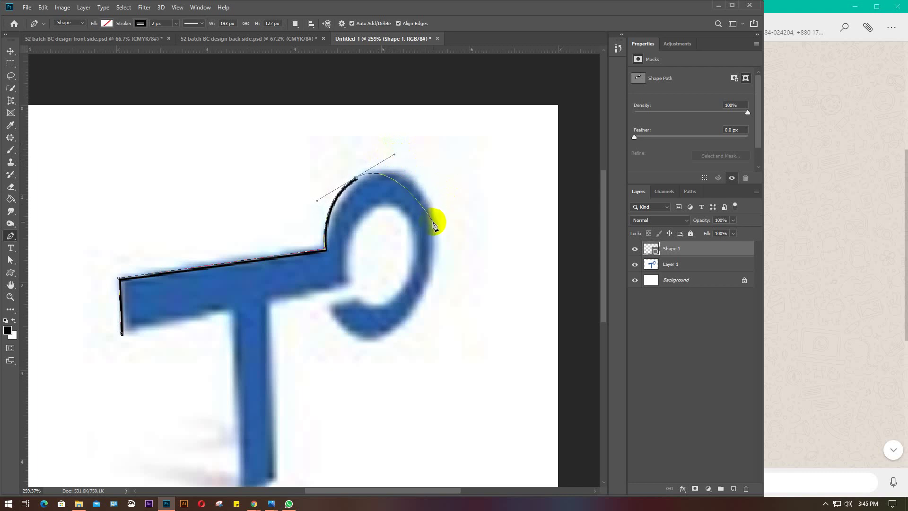
left_click(356, 179)
left_click_drag(428, 196, 468, 162)
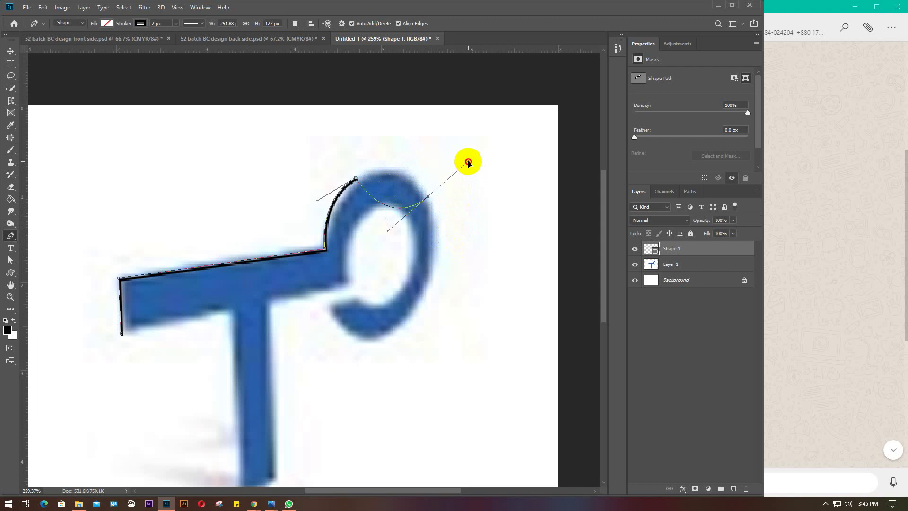
left_click_drag(468, 162, 457, 243)
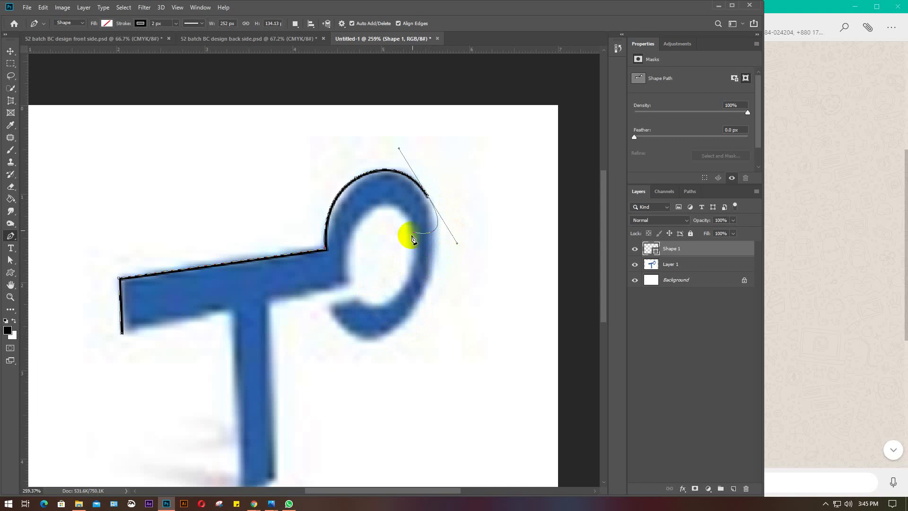
left_click(428, 198, "alt")
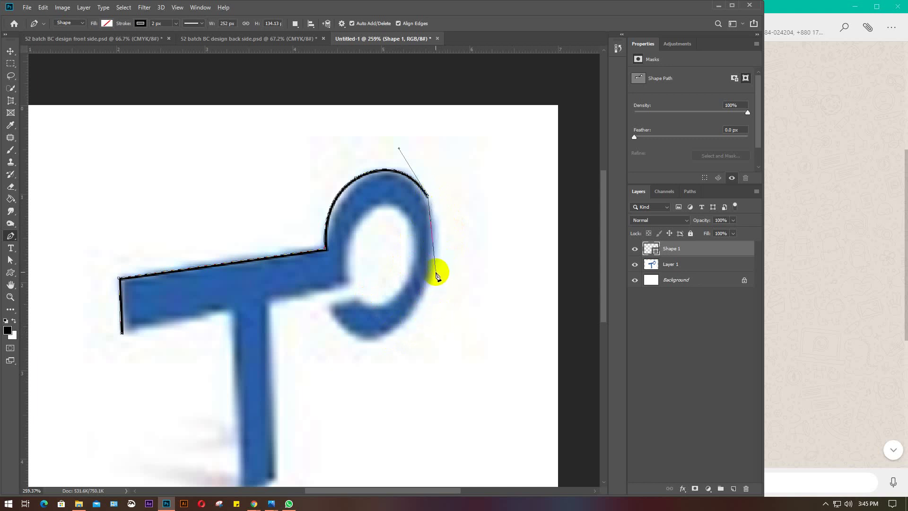
left_click_drag(437, 262, 430, 307)
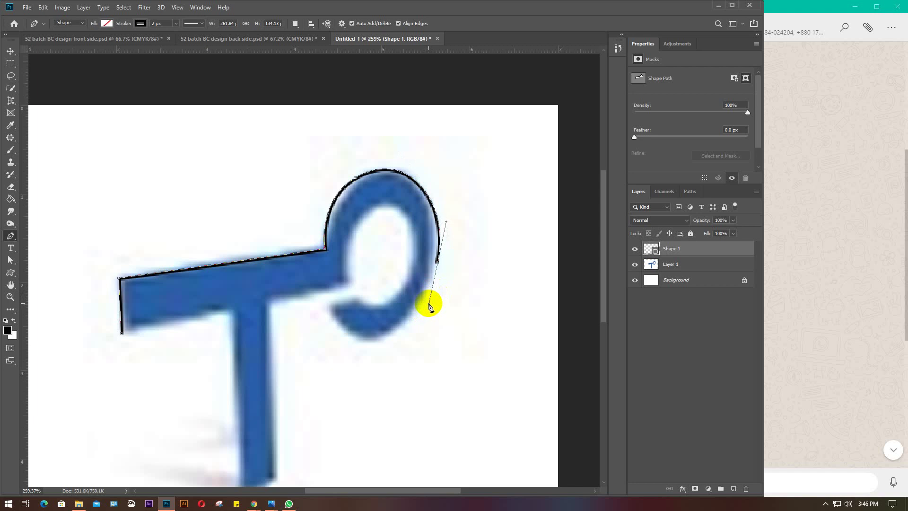
left_click(437, 260)
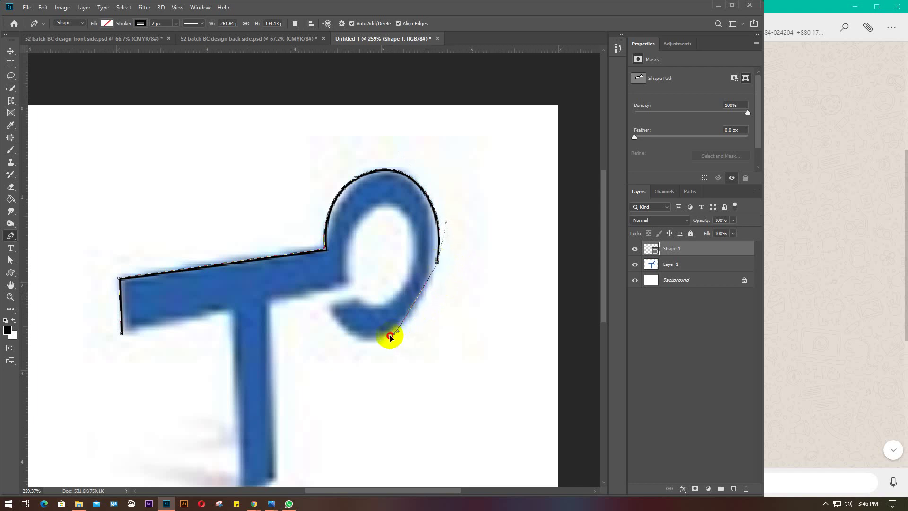
Curve the outline around the loop's bottom to its inner tip, ending with a straight edge
left_click_drag(392, 334, 356, 352)
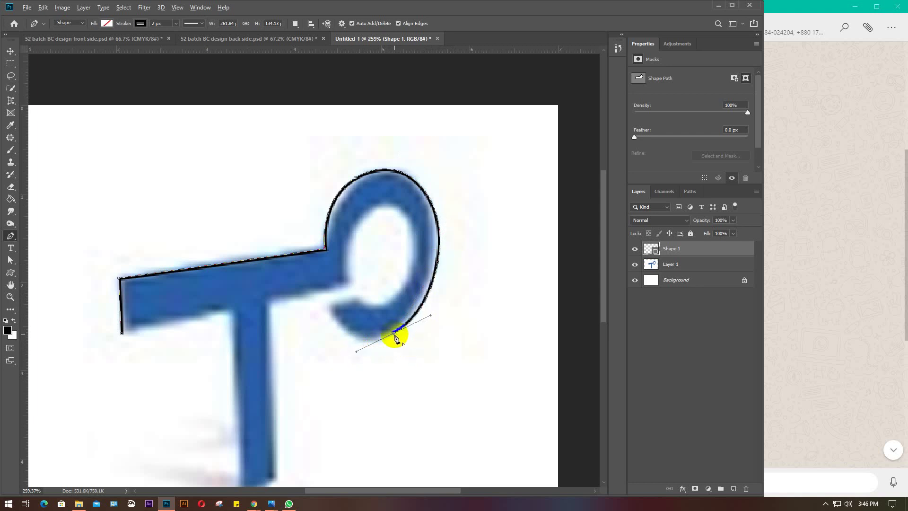
left_click(394, 334)
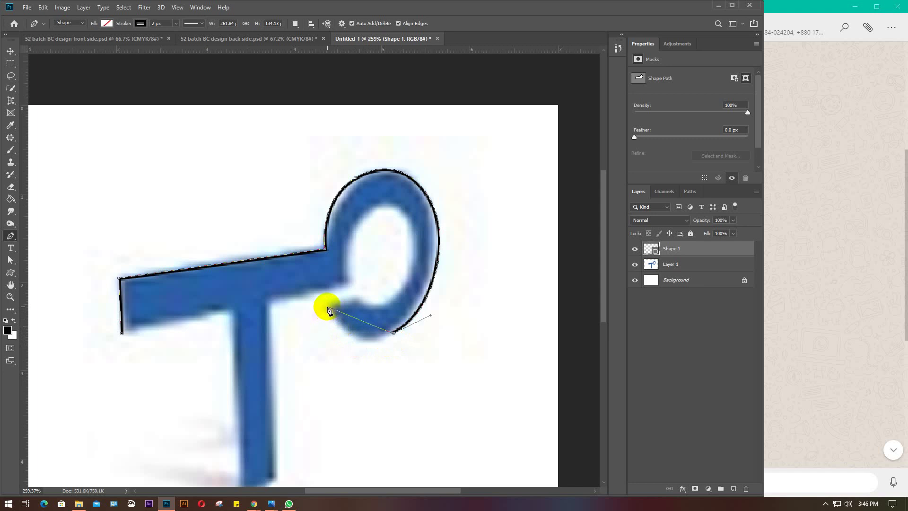
left_click_drag(325, 307, 303, 255)
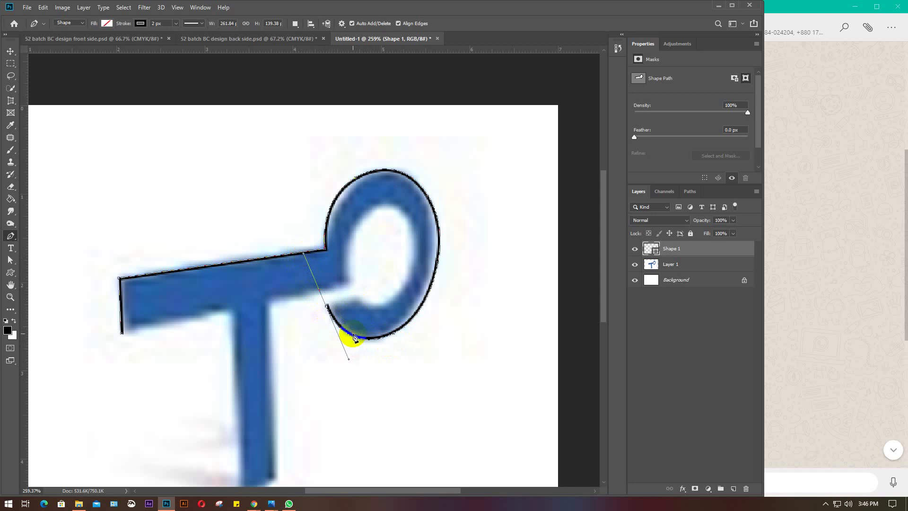
left_click(327, 307, "alt")
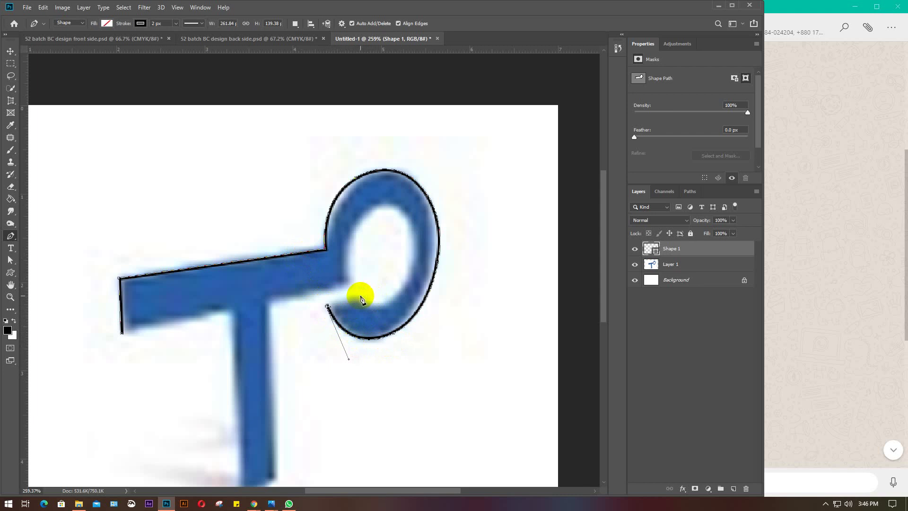
left_click(362, 297)
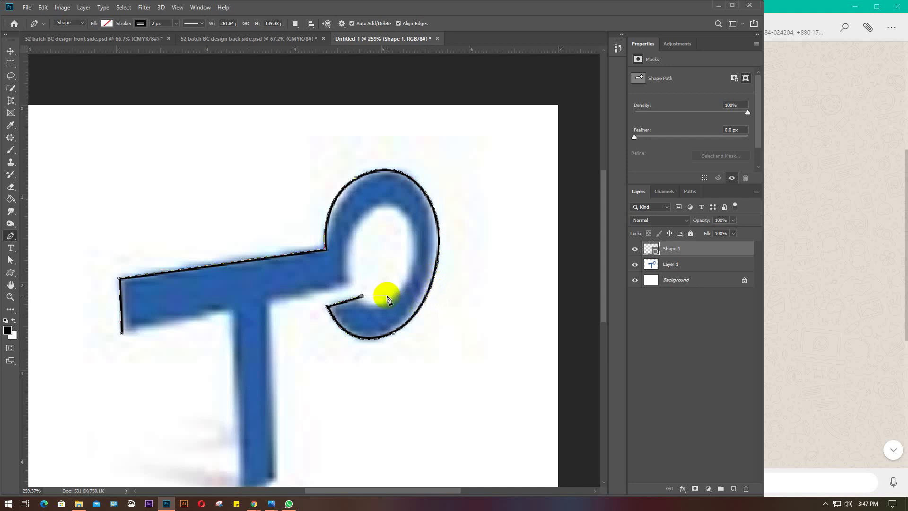
Trace the inner curve of the loop and straight along the bar's underside
scroll(388, 302, "up", 2)
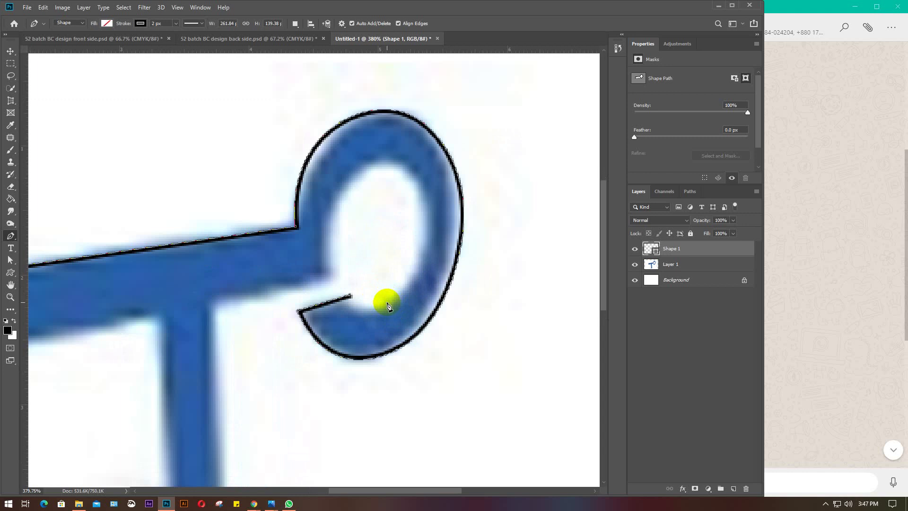
left_click_drag(387, 301, 410, 288)
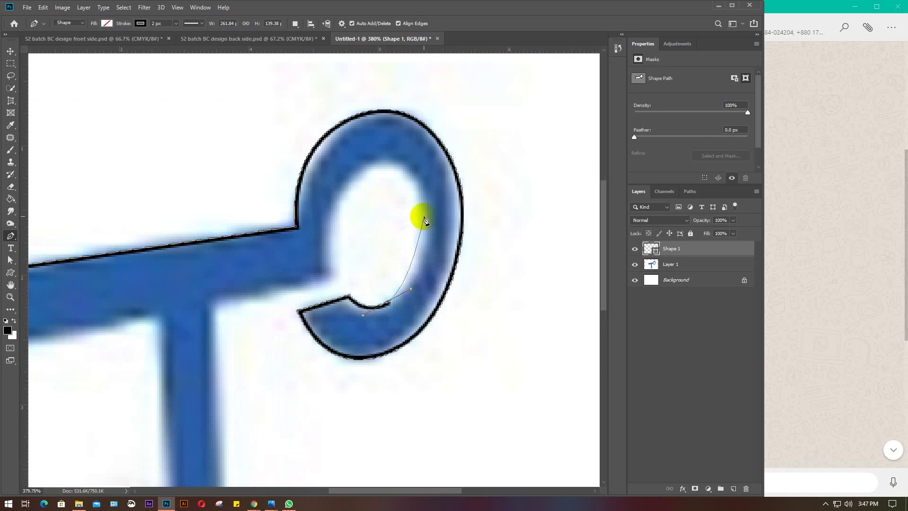
left_click_drag(418, 199, 407, 154)
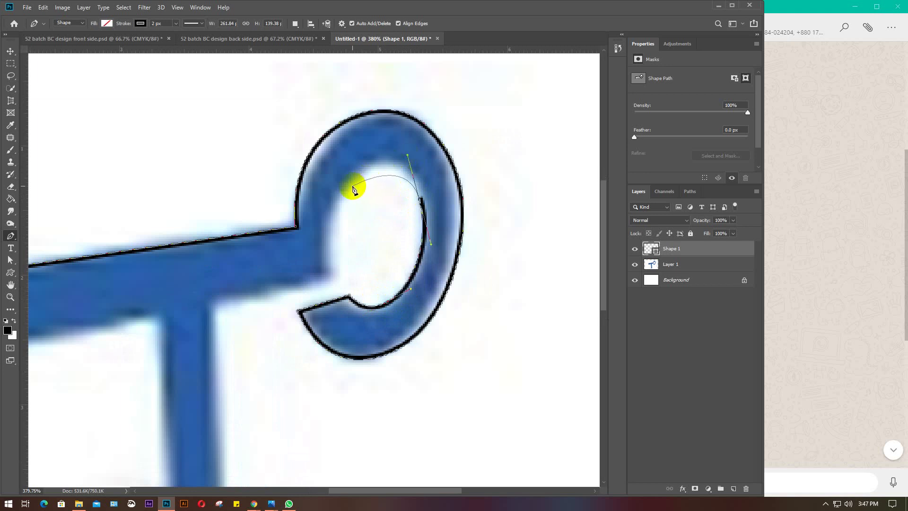
left_click_drag(352, 187, 338, 216)
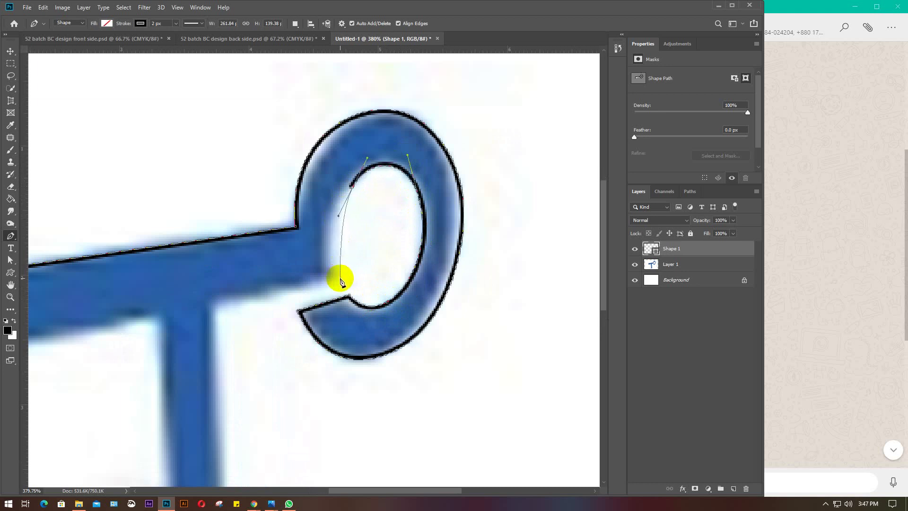
left_click_drag(341, 278, 348, 319)
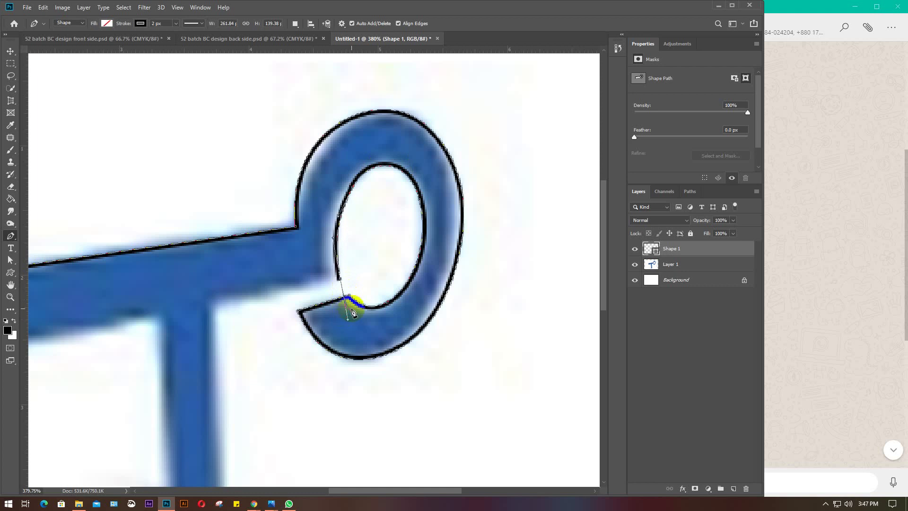
left_click(340, 280)
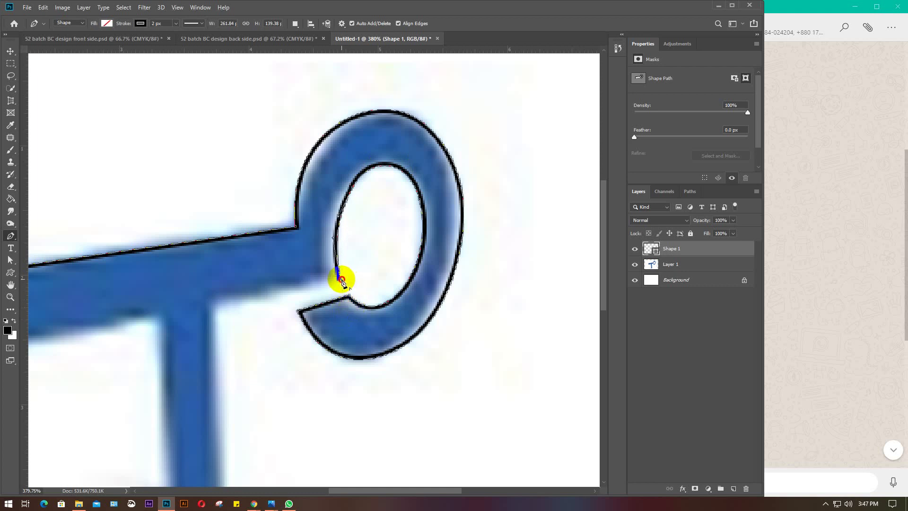
left_click(213, 304)
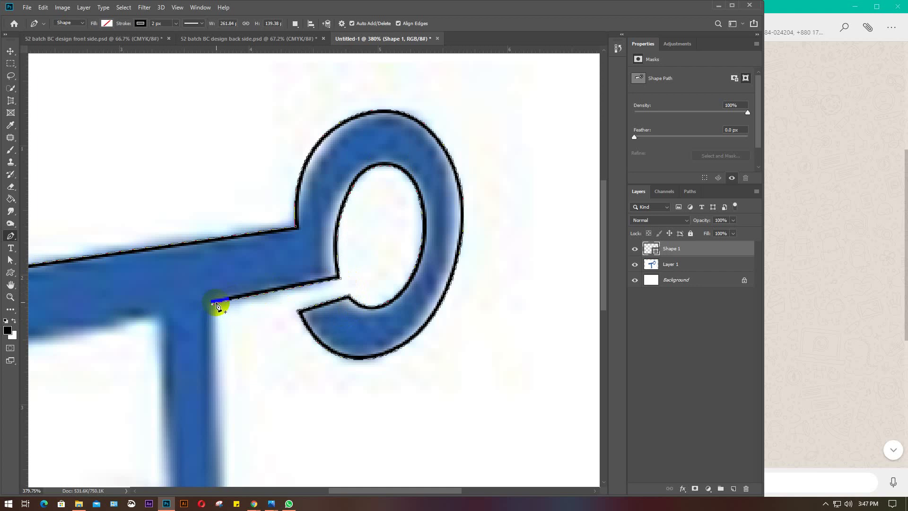
Trace down the stem, across its bottom and up its left edge, closing the path
key("super")
key("super")
scroll(216, 302, "down", 5)
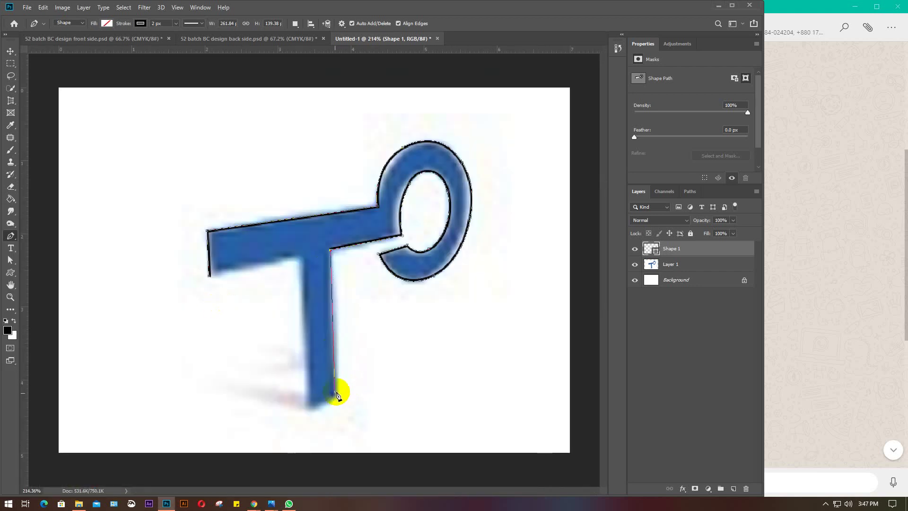
left_click(337, 395)
left_click(338, 396)
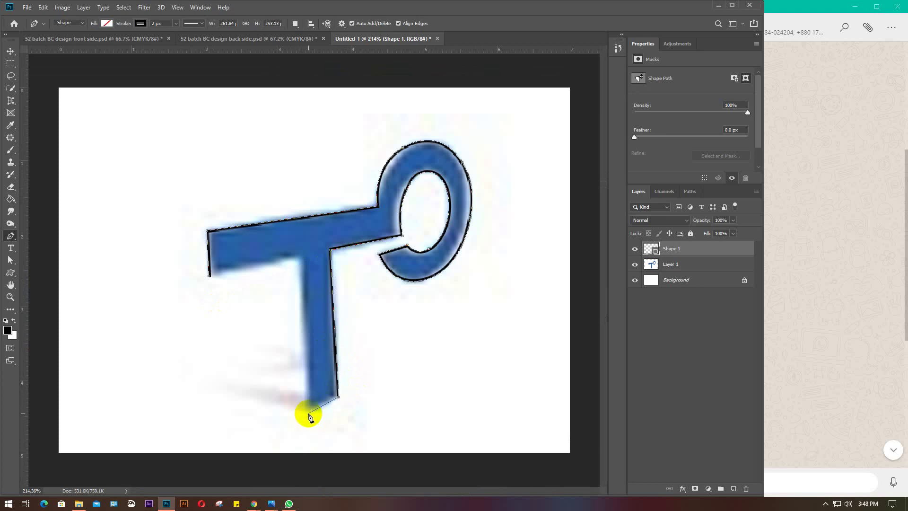
left_click(307, 413)
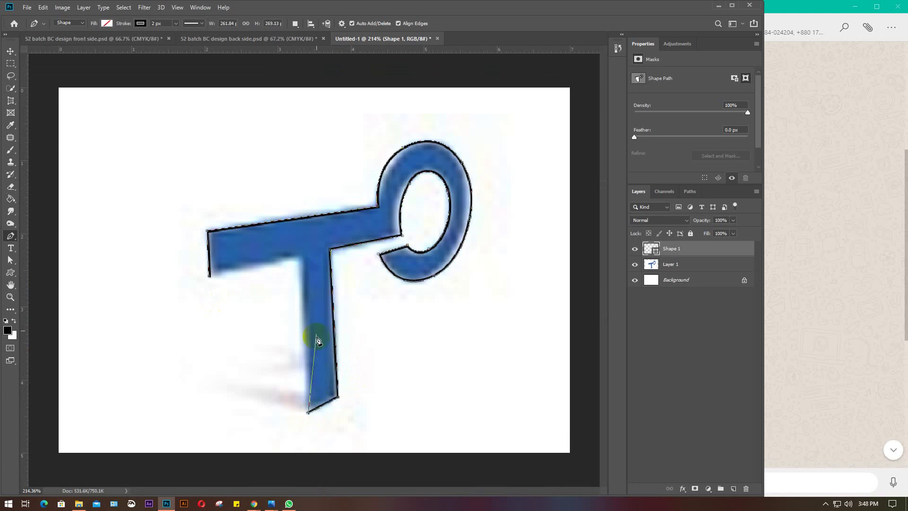
left_click(299, 257)
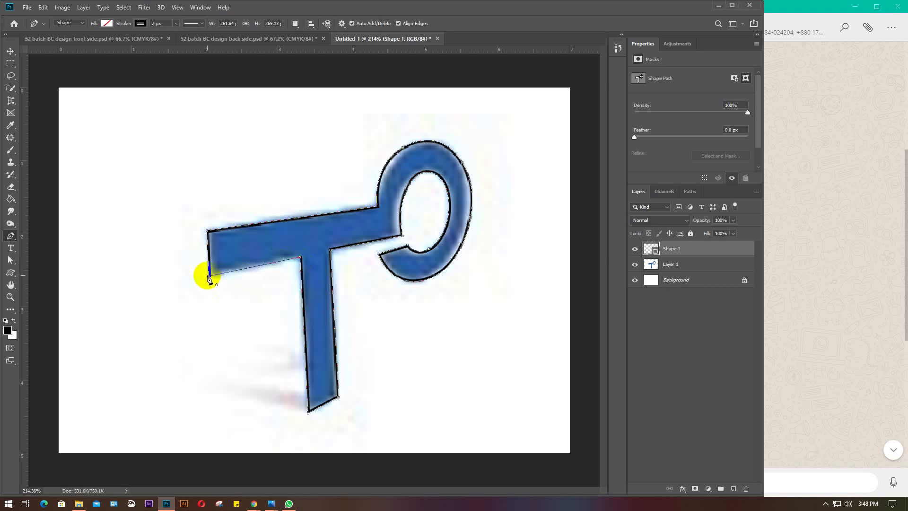
left_click(209, 275)
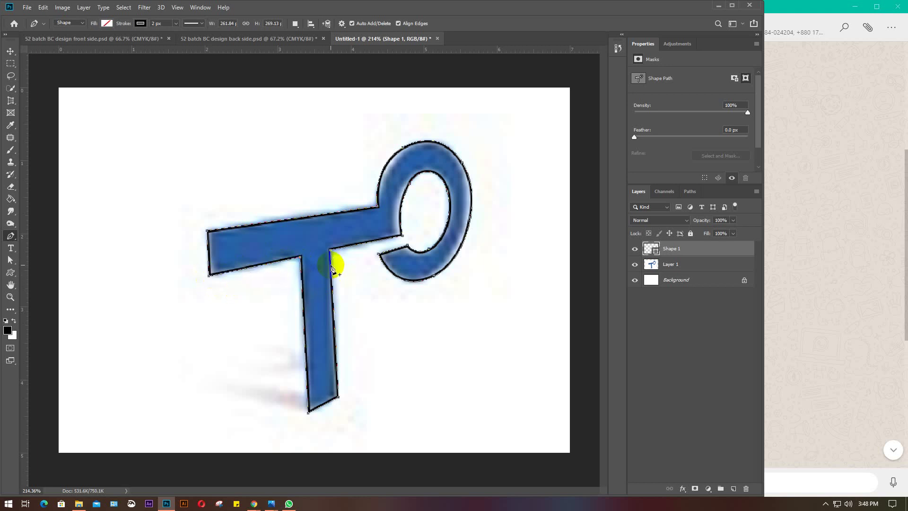
left_click(107, 23)
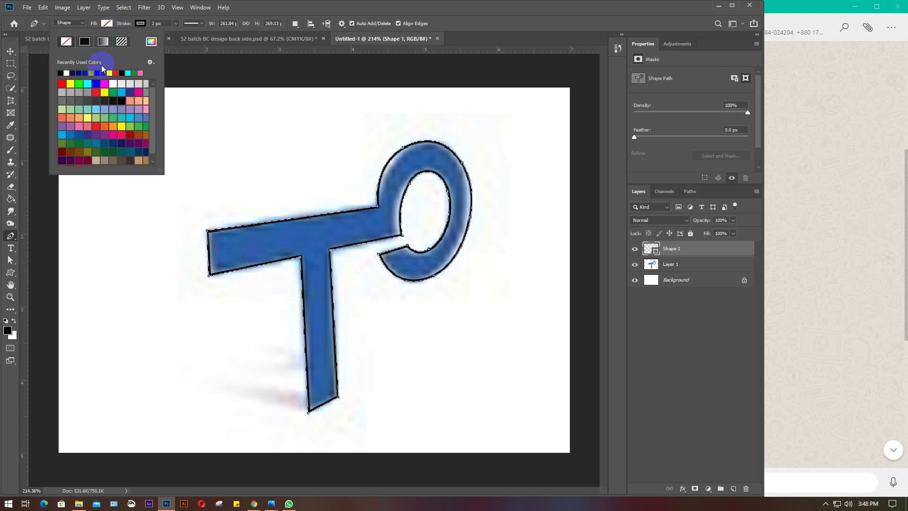
Fill the traced shape dark blue with no stroke, then move it left and shrink it
left_click(88, 74)
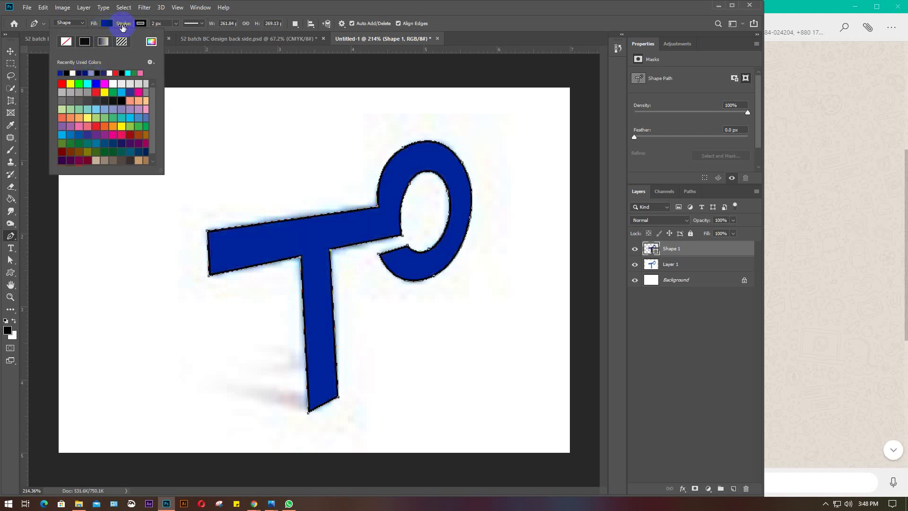
left_click(137, 25)
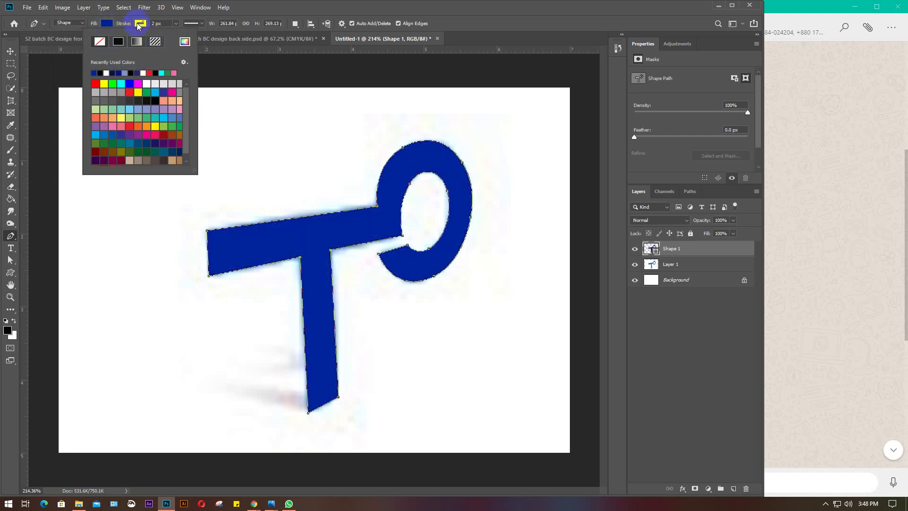
left_click(14, 49)
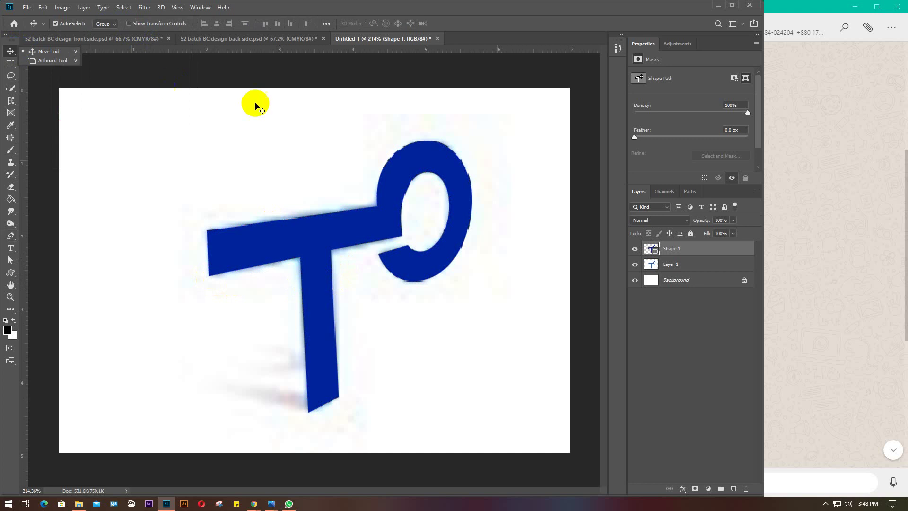
scroll(382, 233, "down", 2)
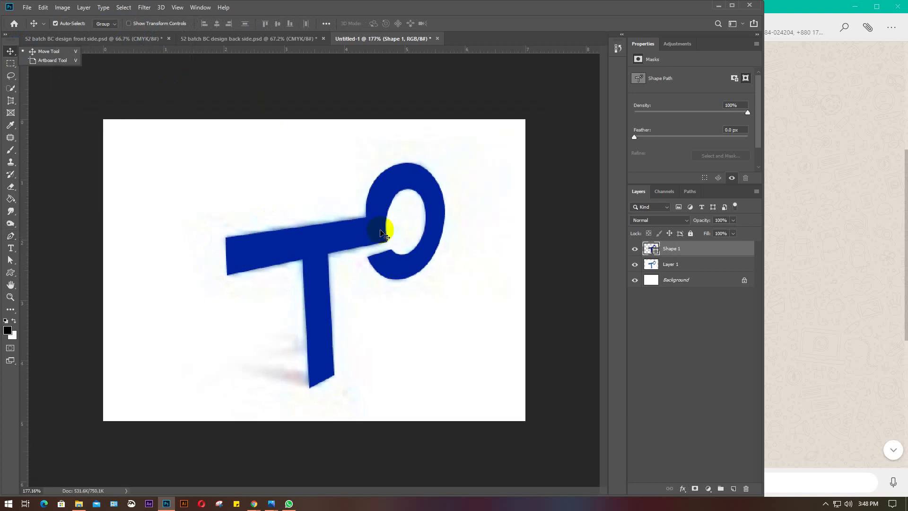
left_click_drag(381, 232, 288, 253)
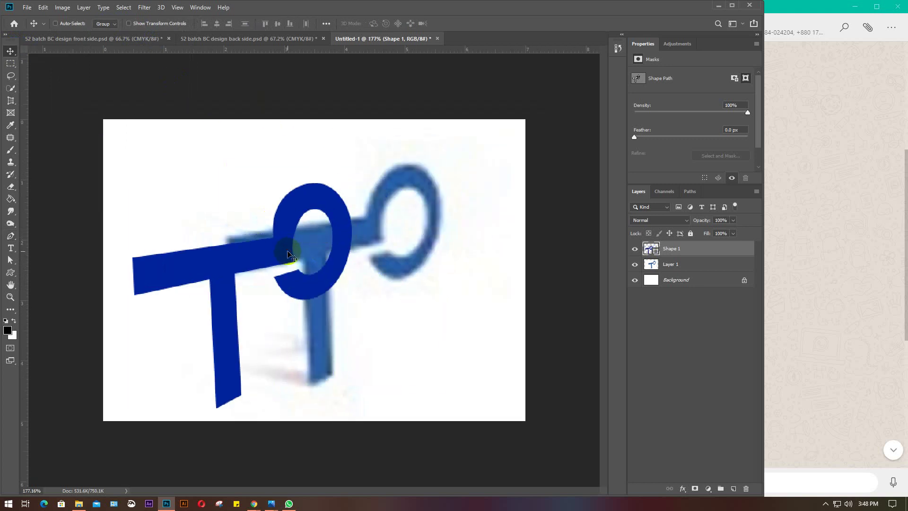
key("ctrl+t")
left_click_drag(351, 405, 270, 331)
key("Return")
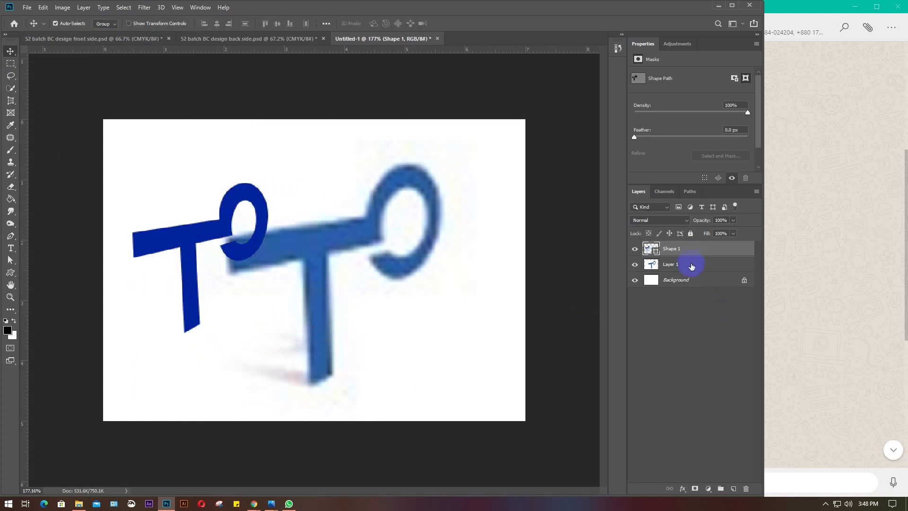
Shrink the original logo to about 70% and place it beside the traced logo
left_click(691, 266)
key("ctrl+t")
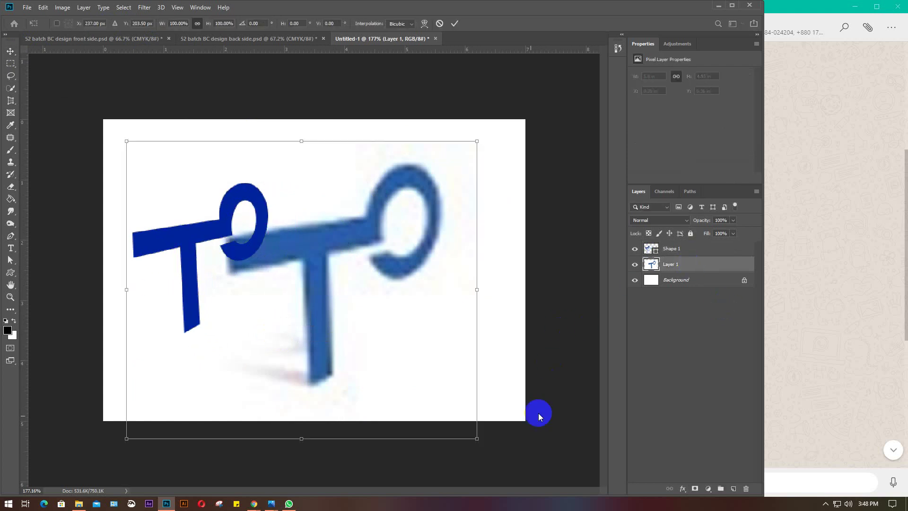
left_click_drag(476, 440, 382, 338)
left_click_drag(297, 217, 402, 224)
key("Return")
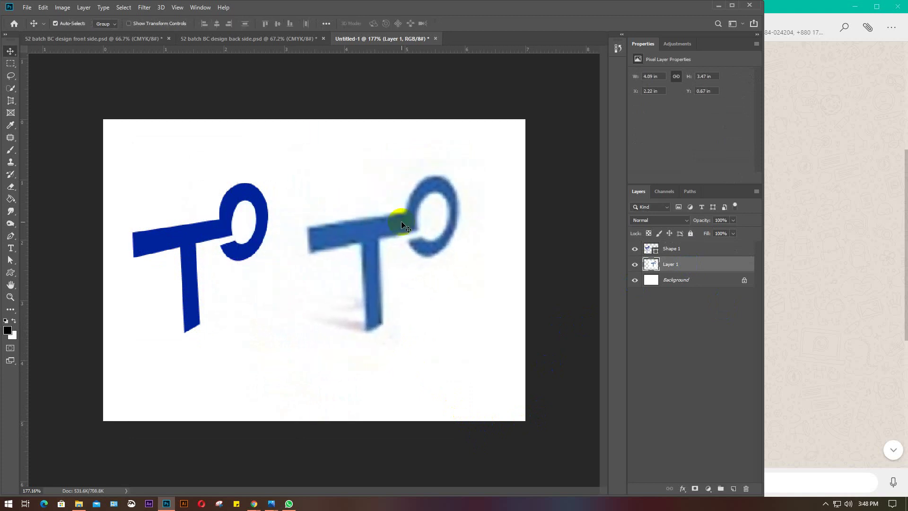
left_click_drag(255, 241, 268, 241)
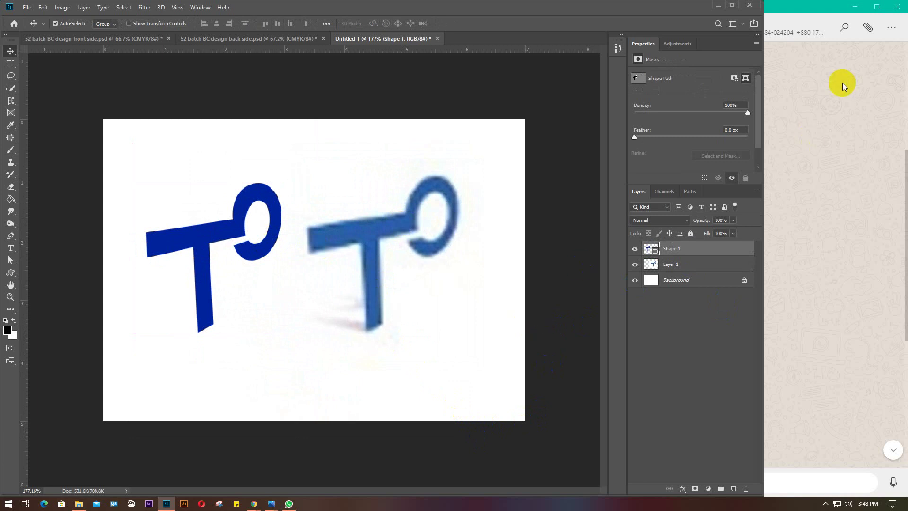
left_click(853, 8)
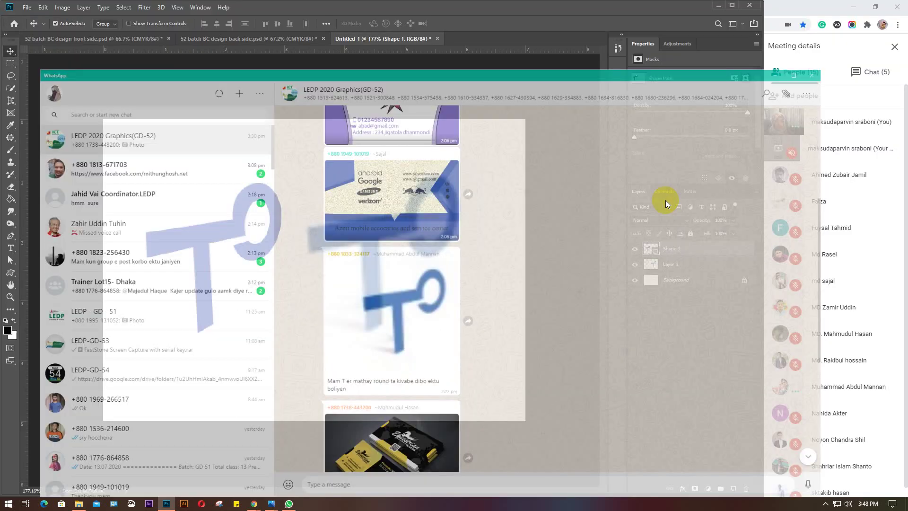
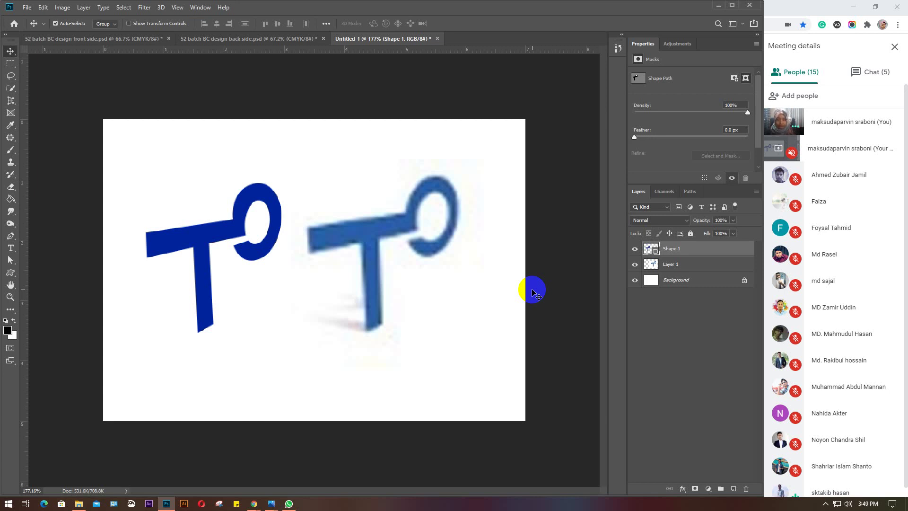
Open the Meet chat and select the Facebook profile link a participant shared
left_click(856, 74)
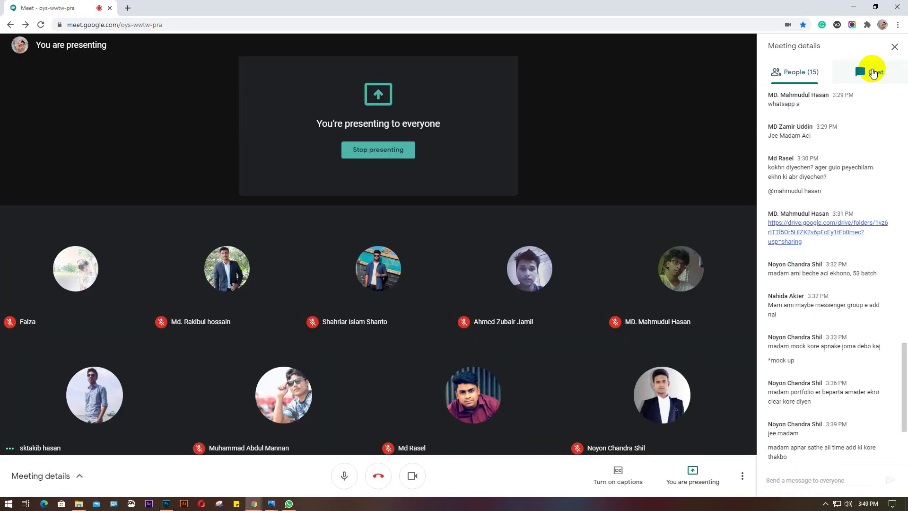
scroll(874, 411, "down", 3)
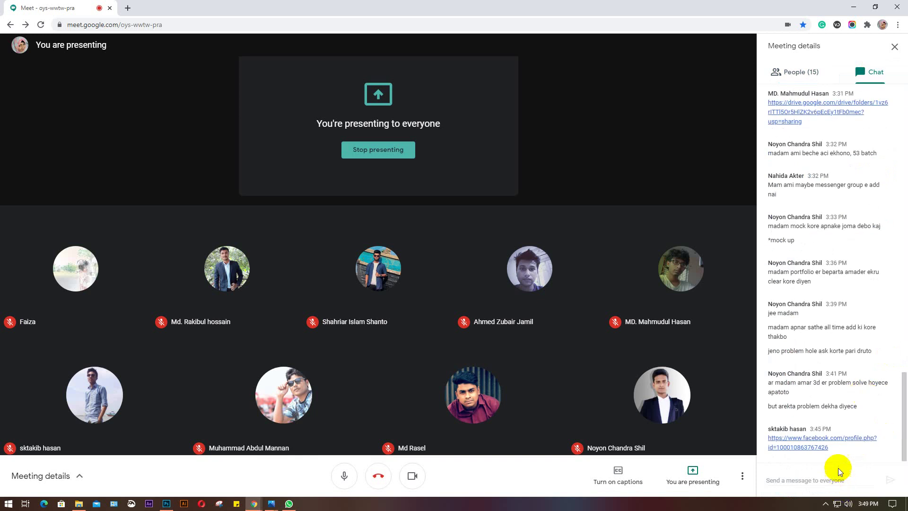
left_click_drag(831, 449, 766, 446)
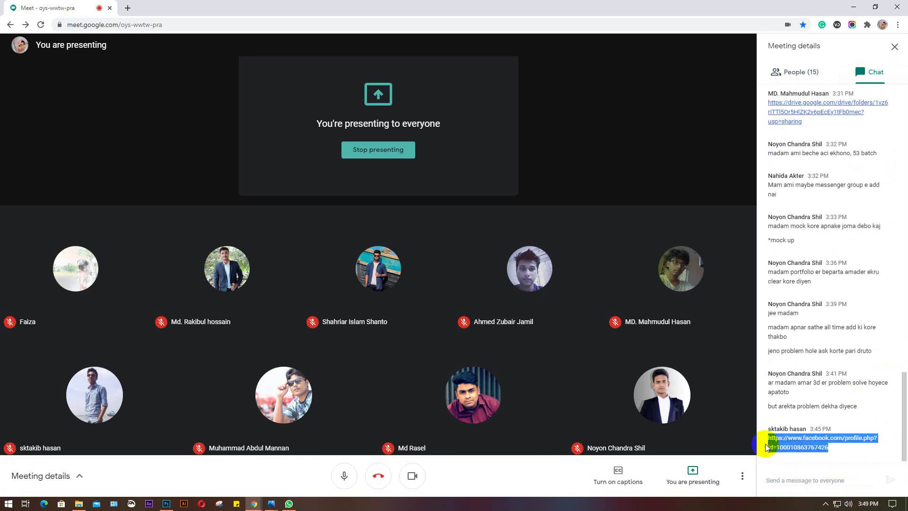
Open the shared profile link in a new Messenger browser tab and copy the student's name
mouse_move(255, 504)
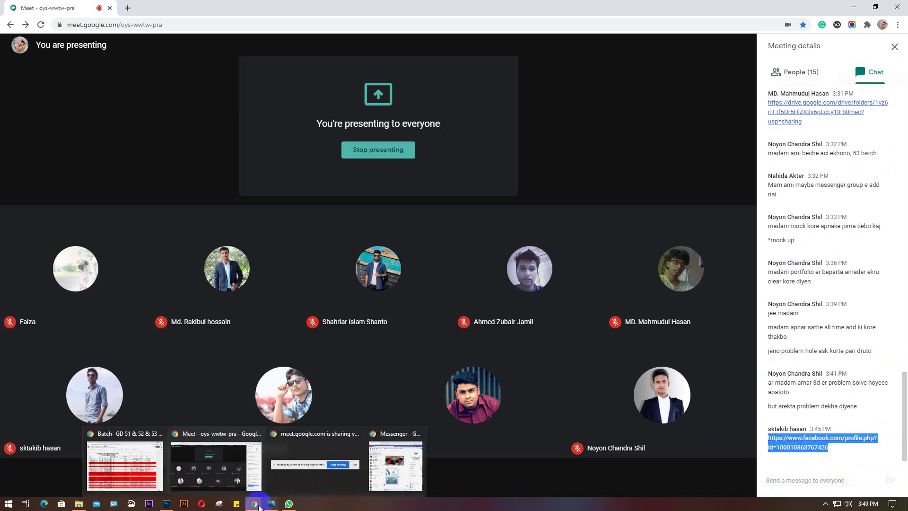
left_click(390, 469)
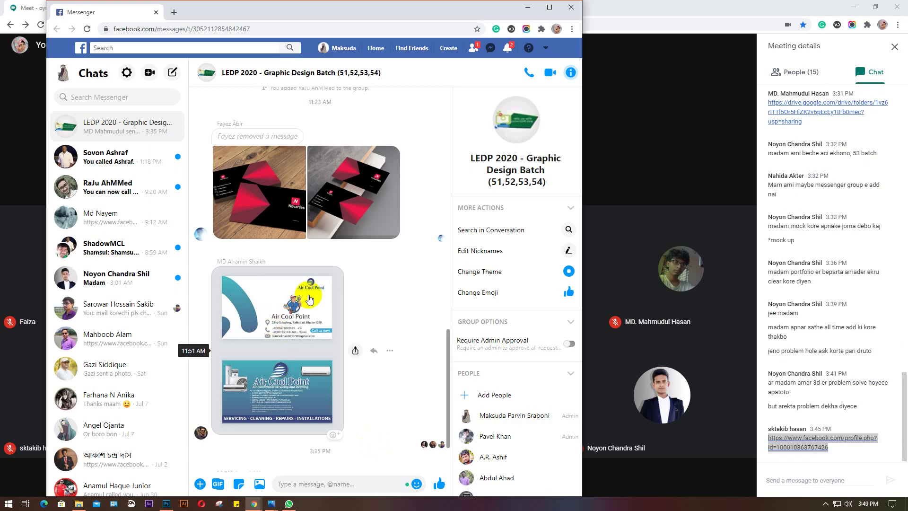
mouse_move(47, 4)
left_mouse_down()
mouse_move(1, 3)
mouse_move(37, 2)
left_mouse_up()
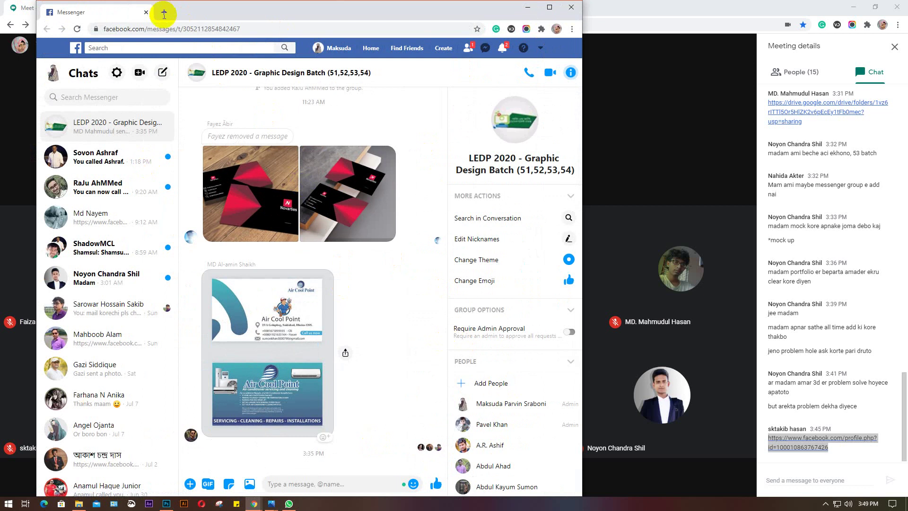
left_click(163, 13)
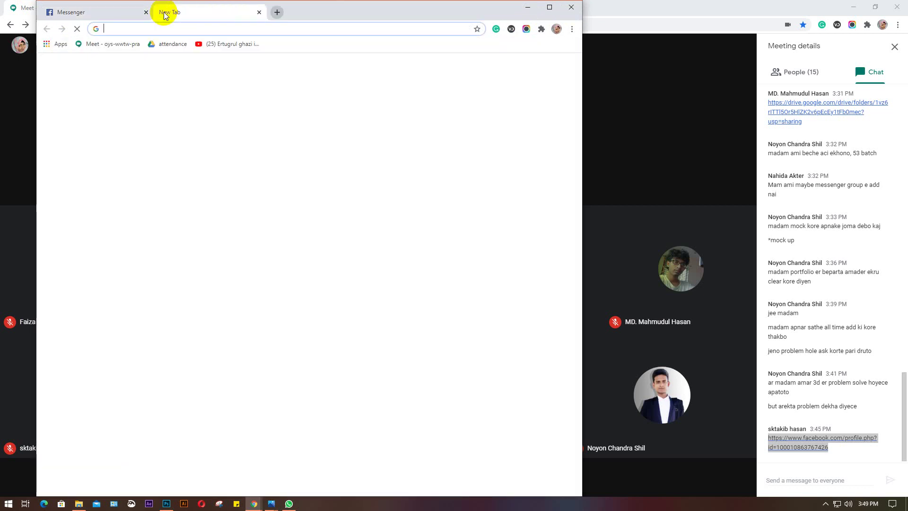
key("ctrl+v")
key("Return")
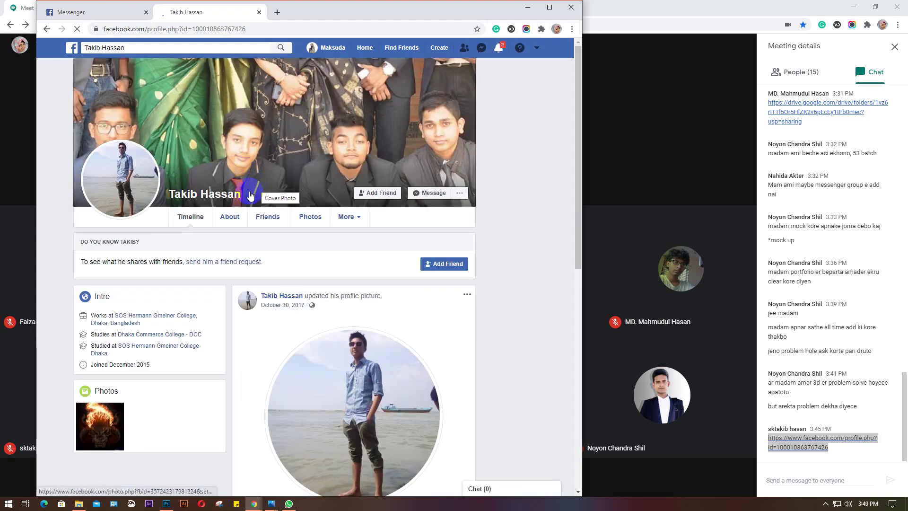
left_click_drag(244, 198, 173, 191)
key("ctrl+c")
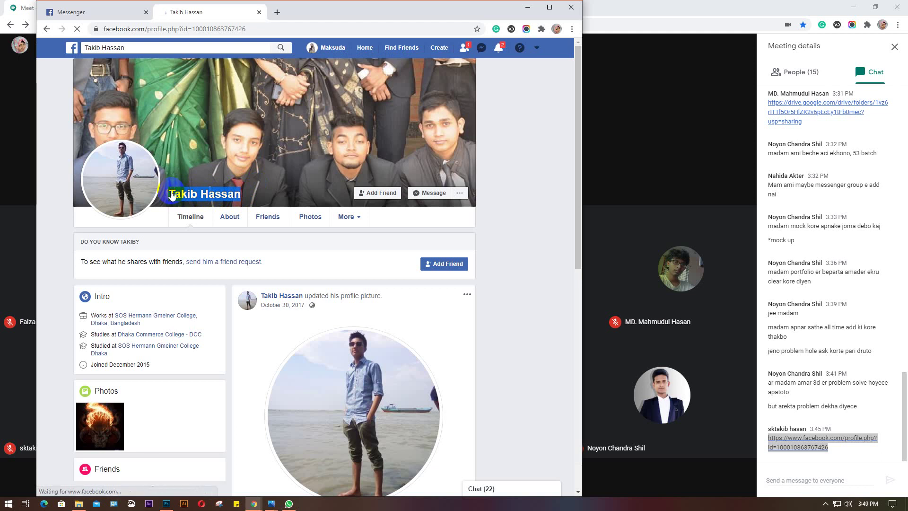
Add that student to the LEDP 2020 - Graphic Design Batch group by searching the copied name
left_click(69, 12)
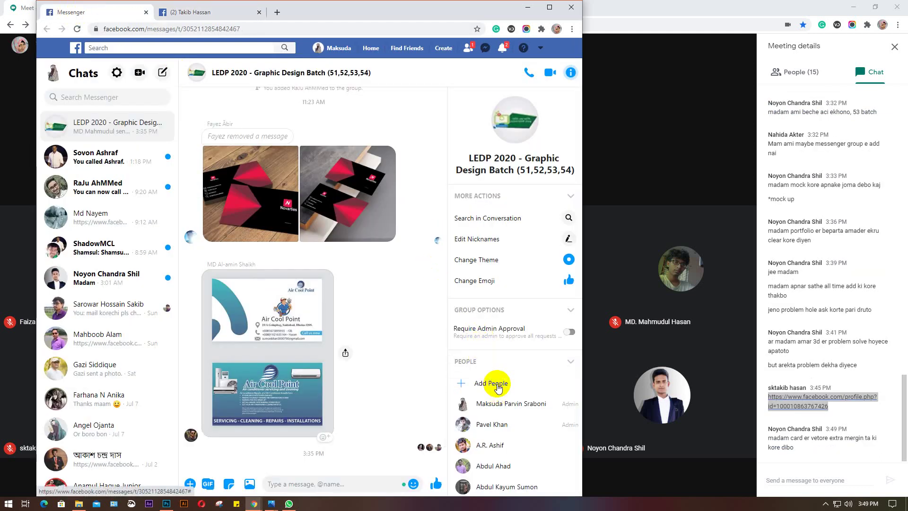
left_click(497, 384)
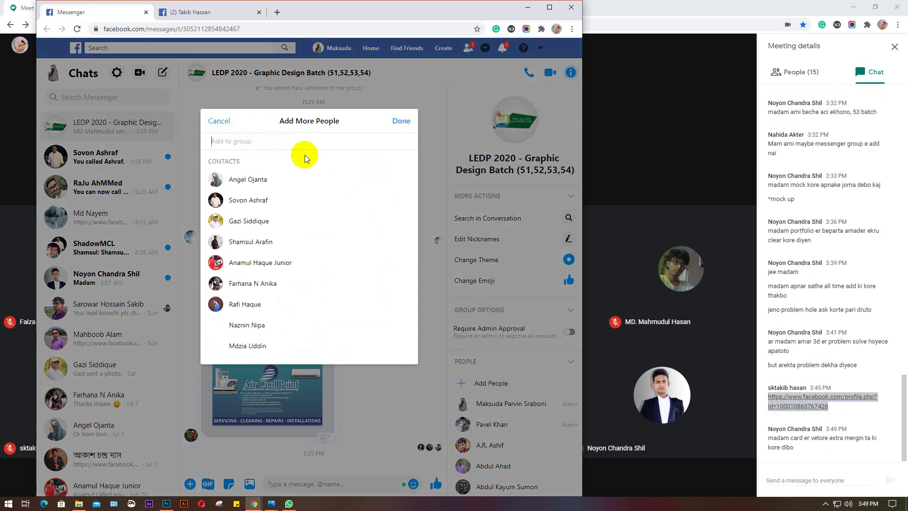
key("ctrl+v")
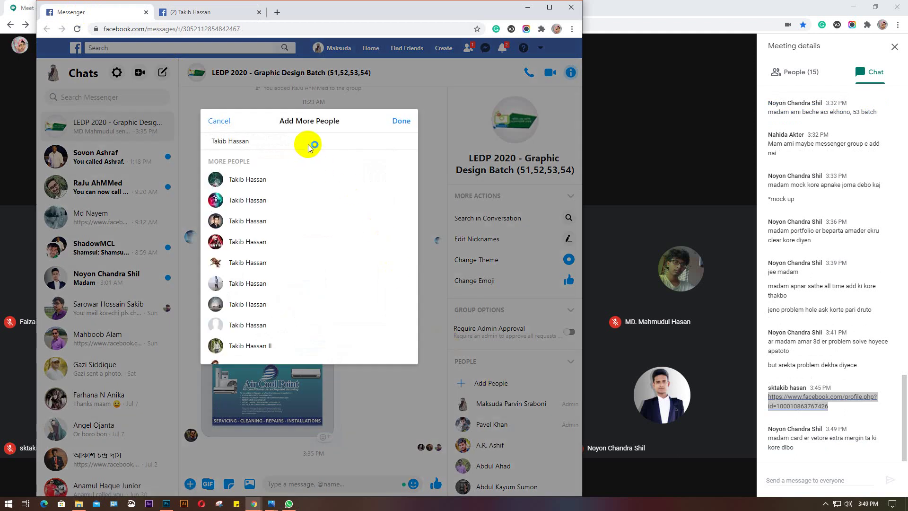
scroll(293, 245, "down", 1)
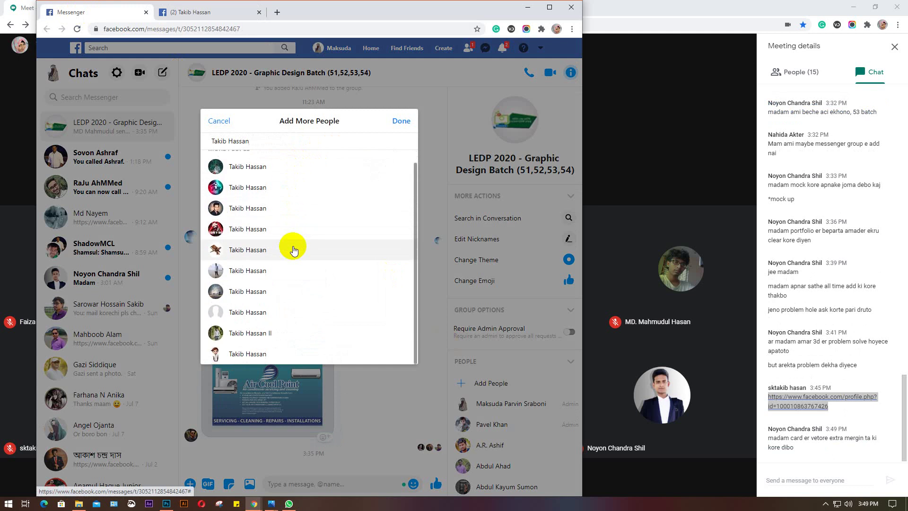
left_click(187, 13)
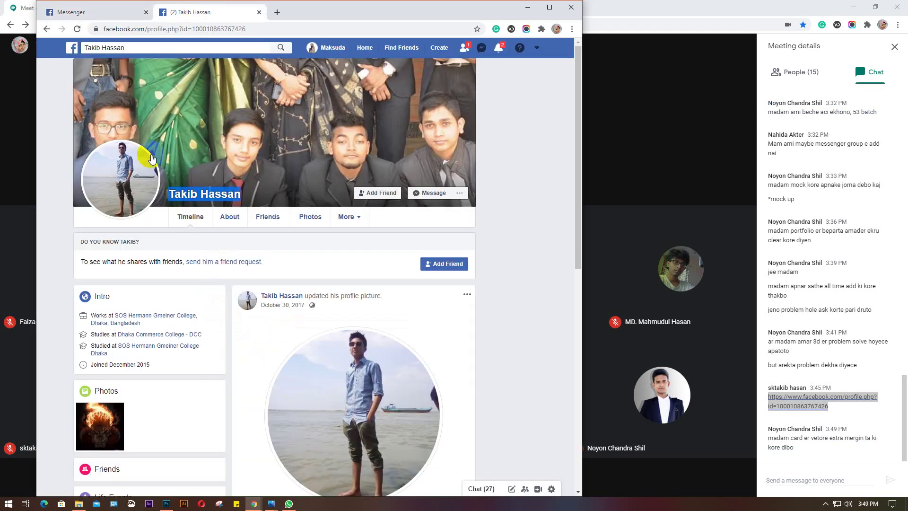
left_click(89, 13)
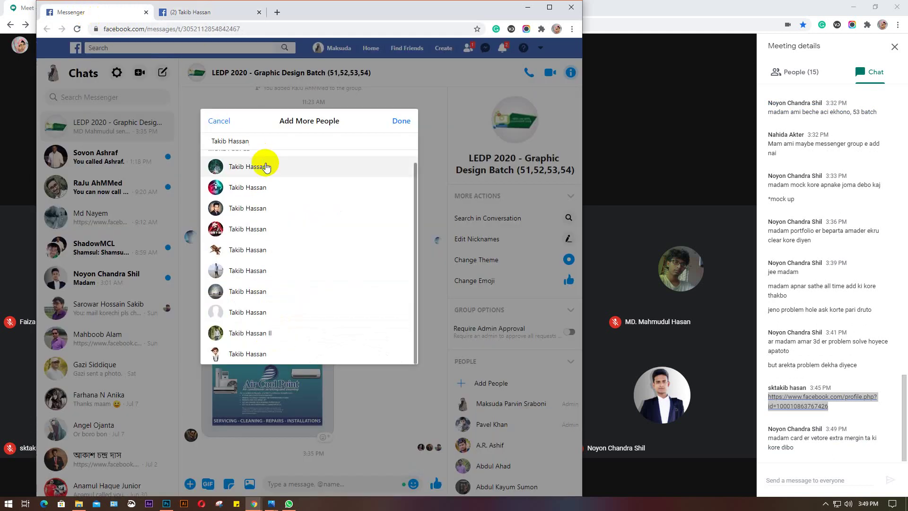
left_click(242, 274)
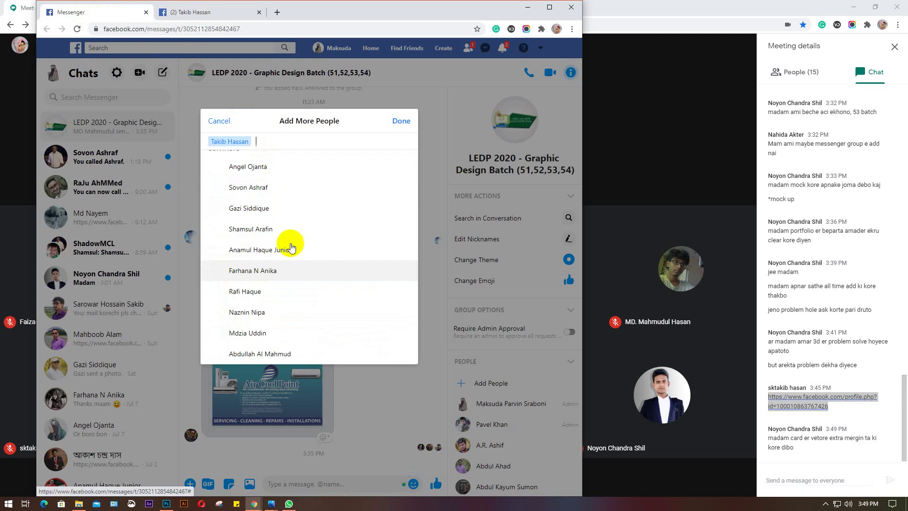
left_click(399, 123)
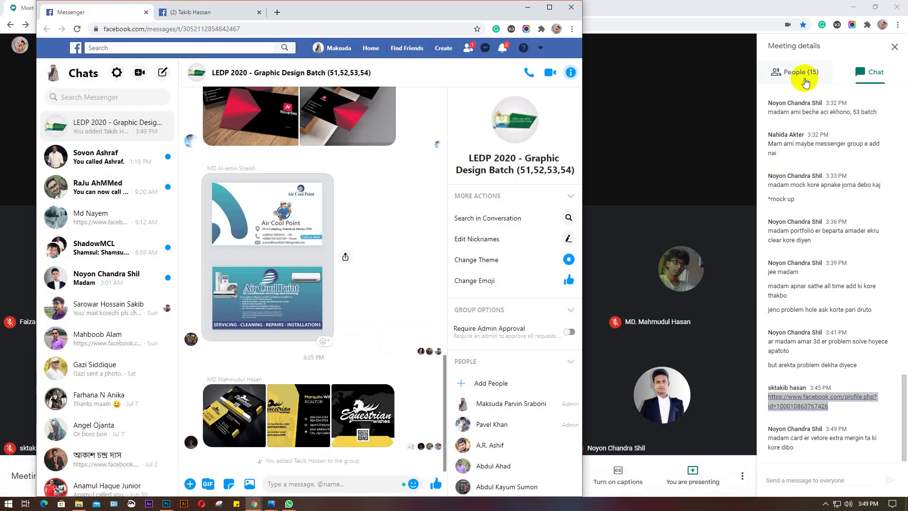
Switch the Meet side panel to People, then back to the chat messages
left_click(801, 72)
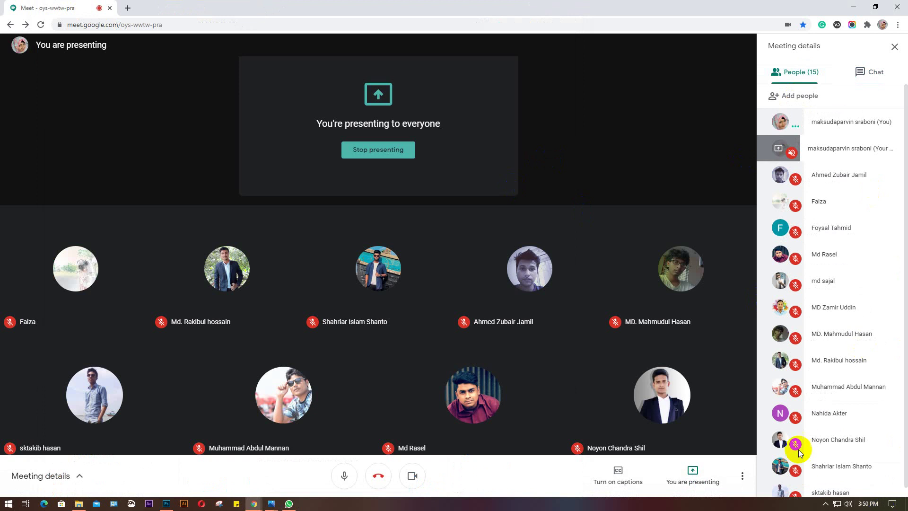
scroll(830, 397, "down", 1)
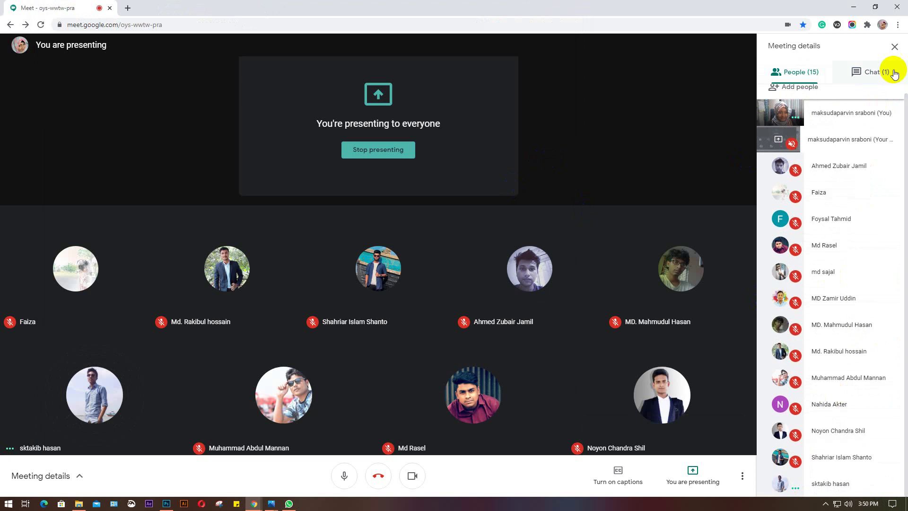
left_click(869, 73)
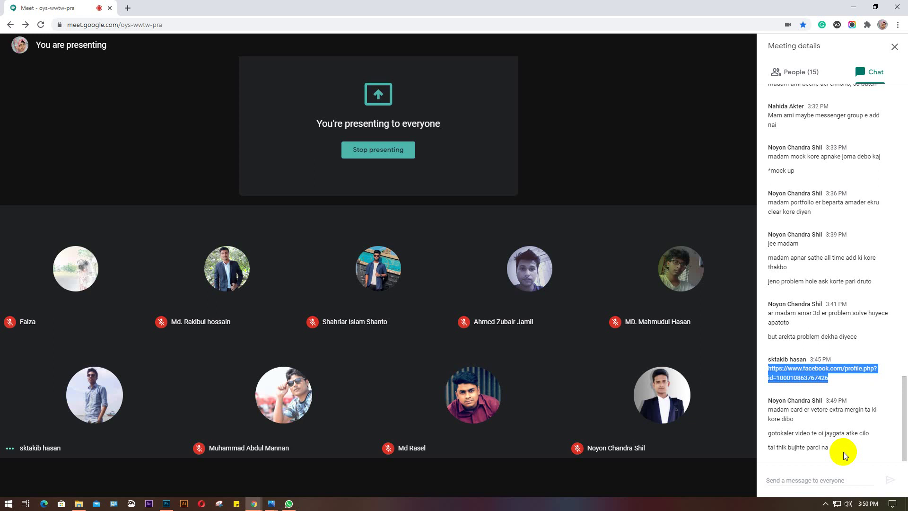
Switch to the front-side card .psd and drag a vertical guide to the card's centre
left_click(166, 503)
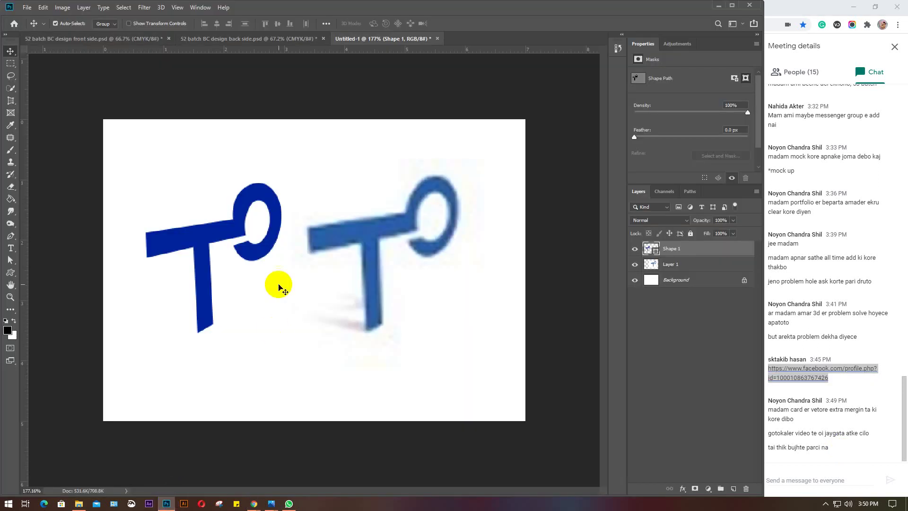
left_click(119, 41)
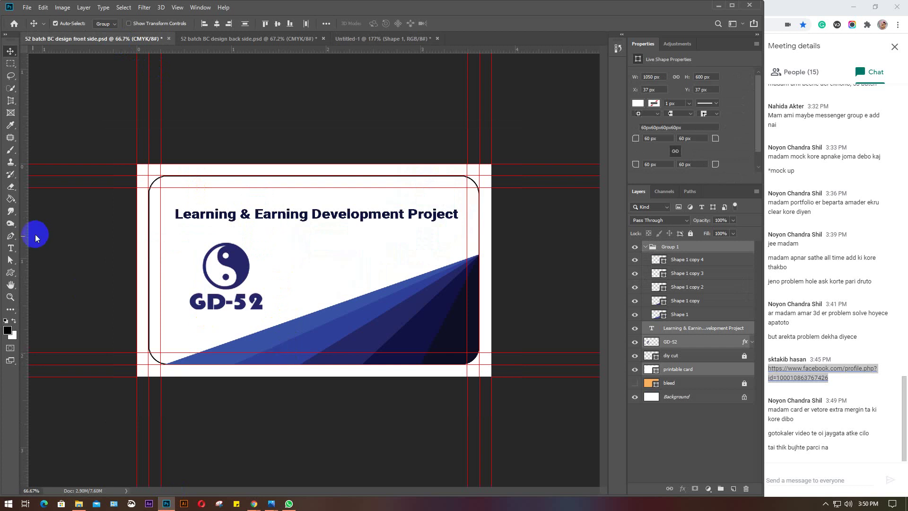
left_click_drag(27, 239, 310, 251)
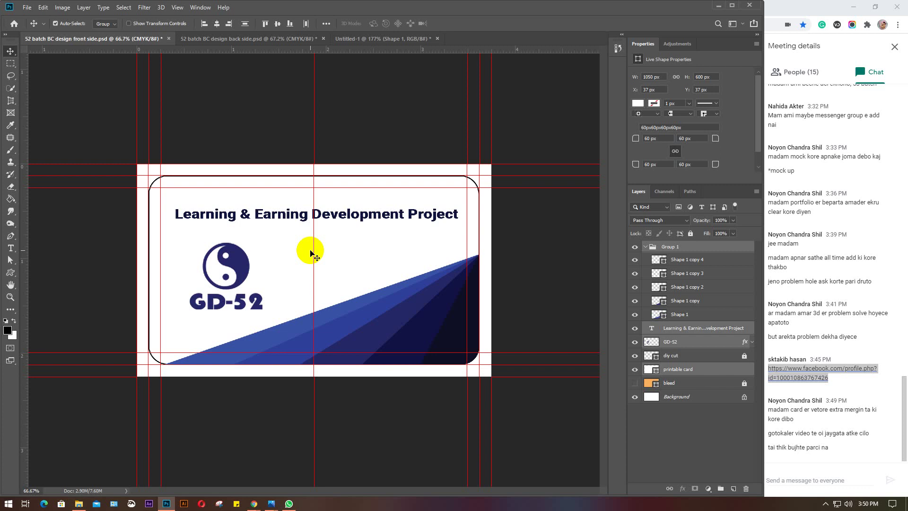
Open the LEDP-GD-54 WhatsApp group chat, then minimize WhatsApp
left_click(288, 503)
scroll(555, 310, "down", 6)
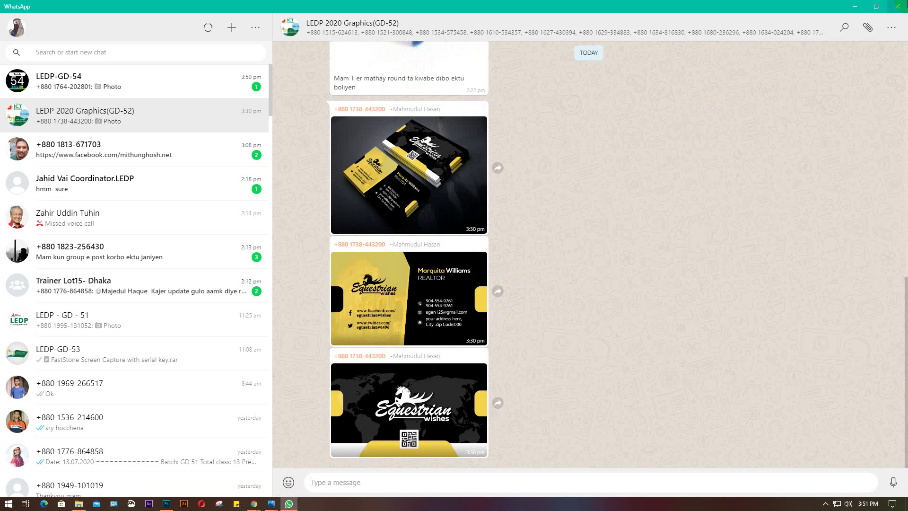
left_click(167, 81)
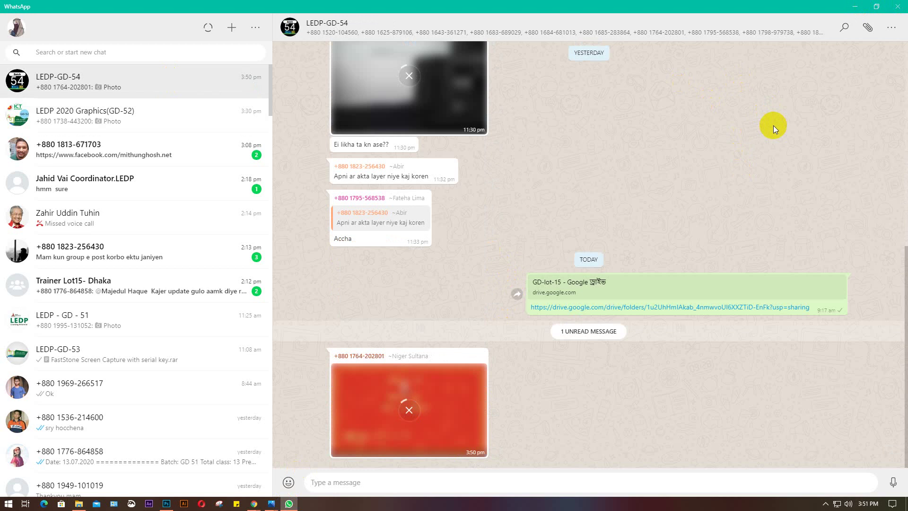
left_click(854, 6)
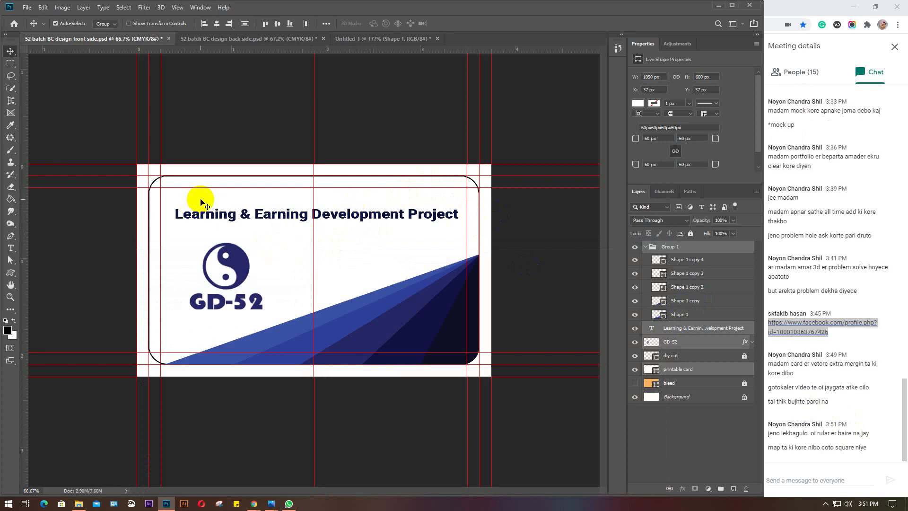
Draw a 0.125 × 0.125 in rectangle on the card and fill it green
left_click(53, 208)
left_click_drag(11, 272, 53, 270)
left_click(344, 264)
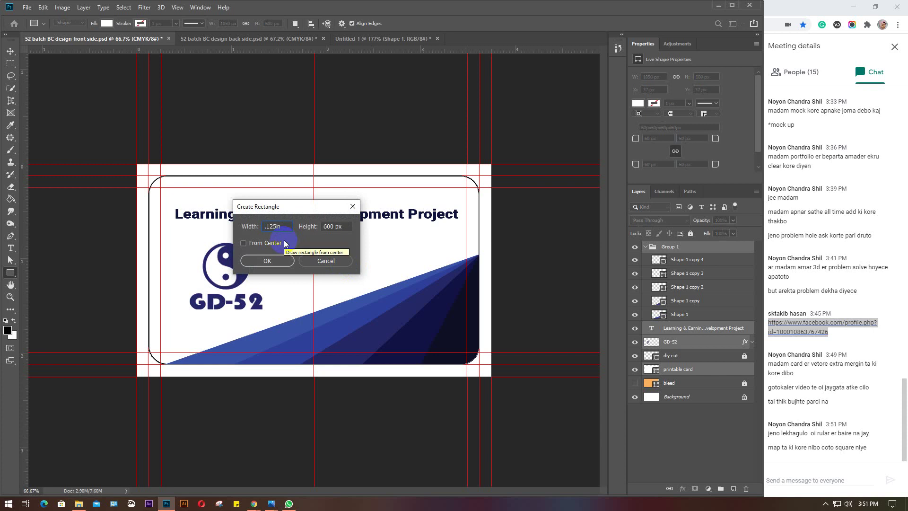
key("Tab")
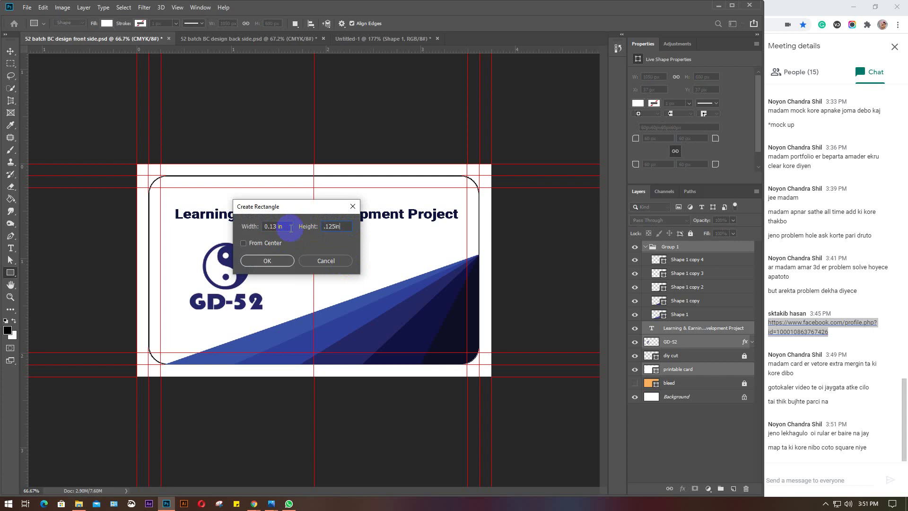
key("Return")
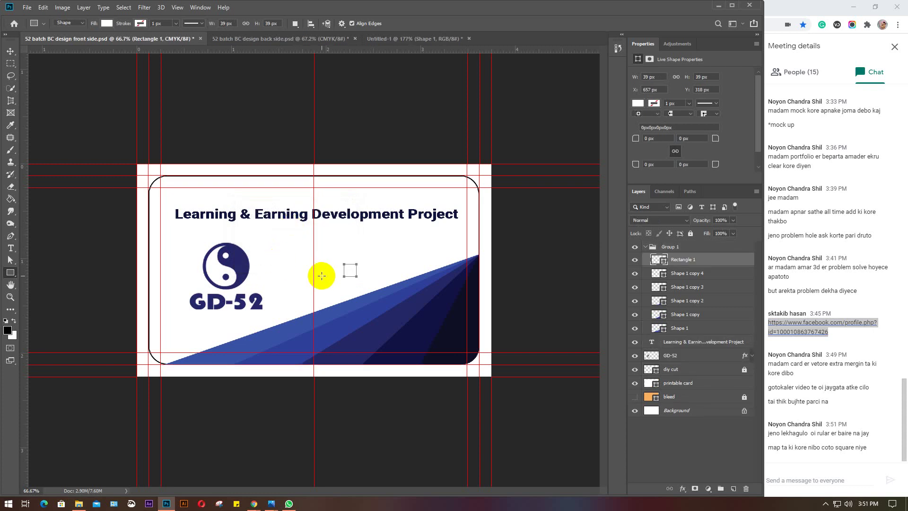
left_click(107, 23)
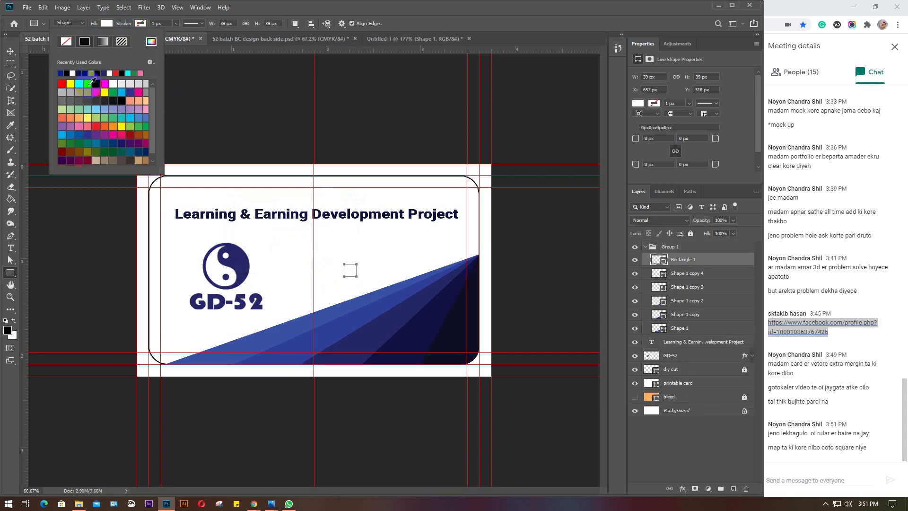
left_click(87, 83)
left_click(106, 23)
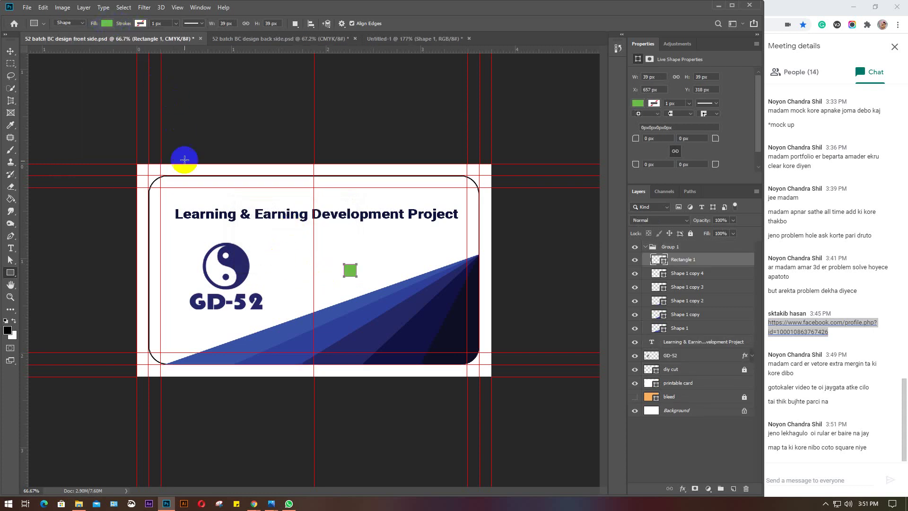
Undo an accidental Move-tool drag of the blue shape group
key("v")
left_click_drag(351, 270, 173, 193)
key("ctrl+z")
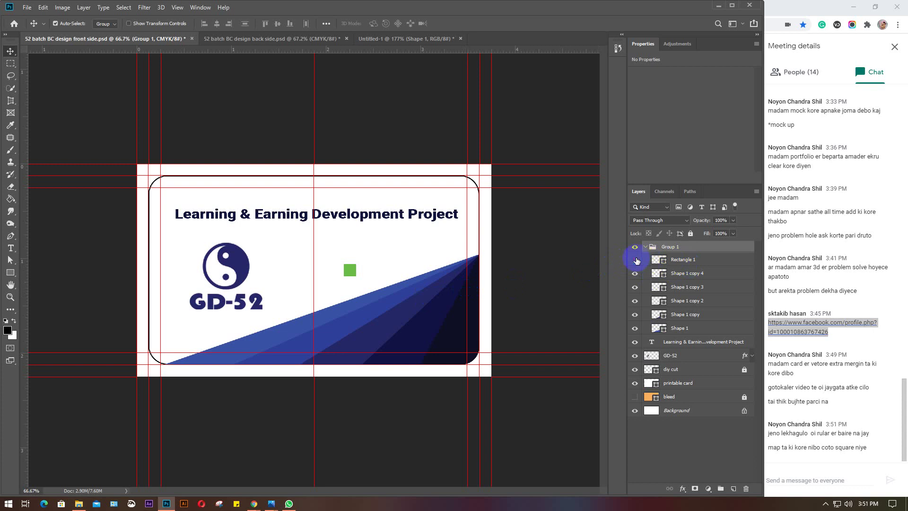
Move Rectangle 1 above Group 1, add a margin guide, and place the square bottom-right
left_click(634, 259)
left_click(692, 260)
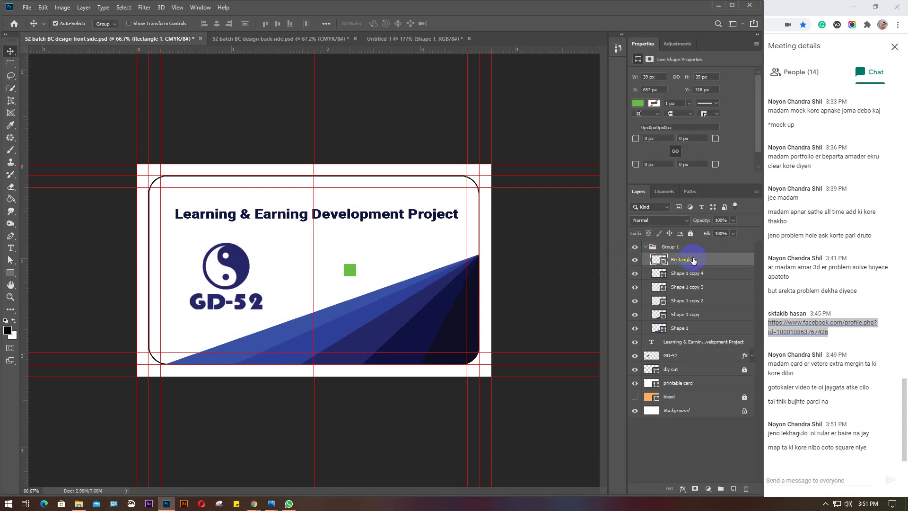
left_click_drag(692, 260, 696, 245)
left_click_drag(349, 265, 155, 184)
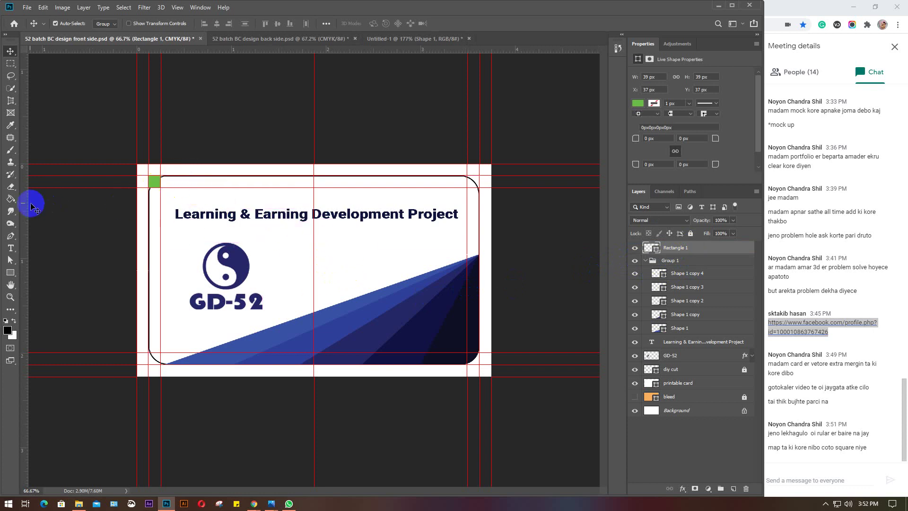
left_click_drag(26, 202, 160, 209)
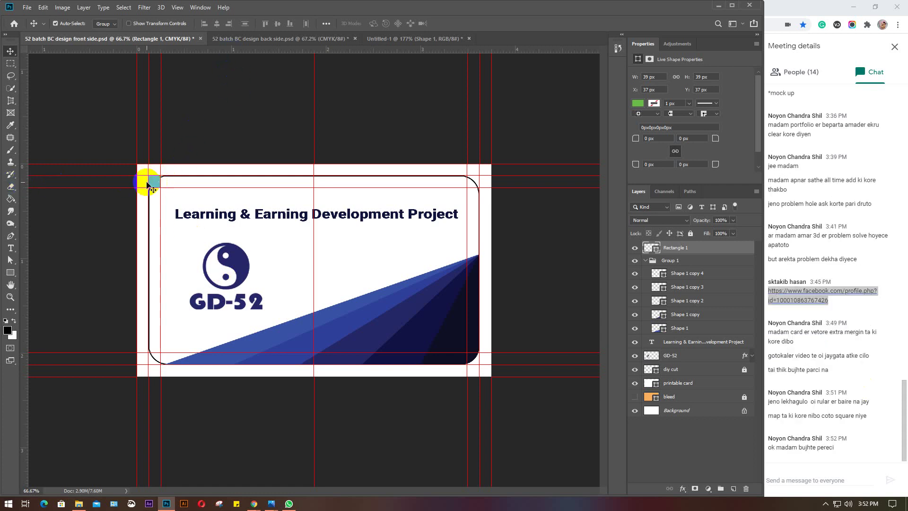
left_click_drag(157, 182, 476, 363)
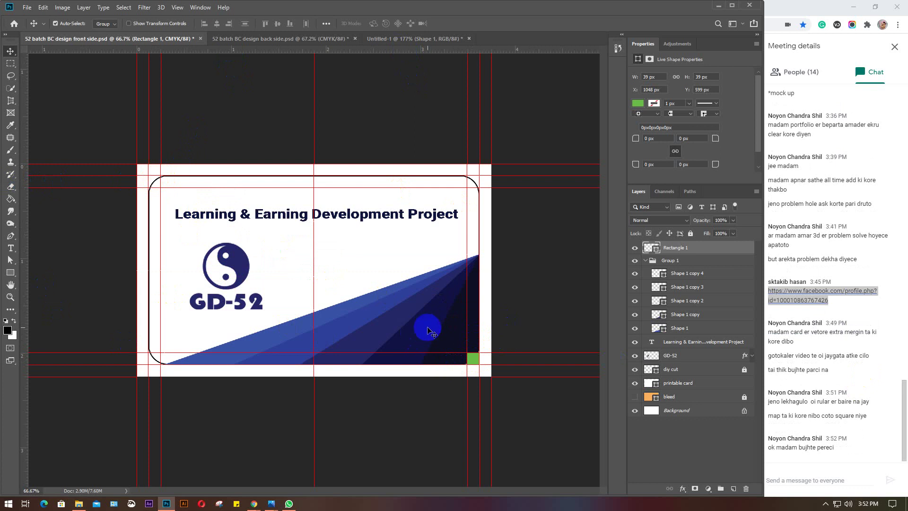
Delete the green square, switch to Untitled-1, and start a new document
key("Delete")
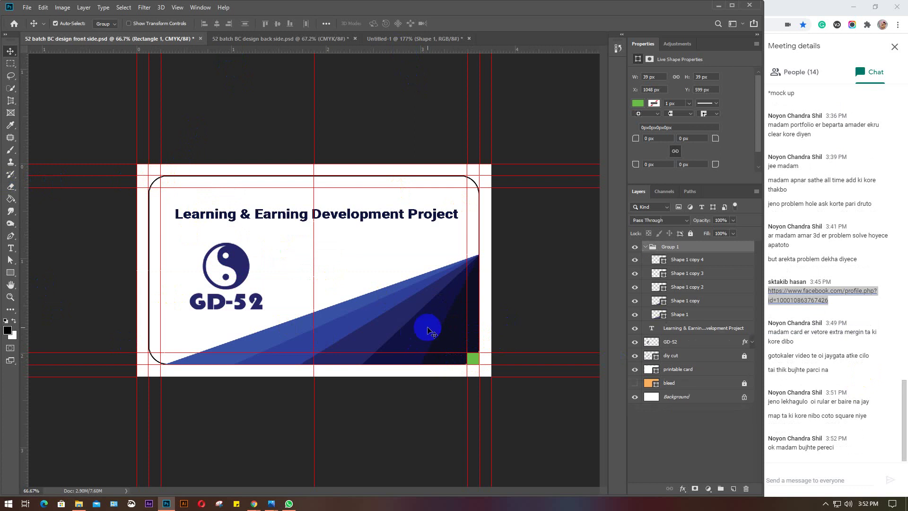
left_click(380, 336)
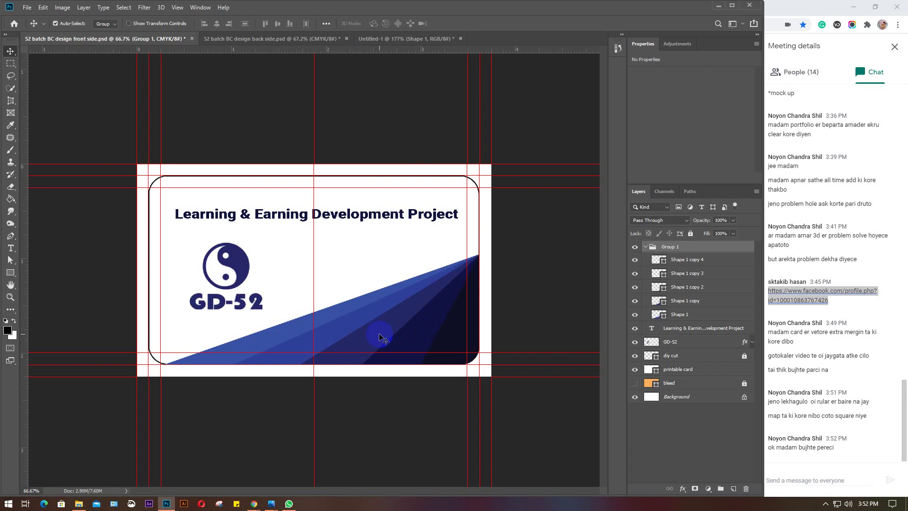
left_click(410, 39)
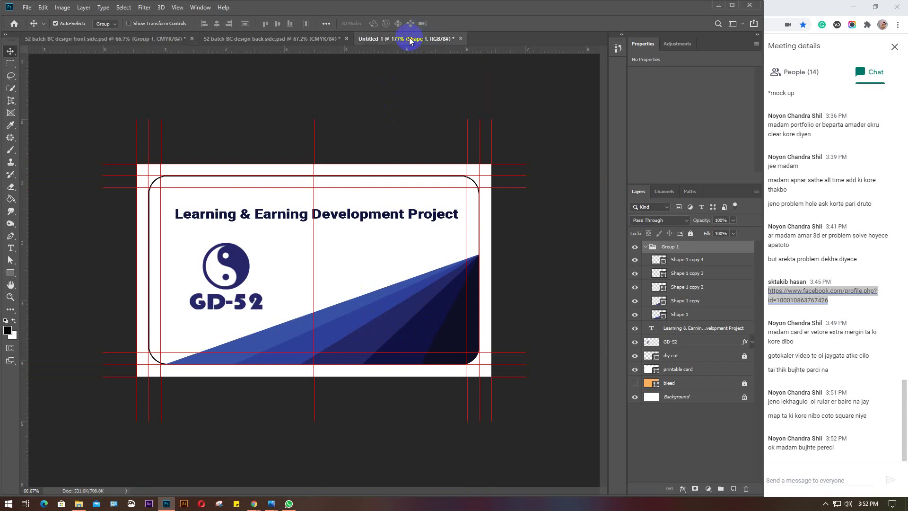
left_click(505, 91)
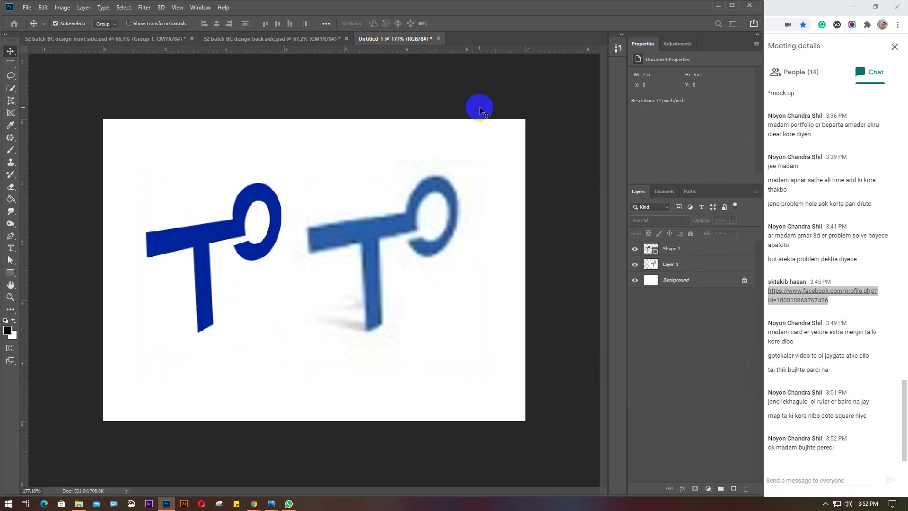
key("ctrl+n")
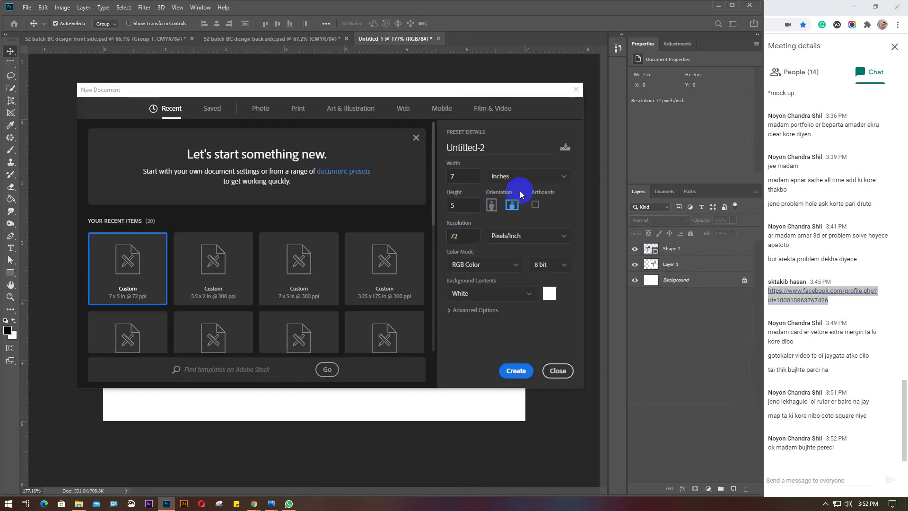
Create a new 3.25 × 1.75 in document
left_click(515, 157)
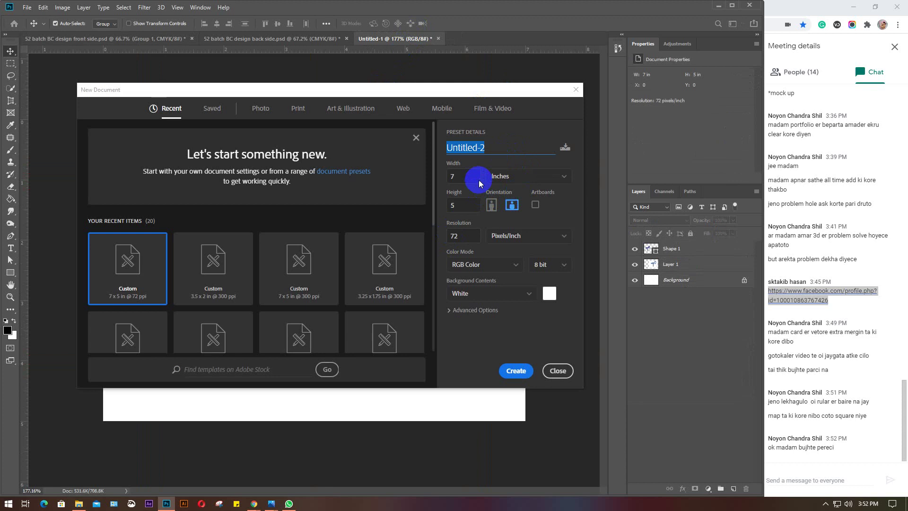
left_click(519, 180)
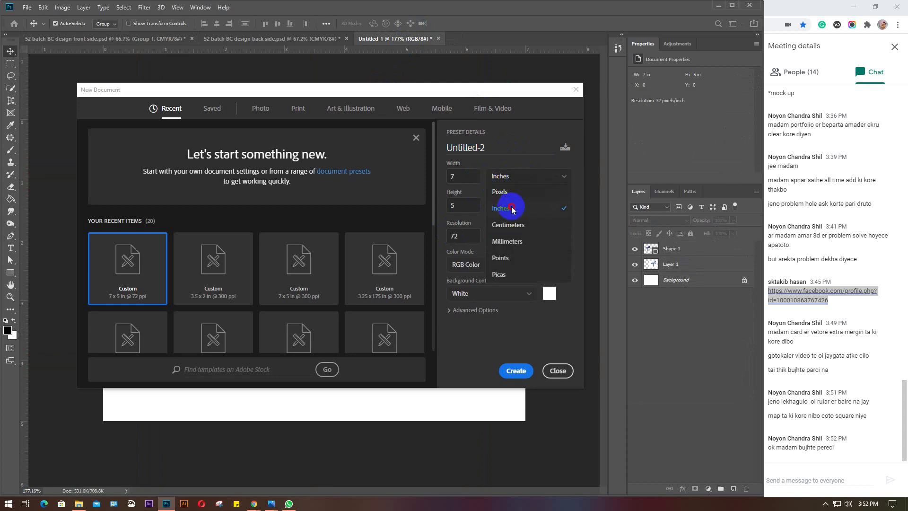
left_click(488, 188)
double_click(451, 177)
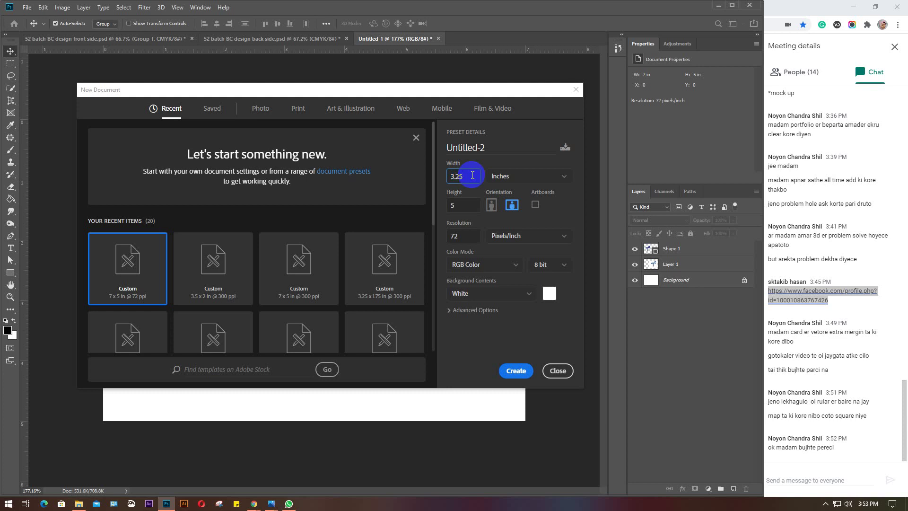
left_click(467, 205)
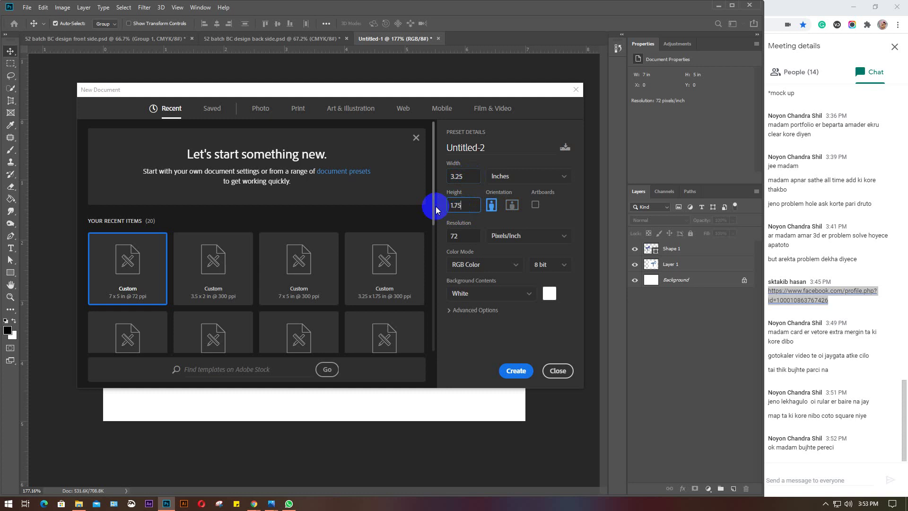
key("Return")
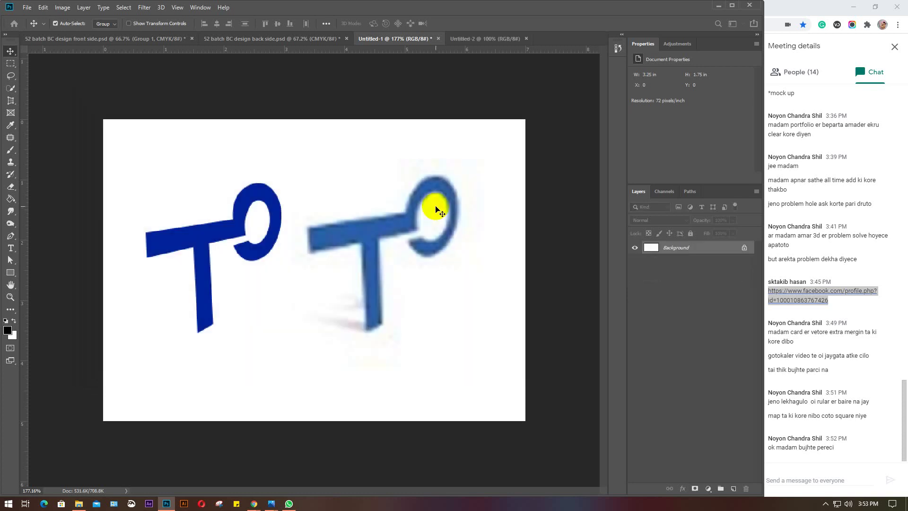
Add guides along all four canvas edges and open Image > Canvas Size
scroll(311, 266, "up", 5)
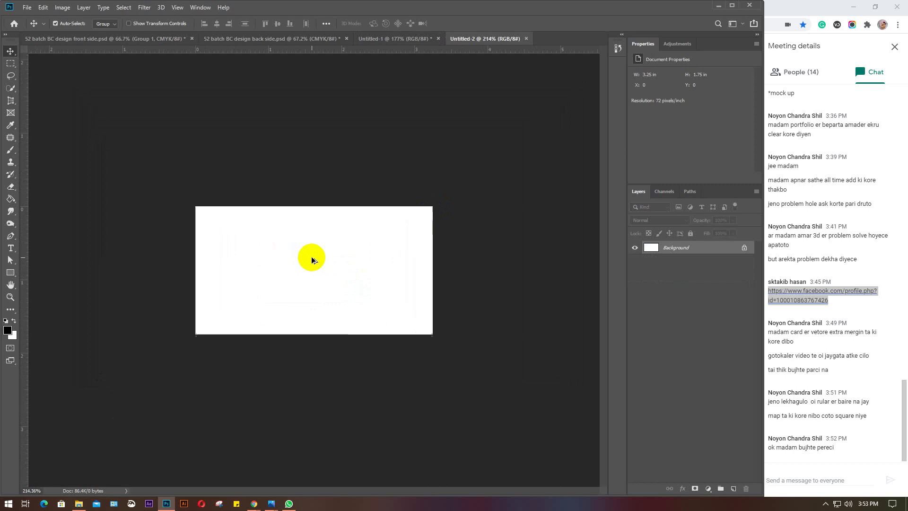
left_click_drag(27, 225, 195, 251)
left_click_drag(22, 247, 433, 251)
left_click_drag(332, 51, 334, 206)
left_click_drag(312, 51, 314, 335)
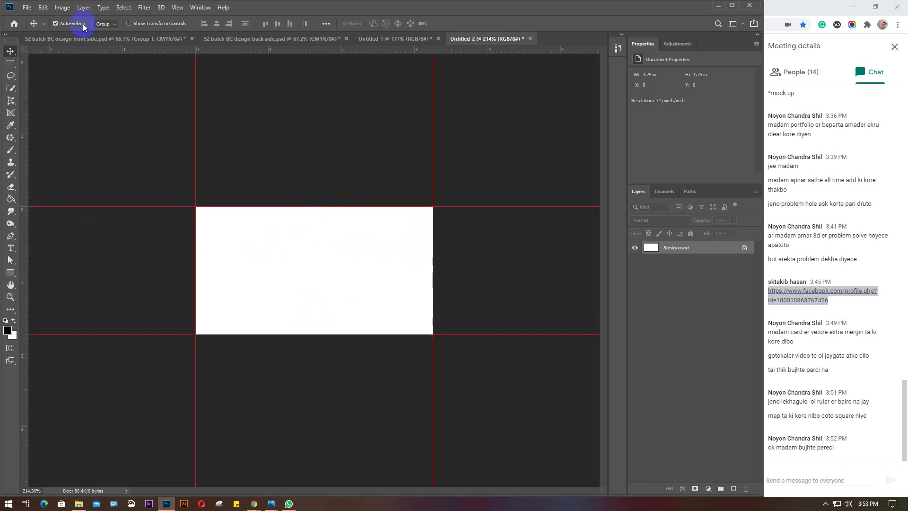
left_click(62, 7)
left_click(92, 87)
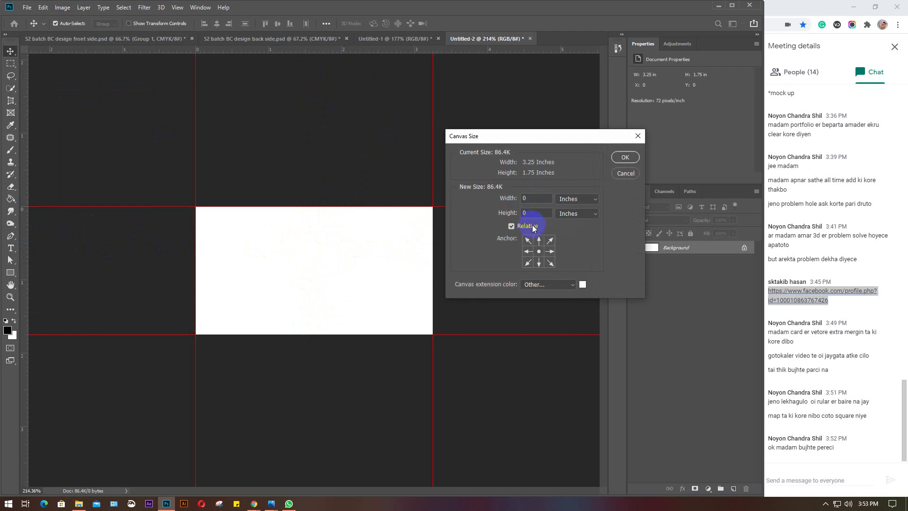
Enlarge the canvas by a relative 0.25 in width and height to 3.5 × 2 in
double_click(537, 196)
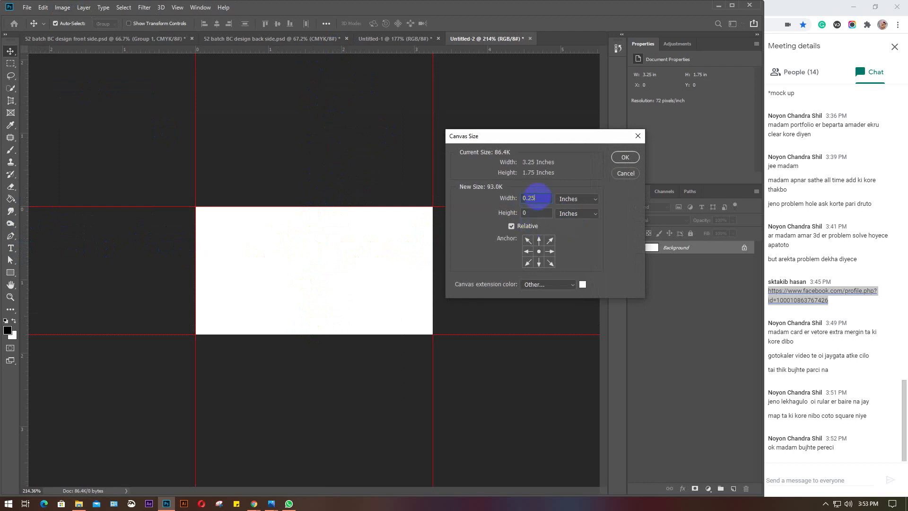
double_click(536, 197)
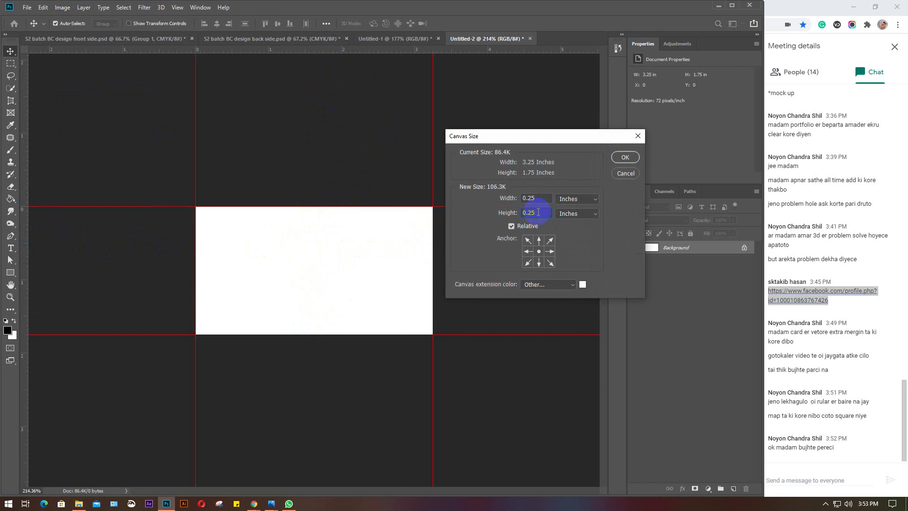
left_click(634, 162)
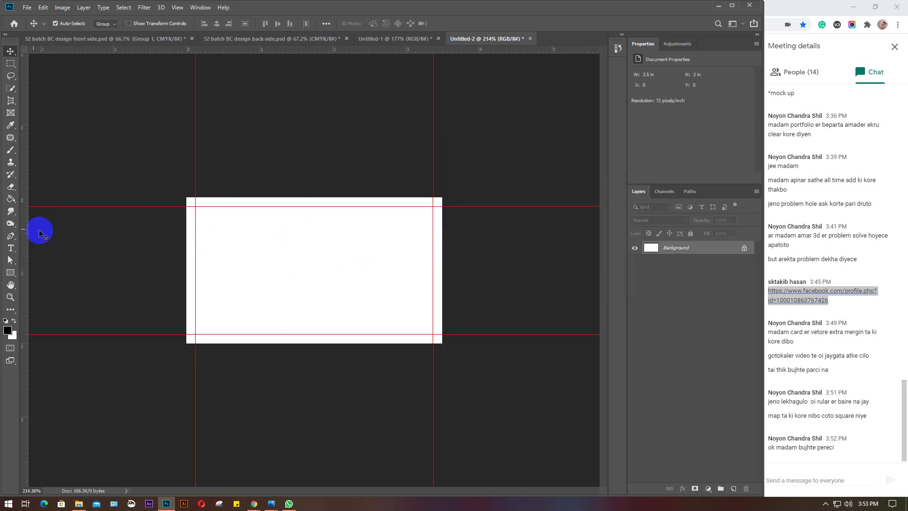
Place guides along the enlarged canvas's left, right, top and bottom edges
left_click_drag(26, 232, 187, 240)
left_click_drag(24, 147, 443, 188)
left_click_drag(310, 48, 304, 197)
left_click_drag(281, 49, 255, 343)
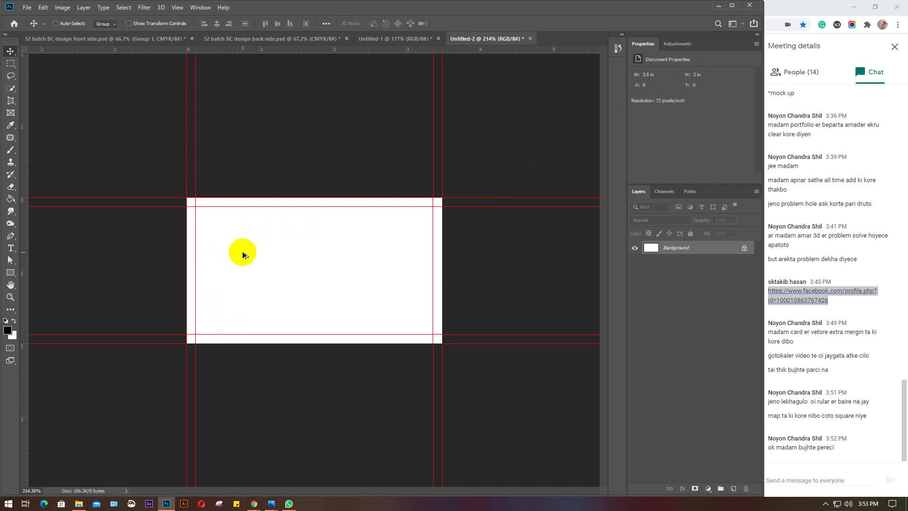
Enlarge the canvas by 0.25 in width and height with a magenta (ff00fc) extension colour
key("ctrl+alt+c")
left_click(536, 196)
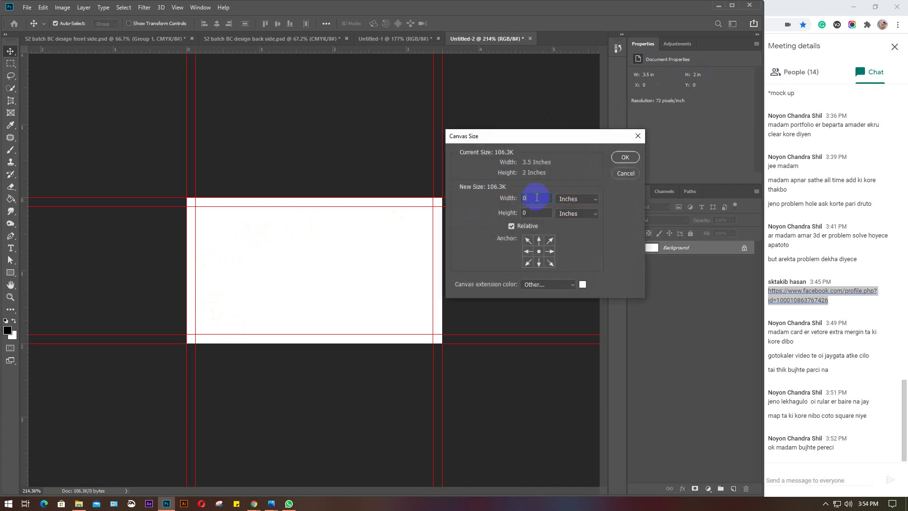
left_click(539, 214)
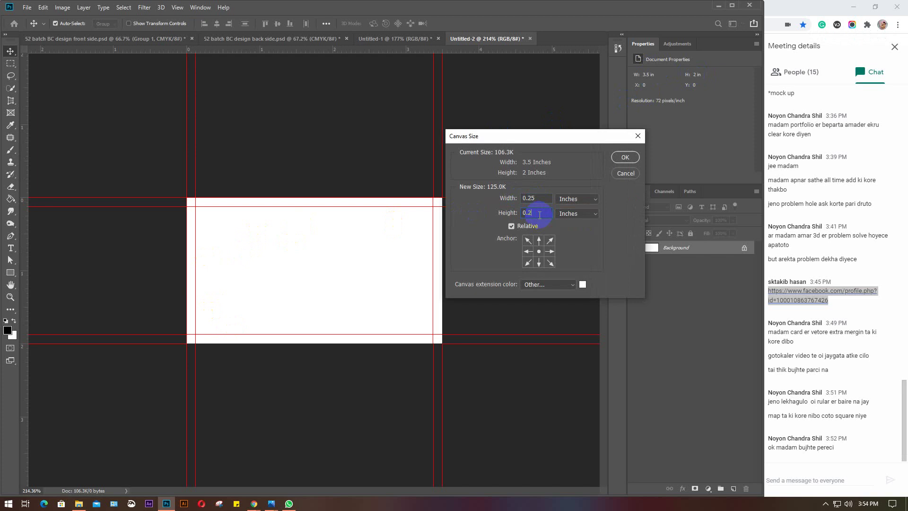
left_click(583, 284)
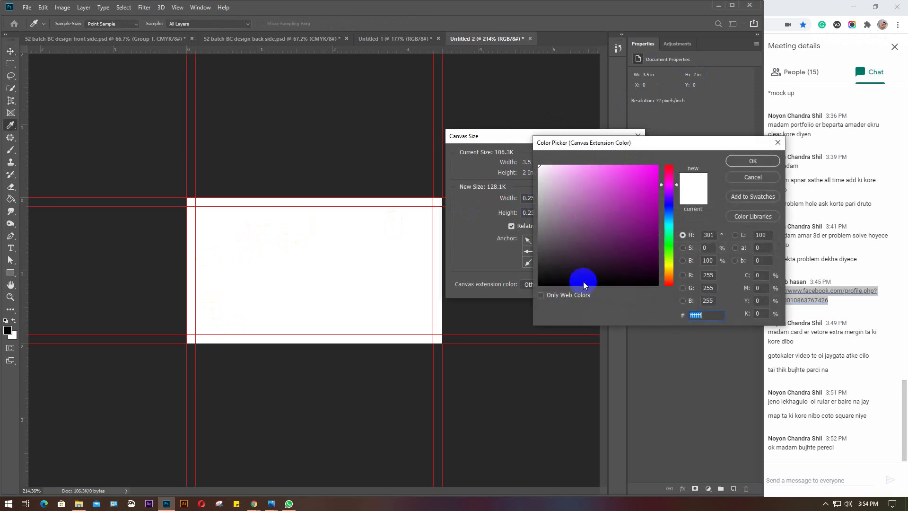
left_click(657, 168)
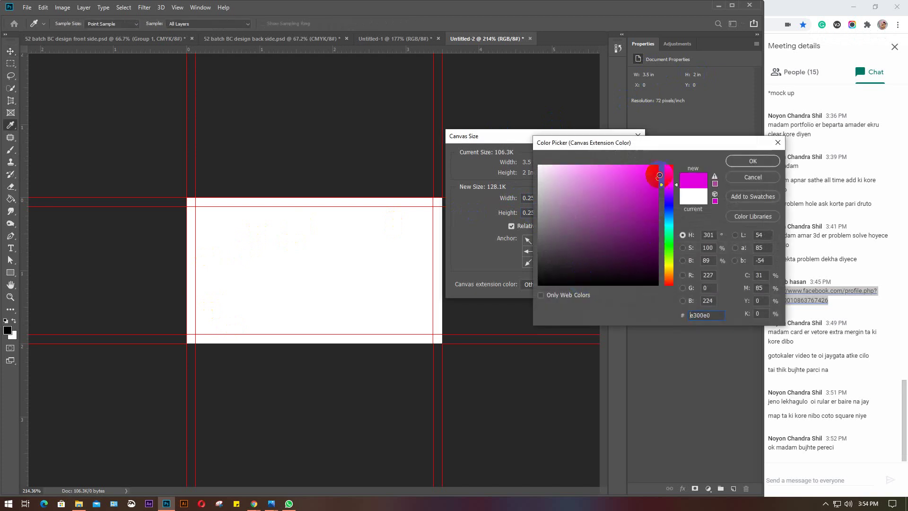
left_click(752, 161)
left_click(625, 157)
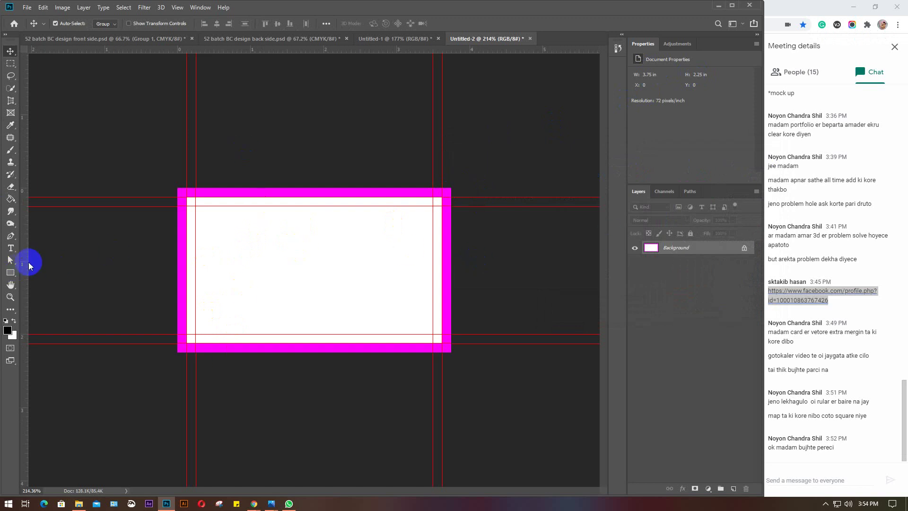
Drag guides onto the magenta border's left, right and top edges
left_click_drag(27, 255, 178, 251)
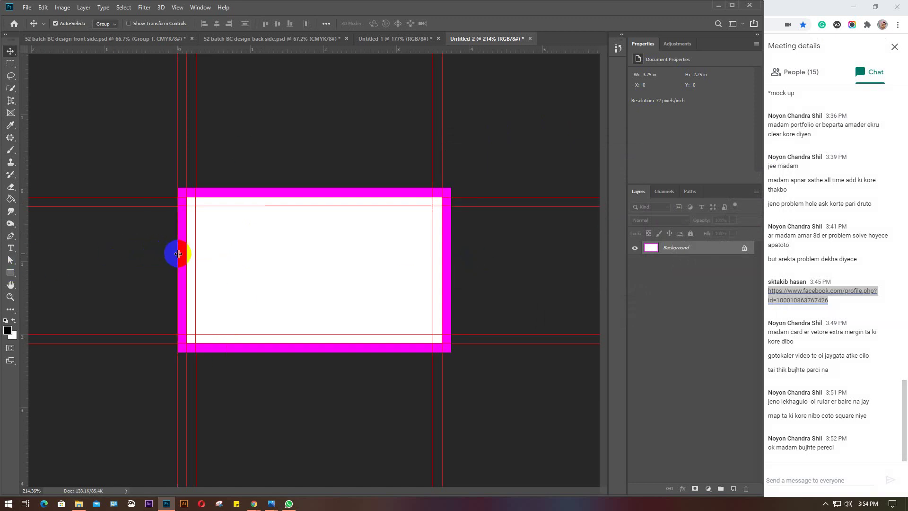
left_click_drag(26, 244, 451, 239)
left_click_drag(305, 50, 290, 352)
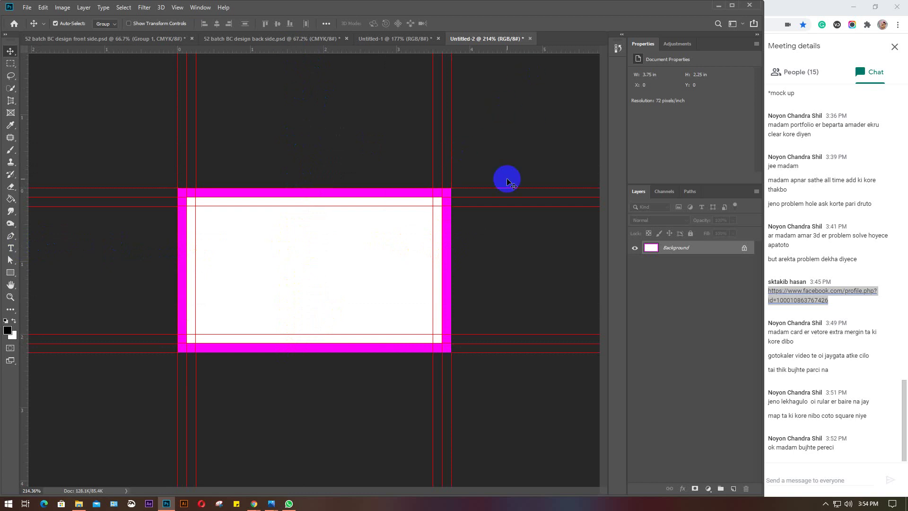
Show the People list in the Meet side panel, then return to Photoshop
left_click(792, 74)
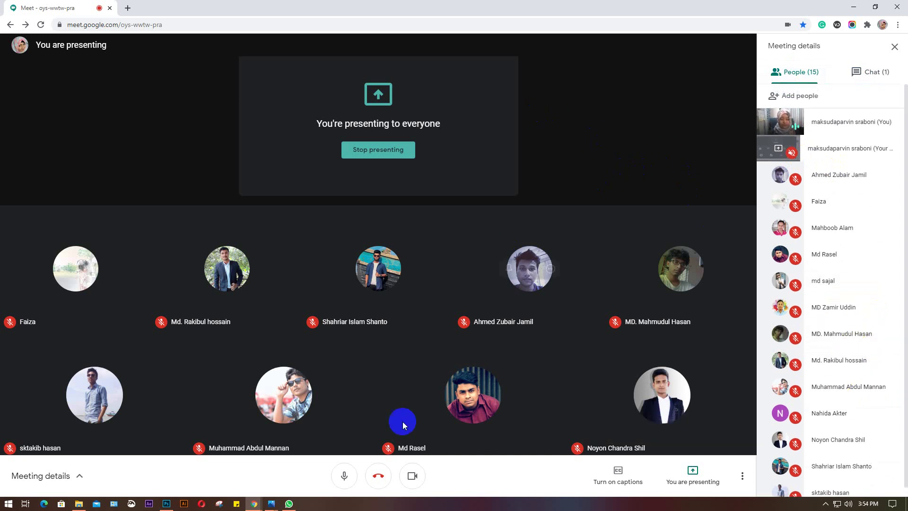
left_click(166, 503)
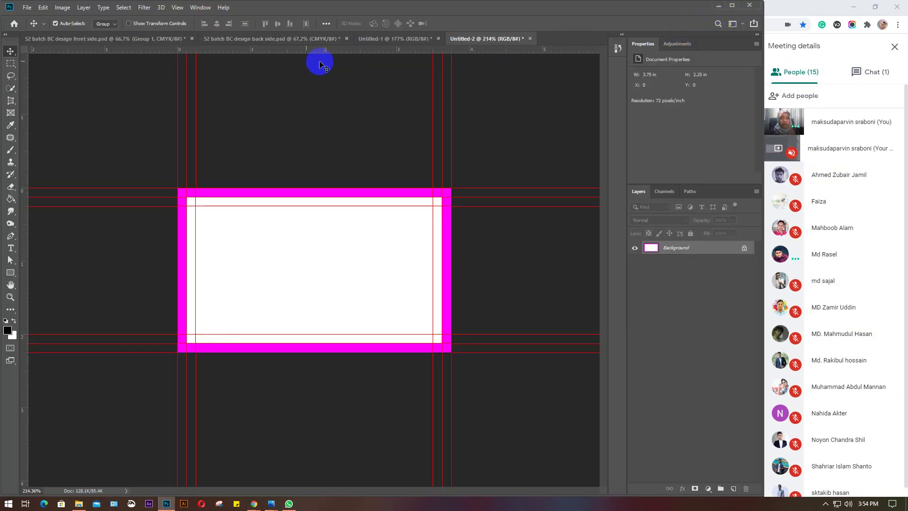
Close the front-side card without saving, and save the back-side card as it closes
left_click(186, 39)
key("ctrl+w")
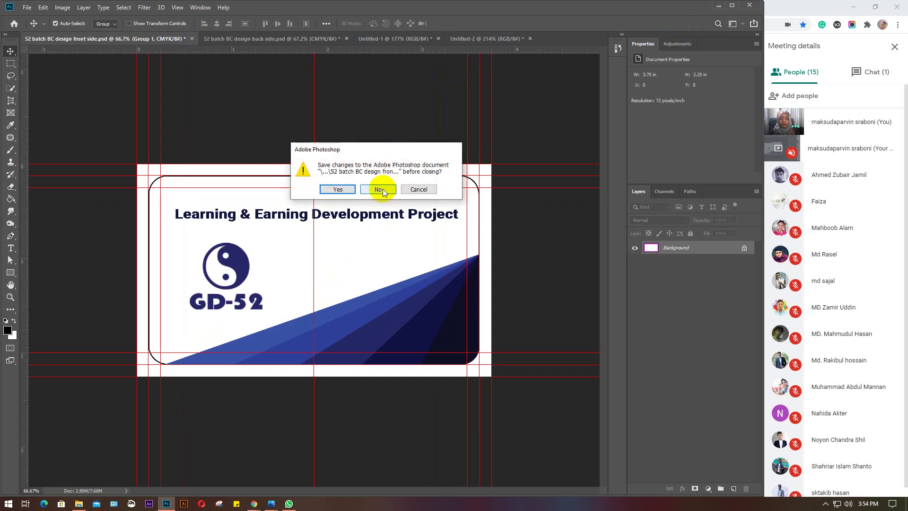
left_click(340, 189)
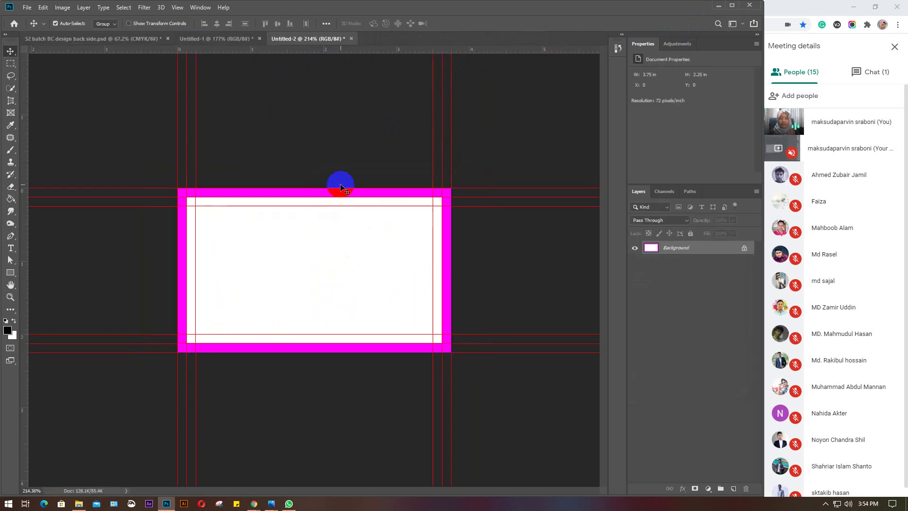
left_click(163, 39)
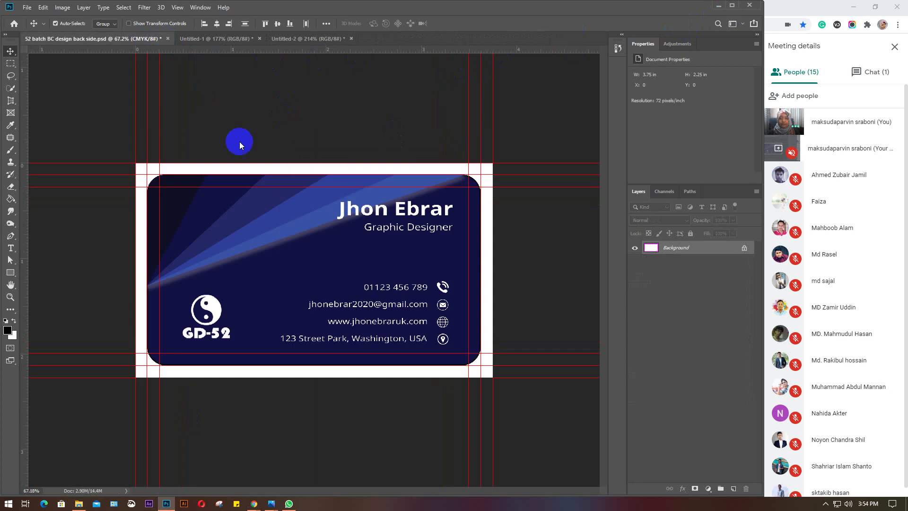
key("ctrl+w")
left_click(339, 189)
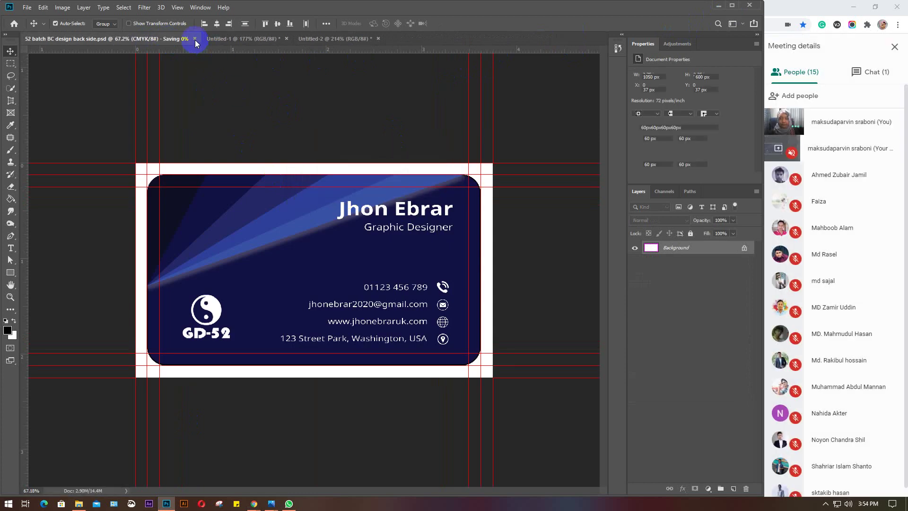
Close Untitled-2 discarding its changes, then close Untitled-1
left_click(197, 40)
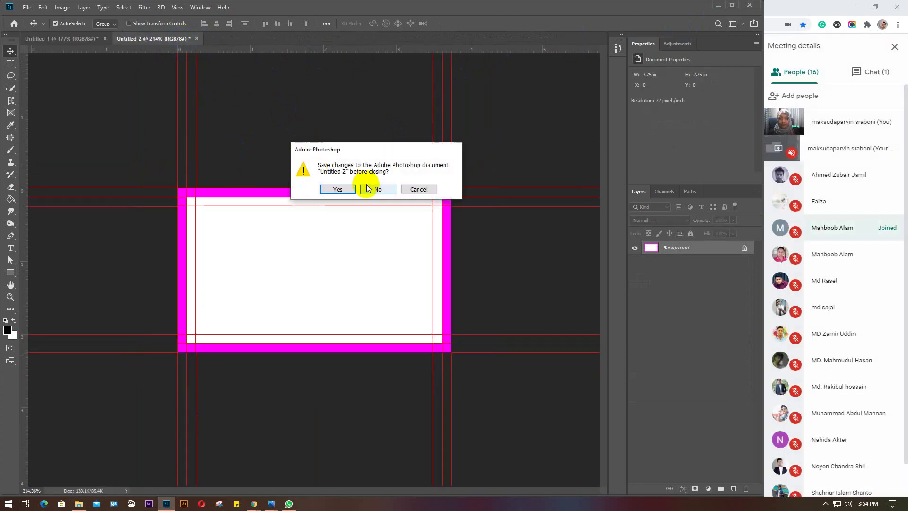
key("Return")
left_click(105, 39)
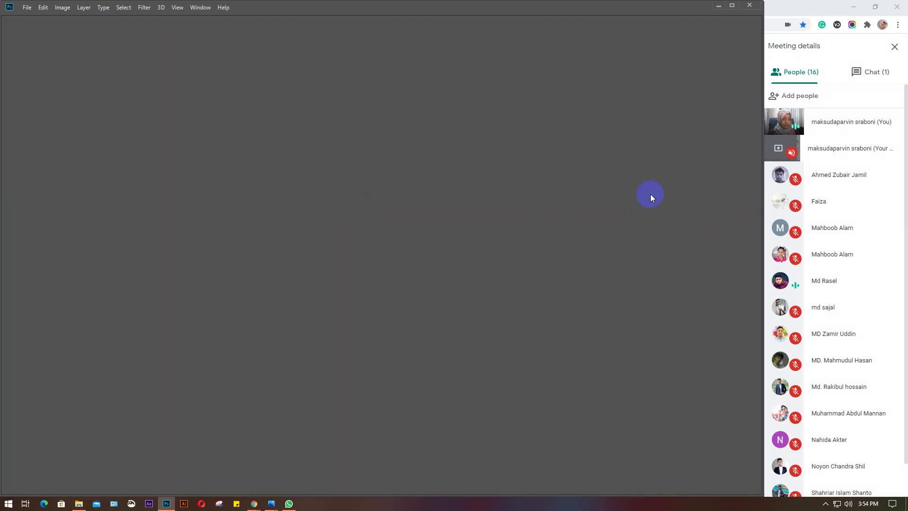
Restore down the Photoshop window and switch the Meet camera off
left_click(732, 5)
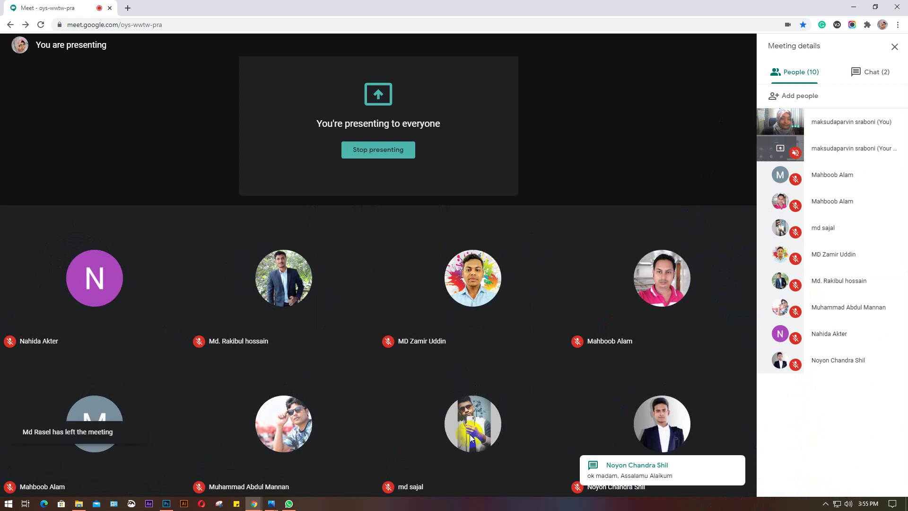
left_click(411, 475)
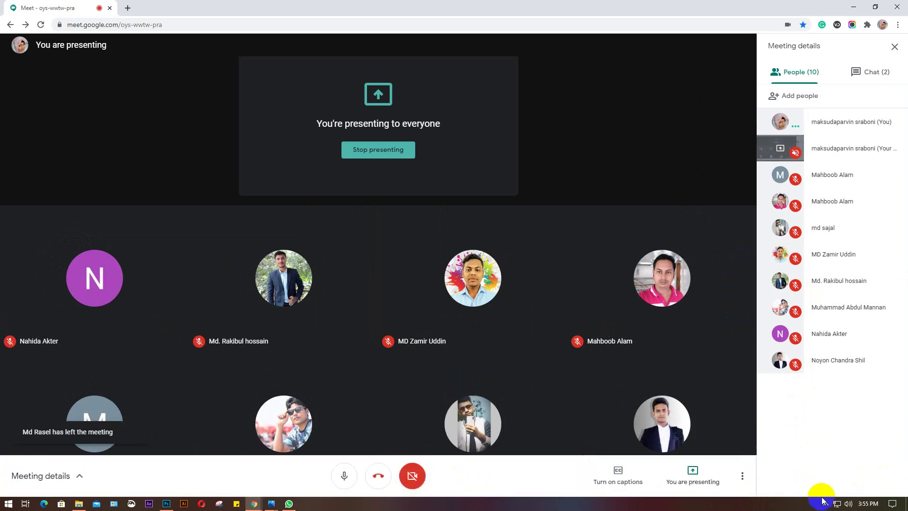